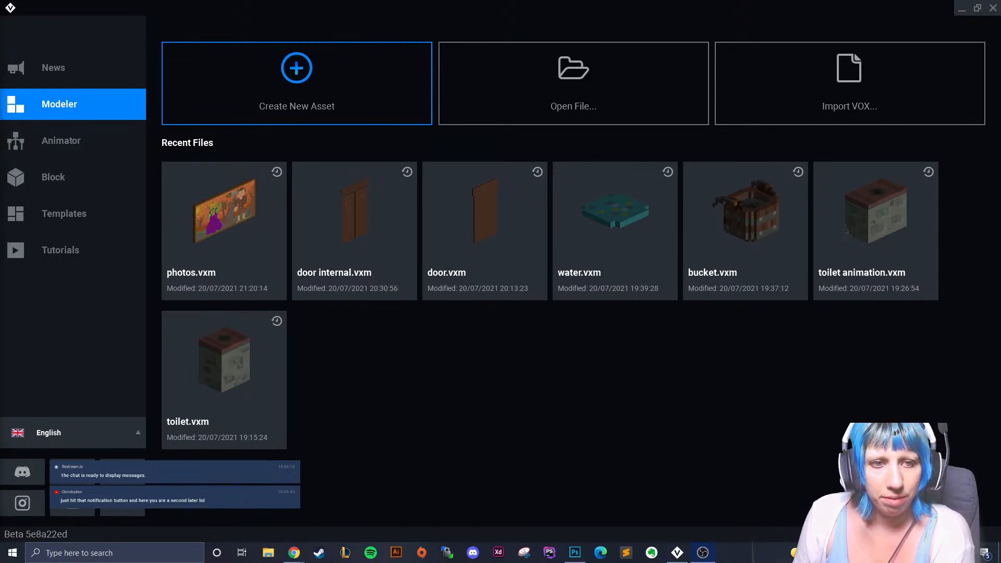
key("XF86AudioLowerVolume")
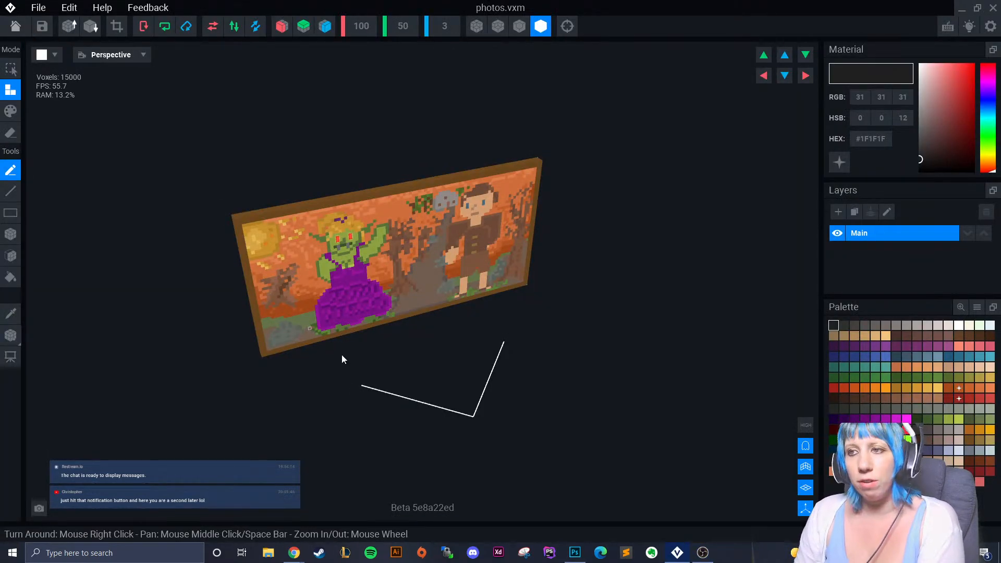
Paint a moustache and small goatee on the man's face in brown #724D3A, sampled from his hair.
right_click_drag(343, 359, 441, 388)
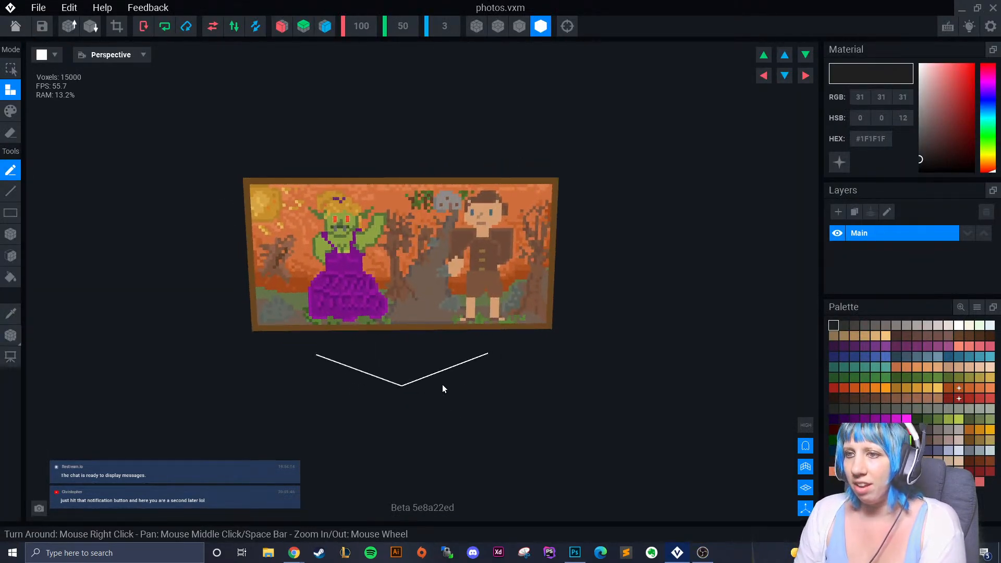
scroll(445, 392, "up", 2)
scroll(445, 393, "down", 1)
scroll(443, 401, "down", 2)
scroll(432, 436, "down", 1)
scroll(453, 365, "up", 4)
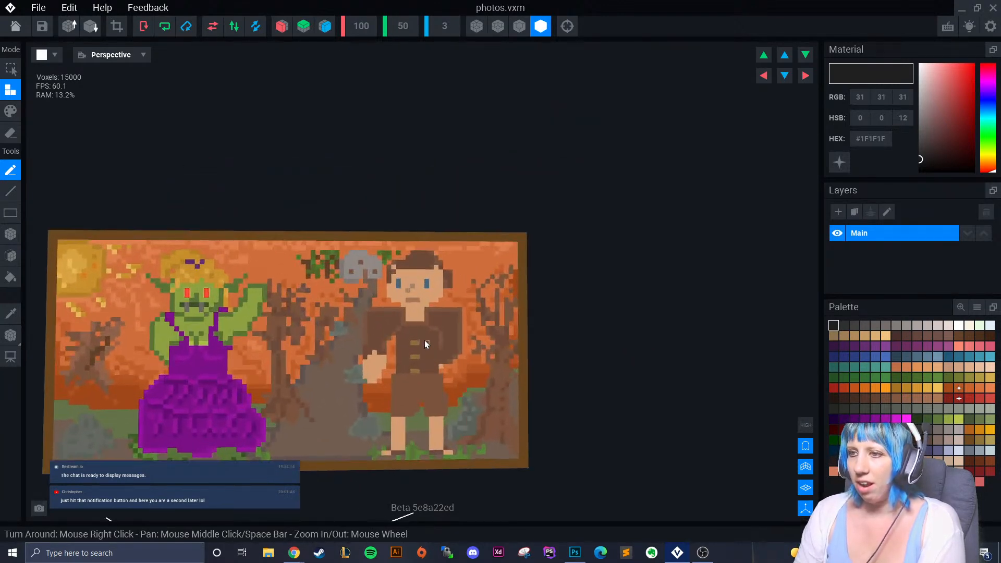
scroll(412, 336, "up", 1)
left_click(11, 313)
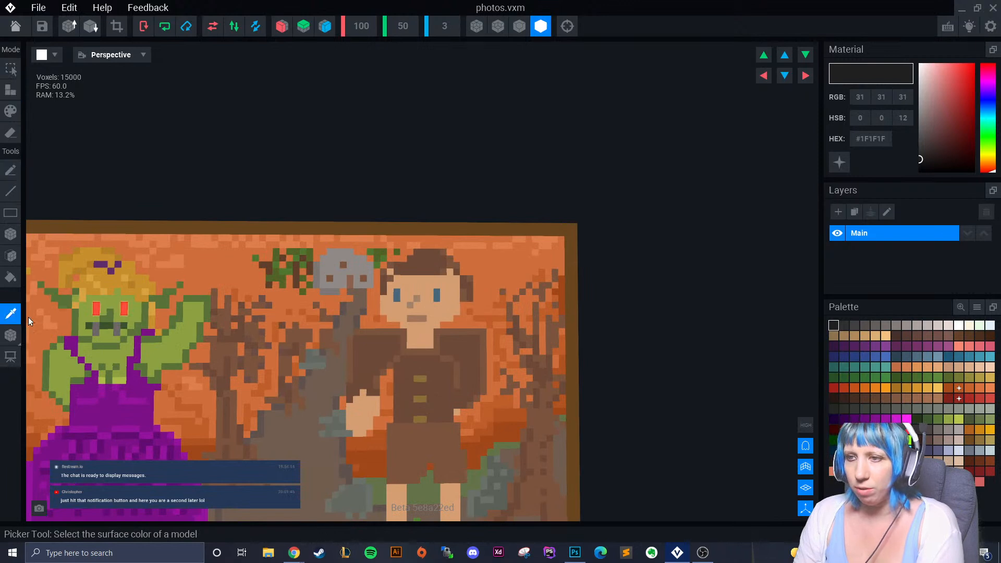
left_click(428, 270)
scroll(406, 287, "up", 1)
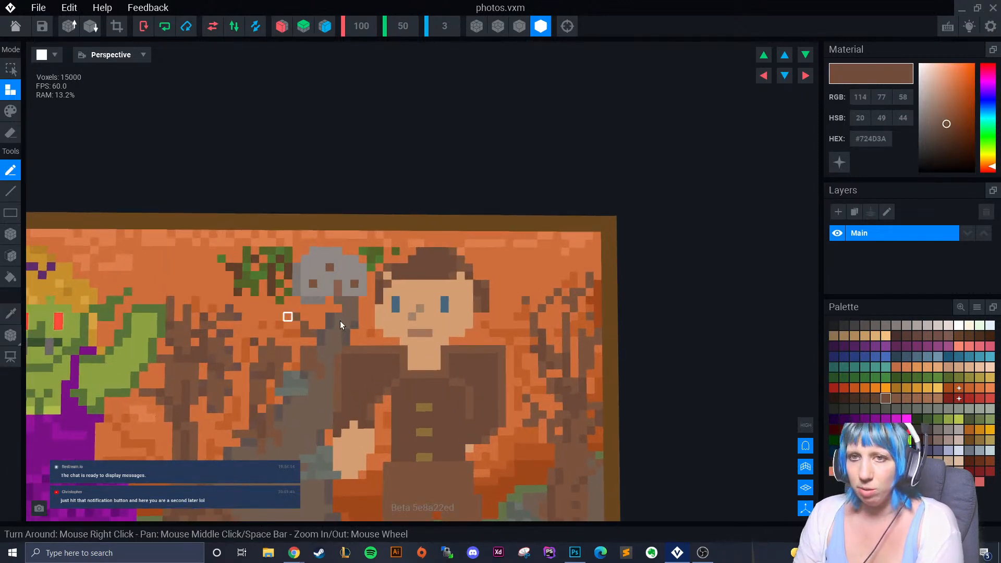
middle_click_drag(233, 212, 217, 186)
left_click(10, 111)
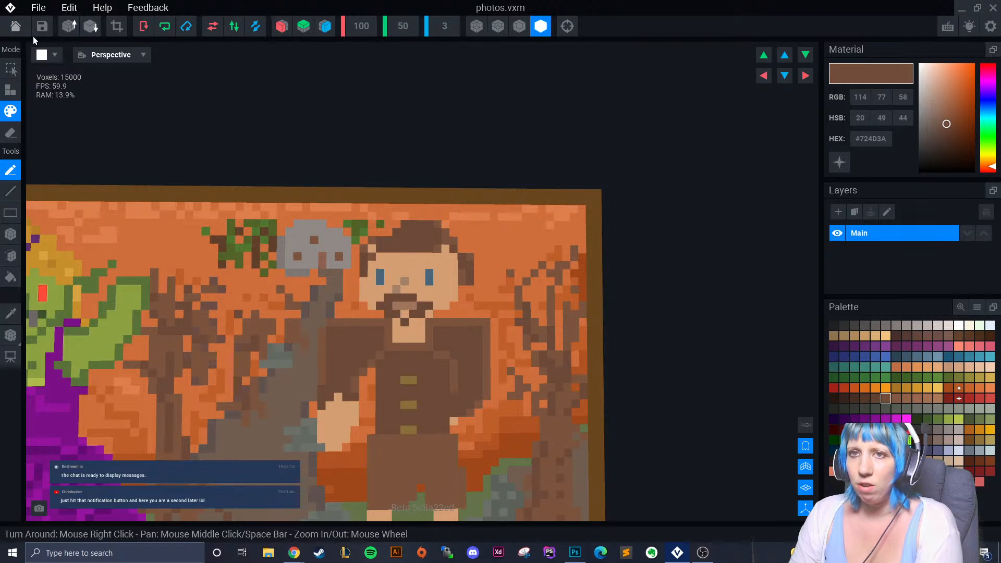
Save and close photos.vxm, and open Mammals_Biped_Large_Human_V2.vxr in the Animator to view the human character.
left_click(15, 26)
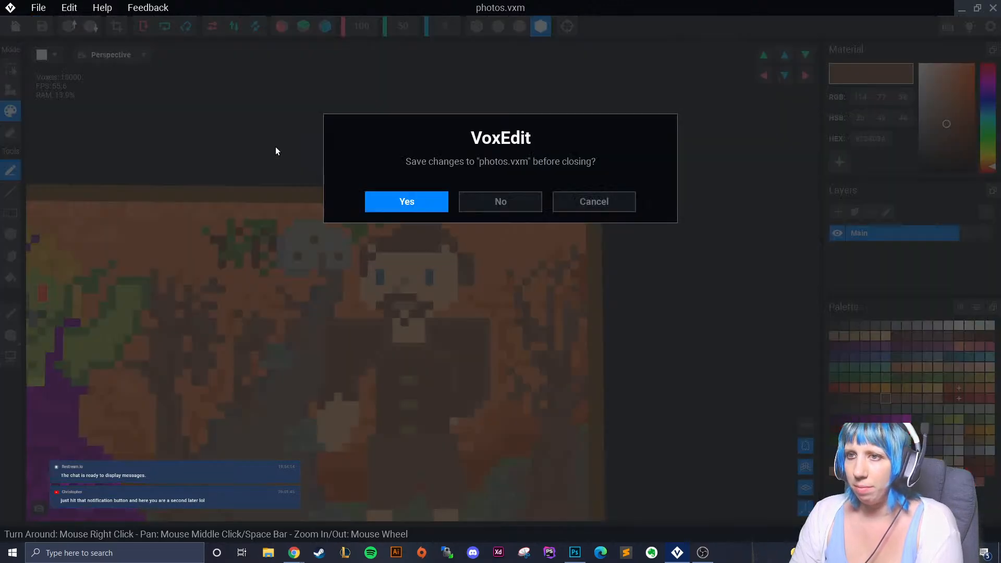
left_click(402, 202)
left_click(65, 149)
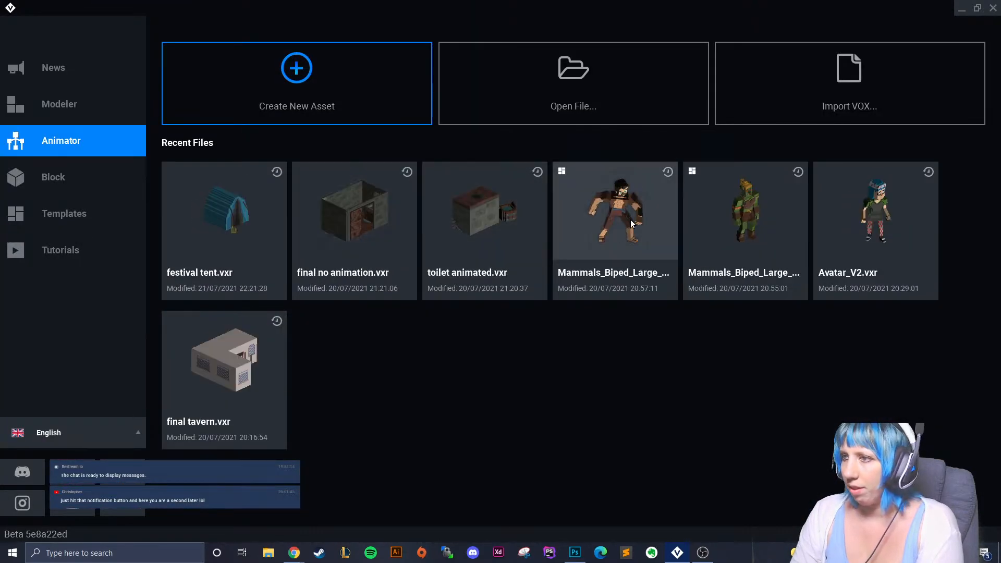
left_click(604, 214)
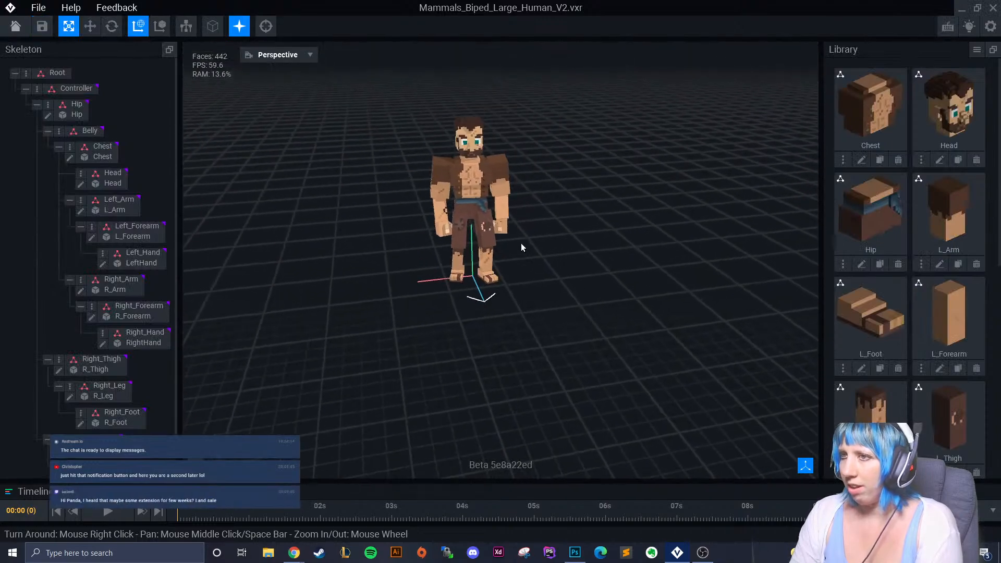
right_click_drag(514, 255, 509, 252)
Save and close the human character file, and reopen photos.vxm in the Modeler.
left_click(15, 26)
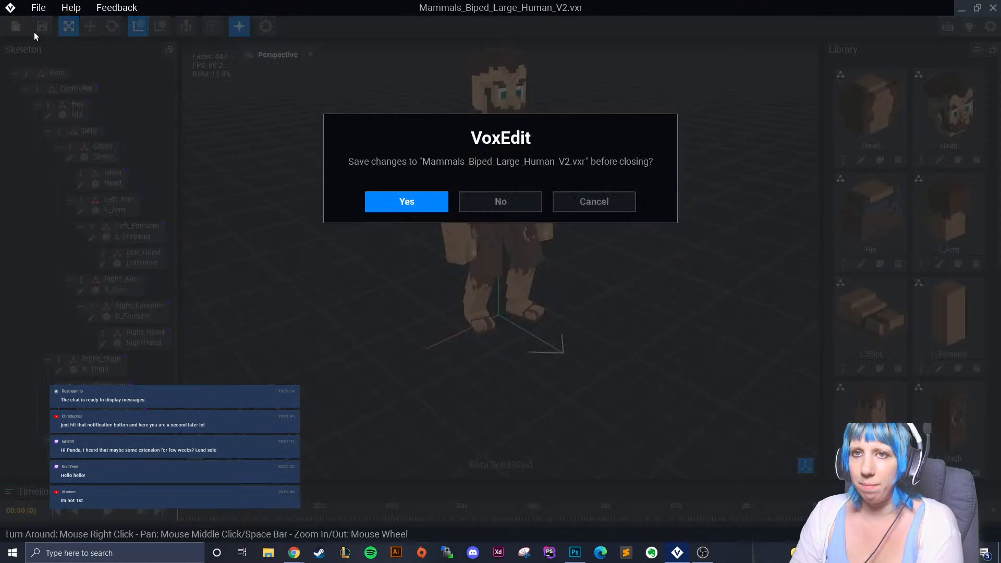
left_click(416, 200)
left_click(134, 107)
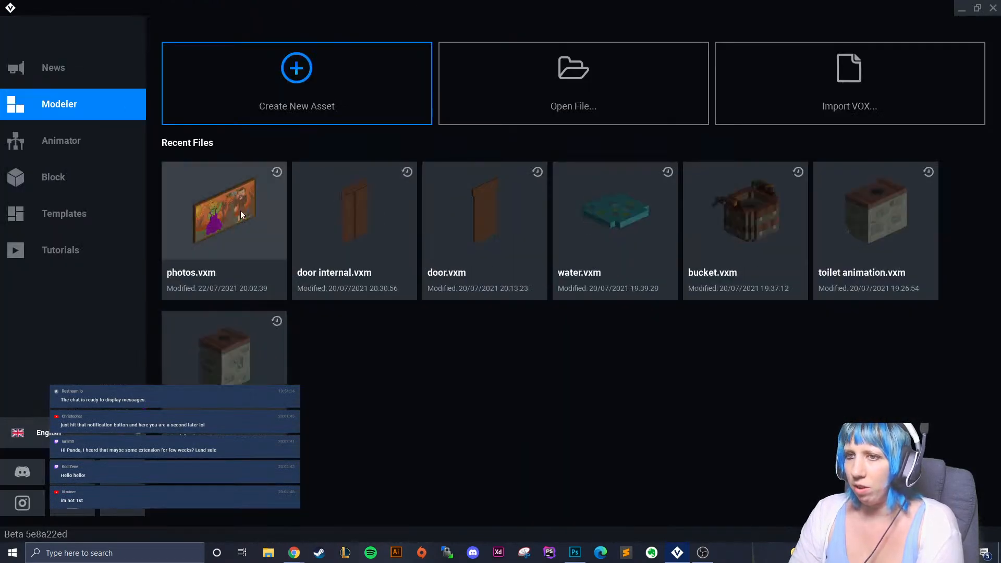
left_click(258, 210)
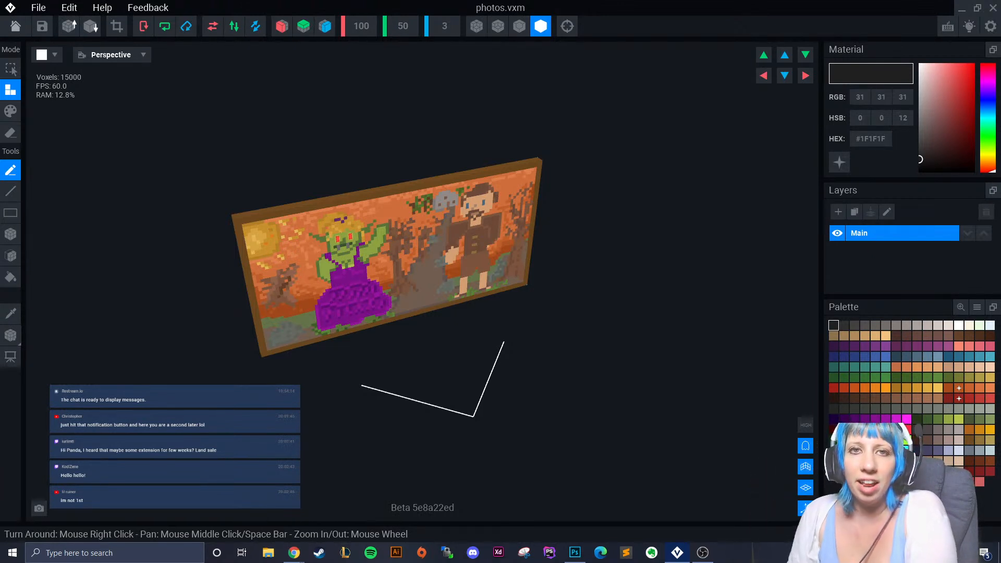
Fill out the man's goatee and moustache and add darker specks to his hair in brown #634332 sampled from the painting.
right_click_drag(458, 255, 450, 221)
scroll(451, 221, "up", 5)
middle_click_drag(469, 257, 397, 270)
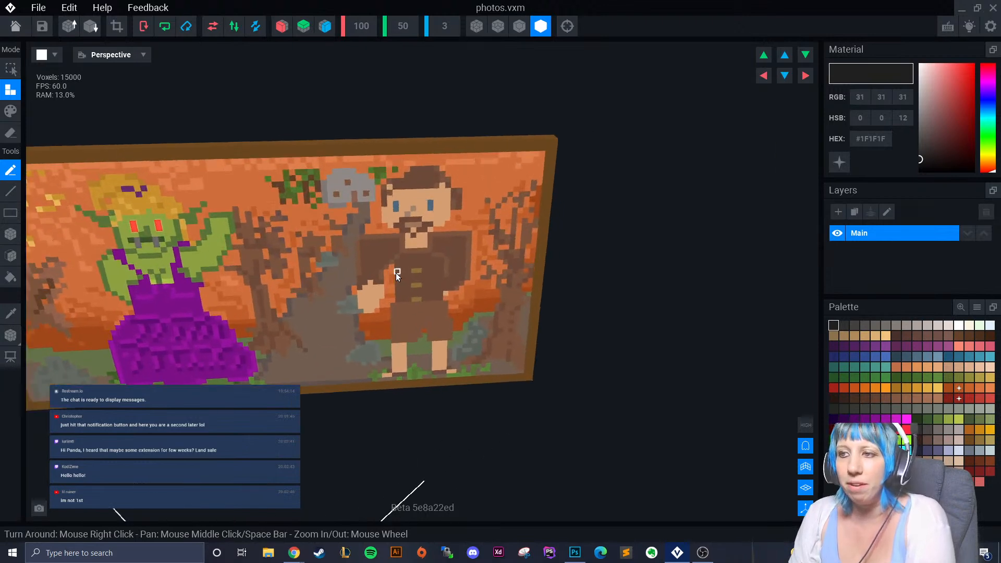
scroll(396, 270, "up", 3)
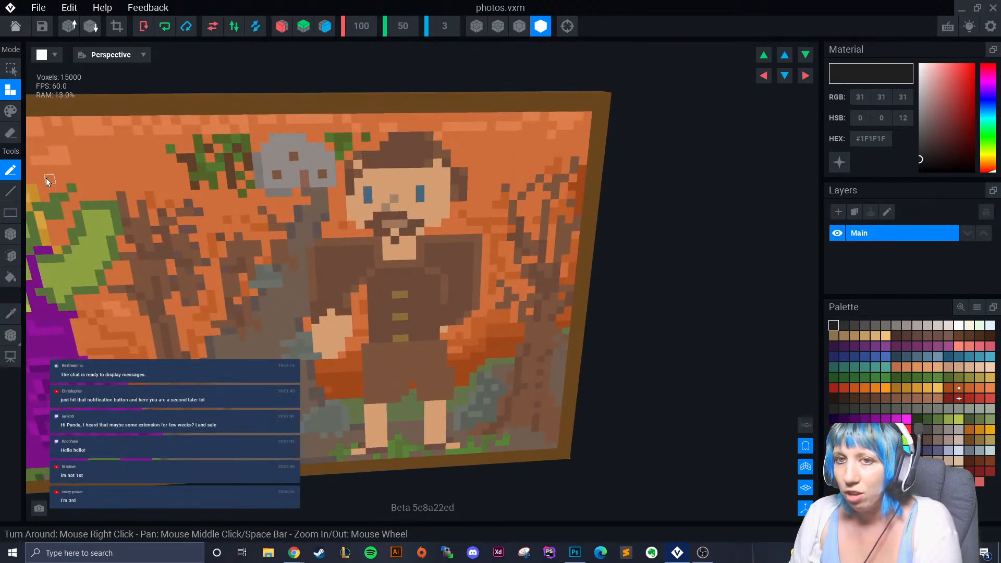
left_click(11, 111)
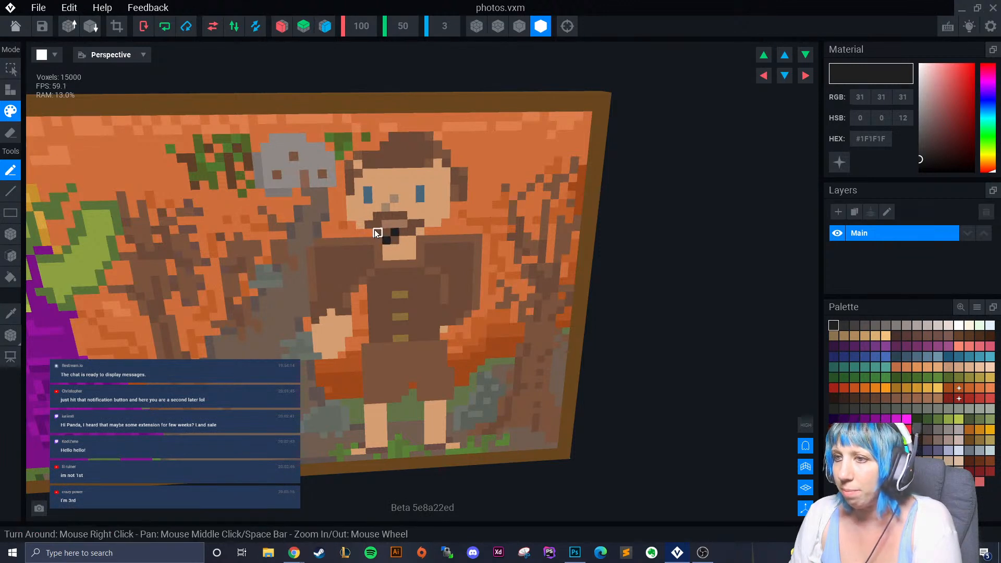
left_click(10, 313)
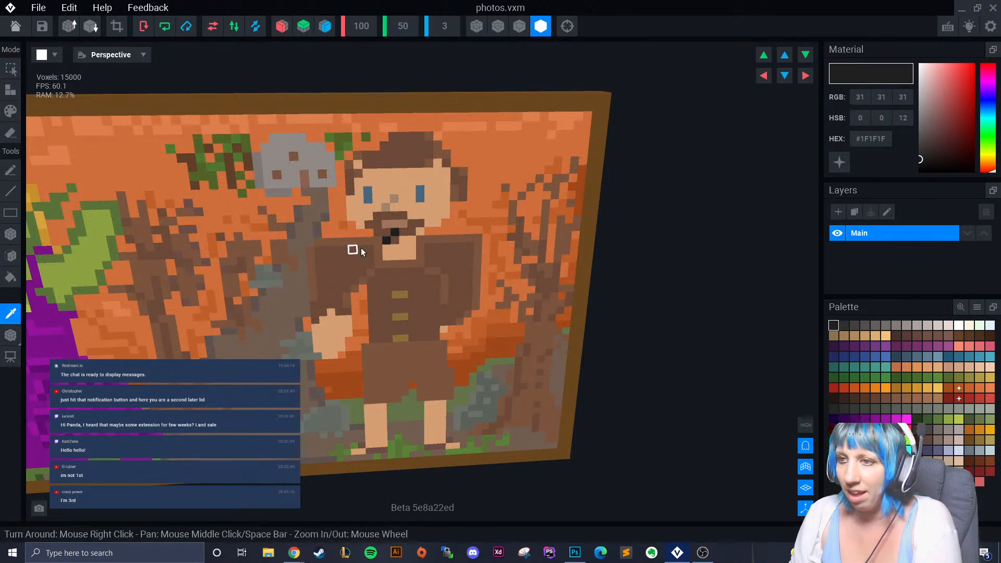
left_click(379, 231)
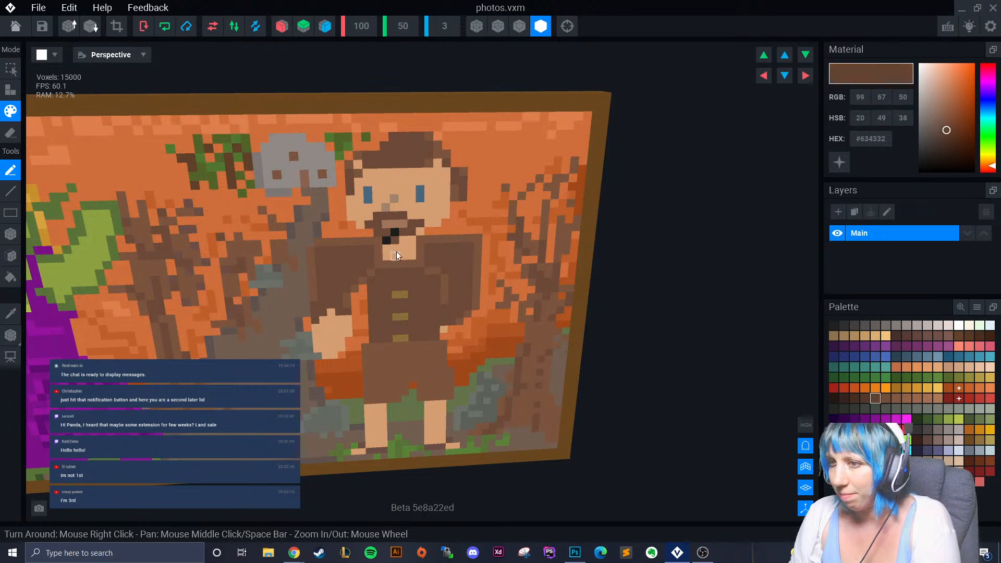
left_click(394, 234)
left_click(387, 240)
left_click(417, 217)
left_click(411, 237)
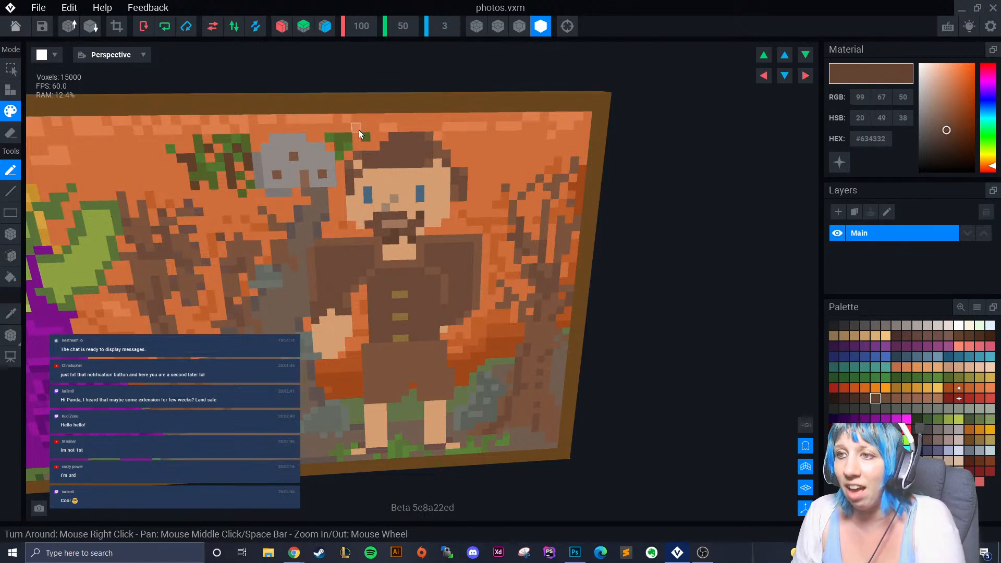
left_click(411, 154)
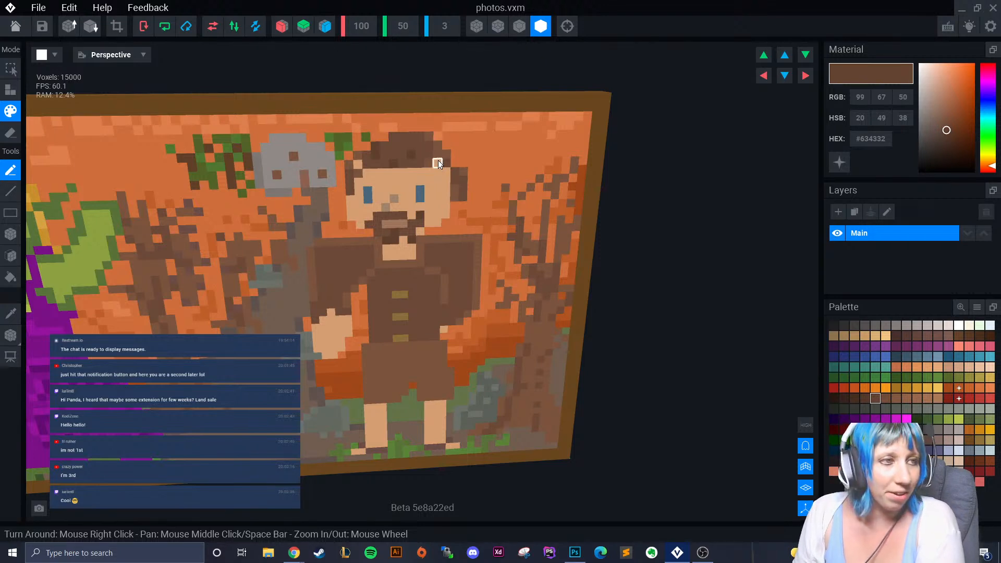
Examine the man's face up close and the whole framed painting from several distances and angles.
mouse_move(389, 216)
right_mouse_down()
mouse_move(387, 238)
mouse_move(407, 279)
right_mouse_up()
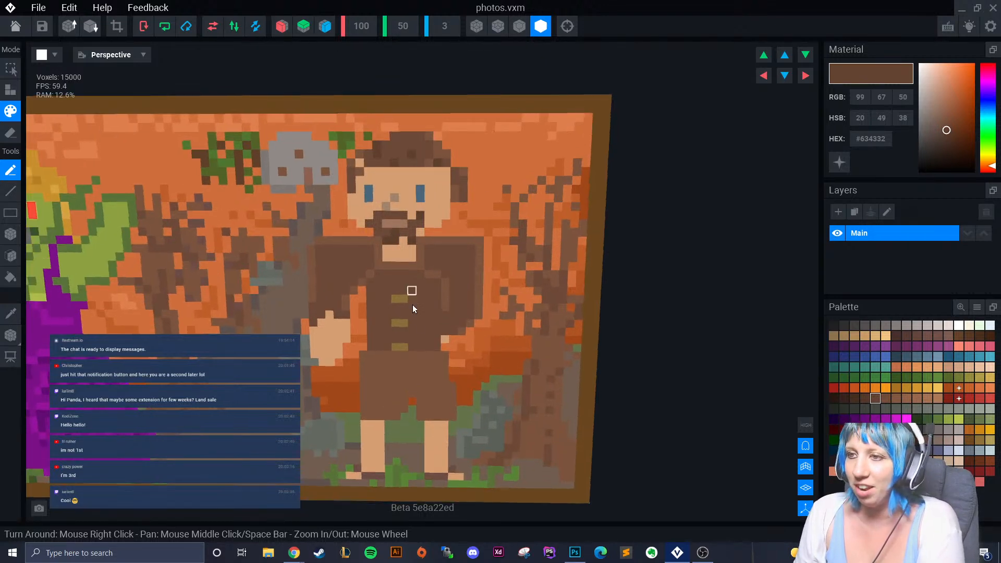
scroll(408, 280, "up", 3)
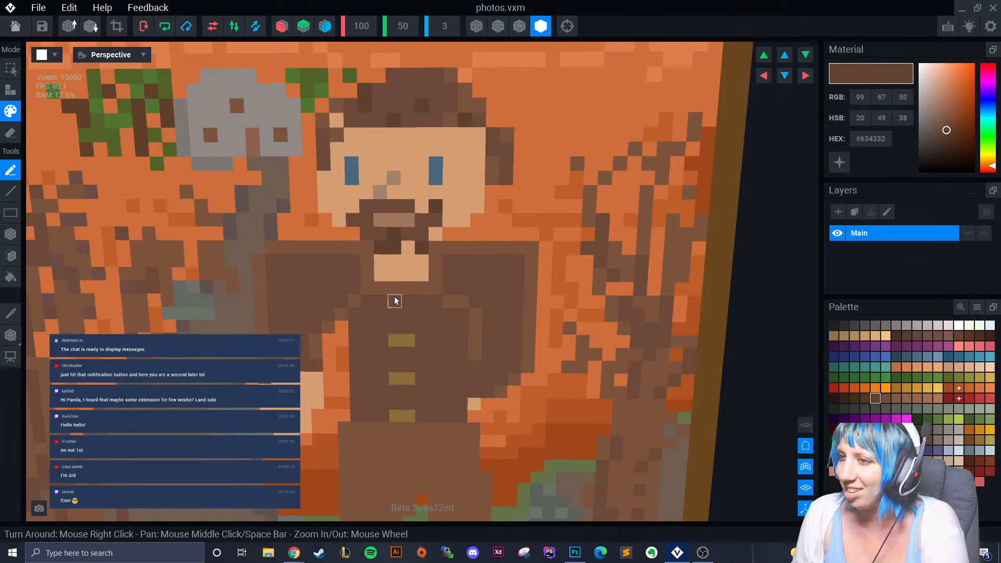
scroll(395, 301, "down", 5)
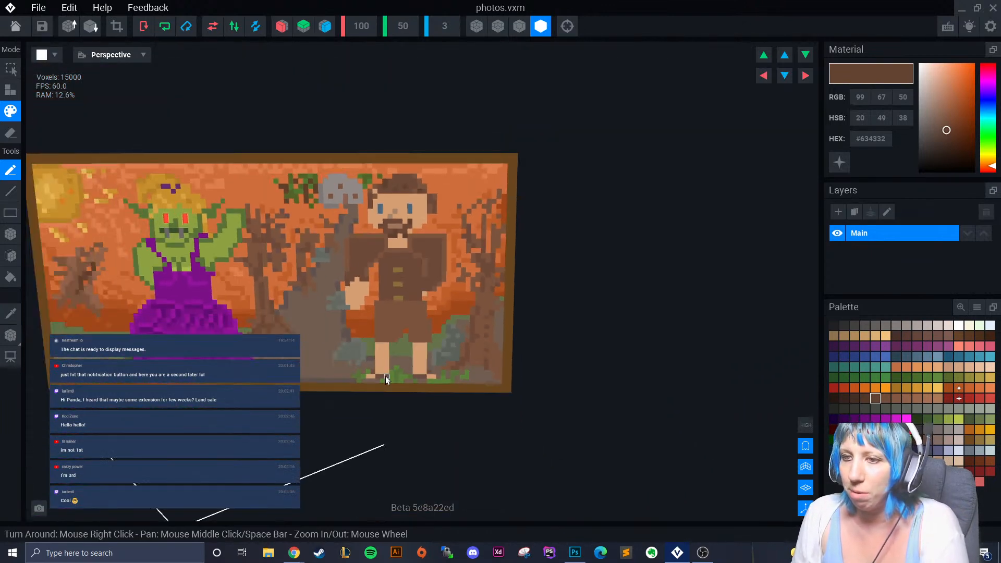
middle_click_drag(385, 376, 451, 381)
scroll(425, 370, "down", 3)
right_click_drag(425, 371, 420, 367)
scroll(420, 367, "up", 2)
scroll(420, 367, "down", 1)
scroll(414, 379, "down", 1)
scroll(408, 386, "up", 3)
scroll(407, 388, "down", 2)
right_click_drag(395, 388, 414, 388)
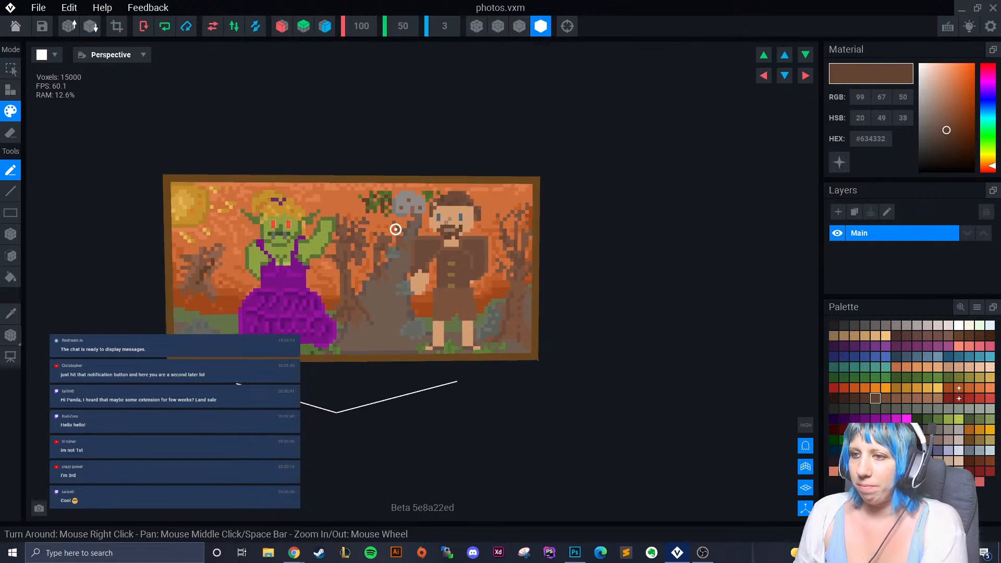
scroll(323, 393, "up", 2)
middle_click_drag(323, 393, 368, 345)
Paint dark green #475636 specks on the grass strip beside the green creature's purple dress.
left_click(11, 313)
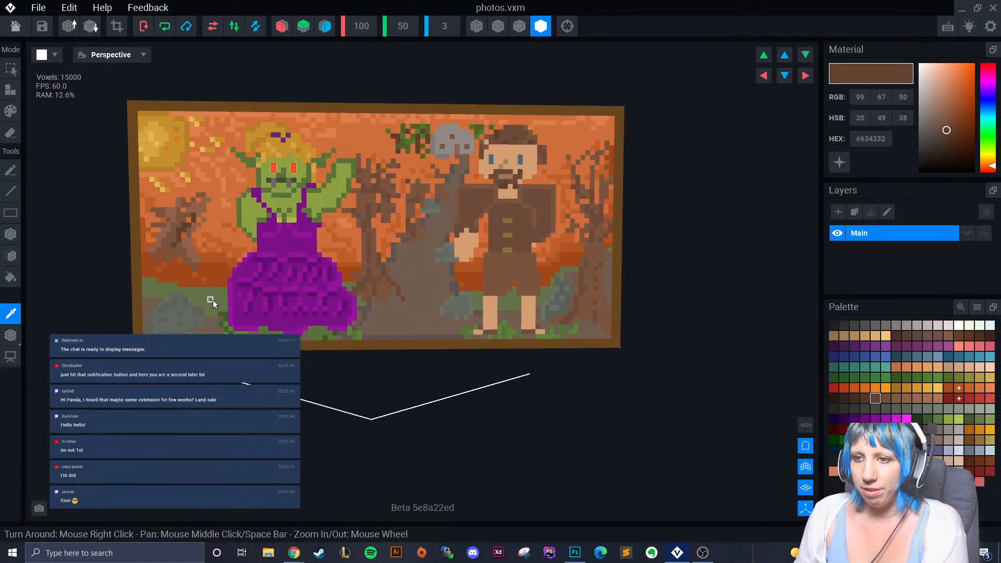
left_click(213, 299)
left_click(969, 418)
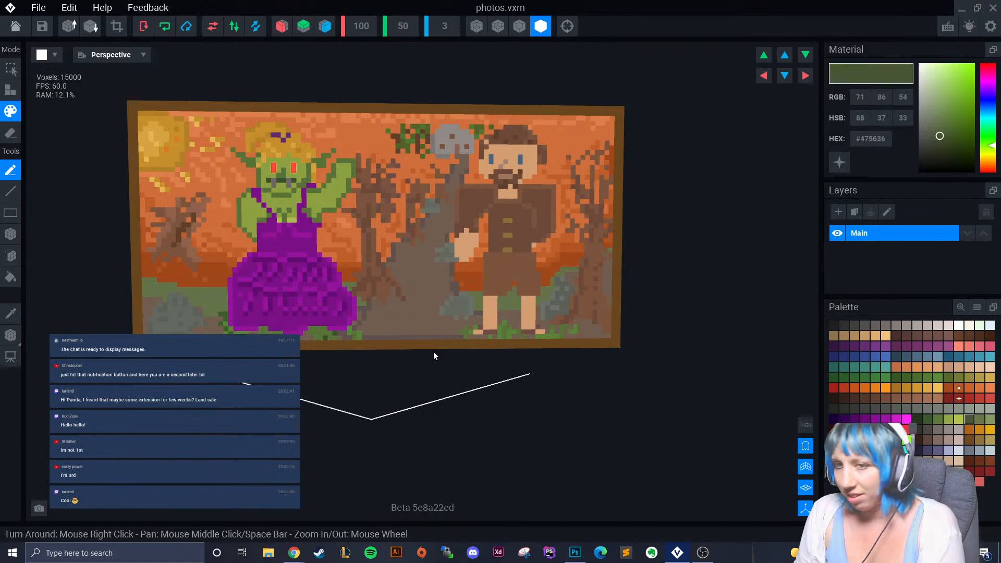
scroll(208, 297, "up", 3)
left_click(191, 265)
left_click_drag(193, 278, 177, 266)
left_click(116, 249)
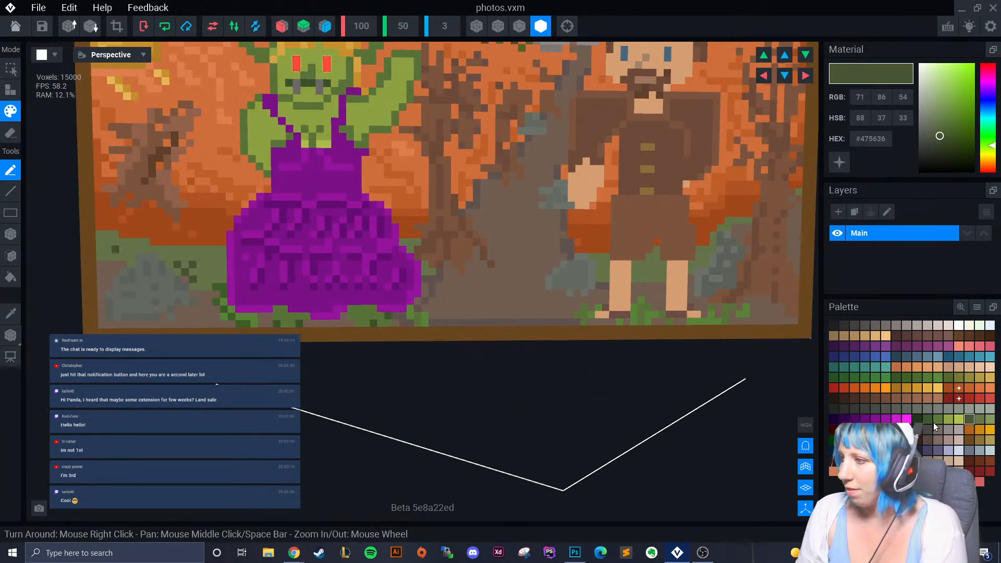
Paint light green #889A62 specks on the grass around the purple dress and between the man's legs.
left_click(990, 419)
left_click(178, 250)
left_click(426, 265)
right_click_drag(483, 301, 459, 290)
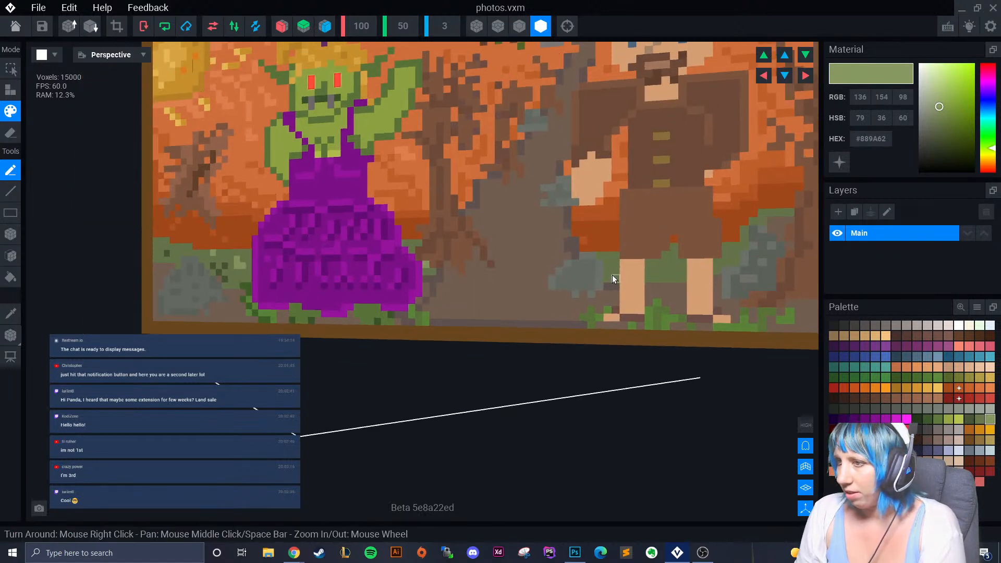
left_click_drag(648, 279, 657, 278)
left_click(667, 265)
left_click(674, 278)
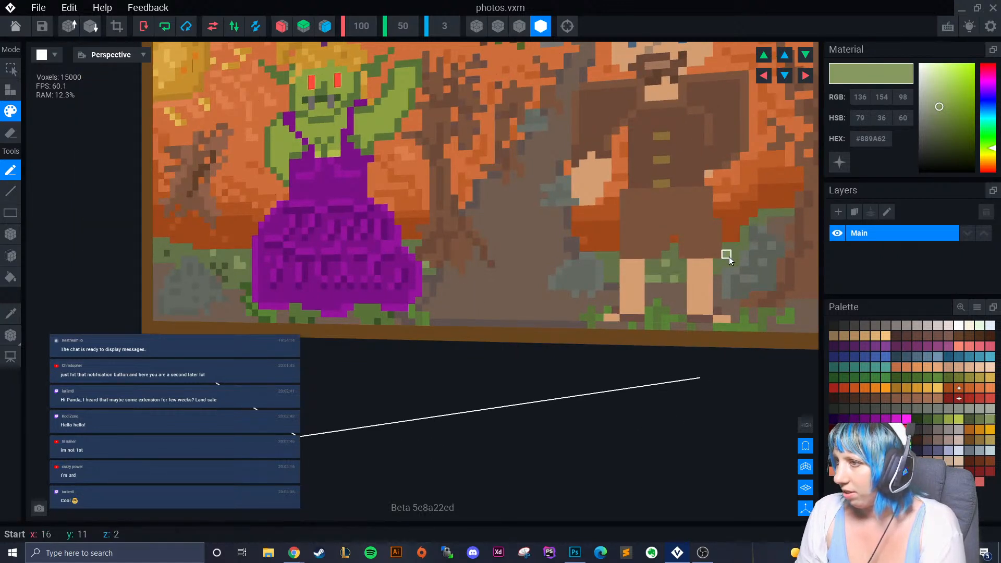
Paint dark green #475636 specks on the grass above the boulder beside the man.
left_click(969, 418)
left_click(778, 217)
left_click(762, 225)
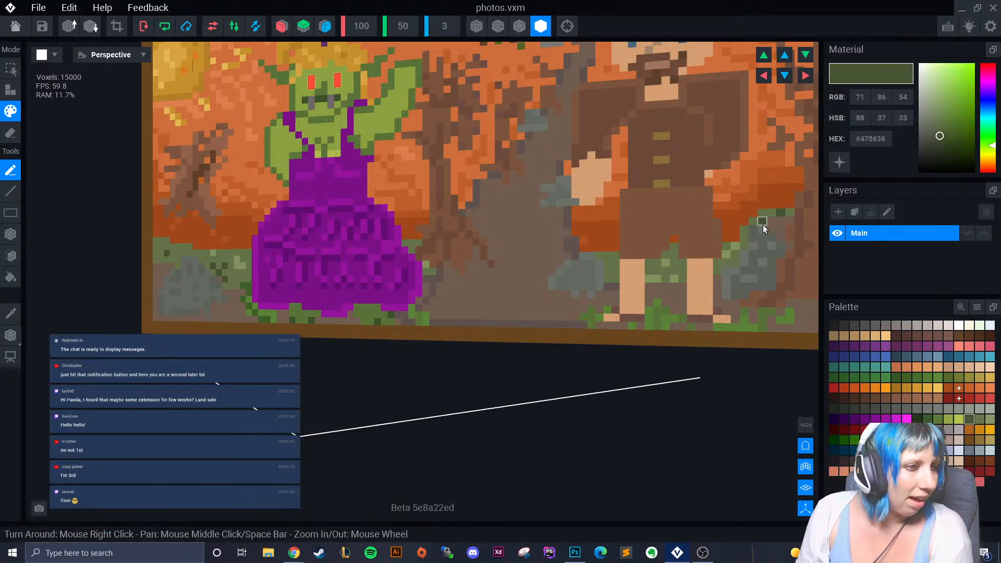
right_click_drag(172, 271, 334, 297)
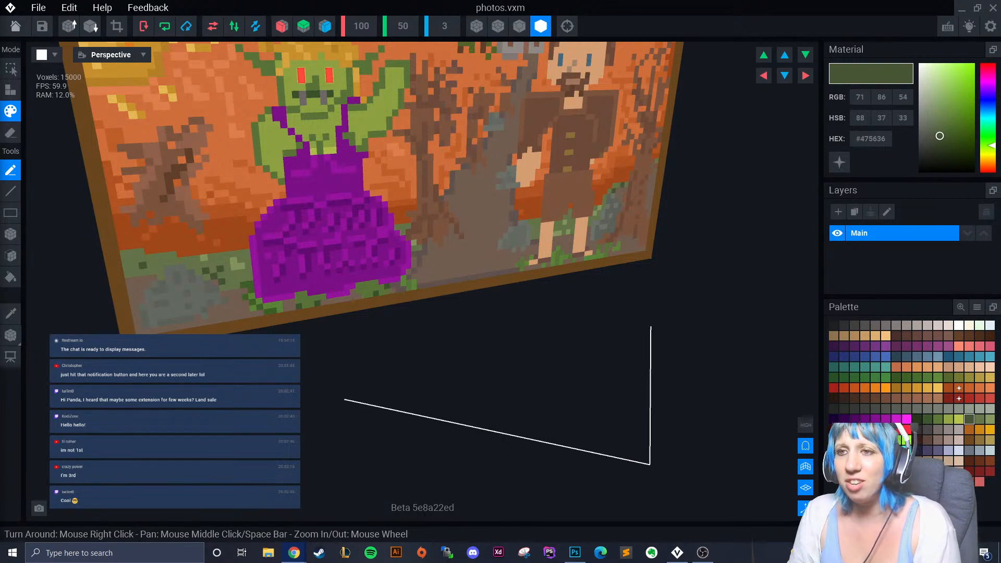
right_click_drag(396, 204, 403, 205)
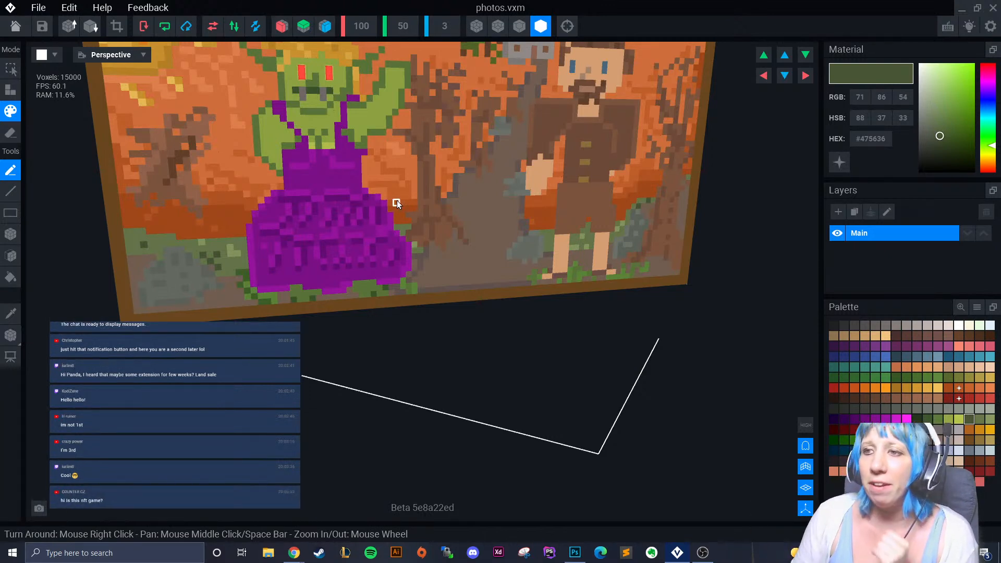
right_click_drag(355, 268, 402, 233)
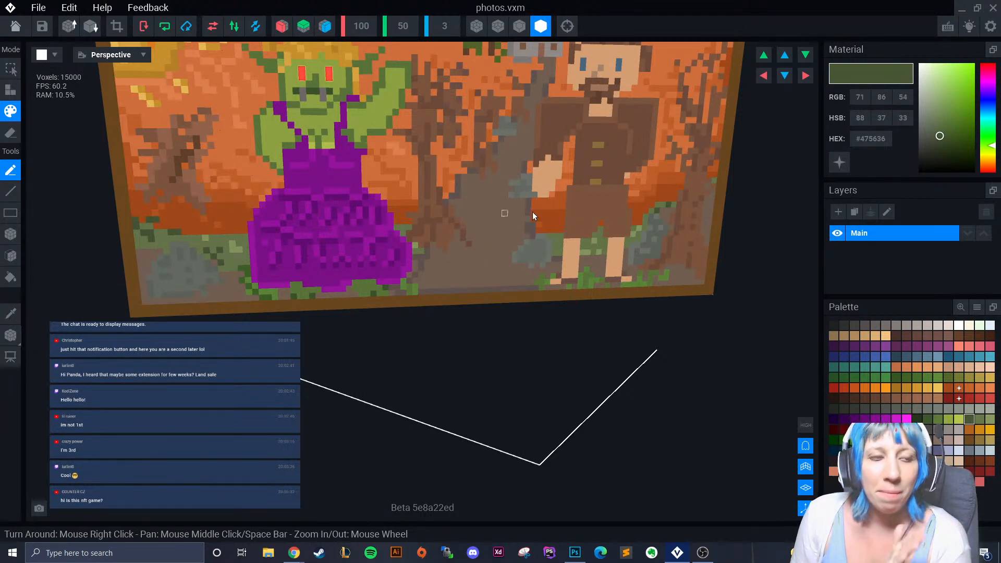
right_click_drag(610, 215, 581, 221)
right_click_drag(490, 240, 477, 271)
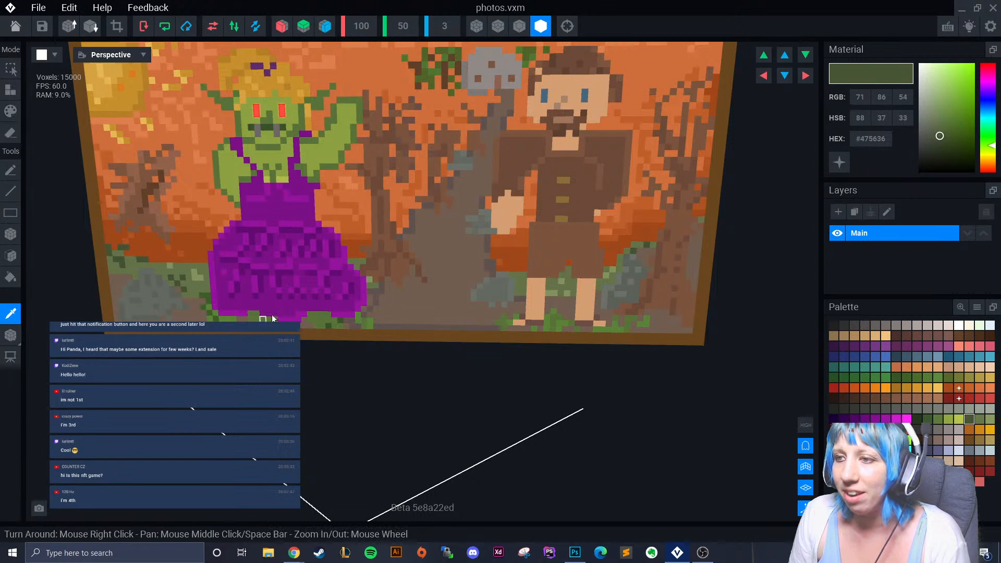
Paint lighter brown #917867 specks on the path between the two figures.
left_click(863, 408)
left_click(927, 461)
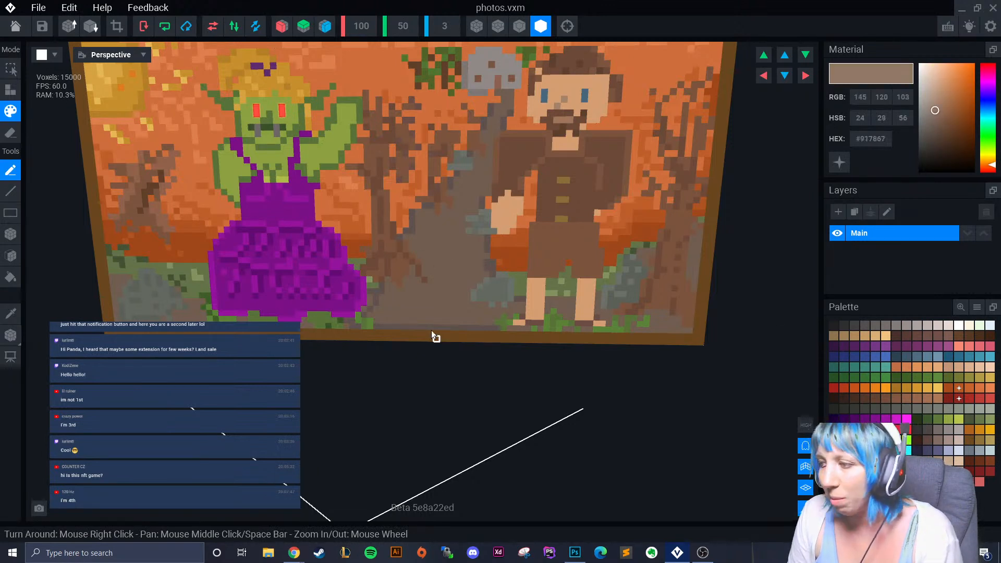
left_click_drag(423, 242, 418, 233)
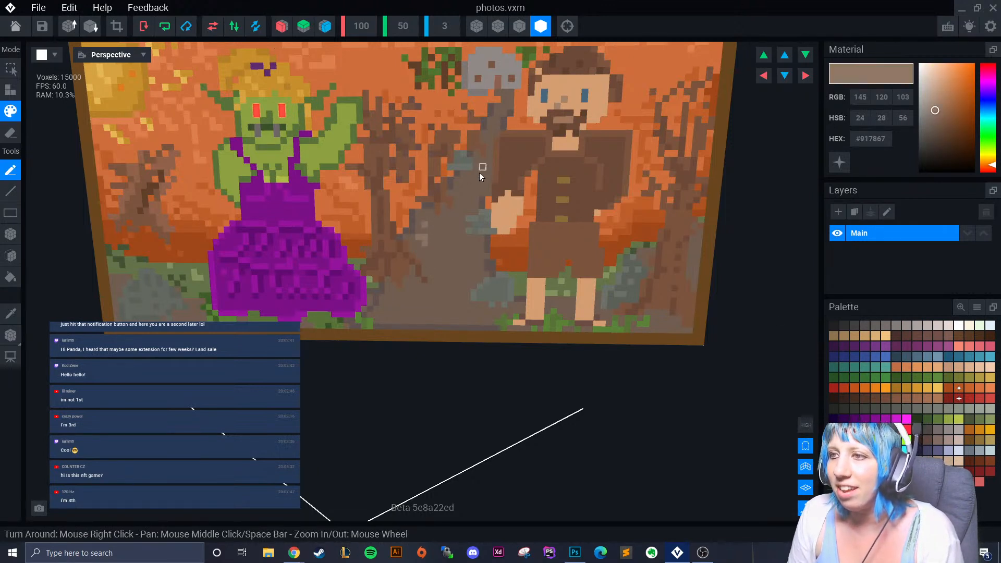
Extend the #917867 specks over the path's lower part, and paint dark brown #645551 specks farther up the path.
mouse_move(384, 302)
left_mouse_down()
mouse_move(402, 320)
mouse_move(493, 320)
mouse_move(480, 327)
mouse_move(468, 292)
left_mouse_up()
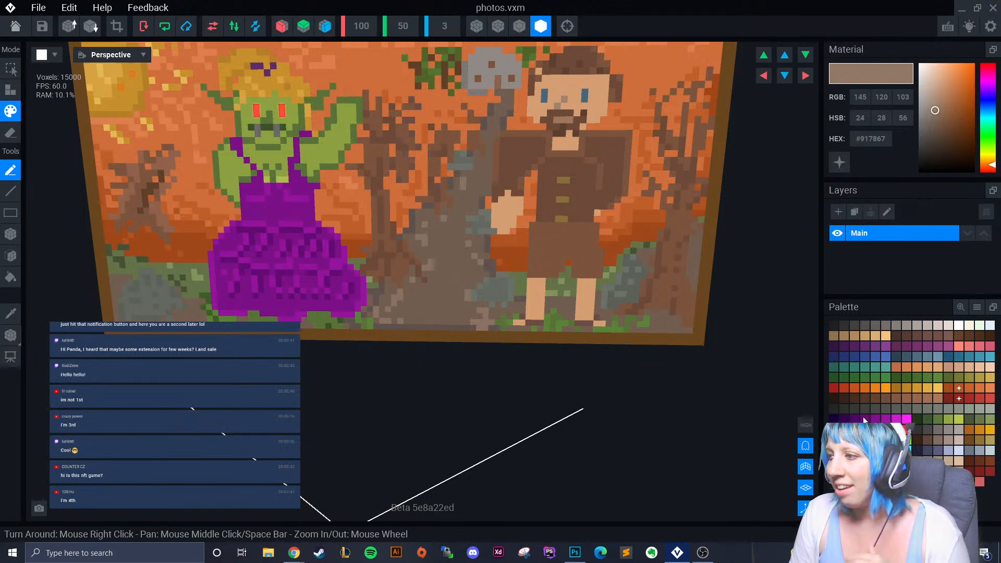
left_click(938, 439)
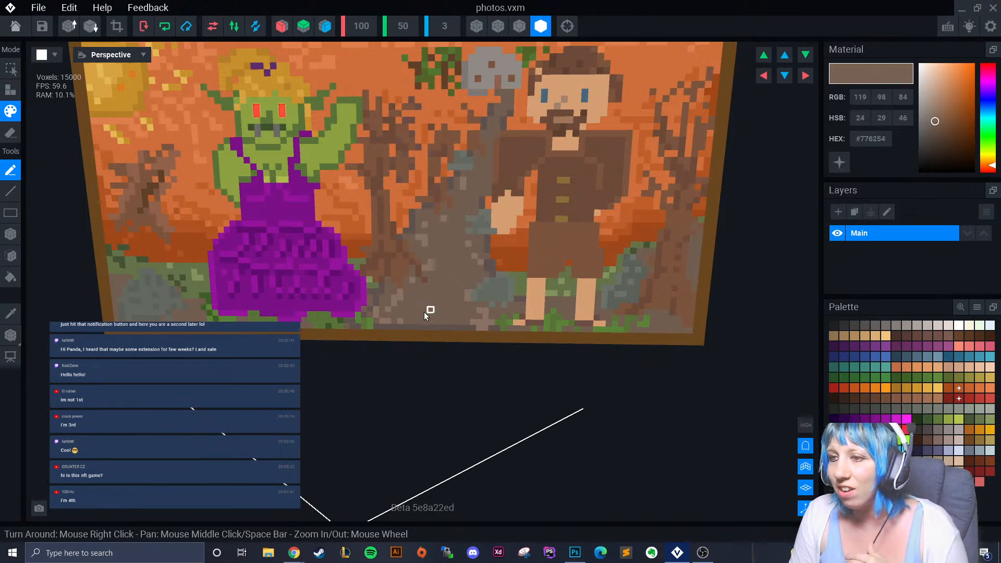
left_click(927, 429)
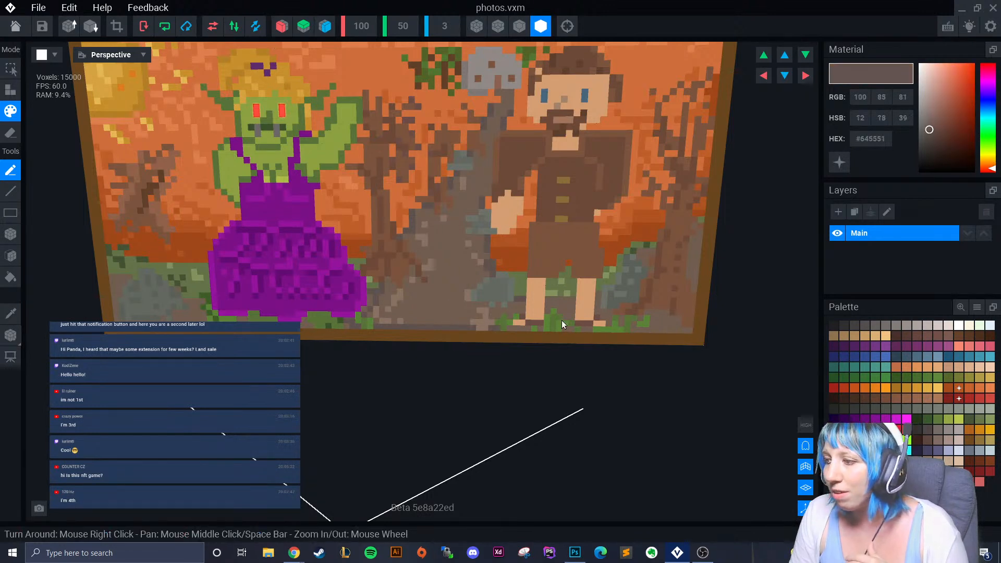
left_click_drag(437, 243, 436, 234)
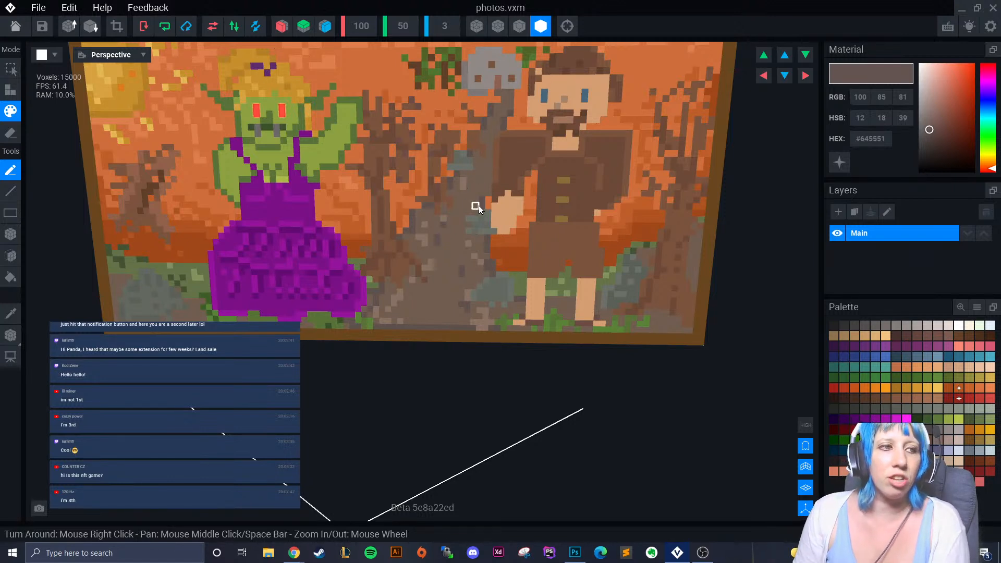
Sample light brown #917867 from the path and add more specks along its lower edge.
scroll(479, 228, "down", 3)
middle_click_drag(478, 227, 461, 290)
mouse_move(462, 289)
right_mouse_down()
mouse_move(474, 295)
mouse_move(462, 303)
right_mouse_up()
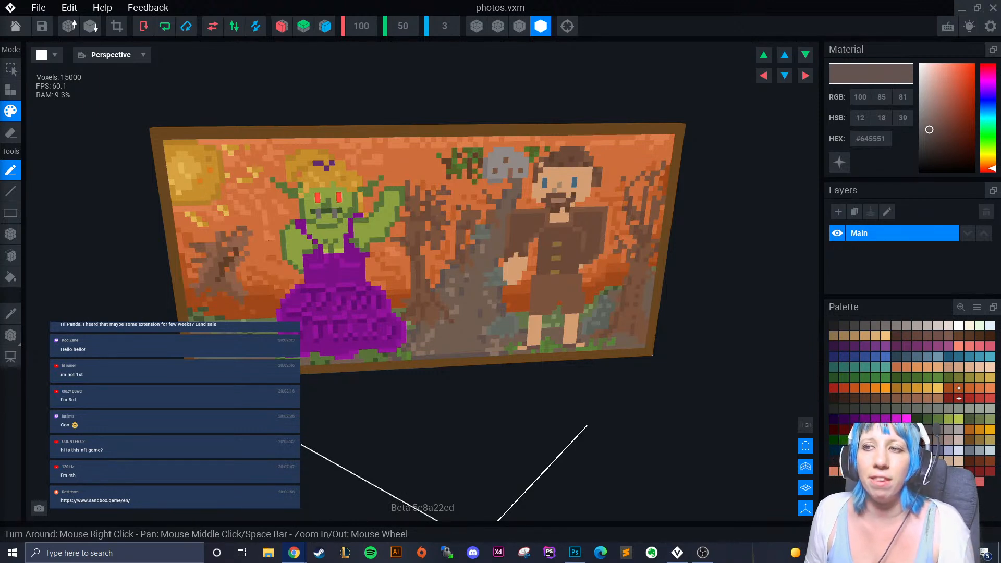
right_click_drag(428, 293, 431, 294)
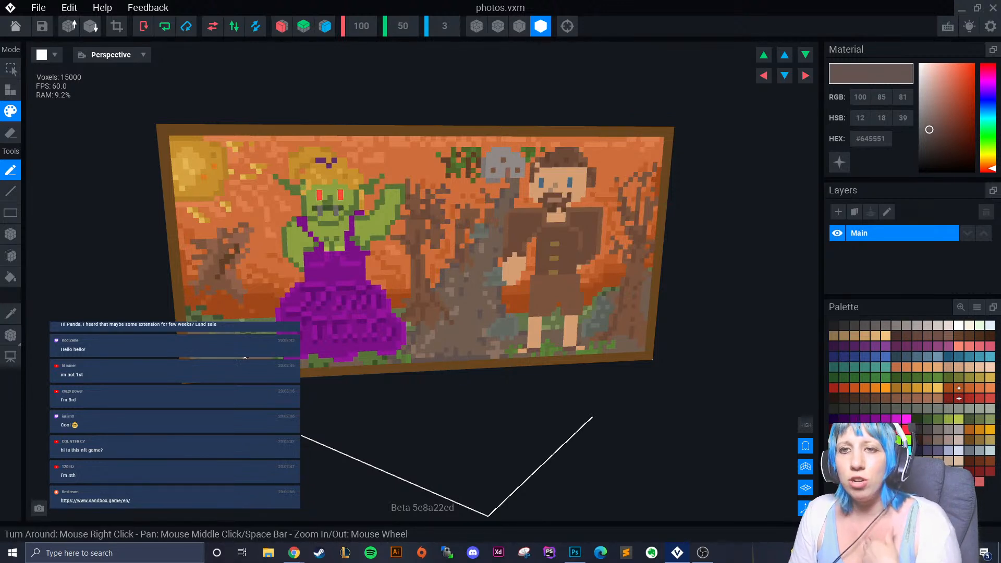
left_click(13, 316)
left_click(457, 311)
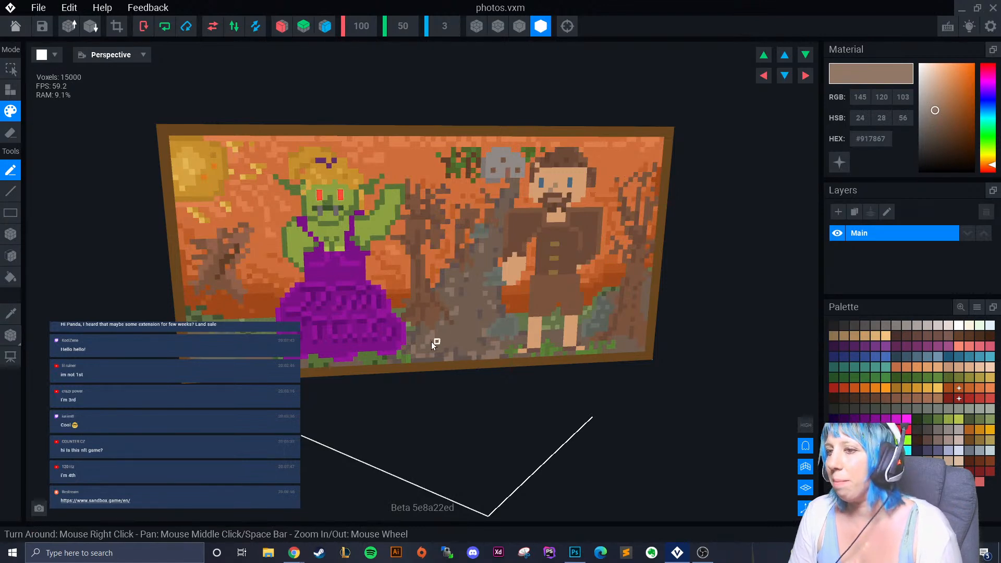
scroll(301, 363, "up", 3)
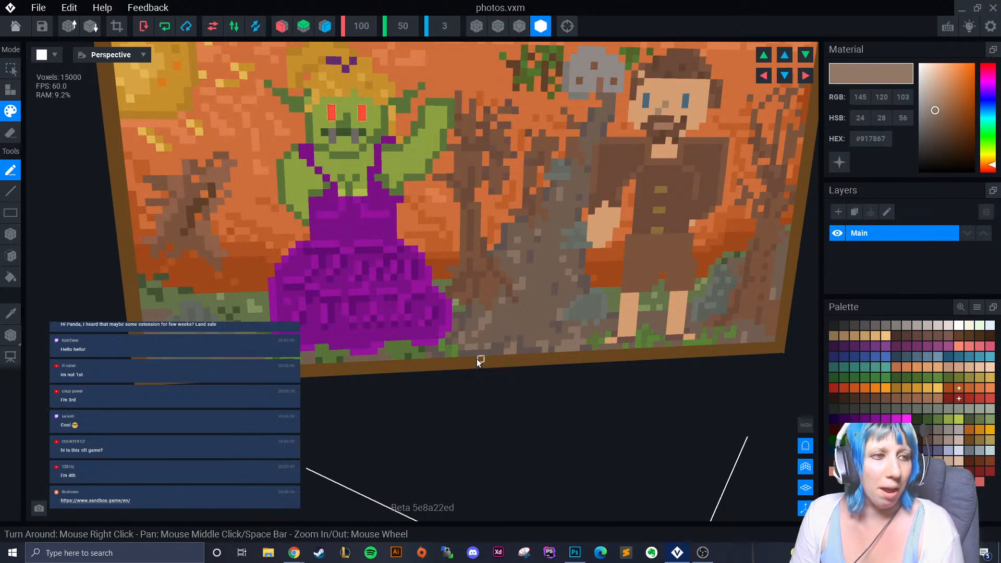
Paint grey #71766D specks on the boulder beside the green creature's purple dress.
left_click(11, 313)
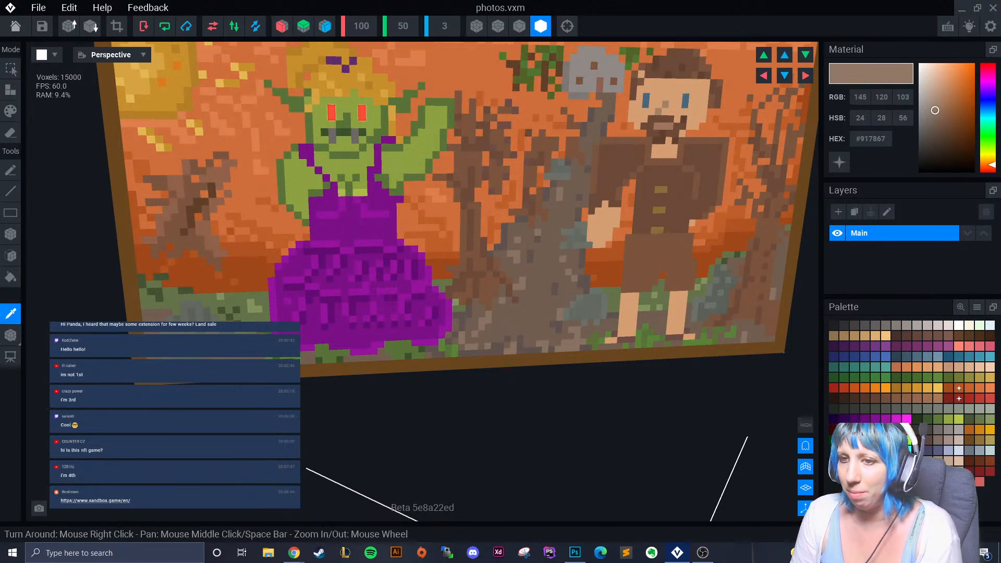
left_click(917, 409)
left_click(927, 409)
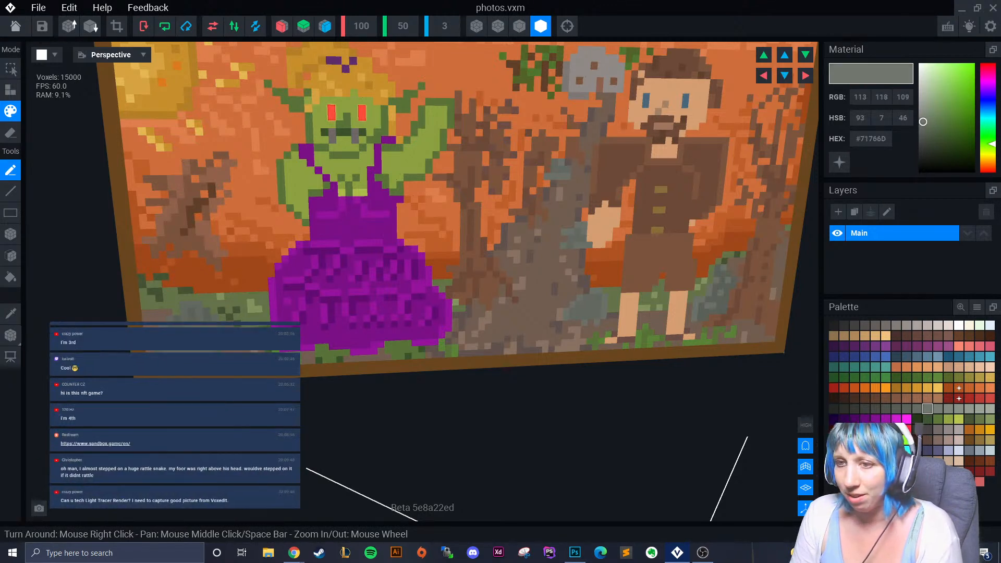
mouse_move(140, 344)
left_mouse_down()
mouse_move(177, 314)
mouse_move(165, 320)
left_mouse_up()
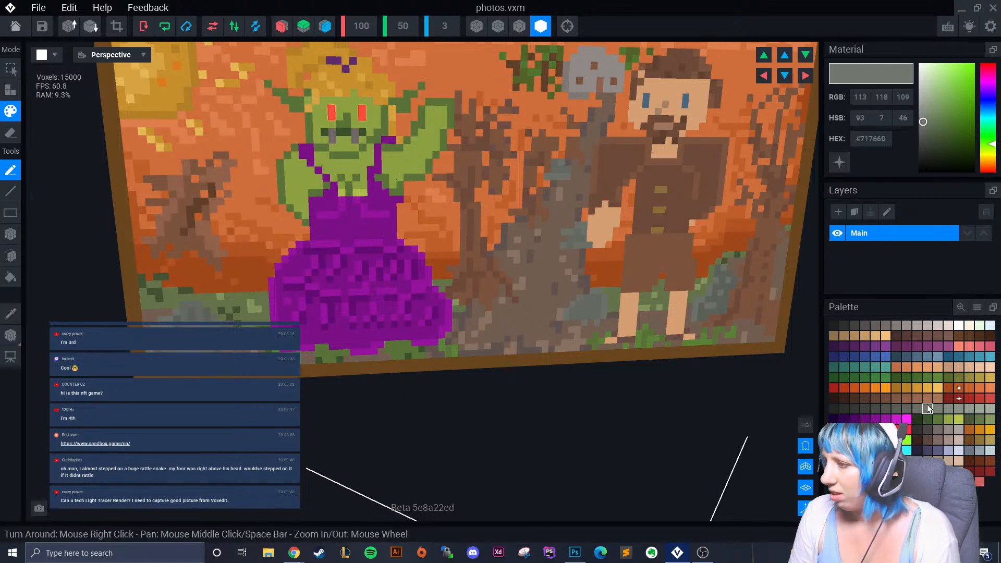
Shade the boulder between the path and the man's legs with grey #60655D and lighter #71766D specks.
left_click(905, 408)
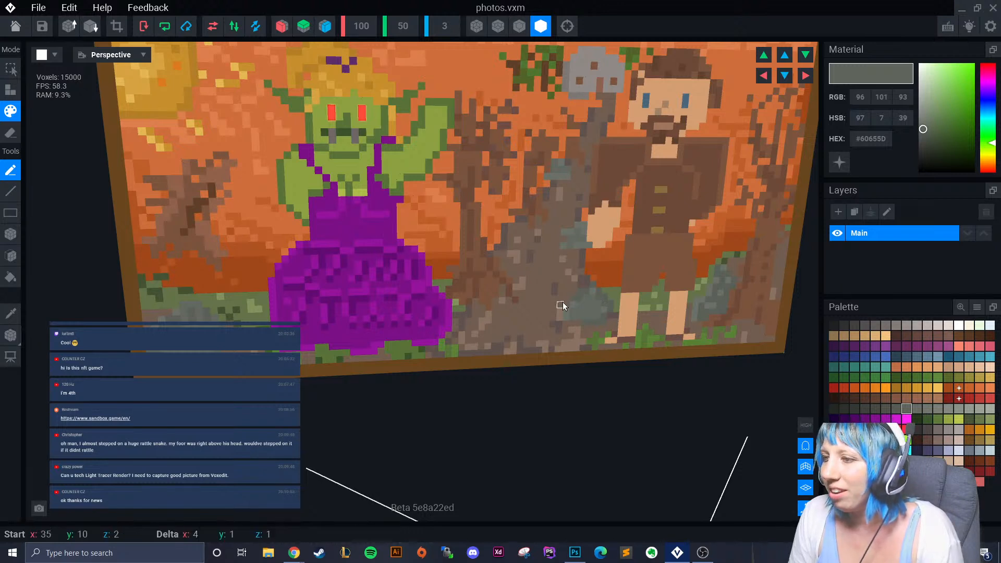
left_click(917, 409)
left_click(926, 408)
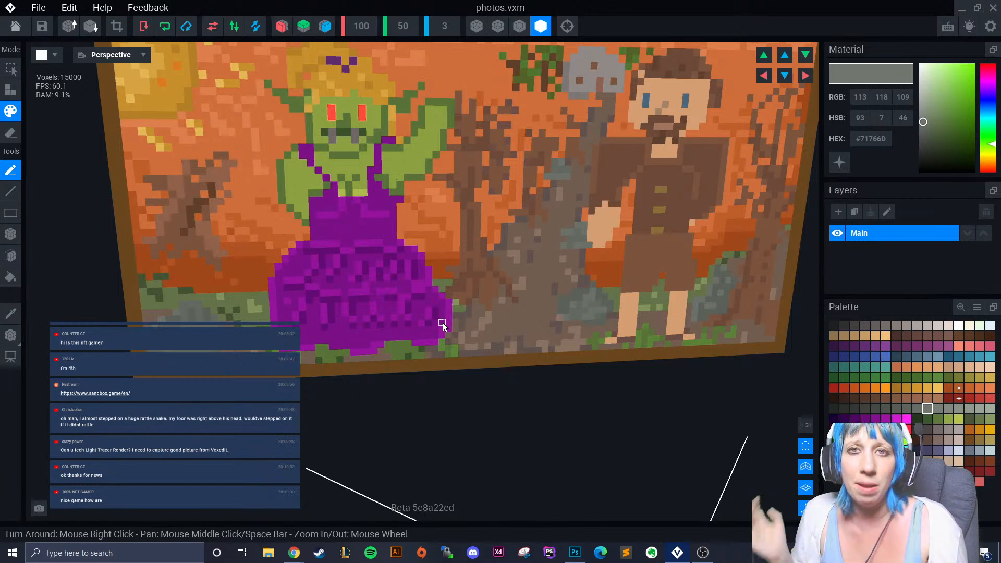
Add #71766D and darker #60655D specks to the rocks higher up the path beside the axe handle.
right_click_drag(461, 262, 469, 286)
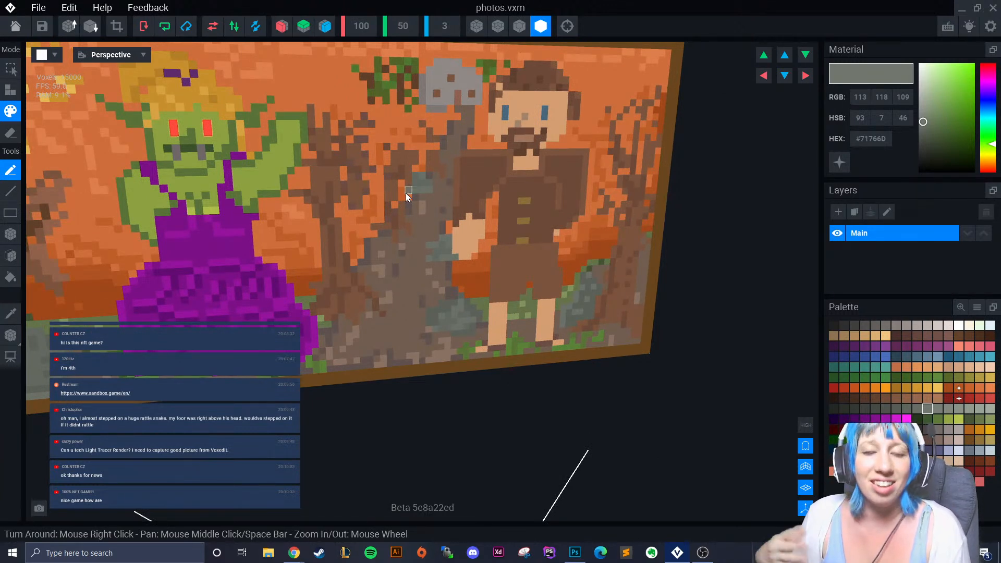
left_click(415, 170)
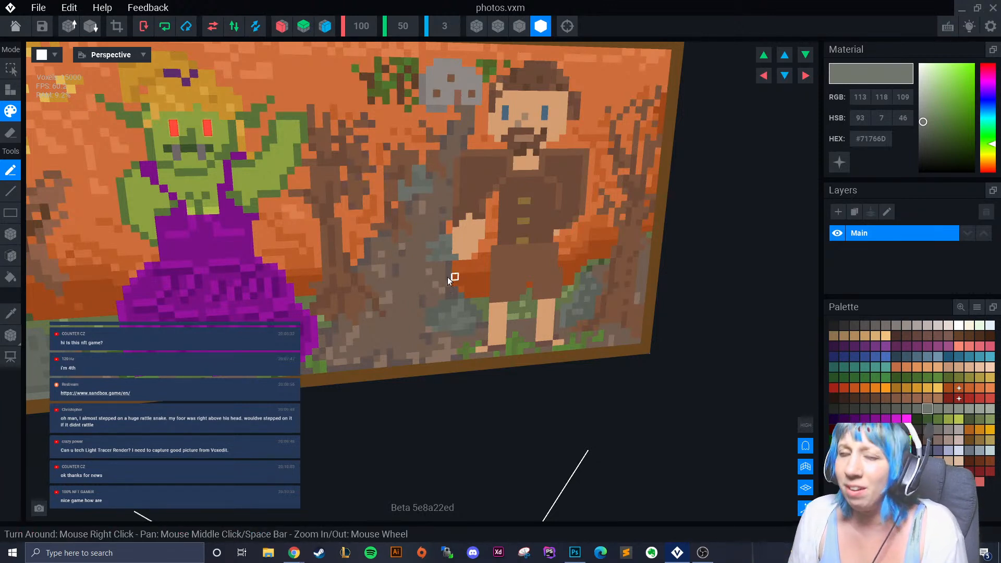
left_click(903, 410)
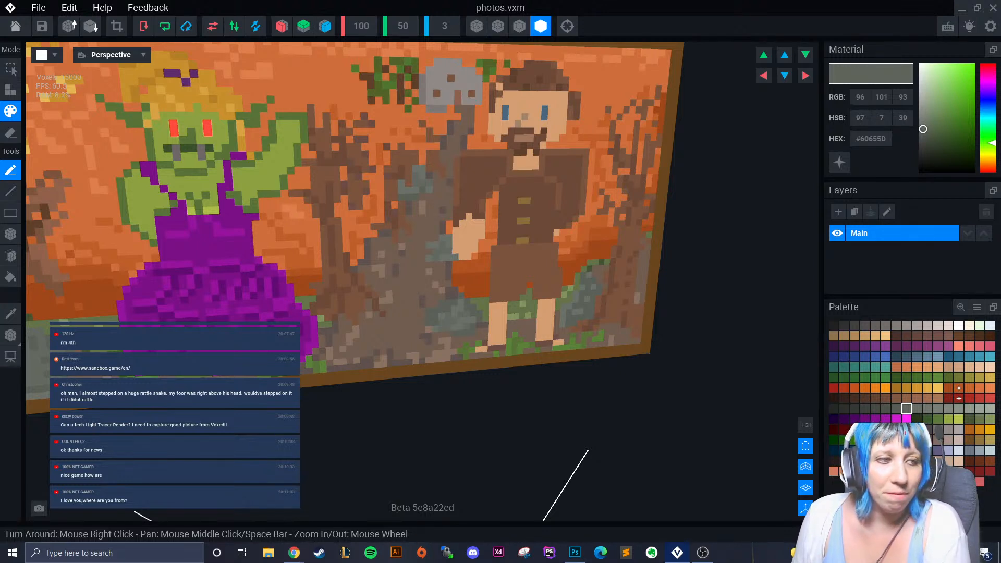
Examine the whole framed painting from several distances and angles.
scroll(436, 318, "down", 5)
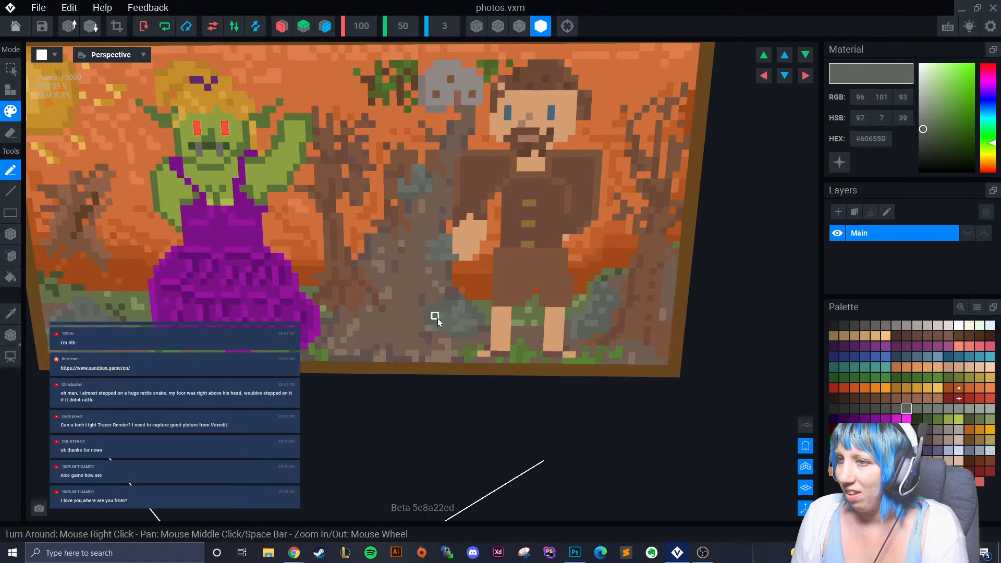
scroll(386, 385, "up", 5)
scroll(381, 385, "down", 5)
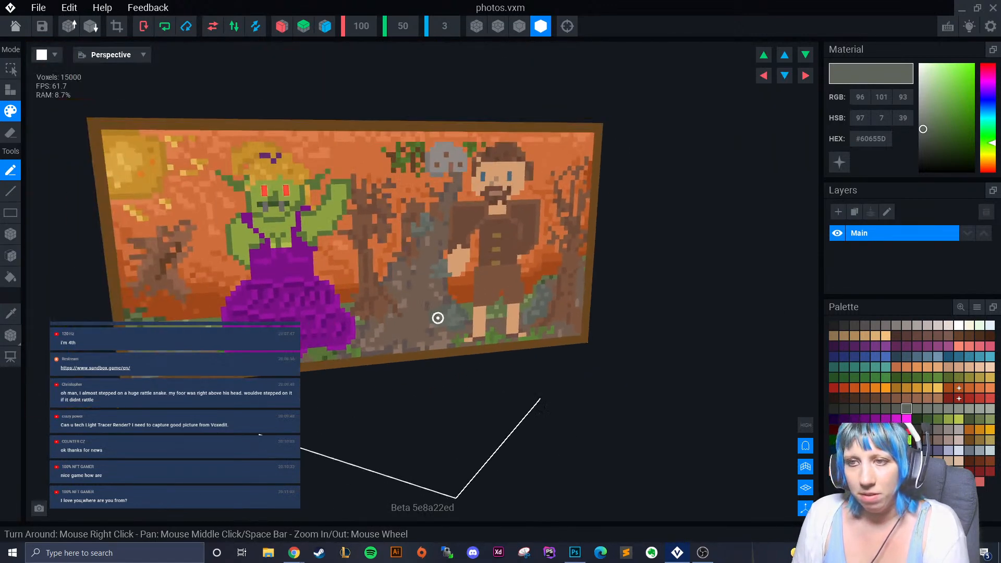
scroll(378, 386, "down", 4)
right_click_drag(398, 393, 437, 318)
scroll(399, 391, "down", 3)
scroll(398, 394, "up", 5)
scroll(404, 400, "down", 2)
scroll(405, 399, "down", 2)
scroll(467, 408, "up", 6)
scroll(466, 409, "up", 1)
scroll(466, 407, "down", 2)
Reposition the model's pivot point at the middle of the painting's width with the pivot preset.
left_click(11, 336)
right_click(15, 344)
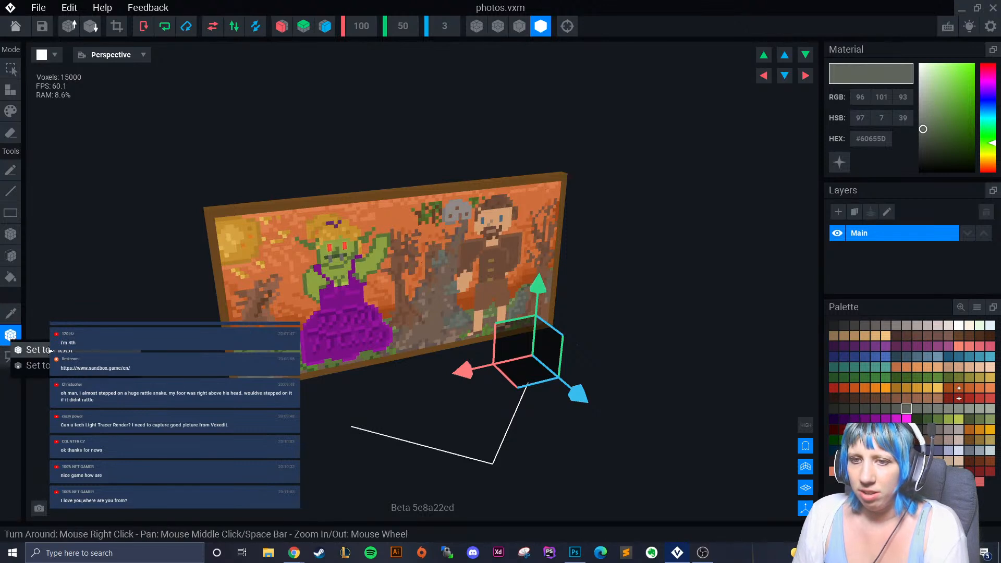
left_click(52, 350)
right_click_drag(438, 318, 504, 380)
left_click_drag(504, 382, 502, 377)
right_click_drag(502, 377, 512, 407)
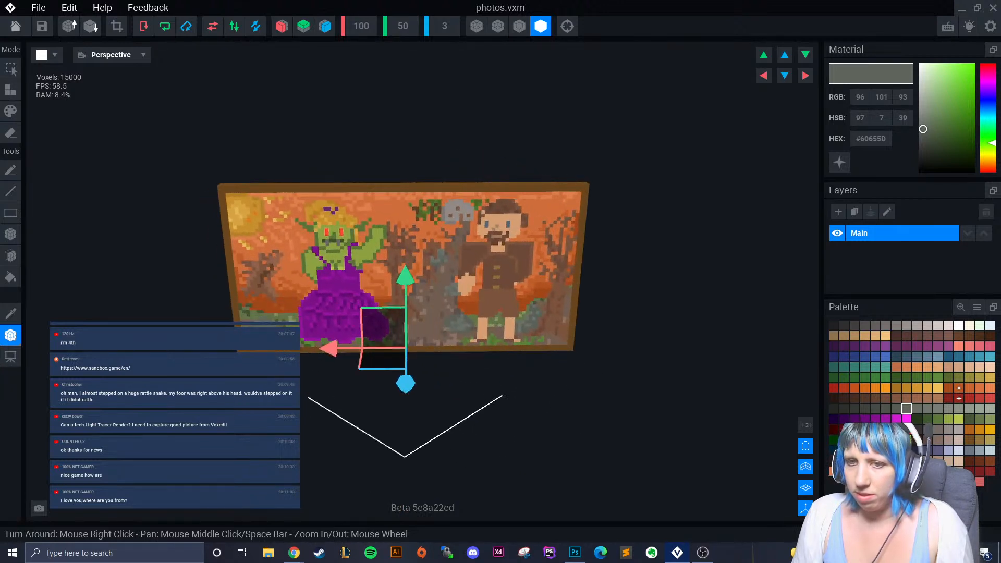
left_click(13, 336)
right_click_drag(437, 317, 395, 379)
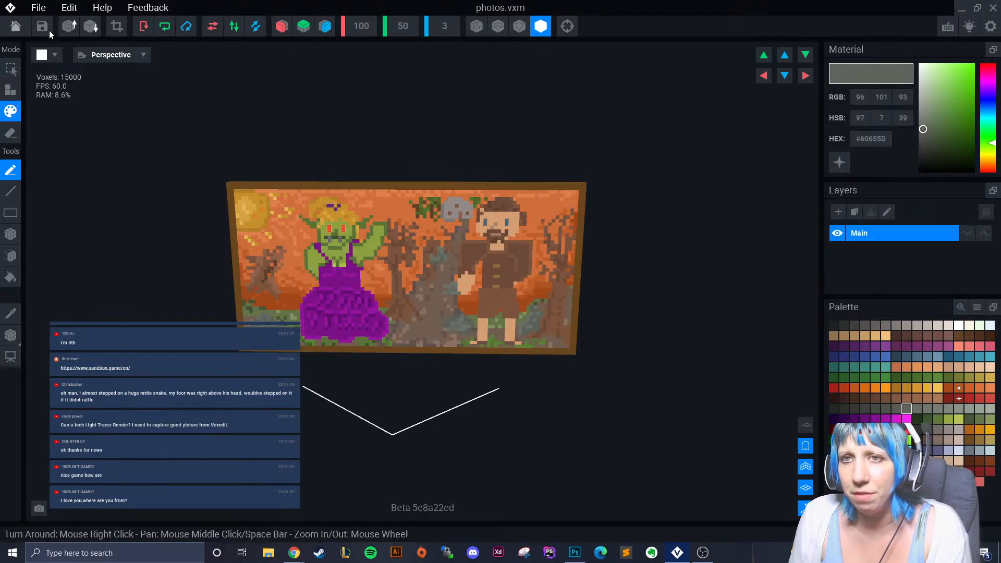
Close the painting and create a new model named photo in the random bits folder of the Sandbox project.
left_click(16, 26)
key("Return")
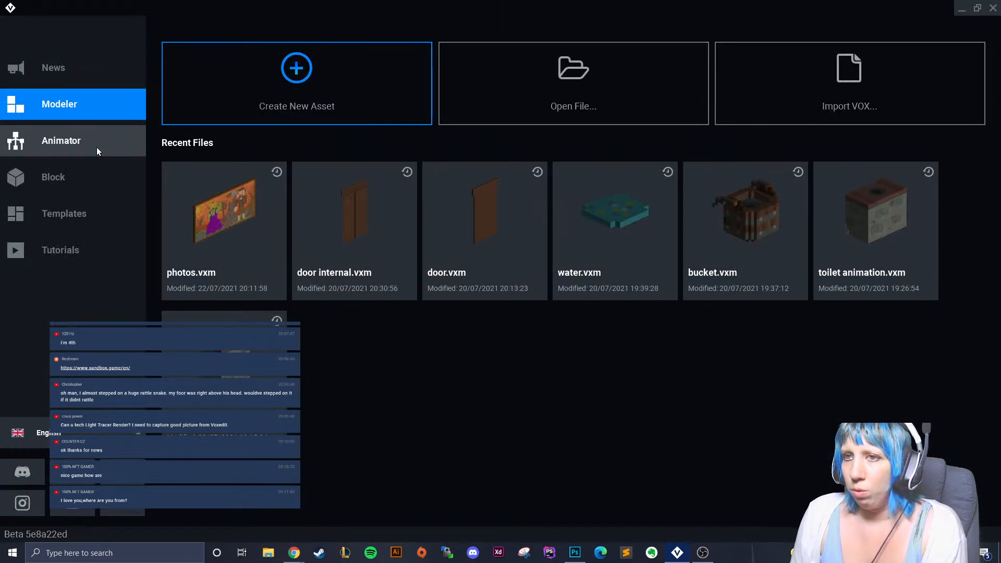
left_click(200, 115)
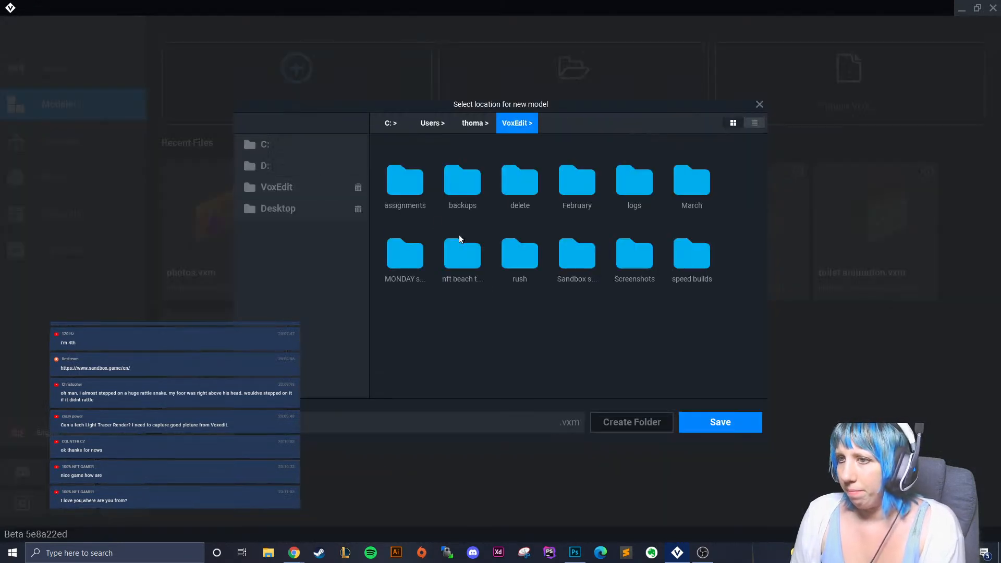
double_click(590, 261)
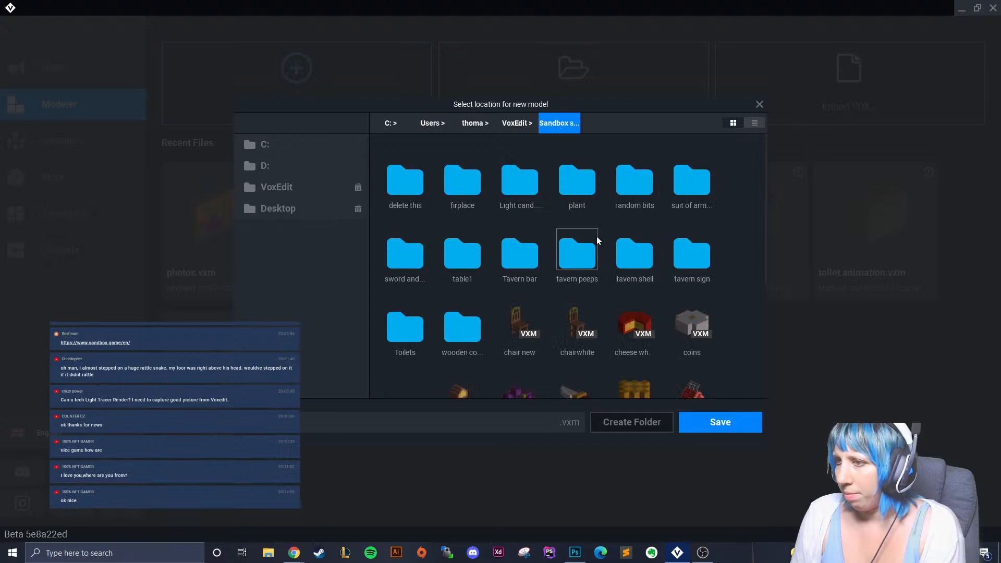
double_click(628, 174)
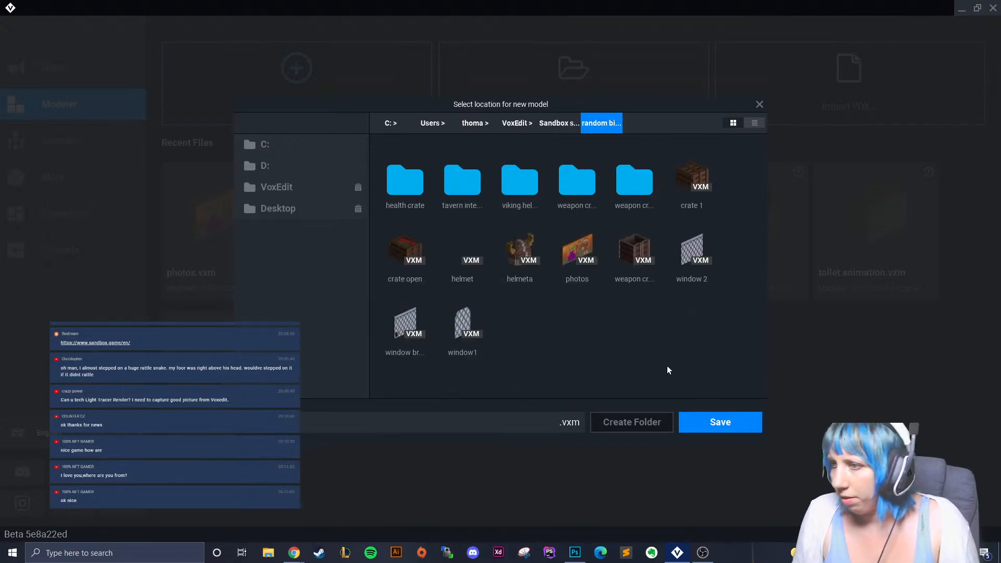
left_click(722, 422)
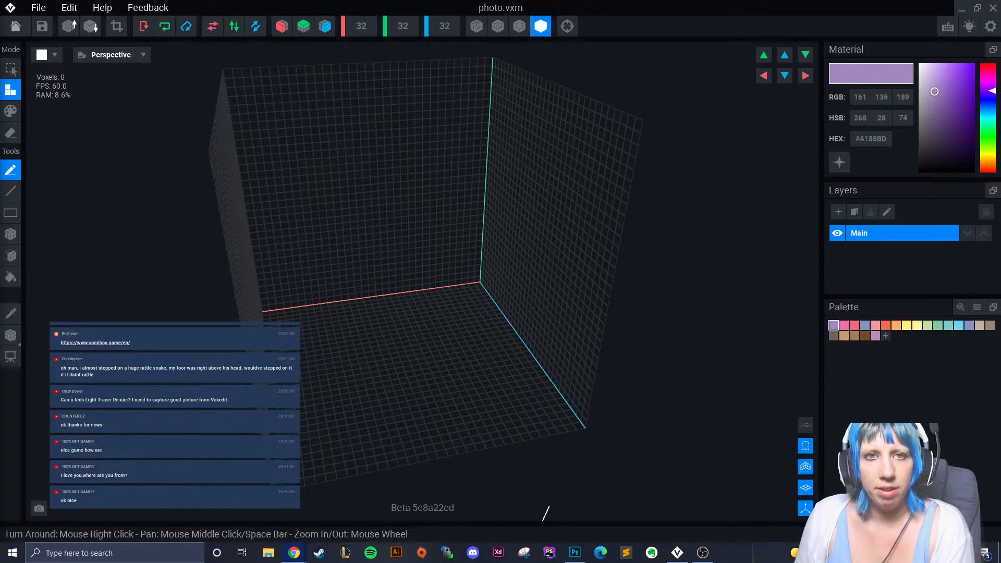
Set the new model's volume height to 55.
right_click_drag(389, 207, 373, 196)
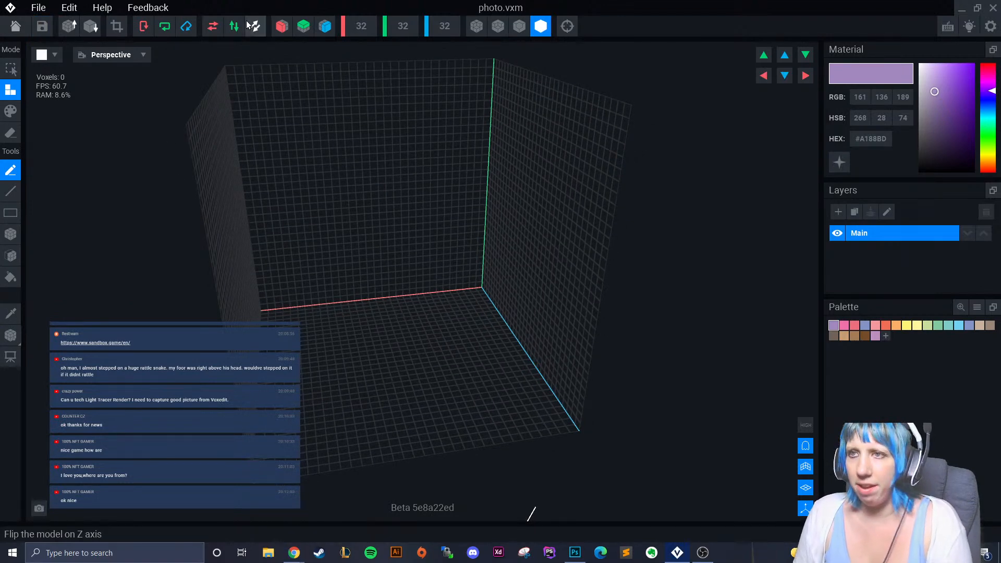
left_click(406, 27)
type("55")
key("Return")
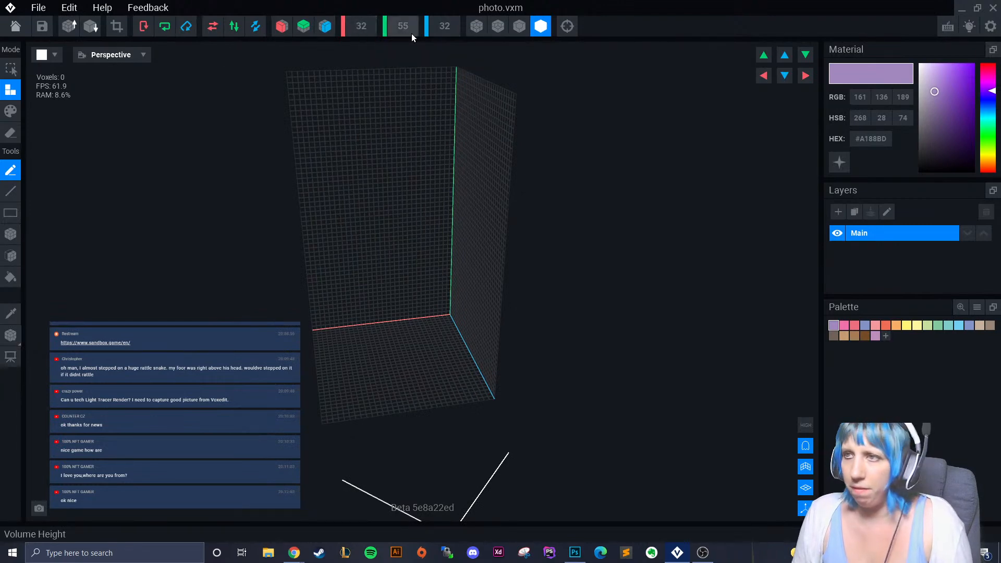
scroll(390, 243, "up", 8)
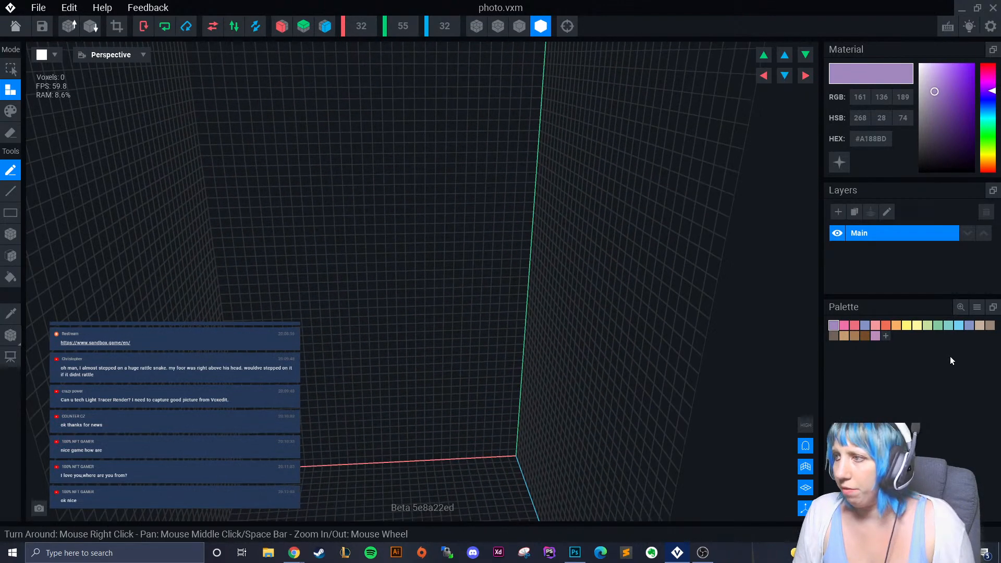
Load the PNG colour palette whose name starts with "USE THISS" from the Downloads folder.
left_click(976, 307)
left_click(969, 332)
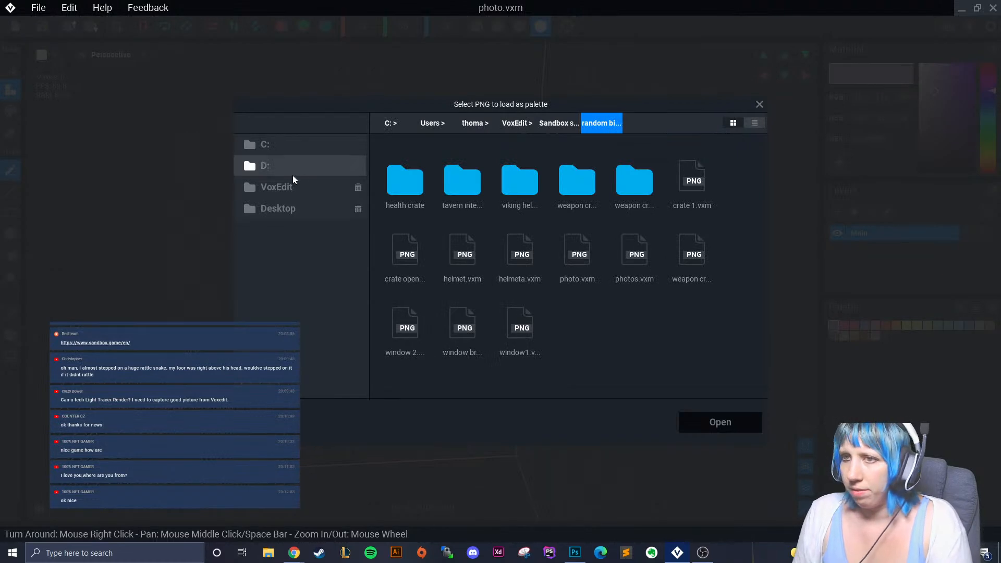
left_click(279, 144)
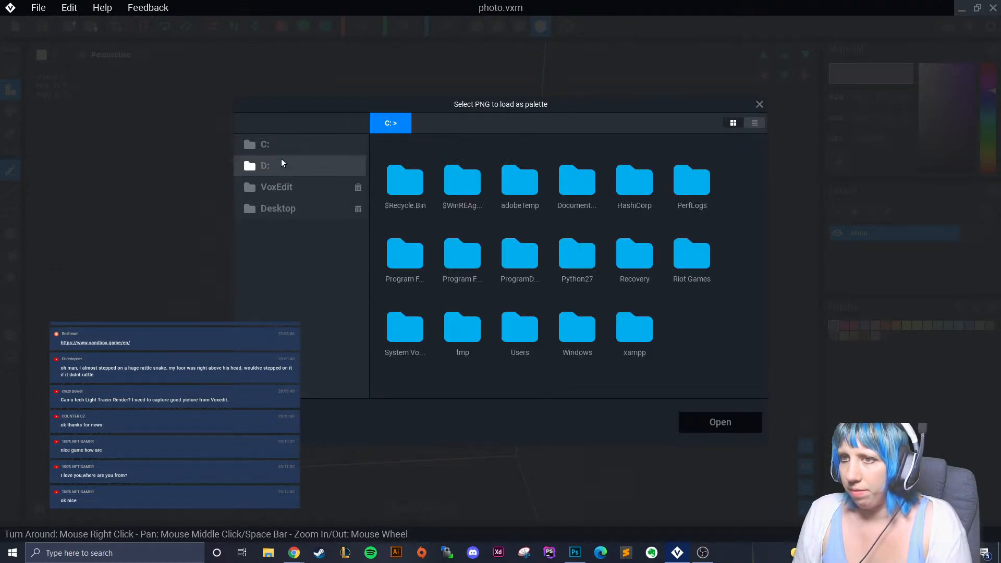
double_click(524, 324)
double_click(693, 182)
scroll(658, 244, "down", 2)
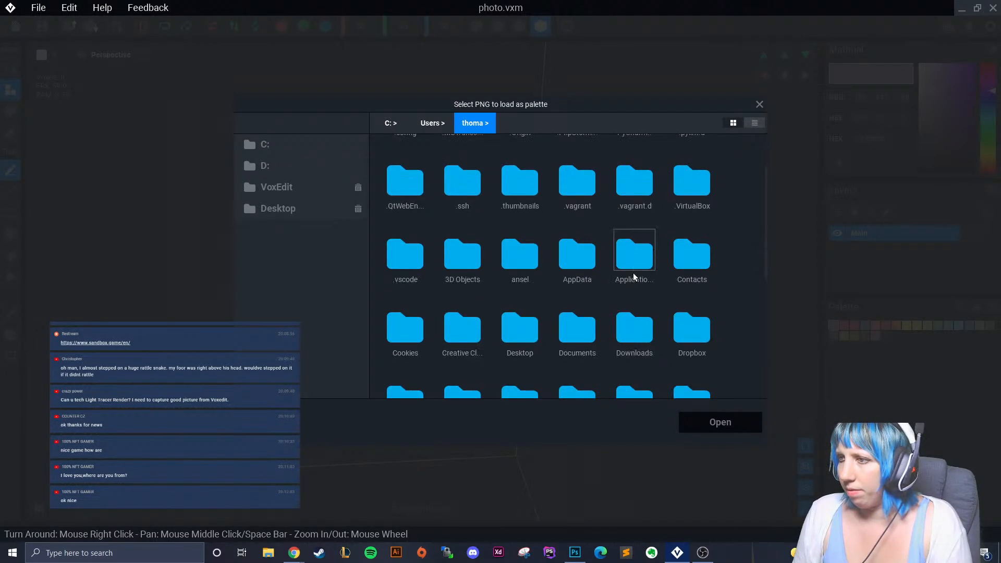
double_click(633, 324)
scroll(615, 332, "down", 10)
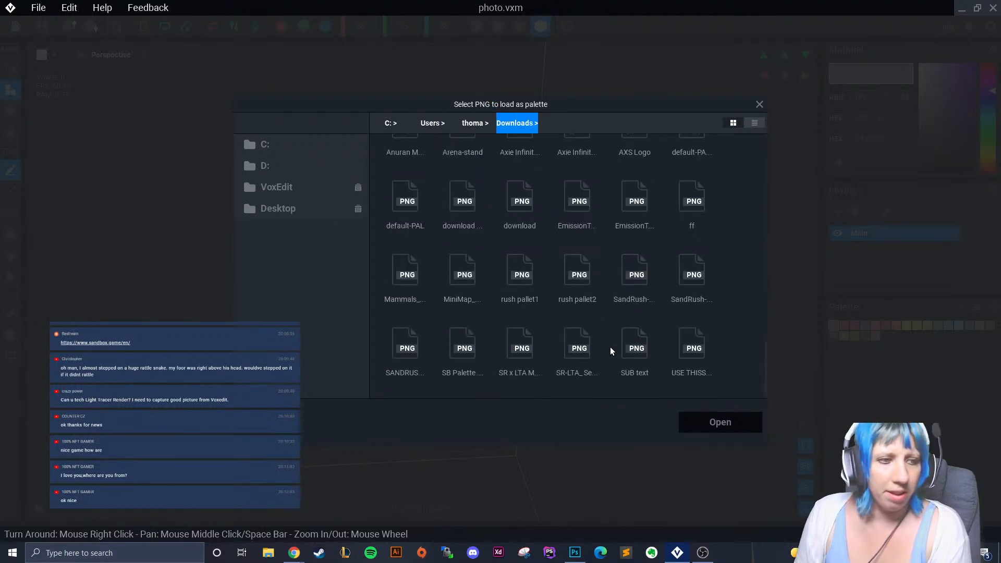
left_click(687, 358)
left_click(712, 425)
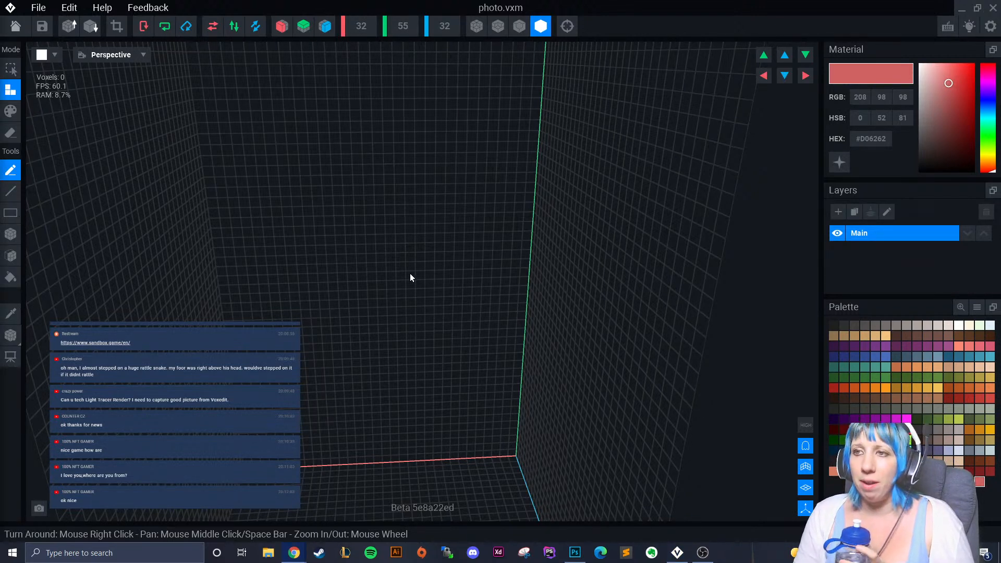
scroll(506, 314, "down", 6)
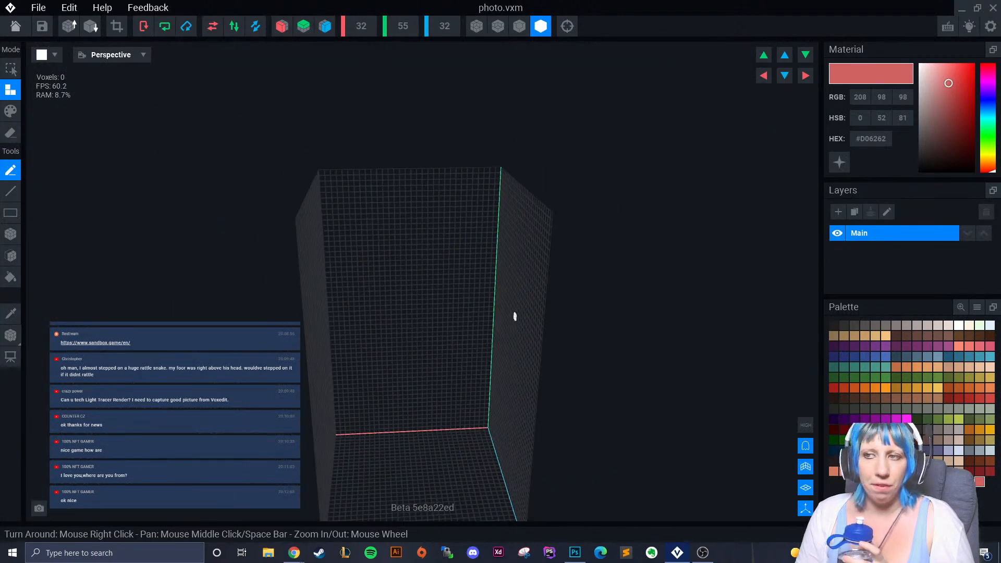
Cover the full back wall of the volume with a one-voxel-thick slab in brown #6F4A20 and switch to the outlined voxel display.
middle_click_drag(515, 318, 506, 316)
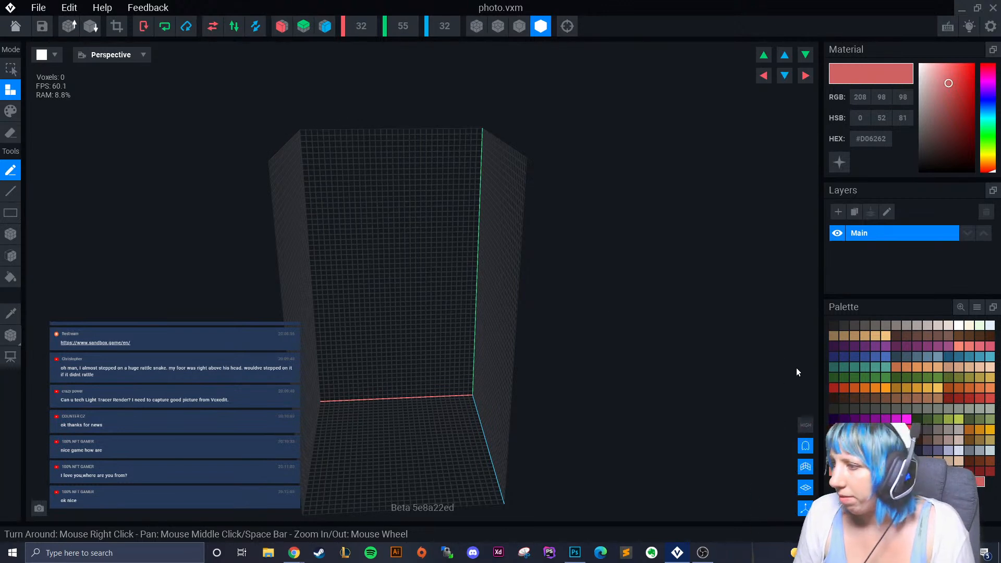
left_click(10, 234)
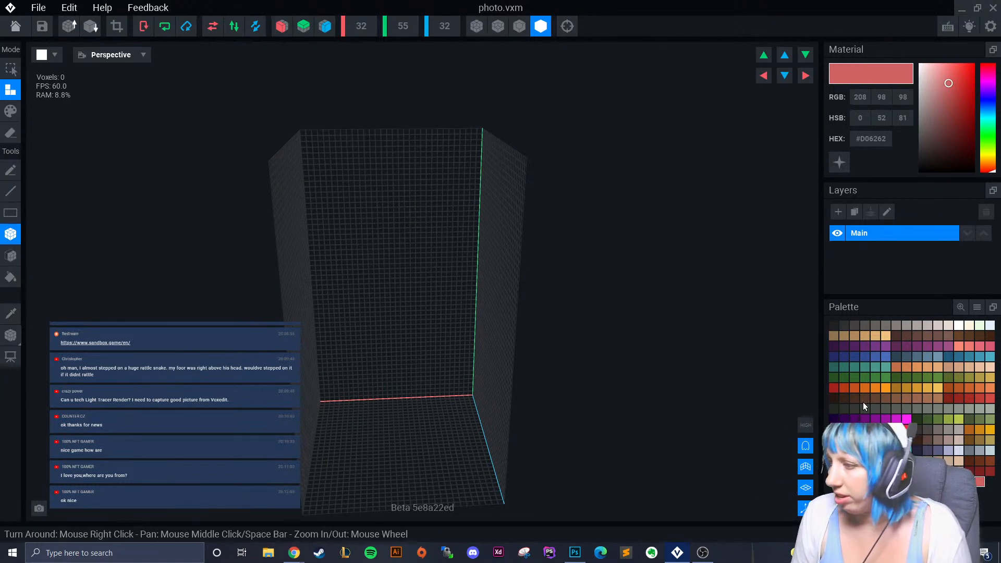
left_click(969, 440)
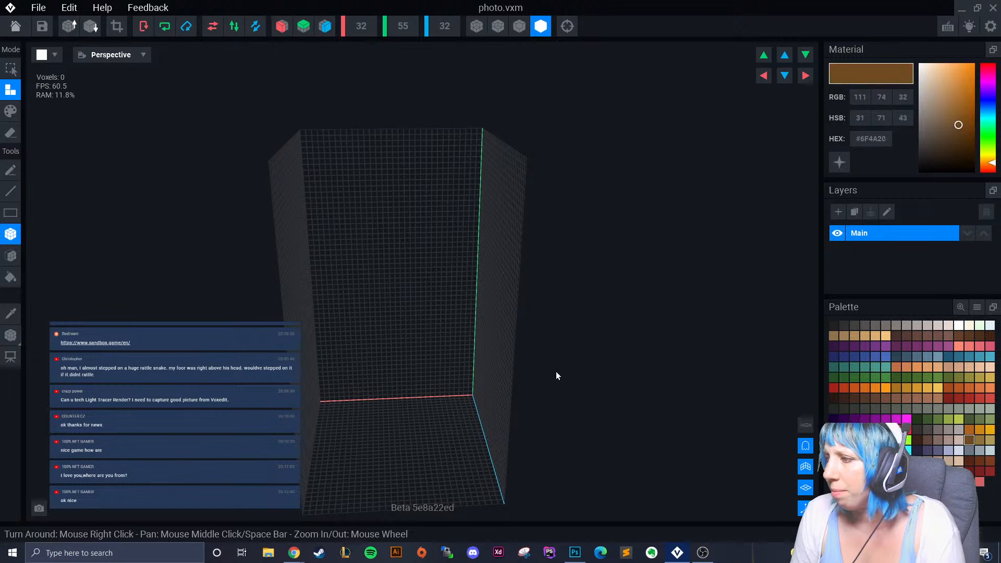
left_click_drag(304, 134, 472, 399)
mouse_move(472, 399)
right_mouse_down()
mouse_move(451, 408)
mouse_move(398, 273)
mouse_move(449, 268)
mouse_move(393, 252)
mouse_move(427, 255)
right_mouse_up()
left_click(517, 29)
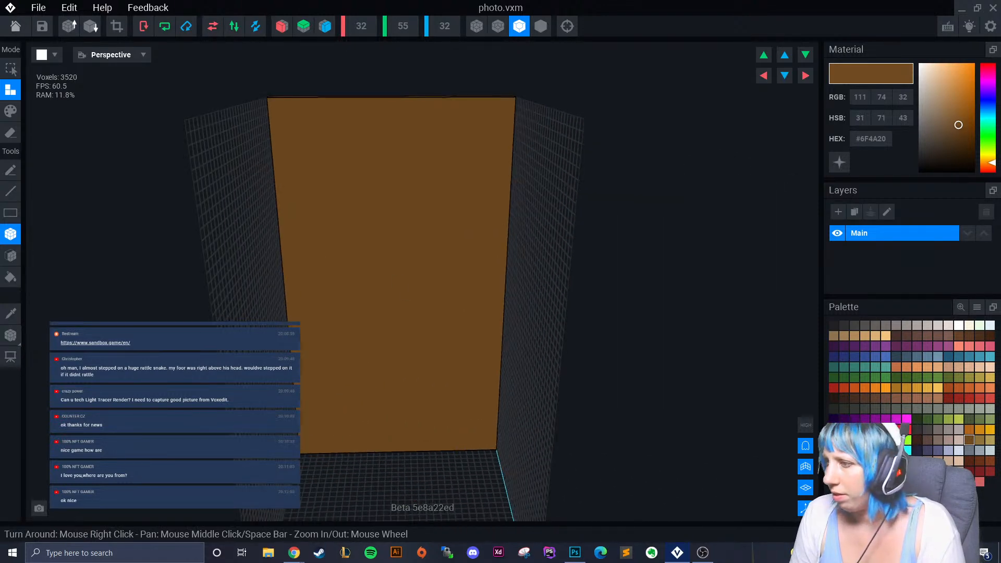
Paint the slab's interior pale #E7DAD4 using X and Y mirroring, leaving a two-voxel brown frame, and turn both mirrors off.
left_click(948, 326)
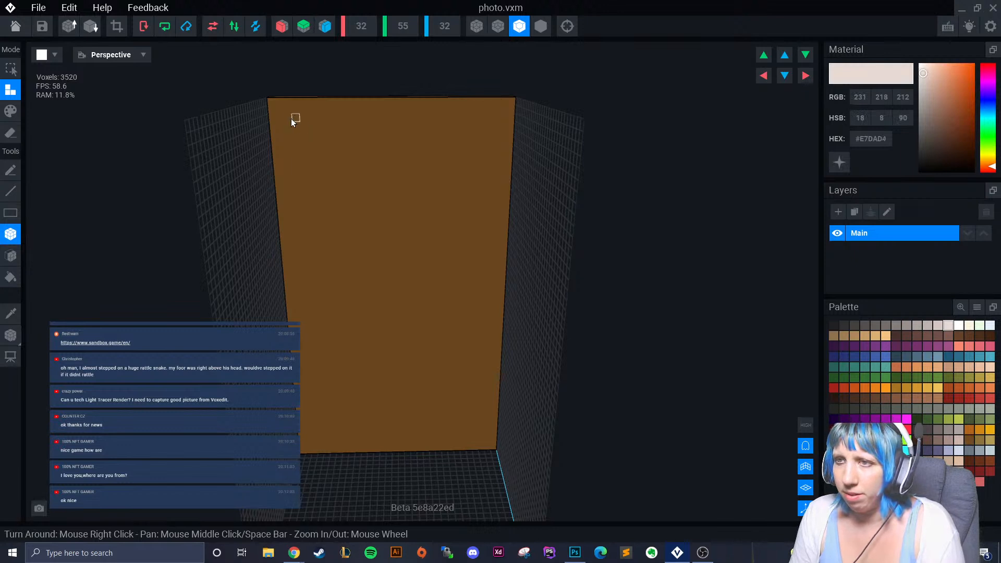
left_click(11, 111)
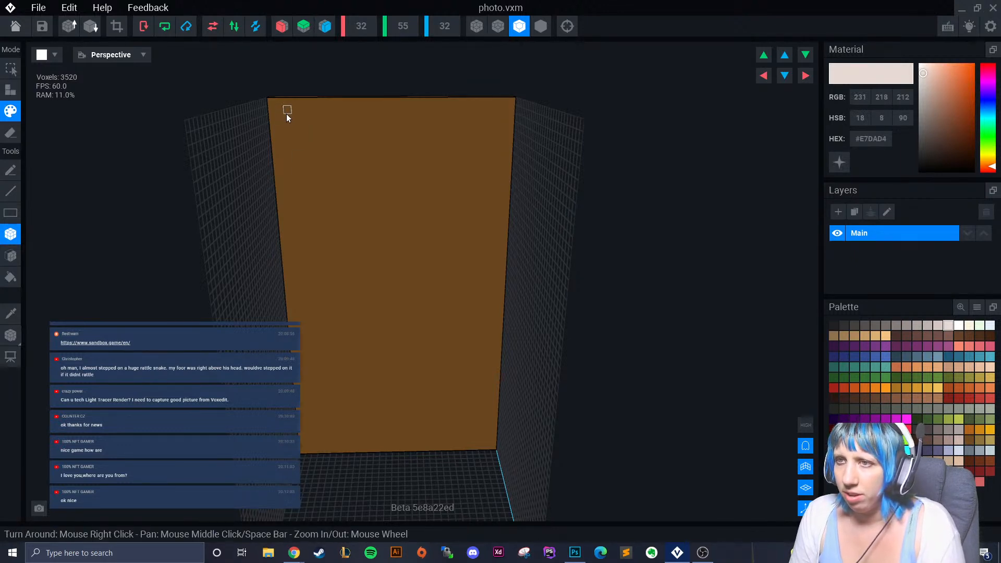
left_click(282, 26)
left_click(325, 26)
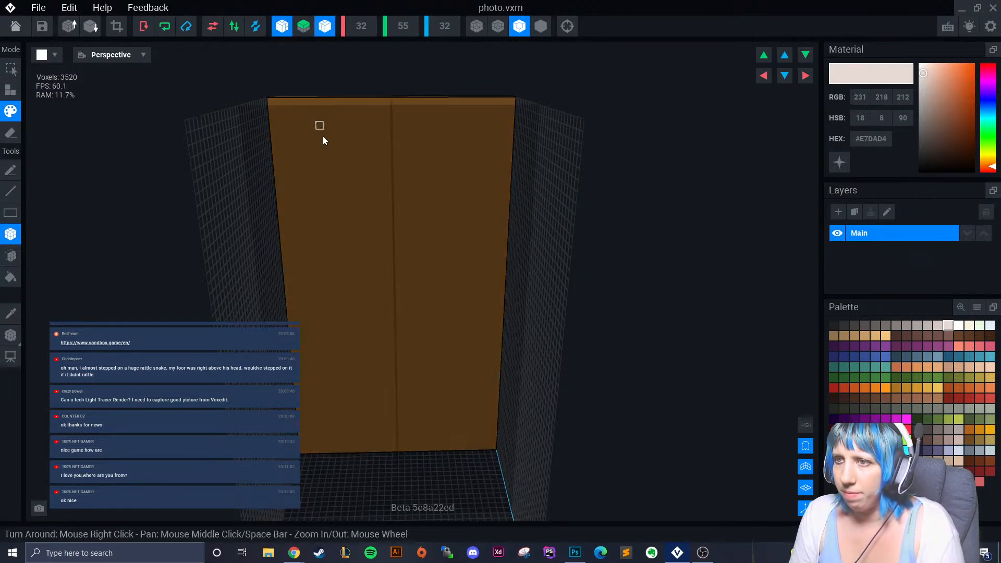
left_click(325, 26)
left_click(304, 26)
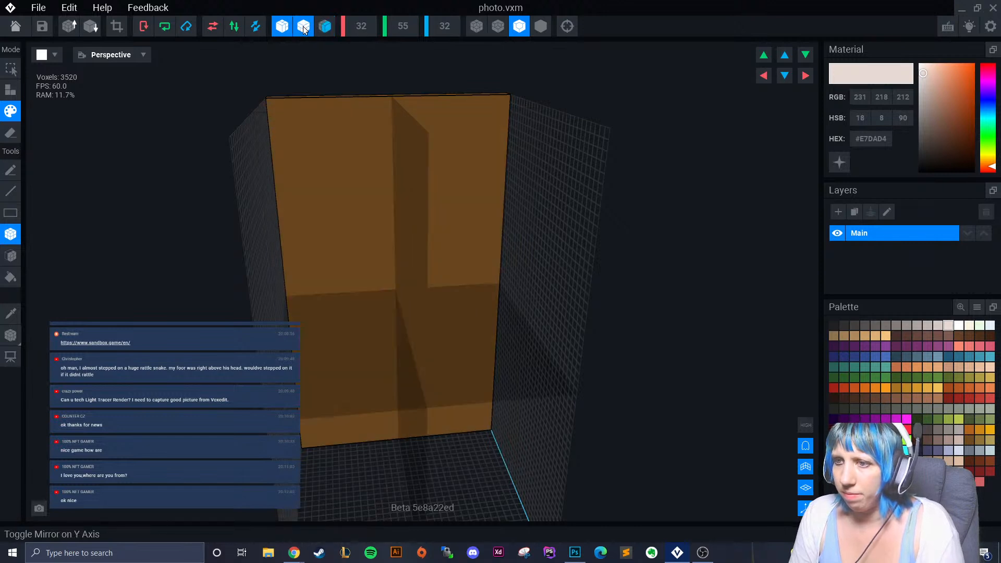
left_click_drag(290, 118, 393, 302)
right_click_drag(393, 302, 409, 357)
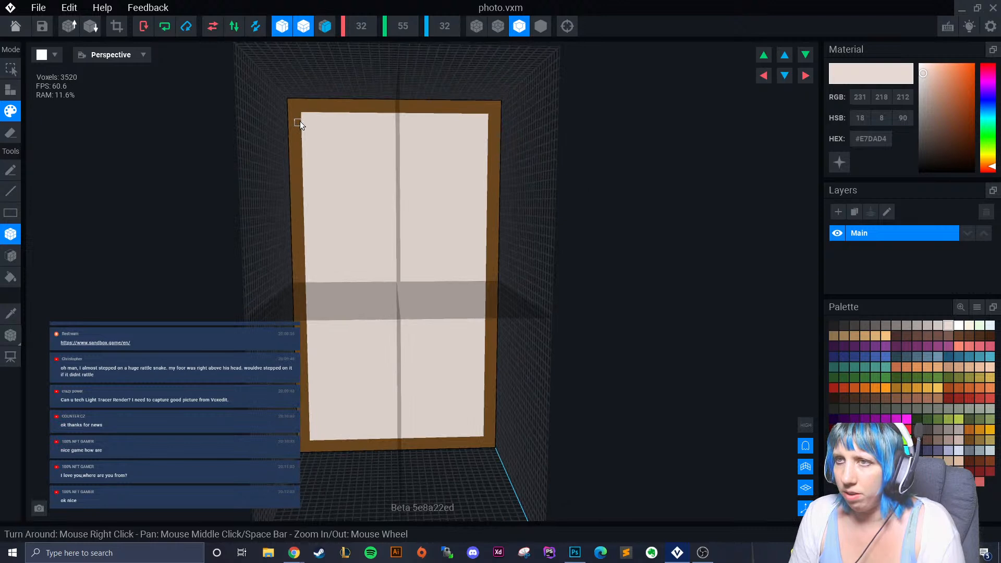
left_click(304, 27)
left_click(285, 29)
Repaint the entire area inside the brown frame in grey #847D7A.
right_click_drag(389, 243, 504, 376)
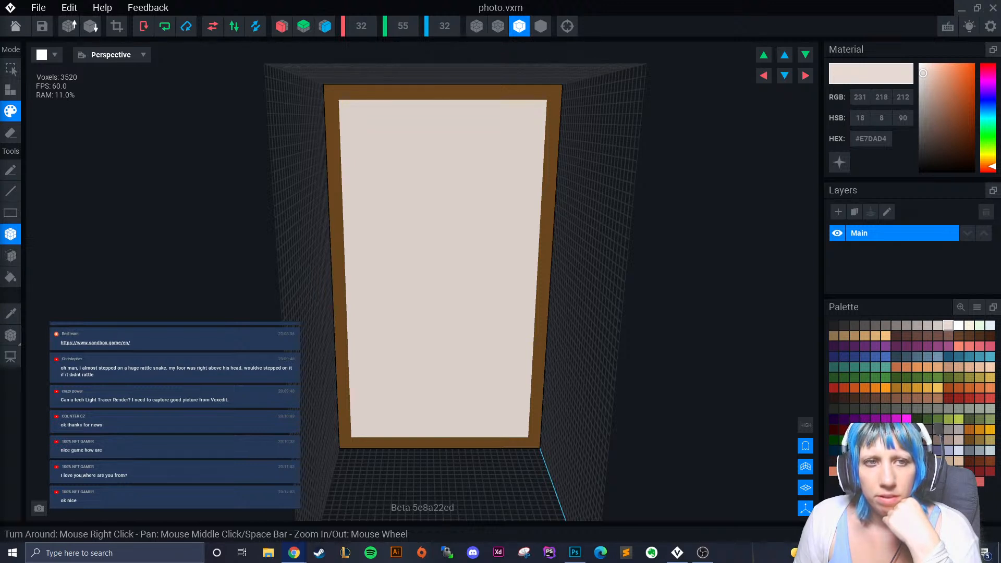
right_click_drag(355, 306, 354, 309)
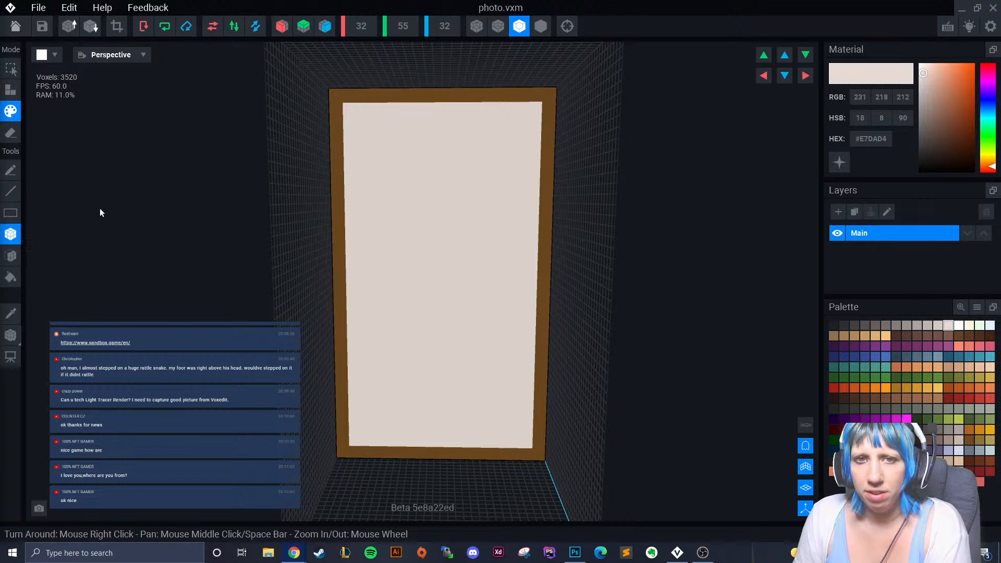
scroll(405, 343, "up", 2)
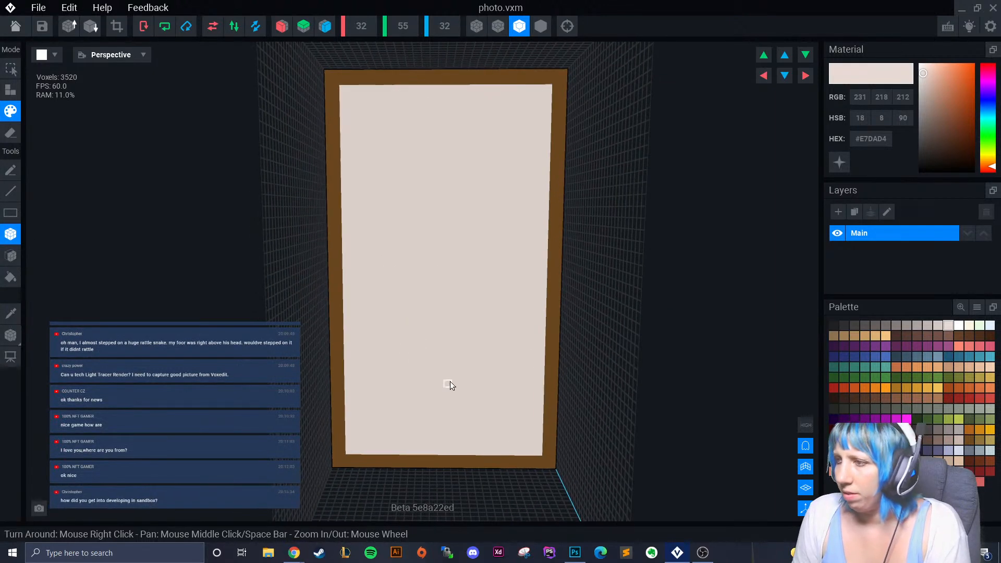
left_click(894, 325)
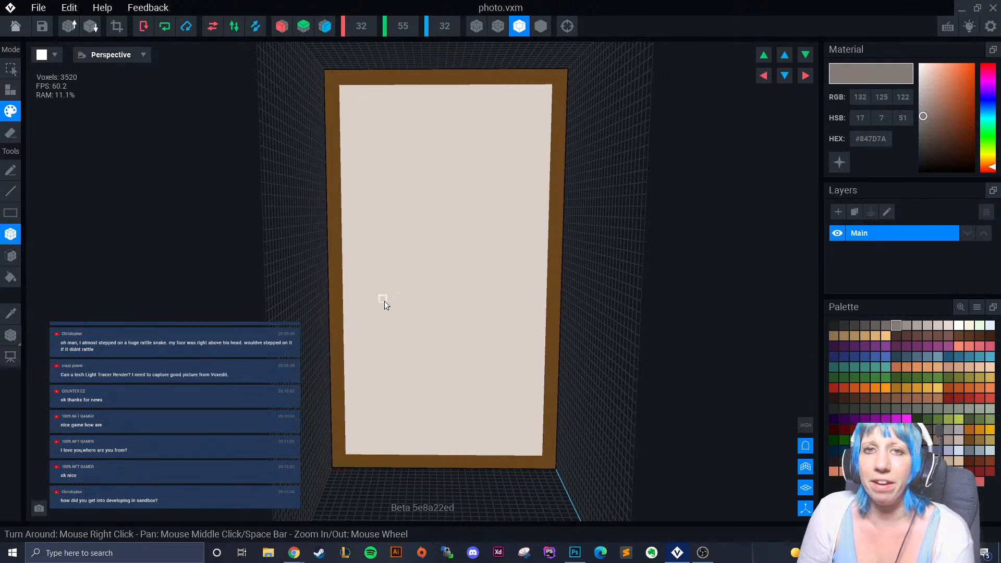
right_click_drag(385, 300, 383, 294)
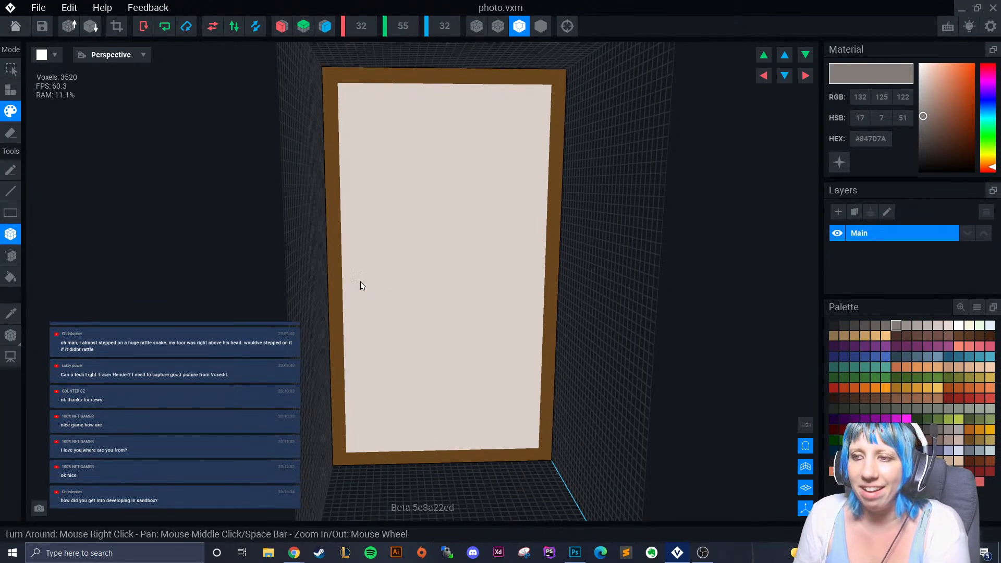
mouse_move(341, 155)
left_mouse_down()
mouse_move(476, 393)
mouse_move(535, 449)
left_mouse_up()
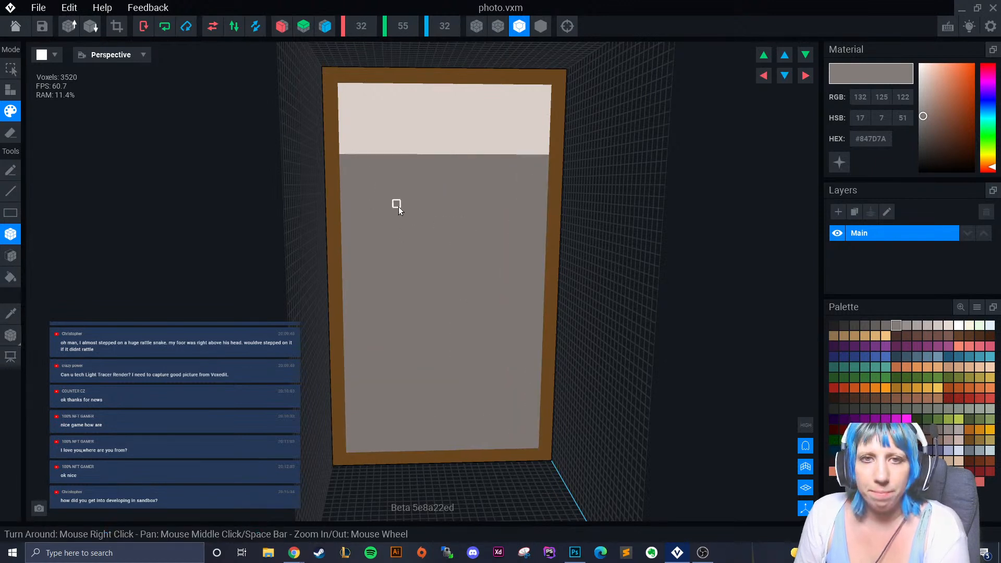
right_click_drag(395, 198, 338, 166)
mouse_move(331, 127)
left_mouse_down()
mouse_move(448, 181)
mouse_move(540, 196)
left_mouse_up()
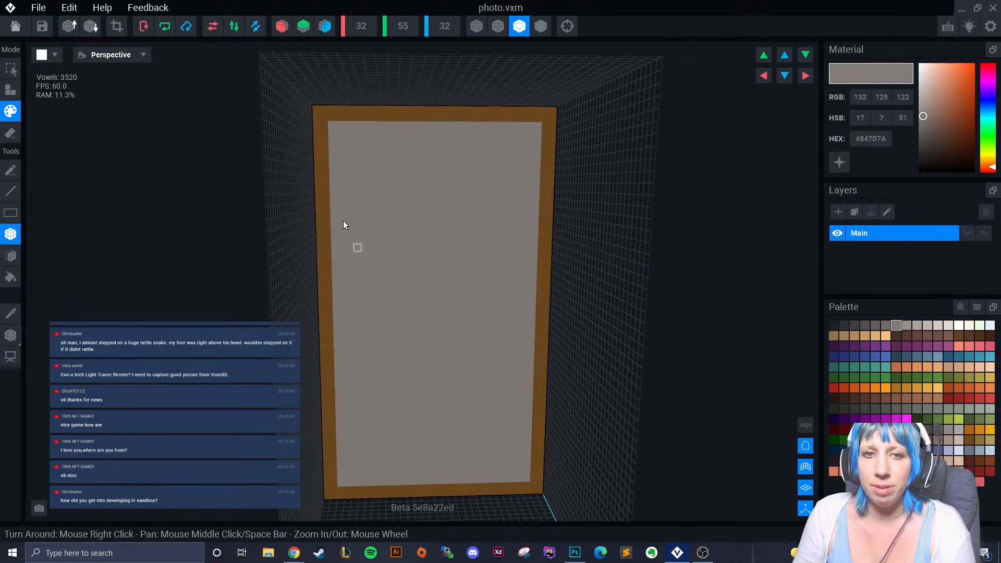
Paint four-voxel-wide #746E6B columns along both inner sides and a crossbar across the middle, with X mirroring on.
left_click(887, 325)
mouse_move(331, 130)
left_mouse_down()
mouse_move(374, 234)
mouse_move(362, 483)
left_mouse_up()
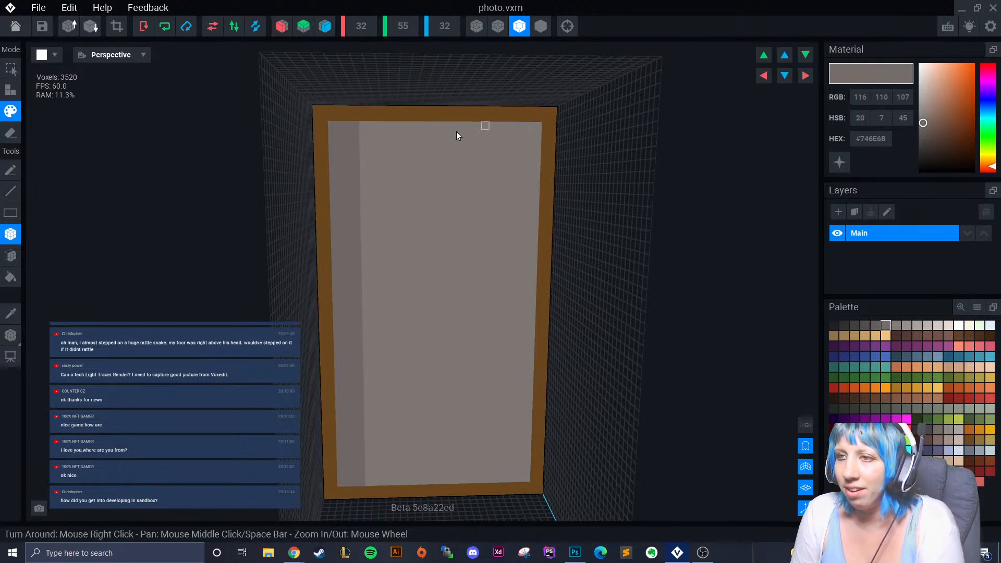
left_click(282, 26)
mouse_move(334, 135)
left_mouse_down()
mouse_move(371, 473)
mouse_move(362, 486)
left_mouse_up()
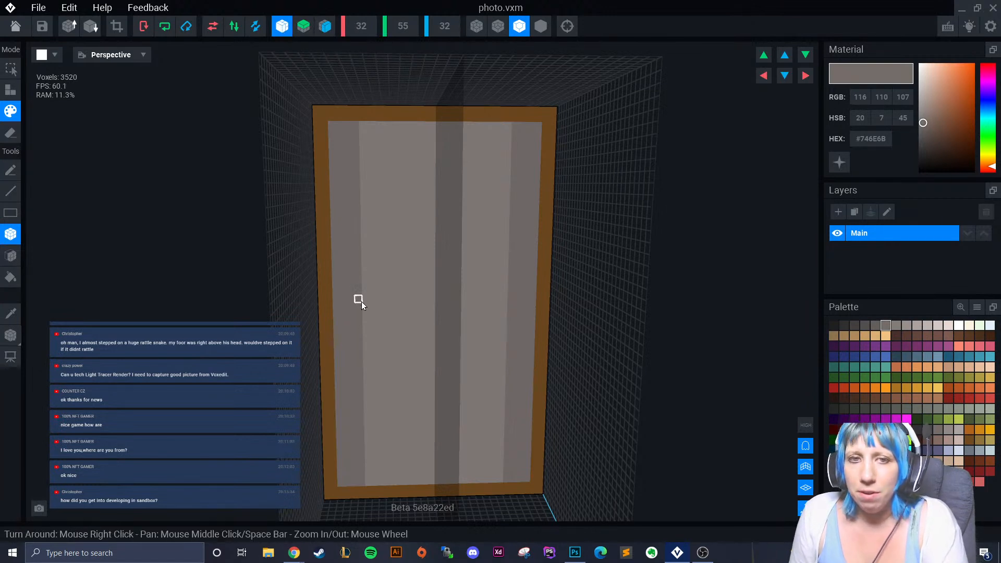
mouse_move(369, 308)
left_mouse_down()
mouse_move(438, 328)
mouse_move(380, 337)
left_mouse_up()
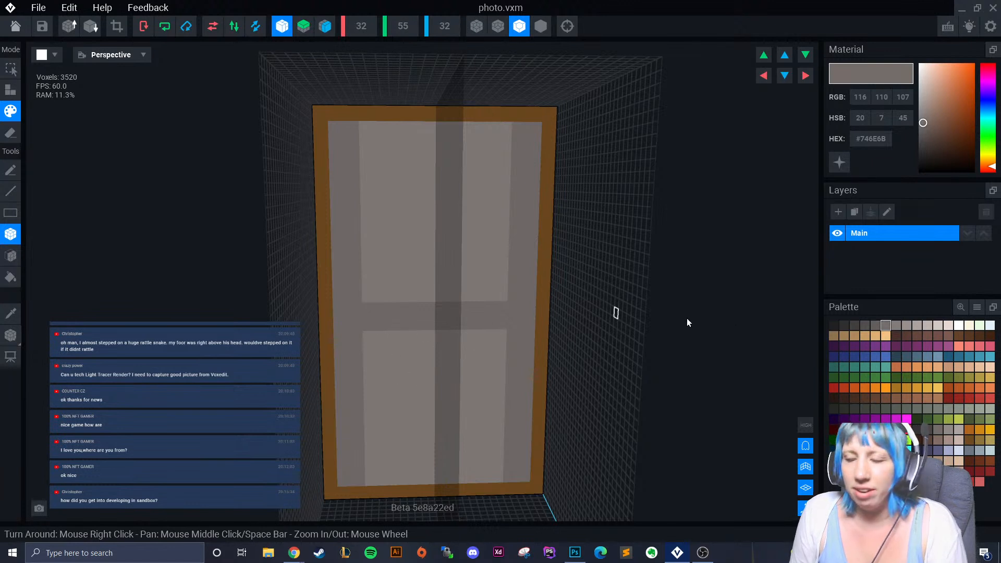
Add #645F5C shadow lines along the inner edges of both columns and directly beneath the crossbar.
left_click(877, 324)
left_click_drag(360, 126, 365, 298)
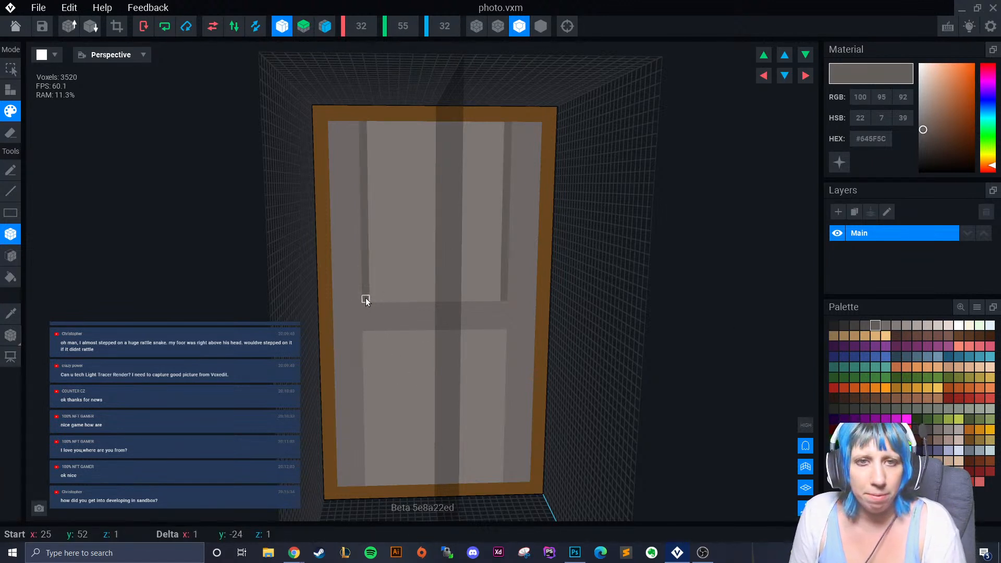
left_click_drag(368, 340, 369, 478)
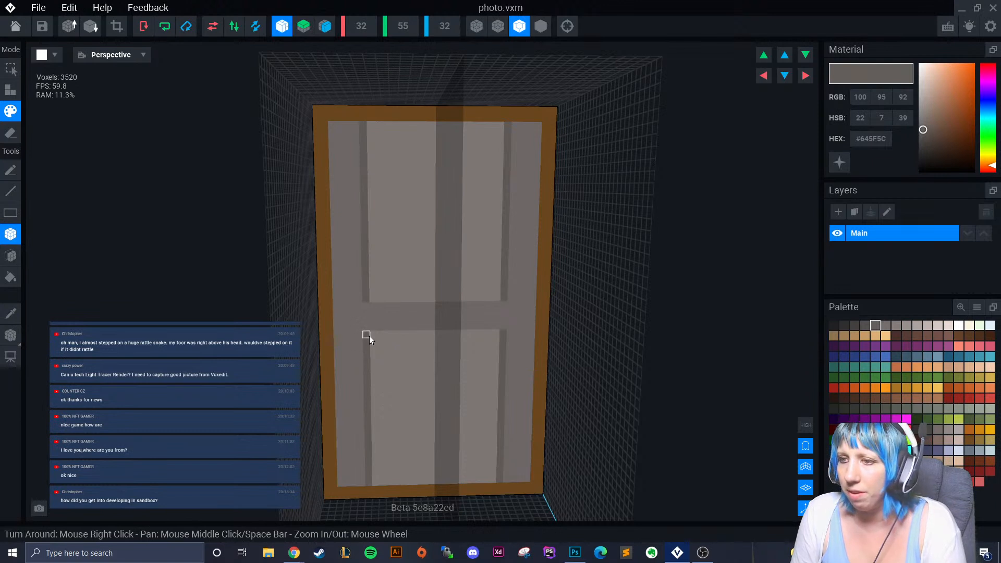
left_click_drag(373, 336, 438, 334)
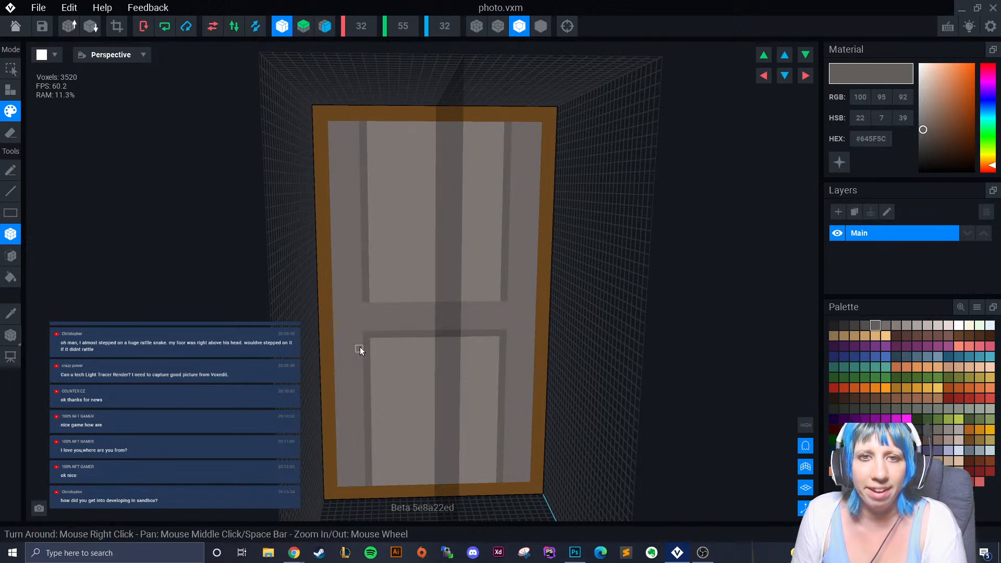
Outline a mirrored arch in #645F5C standing on the crossbar in the upper panel and fill its interior with the same colour.
left_click(426, 180)
left_click(419, 192)
left_click(410, 195)
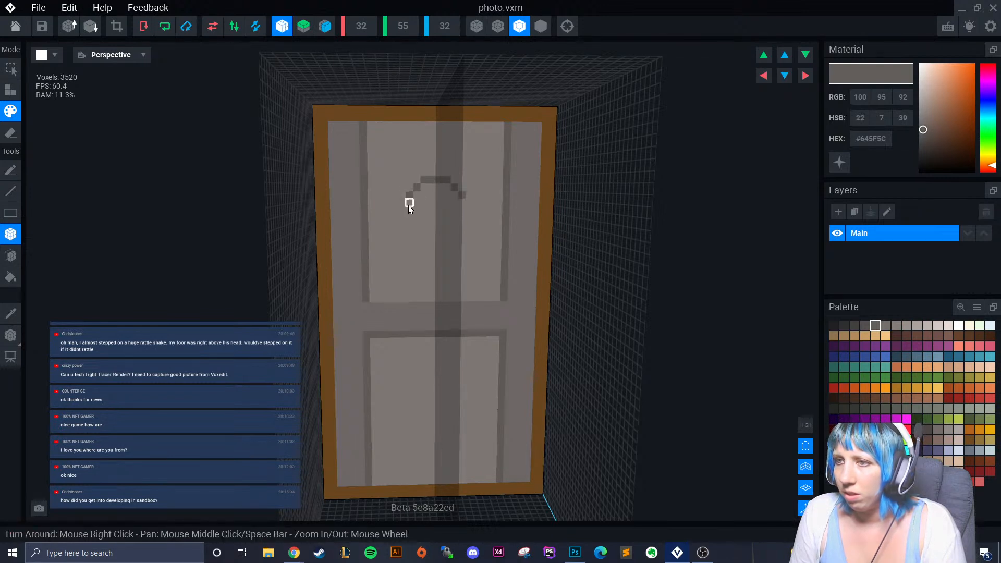
left_click(402, 203)
left_click_drag(404, 208, 403, 296)
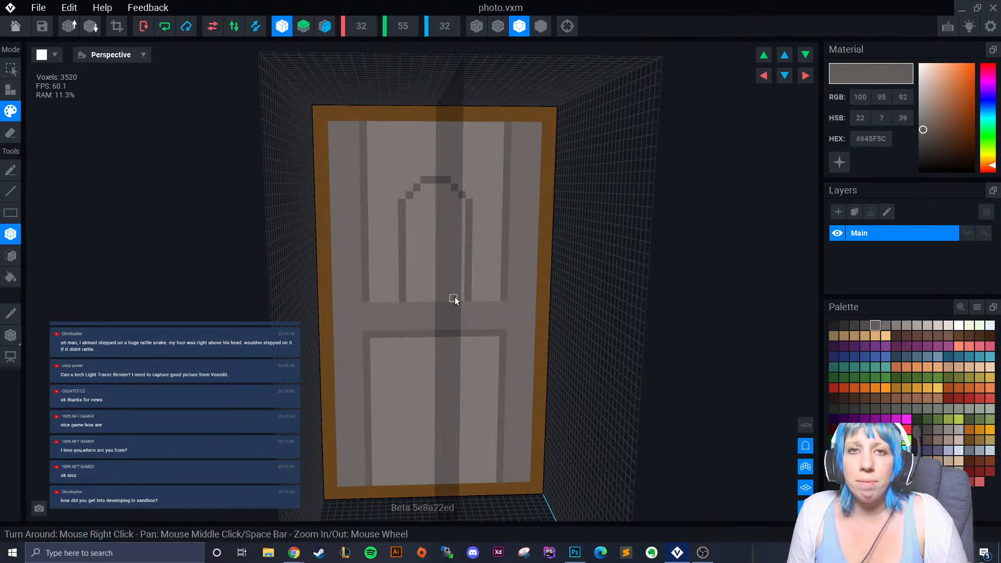
left_click(10, 255)
left_click(430, 240)
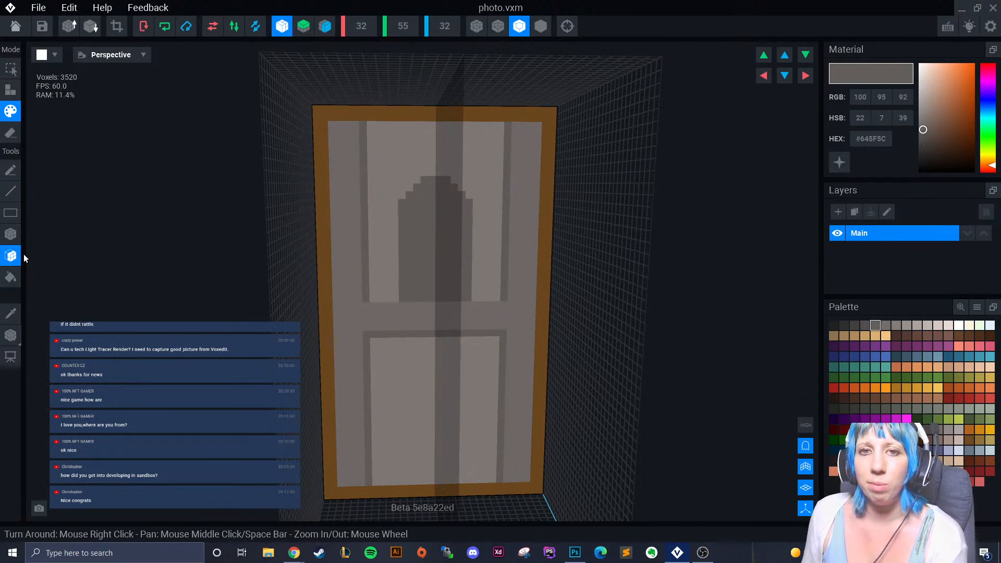
right_click_drag(411, 316, 408, 317)
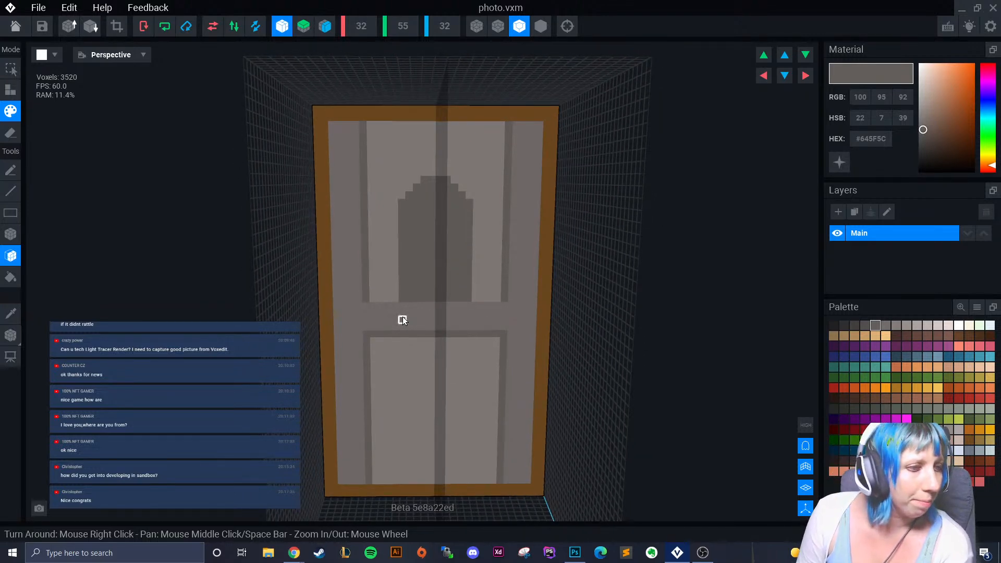
Paint a symmetrical green #56682A head-and-shoulders figure at the base of the arch, undoing any fill of the whole arch.
scroll(422, 287, "up", 3)
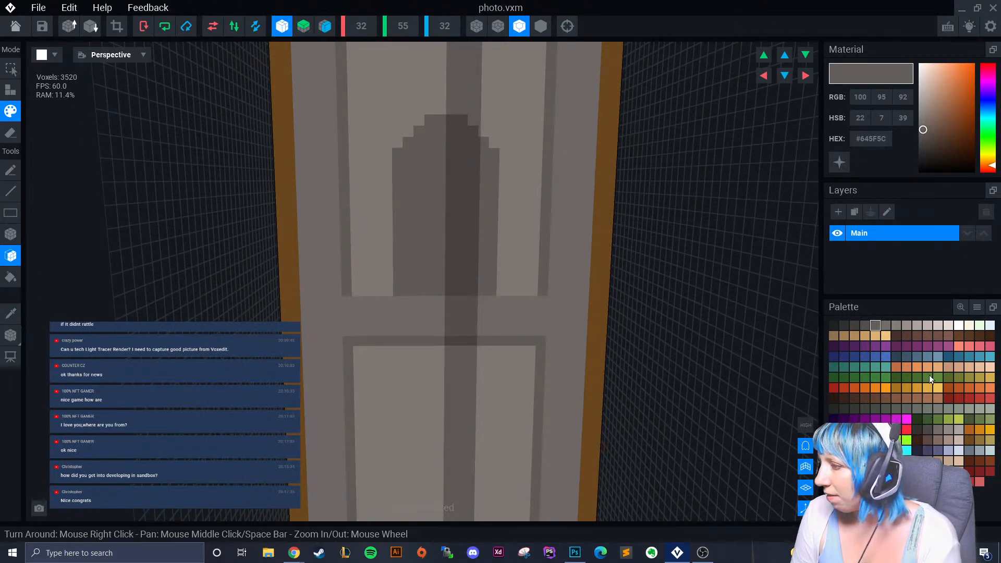
left_click(947, 378)
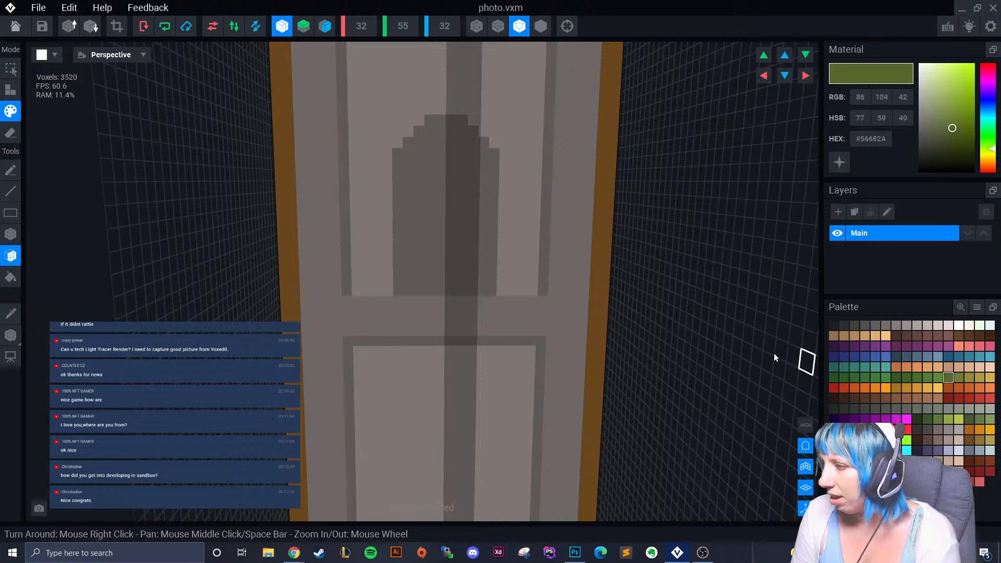
left_click(434, 287)
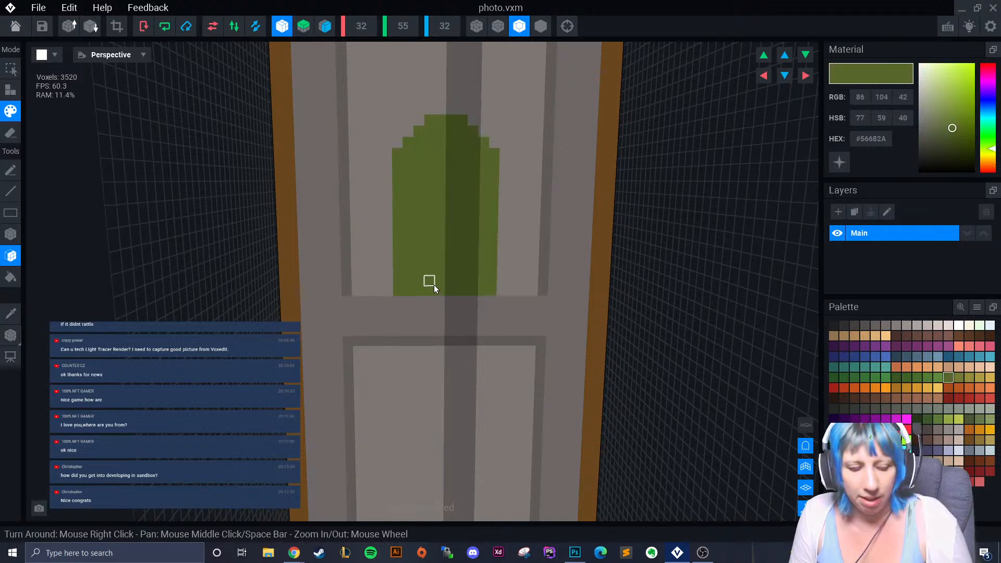
key("ctrl+z")
left_click(11, 234)
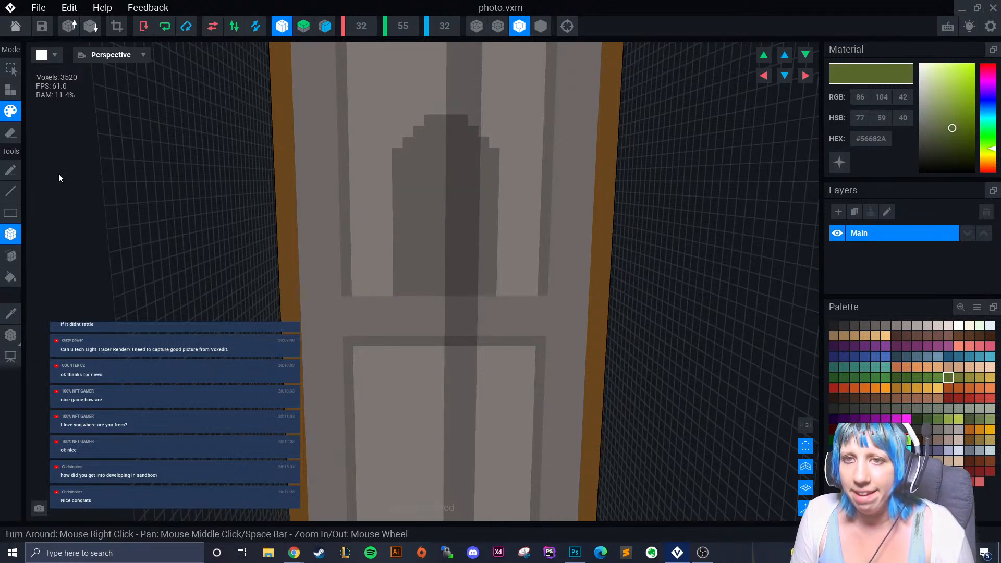
left_click(443, 225)
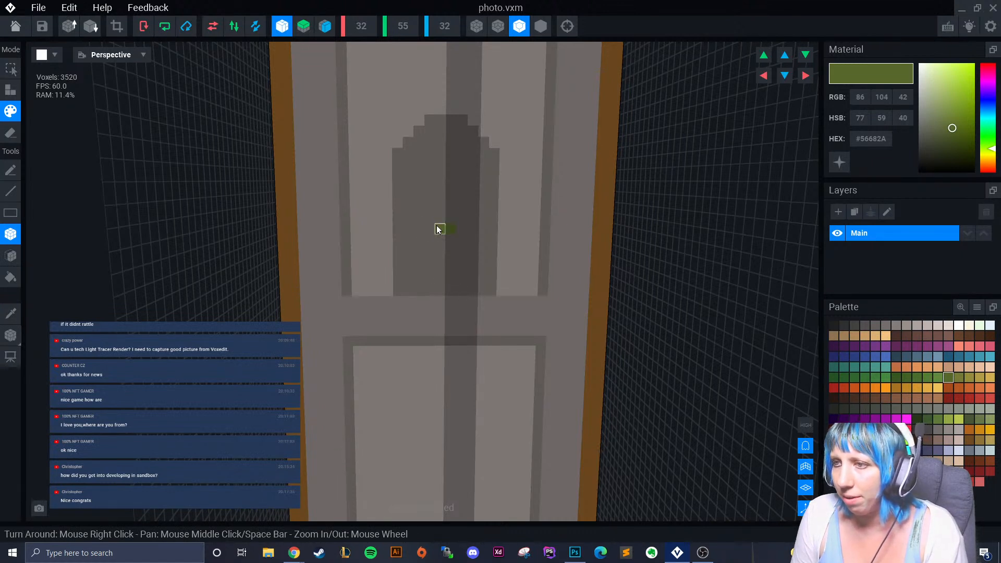
mouse_move(437, 215)
left_mouse_down()
mouse_move(440, 290)
mouse_move(438, 282)
mouse_move(430, 289)
mouse_move(430, 265)
mouse_move(417, 280)
mouse_move(453, 286)
left_mouse_up()
left_click(442, 236)
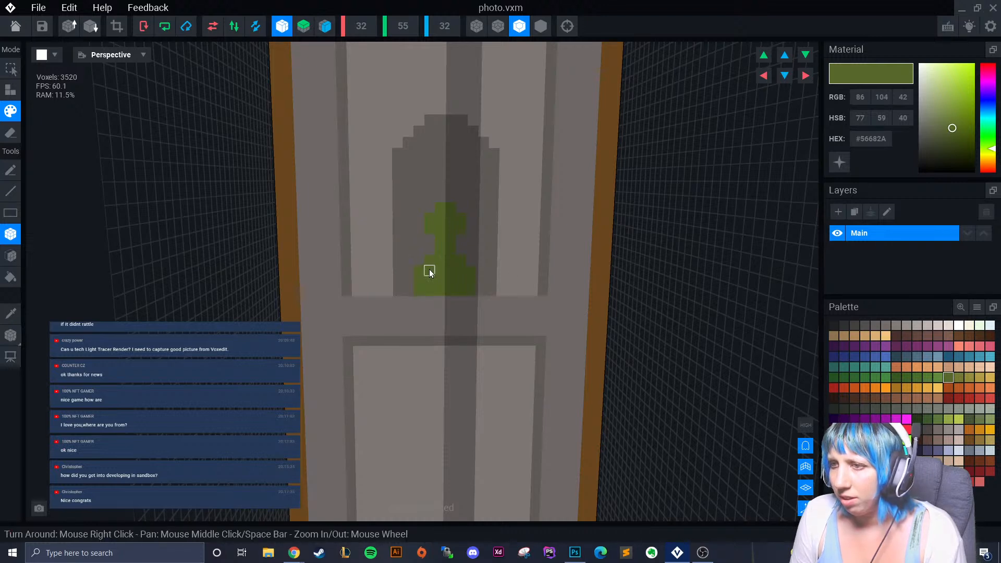
Paint a two-voxel strip of emissive red #95271F across the green figure's head as glowing eyes.
scroll(461, 337, "down", 5)
scroll(454, 369, "up", 5)
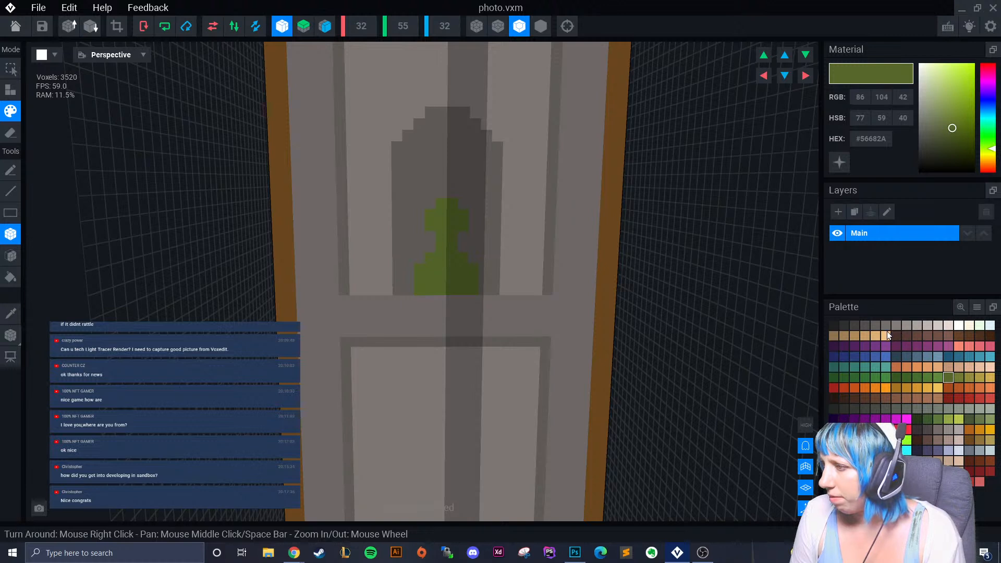
left_click(958, 399)
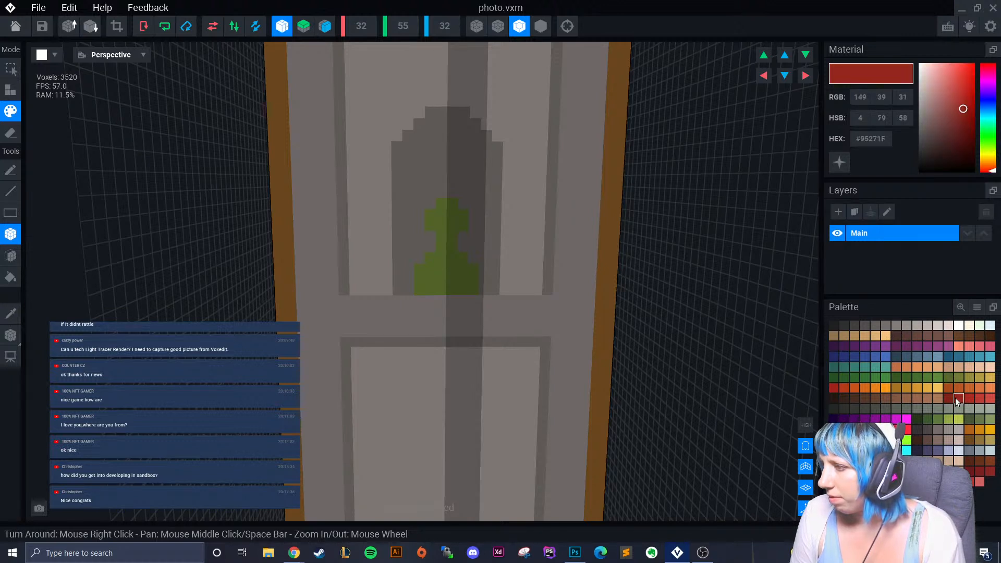
left_click(839, 162)
left_click(441, 216)
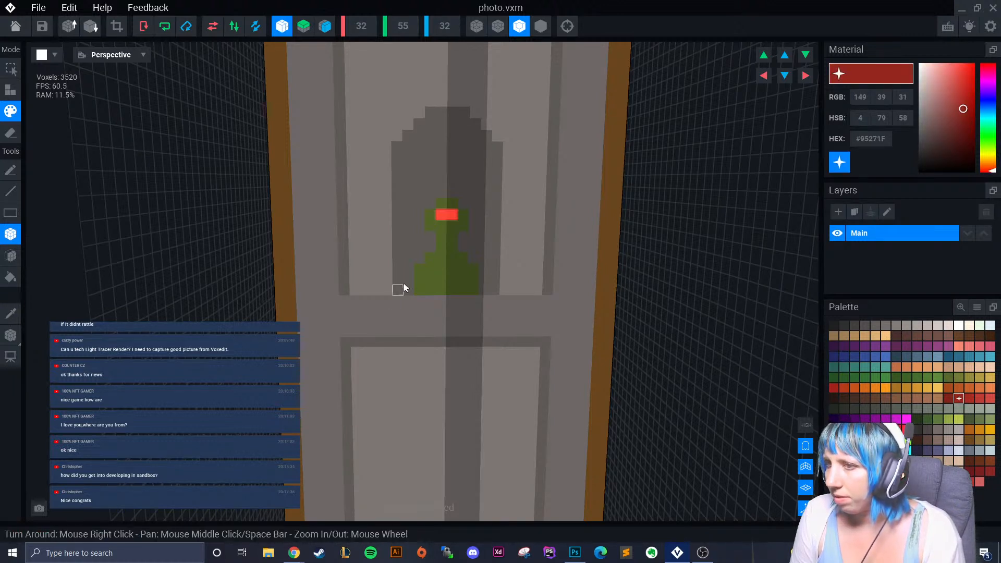
Undo the red eye strip and the extra trial stroke on the green figure's head.
key("ctrl+z")
scroll(440, 251, "up", 1)
left_click(434, 201)
key("ctrl+z")
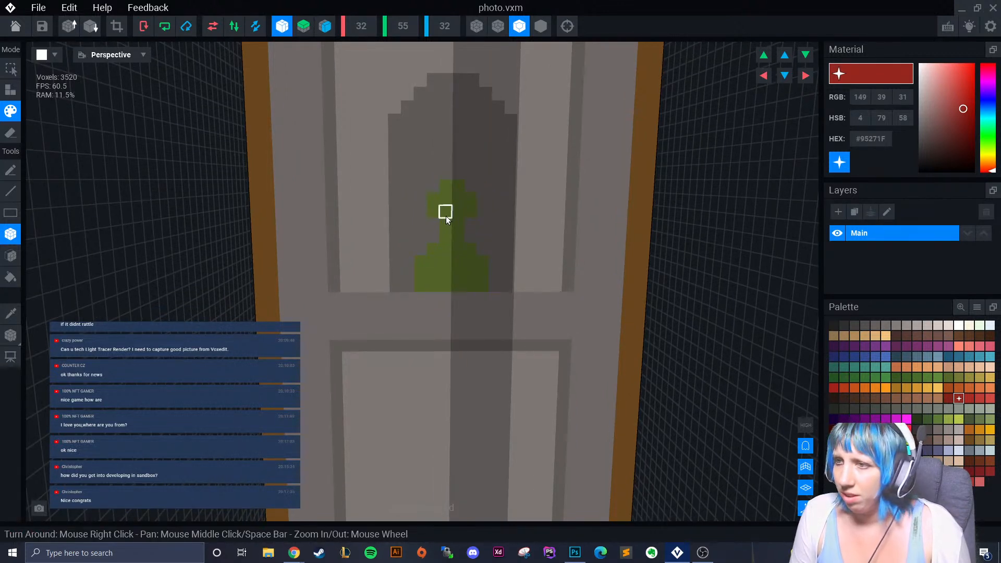
Sample the figure's green #56682A and enlarge the head symmetrically with extra voxels on its sides and crown.
left_click(11, 313)
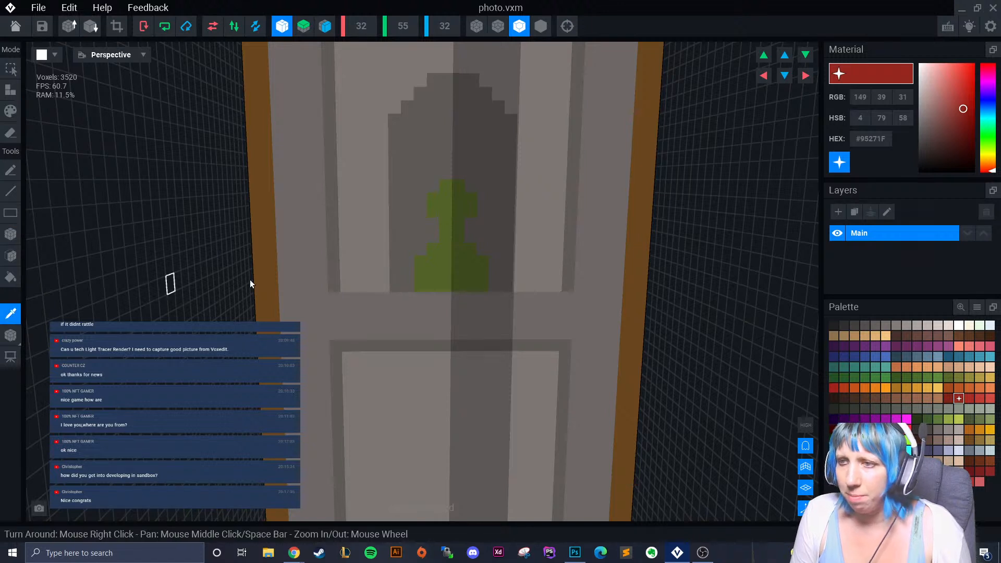
left_click(444, 225)
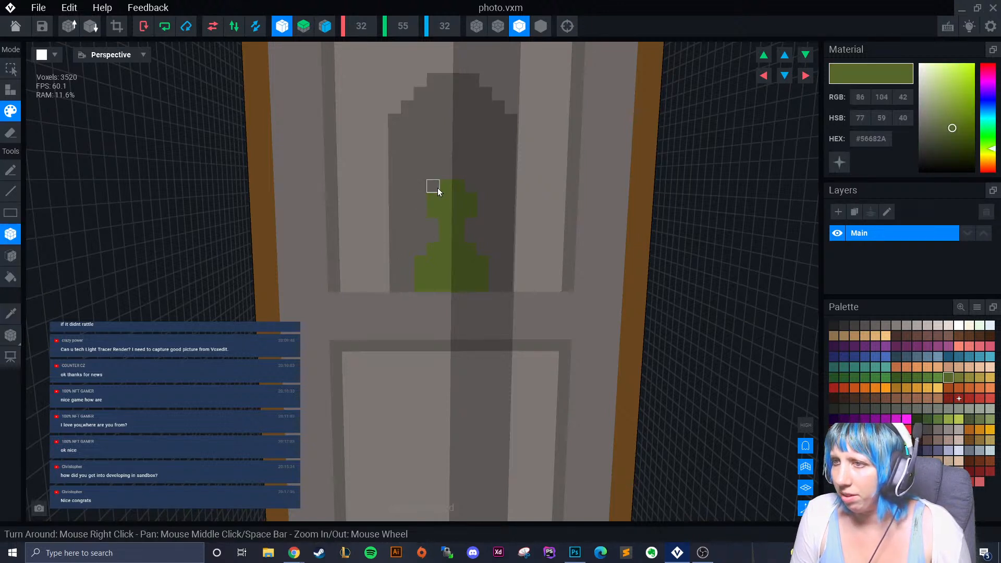
left_click_drag(424, 197, 423, 210)
left_click(442, 175)
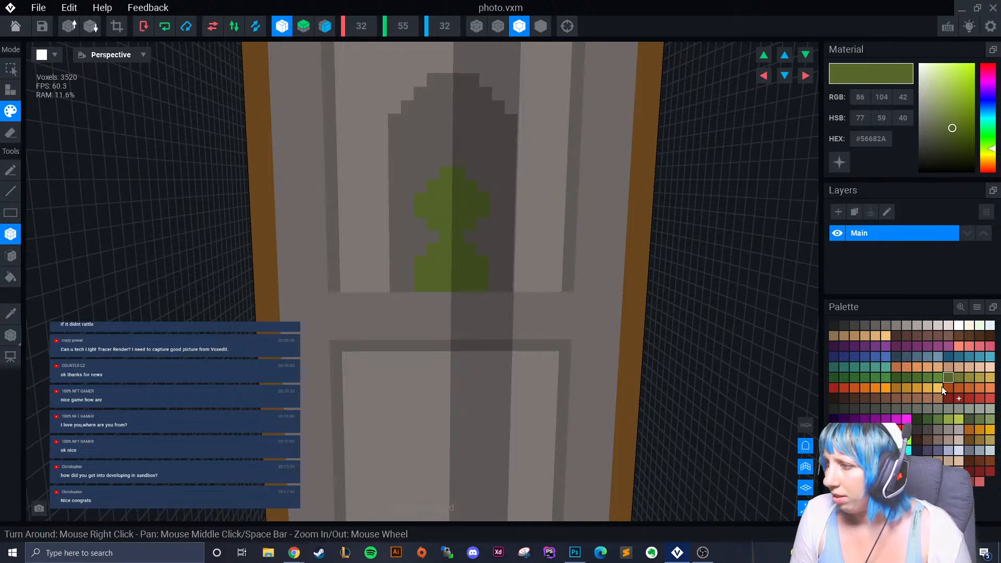
Paint two separate emissive red #95271F eyes on the head and a brown #66463D mouth below them.
left_click(959, 399)
left_click(437, 199)
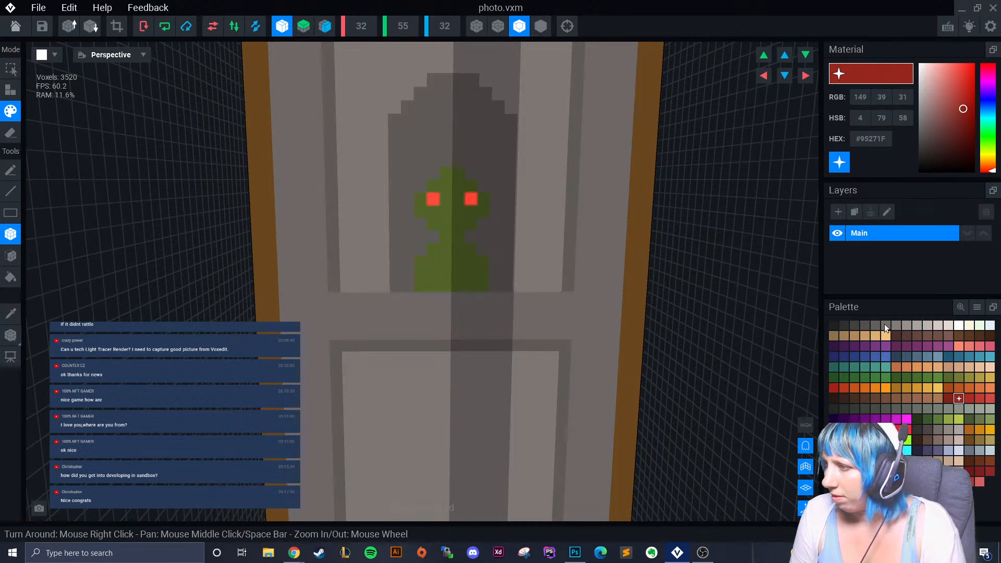
left_click(852, 325)
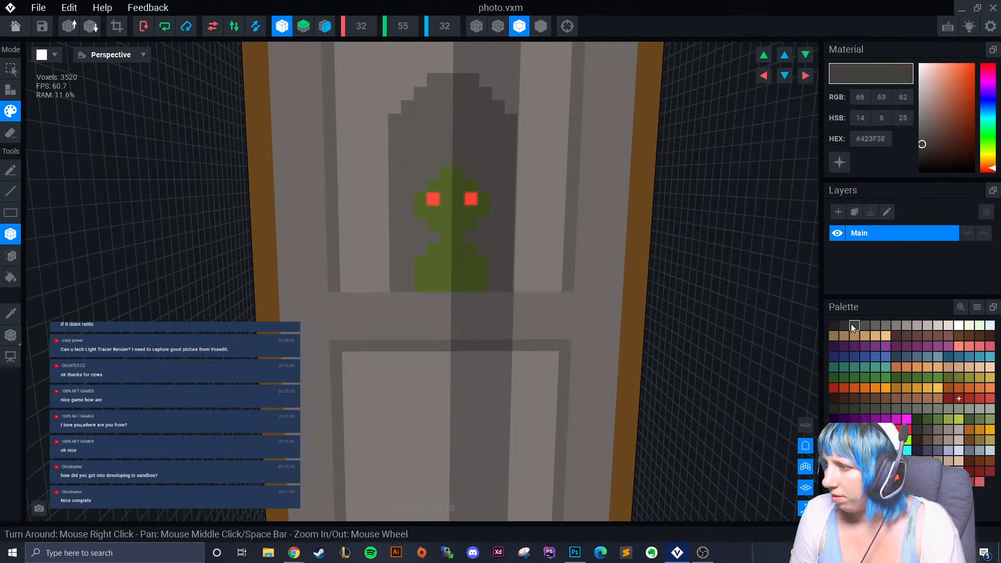
left_click(916, 336)
left_click(452, 224)
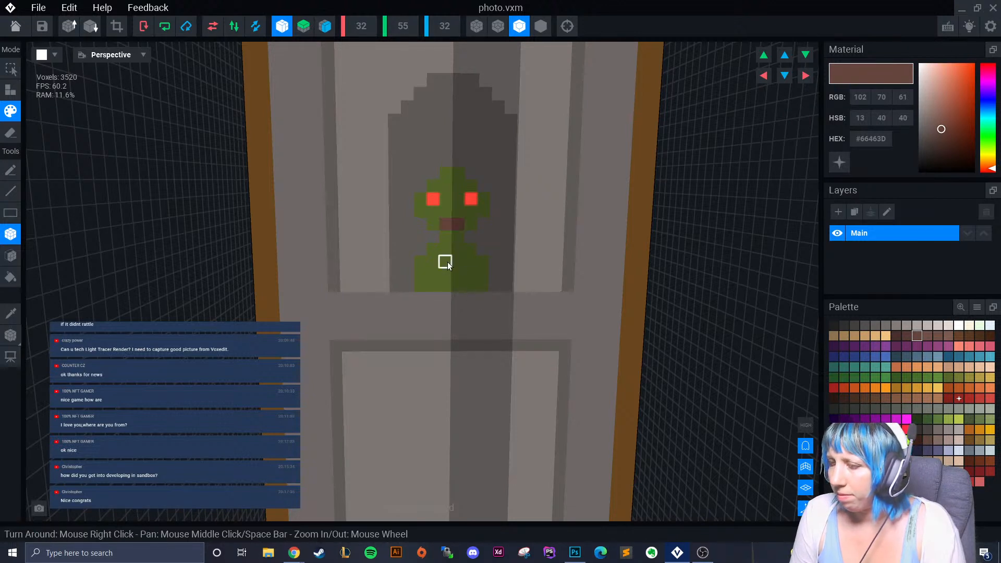
Fill the middle of the green figure's torso with a symmetrical brown #66463D belly patch.
mouse_move(442, 252)
left_mouse_down()
mouse_move(444, 272)
mouse_move(434, 275)
mouse_move(448, 286)
left_mouse_up()
left_click(433, 265)
left_click(469, 261)
scroll(441, 312, "down", 4)
scroll(442, 329, "up", 3)
scroll(442, 333, "up", 2)
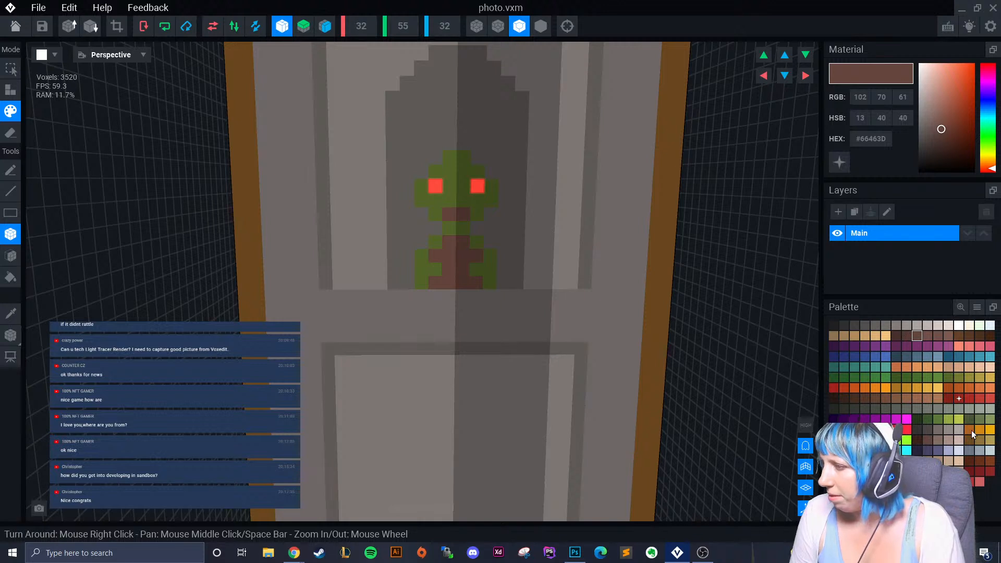
Paint light green #68784C highlights on the crown and upper corners of the figure's head.
left_click(980, 420)
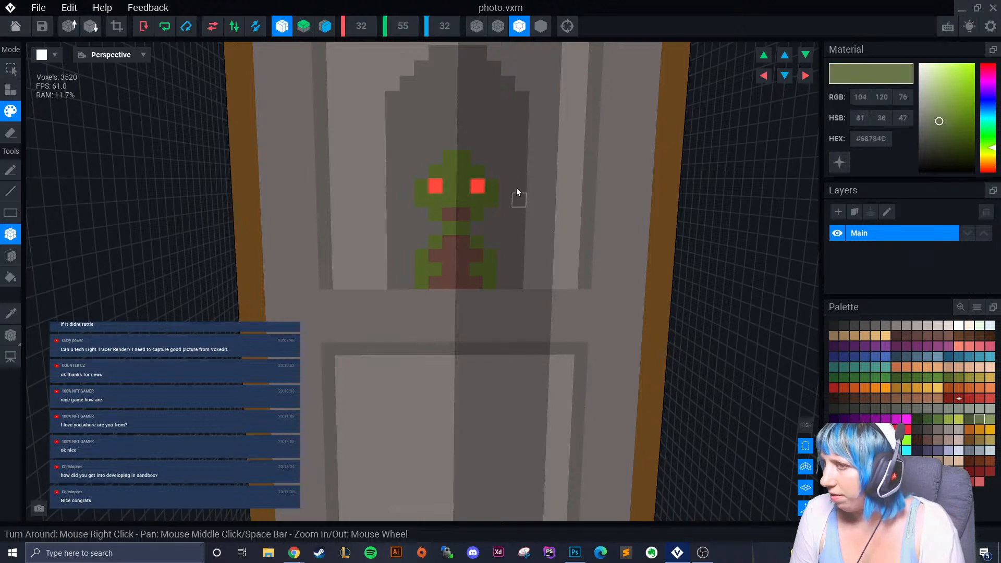
left_click(436, 158)
left_click(453, 144)
scroll(423, 282, "down", 3)
scroll(430, 302, "up", 3)
Turn off X-axis mirroring and add #56682A green feet to the figure, overlapping the top of the crossbar.
left_click(282, 26)
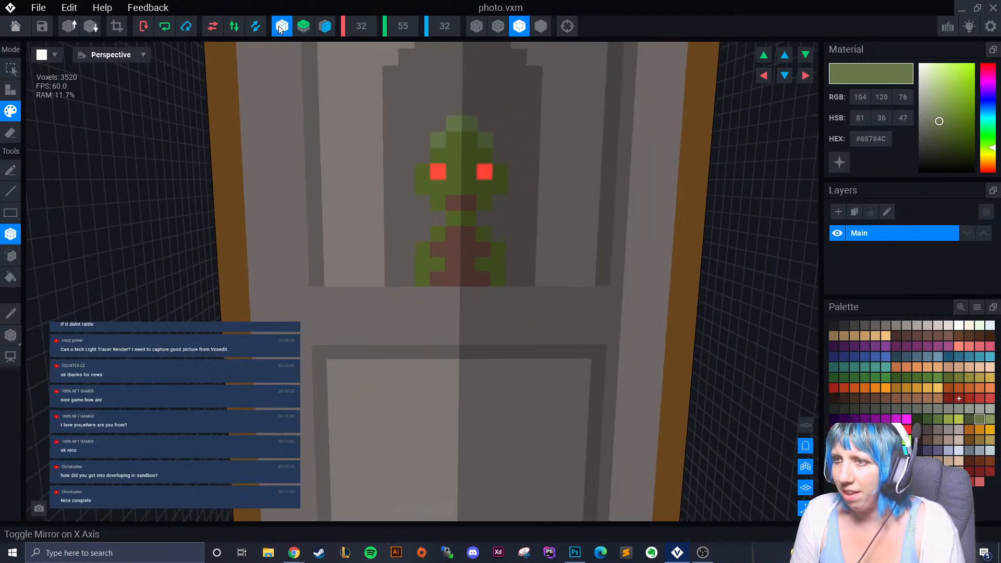
scroll(489, 344, "down", 3)
scroll(485, 357, "up", 3)
left_click(11, 313)
left_click(424, 272)
left_click(440, 292)
left_click(491, 292)
left_click(424, 292)
scroll(479, 350, "down", 5)
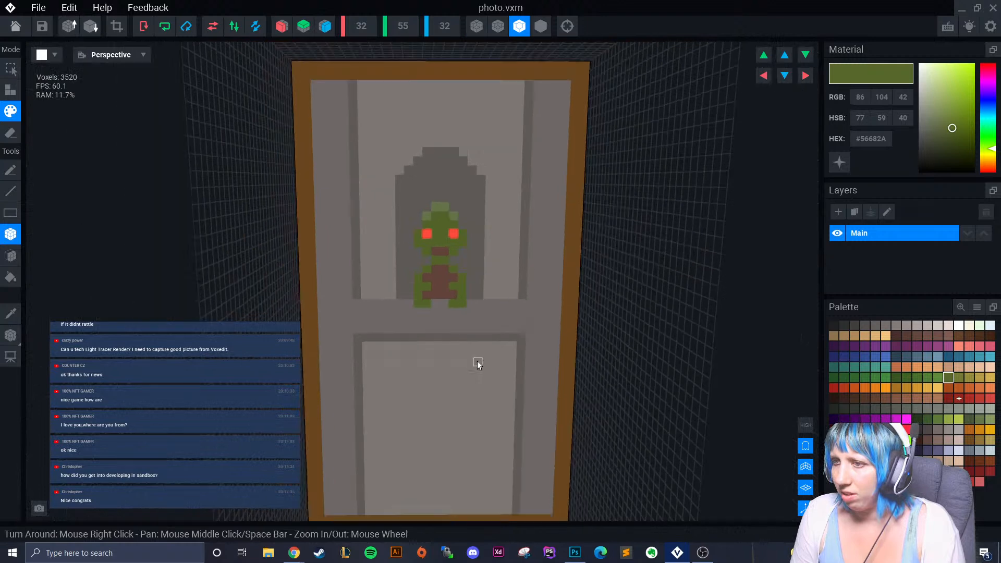
scroll(474, 367, "up", 2)
scroll(475, 367, "down", 2)
Paint a dark grey #534F4E shadow outline around the green figure's body, neck and head.
scroll(473, 368, "up", 5)
left_click(10, 313)
left_click(460, 152)
left_click(865, 325)
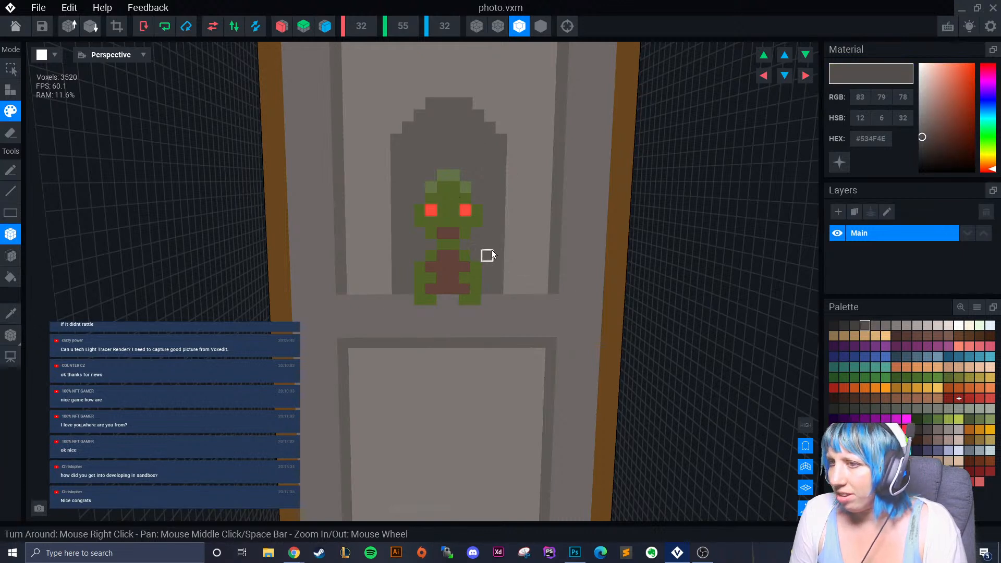
left_click_drag(476, 237, 484, 288)
left_click_drag(411, 287, 410, 266)
mouse_move(419, 260)
left_mouse_down()
mouse_move(430, 246)
mouse_move(419, 232)
mouse_move(408, 243)
left_mouse_up()
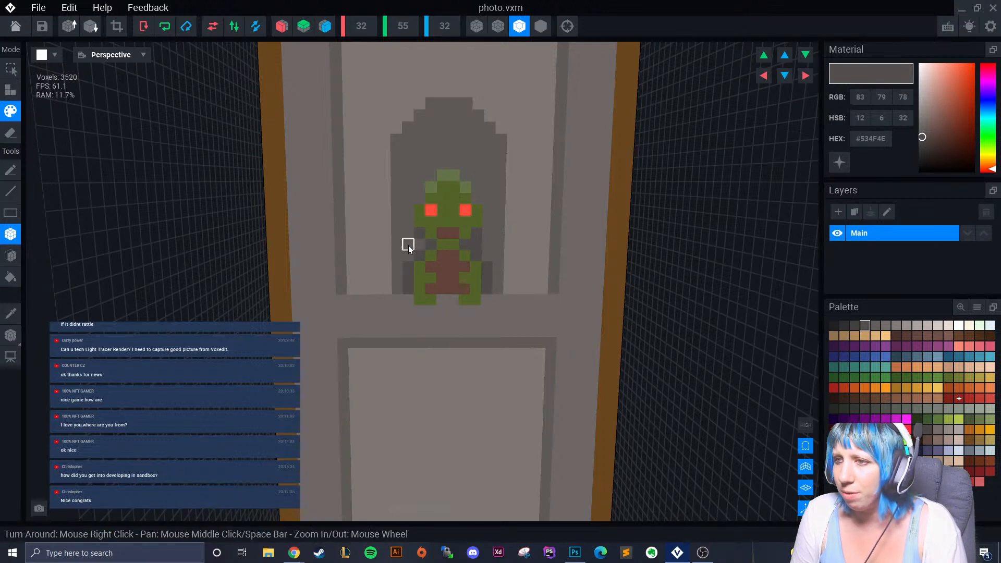
left_click(410, 223)
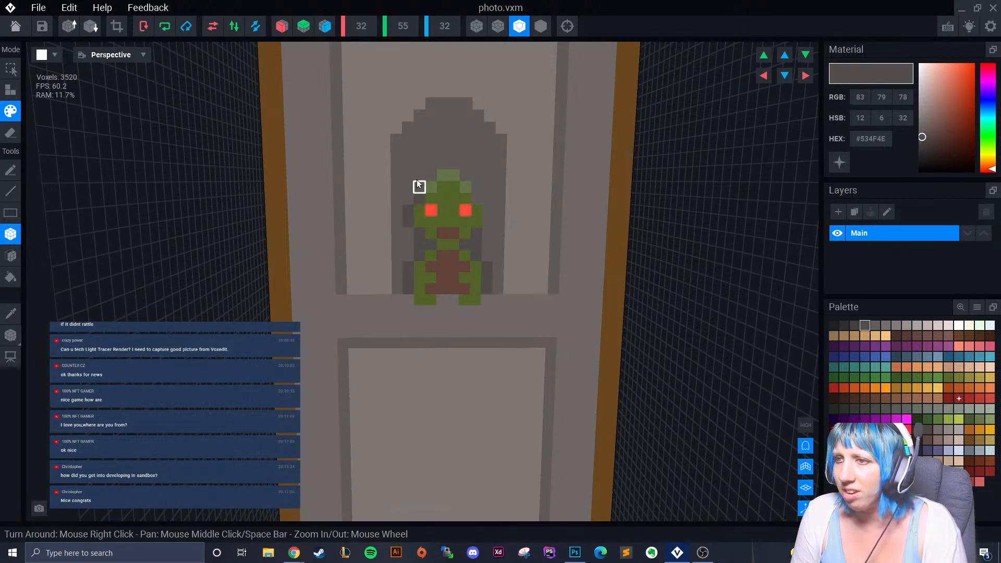
mouse_move(434, 164)
left_mouse_down()
mouse_move(461, 164)
mouse_move(476, 197)
mouse_move(430, 189)
left_mouse_up()
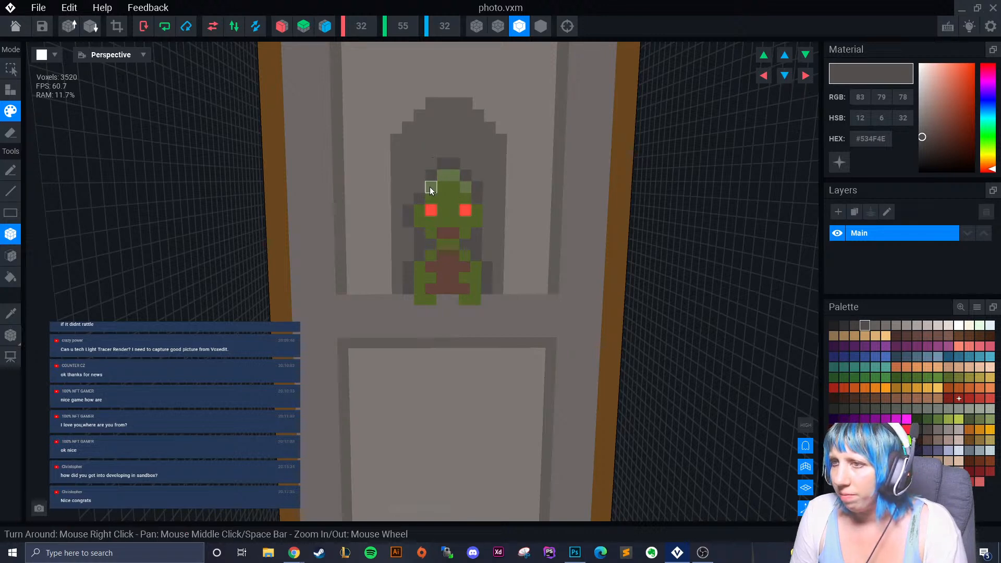
left_click(488, 210)
Extend the #534F4E shadow beside the figure, into the niche's bottom corners and above the head.
scroll(487, 261, "down", 3)
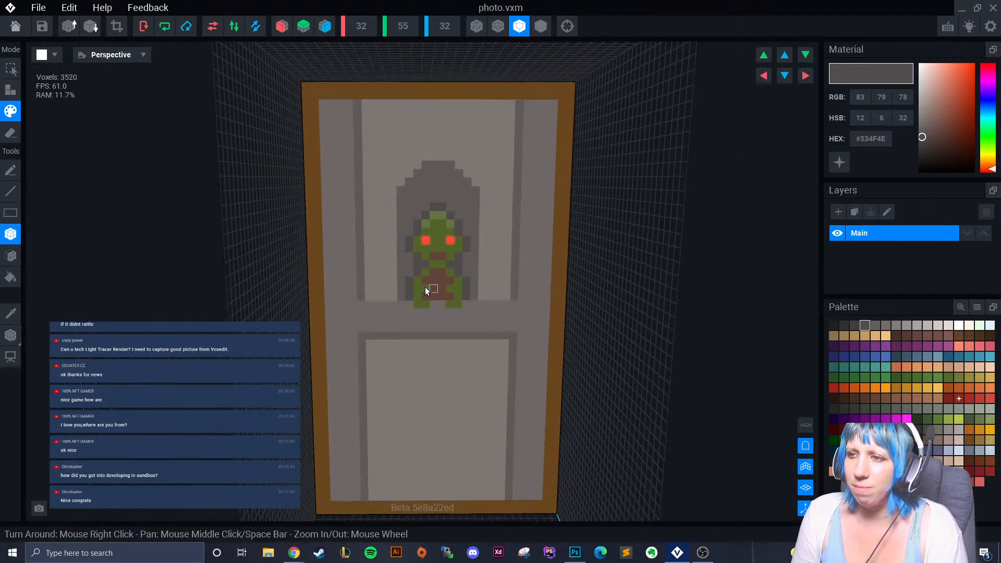
mouse_move(409, 261)
left_mouse_down()
mouse_move(410, 273)
mouse_move(410, 255)
mouse_move(467, 265)
mouse_move(473, 293)
left_mouse_up()
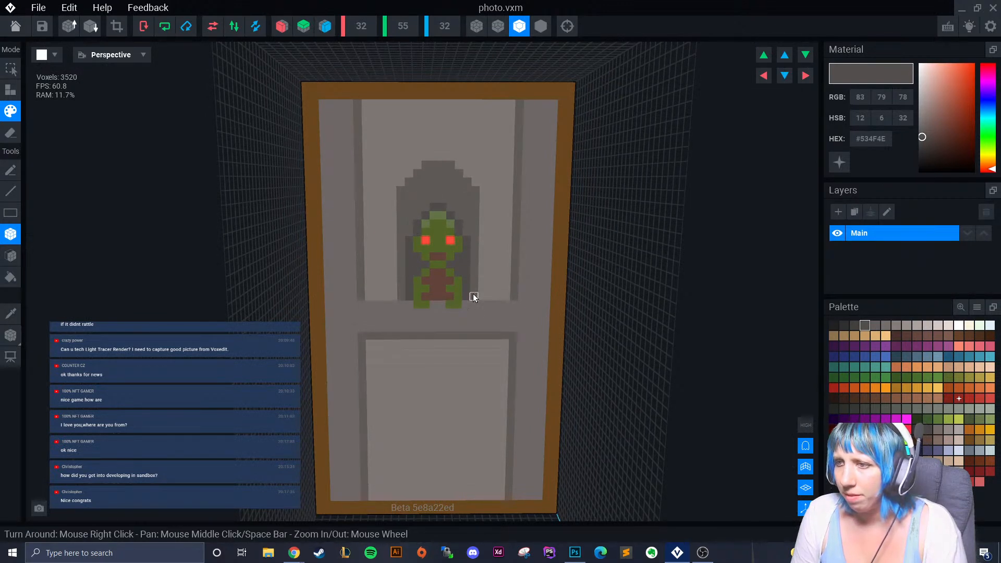
left_click(403, 292)
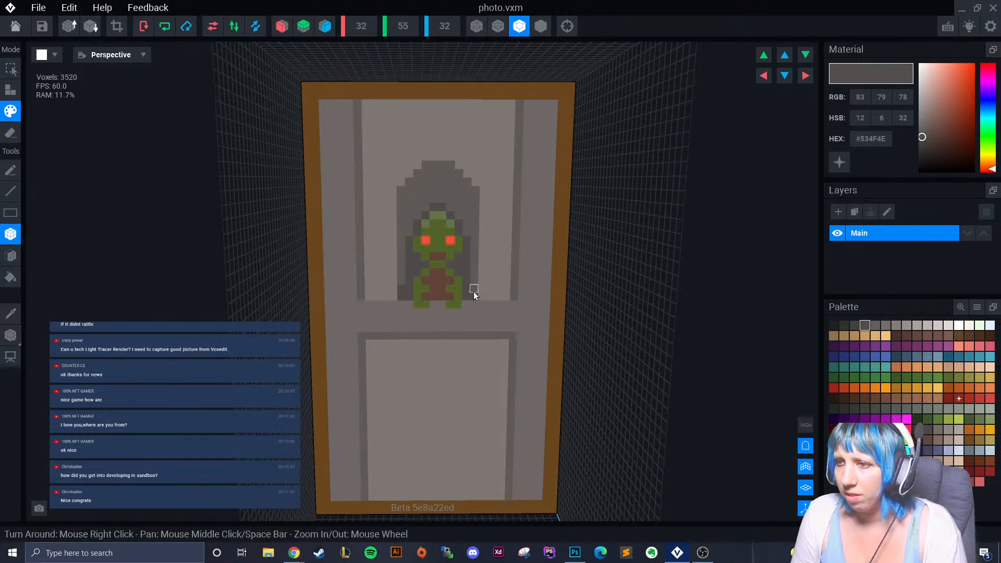
scroll(442, 295, "up", 2)
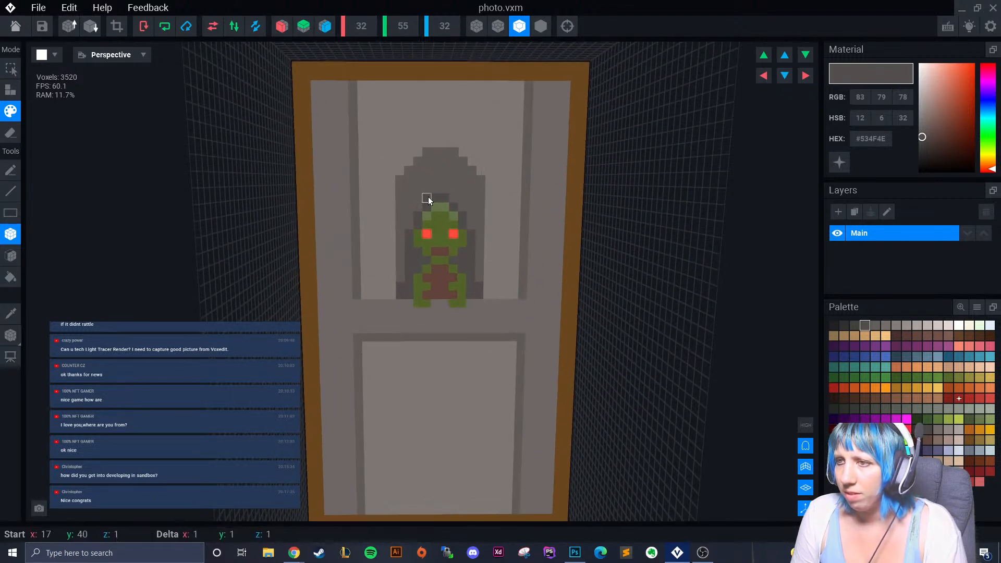
left_click_drag(430, 193, 445, 189)
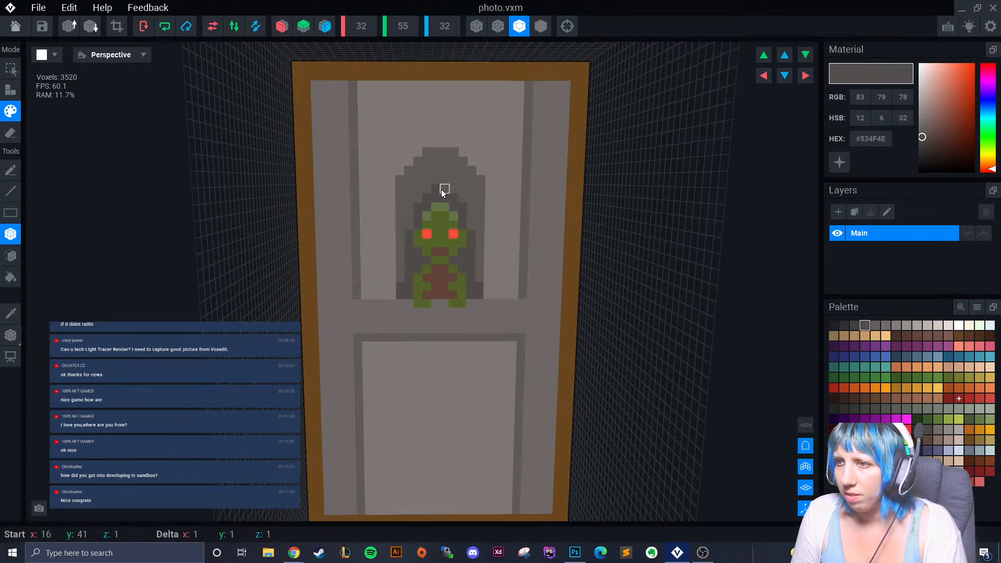
Outline the arched niche on both sides and over its stepped top with a one-voxel #746E6B border.
left_click(874, 322)
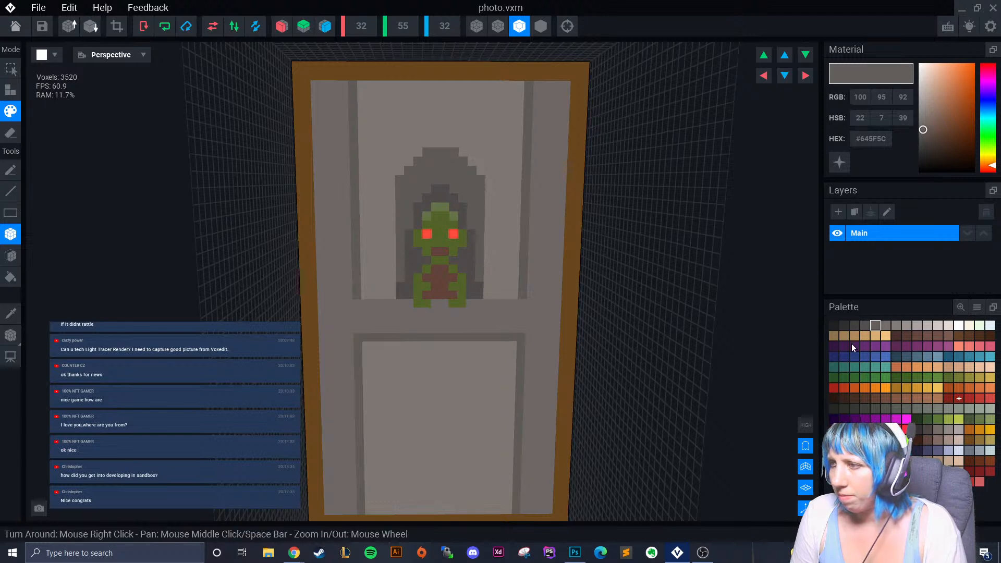
left_click(885, 326)
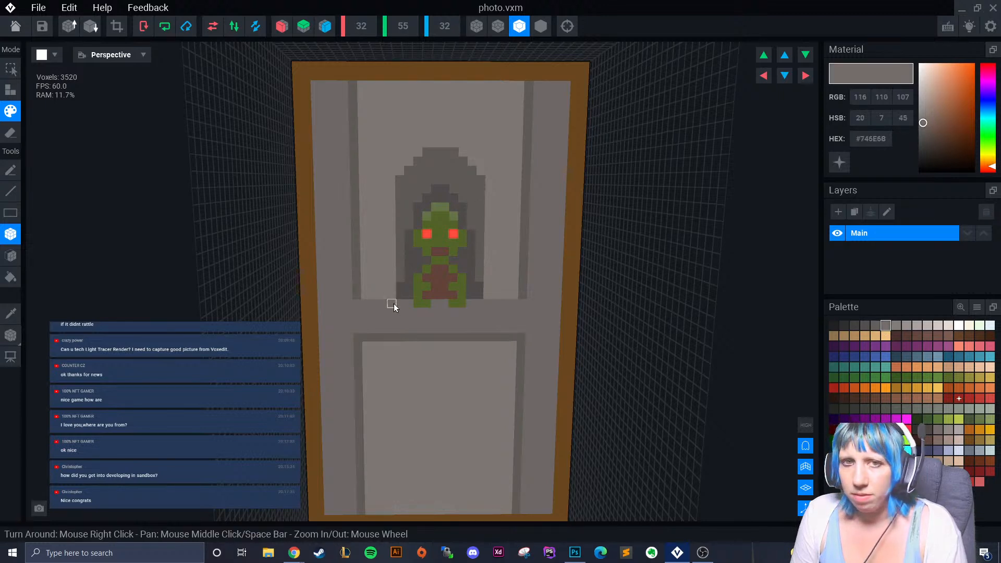
scroll(393, 300, "up", 2)
mouse_move(383, 290)
left_mouse_down()
mouse_move(384, 146)
mouse_move(394, 134)
left_mouse_up()
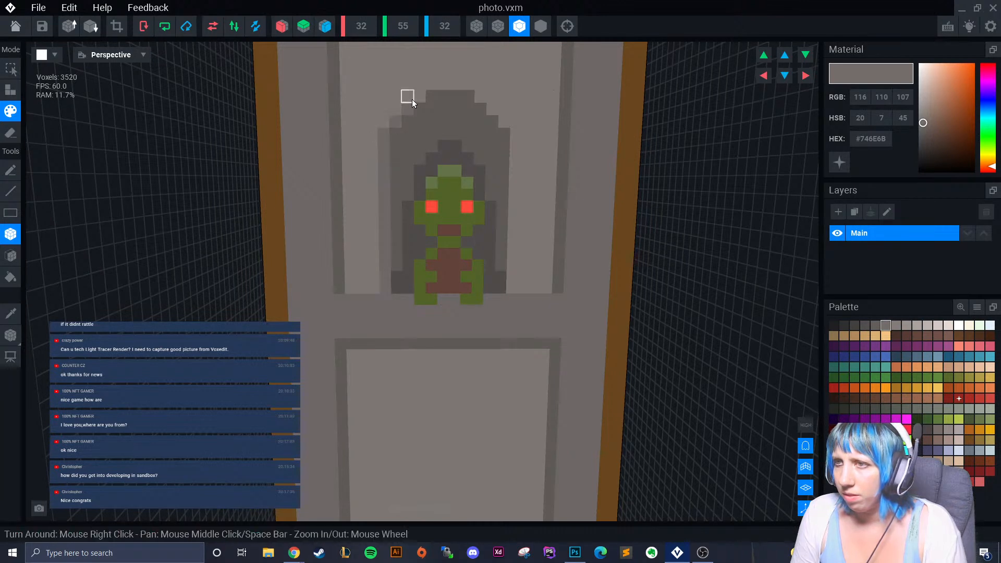
mouse_move(433, 83)
left_mouse_down()
mouse_move(467, 84)
mouse_move(492, 105)
mouse_move(513, 181)
left_mouse_up()
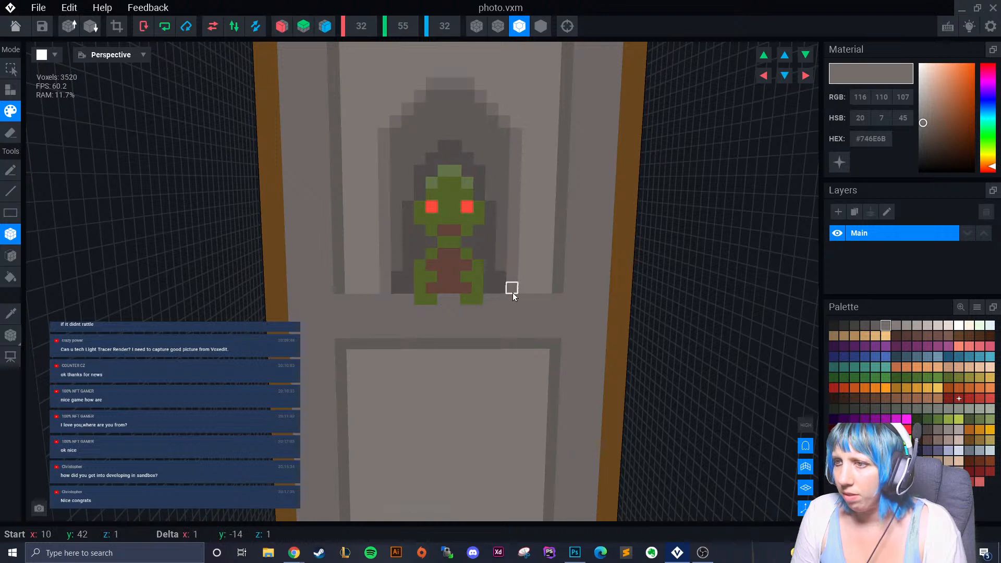
left_click_drag(513, 294, 513, 295)
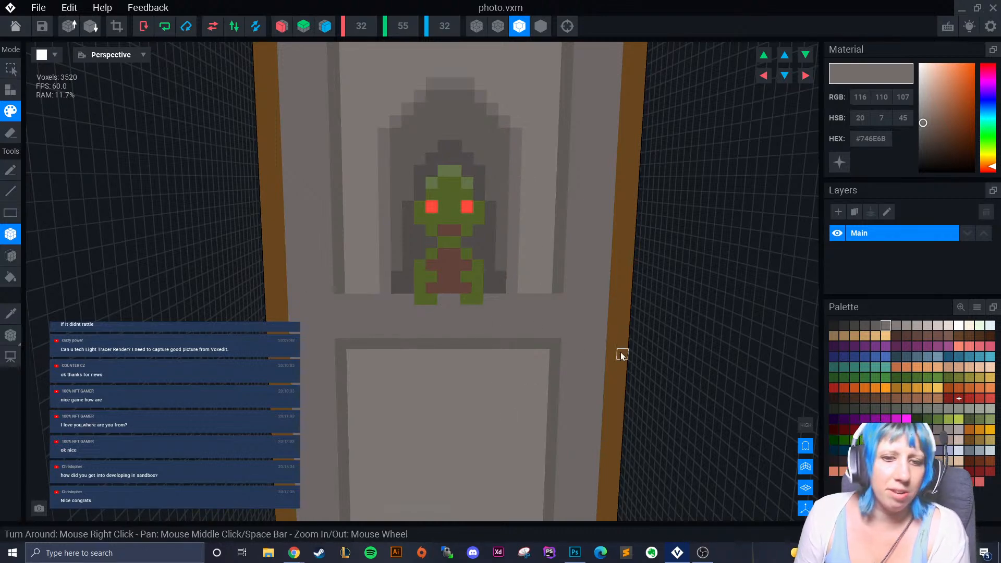
scroll(502, 359, "down", 5)
scroll(430, 410, "up", 5)
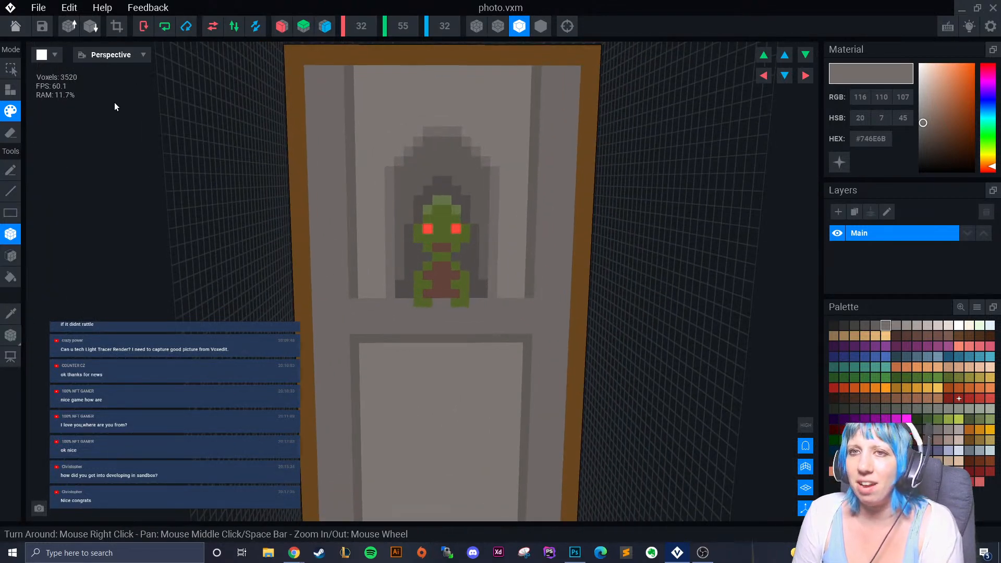
Leave photo.vxm, open the green orc character Mammals_Biped_Large_Human_V2.vxr in the Animator and inspect it from several angles.
left_click(16, 26)
left_click(393, 199)
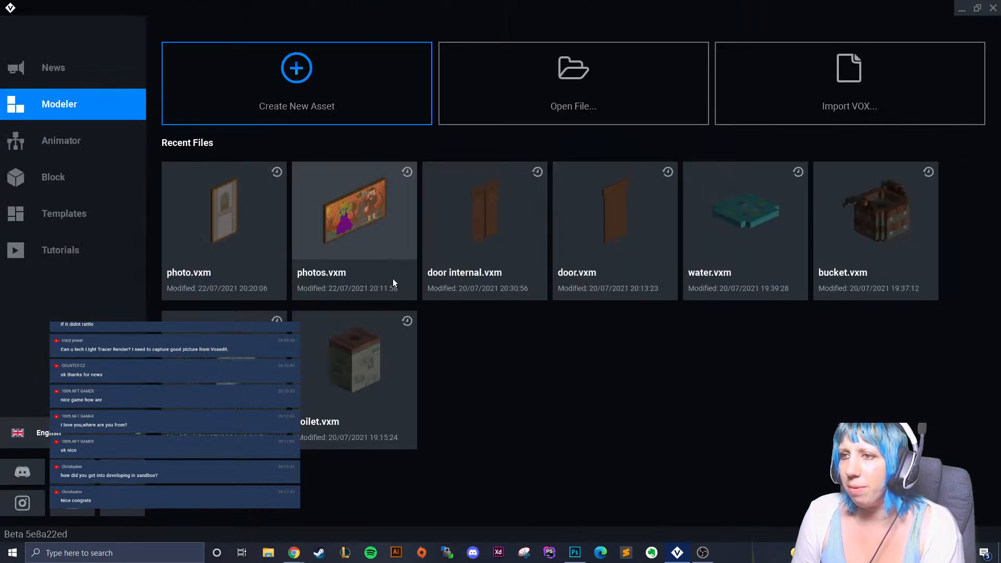
left_click(85, 140)
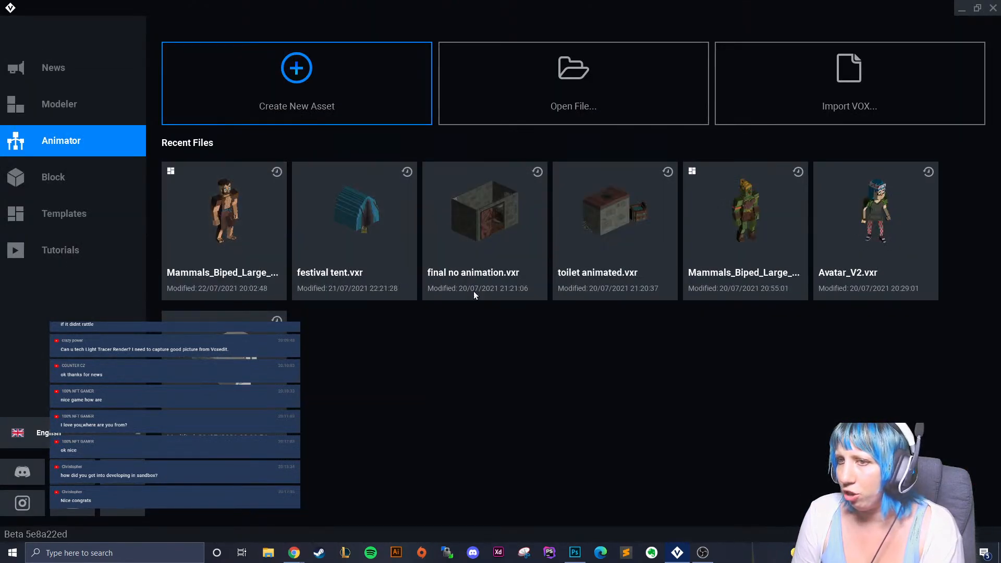
left_click(750, 214)
right_click_drag(467, 247, 530, 288)
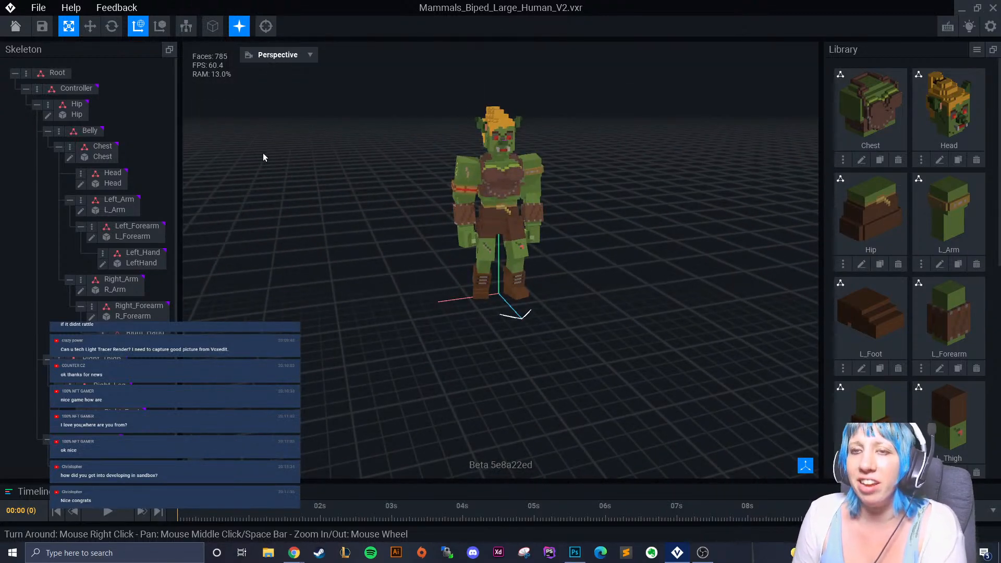
right_click_drag(238, 188, 476, 257)
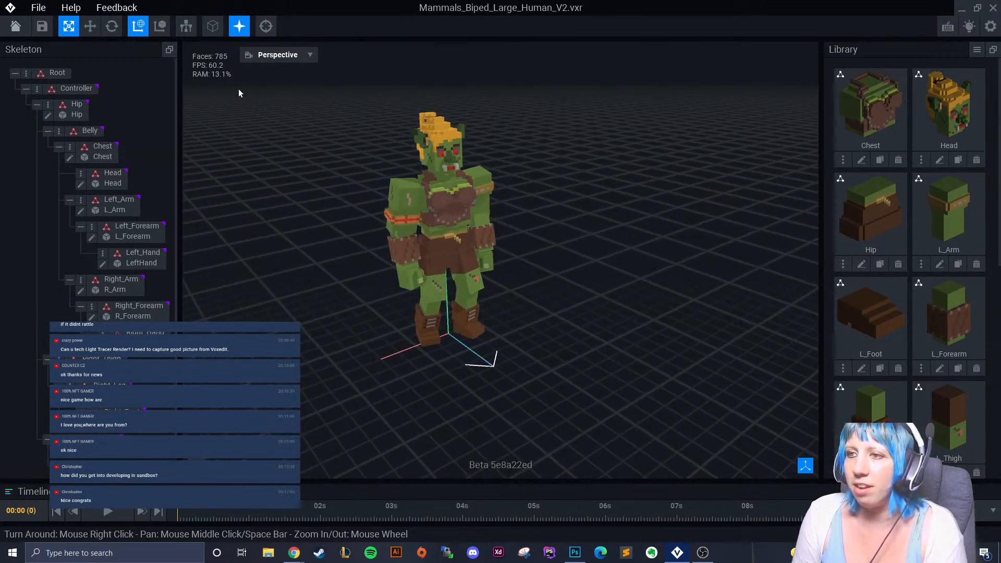
Close the orc, open the bearded human Mammals_Biped_Large_Human_V2.vxr character and inspect it.
left_click(15, 26)
left_click(410, 201)
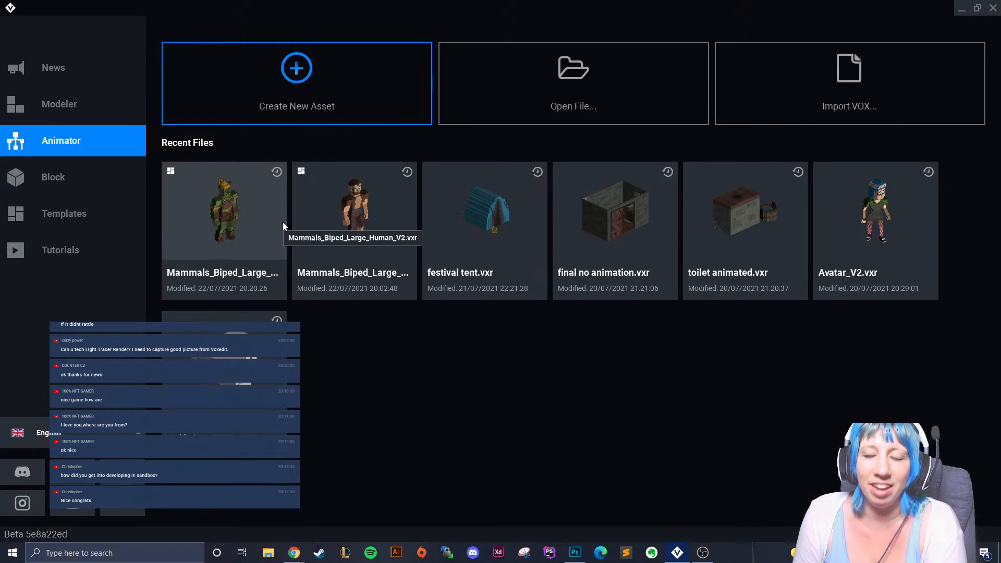
left_click(318, 222)
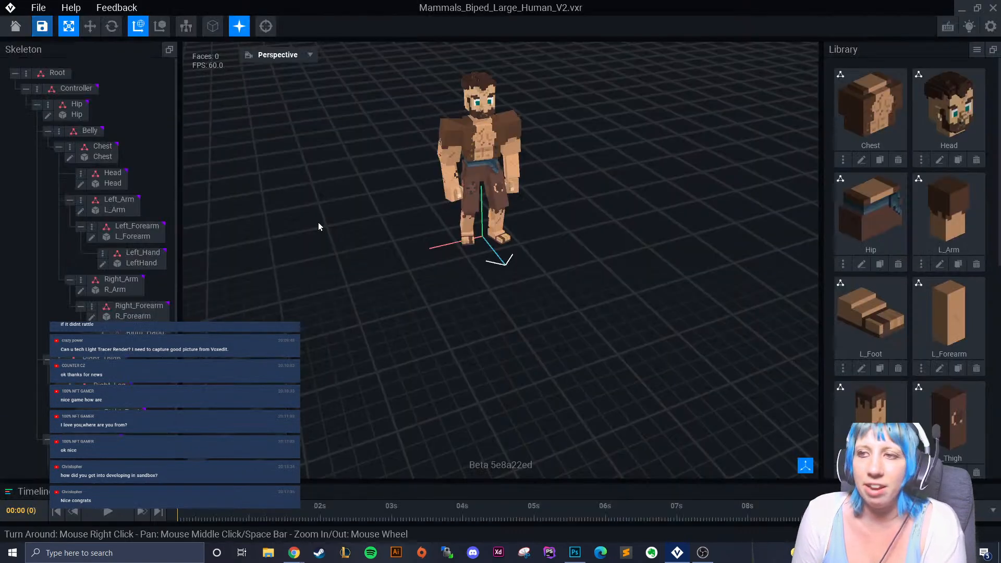
scroll(426, 281, "up", 3)
scroll(425, 281, "down", 3)
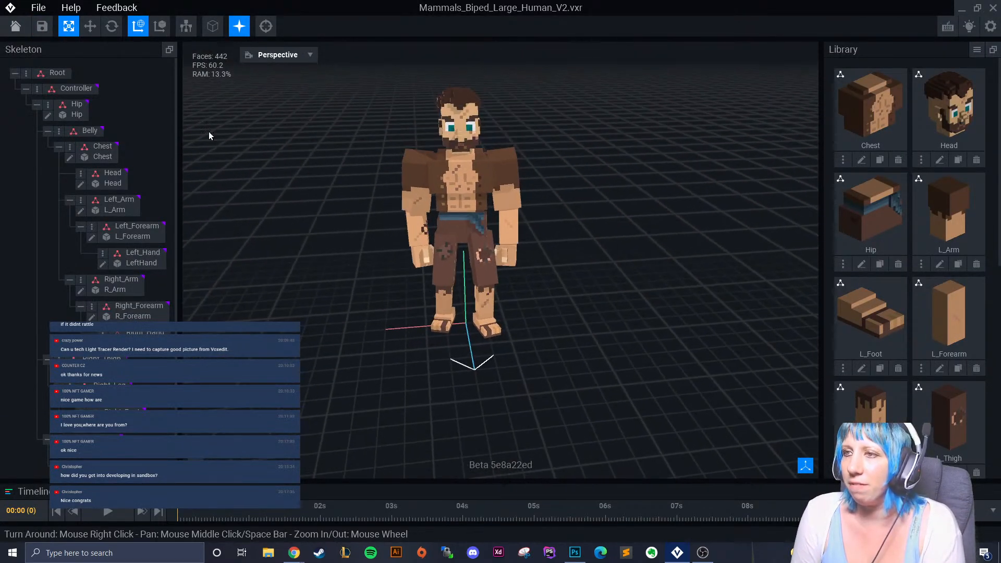
Close the human character and return to the list of recent Animator files.
left_click(15, 26)
left_click(400, 195)
left_click(79, 107)
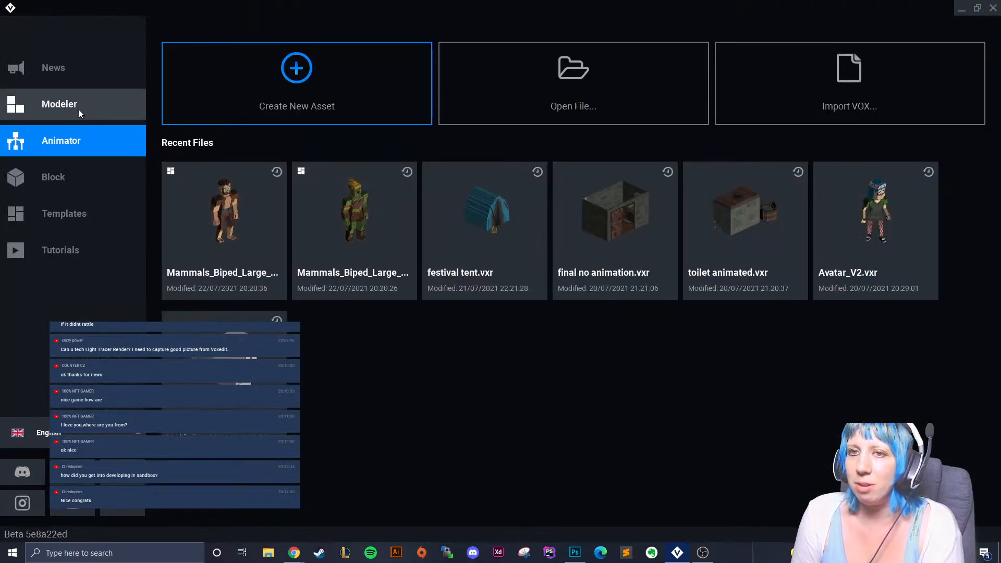
left_click(50, 150)
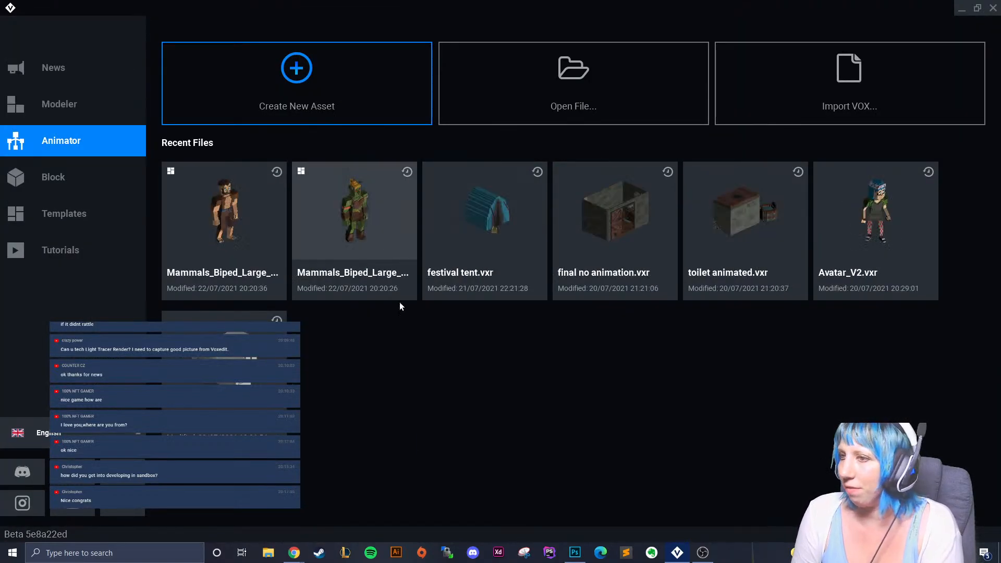
Open final no animation.vxr, inspect the toilet room from several angles, and close it with changes saved.
left_click(599, 216)
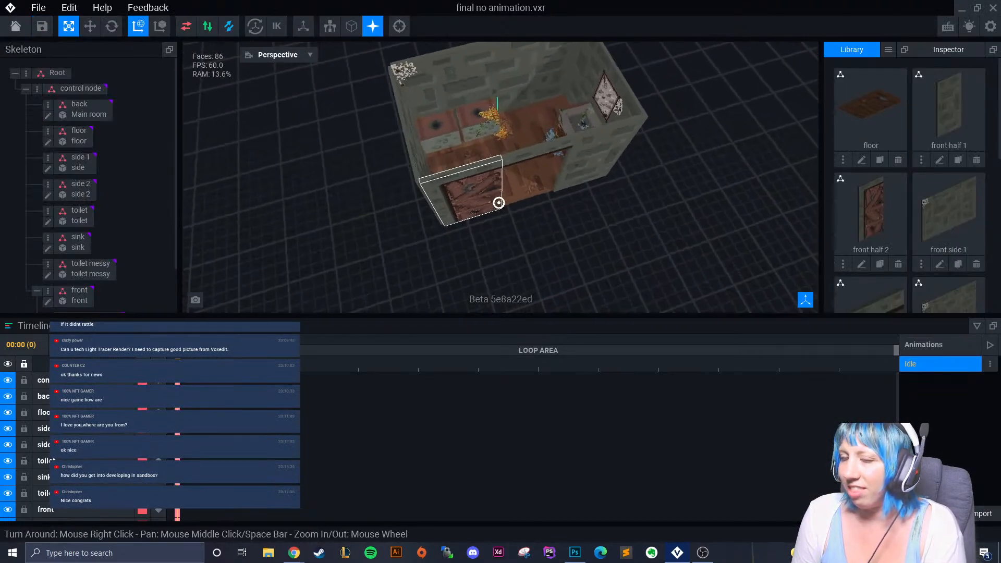
right_click_drag(499, 202, 499, 202)
right_click_drag(490, 157, 490, 157)
middle_click_drag(494, 163, 497, 218)
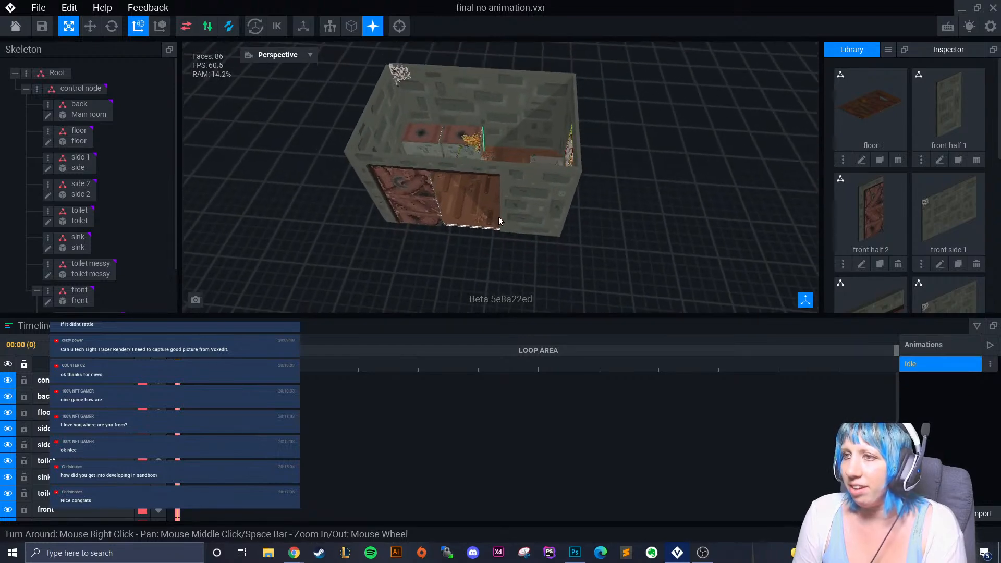
scroll(497, 218, "up", 3)
mouse_move(497, 218)
right_mouse_down()
mouse_move(507, 169)
mouse_move(527, 187)
mouse_move(442, 157)
mouse_move(443, 143)
mouse_move(462, 166)
mouse_move(447, 201)
mouse_move(492, 224)
right_mouse_up()
scroll(459, 157, "down", 3)
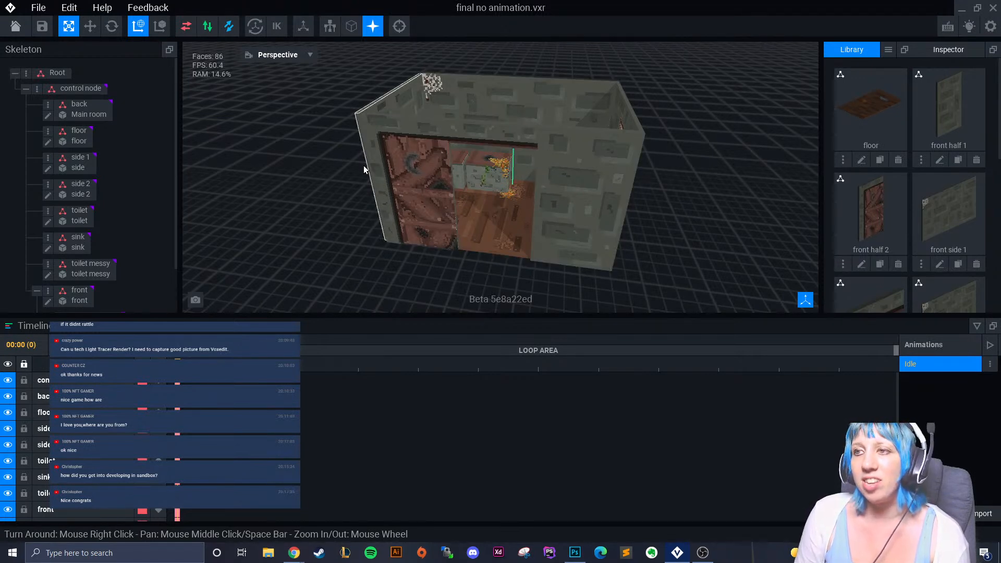
left_click(18, 27)
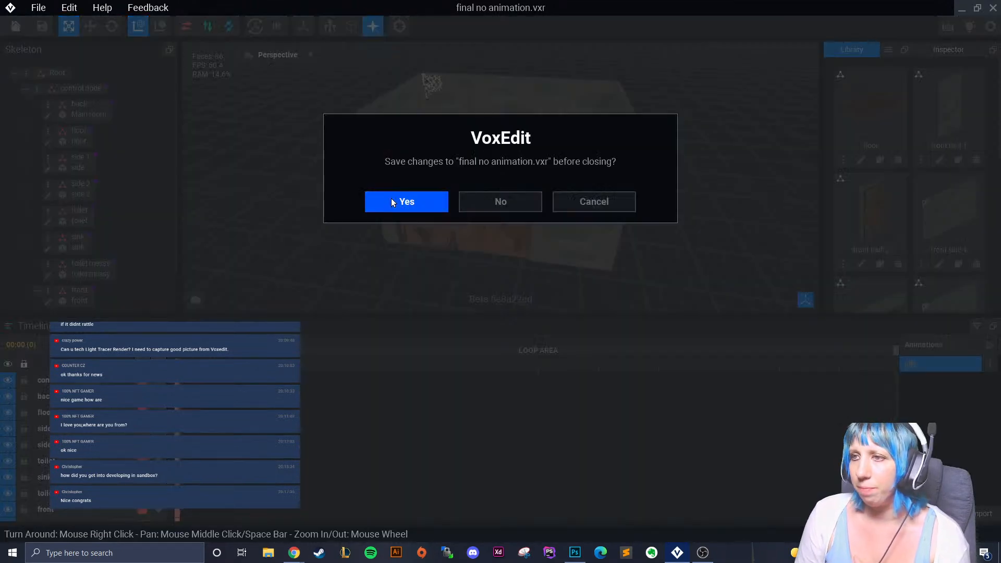
left_click(390, 199)
Open toilet animated.vxr in the Animator and inspect the toilet and its water bucket.
left_click(746, 211)
right_click_drag(511, 190, 507, 187)
scroll(506, 186, "up", 3)
middle_click_drag(513, 110, 515, 198)
scroll(515, 198, "up", 3)
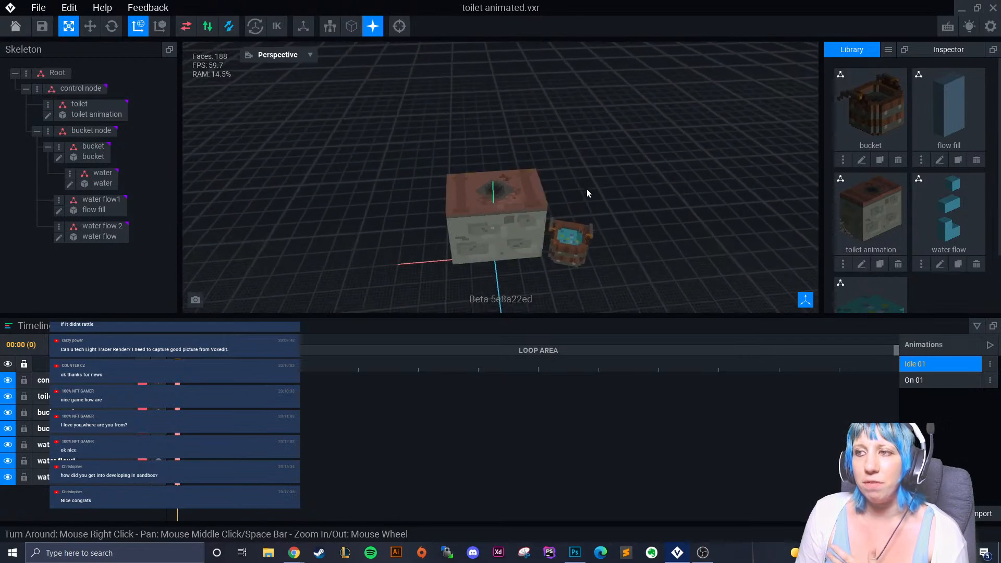
middle_click_drag(581, 192, 581, 172)
right_click_drag(581, 172, 587, 163)
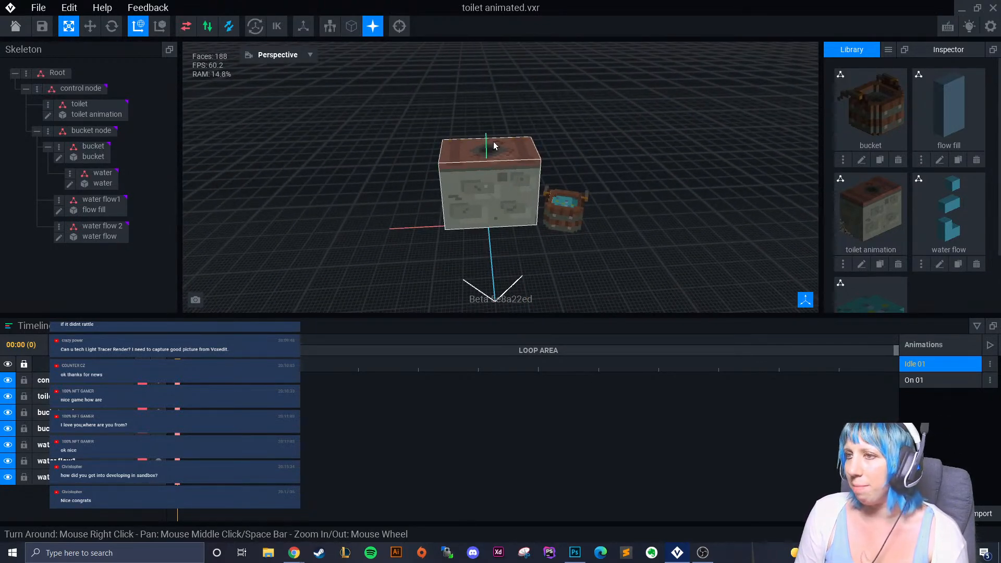
Preview the On 01 animation of the toilet and bucket, return to frame 0, and close the file with changes saved.
left_click(936, 381)
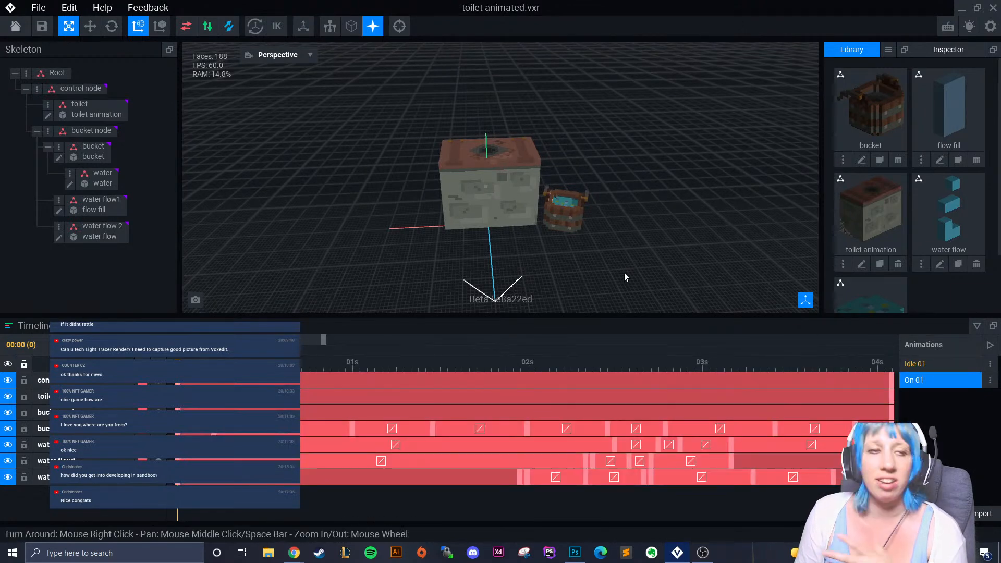
left_click(201, 326)
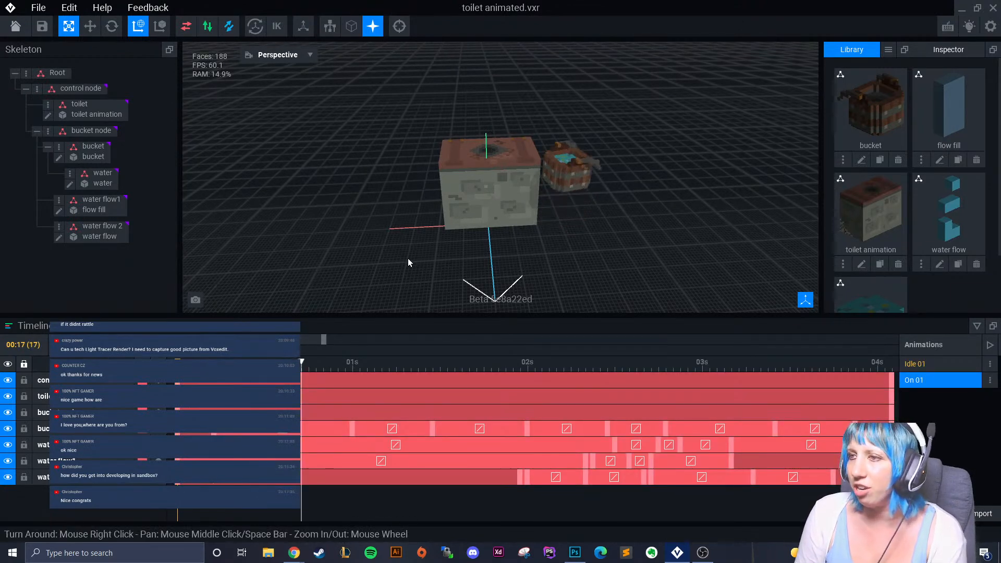
right_click_drag(579, 237, 598, 240)
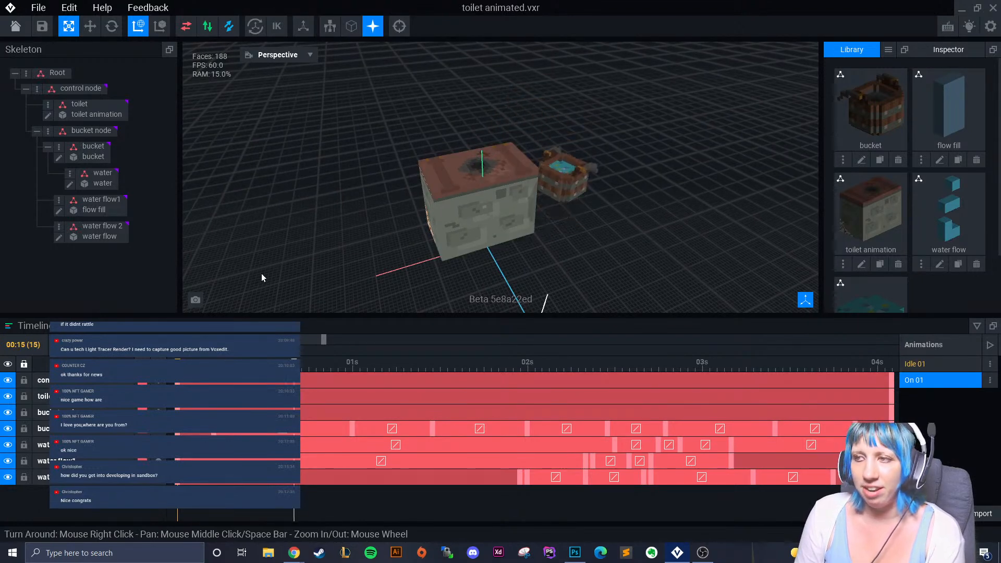
right_click_drag(580, 239, 697, 216)
middle_click_drag(697, 216, 693, 248)
left_click(104, 344)
left_click_drag(454, 363, 177, 366)
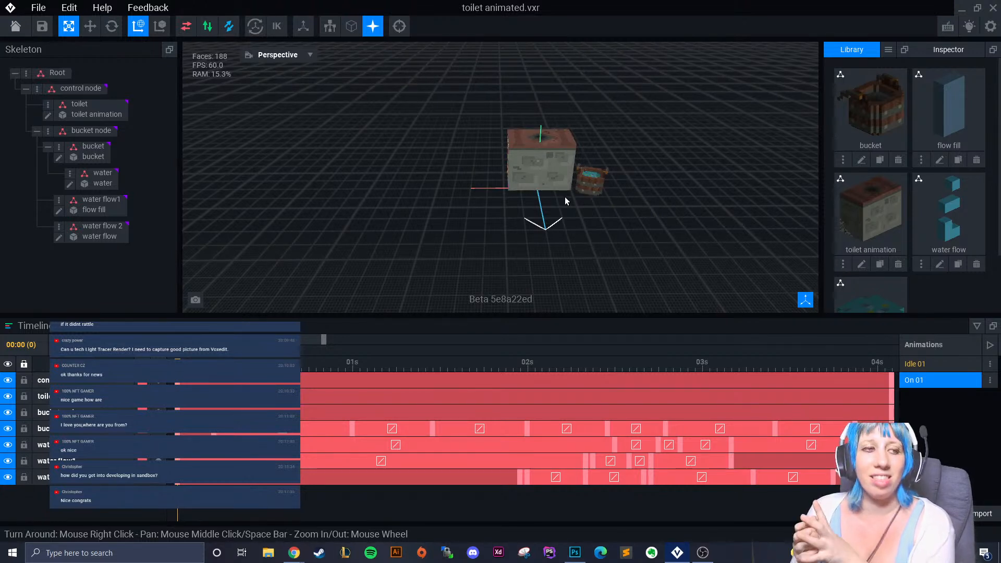
left_click(15, 24)
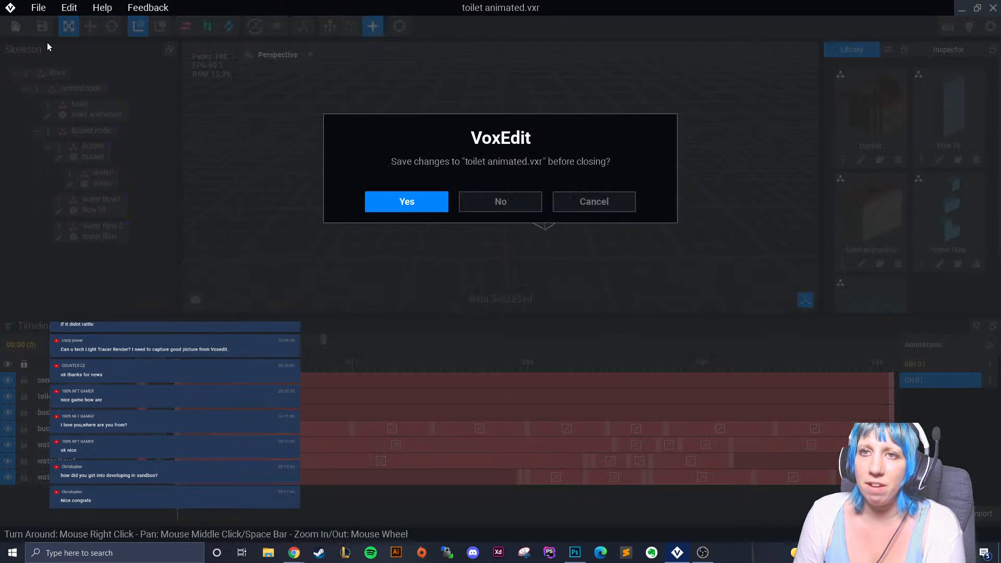
left_click(415, 204)
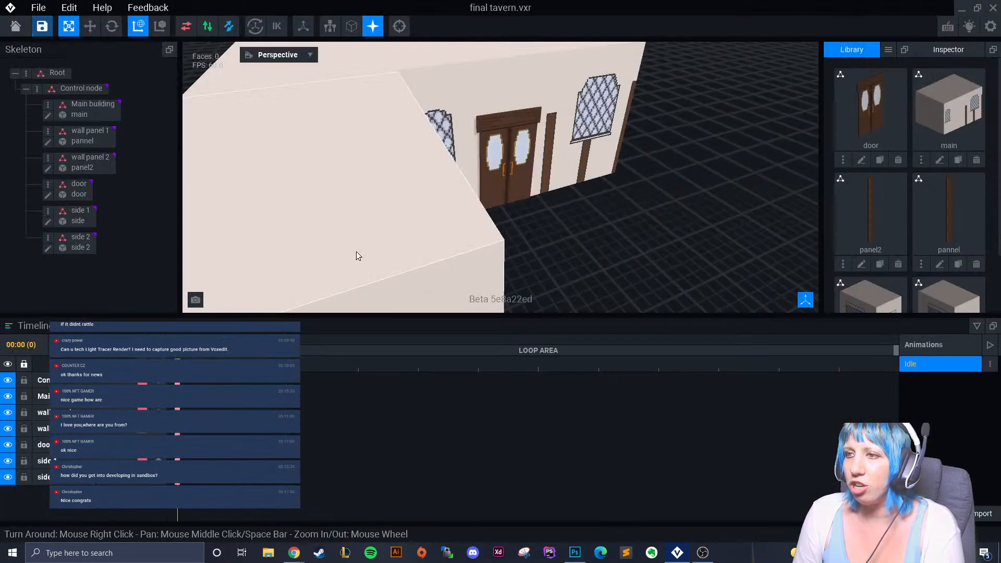
Open final tavern.vxr, inspect the building's front and windows, and close it with changes saved.
scroll(487, 190, "down", 3)
mouse_move(487, 190)
right_mouse_down()
mouse_move(435, 192)
mouse_move(469, 194)
right_mouse_up()
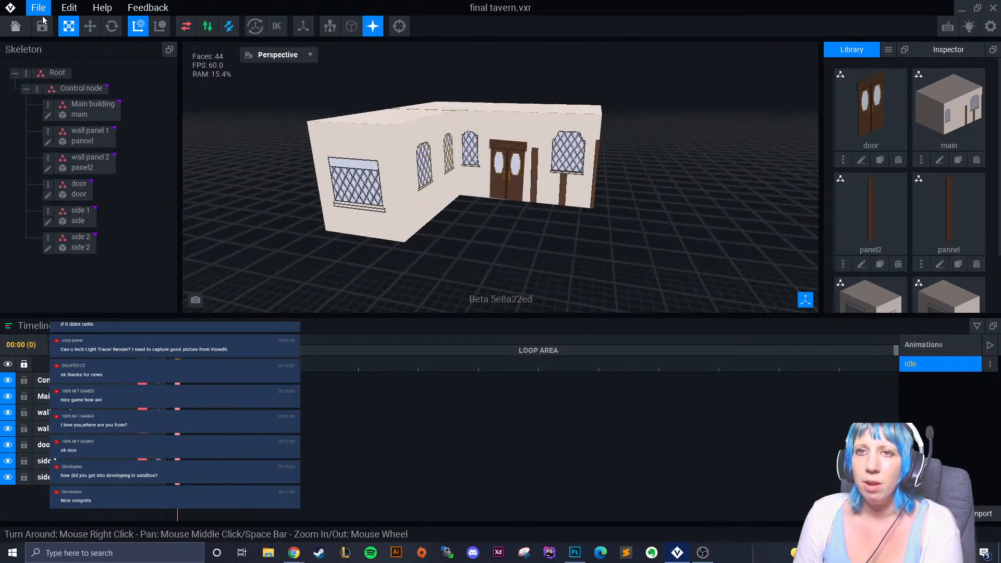
left_click(15, 26)
left_click(431, 200)
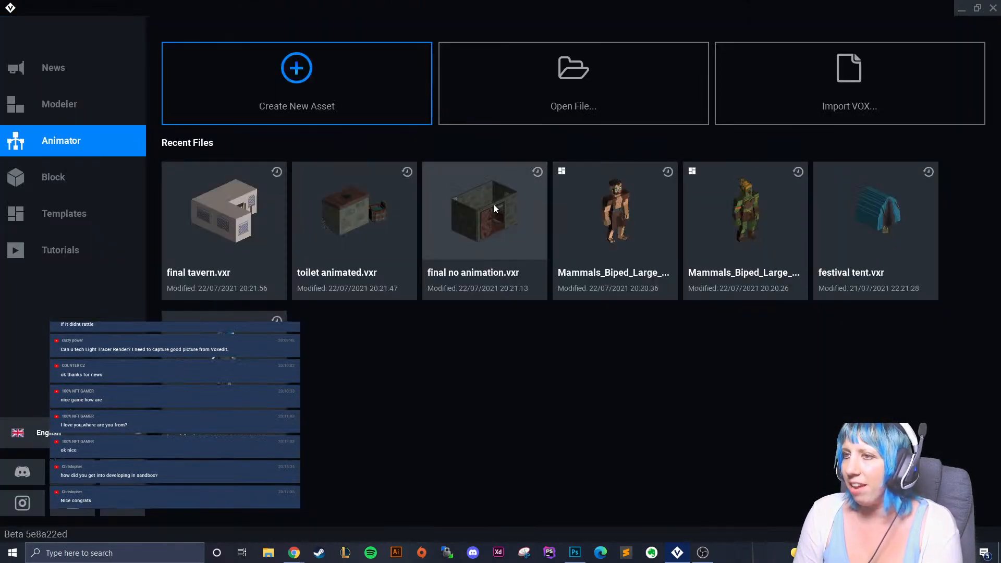
Switch to the Modeler, open photo.vxm for a brief look, and close it with changes saved.
left_click(541, 89)
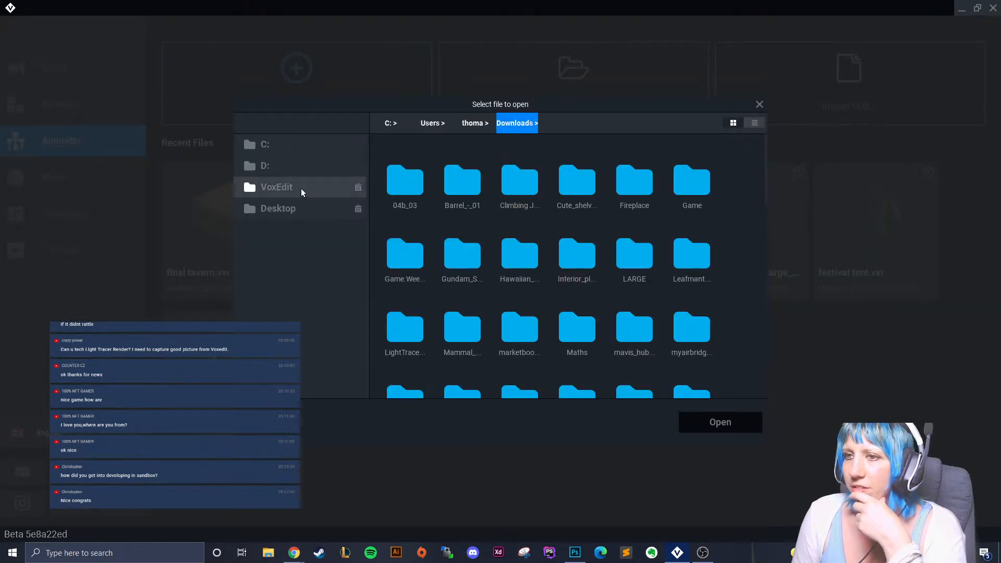
left_click(759, 104)
left_click(78, 118)
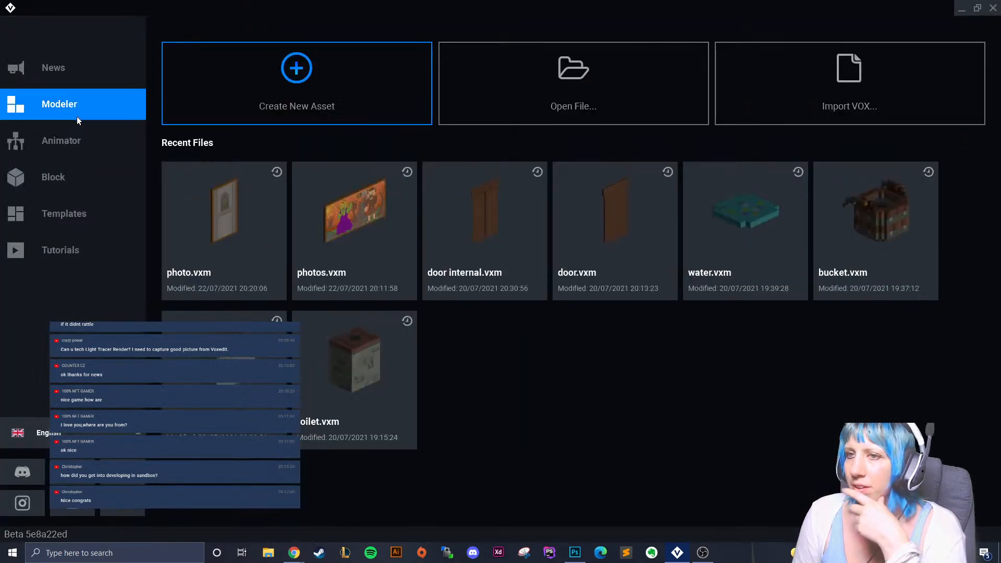
left_click(277, 223)
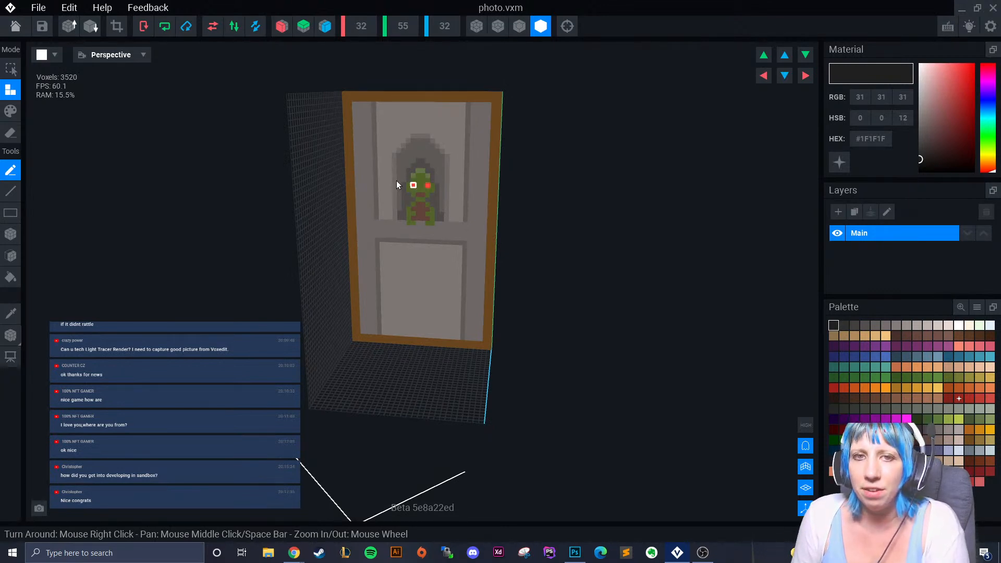
left_click(16, 26)
left_click(421, 203)
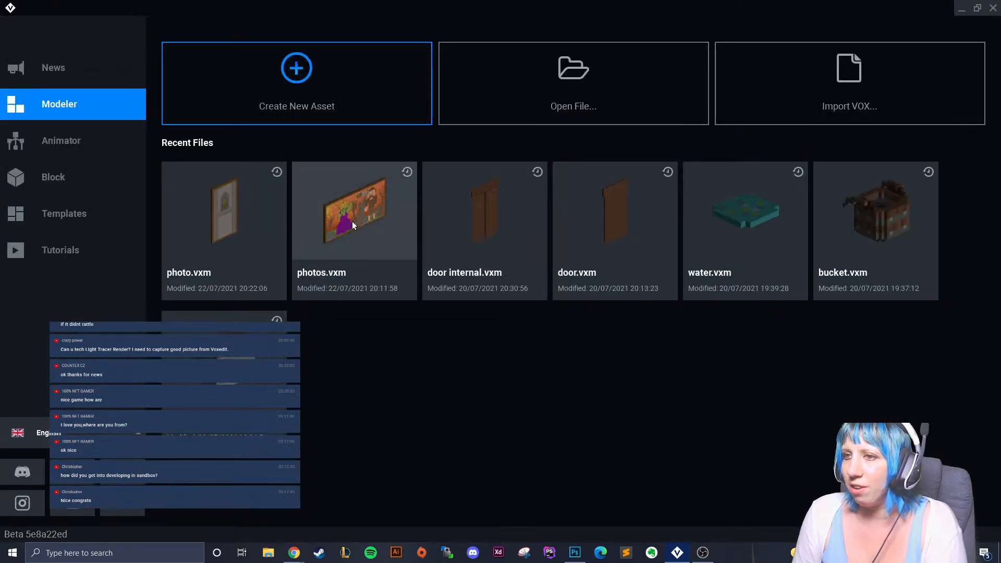
Open photos.vxm to view the framed orc and human picture, and close it with changes saved.
left_click(352, 221)
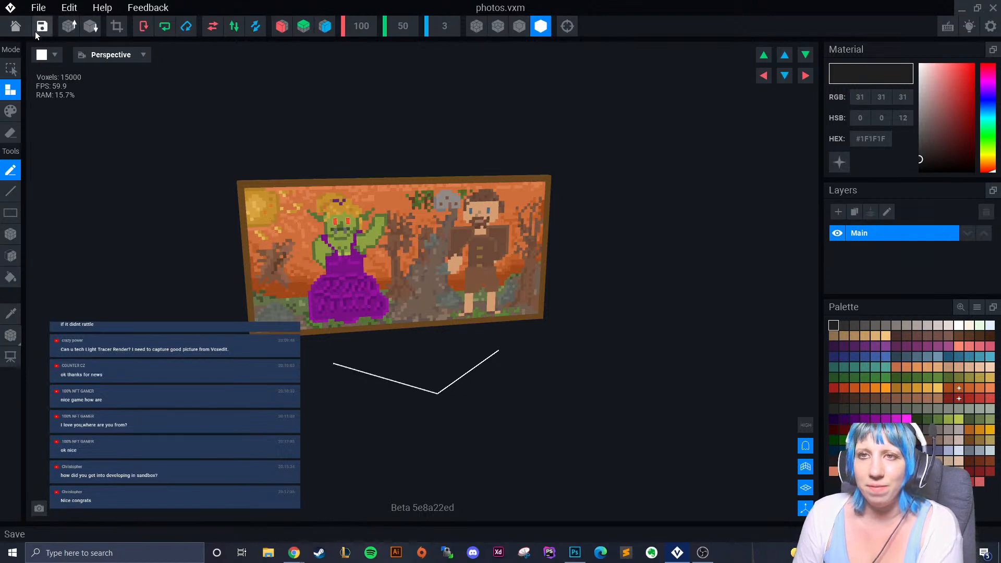
left_click(16, 27)
left_click(393, 202)
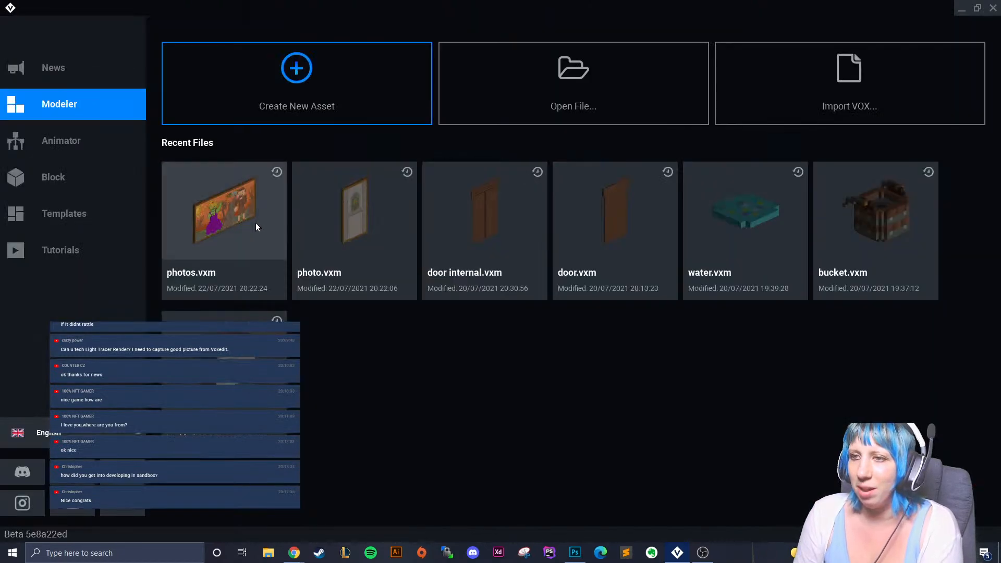
Reopen photo.vxm, examine the green figure in its niche and the lower door panel, and close it with changes saved.
left_click(323, 225)
right_click_drag(406, 120, 419, 143)
scroll(411, 261, "up", 4)
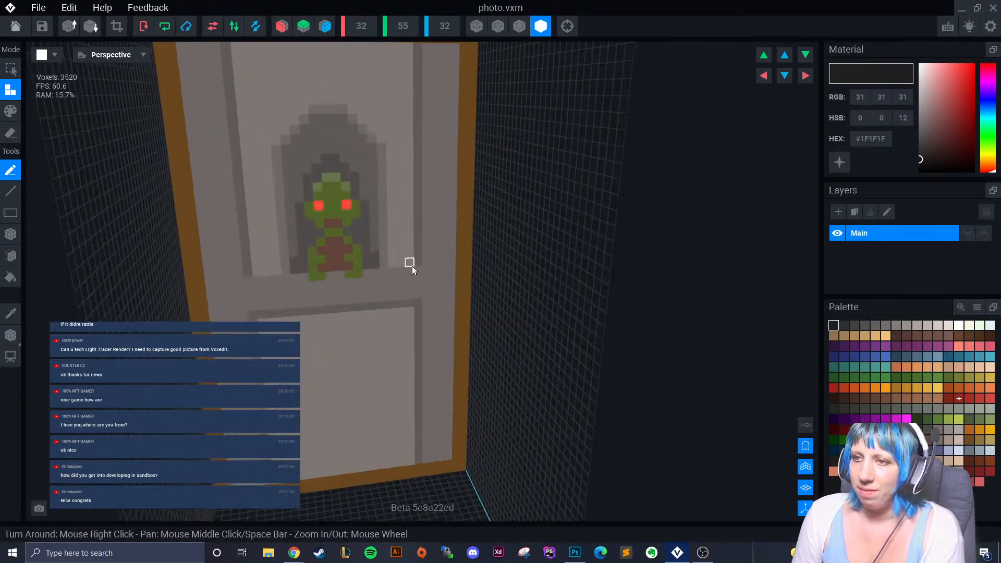
right_click_drag(411, 261, 449, 318)
scroll(449, 325, "up", 2)
middle_click_drag(452, 335, 409, 237)
scroll(436, 315, "down", 2)
middle_click_drag(449, 367, 429, 297)
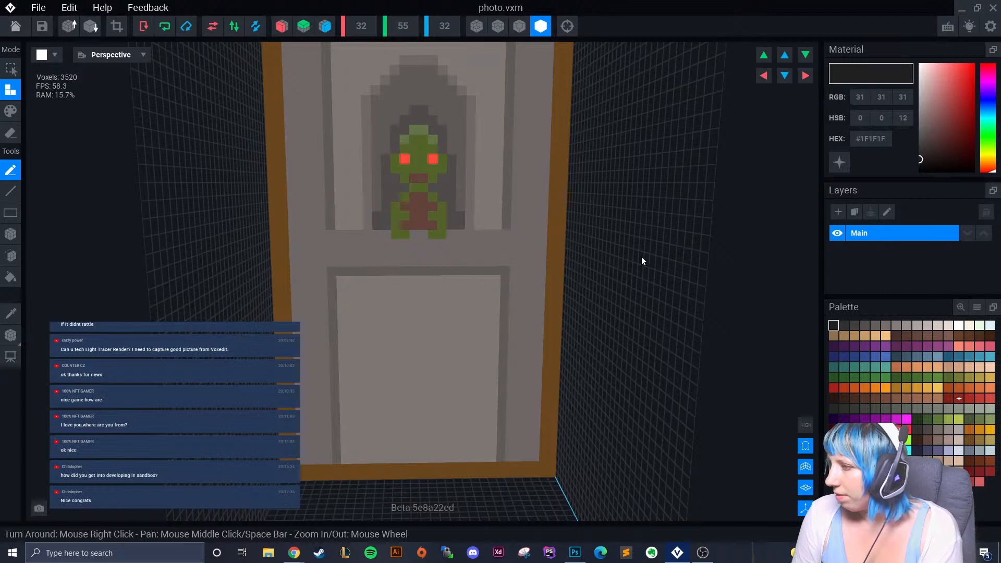
left_click(17, 31)
left_click(381, 203)
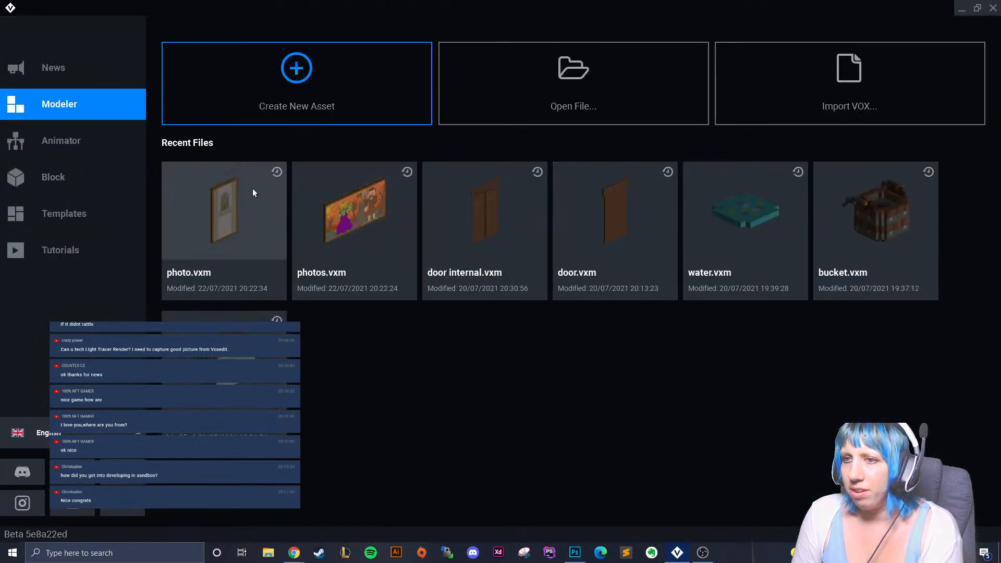
From the Animator, browse the VoxEdit project folders for an asset to open, checking the viking helmet folder inside random bits.
left_click(84, 139)
left_click(527, 99)
scroll(553, 326, "down", 4)
left_click(294, 187)
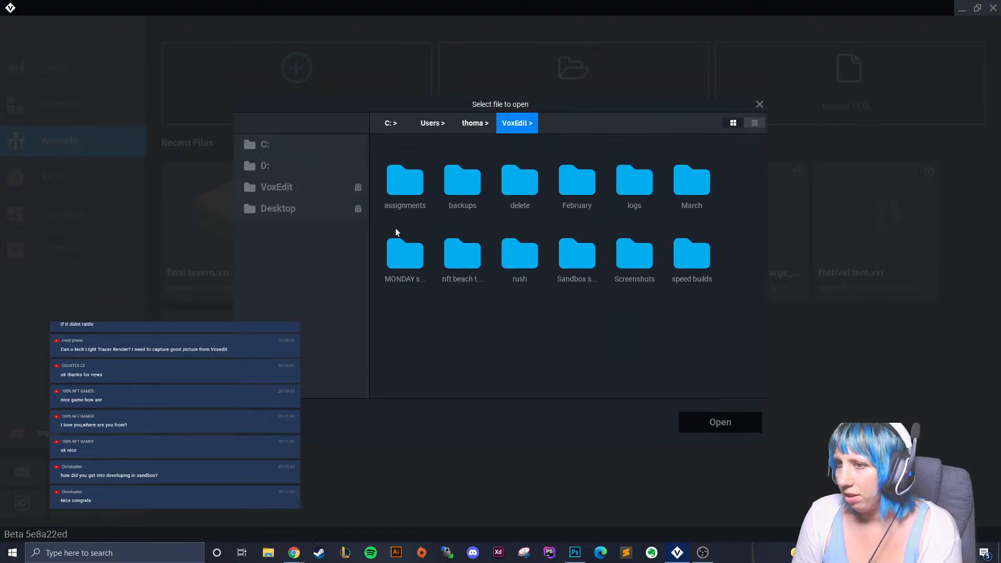
double_click(581, 254)
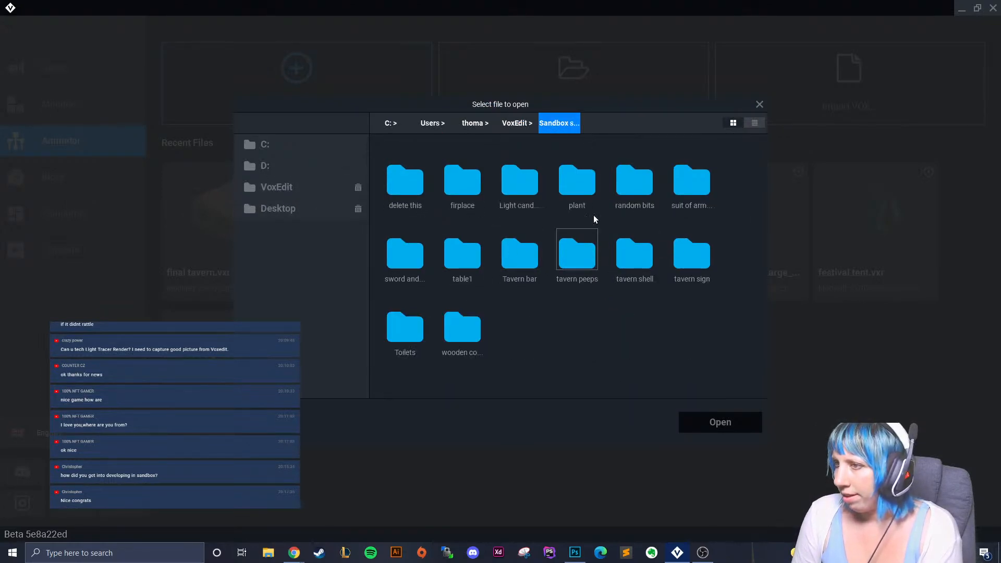
double_click(631, 184)
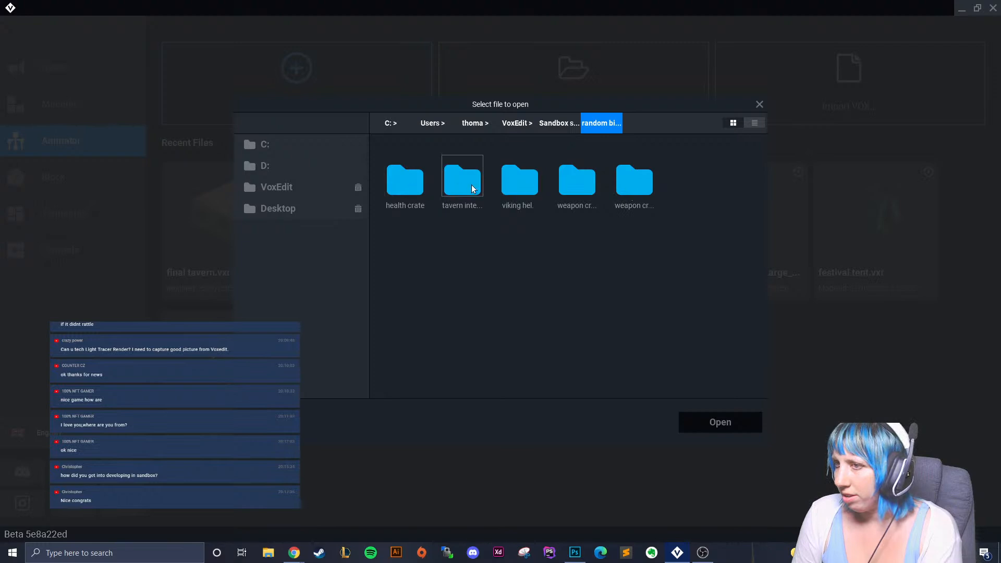
double_click(521, 184)
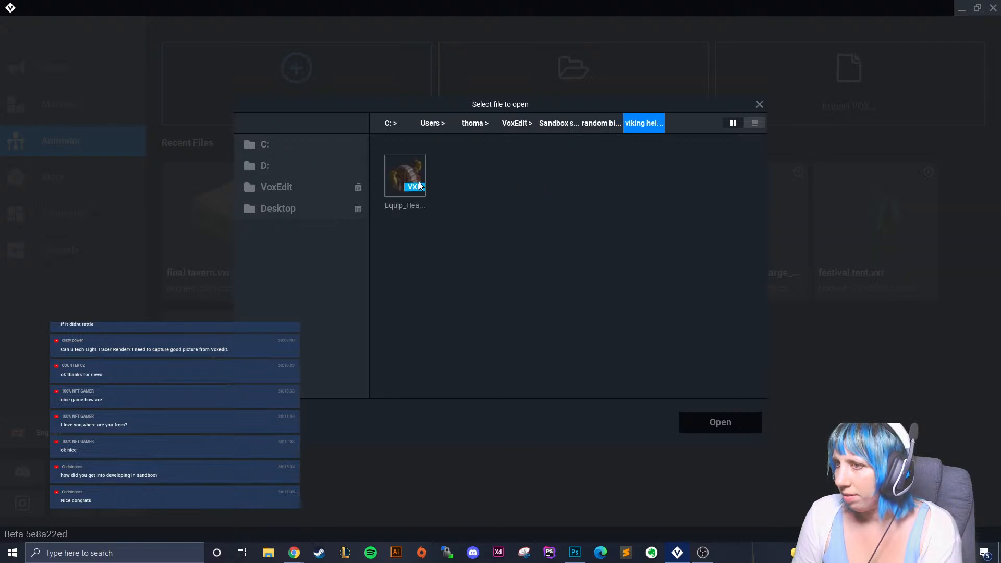
Leave the viking helmet folder and preview final sword.vxr in the sword folder's final sword subfolder.
left_click(603, 123)
left_click(545, 123)
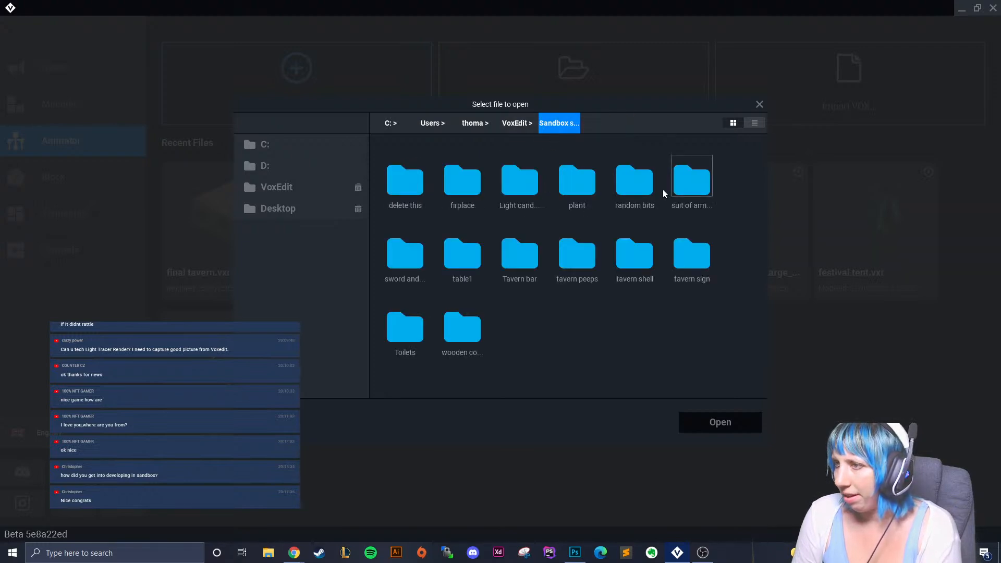
double_click(631, 188)
left_click(563, 124)
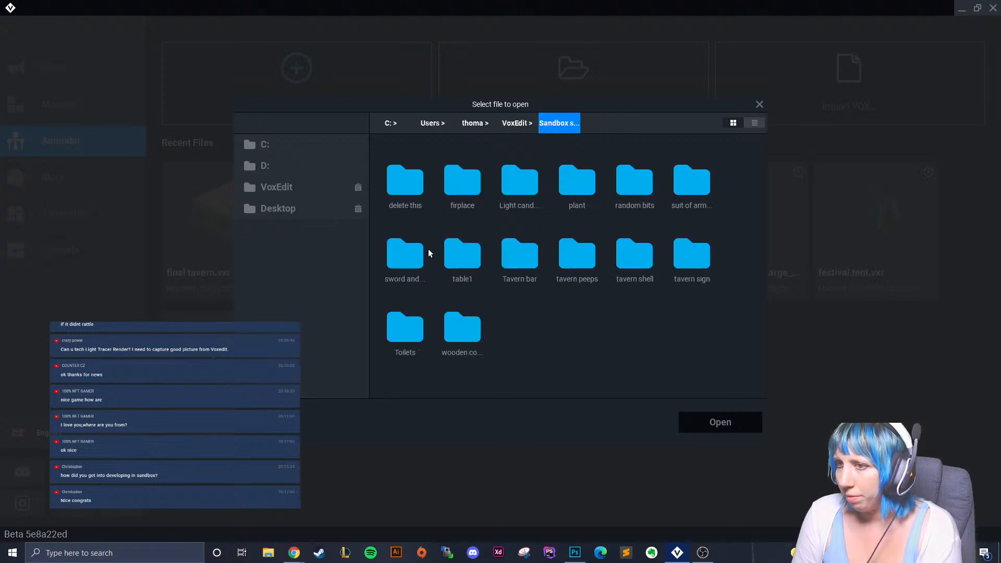
double_click(408, 254)
double_click(405, 183)
left_click(397, 180)
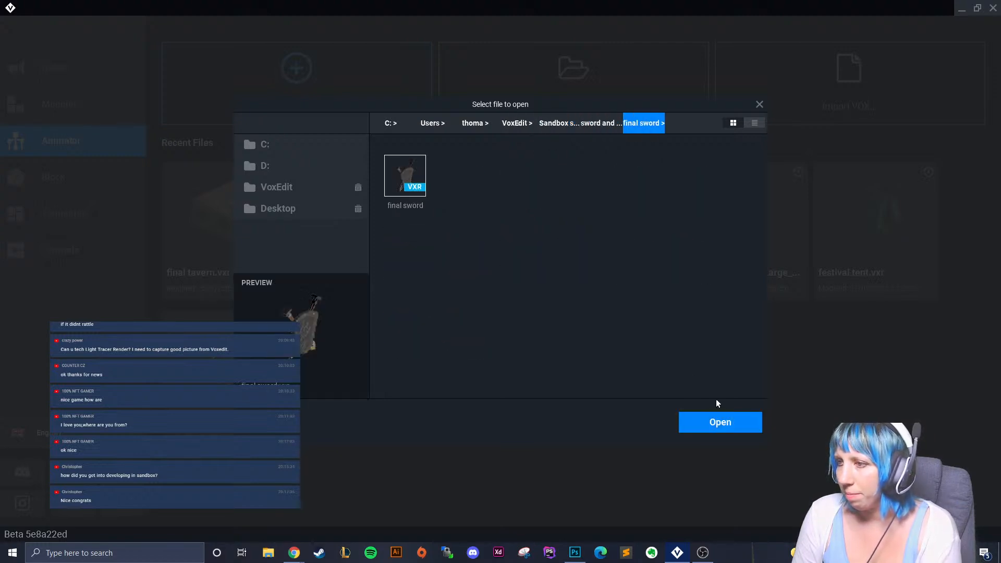
Look through the weapon crate folders inside random bits and open weapon crate silver.vxr.
left_click(606, 124)
left_click(558, 123)
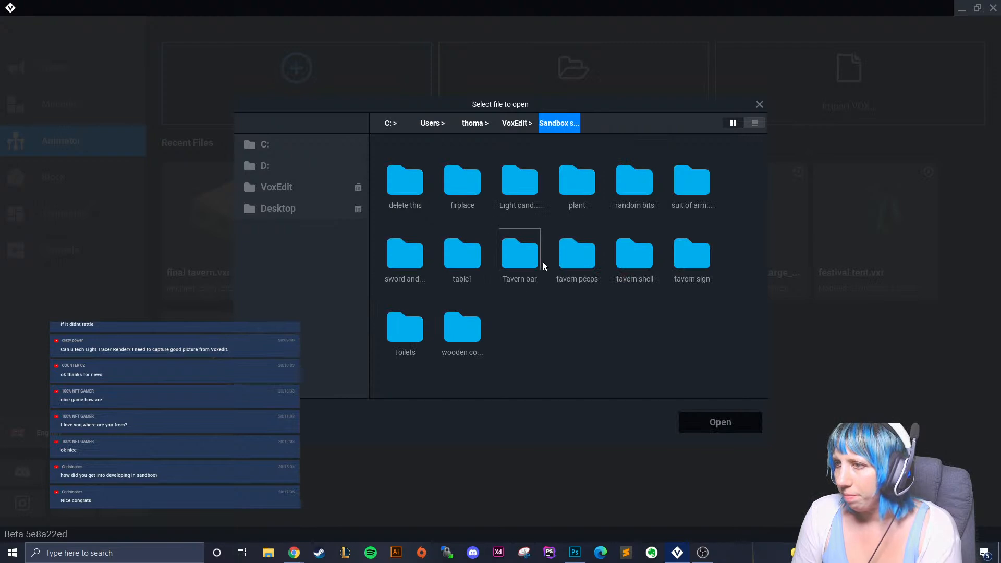
double_click(628, 183)
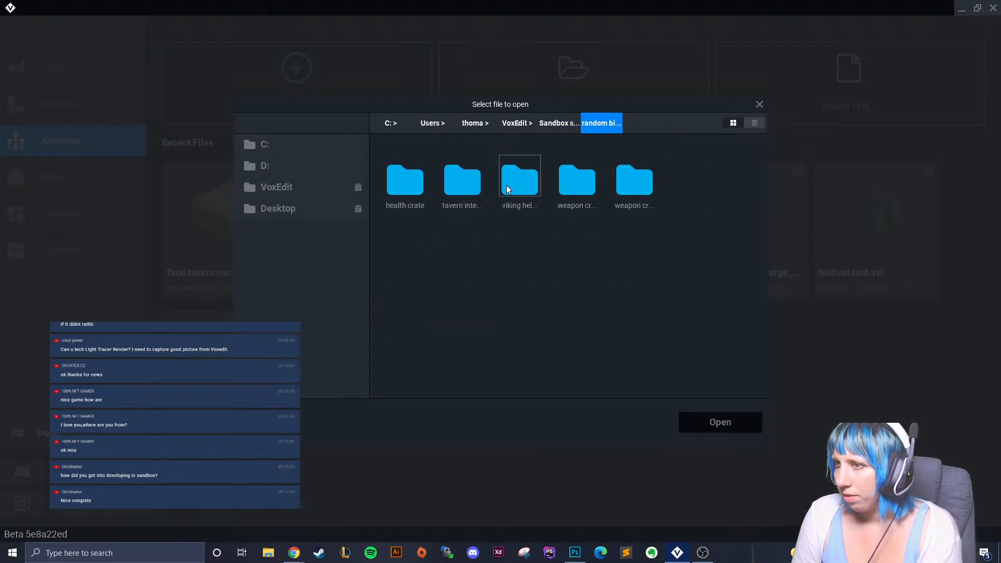
double_click(591, 174)
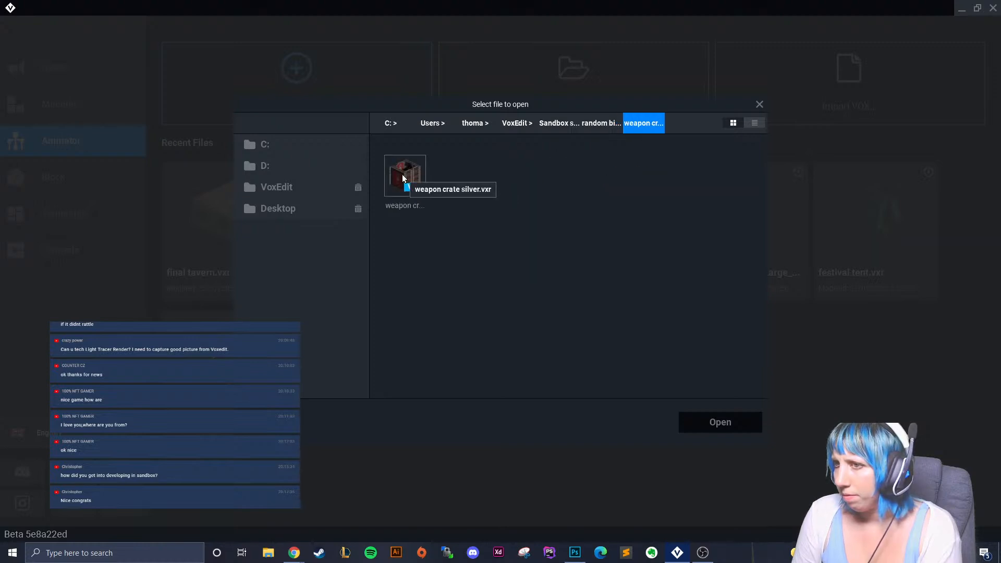
left_click(593, 126)
double_click(628, 178)
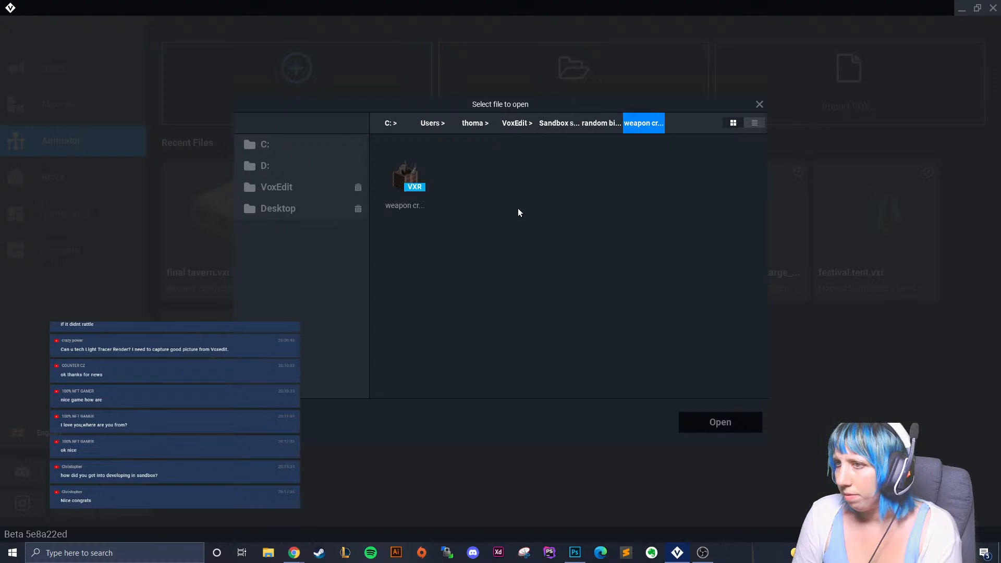
left_click(598, 124)
double_click(566, 185)
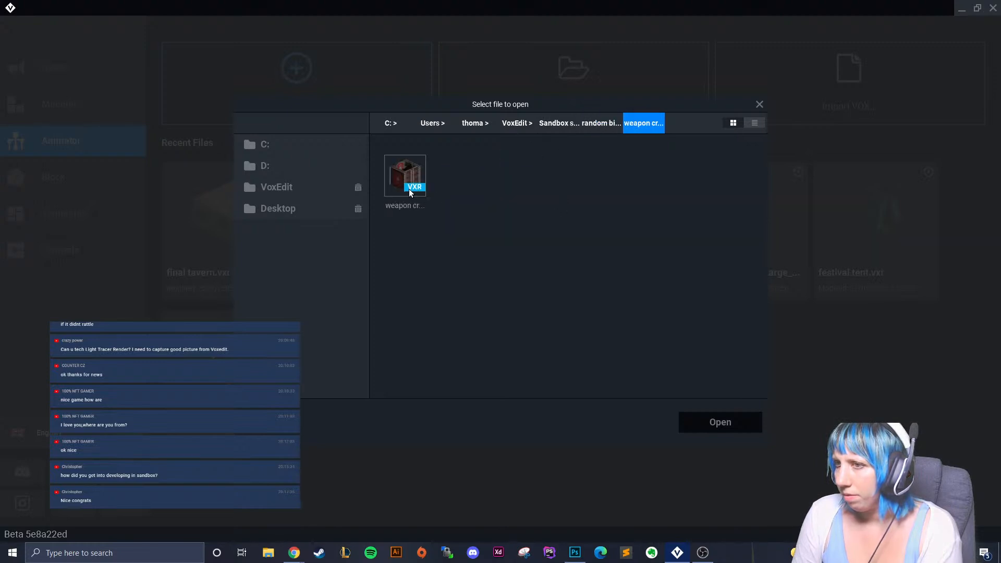
left_click(411, 189)
left_click(714, 415)
Examine the shields and armour pieces inside the silver weapon crate and close the asset.
right_click_drag(532, 198, 464, 212)
scroll(527, 190, "up", 3)
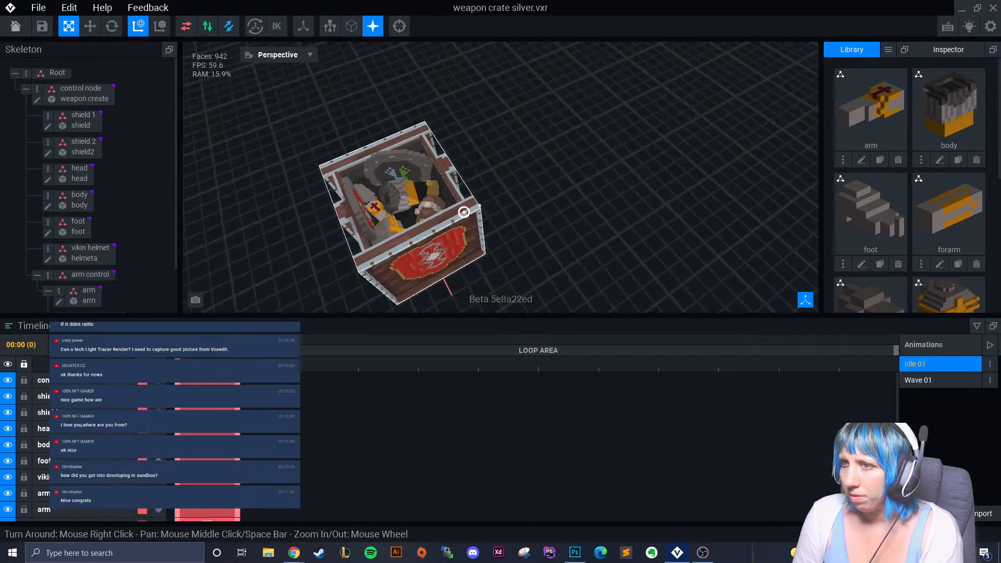
scroll(416, 215, "up", 5)
left_click(423, 142)
mouse_move(423, 142)
right_mouse_down()
mouse_move(429, 150)
mouse_move(417, 149)
right_mouse_up()
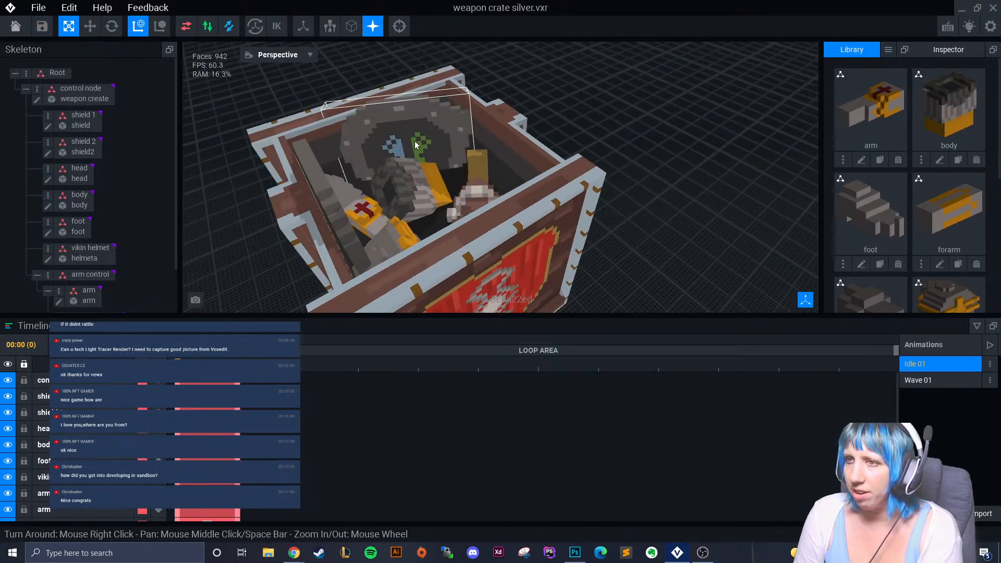
left_click(16, 26)
left_click(404, 199)
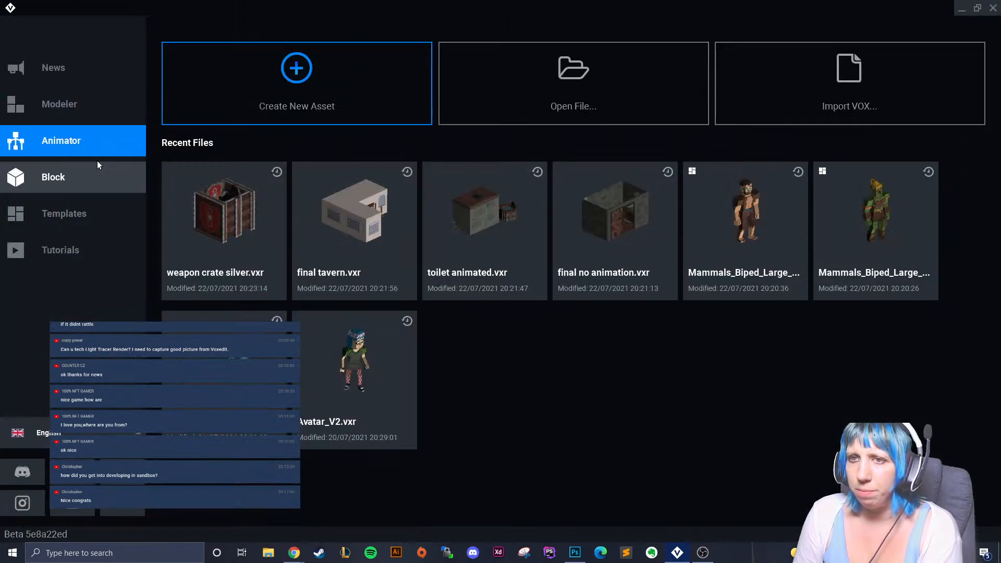
Reopen photo.vxm from the Modeler's recent files.
left_click(73, 103)
left_click(250, 213)
scroll(471, 291, "up", 2)
right_click_drag(486, 290, 471, 290)
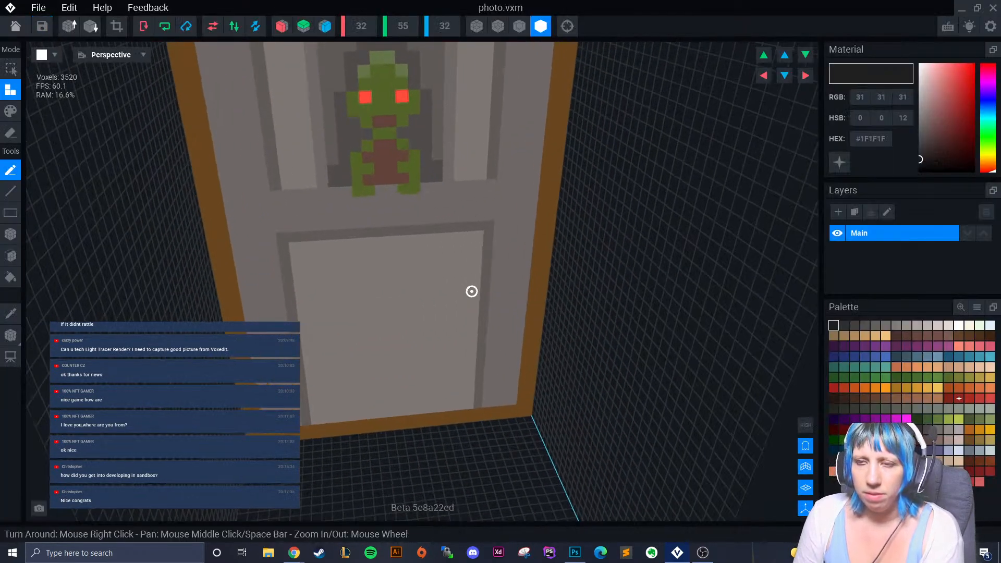
Paint a solid green (#547C34) hanging banner with a stepped, pointed lower end at the figure's left side, overlapping the lower panel.
left_click(928, 378)
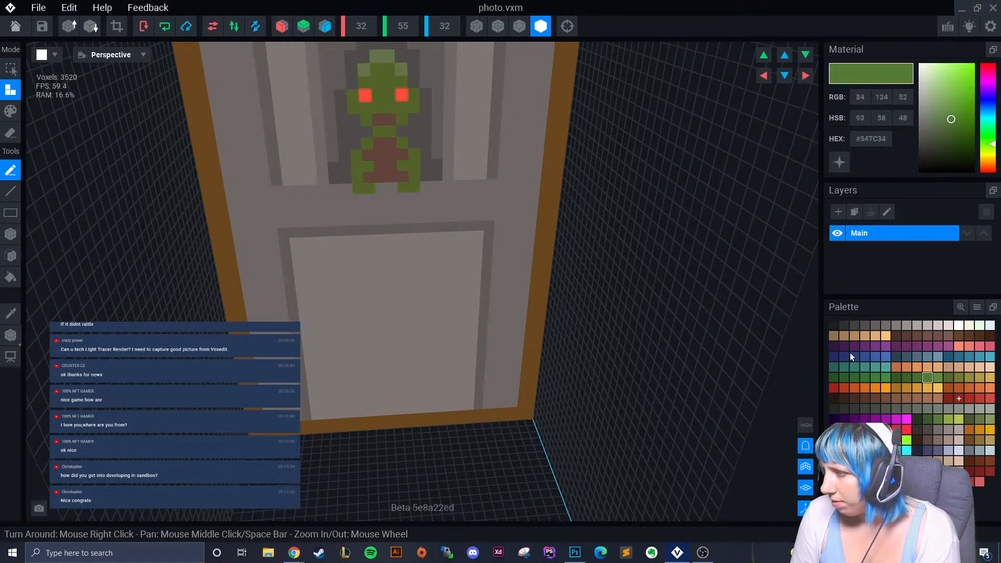
left_click(14, 113)
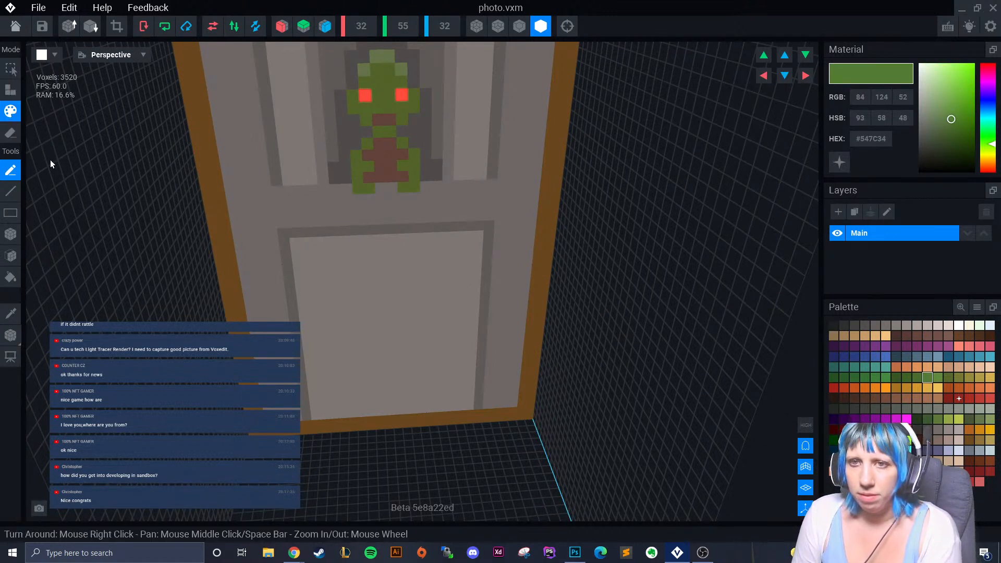
right_click_drag(224, 292, 232, 271)
mouse_move(308, 179)
left_mouse_down()
mouse_move(336, 178)
mouse_move(306, 204)
mouse_move(310, 271)
left_mouse_up()
left_click_drag(340, 192, 343, 279)
left_click(312, 279)
mouse_move(340, 181)
left_mouse_down()
mouse_move(347, 176)
mouse_move(354, 283)
left_mouse_up()
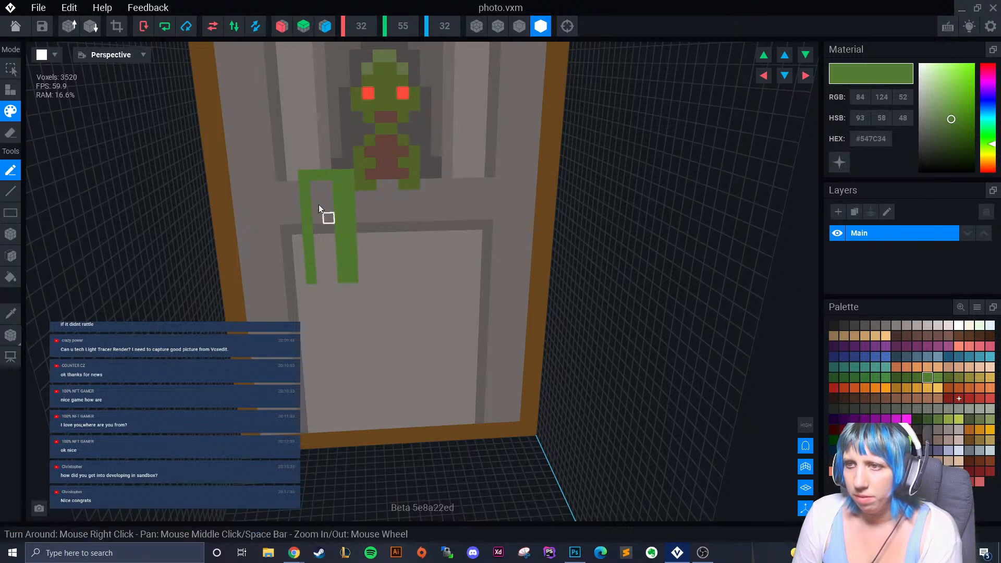
mouse_move(311, 186)
left_mouse_down()
mouse_move(336, 280)
mouse_move(320, 288)
mouse_move(345, 288)
mouse_move(330, 302)
left_mouse_up()
Paint a matching green banner with a pointed lower end at the figure's right side.
left_click(10, 234)
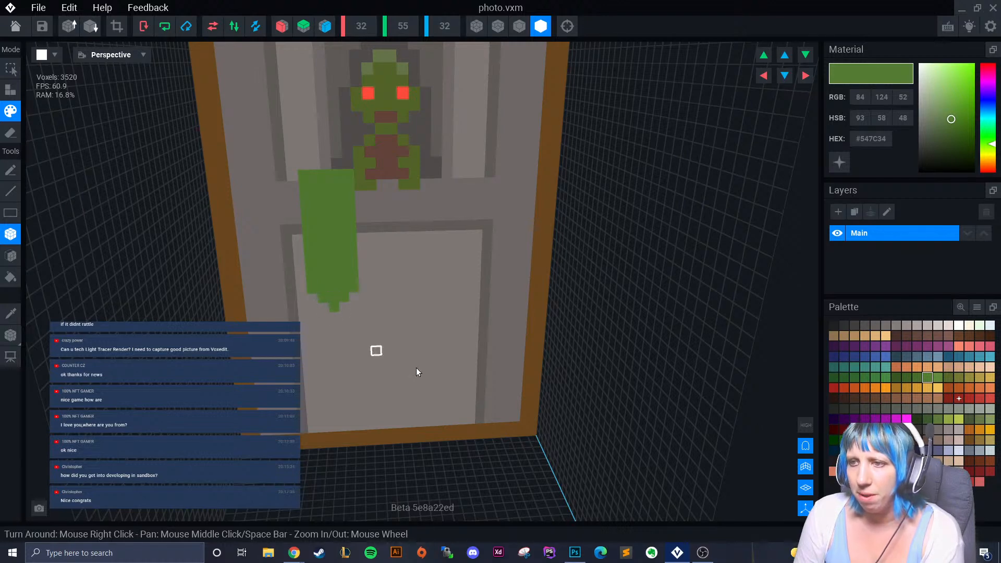
scroll(395, 315, "up", 2)
right_click_drag(395, 313, 387, 299)
right_click_drag(452, 310, 453, 304)
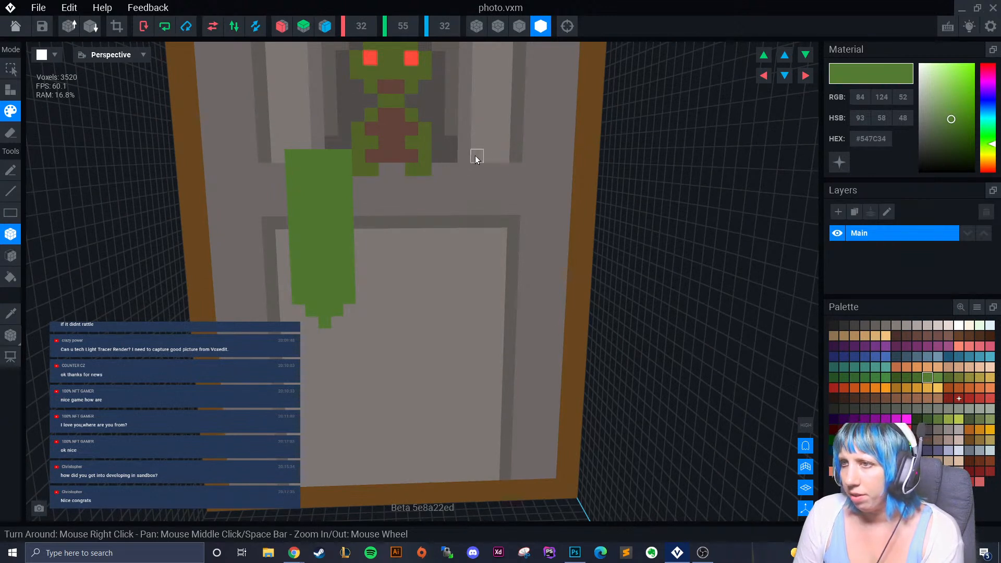
left_click_drag(487, 155, 449, 158)
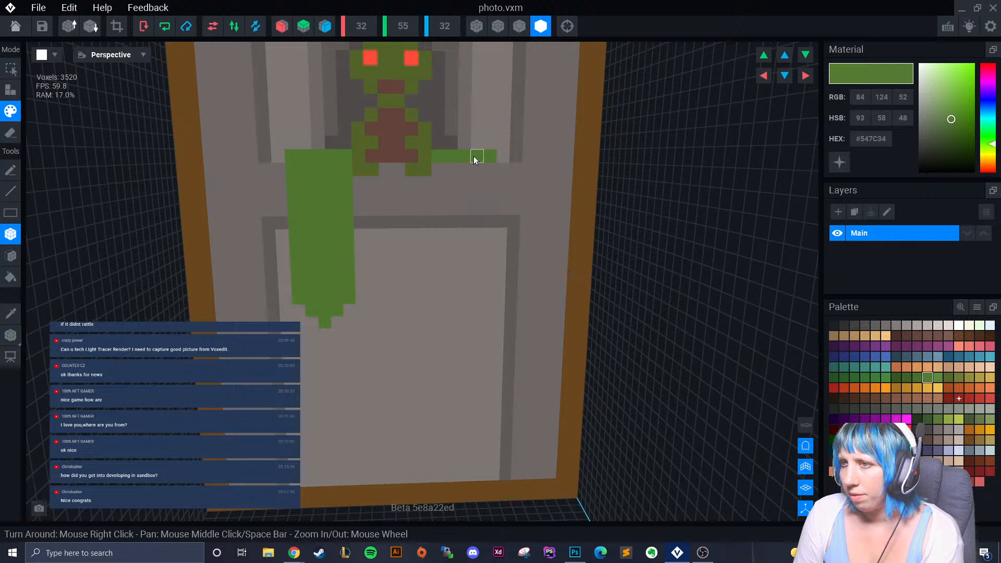
left_click_drag(452, 155, 475, 309)
right_click_drag(311, 352, 346, 366)
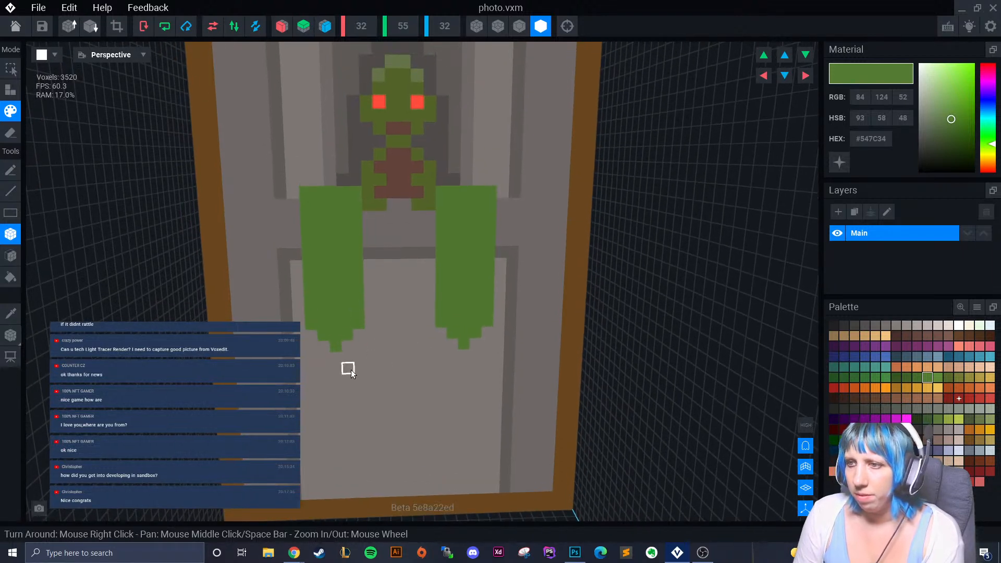
Paint a winding blue-grey (#5E8097) emblem voxel by voxel down the left banner.
left_click(927, 358)
left_click(324, 227)
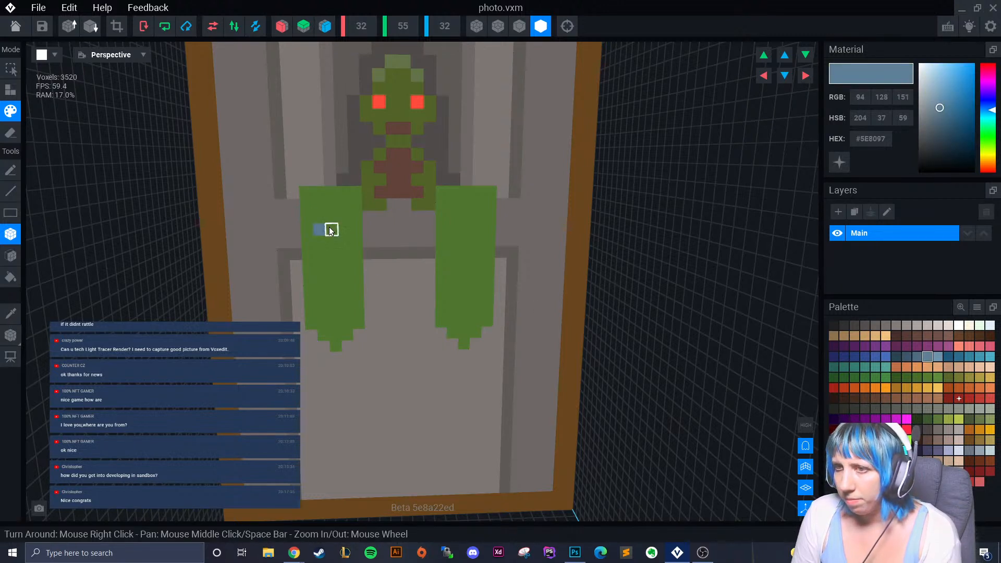
left_click(327, 221)
left_click(338, 231)
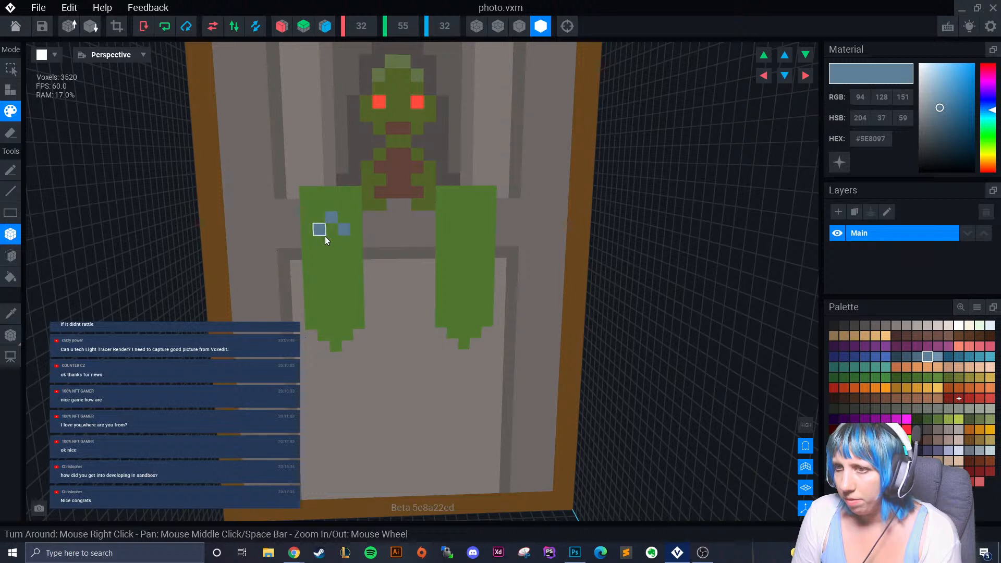
left_click(342, 240)
left_click(330, 243)
left_click(323, 252)
left_click(324, 265)
left_click(332, 277)
left_click(345, 278)
left_click(345, 288)
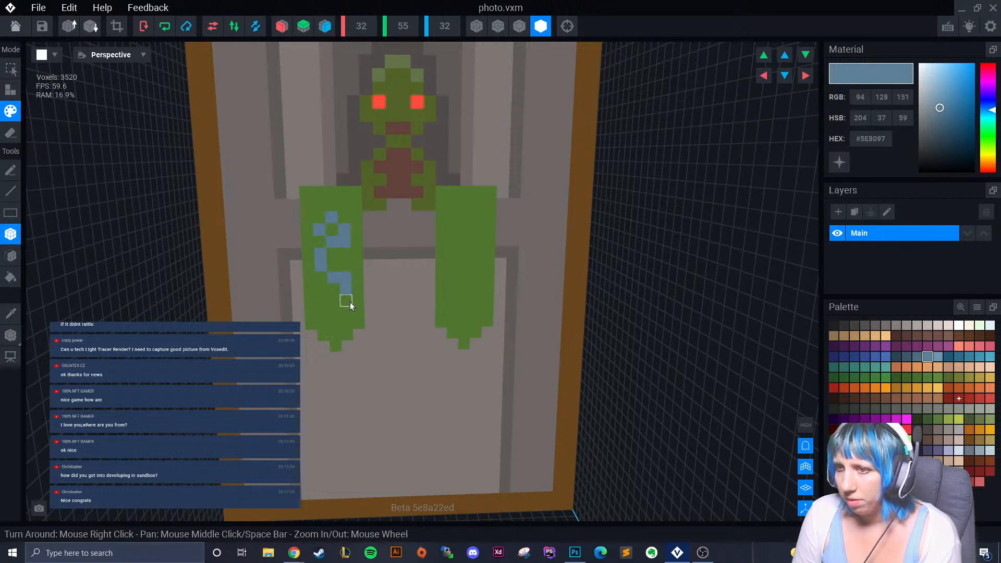
left_click(333, 267)
left_click(327, 289)
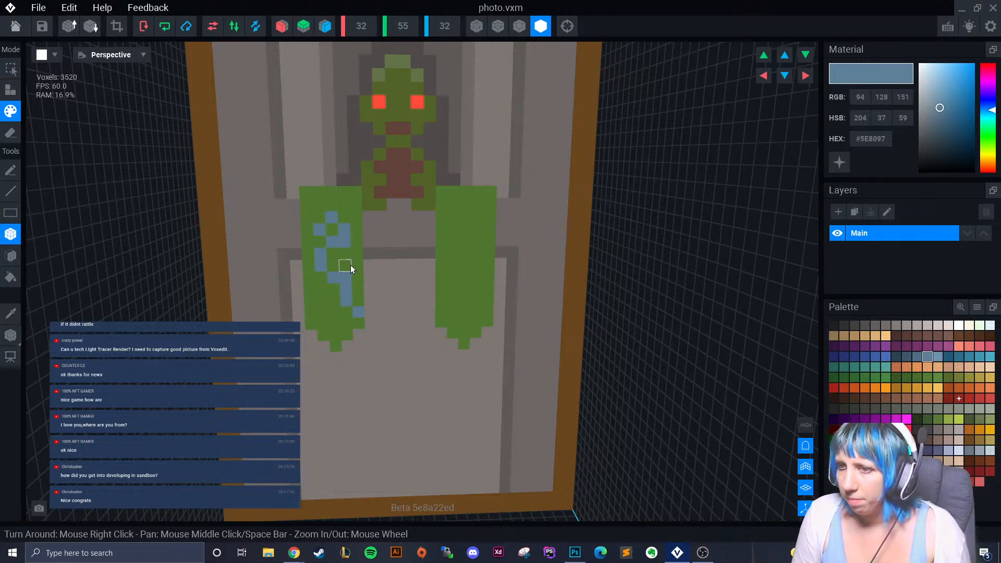
left_click(348, 265)
left_click(322, 289)
Try darker blue-grey (#3D576A) and teal blue (#36839F) on the upper part of the left banner's emblem.
scroll(355, 353, "down", 2)
scroll(358, 342, "up", 3)
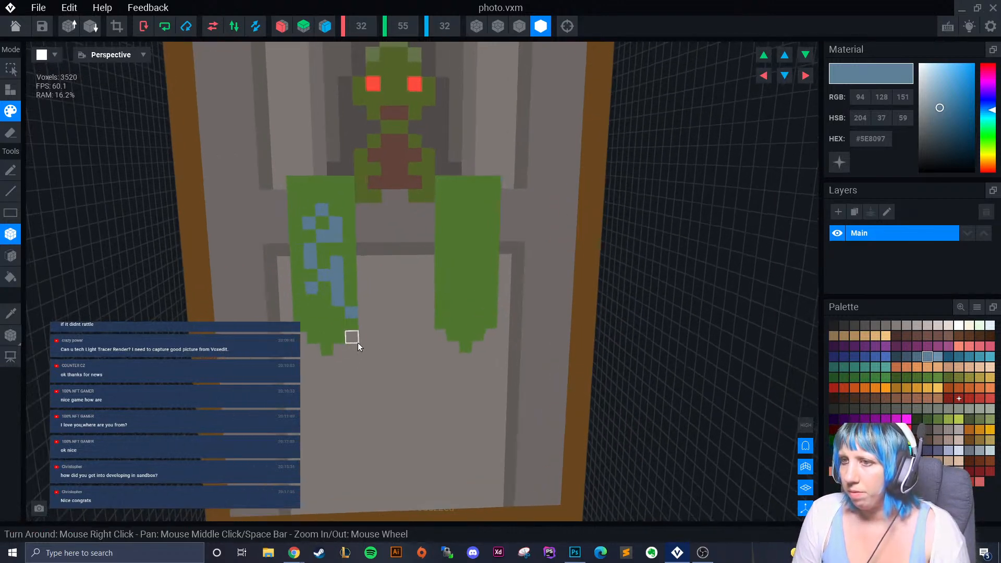
scroll(358, 342, "up", 2)
left_click(907, 357)
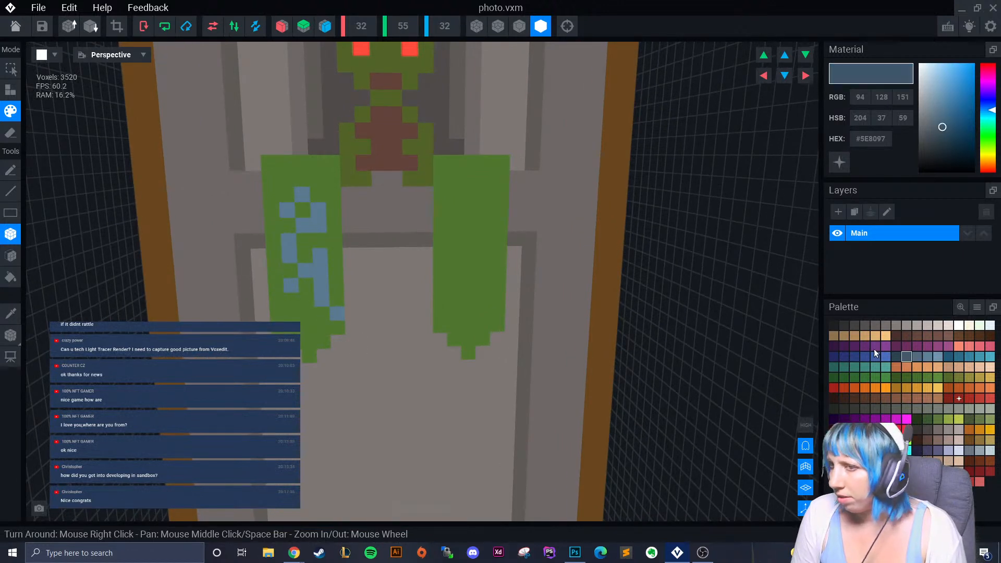
left_click(290, 212)
left_click(299, 198)
left_click(316, 210)
left_click(315, 223)
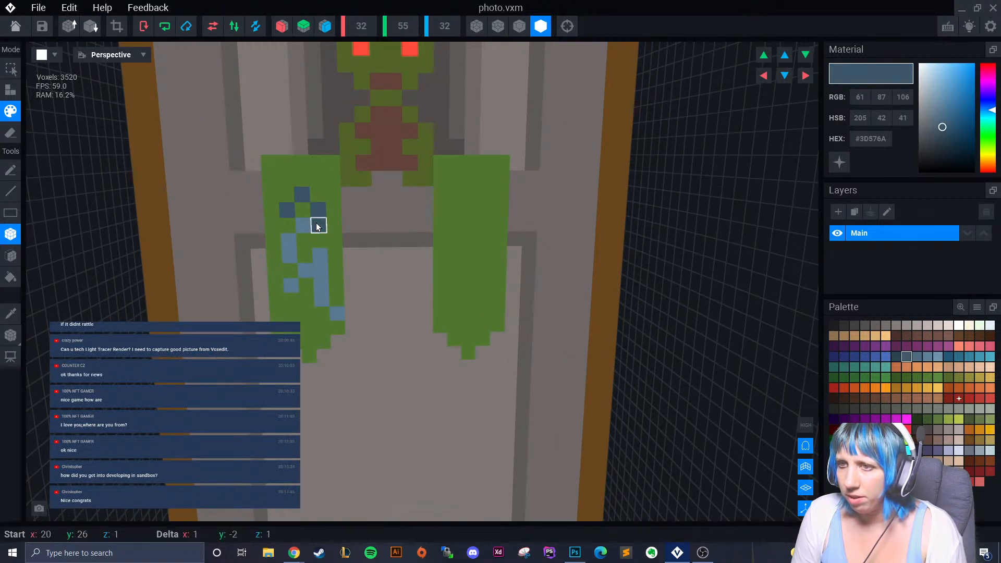
left_click(969, 356)
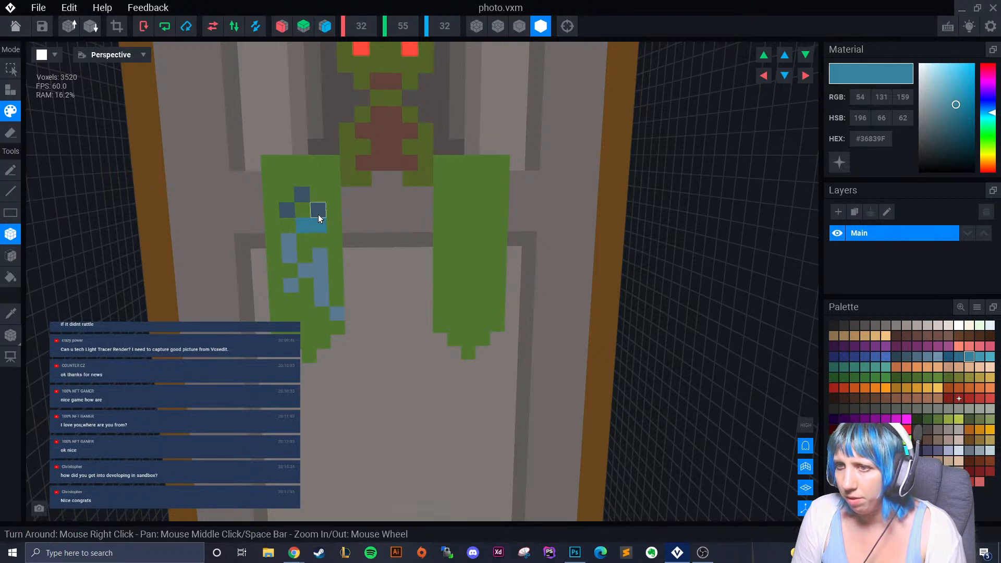
left_click_drag(289, 241, 292, 256)
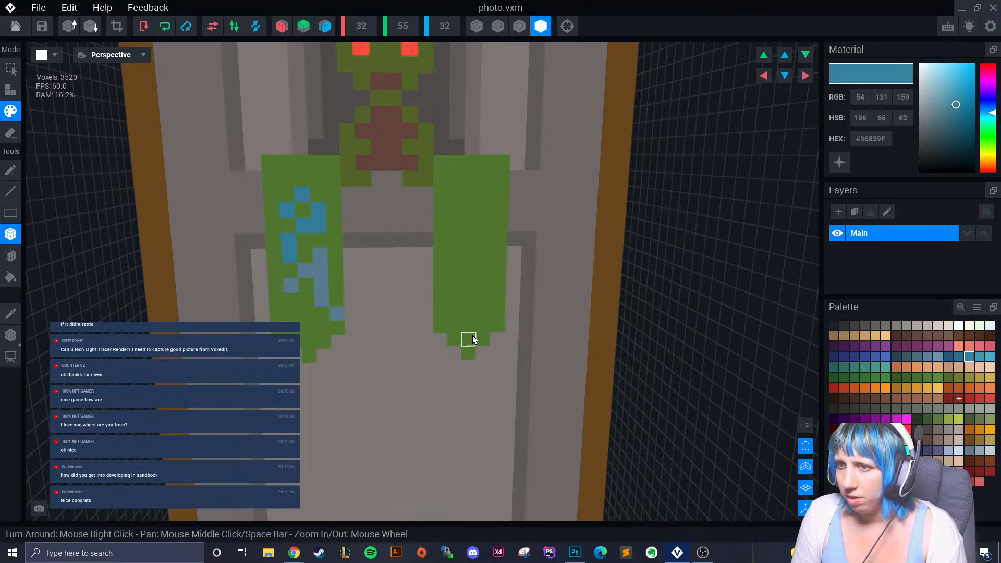
Recolour the whole emblem on the left banner to dark blue-grey #3D576A.
scroll(459, 349, "down", 3)
scroll(740, 346, "up", 1)
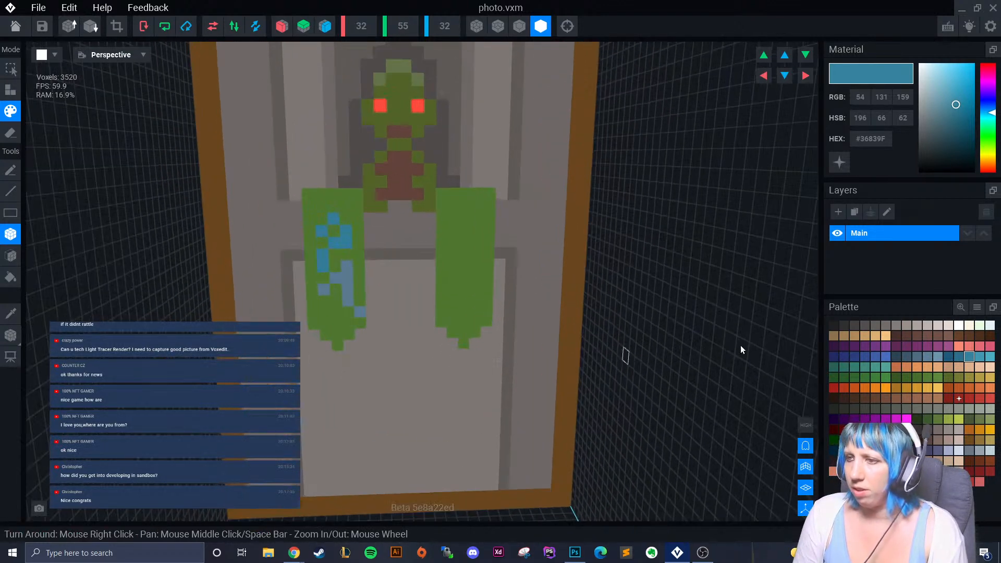
left_click(906, 357)
left_click(320, 233)
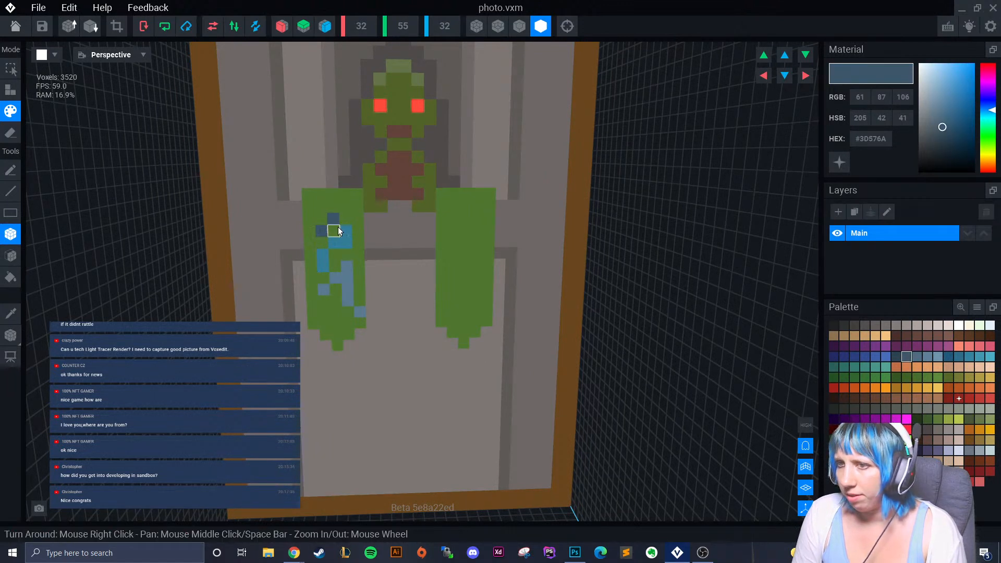
left_click(343, 233)
mouse_move(342, 239)
left_mouse_down()
mouse_move(324, 256)
mouse_move(361, 311)
left_mouse_up()
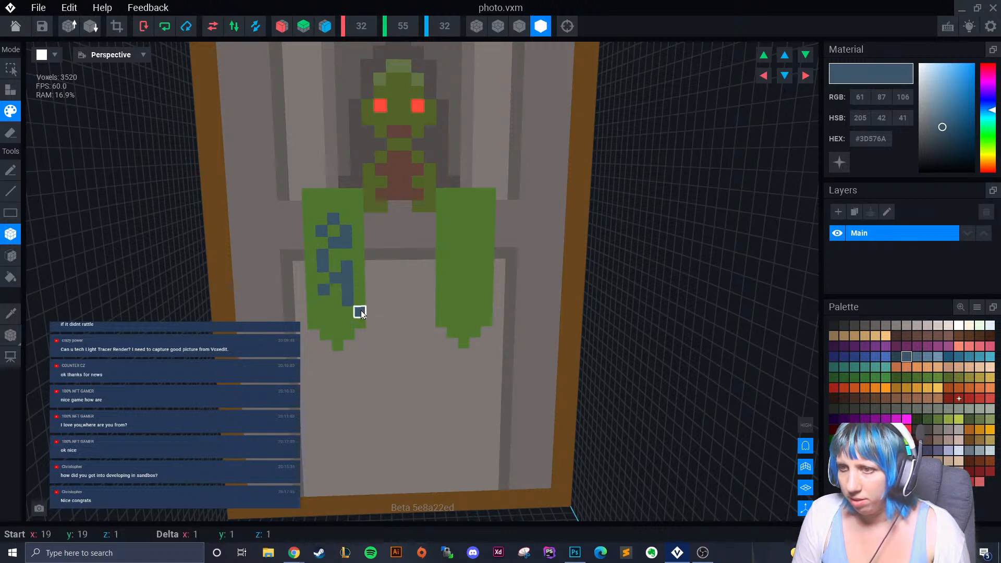
Paint a mirrored copy of the dark blue-grey emblem on the right banner.
left_click(442, 310)
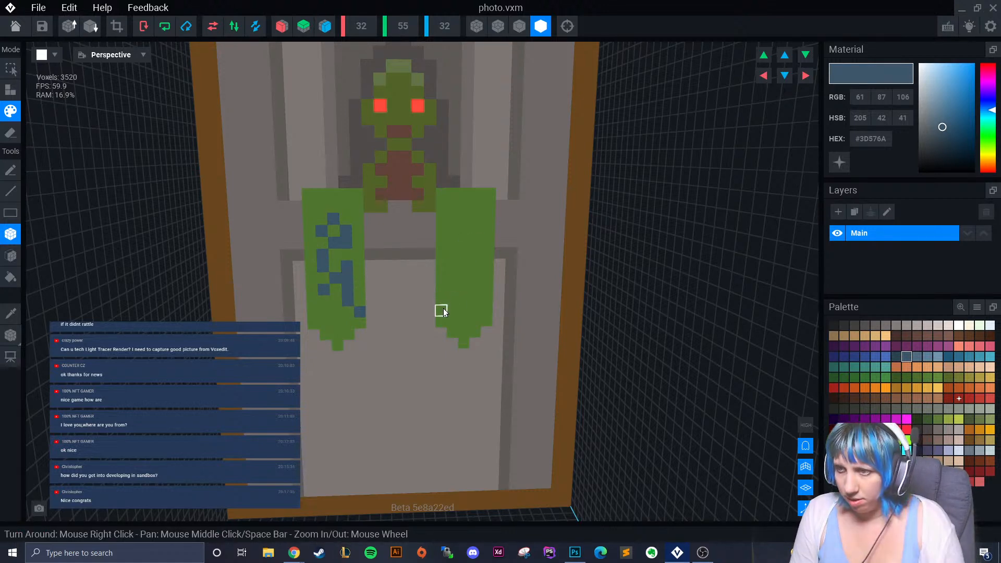
left_click_drag(455, 302, 456, 269)
left_click(463, 276)
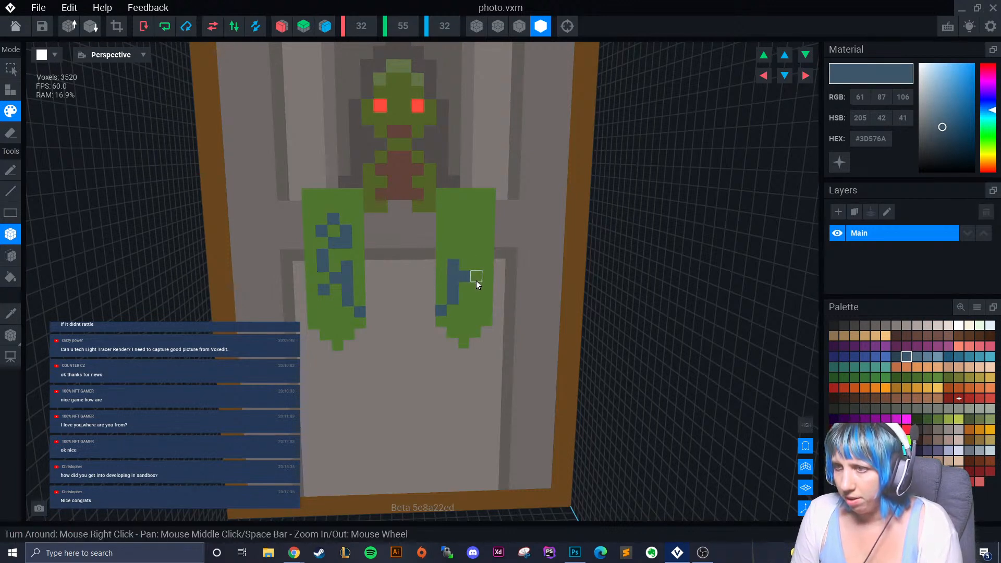
left_click(477, 286)
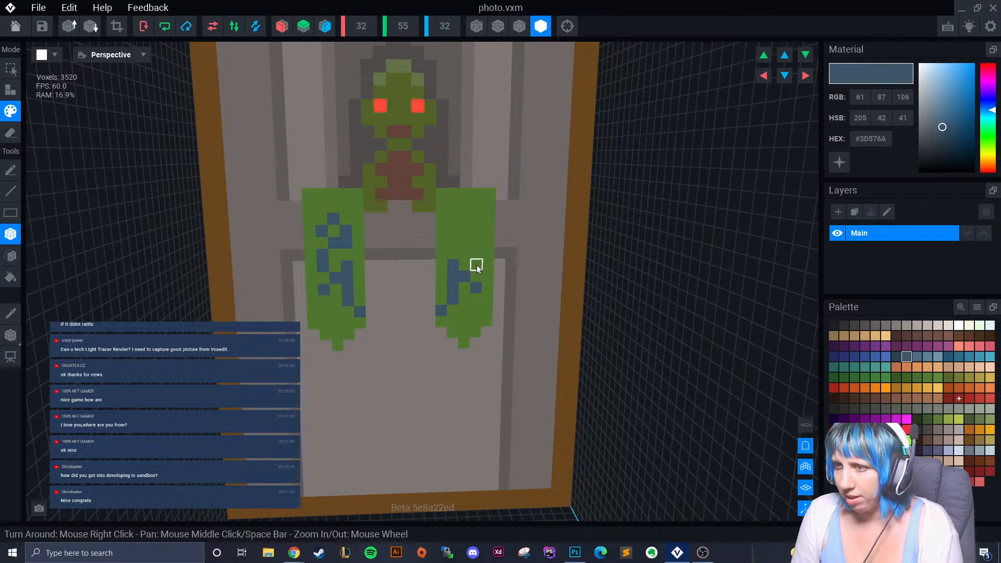
left_click_drag(475, 267, 487, 241)
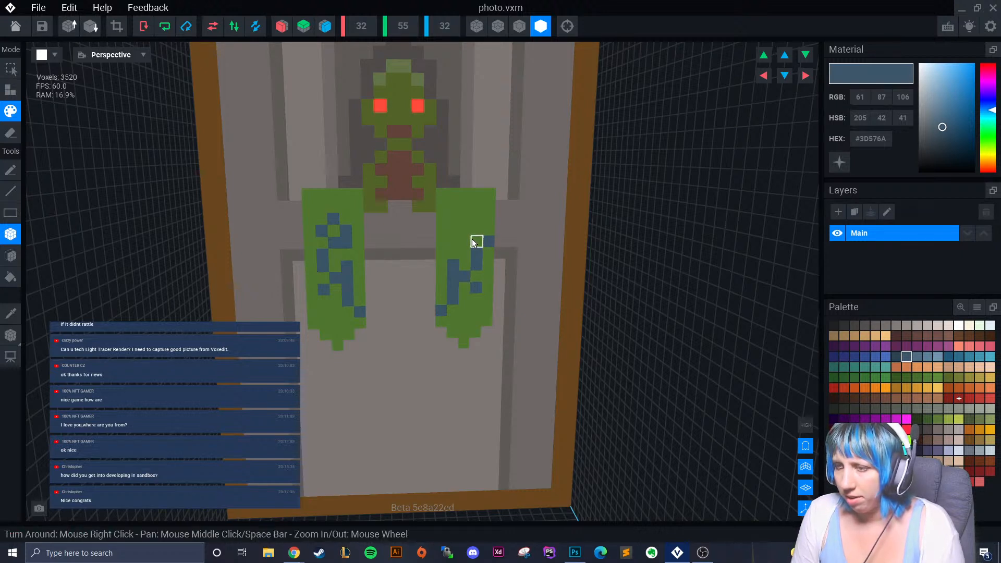
left_click(459, 239)
left_click(458, 230)
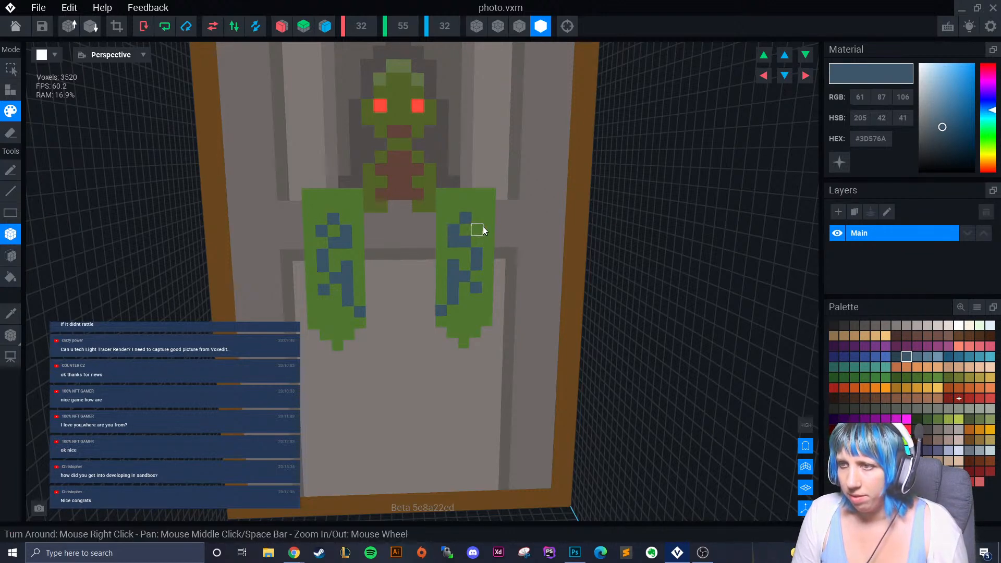
Add one darker green (#486E2C) voxel beside the outer top corner of each banner.
scroll(483, 368, "down", 3)
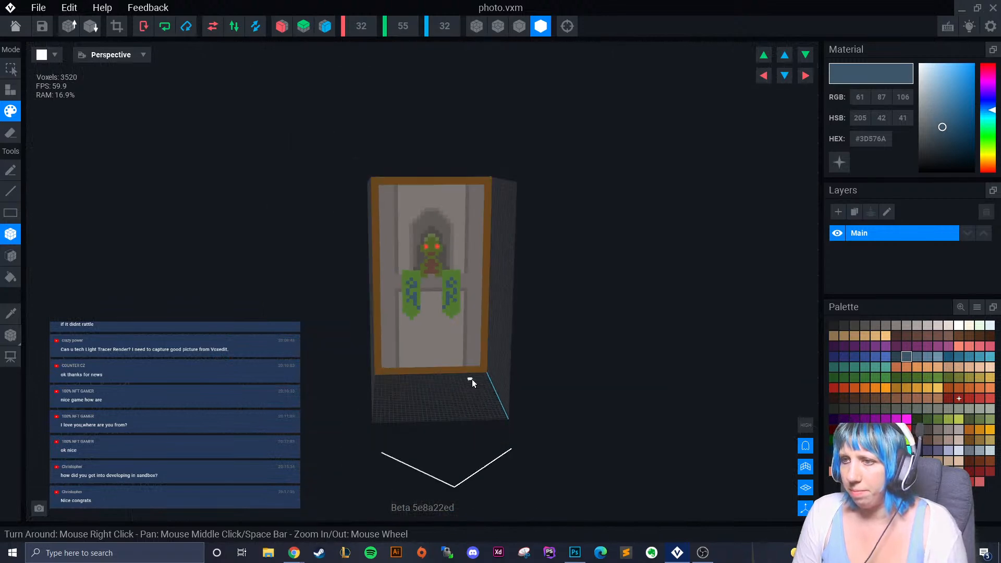
scroll(471, 371, "up", 5)
left_click(12, 313)
left_click(368, 239)
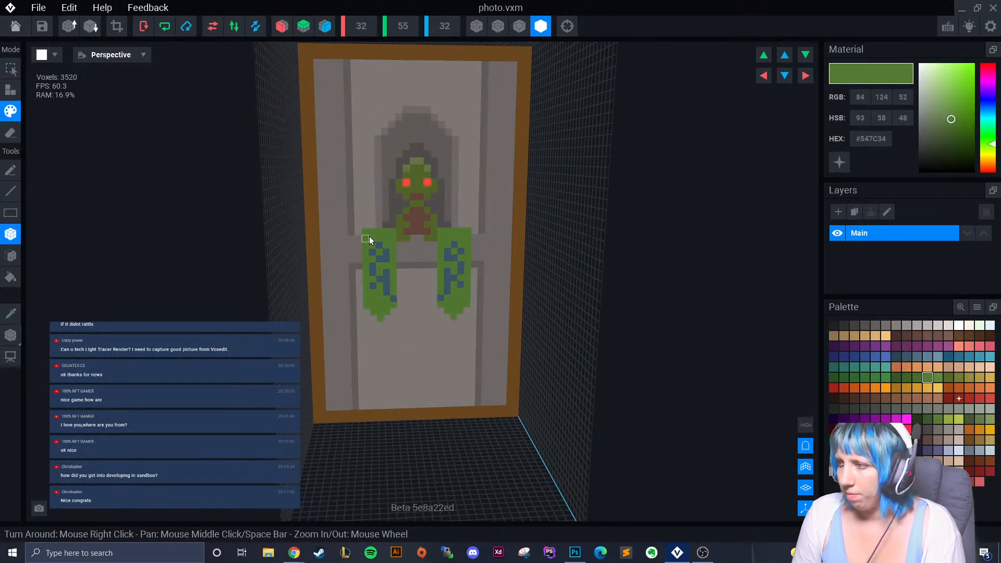
left_click(916, 377)
scroll(333, 266, "up", 4)
right_click_drag(369, 235, 375, 218)
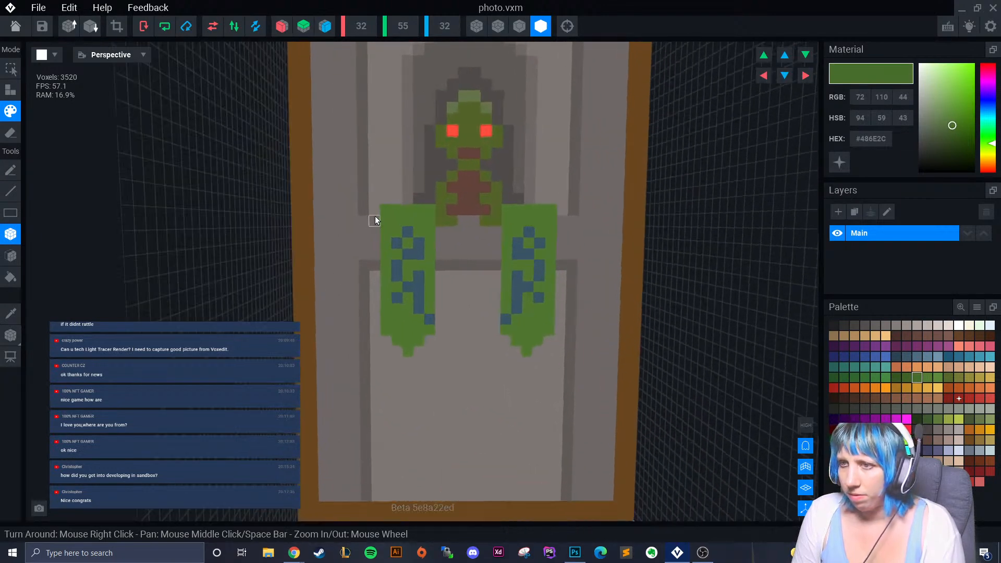
left_click(374, 210)
left_click(560, 213)
right_click_drag(532, 240, 530, 242)
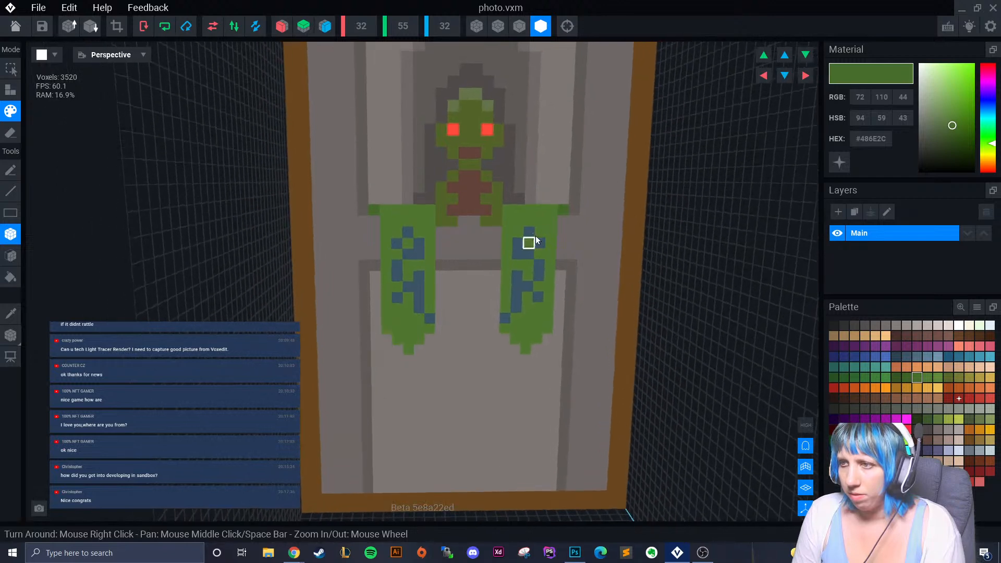
Try extending the top of both banners upward by one row in the banner green.
left_click(11, 313)
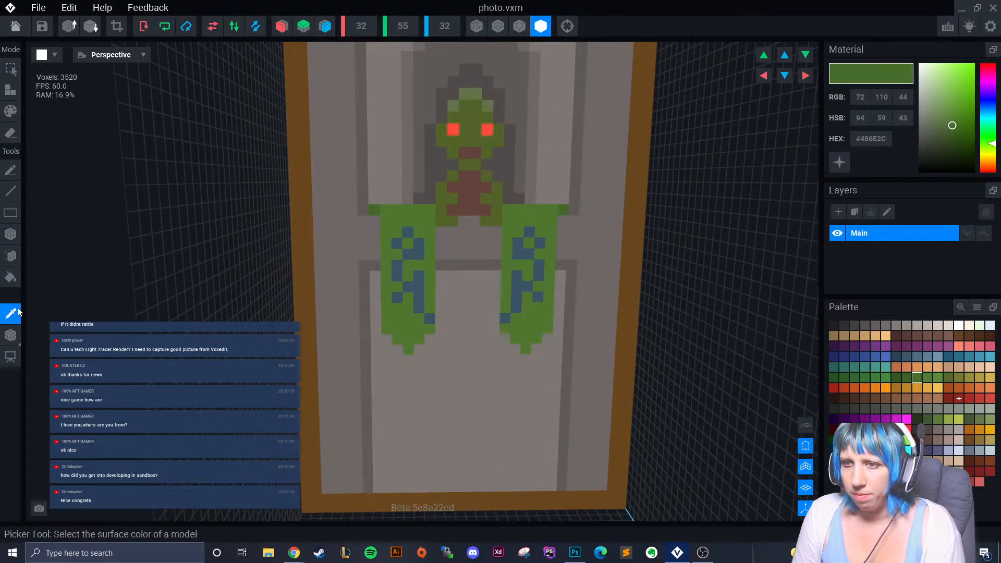
left_click(410, 213)
left_click_drag(389, 203, 429, 201)
left_click_drag(552, 200, 508, 201)
Try a dark green (#486E2C) strip along the top of the left banner.
left_click(10, 313)
left_click(376, 215)
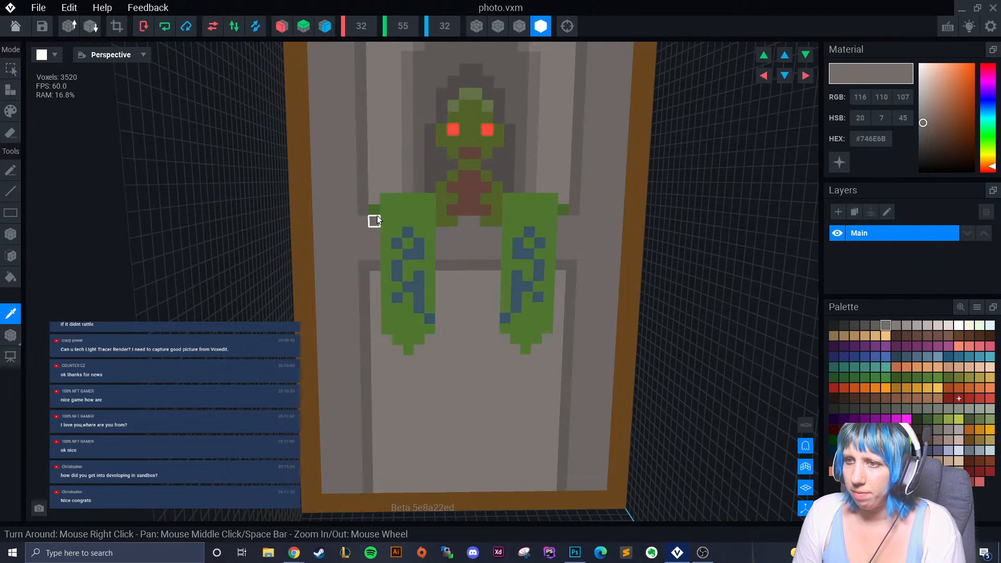
left_click(374, 201)
left_click_drag(387, 190, 423, 189)
scroll(438, 318, "down", 3)
scroll(439, 318, "down", 1)
scroll(495, 302, "up", 5)
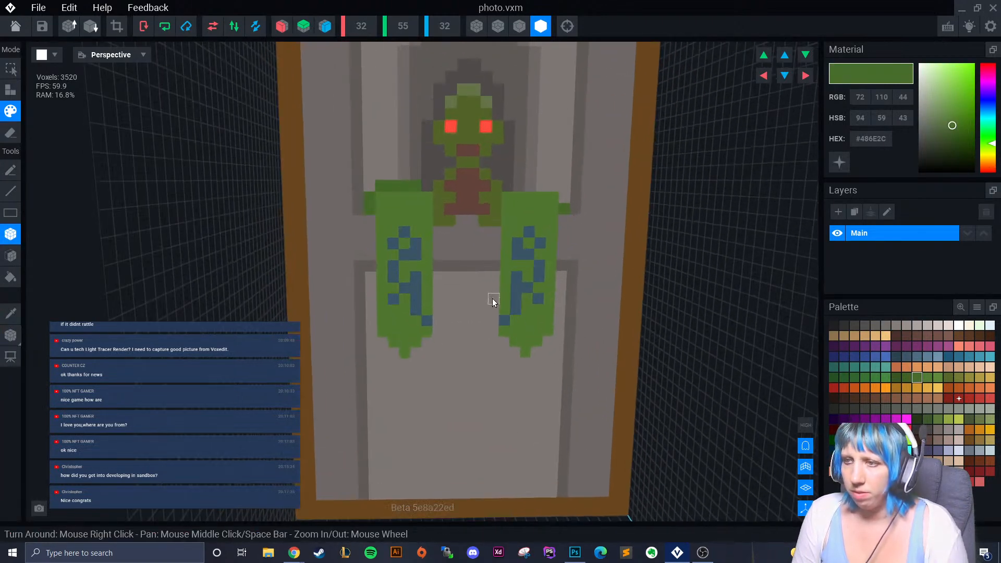
mouse_move(395, 193)
left_mouse_down()
mouse_move(432, 194)
mouse_move(386, 196)
mouse_move(405, 197)
left_mouse_up()
Undo the latest changes to the tops of the banners.
key("ctrl+z")
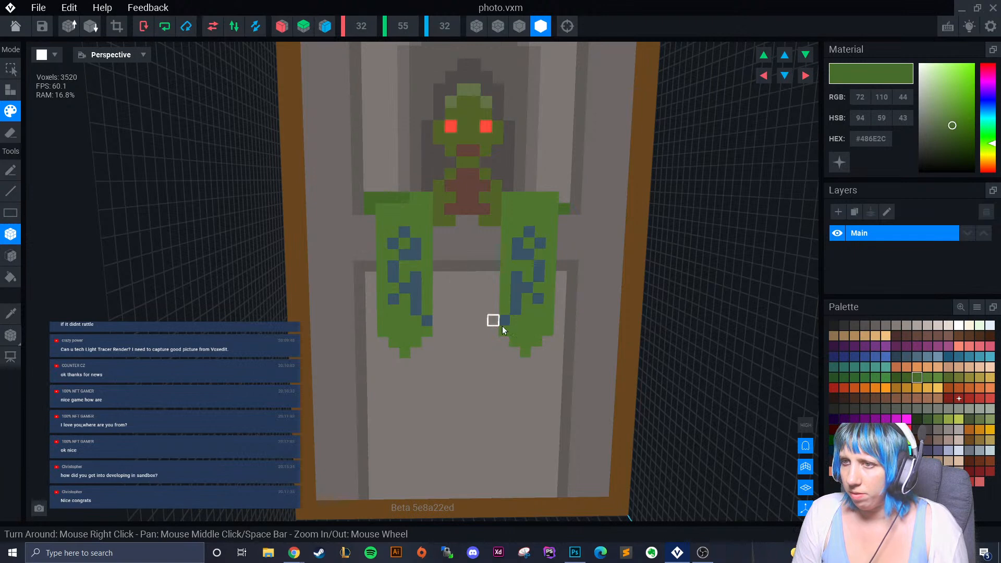
key("ctrl+z")
key("ctrl+z")
key("ctrl+z")
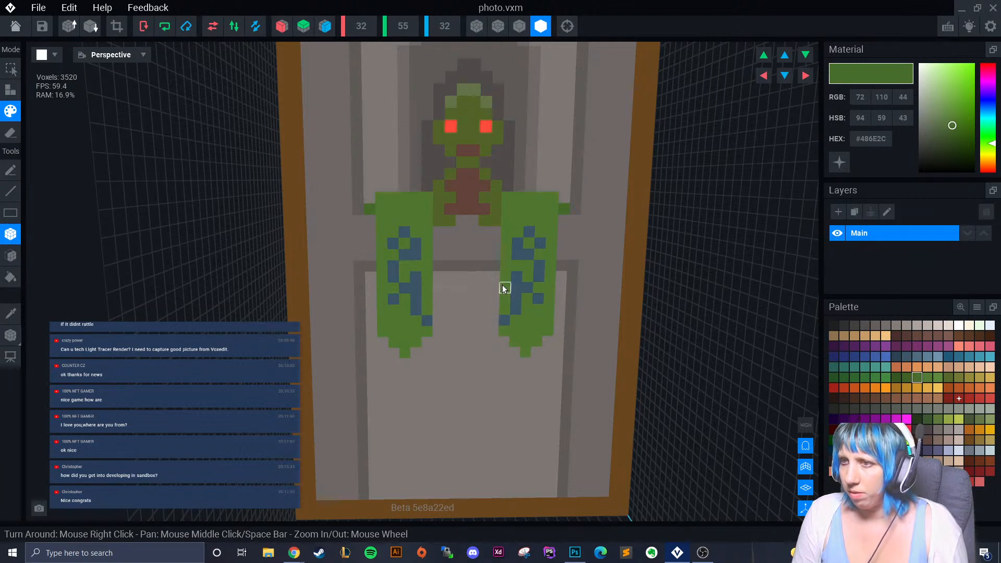
Try widening the left banner along its inner edge in green #547C34.
scroll(477, 302, "down", 1)
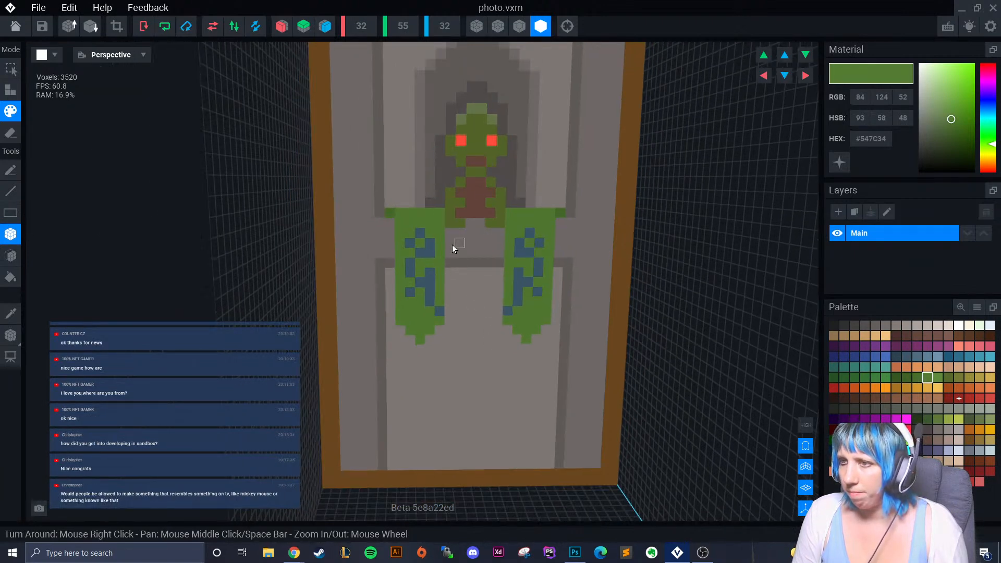
left_click_drag(449, 233, 447, 245)
left_click_drag(450, 316, 451, 317)
key("ctrl+z")
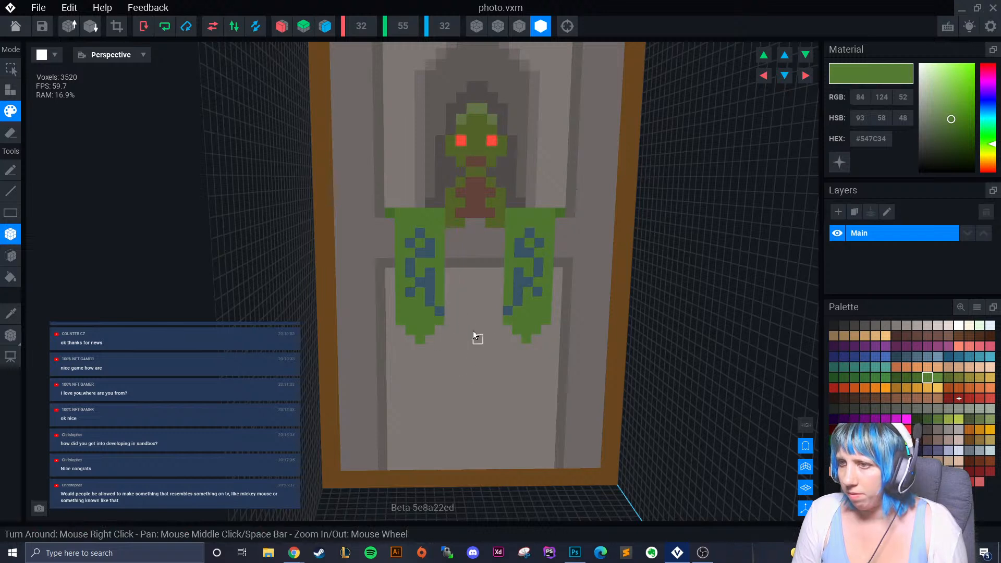
Paint a dark green (#486E2C) border along the left banner's pointed lower end and inner edge.
left_click(11, 314)
left_click(387, 215)
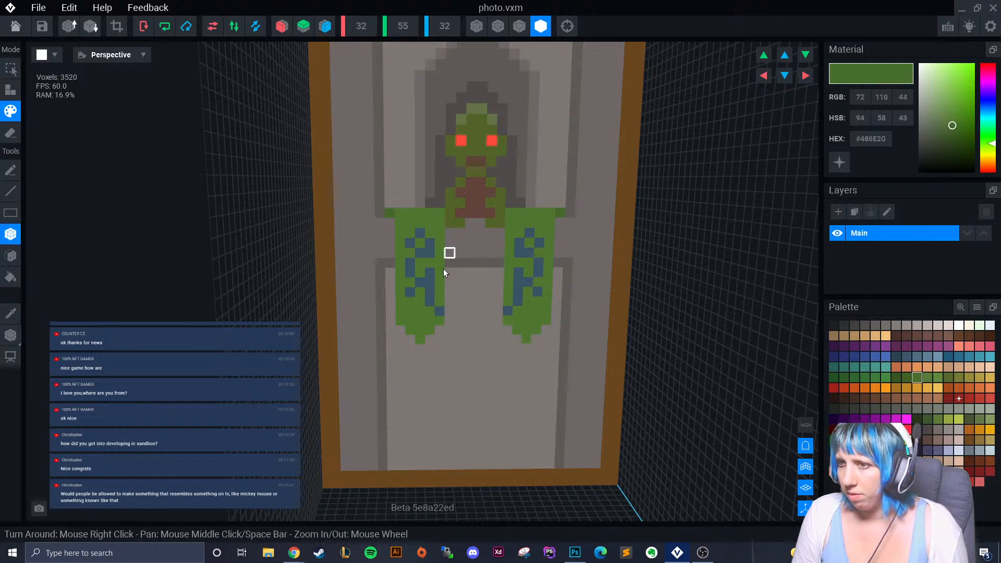
left_click(423, 348)
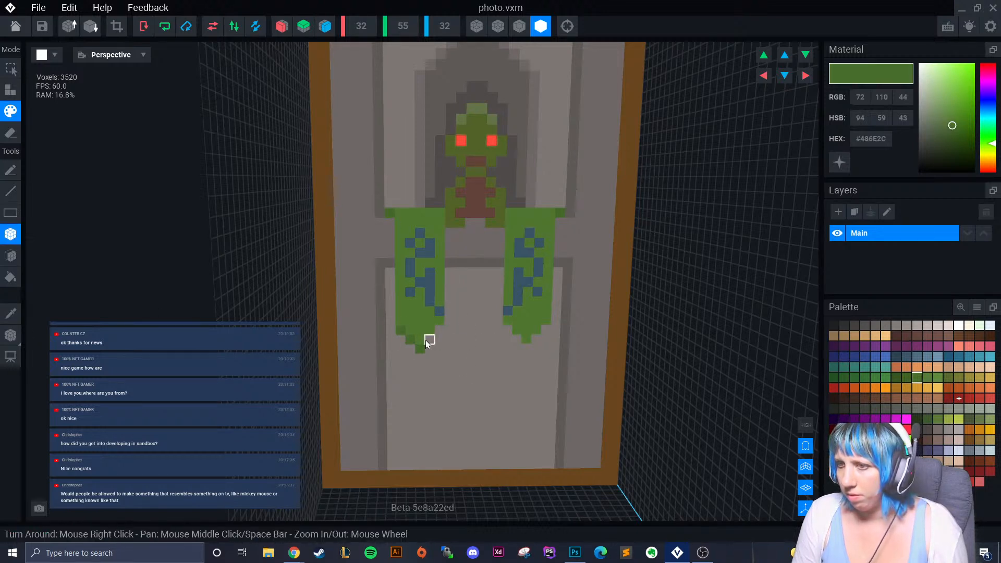
left_click(449, 320)
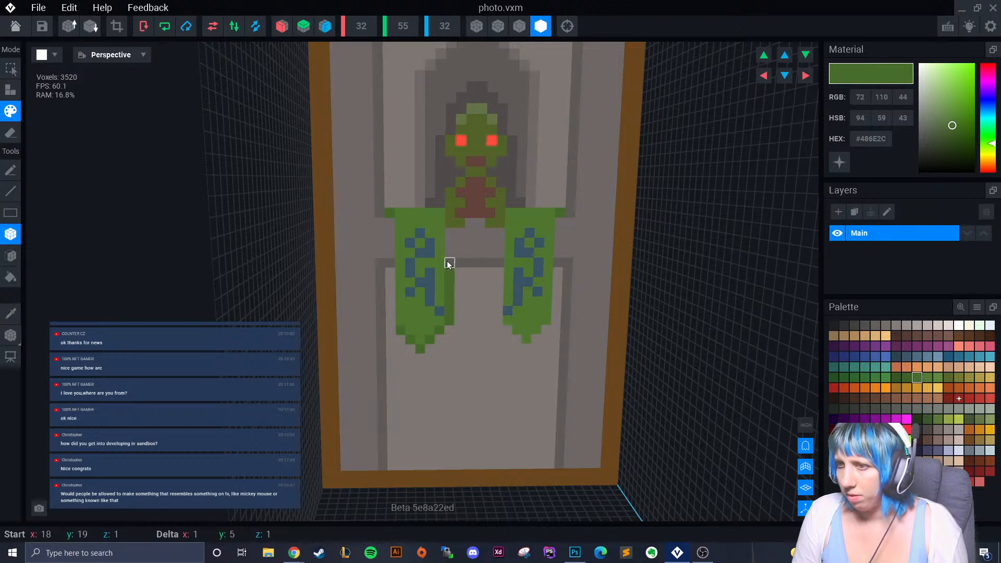
scroll(486, 392, "down", 3)
scroll(512, 364, "up", 3)
Paint a matching dark green border along the right banner's inner edge and pointed lower end.
left_click_drag(502, 231, 508, 324)
left_click(526, 347)
left_click(535, 335)
left_click(546, 325)
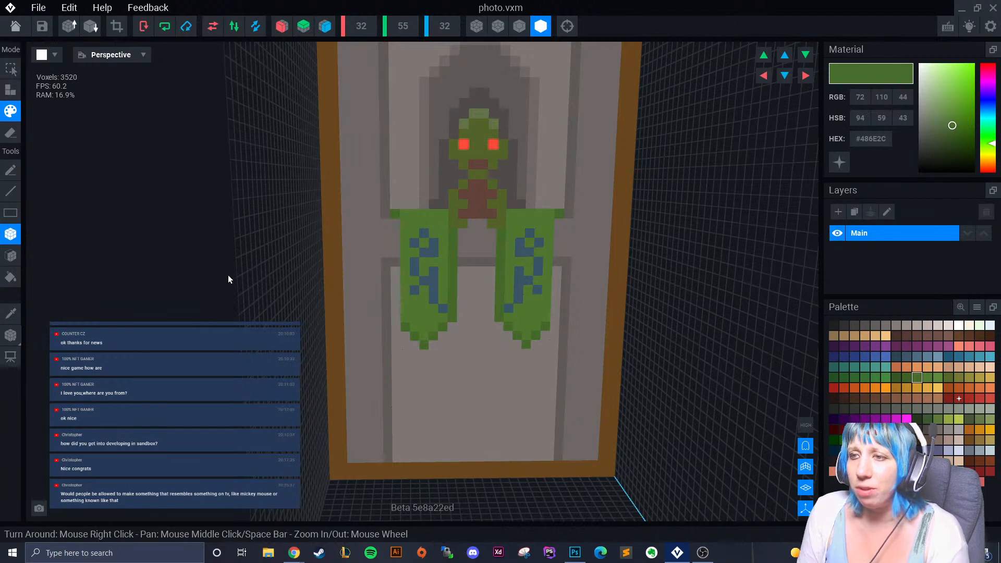
Try a dark green strip down the left banner's outer edge and undo it.
left_click_drag(399, 224, 396, 316)
scroll(547, 340, "down", 2)
scroll(527, 360, "up", 3)
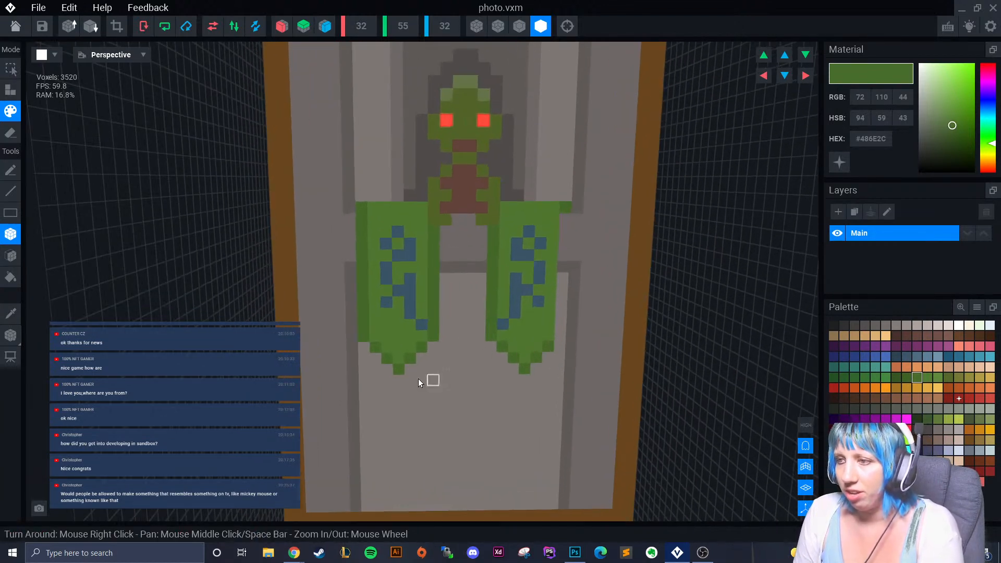
key("ctrl+z")
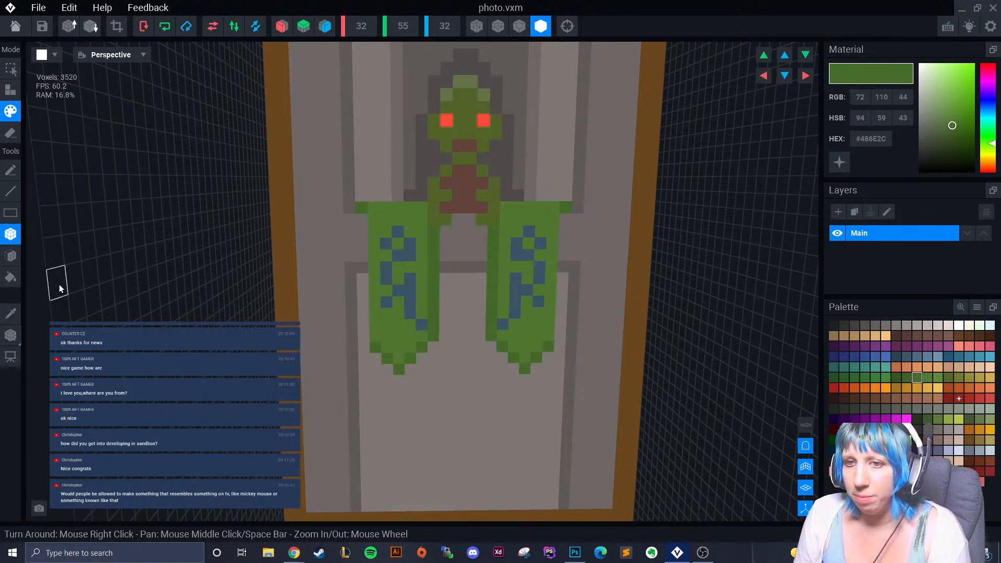
Recolour the lower wall panel's side and upper outlines to dark grey #534F4E.
left_click(10, 313)
left_click(334, 243)
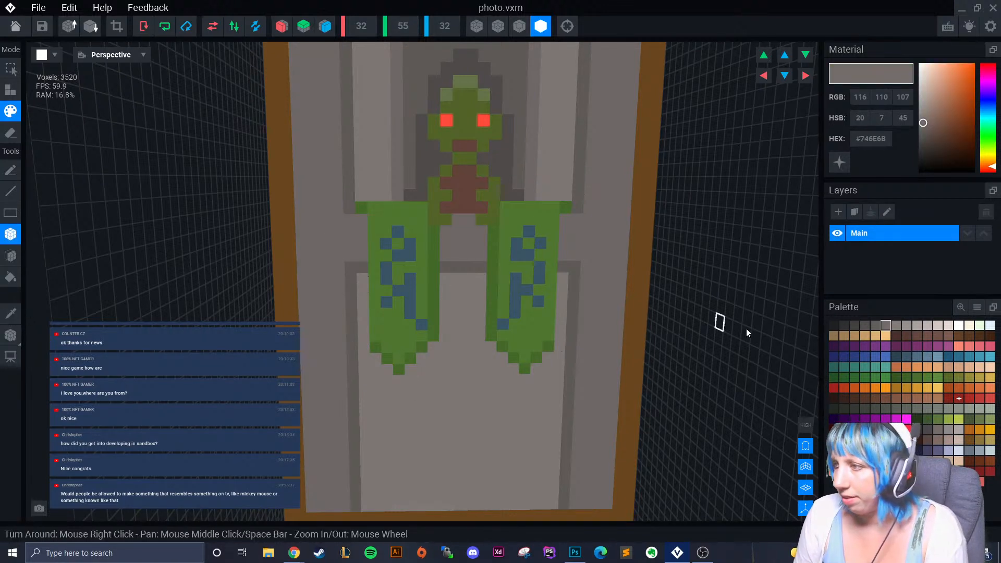
left_click(875, 326)
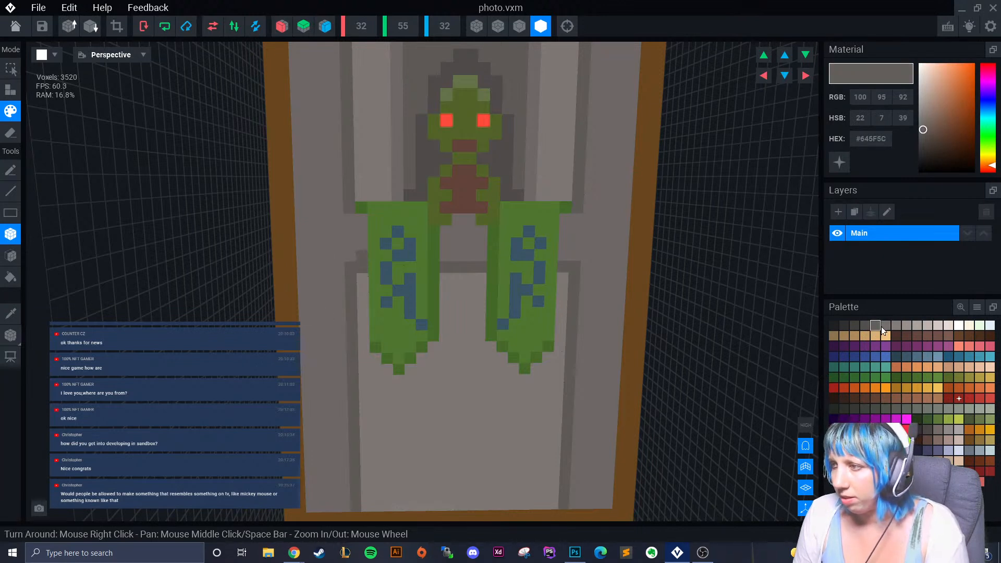
left_click(865, 326)
left_click_drag(357, 271, 353, 492)
left_click_drag(446, 270, 485, 266)
left_click_drag(567, 268, 560, 504)
Shade the narrow wall areas beside the banners, above the lower panel, with grey #645F5C.
left_click(11, 313)
left_click(350, 207)
left_click_drag(362, 222, 362, 254)
mouse_move(446, 231)
left_mouse_down()
mouse_move(446, 254)
mouse_move(485, 255)
left_mouse_up()
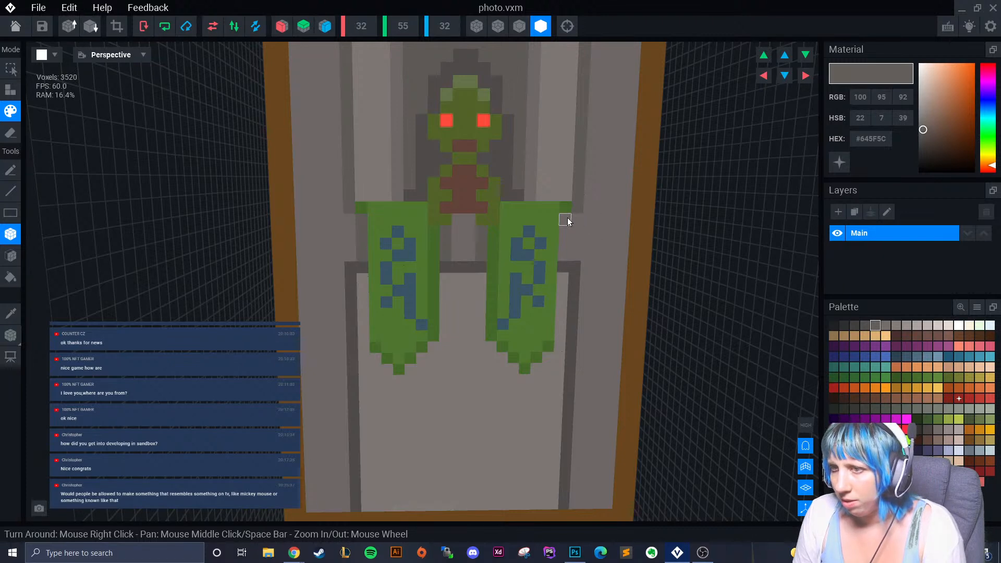
Scatter irregular grey (#746E6B) stone texture patches across the lower wall panel with the pencil.
scroll(480, 358, "down", 10)
scroll(509, 321, "up", 10)
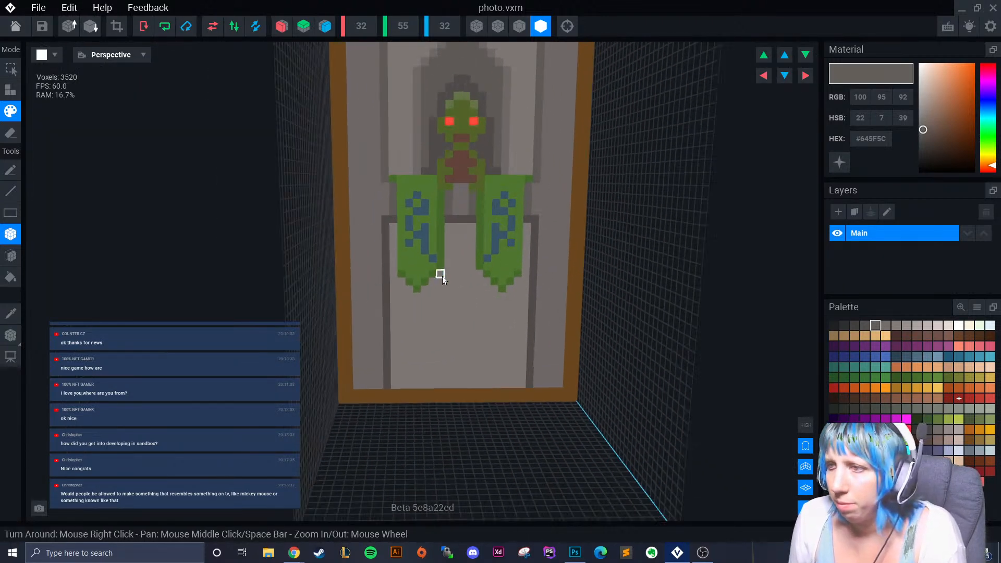
scroll(441, 276, "up", 2)
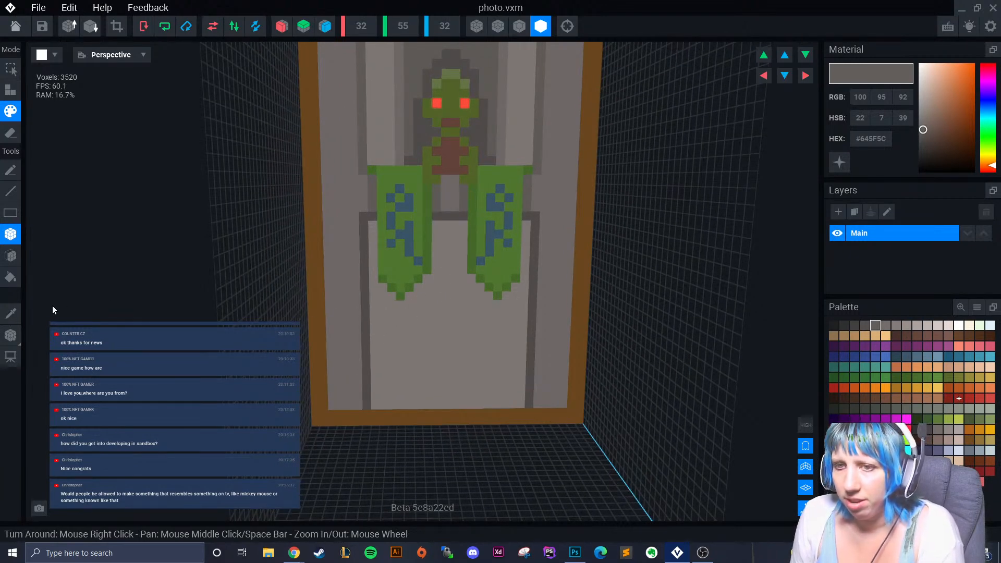
left_click(11, 313)
left_click(540, 330)
left_click(451, 347)
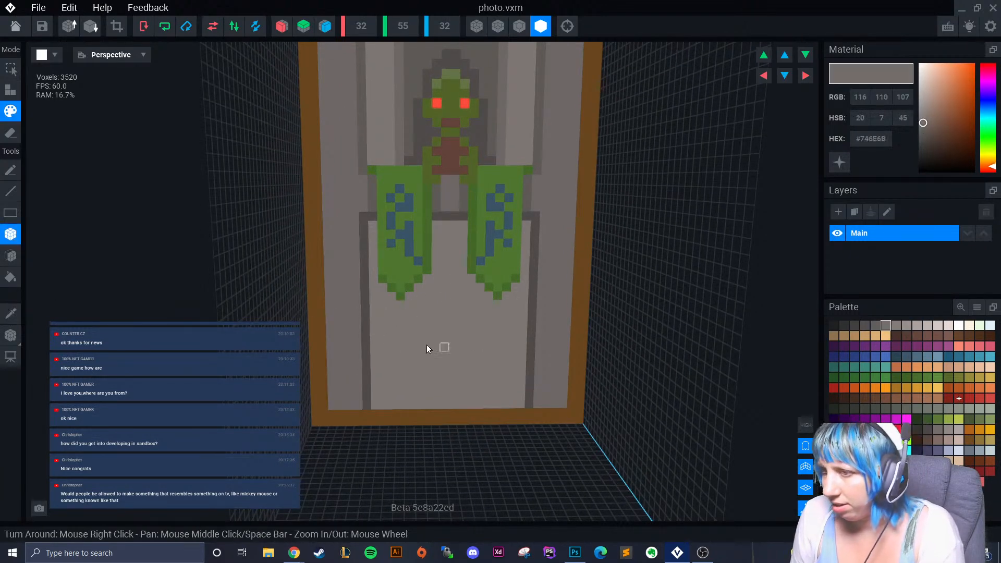
left_click(10, 170)
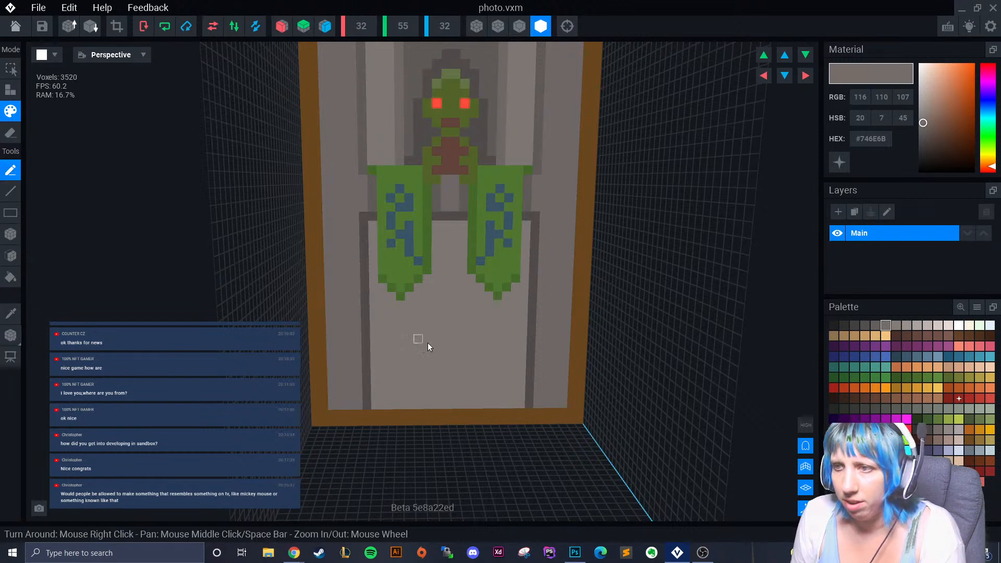
left_click_drag(399, 319, 427, 312)
left_click_drag(392, 347, 383, 356)
left_click_drag(409, 339, 417, 341)
mouse_move(458, 308)
left_mouse_down()
mouse_move(505, 314)
mouse_move(470, 356)
left_mouse_up()
mouse_move(453, 356)
left_mouse_down()
mouse_move(444, 364)
mouse_move(514, 355)
left_mouse_up()
mouse_move(453, 269)
left_mouse_down()
mouse_move(445, 286)
mouse_move(436, 260)
left_mouse_up()
left_click(453, 243)
left_click_drag(383, 372, 398, 381)
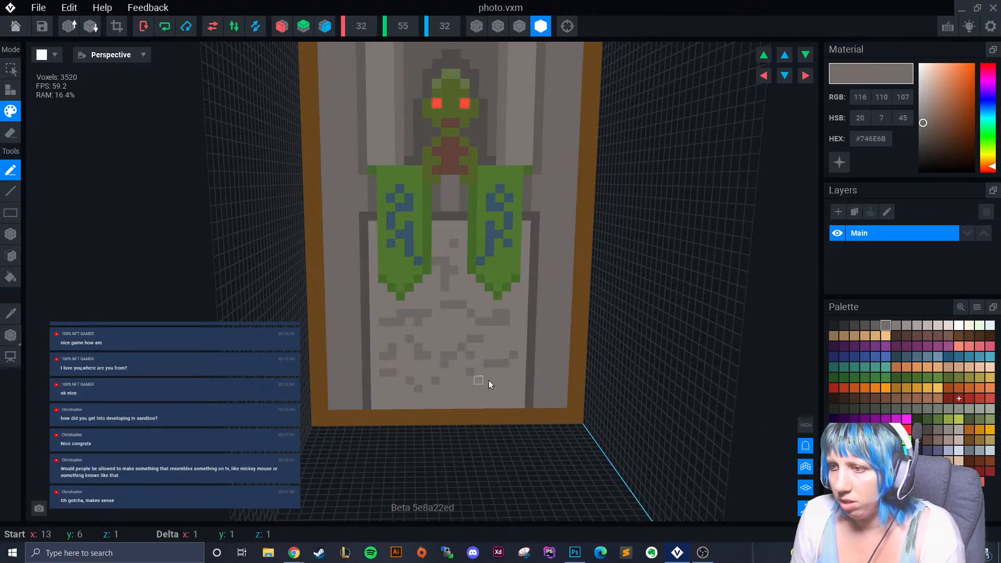
Scatter #746E6B stone patches around the arch and darker #645F5C patches above and to the right of it.
scroll(456, 375, "down", 3)
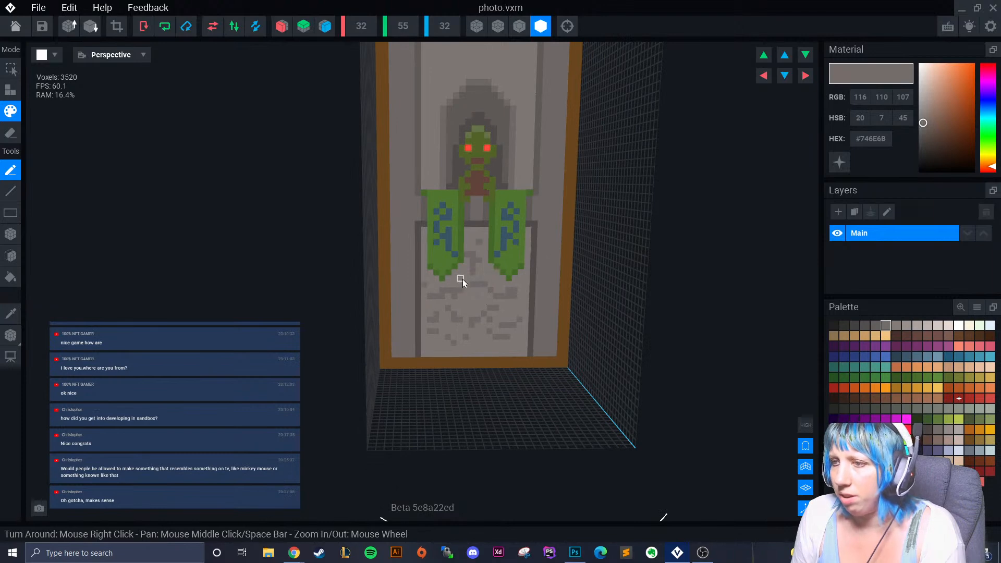
right_click_drag(463, 279, 484, 303)
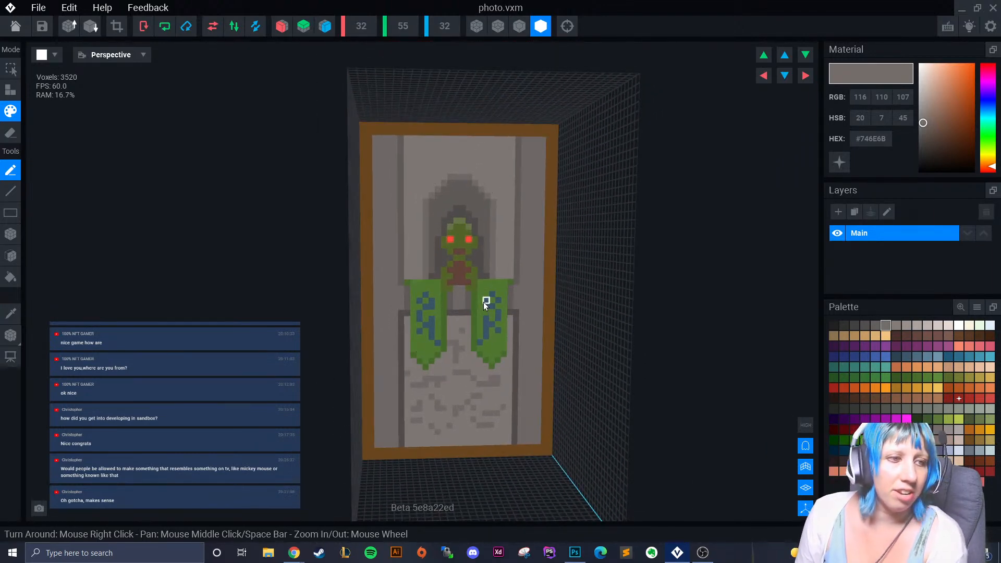
scroll(483, 301, "up", 1)
scroll(483, 302, "up", 1)
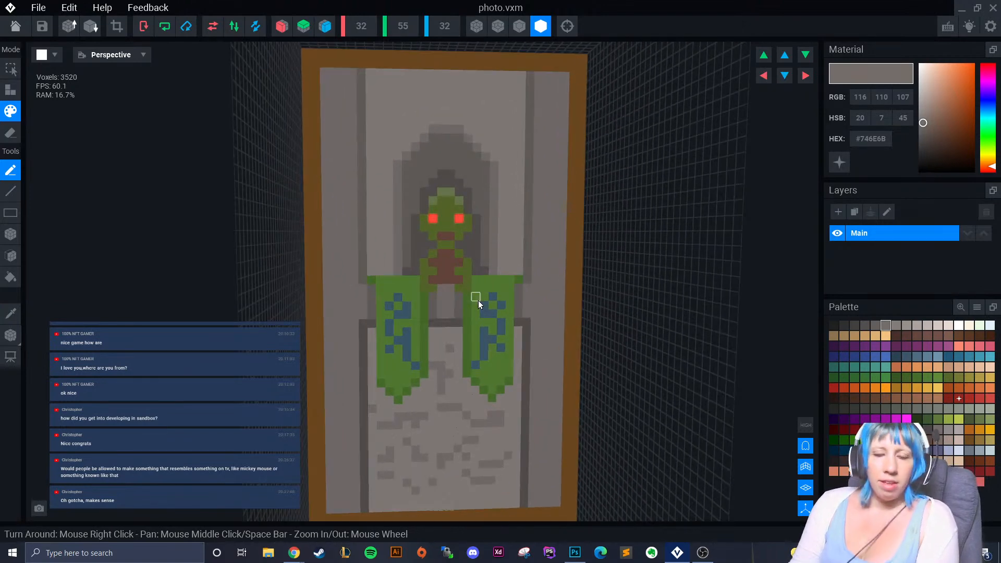
scroll(434, 316, "up", 1)
middle_click_drag(455, 235, 418, 324)
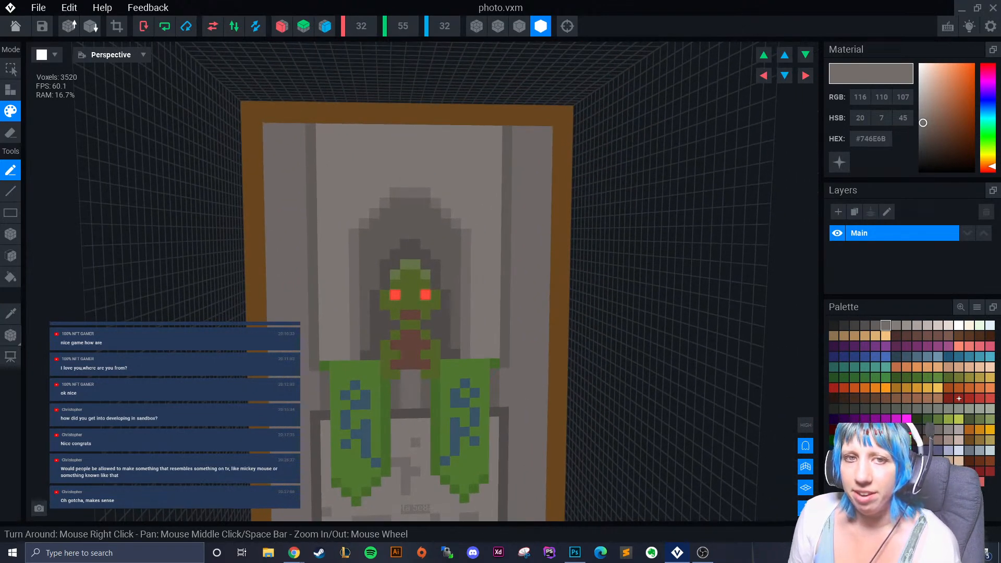
scroll(366, 303, "down", 2)
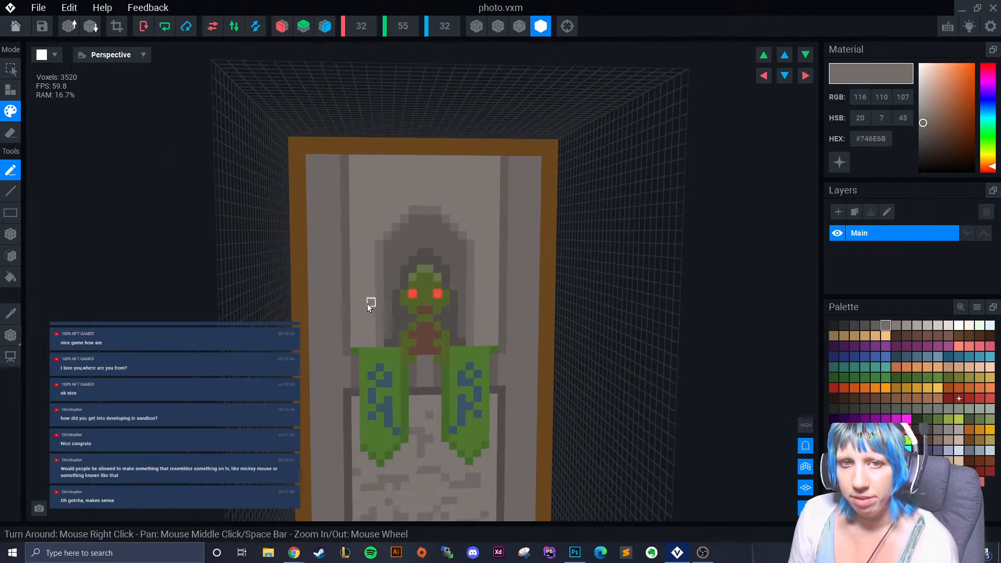
mouse_move(370, 315)
left_mouse_down()
mouse_move(363, 251)
mouse_move(396, 194)
mouse_move(431, 194)
left_mouse_up()
left_click(446, 194)
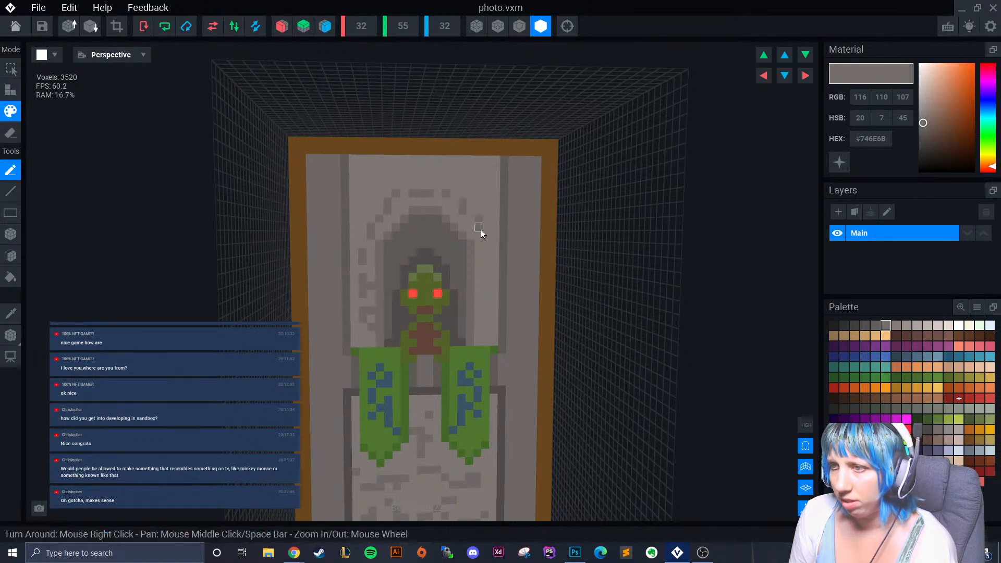
left_click(875, 325)
mouse_move(362, 176)
left_mouse_down()
mouse_move(406, 177)
mouse_move(484, 227)
mouse_move(487, 290)
left_mouse_up()
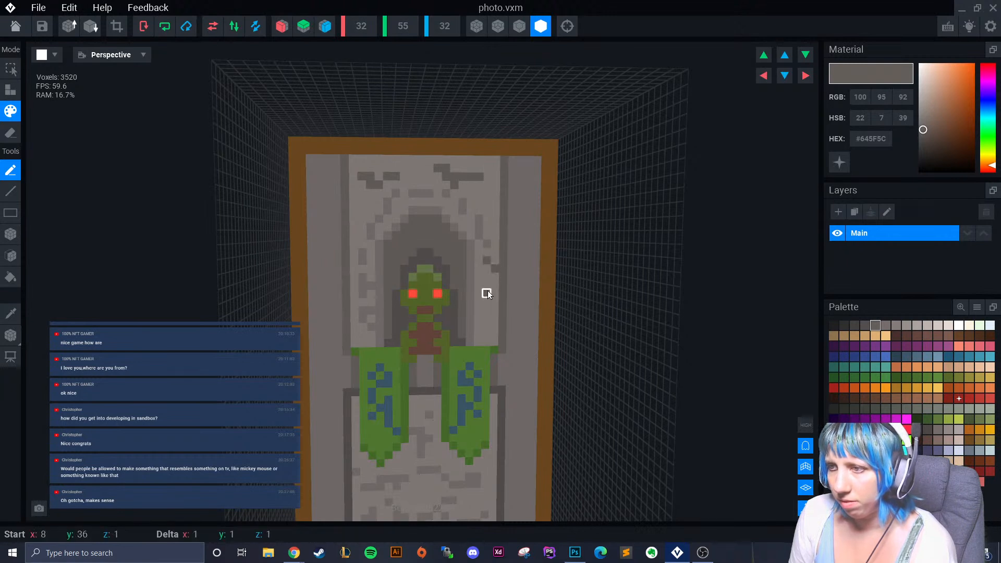
Recolour the two vertical outlines of the upper wall panel to dark grey #534F4E with the box tool.
left_click(10, 313)
mouse_move(344, 245)
left_mouse_down()
mouse_move(351, 166)
mouse_move(347, 344)
left_mouse_up()
key("ctrl+z")
left_click(10, 234)
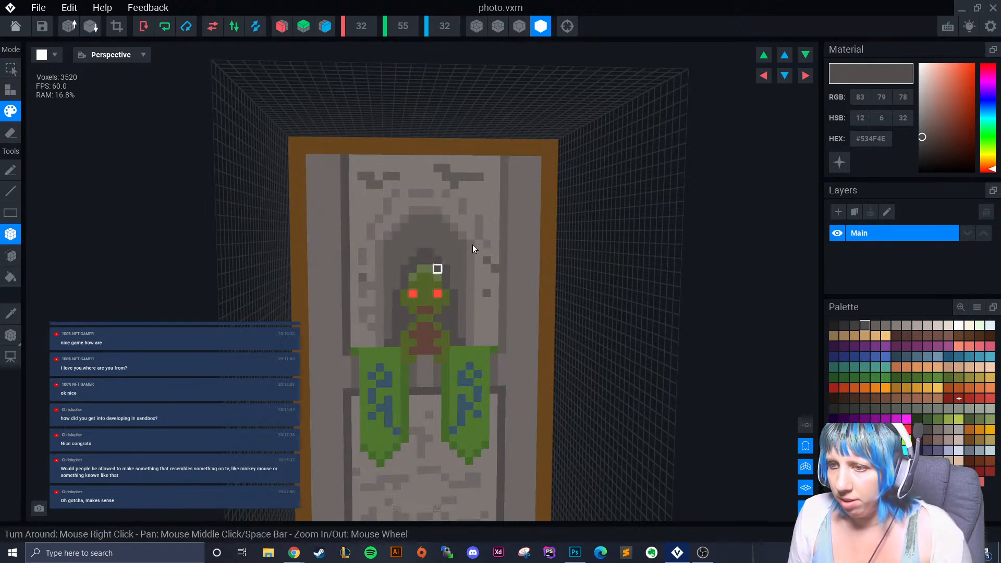
left_click_drag(503, 166, 501, 352)
scroll(493, 359, "down", 5)
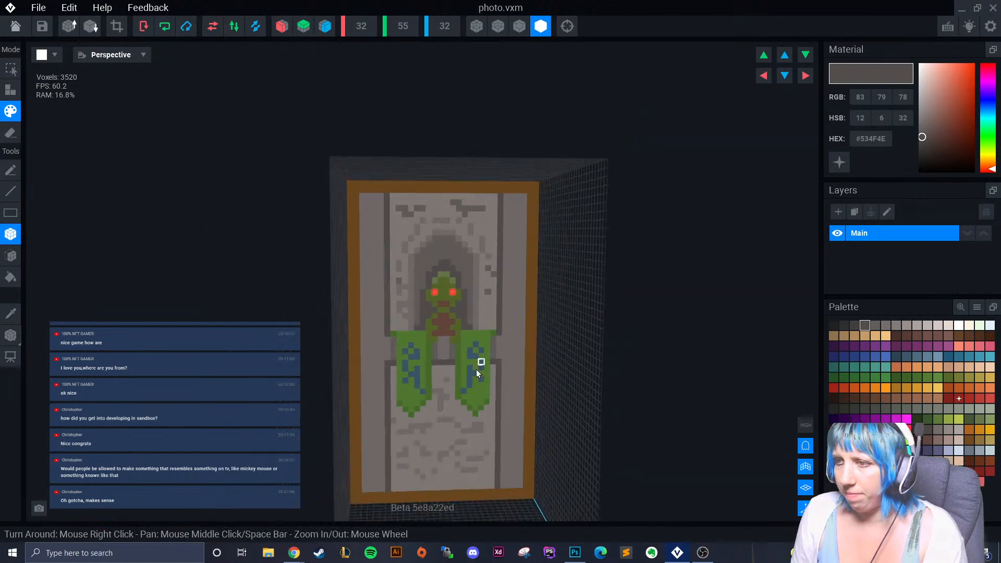
scroll(438, 417, "up", 3)
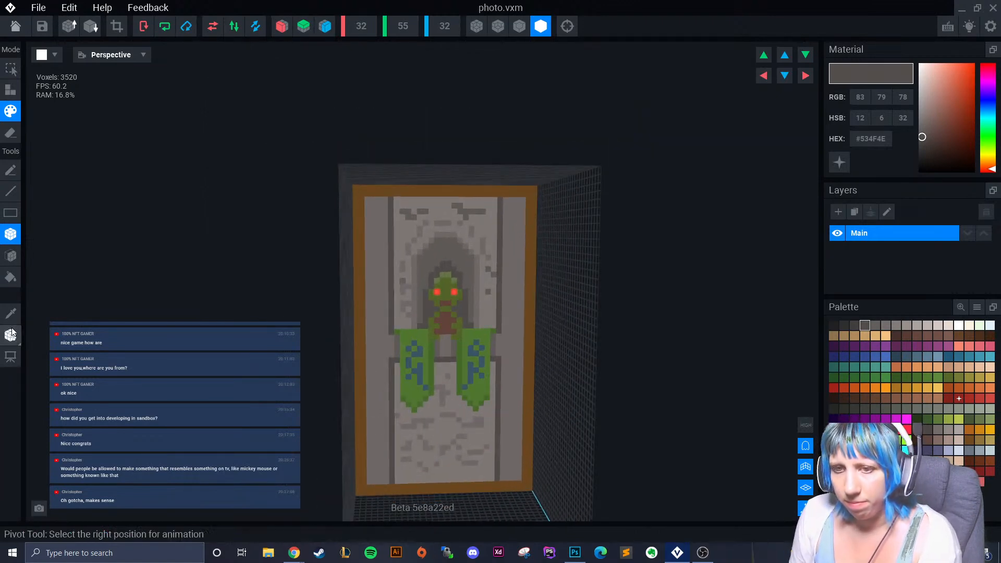
Paint darker grey #645F5C stone patches on the left side strip of the wall.
left_click(11, 313)
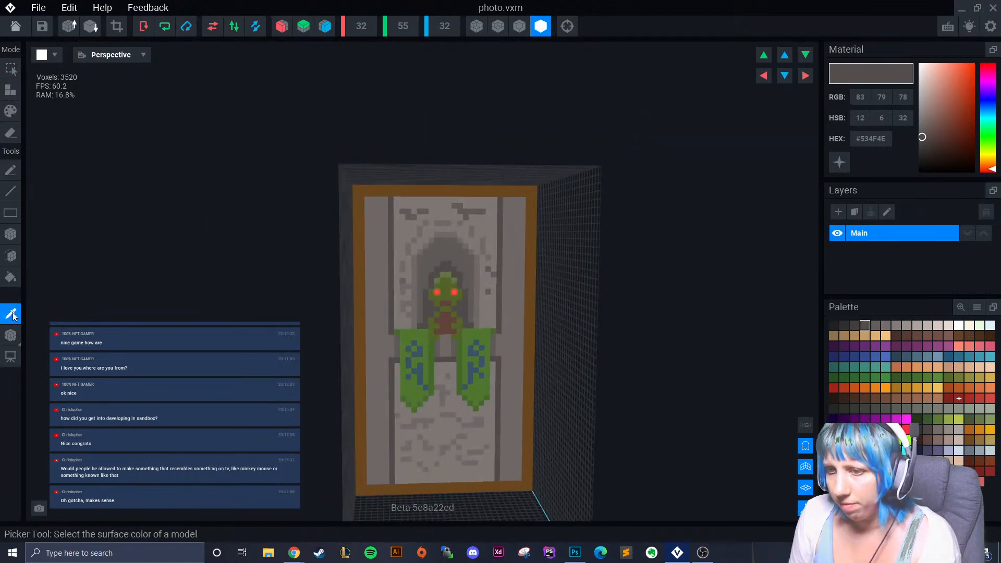
left_click(380, 433)
left_click(875, 325)
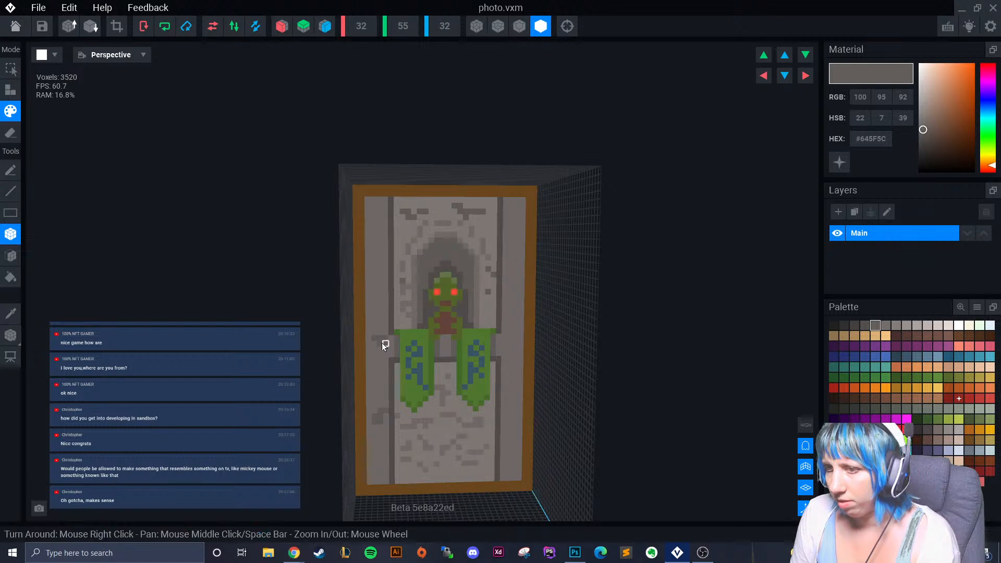
Narrow the brown frame around both side strips by painting its inner voxels with the strip grey #746E6B.
scroll(375, 328, "up", 5)
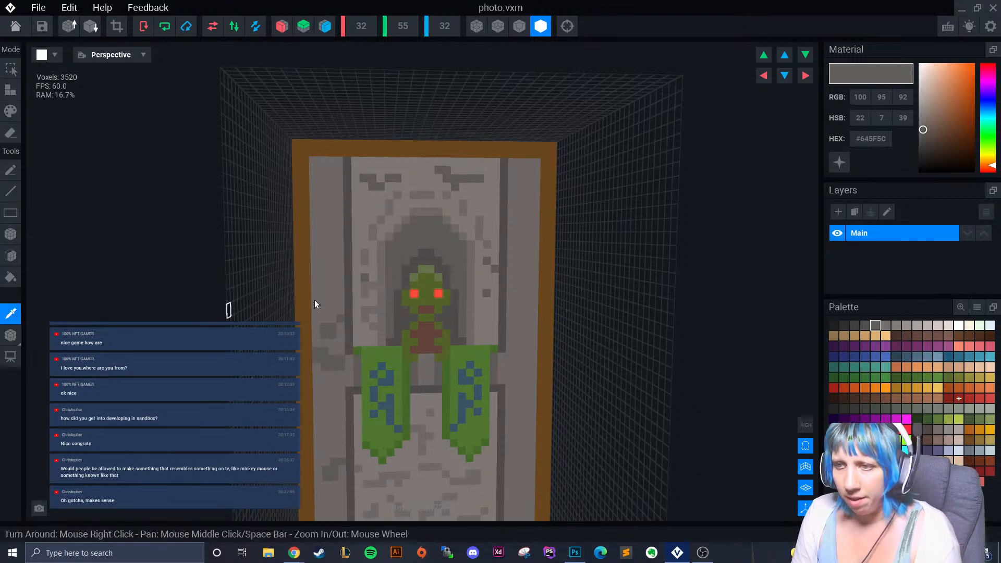
left_click(330, 286, "alt")
left_click_drag(306, 167, 308, 424)
middle_click_drag(308, 424, 318, 389)
mouse_move(321, 302)
left_mouse_down()
mouse_move(331, 438)
mouse_move(364, 430)
left_mouse_up()
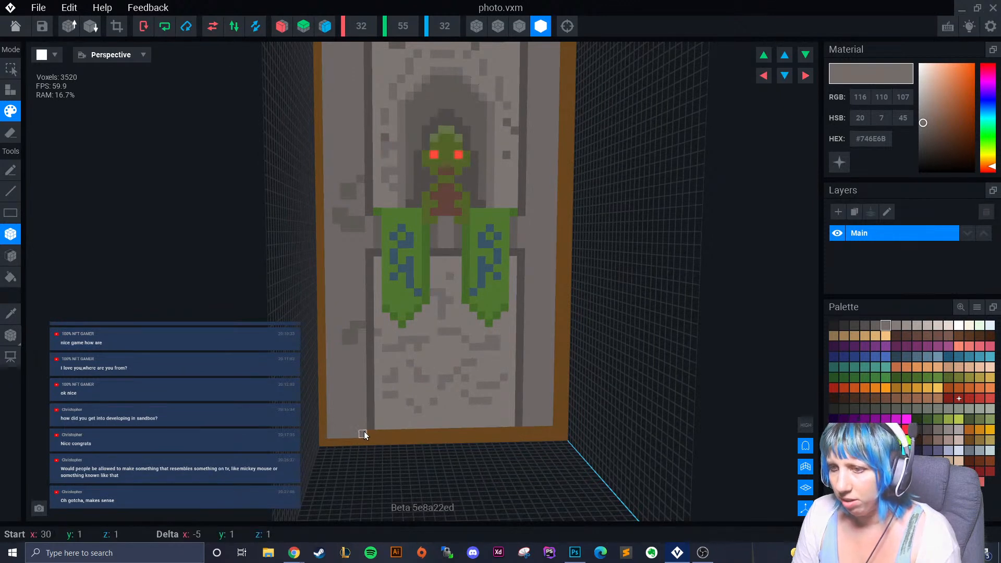
left_click_drag(555, 430, 560, 205)
middle_click_drag(560, 204, 546, 294)
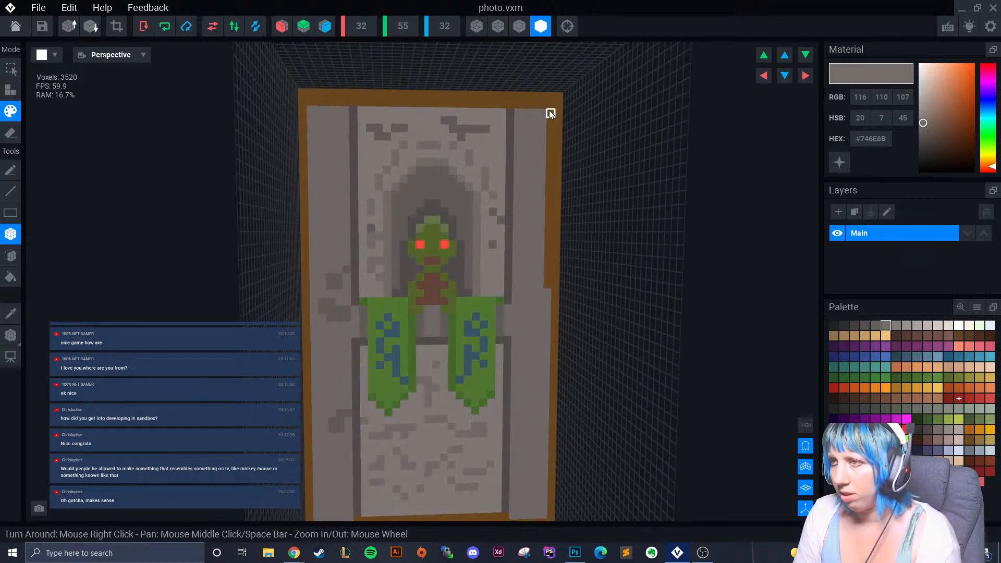
left_click_drag(549, 110, 553, 211)
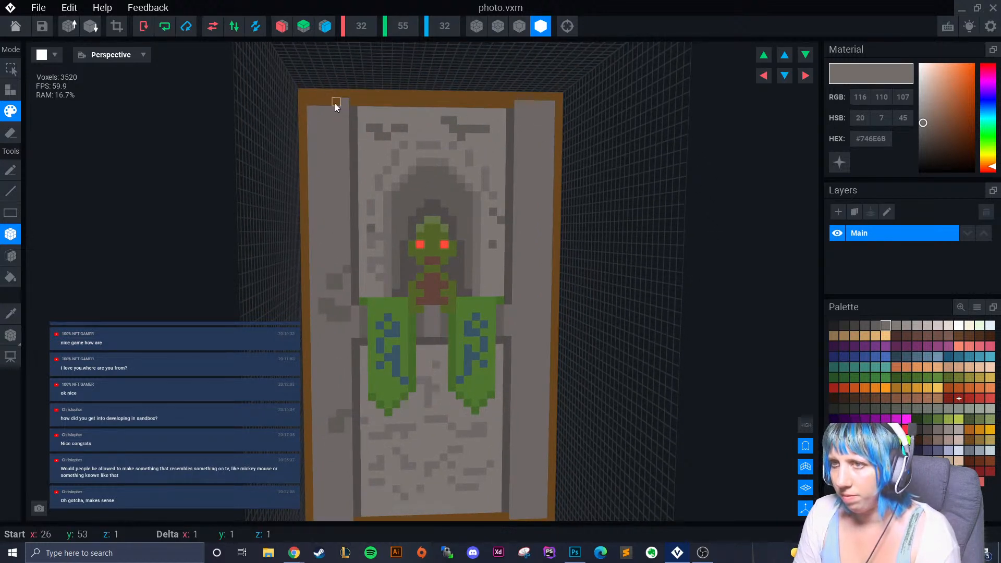
Extend the dark #534F4E vertical wall outlines through the inner row of the brown frame.
left_click(11, 313)
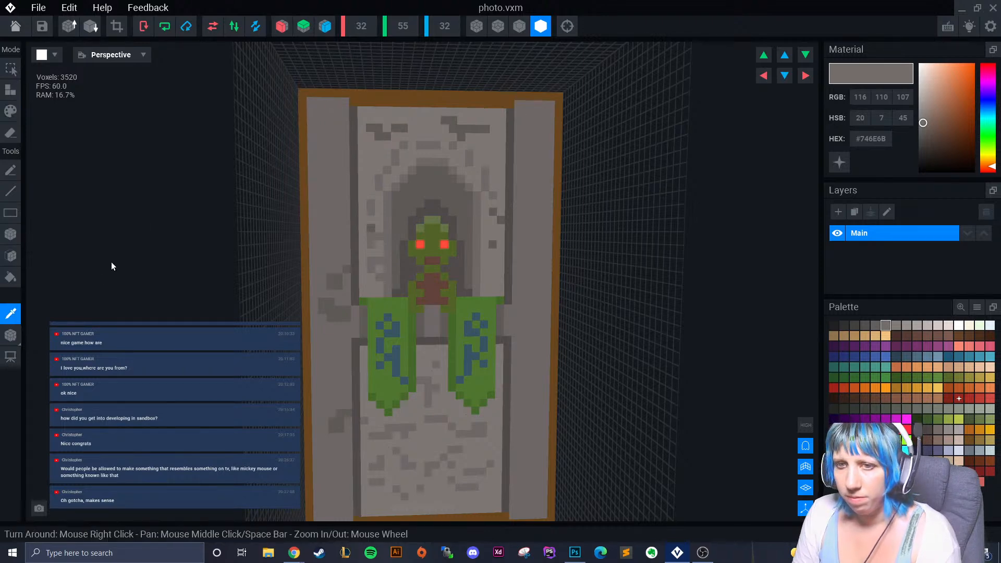
left_click(358, 138)
middle_click_drag(498, 150, 491, 28)
left_click(353, 400)
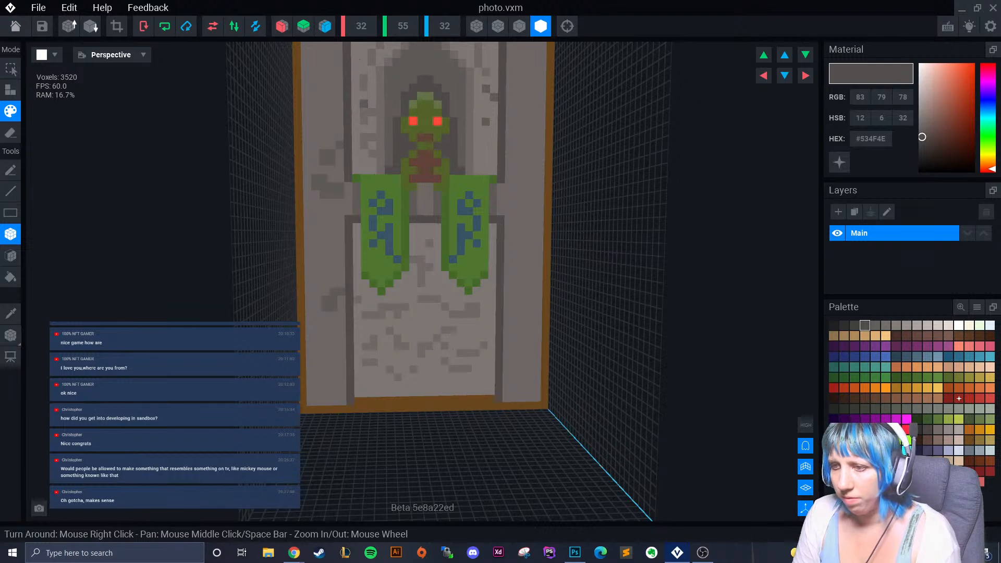
Extend the central wall to the narrowed frame by painting its inner bottom and top rows with #847D7A.
left_click(11, 313)
left_click(365, 397)
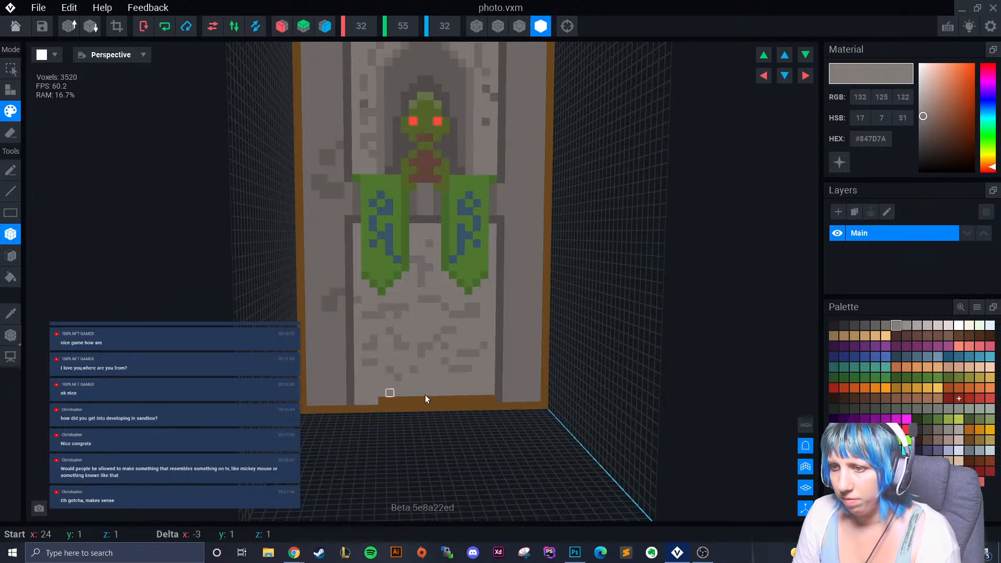
middle_click_drag(450, 151, 446, 286)
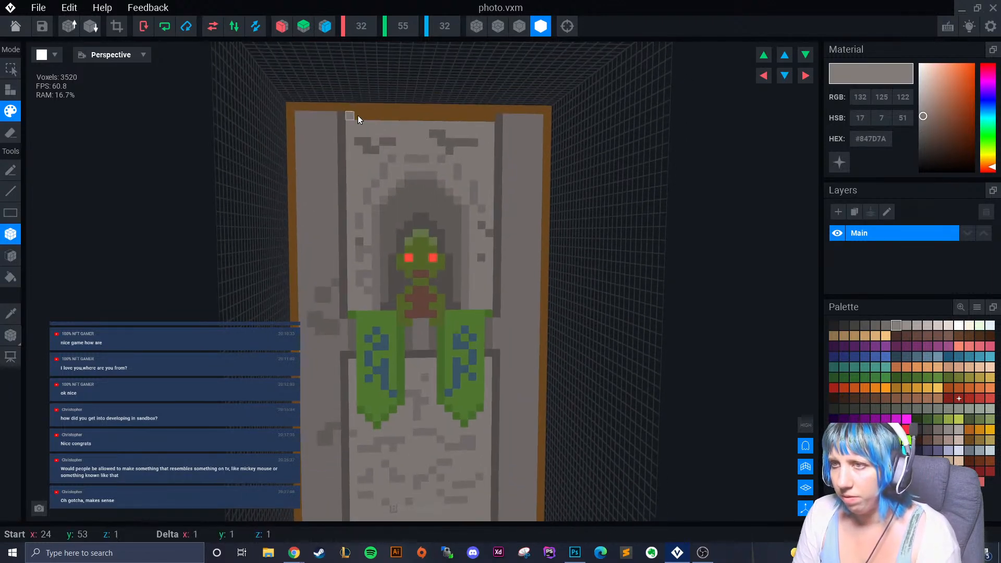
left_click_drag(352, 116, 490, 116)
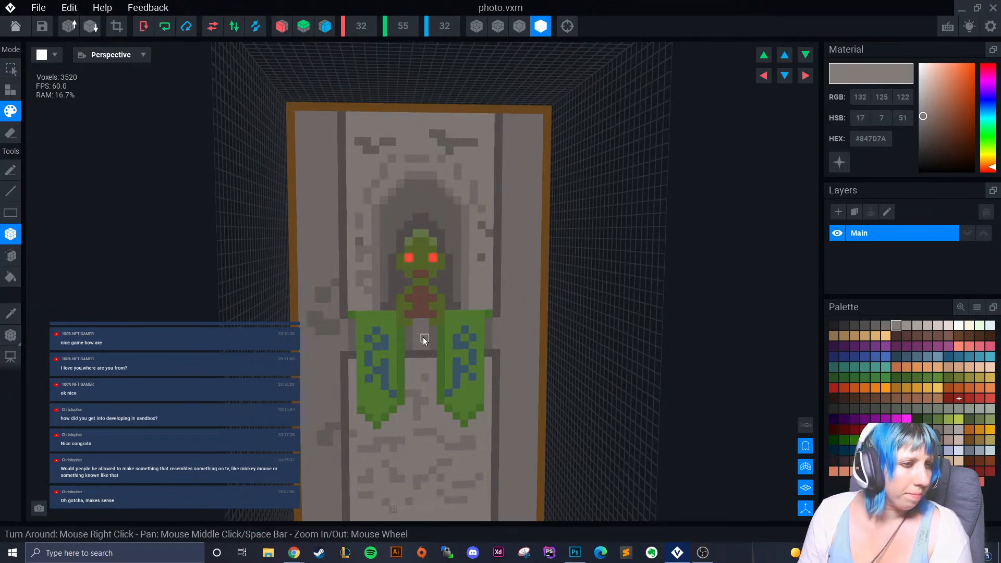
Sample the banner green #547C34 and paint a large rectangular banner in the upper-left corner of the wall.
scroll(482, 332, "down", 2)
right_click_drag(482, 332, 463, 349)
scroll(479, 365, "up", 1)
right_click_drag(383, 317, 416, 332)
scroll(421, 345, "up", 2)
left_click(11, 312)
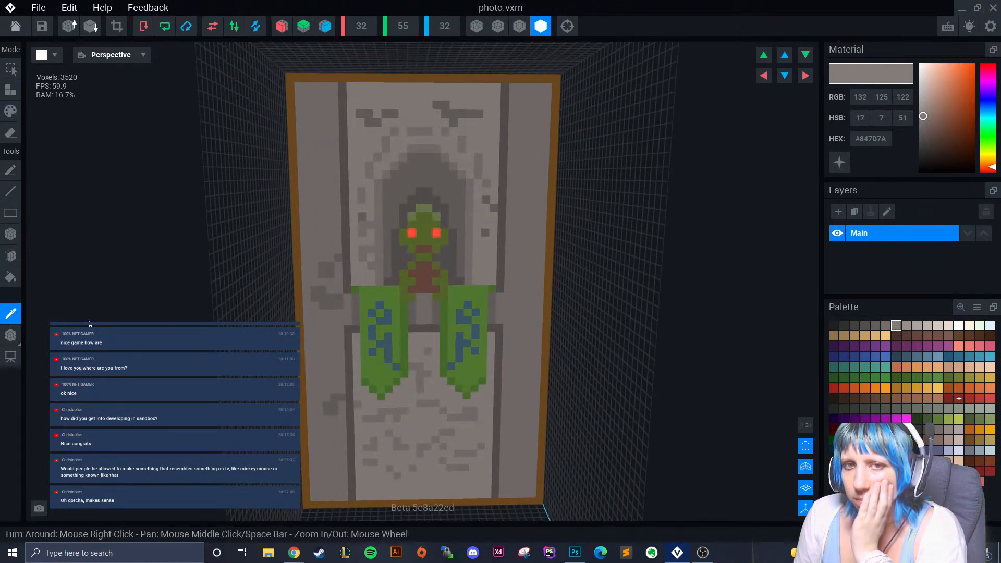
left_click(388, 304)
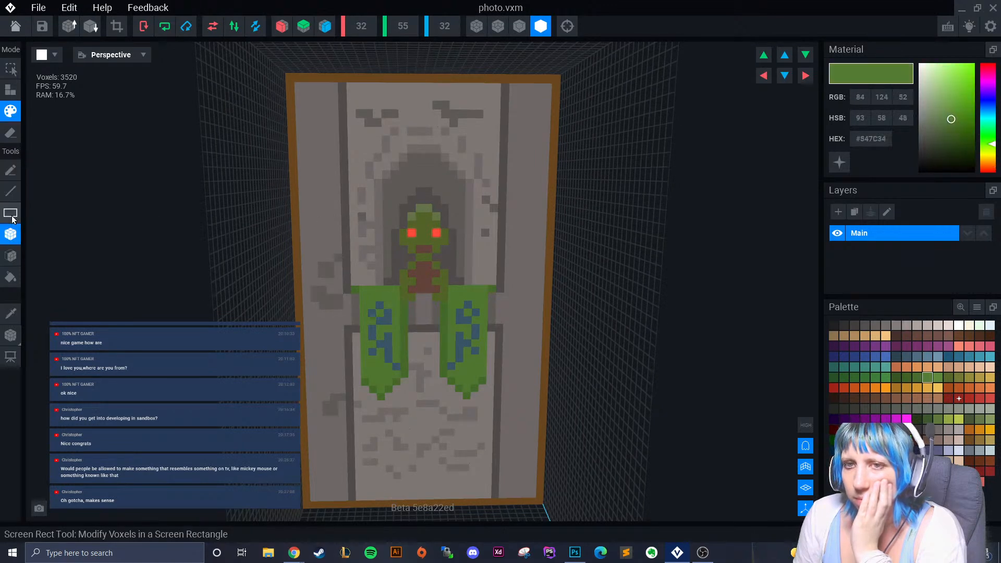
left_click_drag(317, 86, 323, 134)
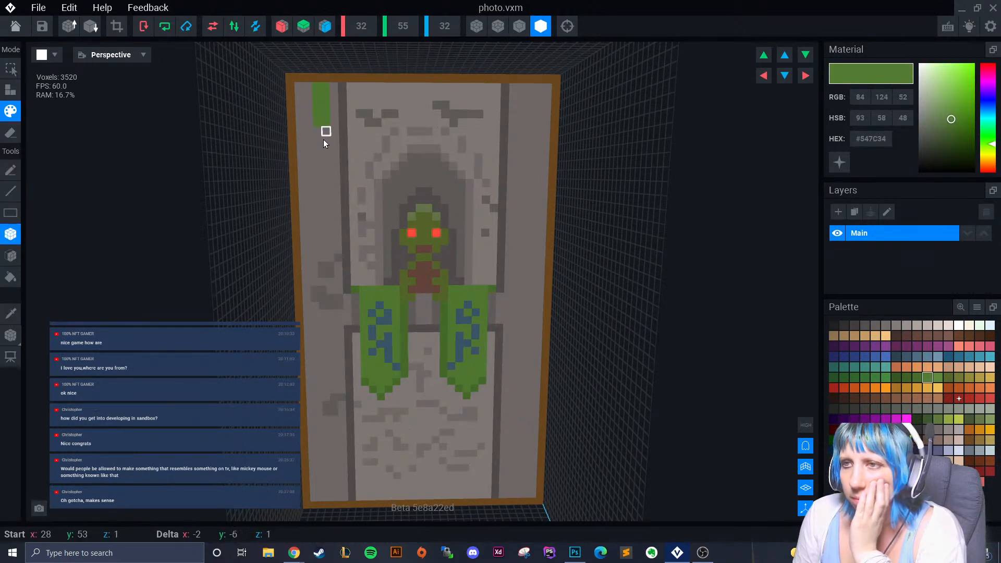
left_click_drag(329, 178, 369, 177)
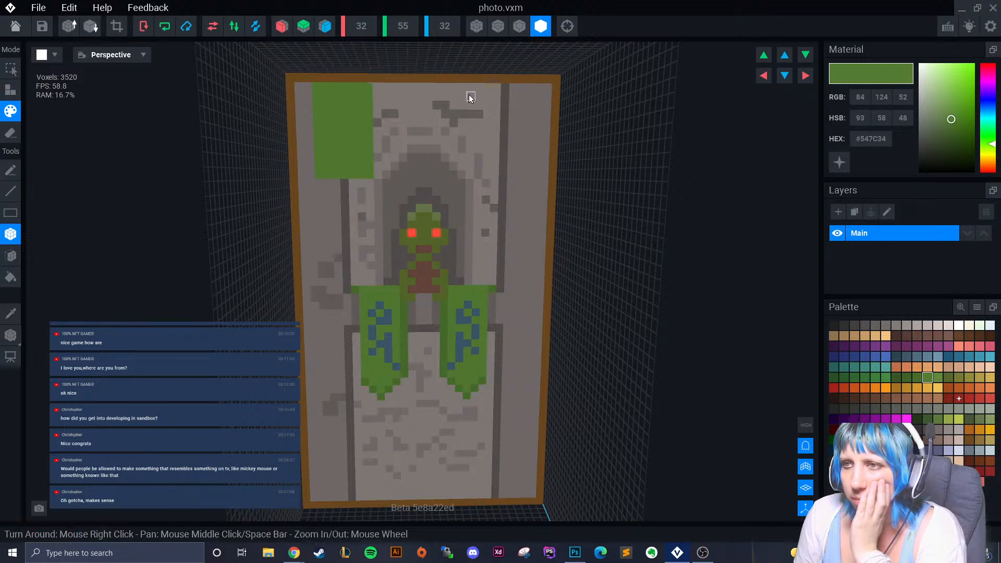
Turn on X-axis mirroring and repaint the upper banner on both sides with a ragged bottom edge.
left_click(282, 26)
mouse_move(315, 90)
left_mouse_down()
mouse_move(365, 173)
mouse_move(348, 197)
left_mouse_up()
key("ctrl+z")
key("ctrl+z")
key("ctrl+z")
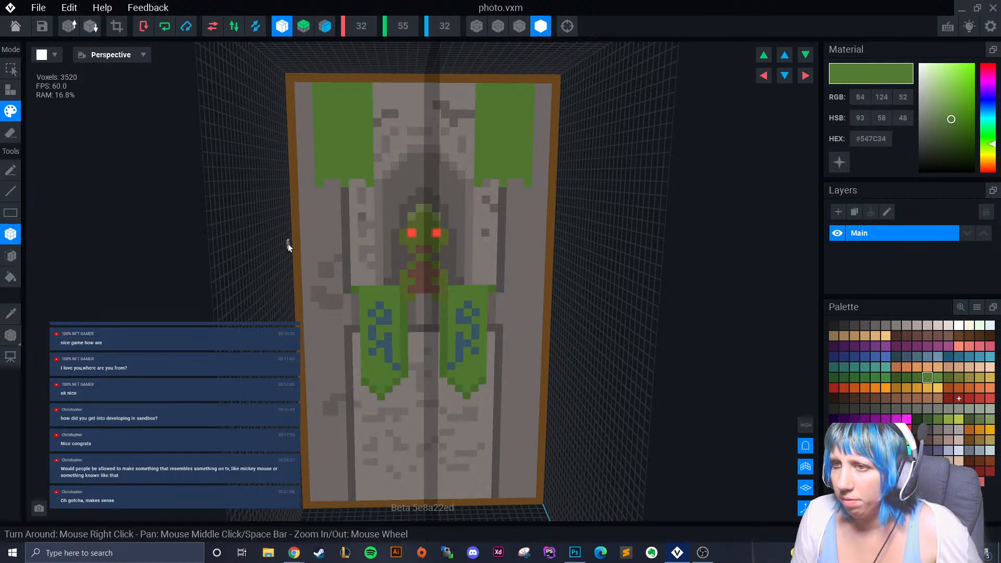
Shade the bottom gaps and both side edges of the upper banners with darker green #486E2C.
left_click(916, 377)
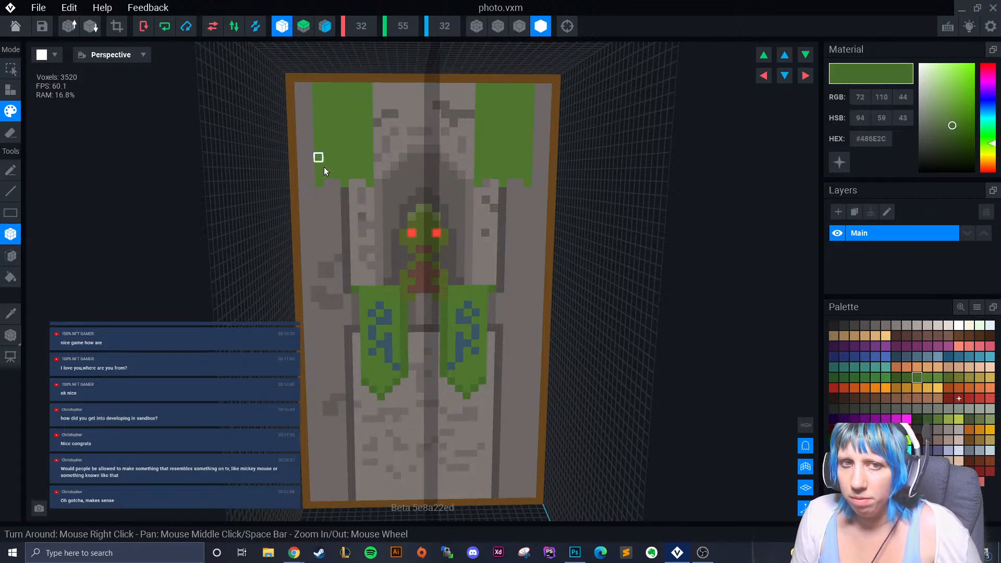
left_click(334, 185)
left_click_drag(331, 185, 352, 183)
left_click_drag(309, 87, 310, 181)
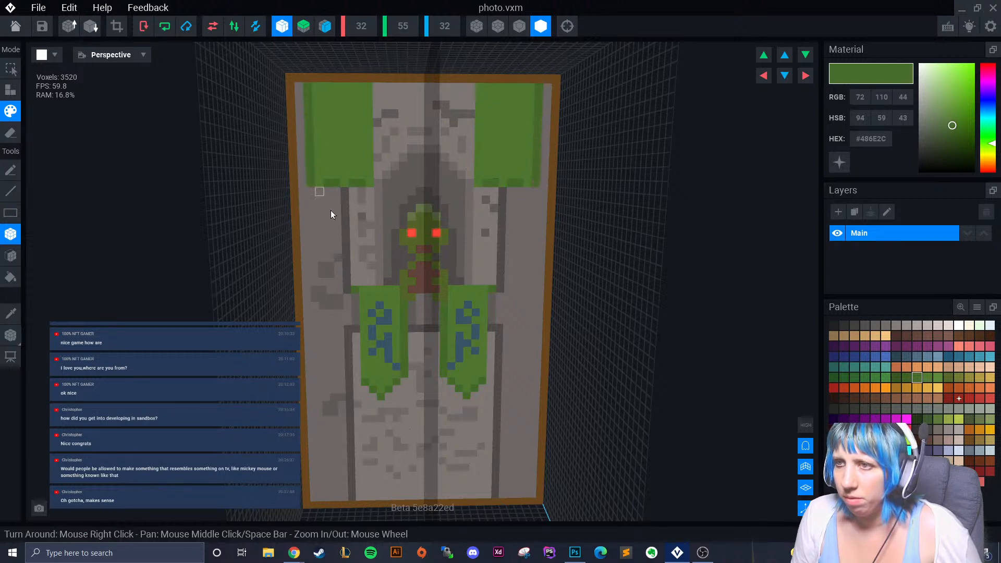
key("ctrl+z")
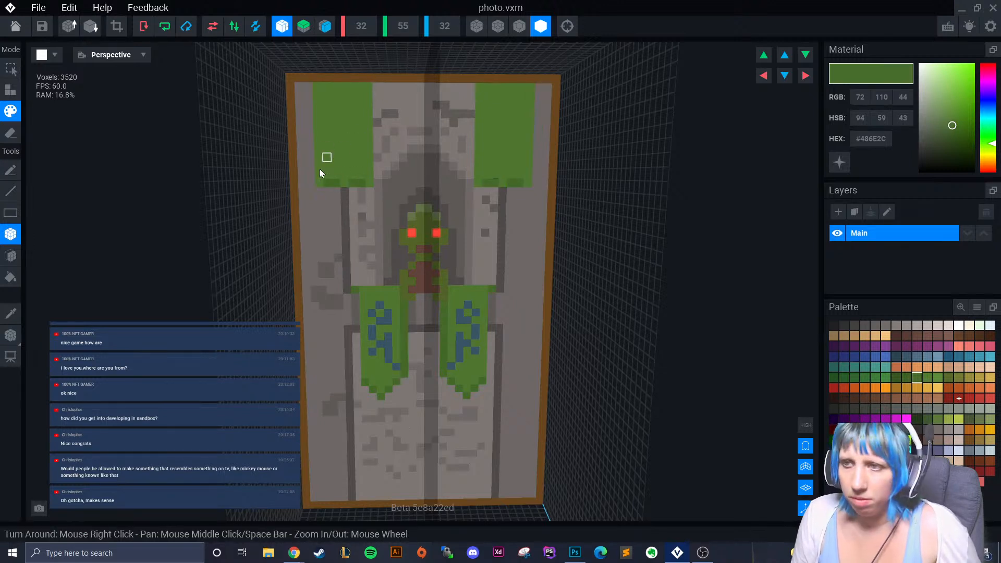
left_click_drag(313, 177, 309, 83)
left_click_drag(372, 89, 376, 173)
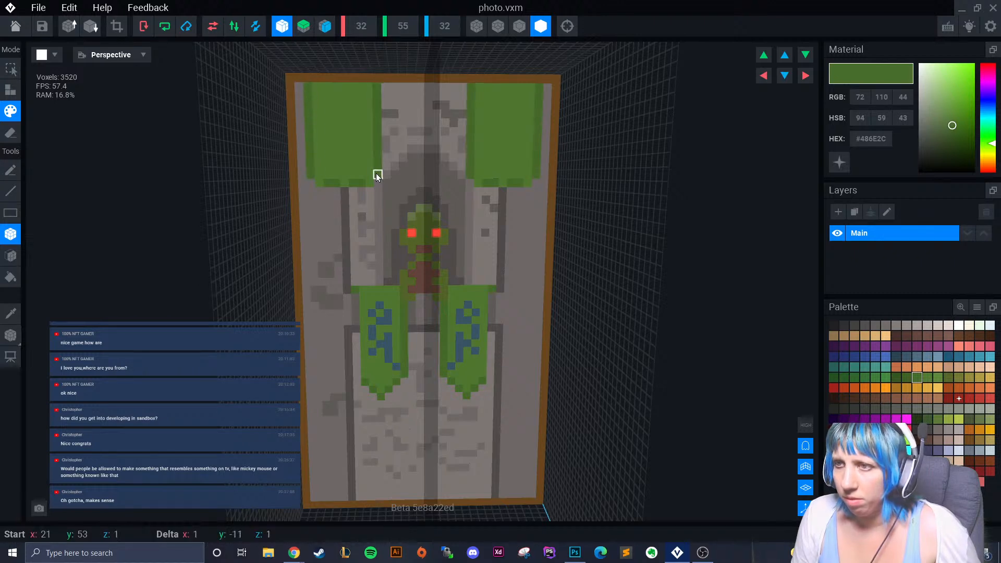
scroll(376, 280, "down", 3)
scroll(375, 280, "up", 2)
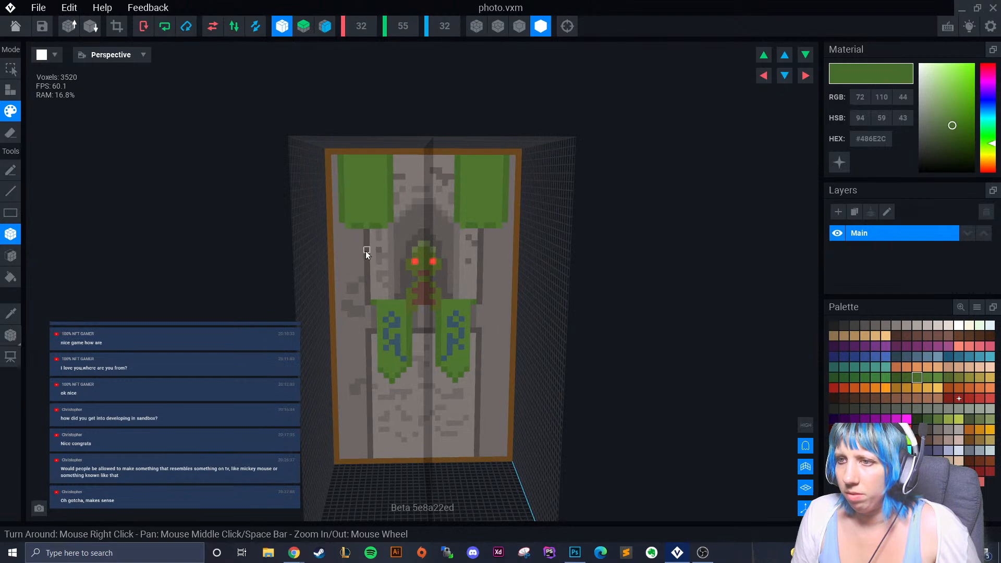
scroll(367, 253, "up", 3)
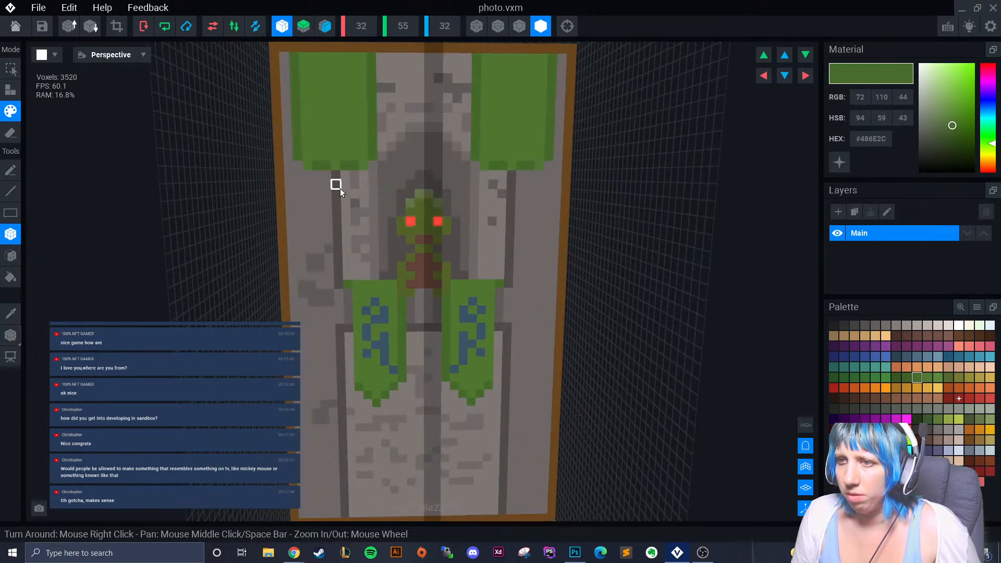
left_click(907, 377)
left_click(917, 377)
left_click(337, 129)
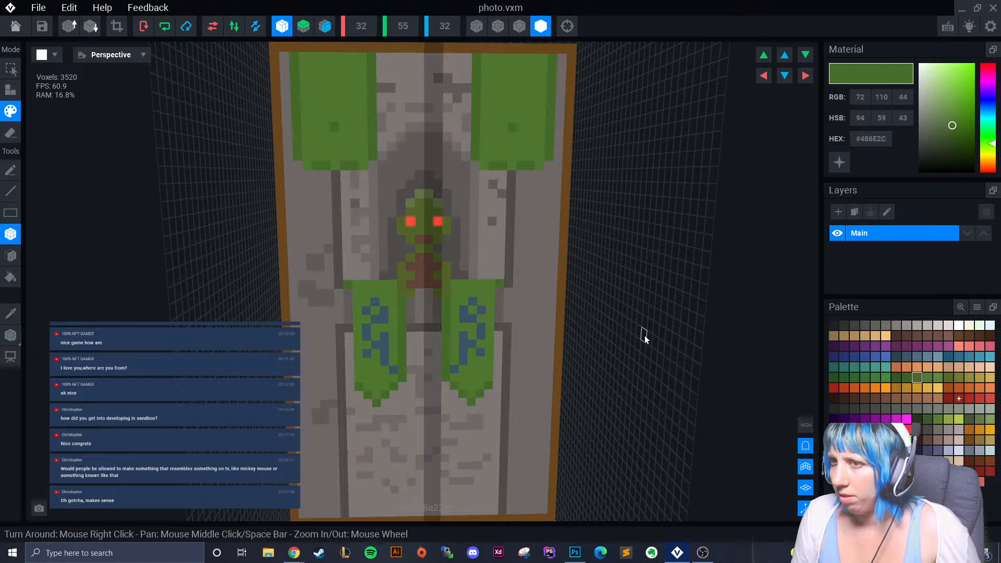
left_click(927, 377)
left_click(336, 129)
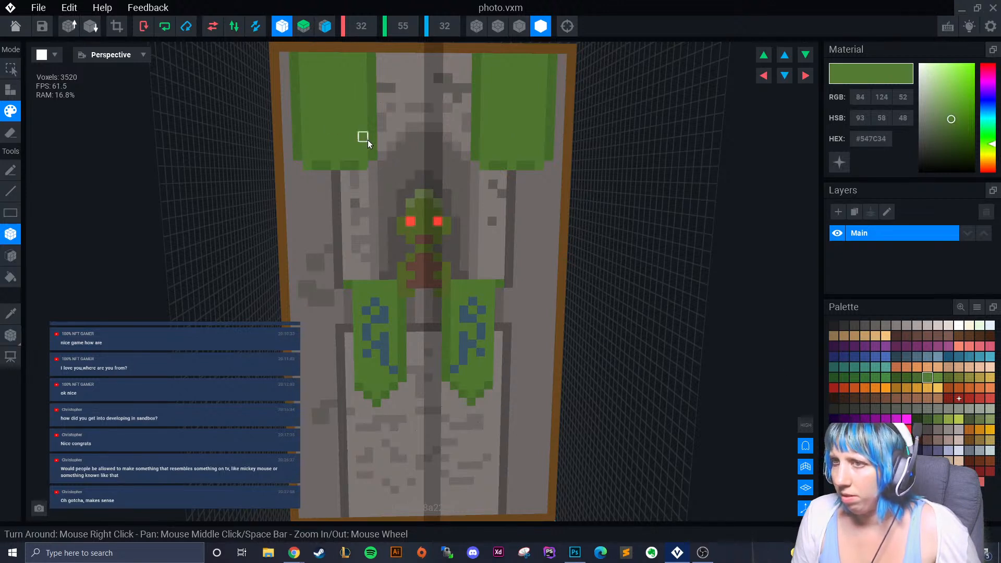
left_click(917, 377)
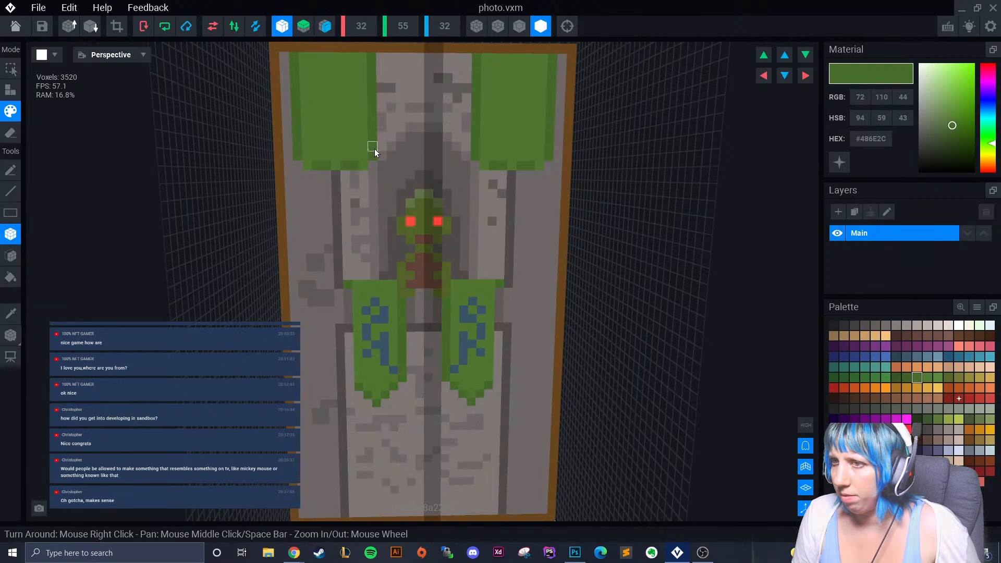
Recolour the inner area of both upper banners to dark green #406227.
scroll(367, 219, "up", 3)
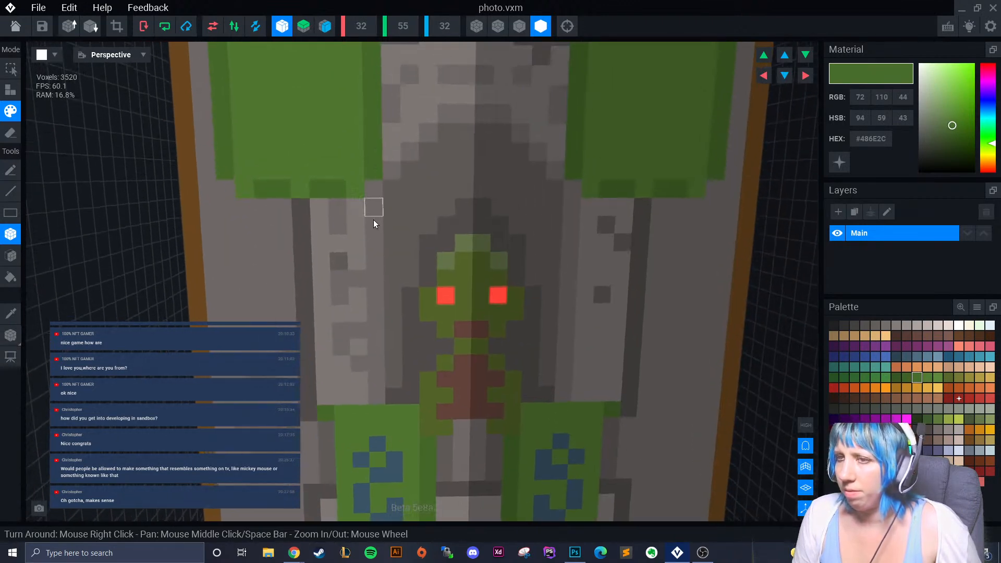
scroll(371, 217, "down", 1)
left_click(906, 377)
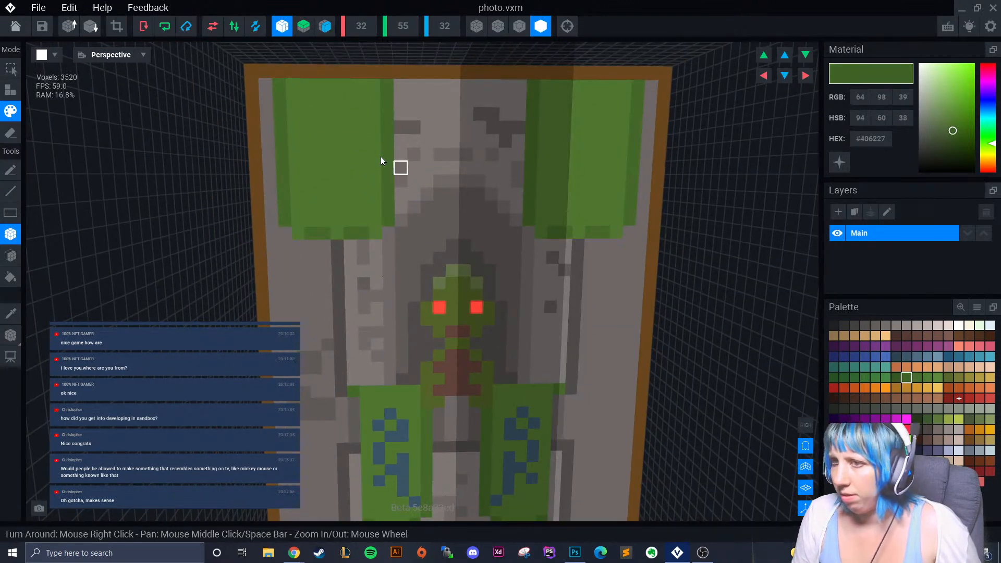
mouse_move(293, 93)
left_mouse_down()
mouse_move(356, 212)
mouse_move(373, 219)
mouse_move(337, 223)
left_mouse_up()
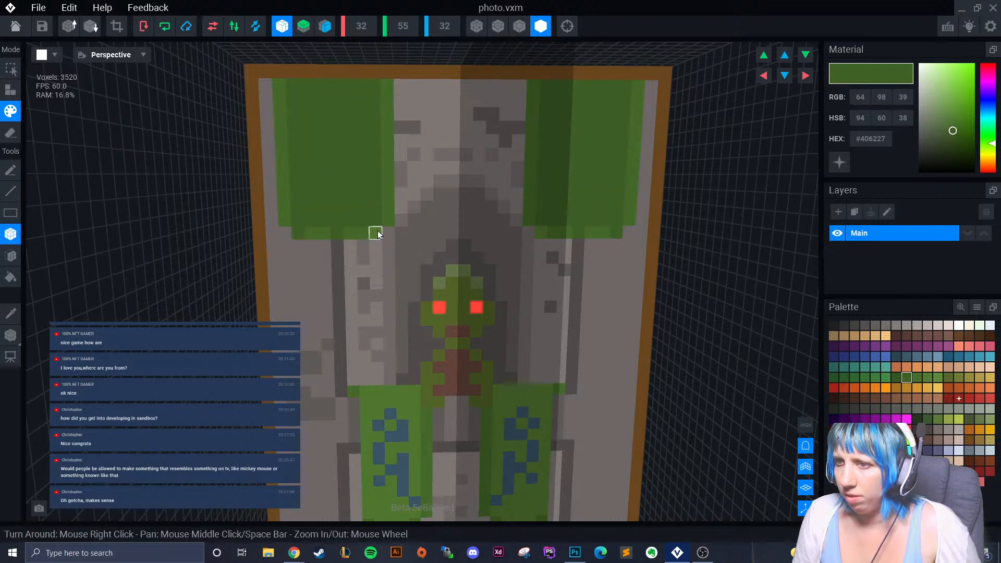
Cut small notches into the bottom edges of the upper banners with the wall grey #746E6B.
scroll(386, 314, "down", 3)
scroll(393, 337, "up", 1)
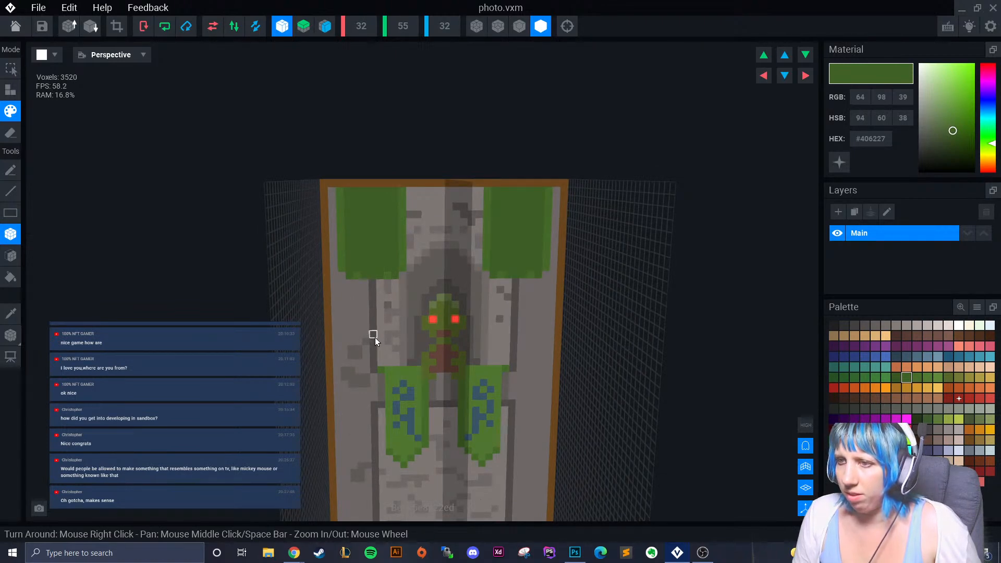
scroll(380, 331, "up", 5)
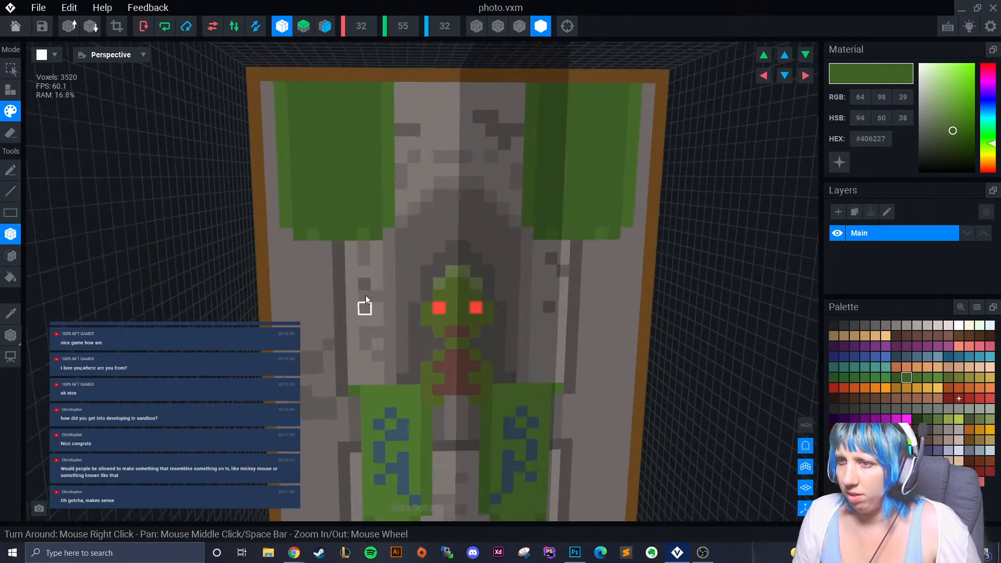
left_click(10, 312)
left_click(302, 260)
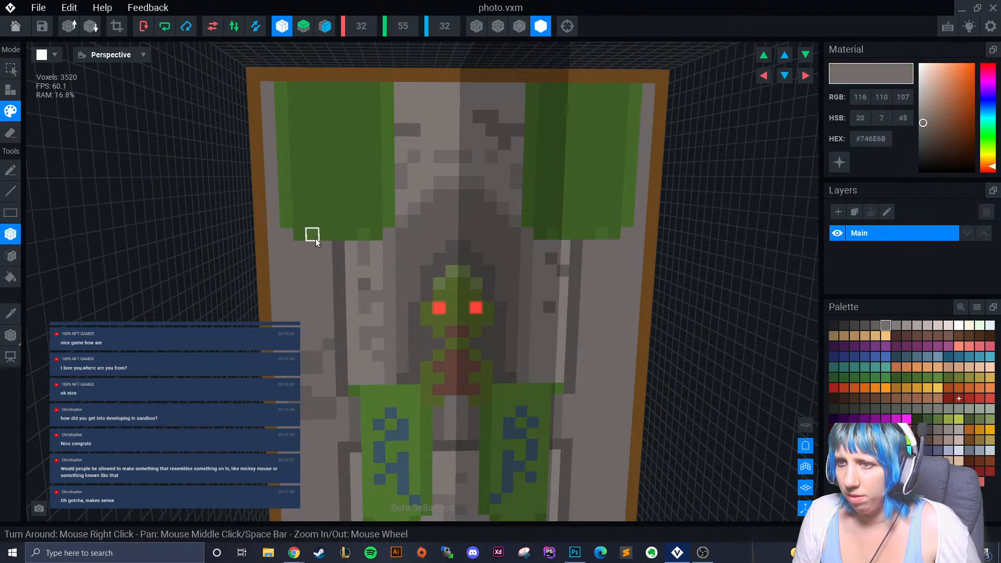
Sample the blue #3D576A from the lower banner emblem and paint the small upper loop of an emblem on both upper banners.
scroll(344, 271, "down", 5)
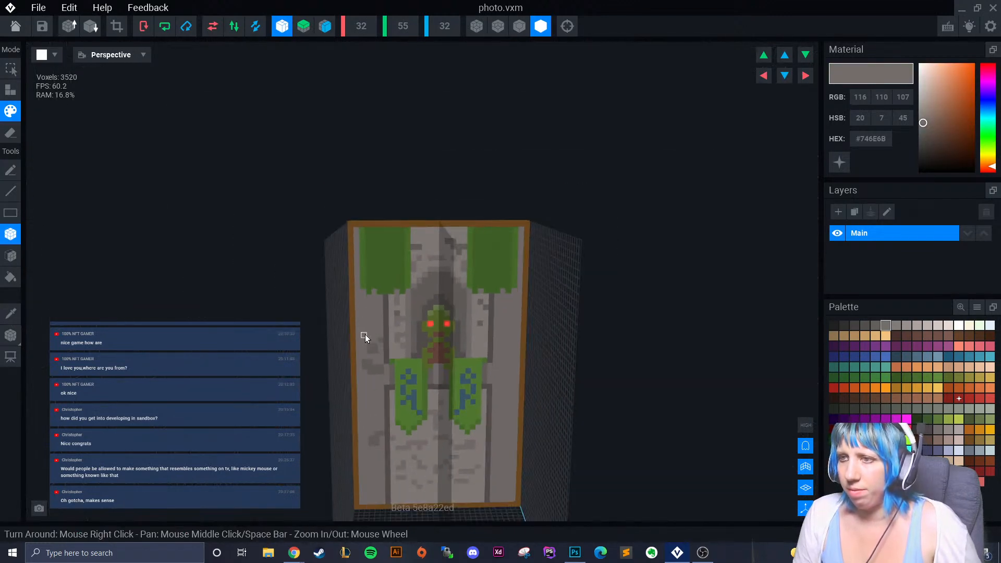
scroll(365, 333, "up", 2)
scroll(357, 306, "up", 2)
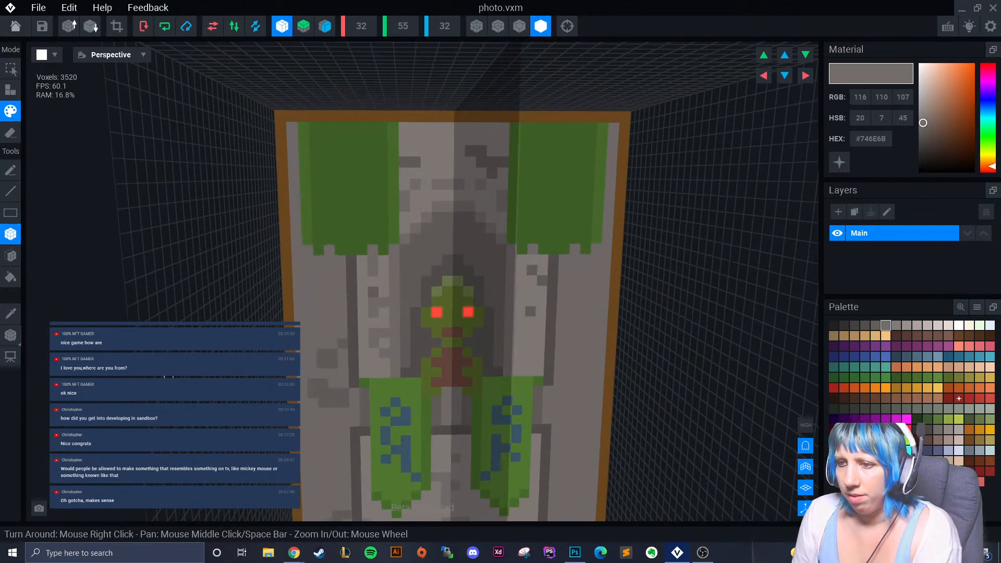
left_click(11, 313)
left_click(403, 418)
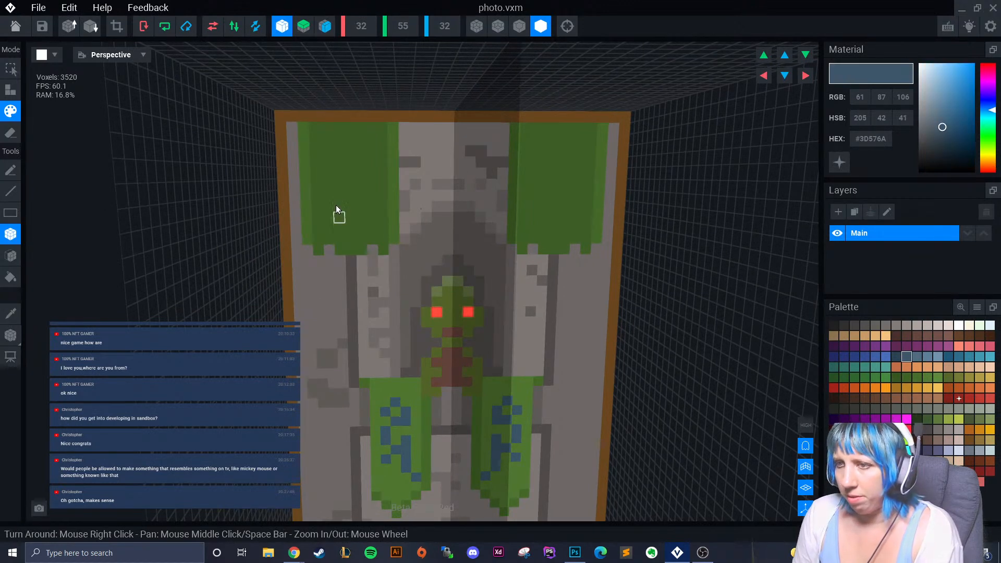
left_click(337, 139)
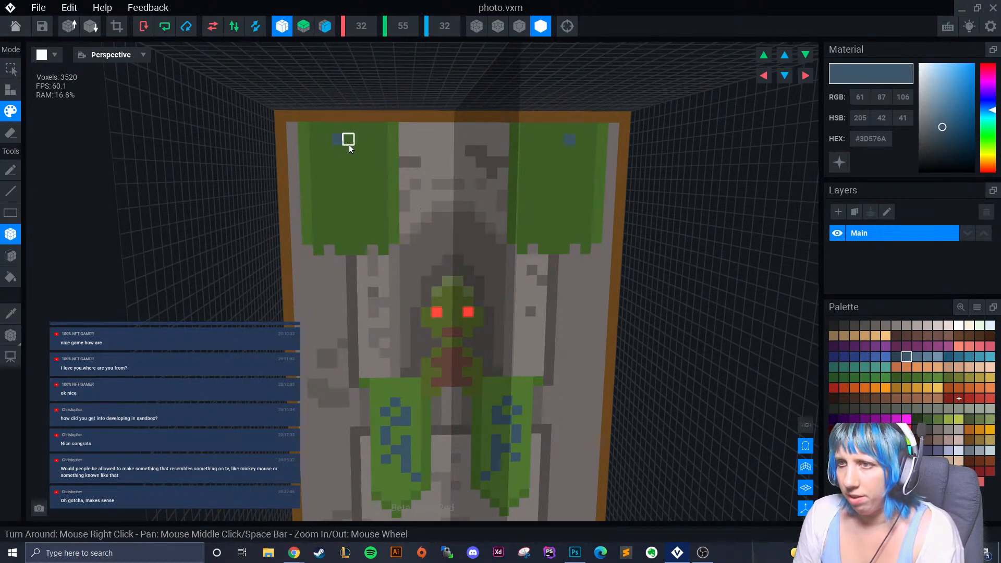
left_click(337, 127)
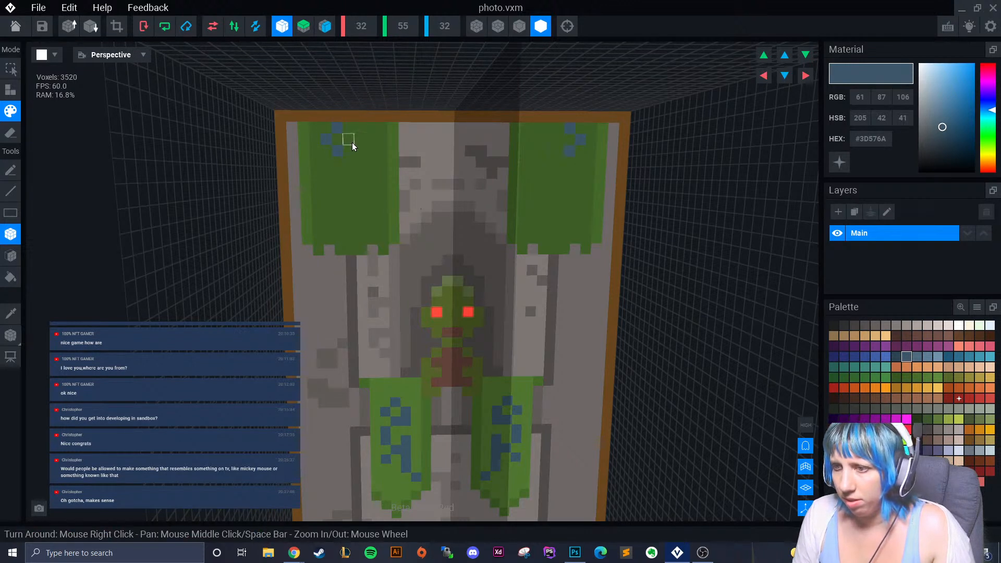
left_click(352, 142)
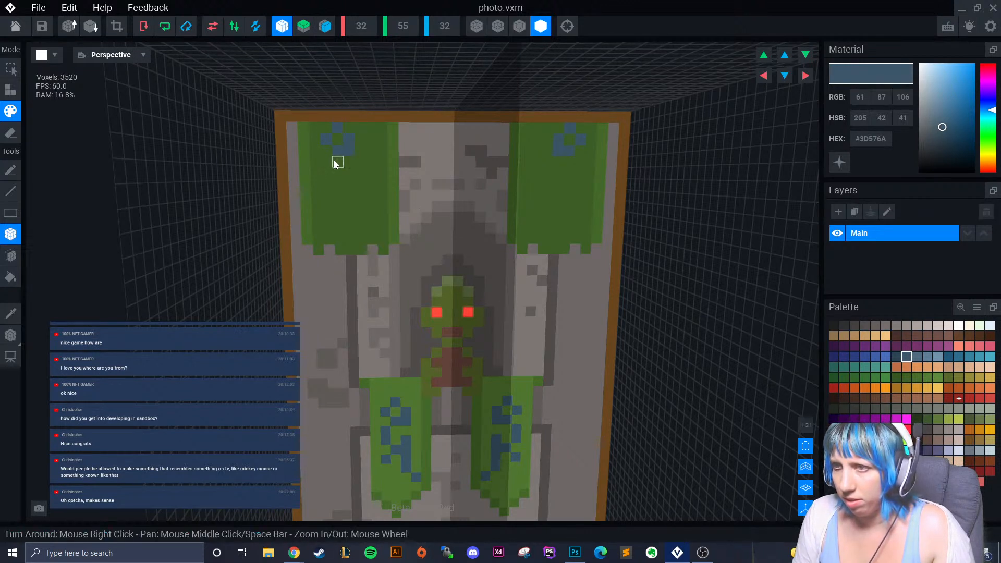
Extend the blue emblem on both upper banners downward with a winding stem and a diagonal tail toward the inner edge.
left_click_drag(329, 162, 326, 172)
left_click(337, 183)
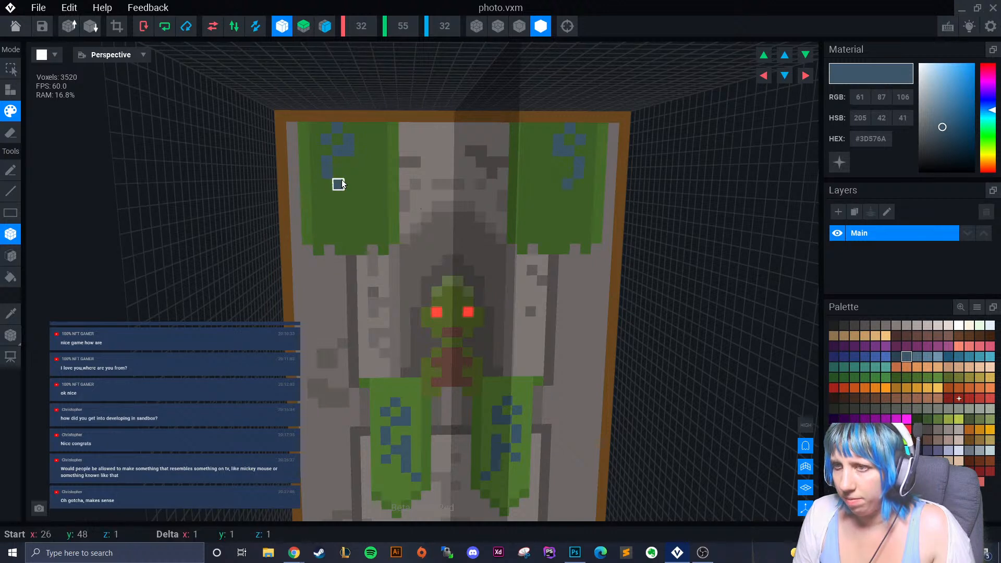
left_click(351, 181)
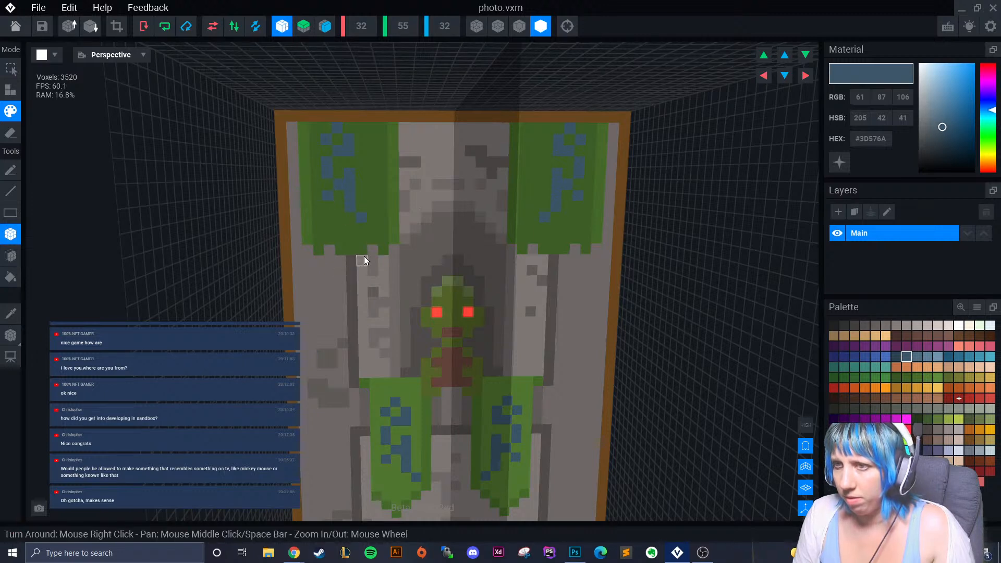
scroll(378, 254, "down", 2)
left_click(385, 254)
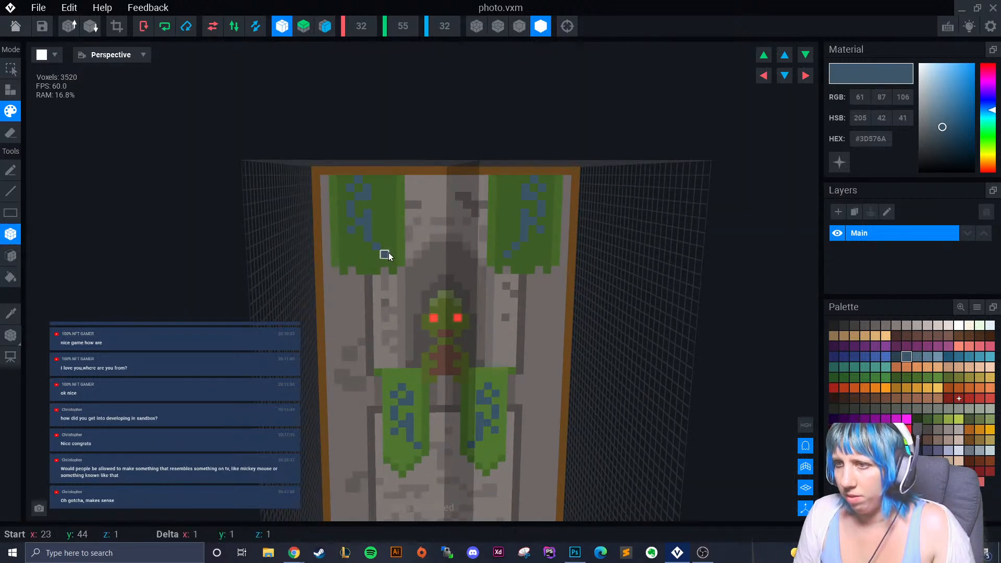
scroll(485, 333, "down", 2)
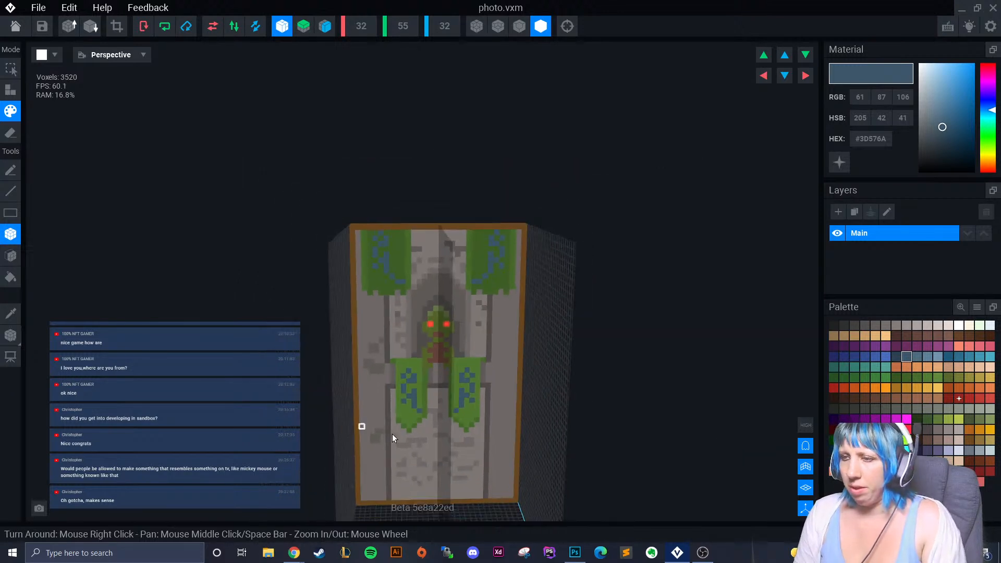
Turn off X-axis mirroring.
scroll(431, 440, "down", 2)
scroll(431, 438, "up", 3)
left_click(324, 30)
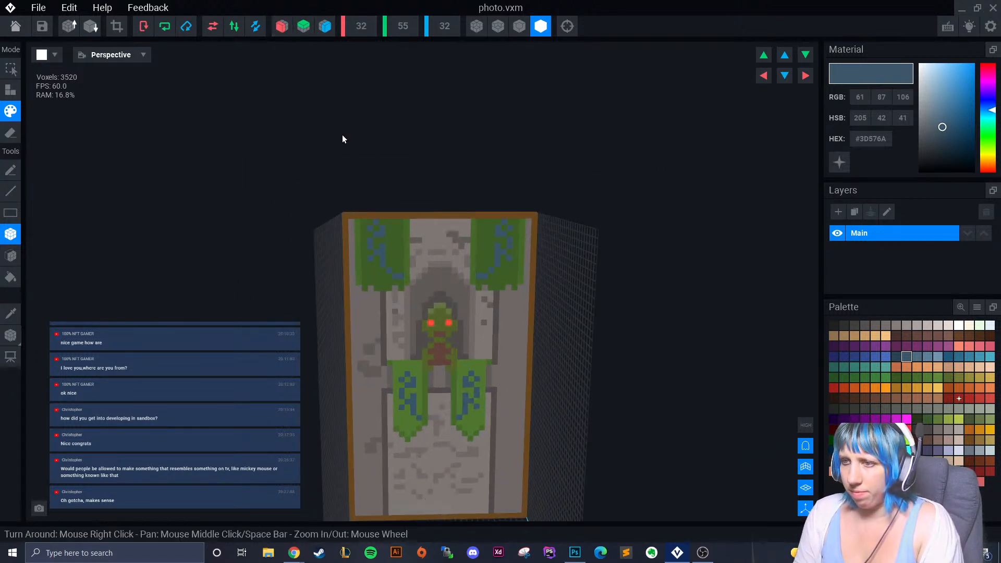
scroll(477, 405, "down", 3)
scroll(482, 412, "up", 3)
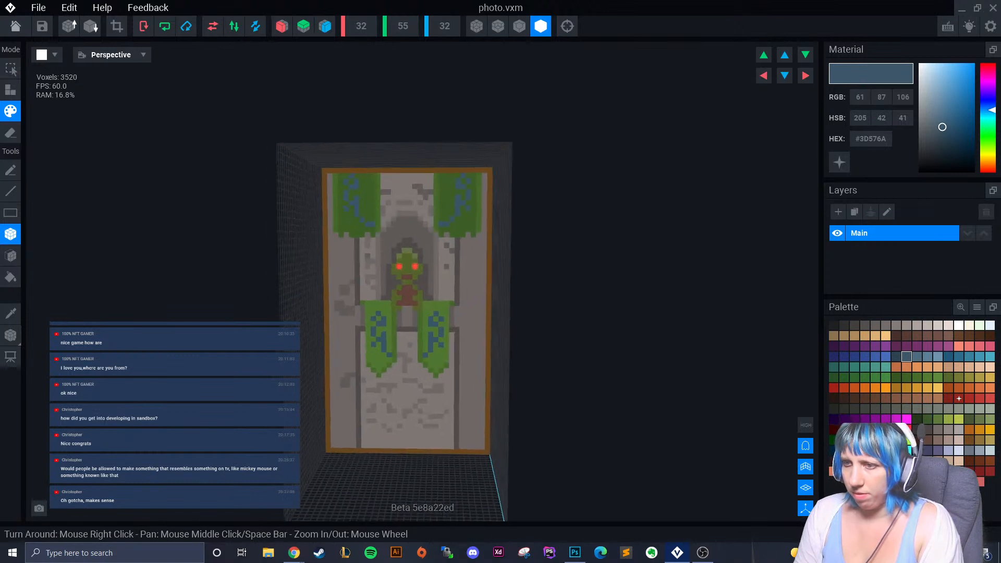
Sample the darker stone grey #645F5C and paint irregular patches down the wall strip along the right frame.
left_click(11, 313)
left_click(349, 300)
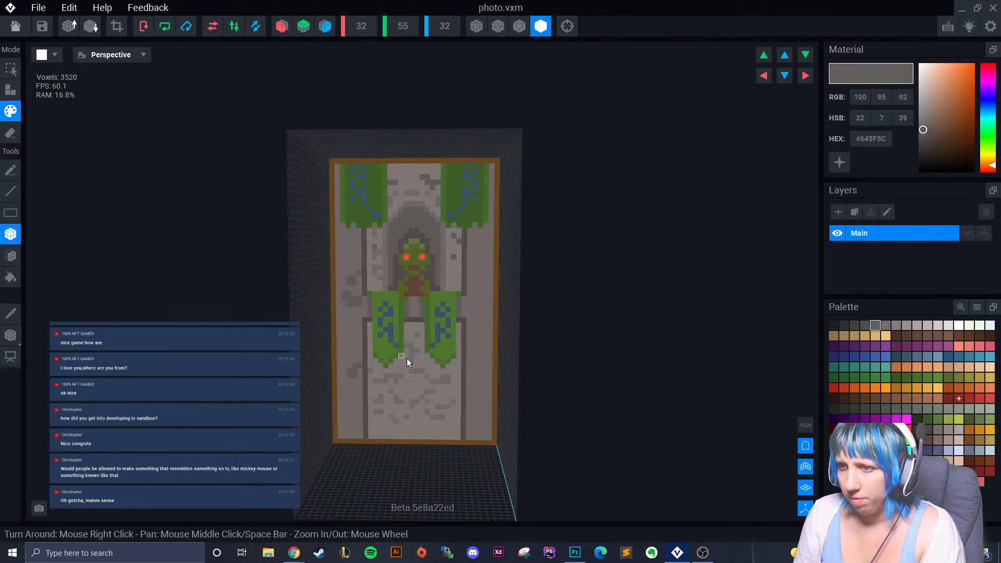
scroll(400, 357, "up", 3)
left_click_drag(473, 143, 495, 137)
left_click(502, 153)
left_click_drag(468, 229, 493, 247)
left_click_drag(484, 302, 495, 319)
left_click_drag(500, 330, 499, 331)
left_click_drag(478, 368, 483, 392)
left_click_drag(474, 438, 483, 444)
left_click(491, 452)
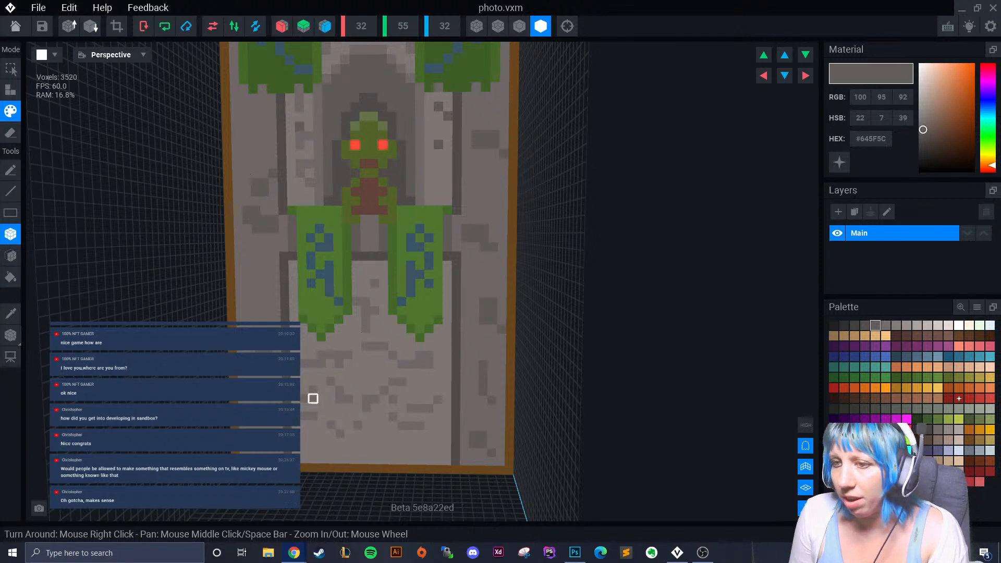
Paint more irregular #645F5C stone patches down the wall strip along the left frame.
right_click_drag(314, 401, 310, 393)
left_click_drag(265, 428, 253, 427)
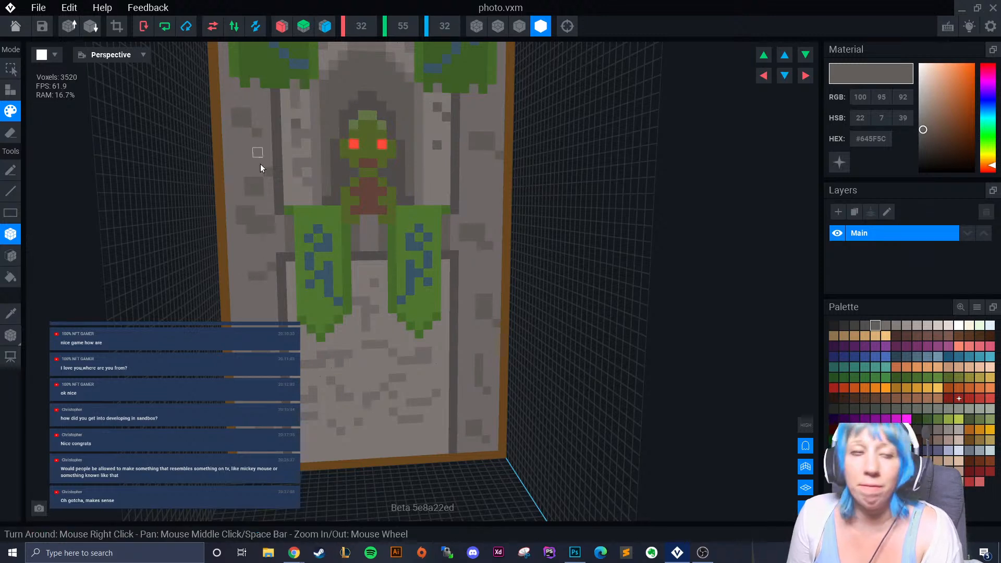
scroll(376, 277, "down", 5)
right_click_drag(376, 277, 384, 268)
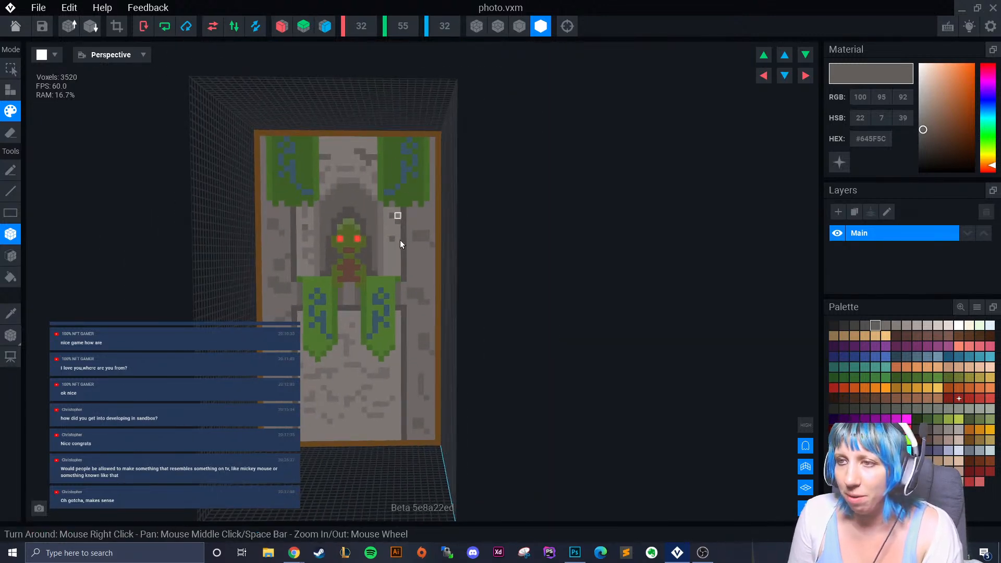
Set the paint colour to the lighter stone grey #847D7A for the lower middle wall panel.
scroll(396, 367, "up", 3)
middle_click_drag(348, 462, 342, 357)
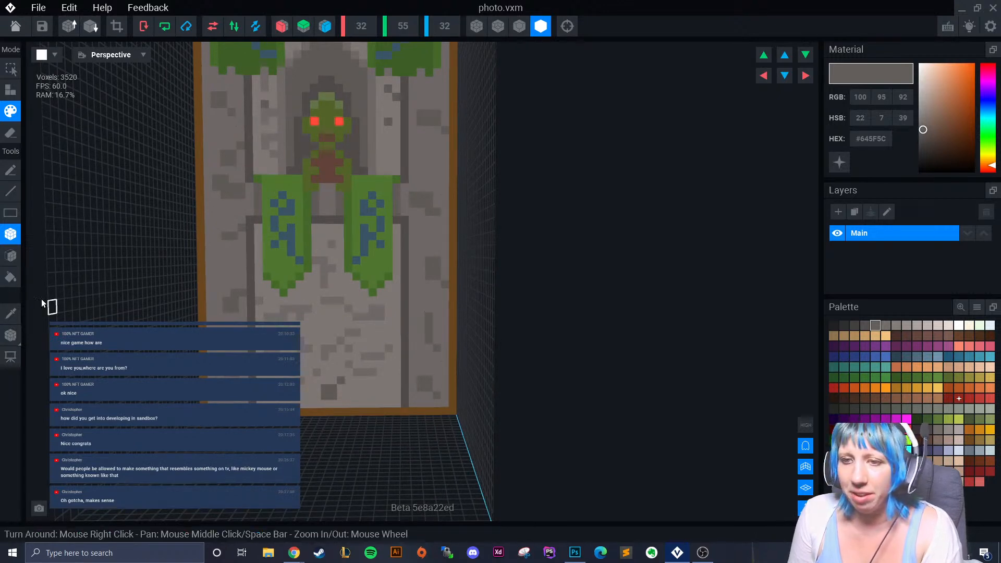
left_click(885, 326)
left_click(896, 325)
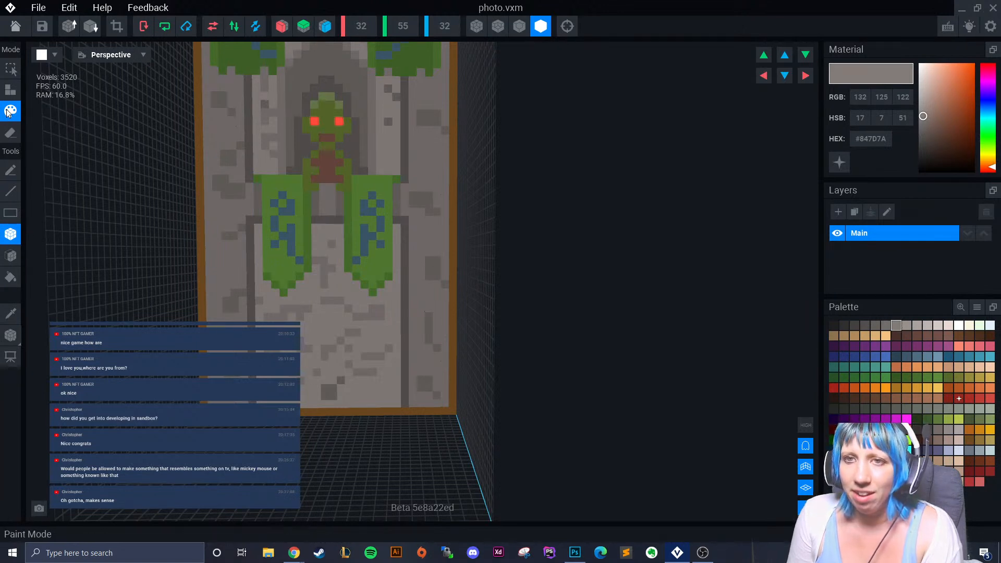
Paint #847D7A grey stone patches on the wall column beside the goblin statue with the pencil.
left_click(10, 170)
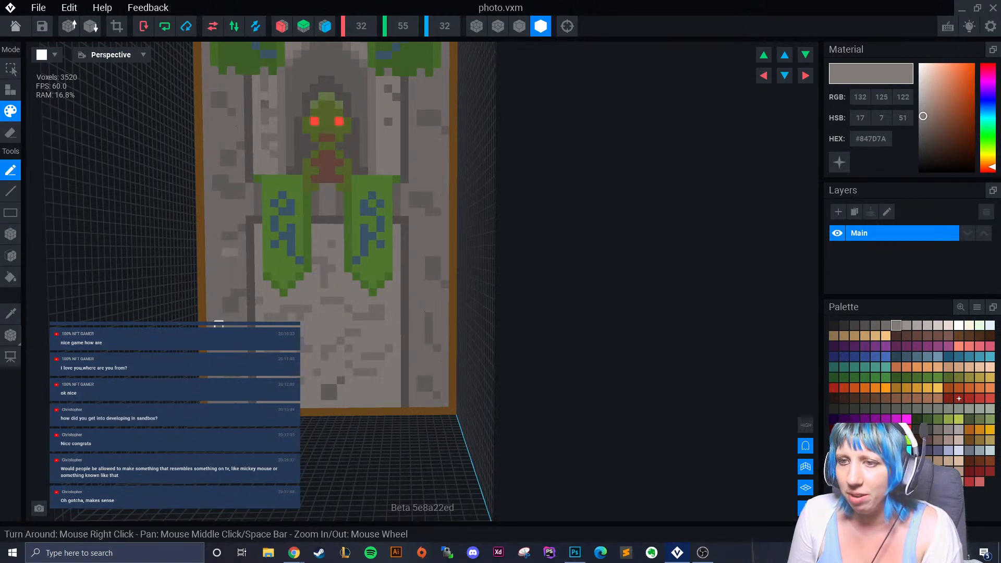
left_click_drag(233, 146, 224, 146)
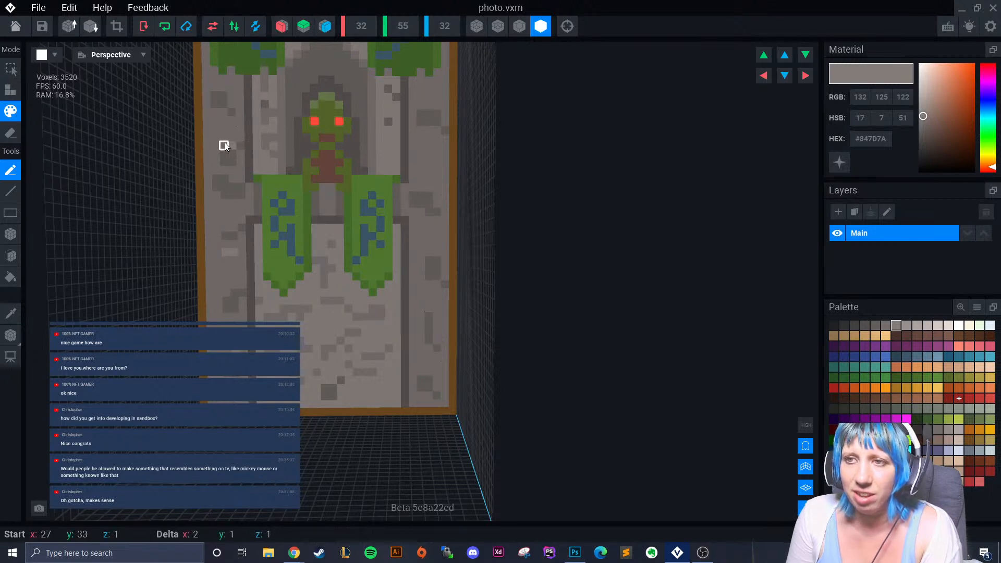
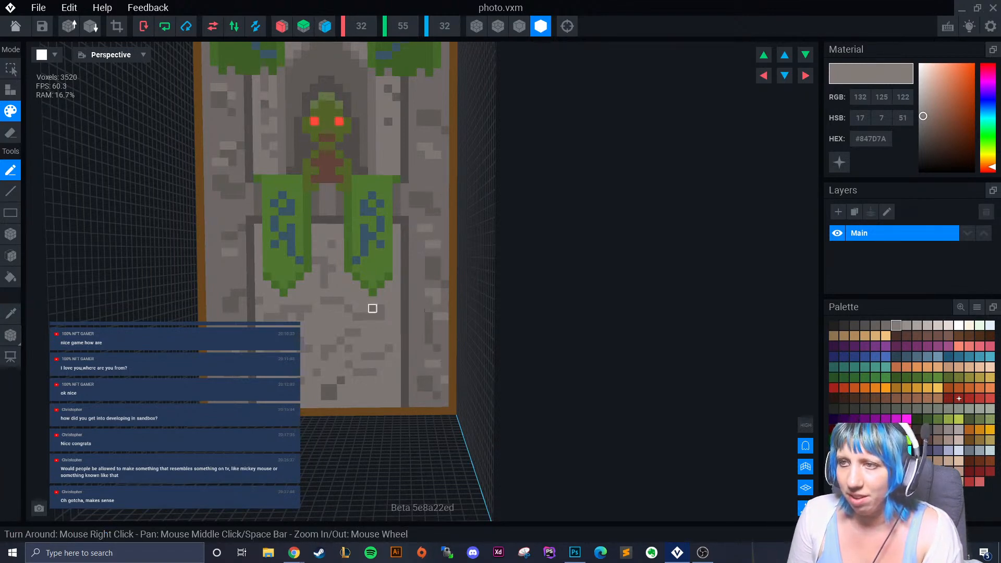
Choose the lighter grey #98908C and paint highlight patches on the stone wall around and below the green banners.
scroll(370, 308, "down", 3)
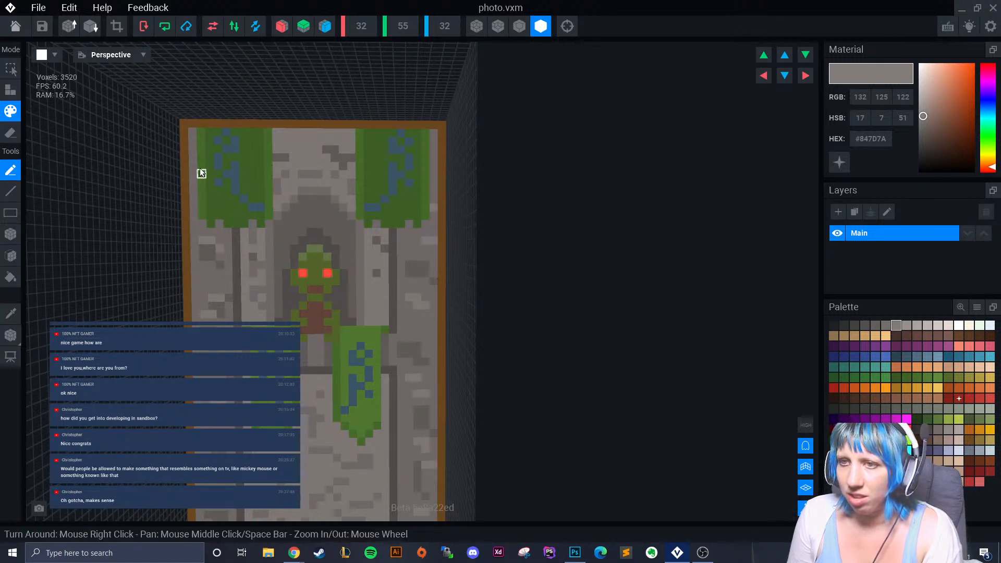
left_click(907, 325)
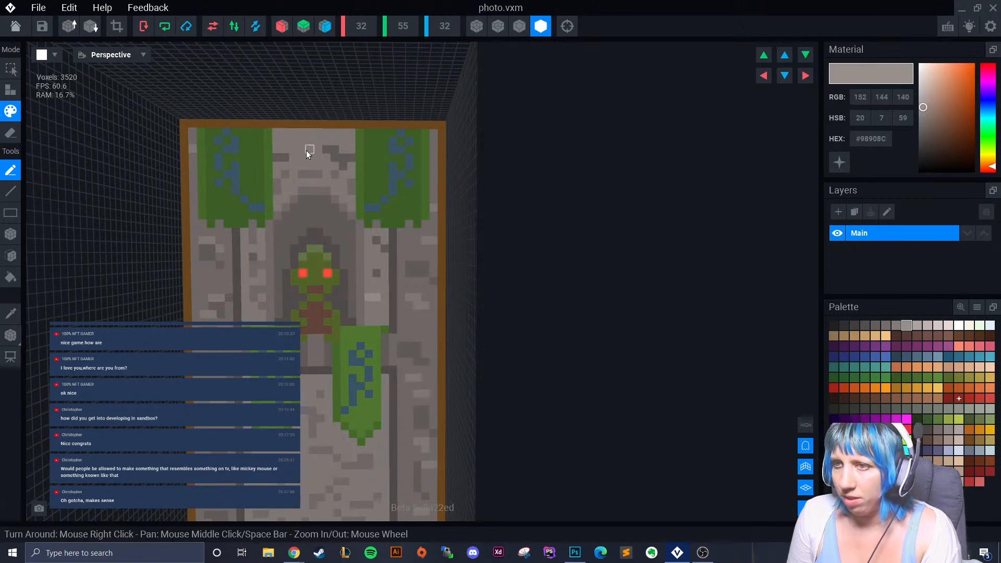
middle_click_drag(319, 247, 347, 116)
left_click(371, 324)
left_click_drag(397, 410, 404, 418)
left_click_drag(380, 410, 371, 404)
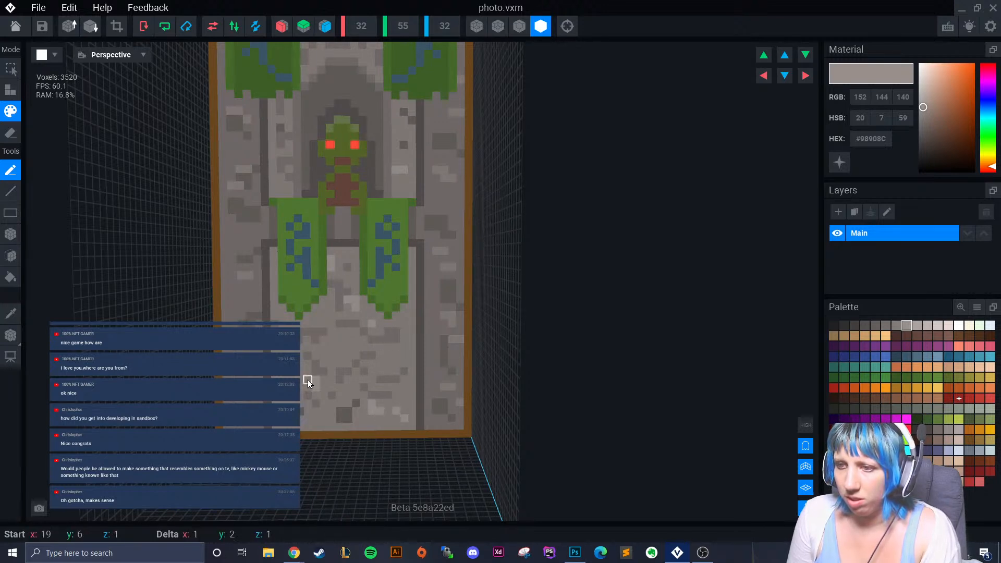
left_click(286, 423)
left_click(258, 323)
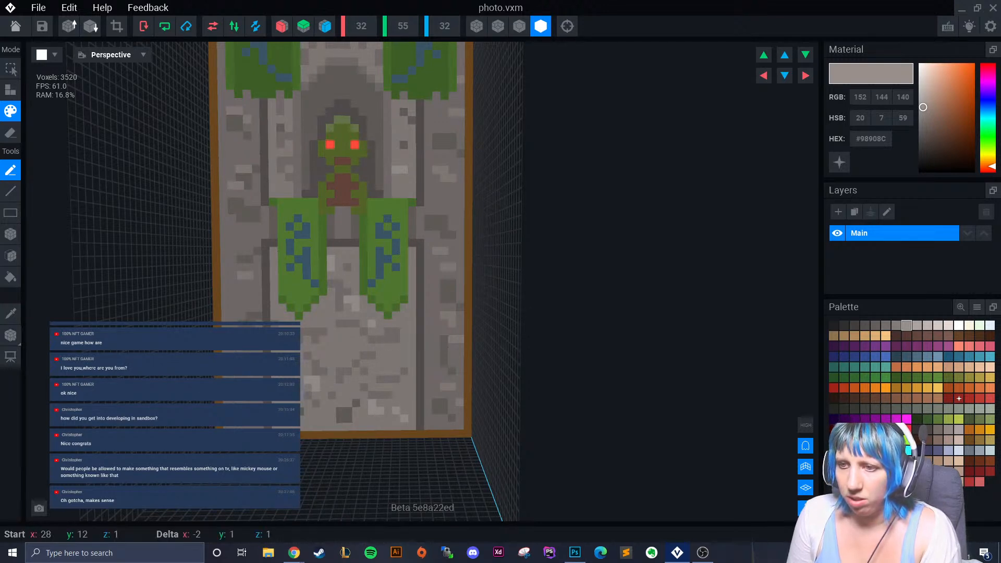
Sample the stone grey #847D7A from the wall and touch up a voxel in the lower part of the left column.
left_click(11, 313)
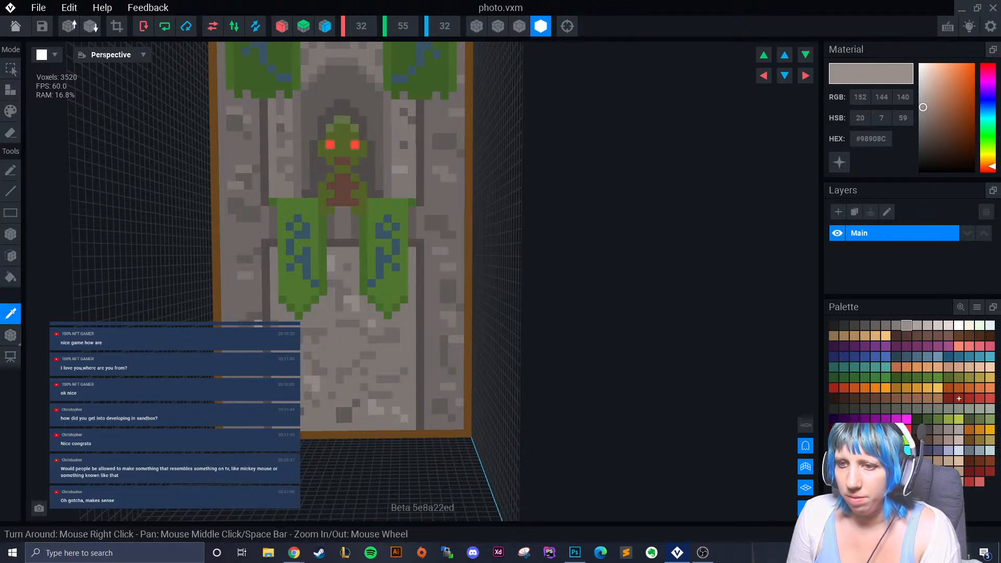
left_click(250, 323)
left_click(250, 323)
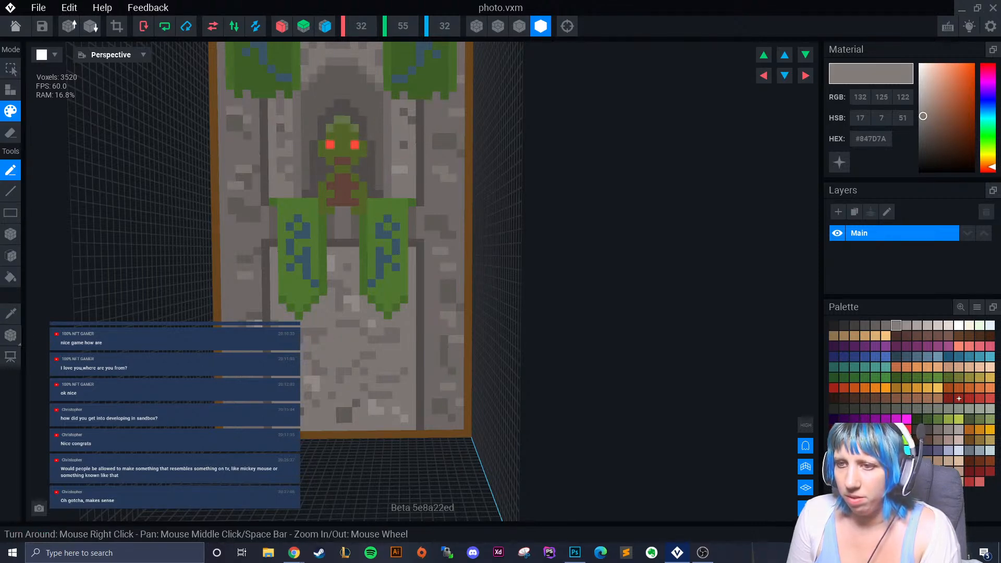
Crop the model's volume to fit the framed wall painting.
scroll(384, 270, "down", 1)
scroll(401, 377, "down", 8)
scroll(386, 356, "up", 1)
scroll(387, 355, "down", 3)
mouse_move(387, 355)
right_mouse_down()
mouse_move(219, 360)
mouse_move(430, 377)
right_mouse_up()
scroll(432, 379, "up", 6)
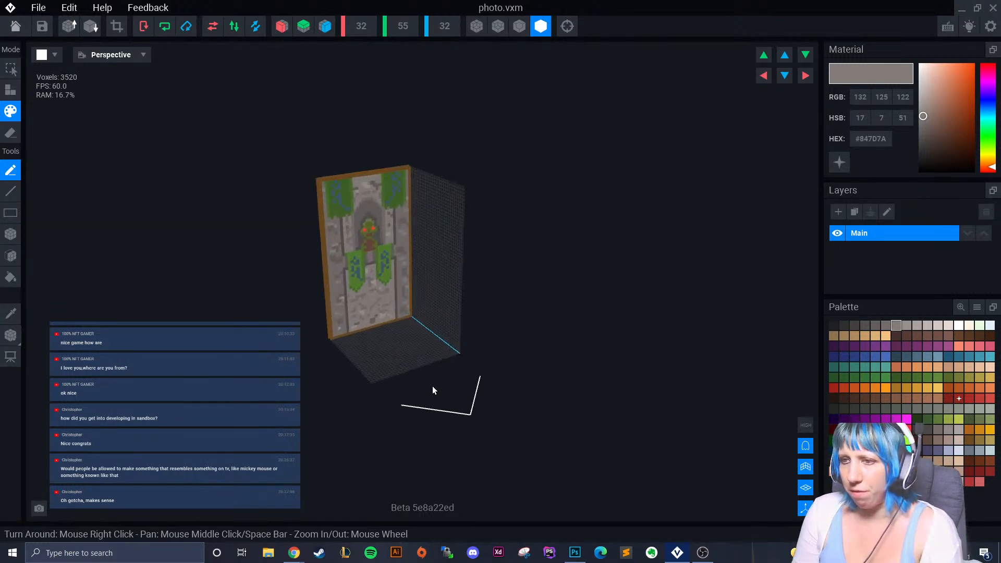
right_click_drag(434, 413, 396, 365)
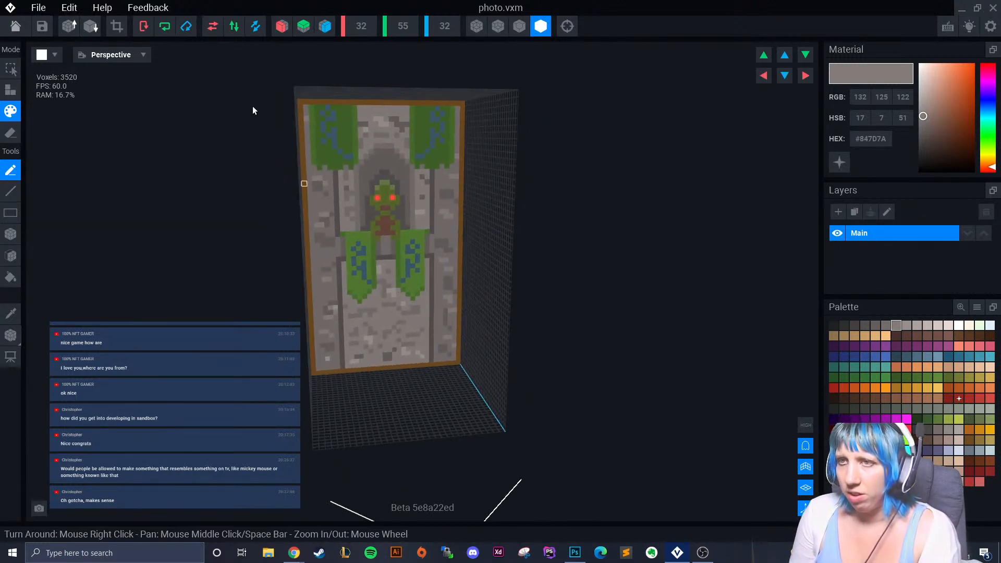
left_click(117, 27)
mouse_move(291, 236)
right_mouse_down()
mouse_move(422, 398)
mouse_move(291, 259)
right_mouse_up()
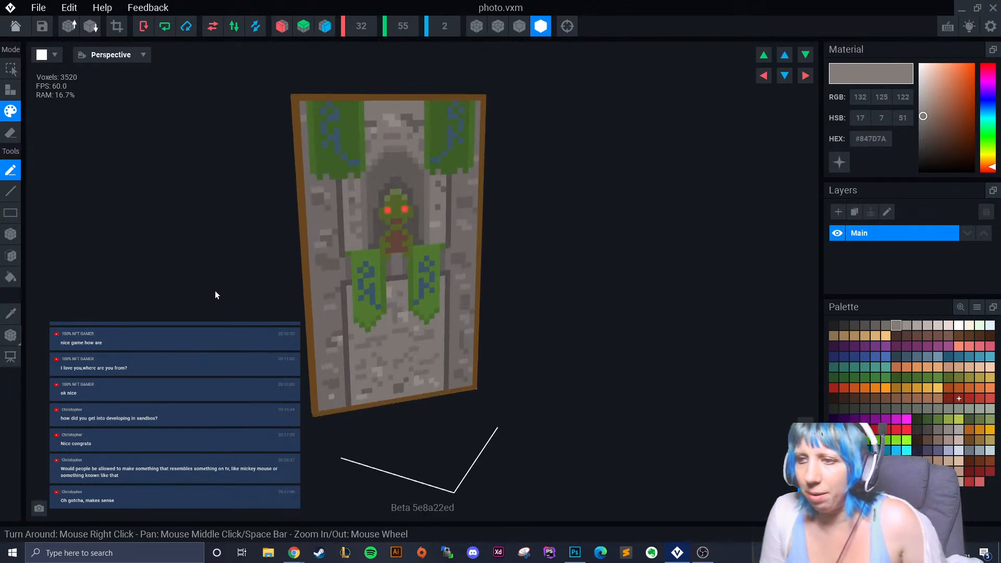
Activate the pivot tool and shift the pivot slightly back along the depth axis at the painting's base.
left_click(12, 335)
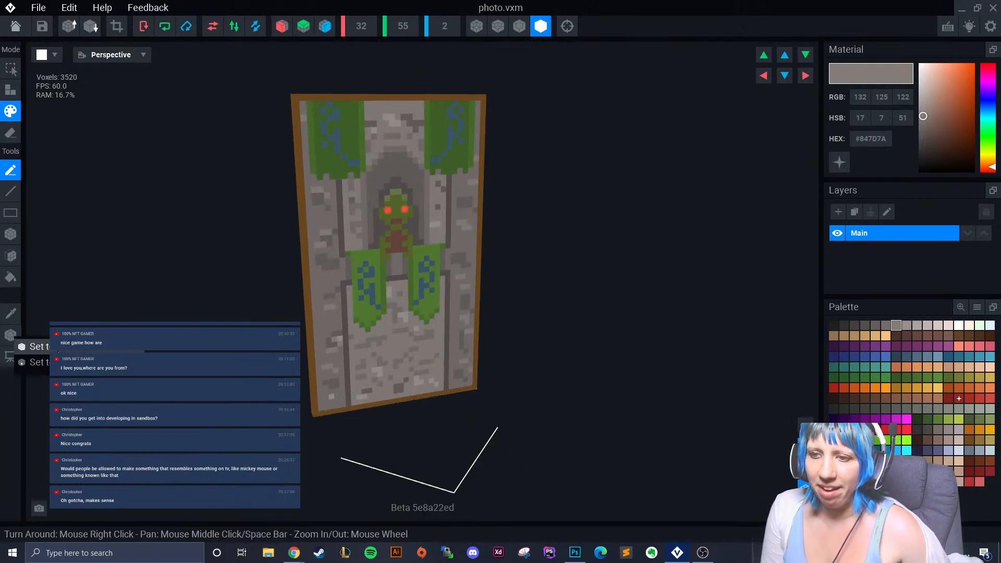
left_click(11, 335)
right_click_drag(401, 427, 464, 456)
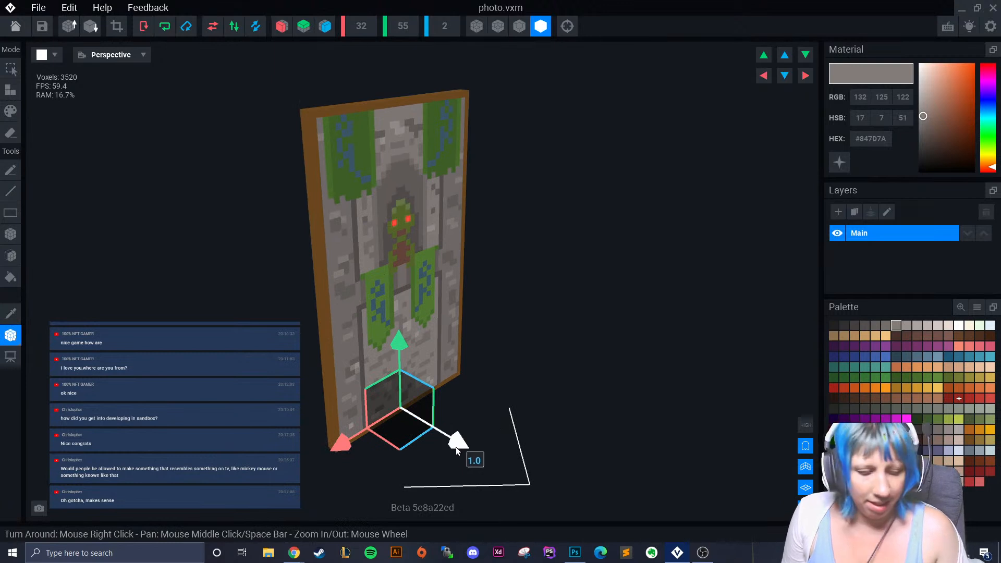
left_click_drag(455, 445, 449, 442)
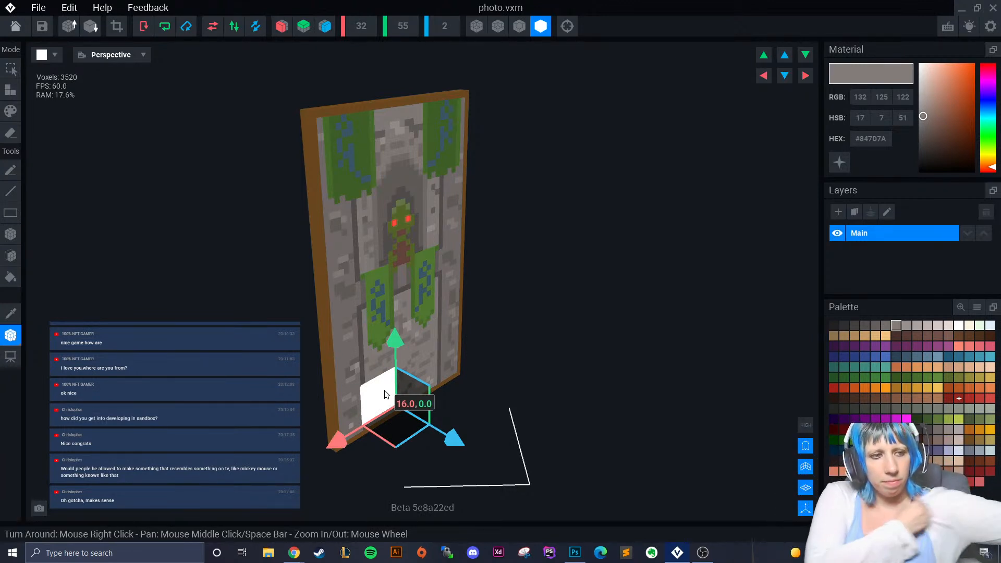
Close photo.vxm with its changes saved and open photos.vxm.
left_click(23, 29)
left_click(406, 198)
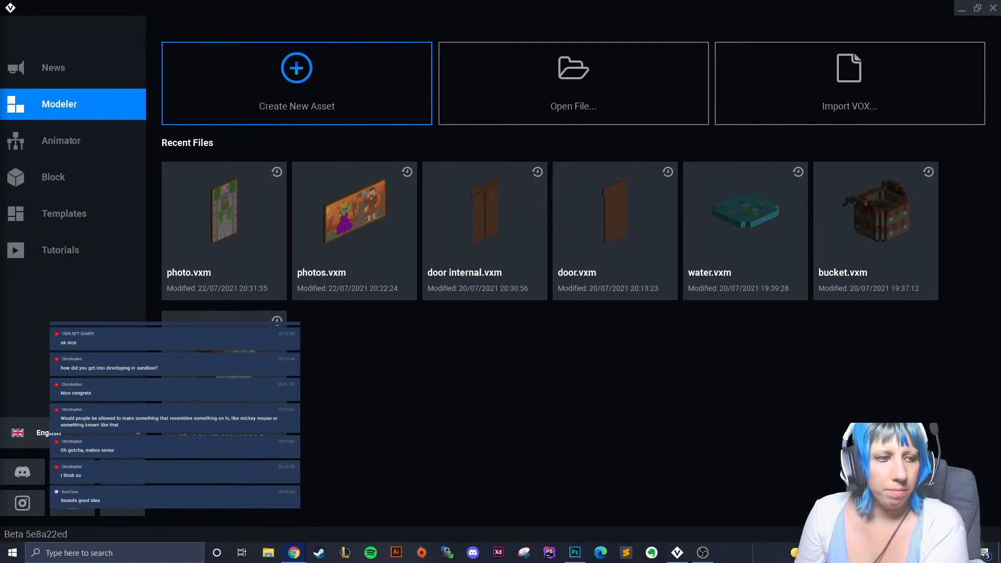
left_click(328, 233)
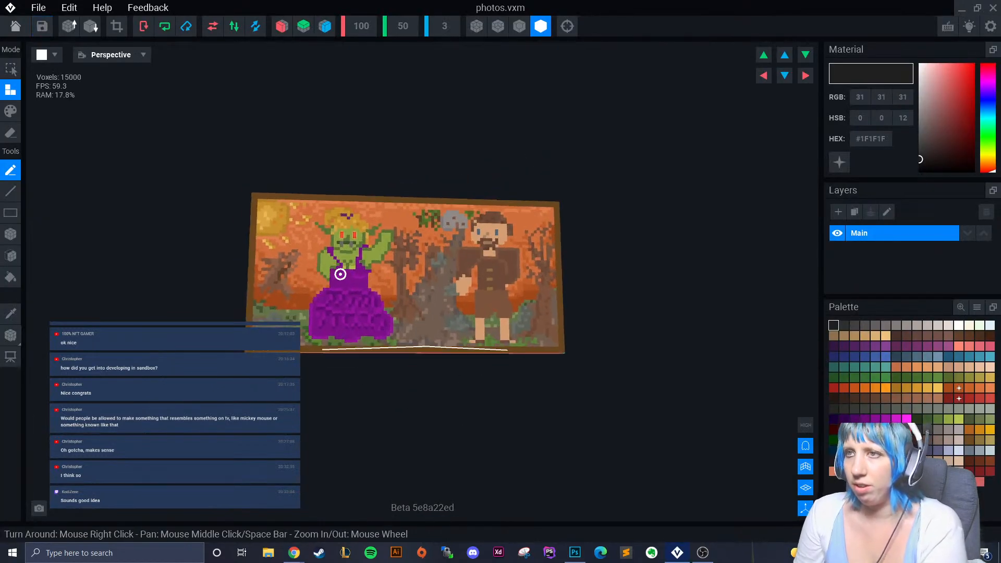
Switch the model display to outlined shading and close photos.vxm with its changes saved.
mouse_move(327, 295)
right_mouse_down()
mouse_move(301, 344)
mouse_move(224, 323)
right_mouse_up()
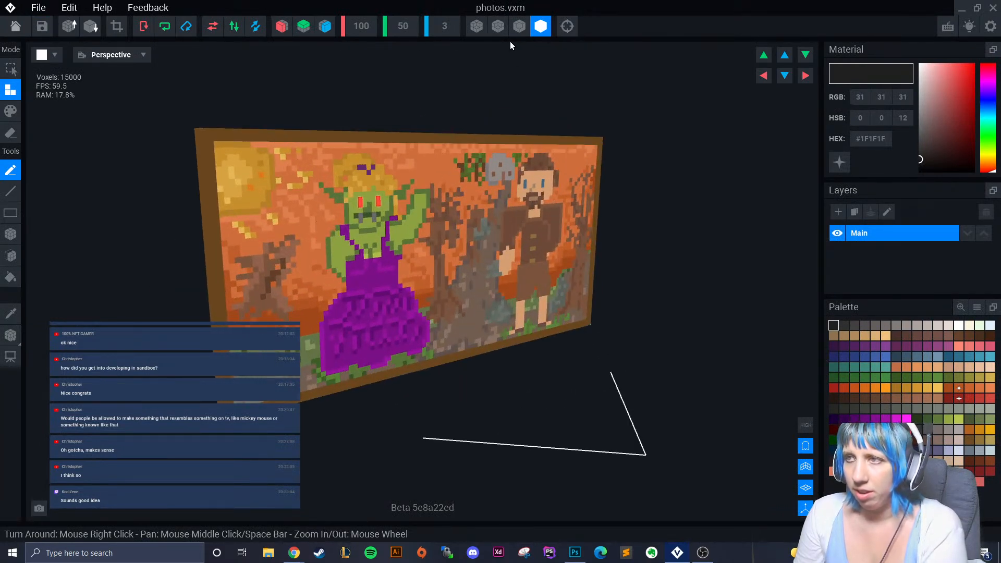
left_click(519, 26)
right_click_drag(470, 118, 211, 260)
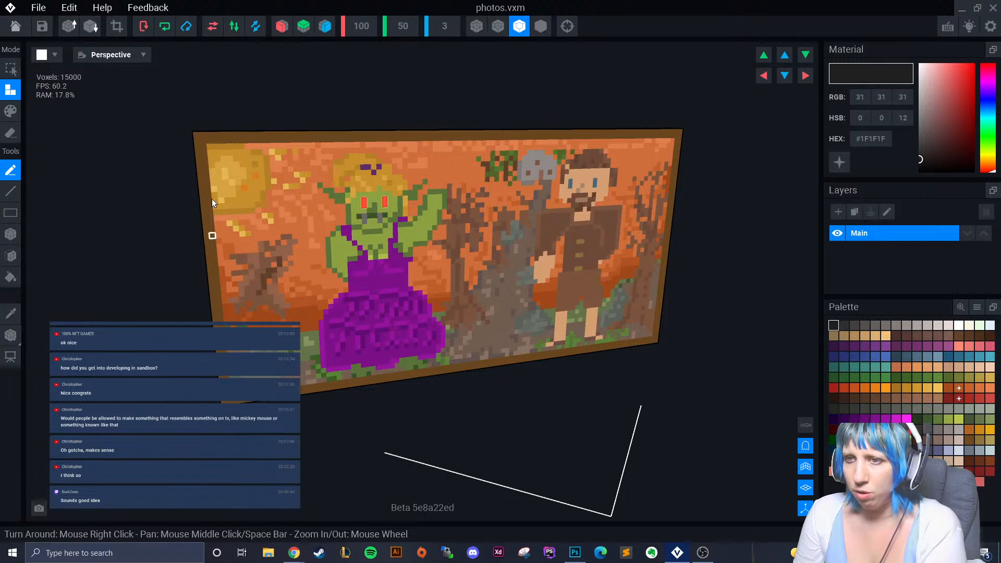
left_click(17, 27)
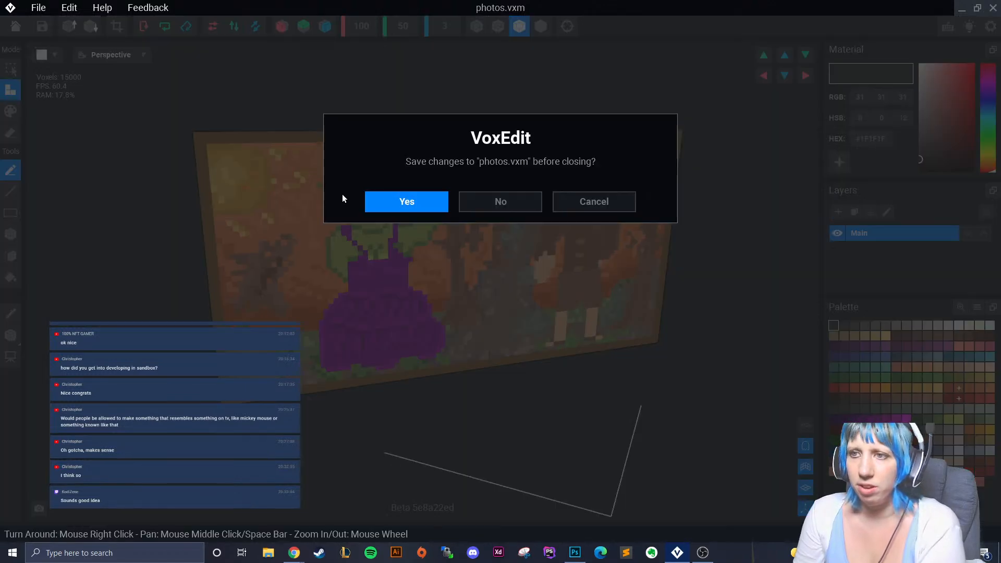
key("Return")
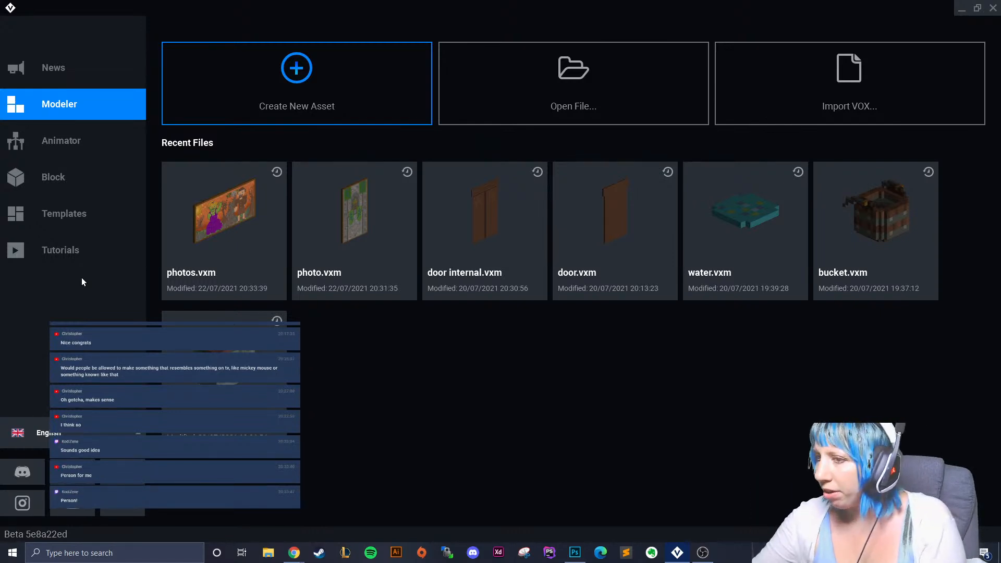
Create a new model asset named portrait in the random bits folder.
left_click(244, 102)
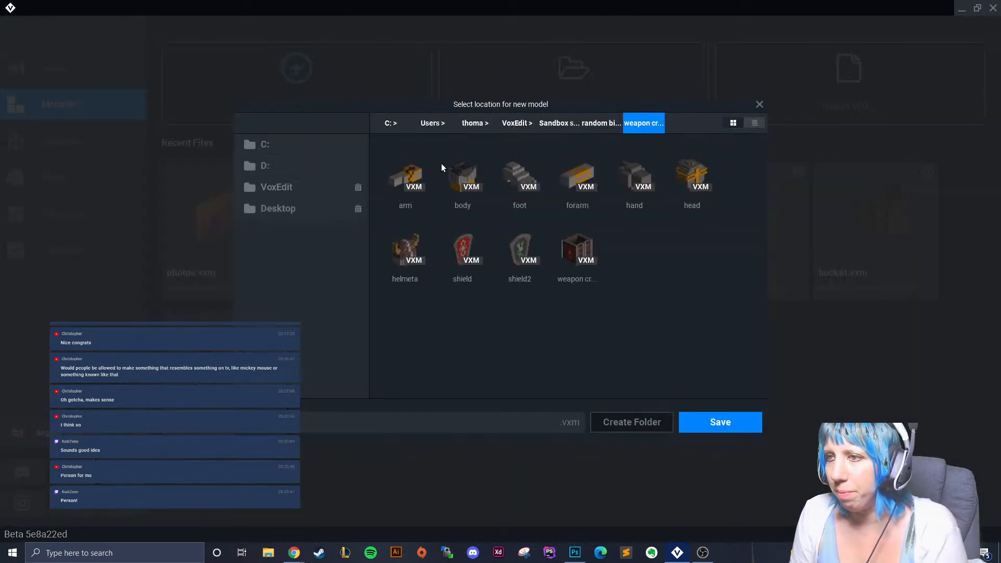
left_click(759, 104)
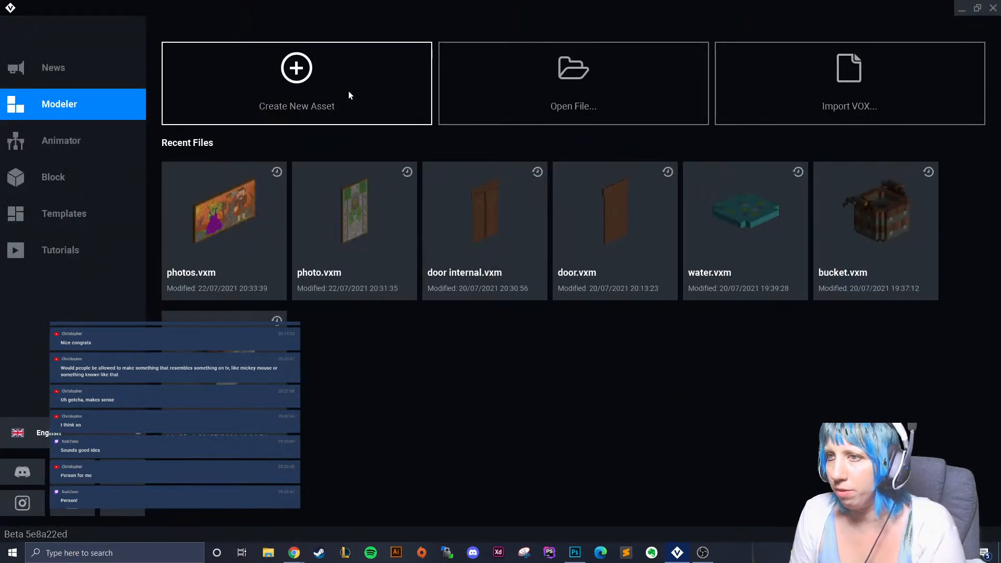
left_click(367, 99)
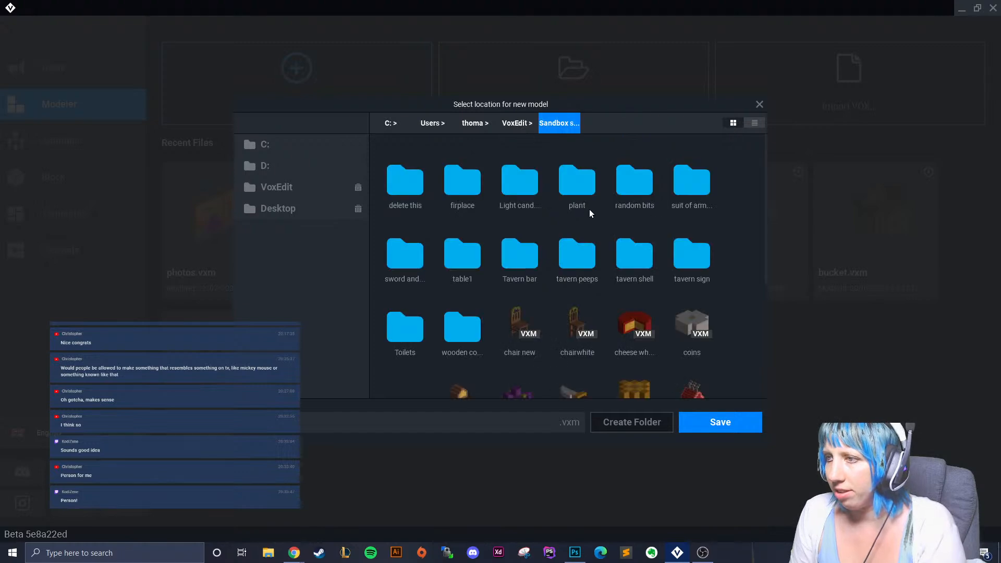
double_click(629, 183)
left_click(481, 423)
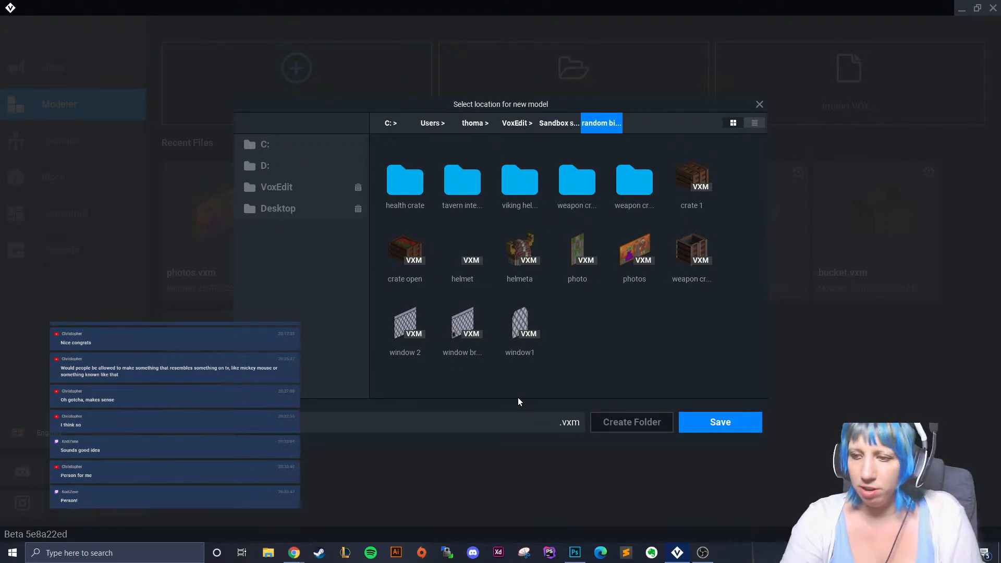
left_click(701, 422)
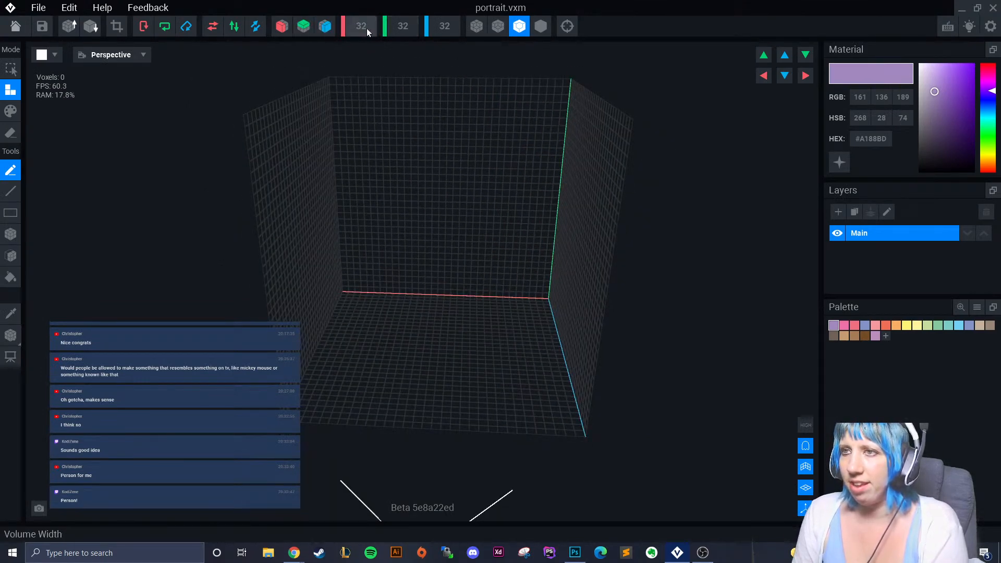
Leave portrait.vxm with changes saved, open photo.vxm to check its volume dimensions, and return to the recent files.
left_click(16, 26)
left_click(402, 202)
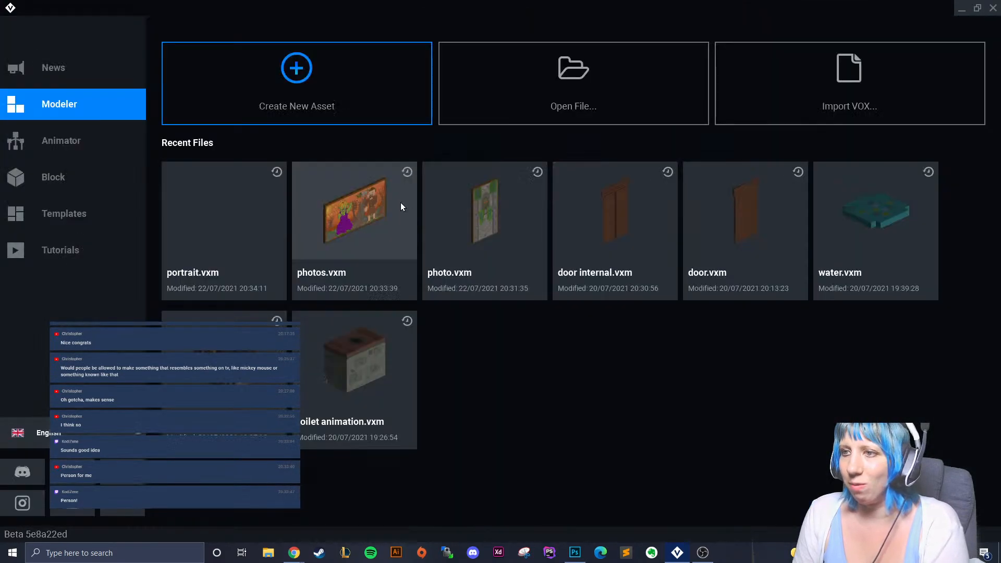
left_click(477, 217)
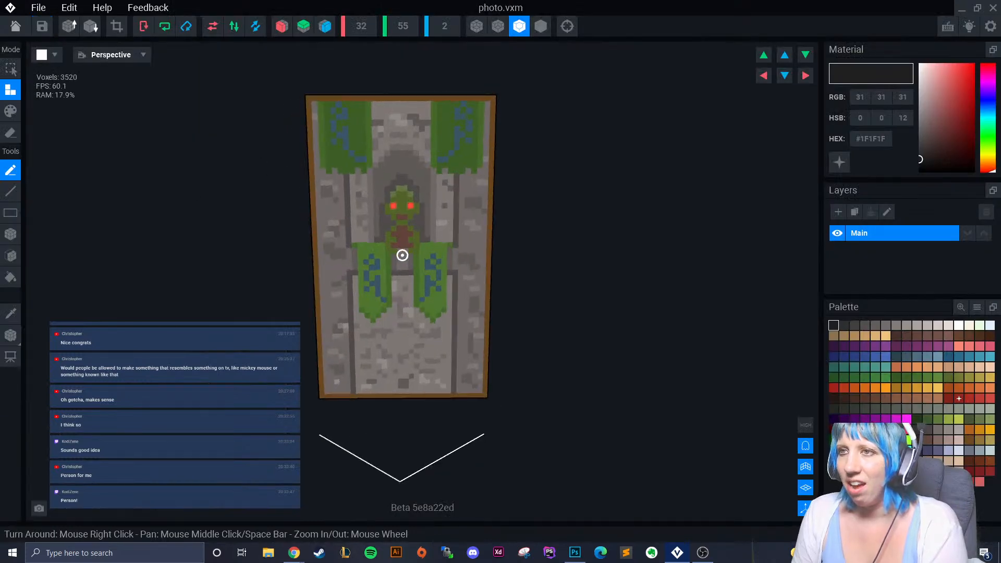
left_click(16, 26)
left_click(408, 204)
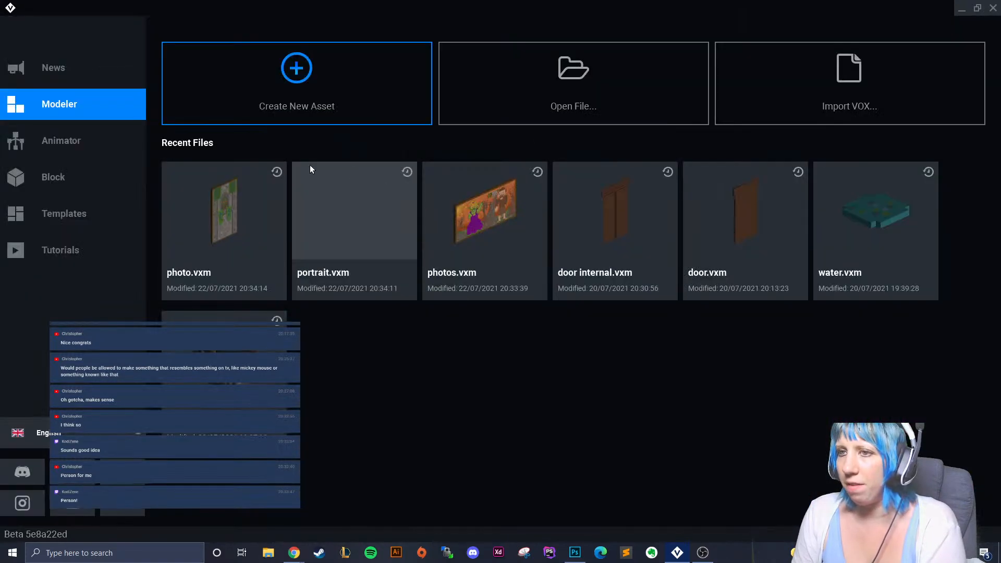
Reopen portrait.vxm and set its volume height to 55.
left_click(328, 217)
type("55")
key("Return")
right_click_drag(480, 248, 376, 250)
Load the palette from the PNG whose name starts with "USE THISS" in the Downloads folder on drive C.
left_click(973, 306)
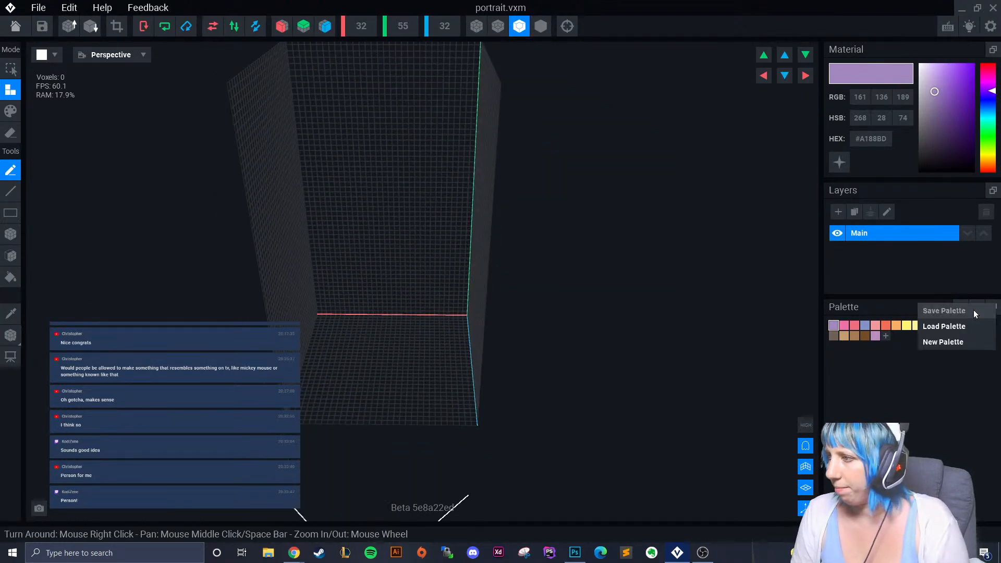
left_click(970, 327)
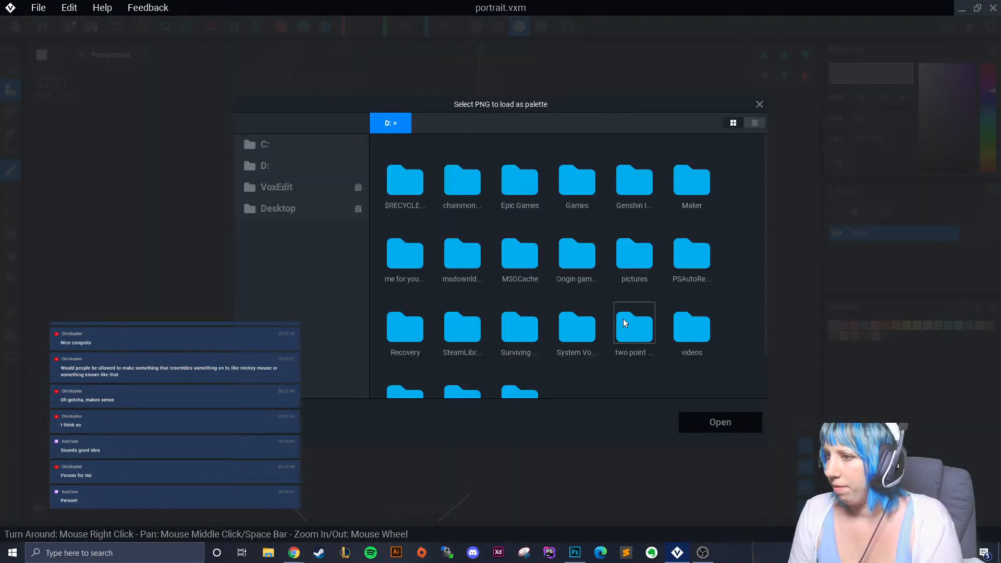
scroll(568, 339, "down", 1)
double_click(404, 358)
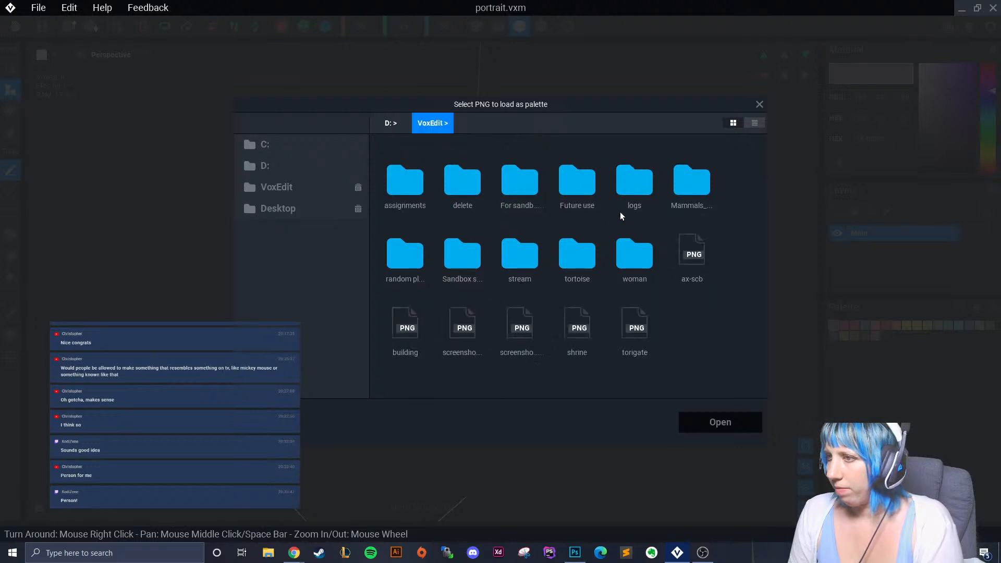
left_click(305, 147)
double_click(515, 333)
double_click(691, 183)
scroll(622, 270, "down", 5)
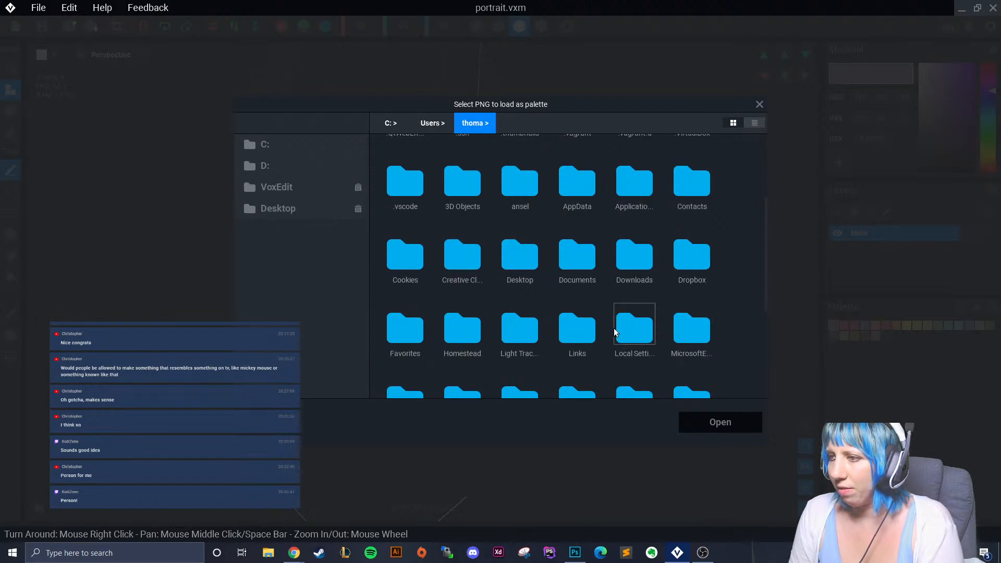
double_click(640, 264)
scroll(587, 318, "down", 10)
scroll(655, 377, "down", 5)
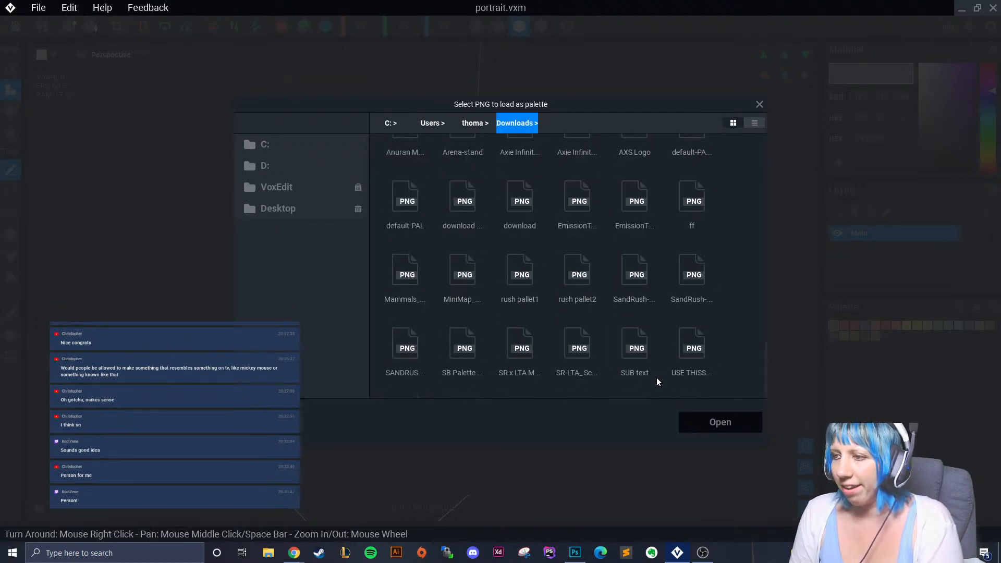
left_click(692, 339)
left_click(696, 418)
right_click_drag(315, 341, 320, 312)
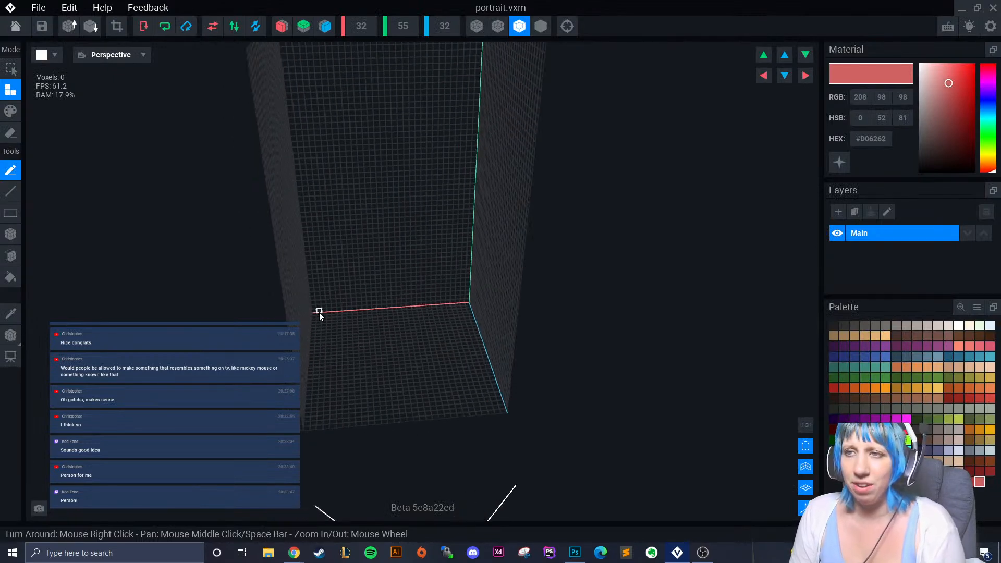
Fill the whole 32 by 55 back face of the volume with a flat panel of brown #91743C voxels using the Box tool.
scroll(320, 311, "up", 1)
left_click(975, 442)
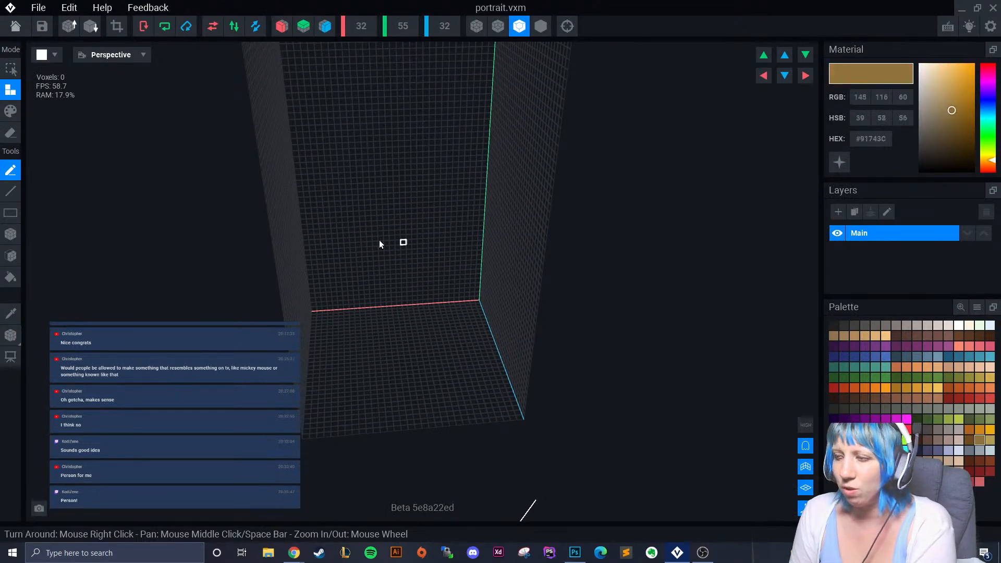
right_click_drag(420, 246, 351, 235)
left_click(10, 234)
right_click_drag(236, 129, 308, 89)
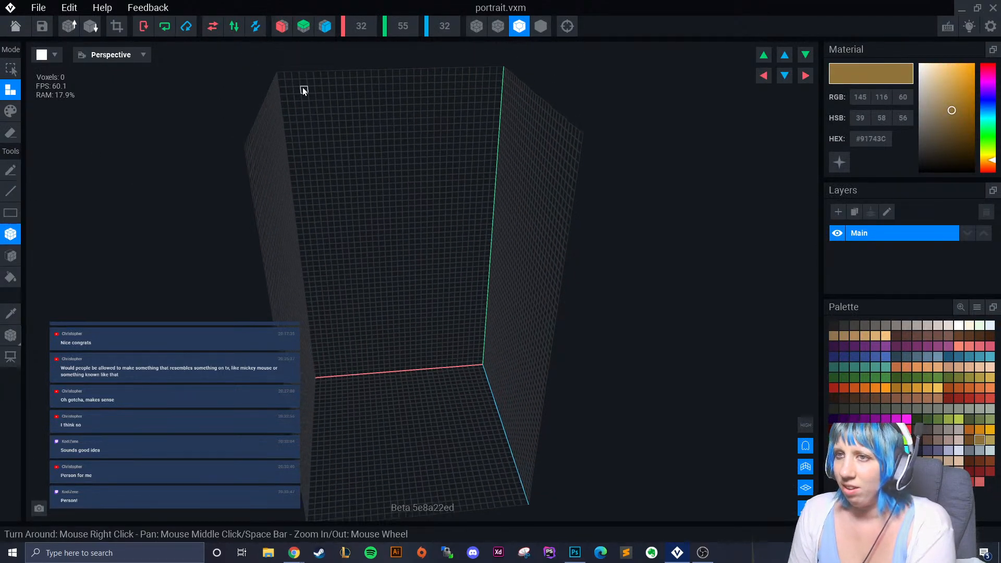
mouse_move(281, 78)
left_mouse_down()
mouse_move(485, 369)
mouse_move(480, 362)
left_mouse_up()
right_click_drag(480, 363, 465, 339)
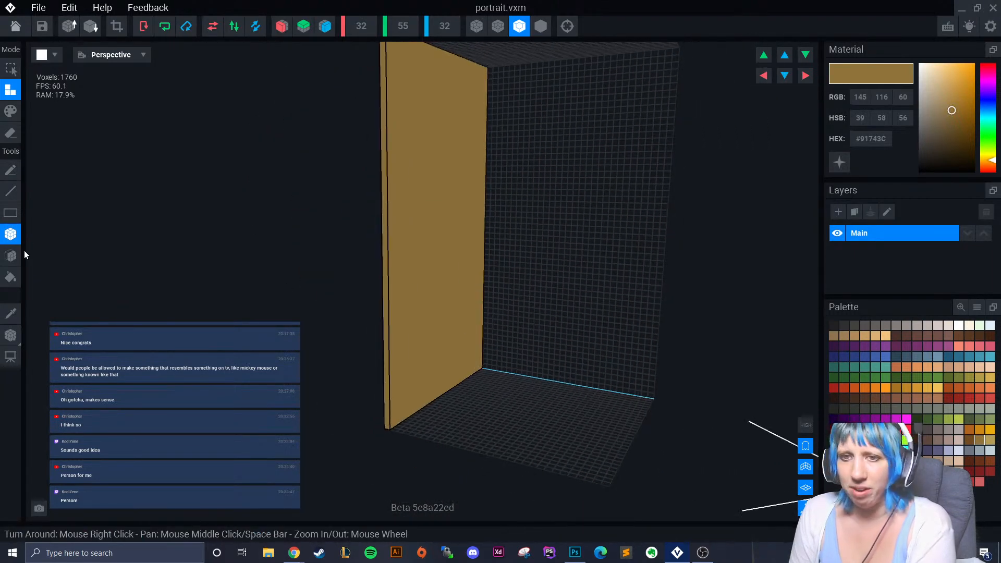
Extend the brown panel's front face forward by one voxel with the Face tool.
left_click(11, 256)
right_click_drag(460, 219, 440, 226)
left_click(442, 219)
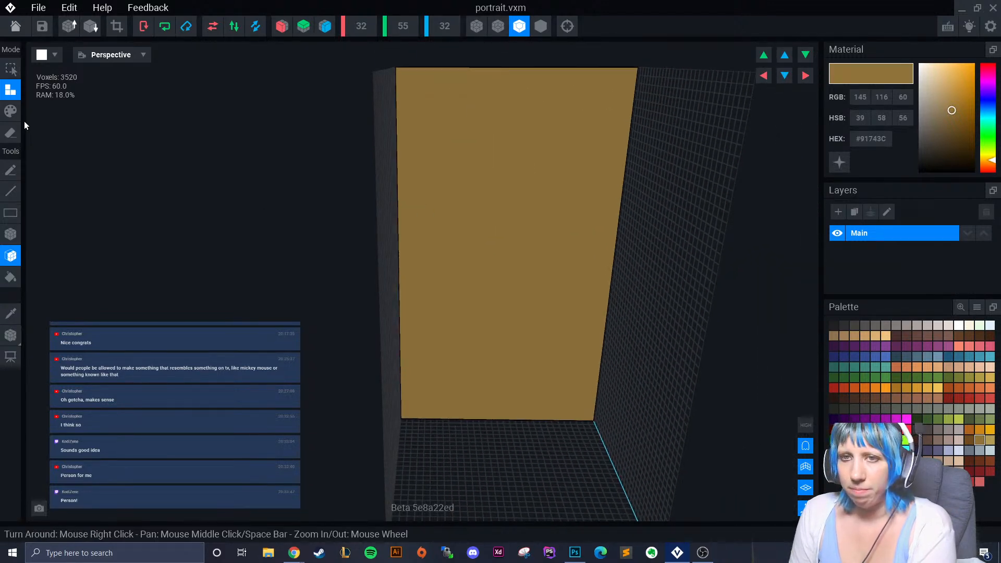
Paint the panel's interior #E7DAD4 with X symmetry on, leaving a one-voxel brown frame, and switch the symmetry off.
left_click(281, 26)
left_click(11, 111)
left_click(10, 234)
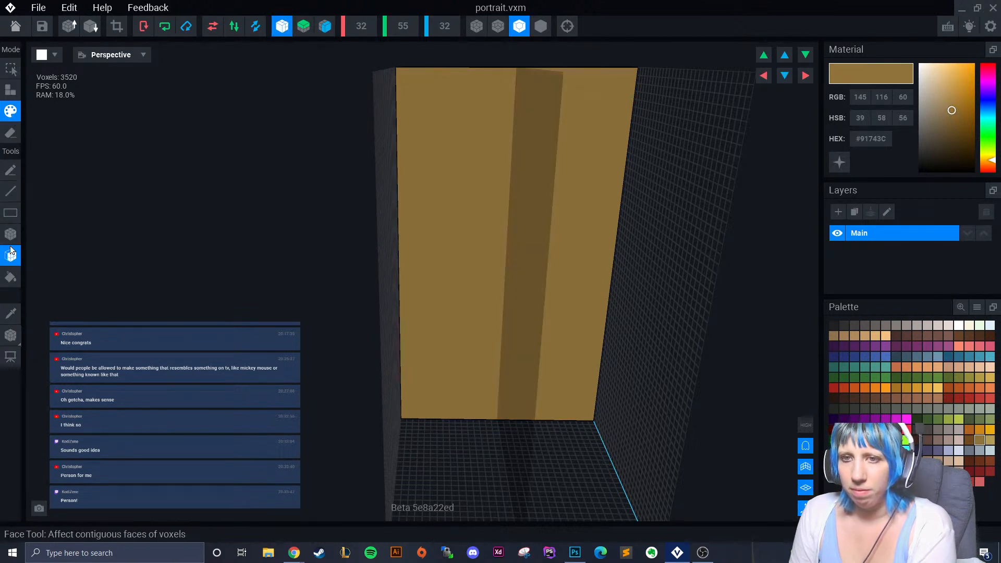
left_click(948, 325)
left_click_drag(410, 80, 496, 410)
scroll(496, 372, "down", 2)
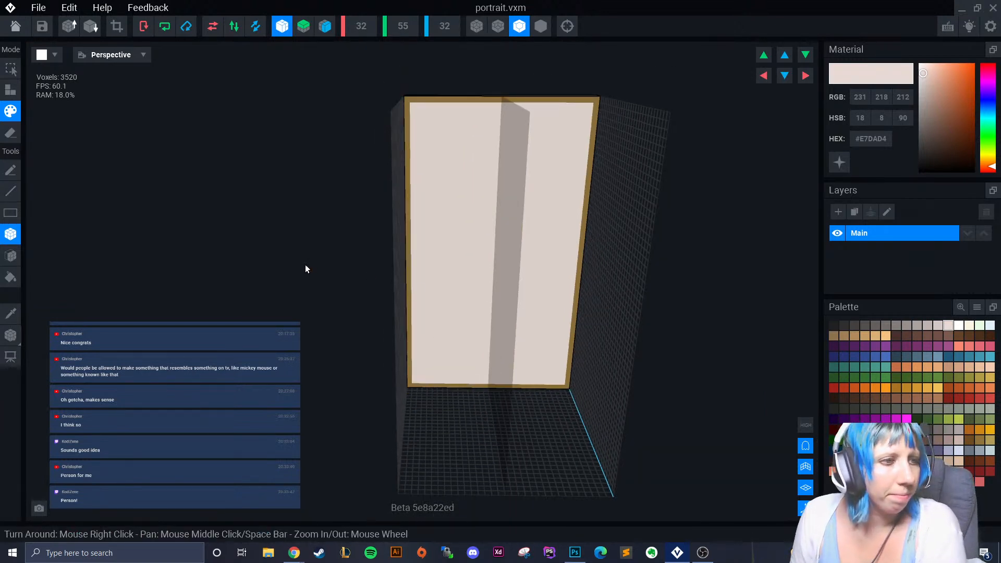
right_click_drag(590, 311, 445, 293)
scroll(445, 292, "up", 2)
left_click(282, 26)
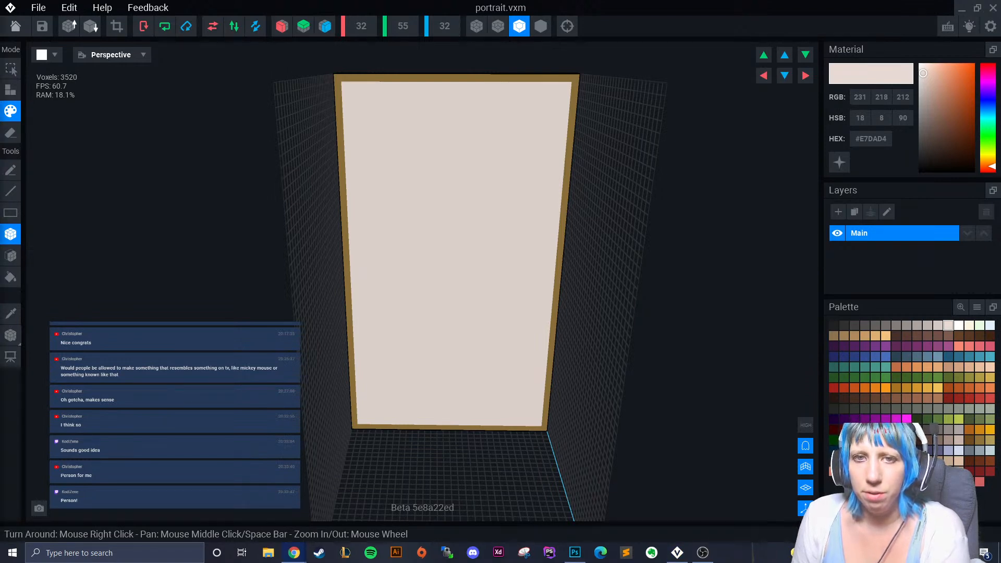
scroll(512, 323, "up", 2)
middle_click_drag(512, 323, 400, 340)
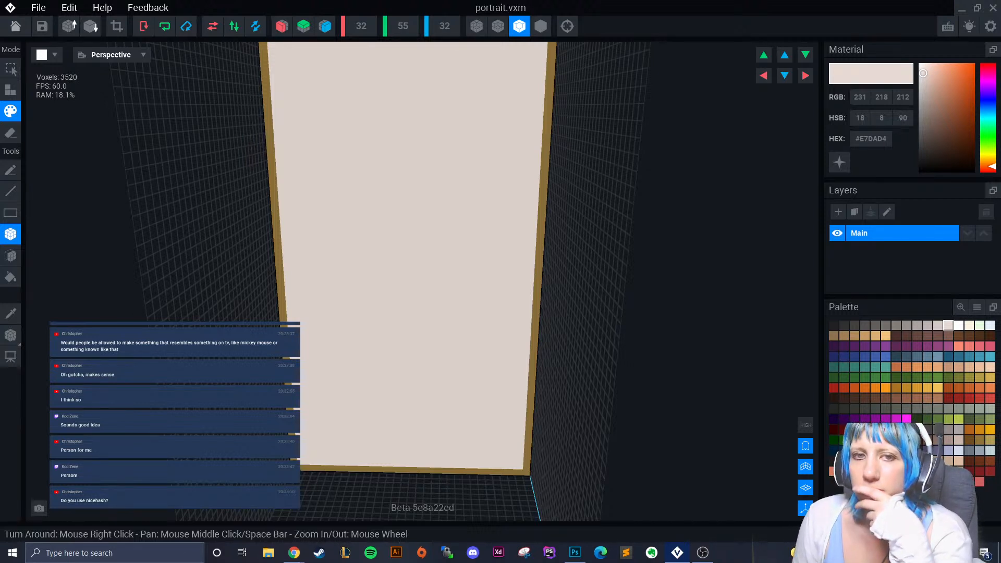
right_click_drag(273, 306, 291, 306)
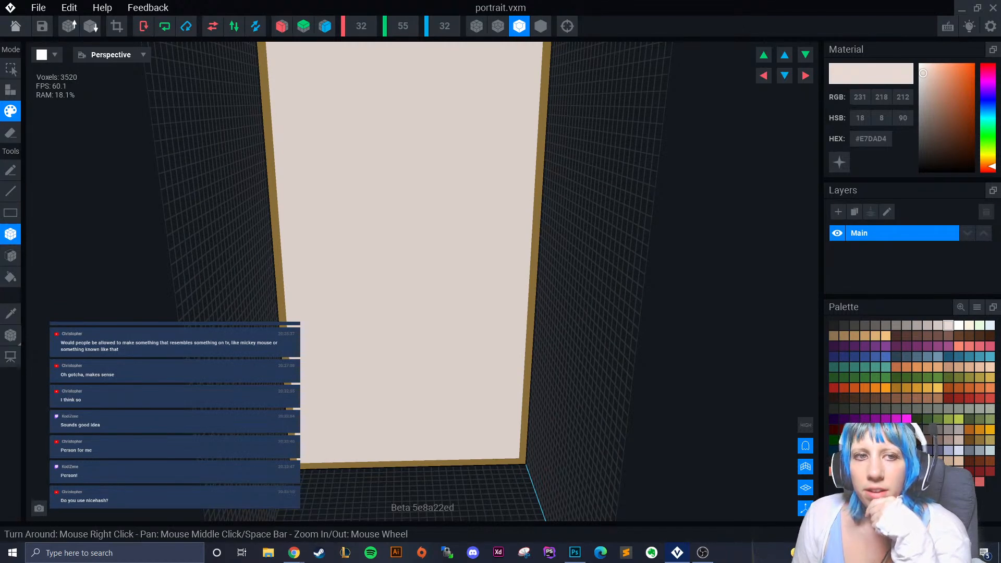
right_click_drag(405, 248, 424, 235)
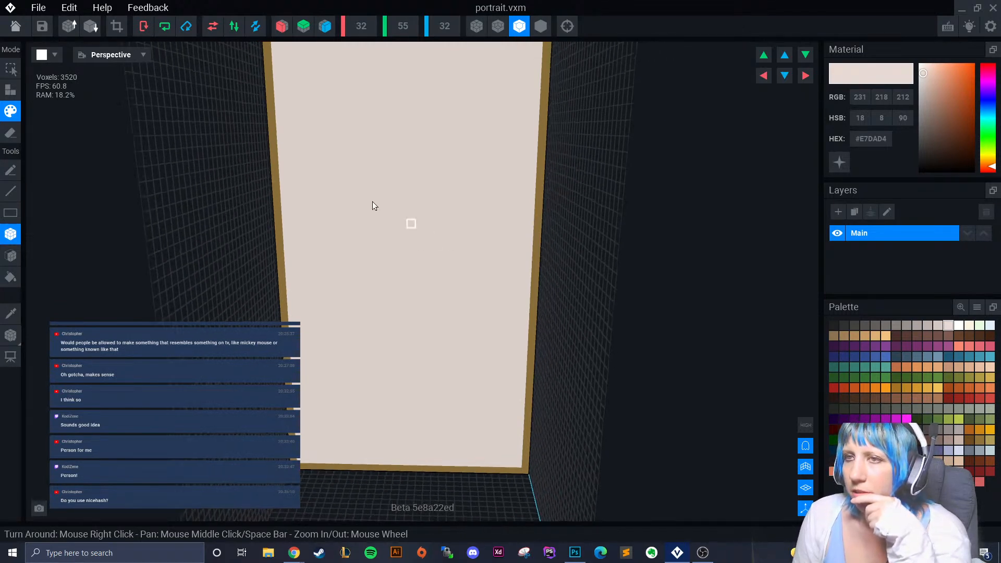
Leave portrait.vxm with changes saved, open the Avatar_V2.vxr animation asset to look at the character, and return to the recent files.
left_click(15, 27)
left_click(399, 195)
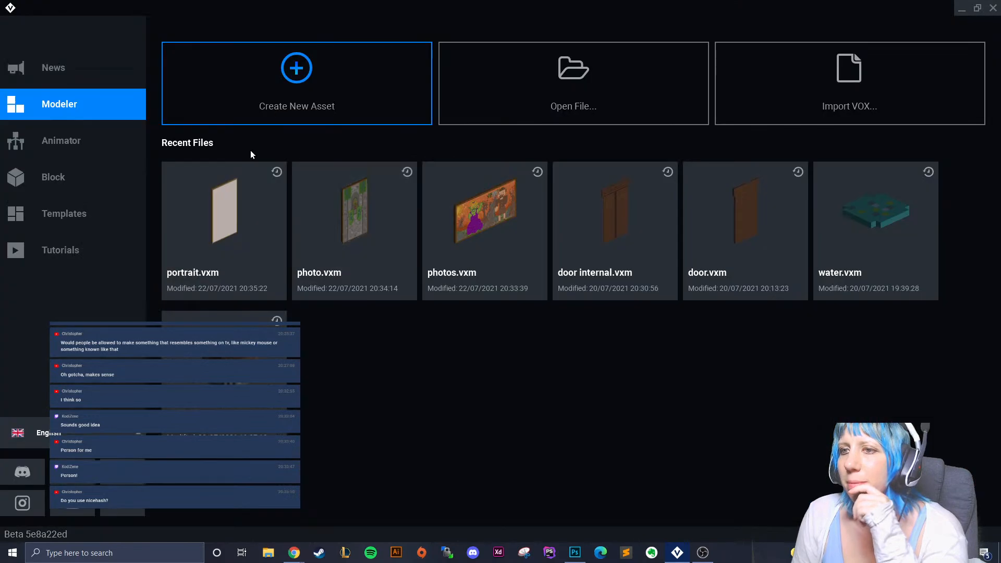
left_click(77, 141)
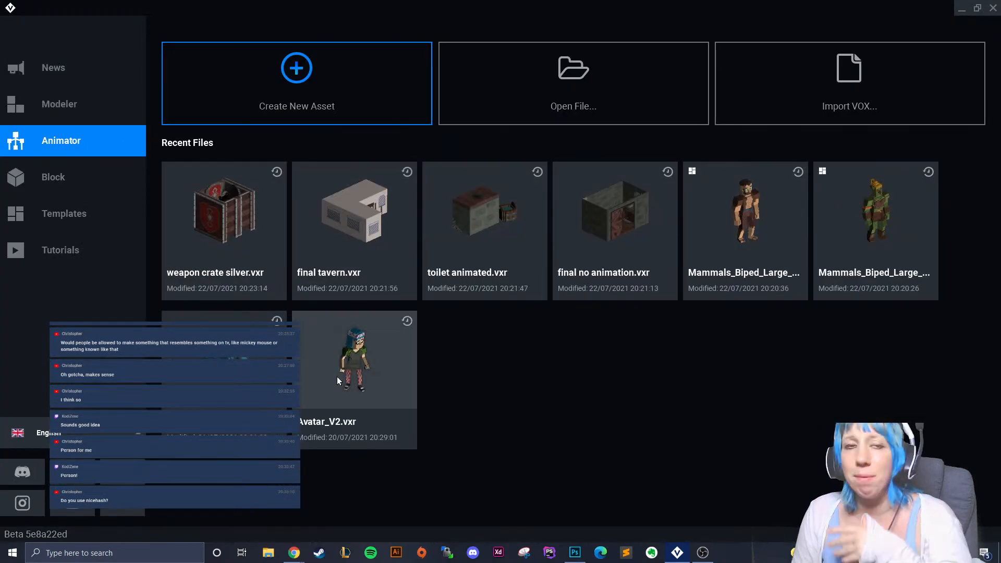
left_click(352, 361)
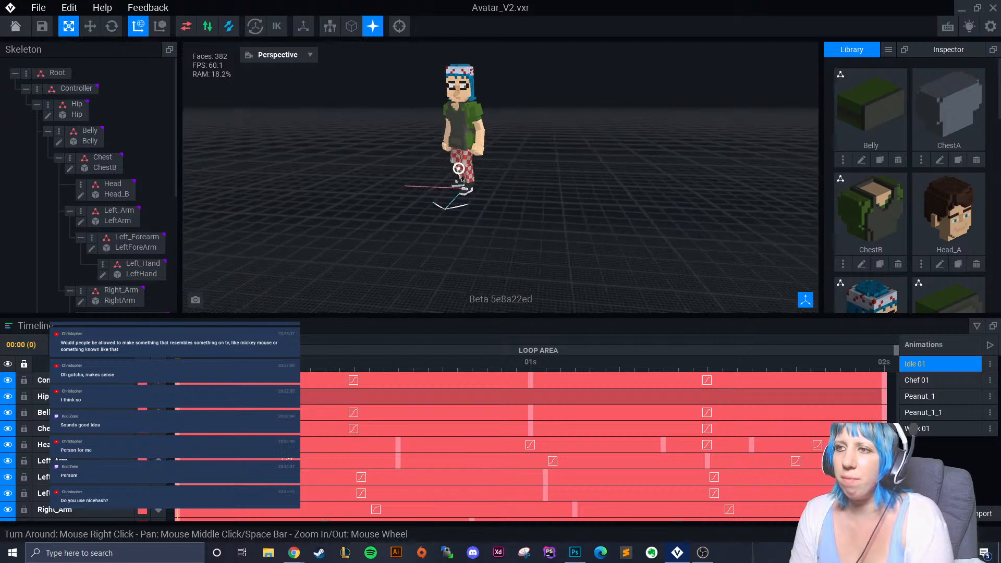
left_click(15, 27)
left_click(471, 204)
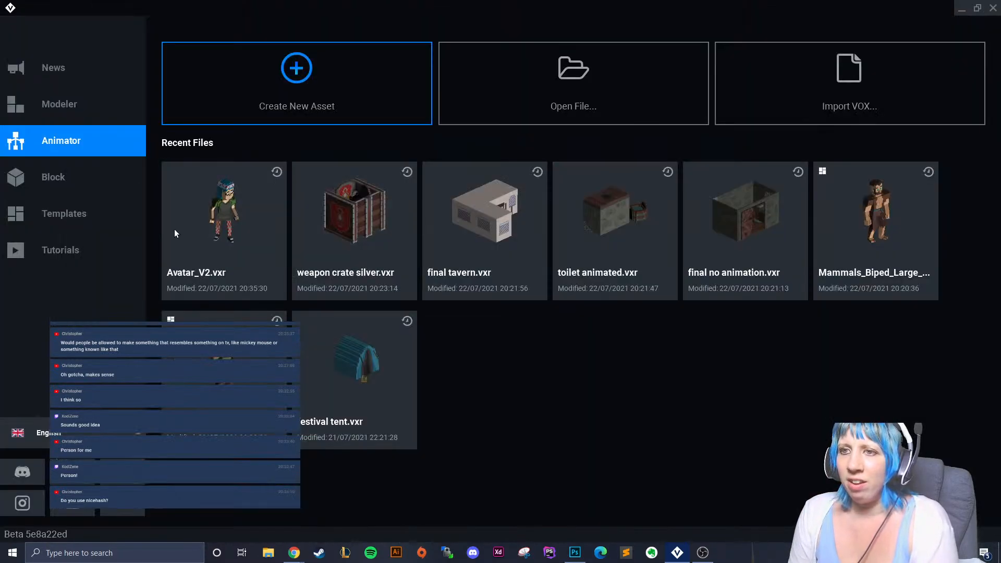
Reopen portrait.vxm and close it again with changes saved.
left_click(80, 115)
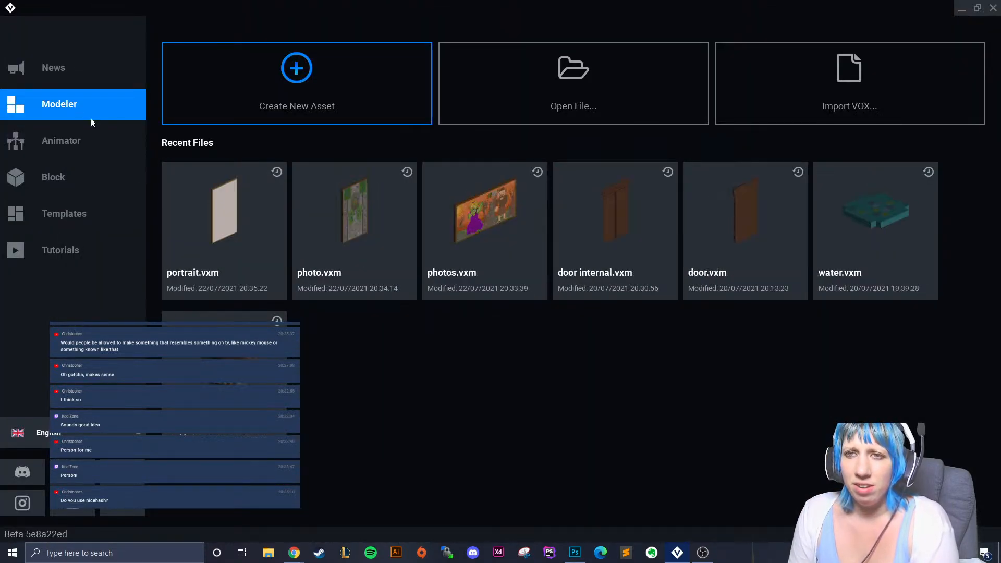
left_click(243, 237)
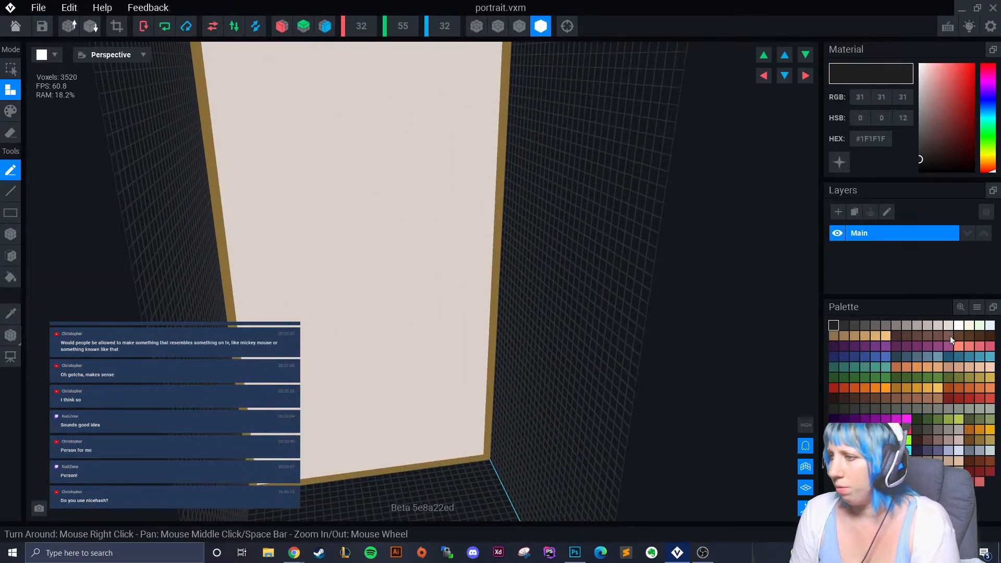
left_click(15, 26)
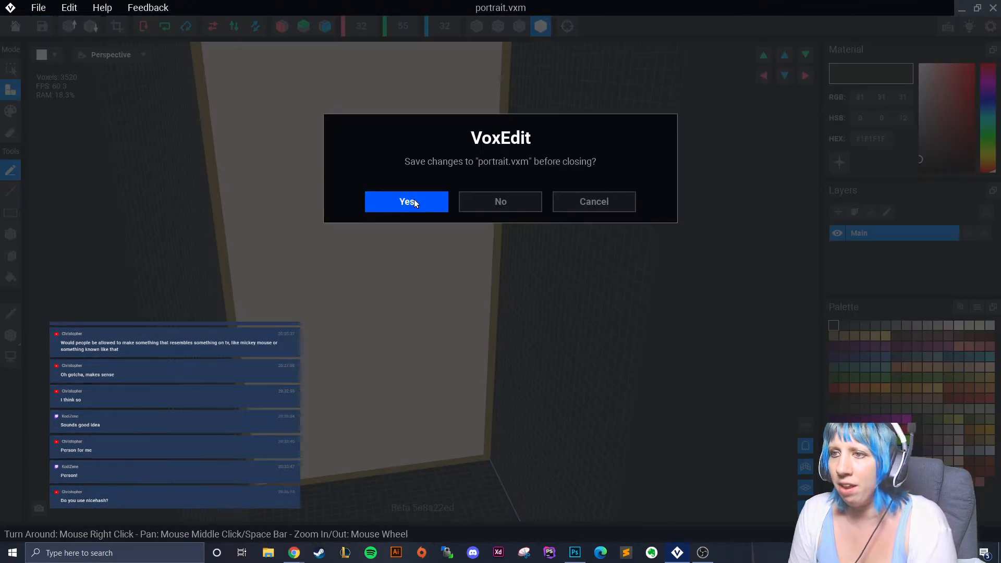
left_click(375, 201)
left_click(599, 99)
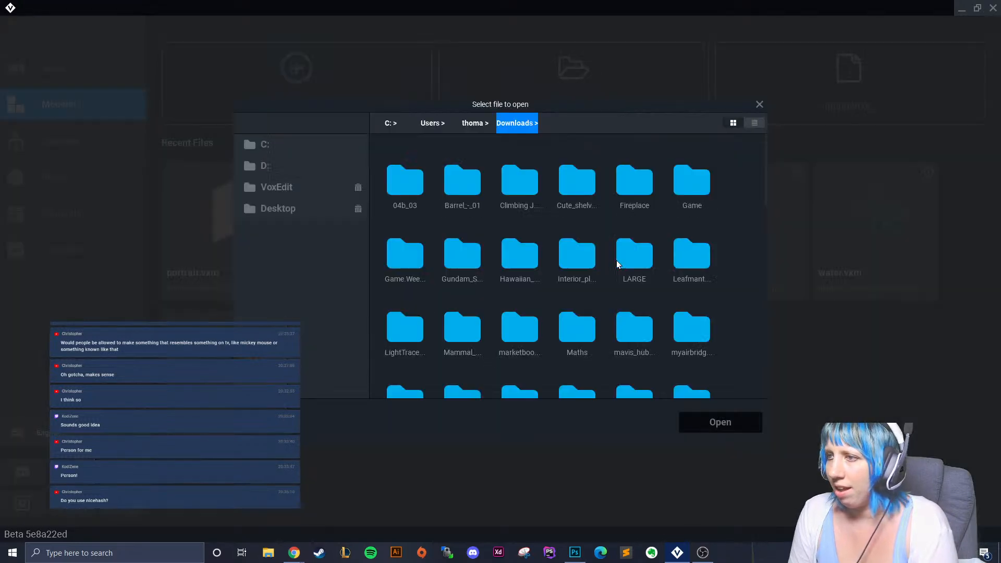
scroll(528, 373, "down", 10)
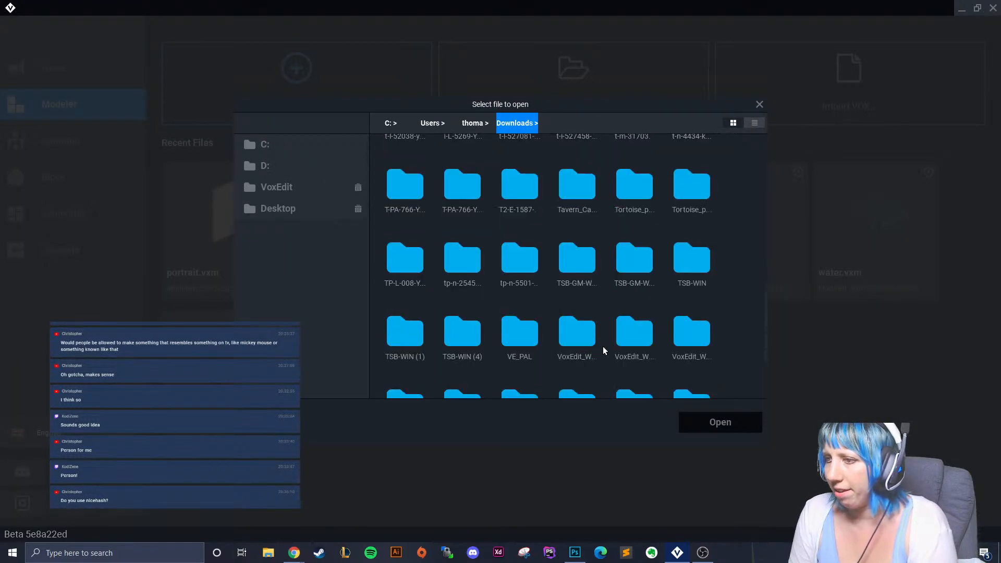
left_click(315, 185)
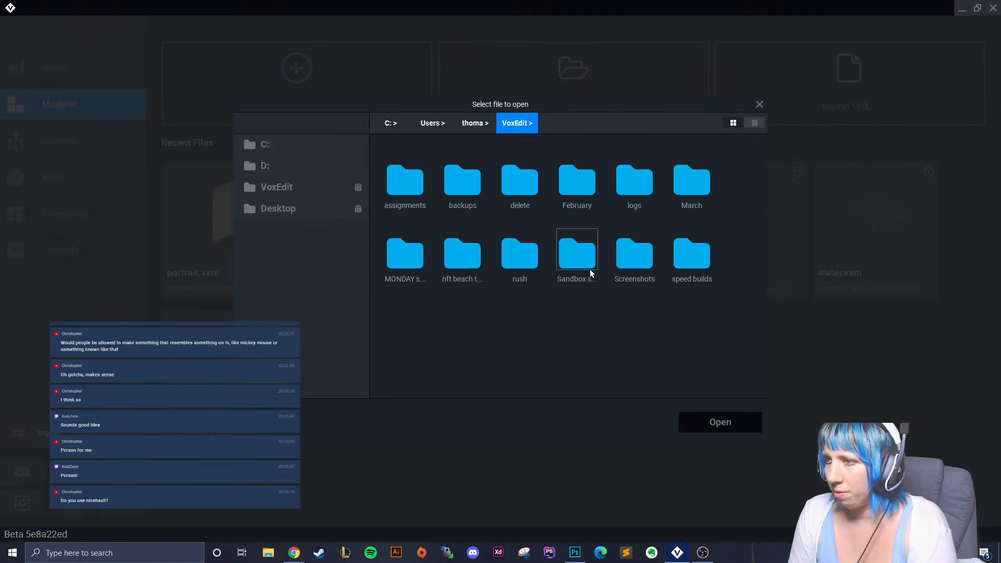
double_click(399, 258)
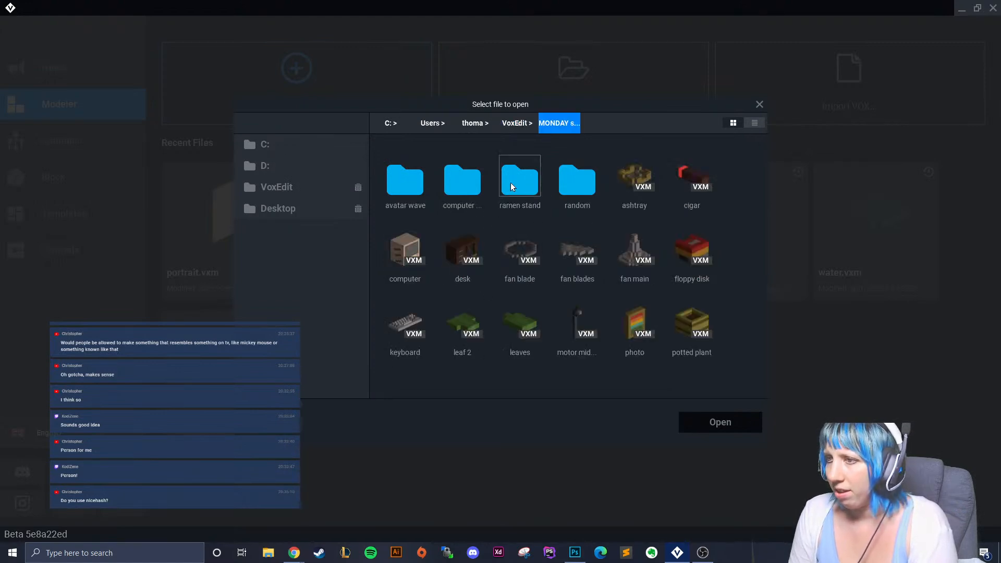
double_click(521, 180)
double_click(521, 180)
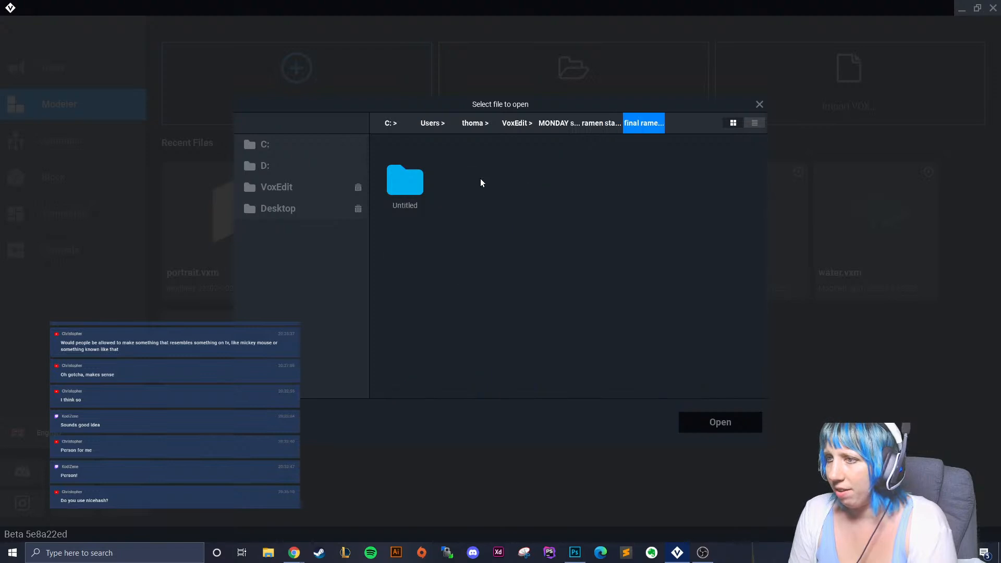
double_click(408, 176)
left_click(759, 104)
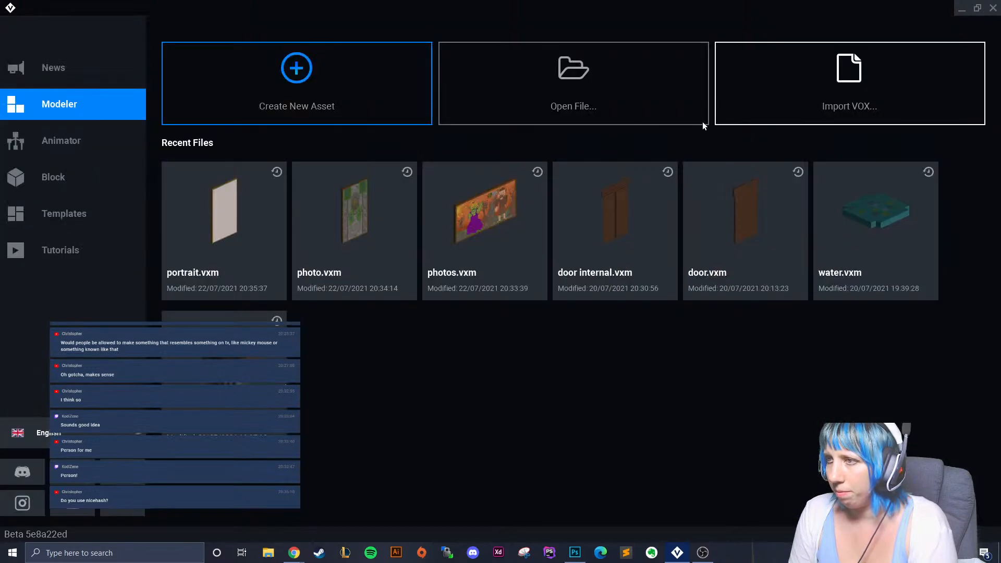
Open the animation asset Untitled.vxr from the ramen stand's final ramen folder inside the VoxEdit MONDAY folder.
left_click(121, 141)
left_click(533, 96)
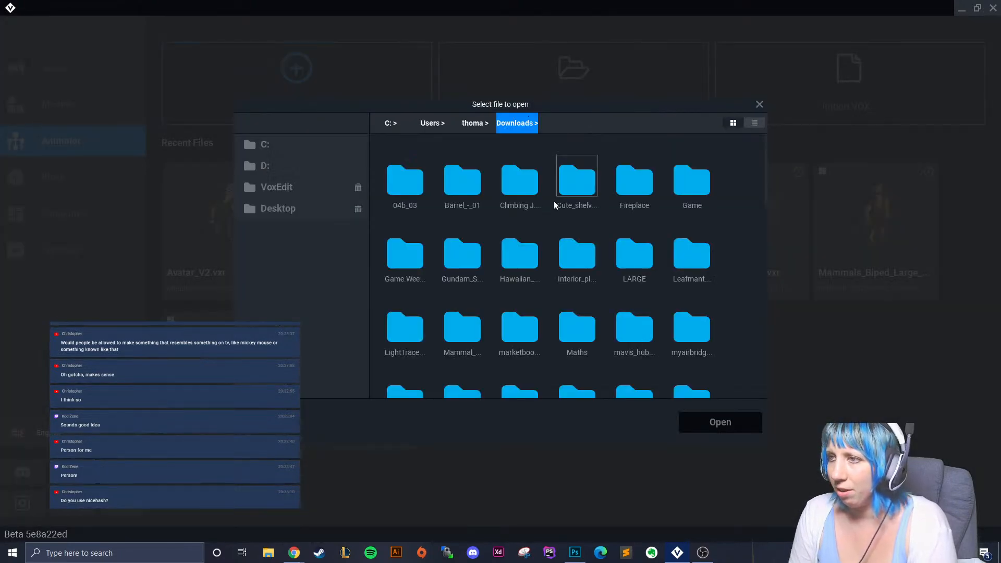
left_click(276, 187)
double_click(432, 248)
double_click(514, 184)
double_click(512, 176)
double_click(405, 183)
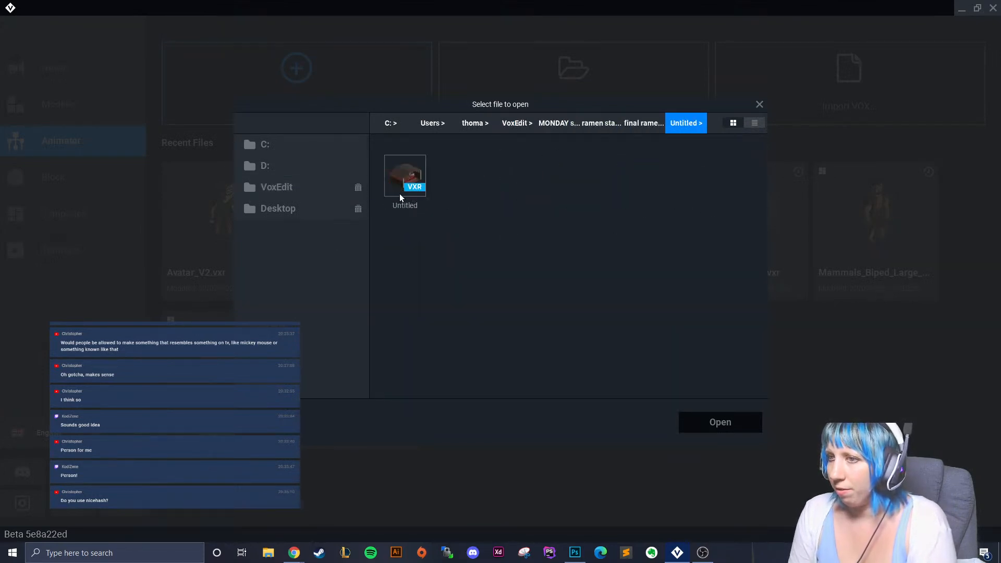
left_click(396, 194)
left_click(719, 421)
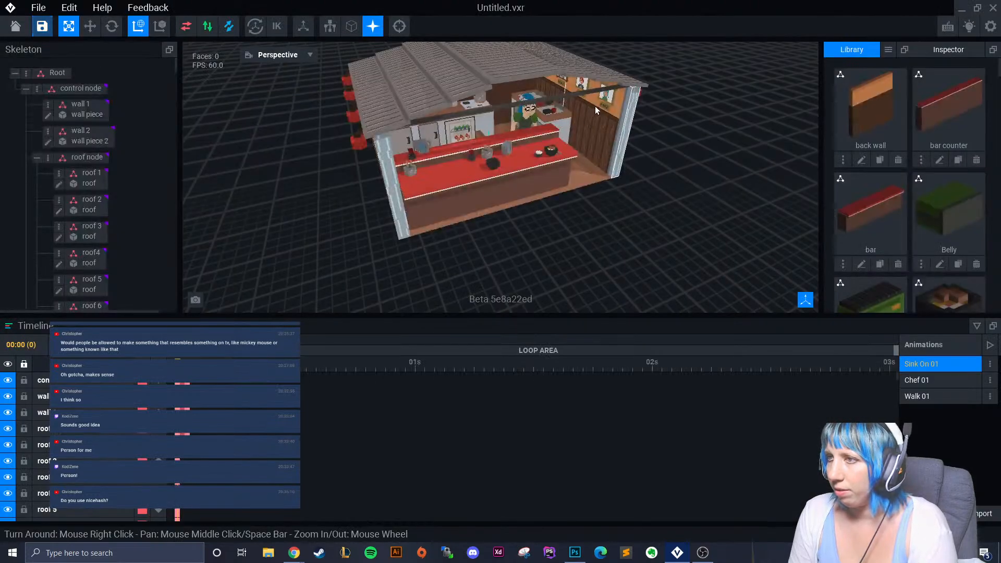
Open the poster 1 model from the ramen stand's wall and sample the portrait's blue hair colour.
left_click(602, 99)
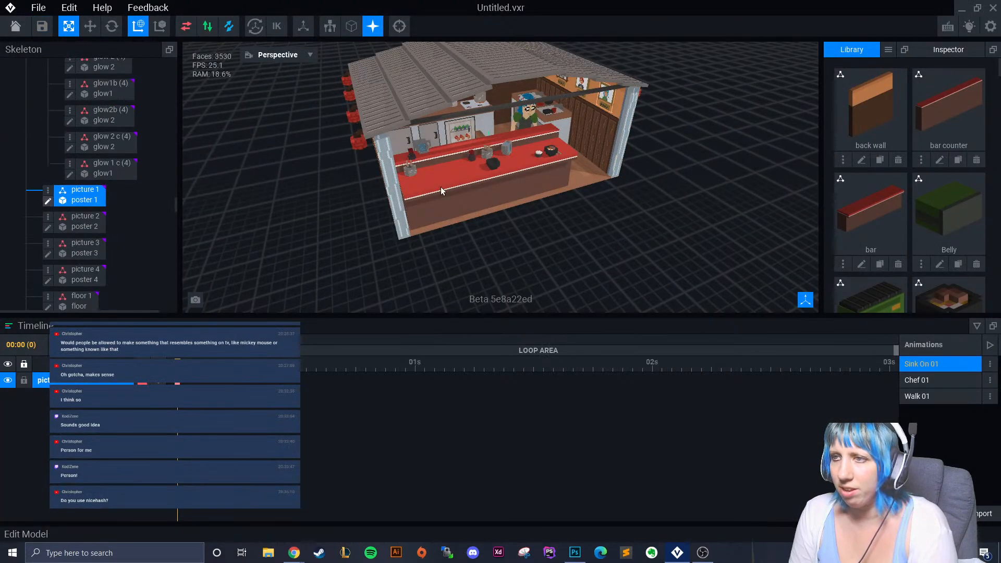
left_click(47, 201)
left_click(12, 313)
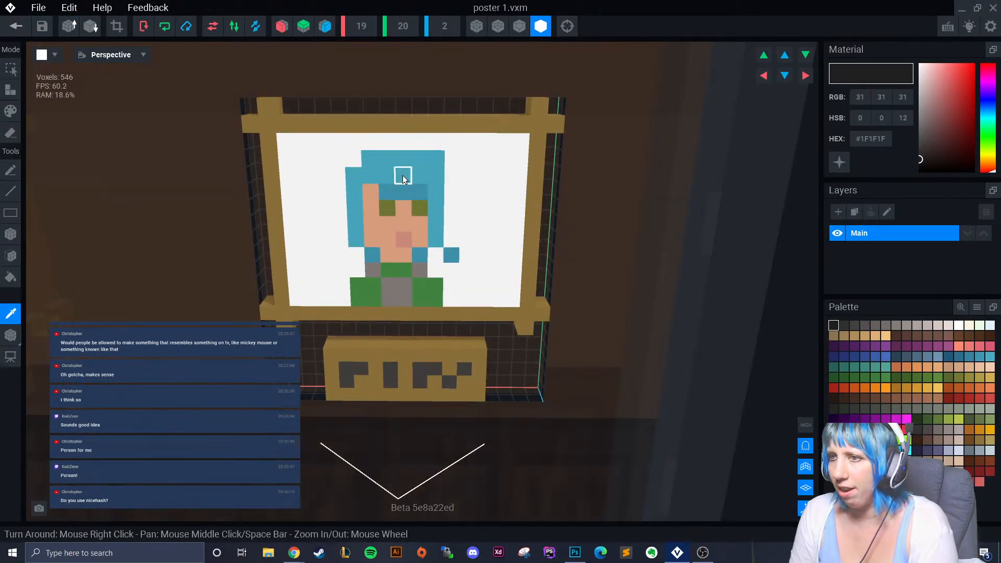
left_click(398, 172)
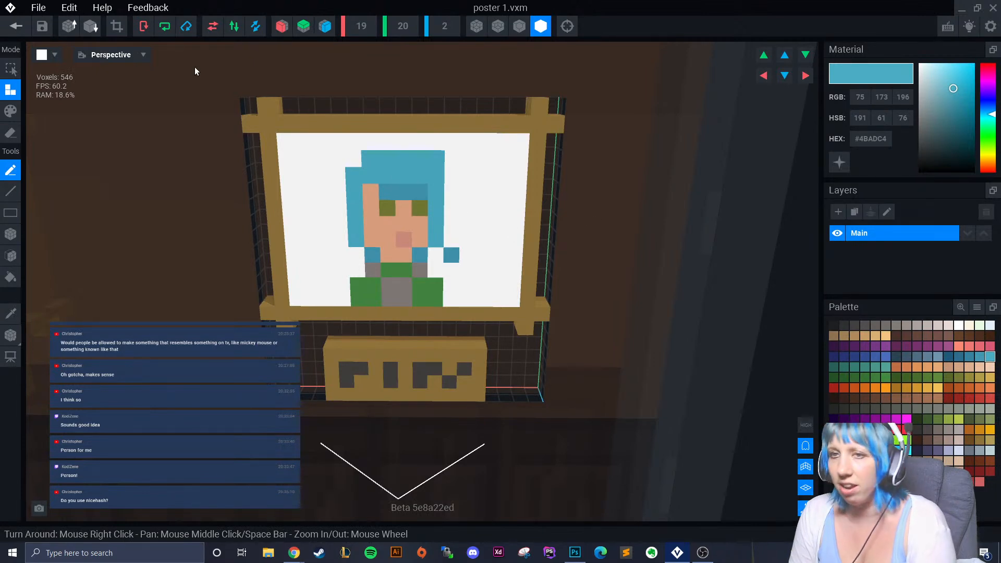
Leave poster 1 and Untitled.vxr with changes saved, and reopen portrait.vxm in the modeler.
left_click(21, 29)
left_click(432, 199)
left_click(16, 26)
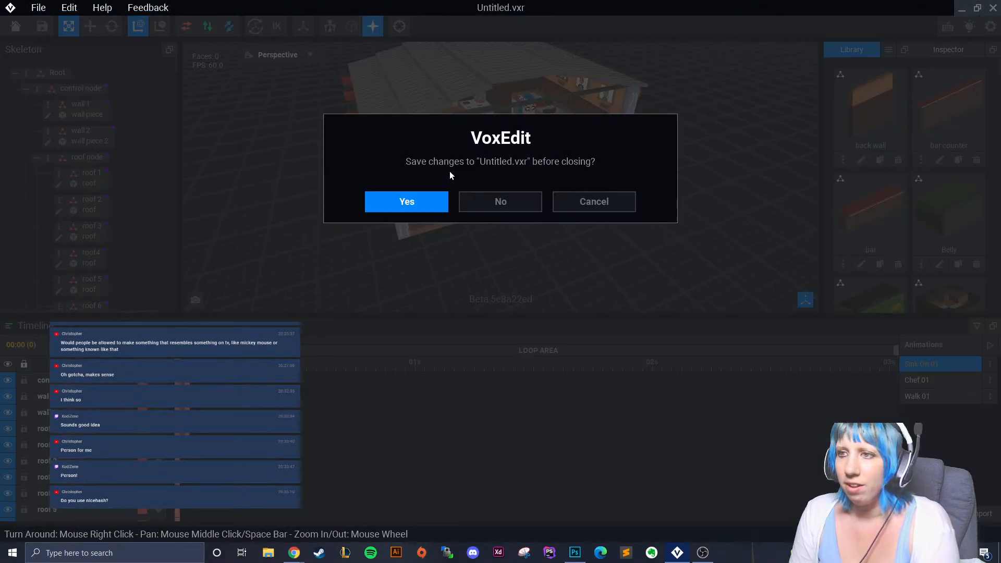
key("Return")
left_click(83, 112)
left_click(217, 192)
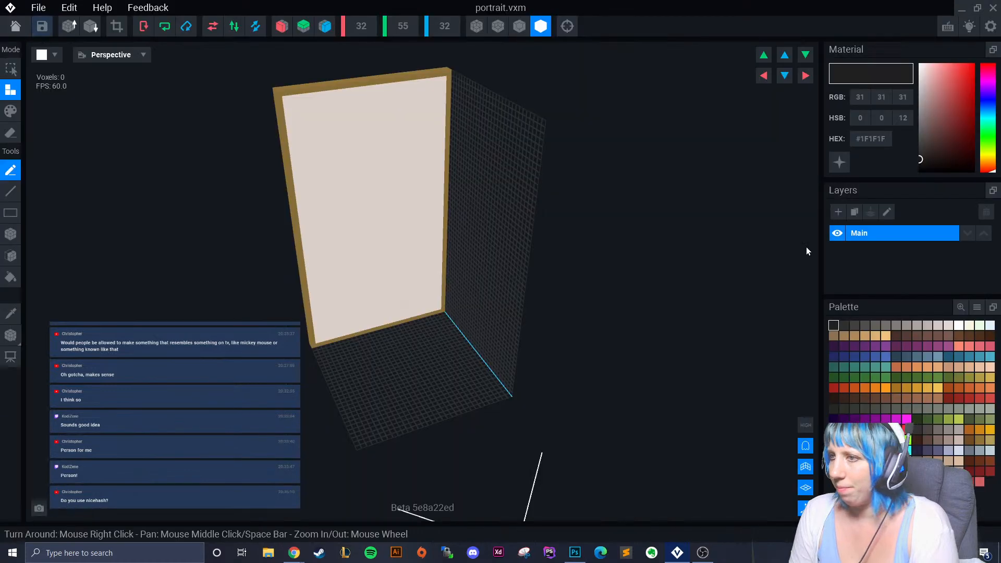
Start painting the character's hair on the upper part of the canvas in blue #4BADC4.
left_click(989, 357)
right_click_drag(448, 245, 377, 245)
scroll(429, 220, "up", 2)
scroll(430, 224, "up", 1)
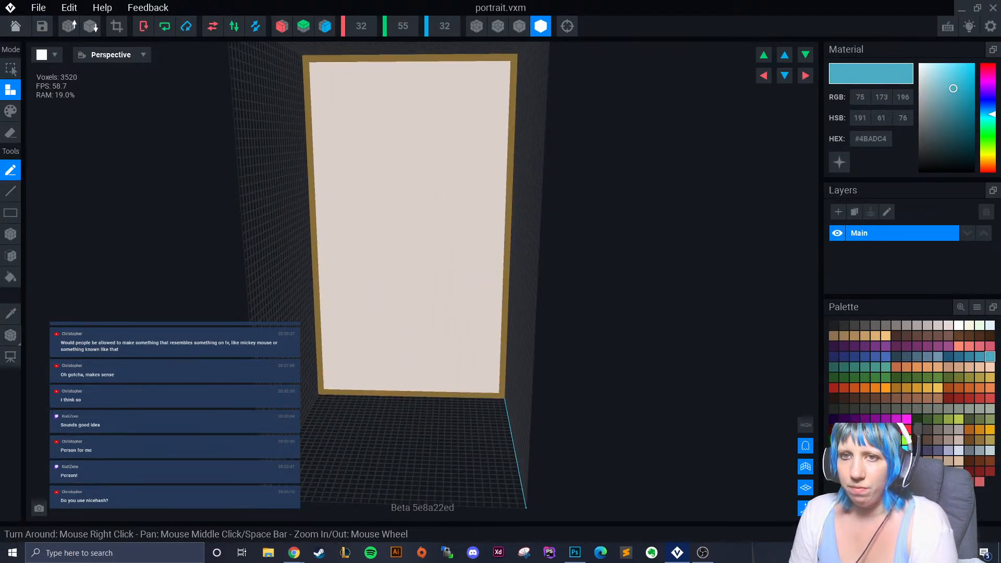
left_click(10, 111)
left_click(11, 234)
right_click_drag(374, 114, 393, 127)
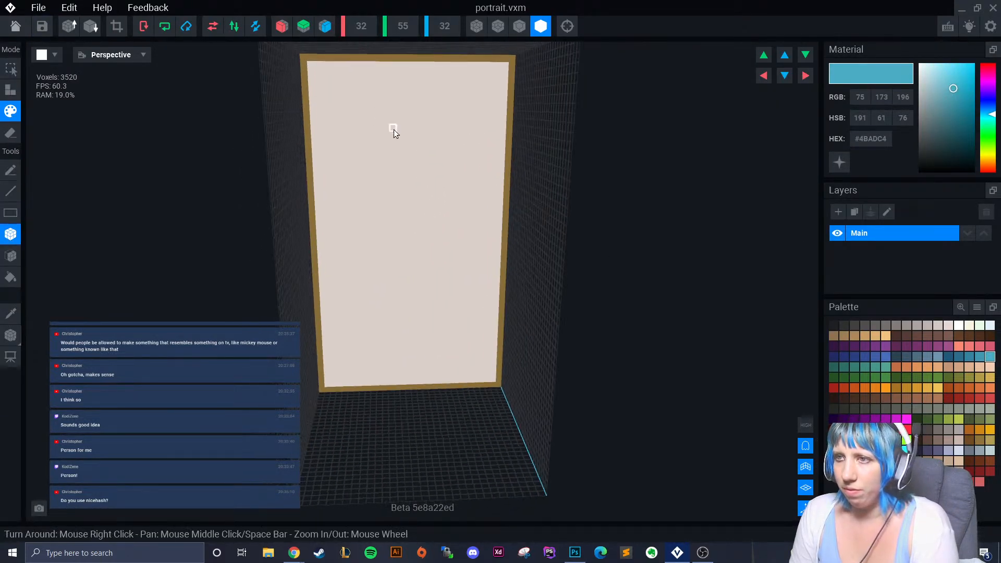
scroll(393, 127, "up", 2)
middle_click_drag(379, 126, 367, 149)
mouse_move(367, 149)
left_mouse_down()
mouse_move(408, 152)
mouse_move(352, 174)
left_mouse_up()
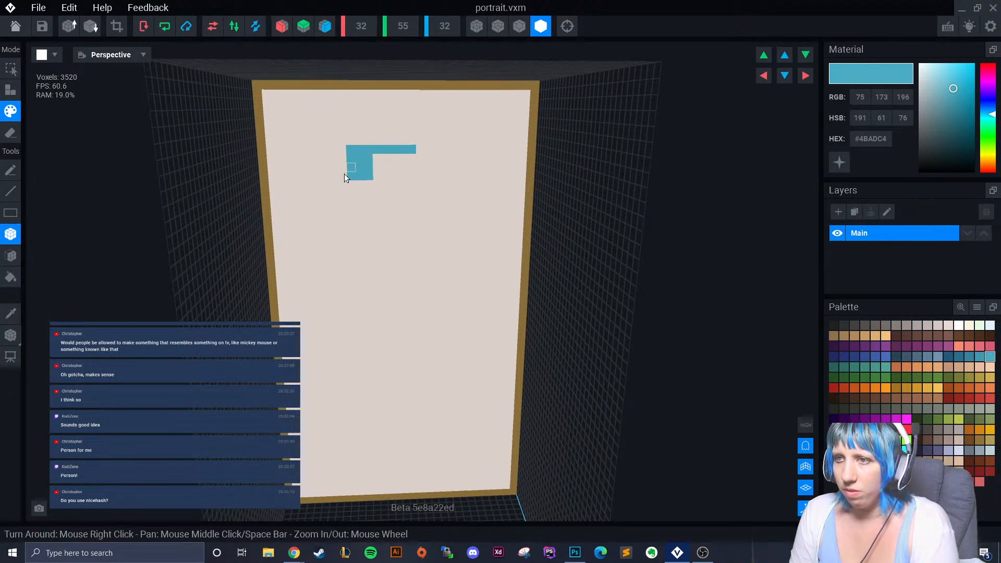
Undo the last hair block and paint the fringe and both side strands in the same blue with the Pen tool.
left_click(10, 170)
key("ctrl+z")
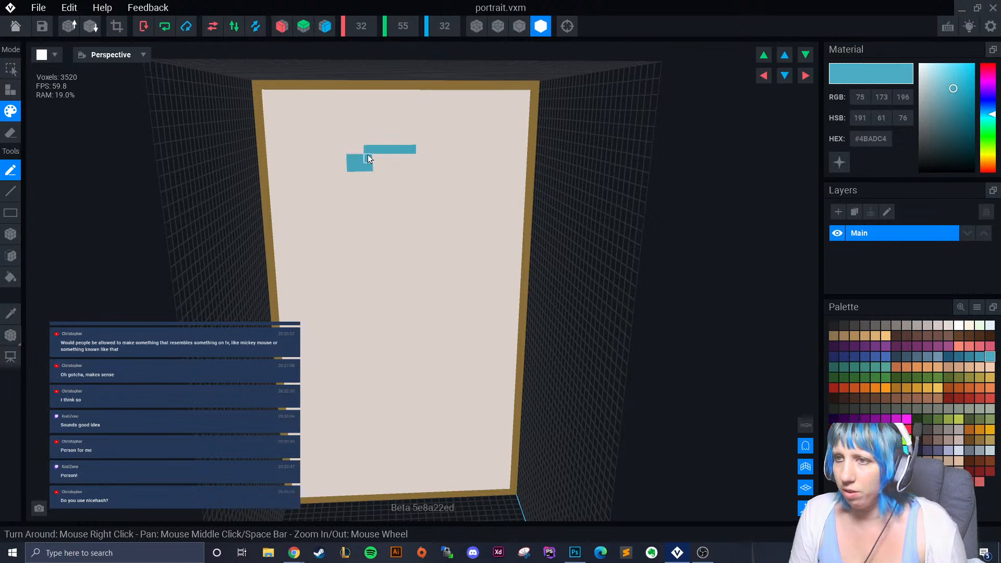
left_click_drag(362, 155, 348, 194)
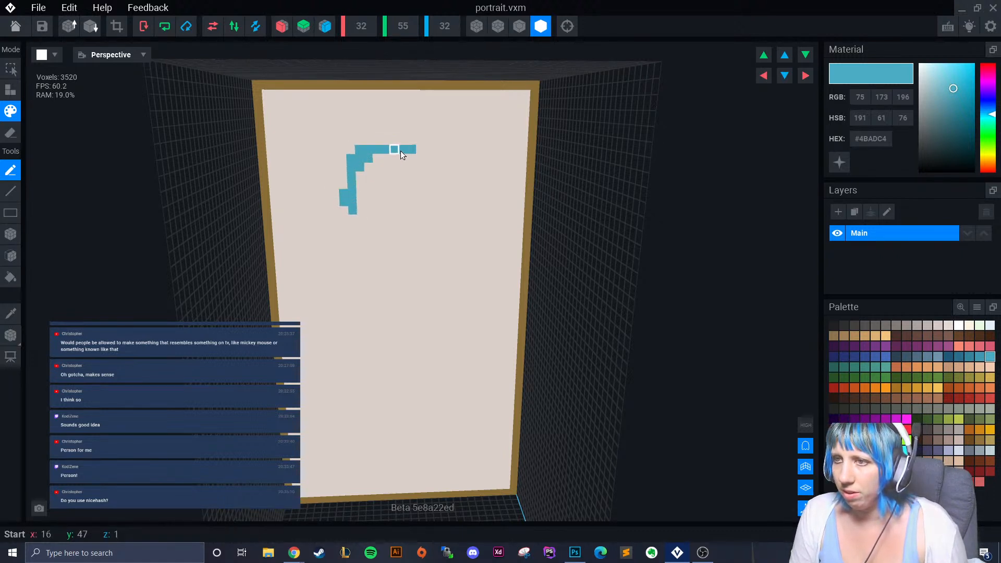
mouse_move(417, 160)
left_mouse_down()
mouse_move(431, 230)
mouse_move(398, 173)
mouse_move(369, 168)
mouse_move(426, 215)
mouse_move(439, 242)
left_mouse_up()
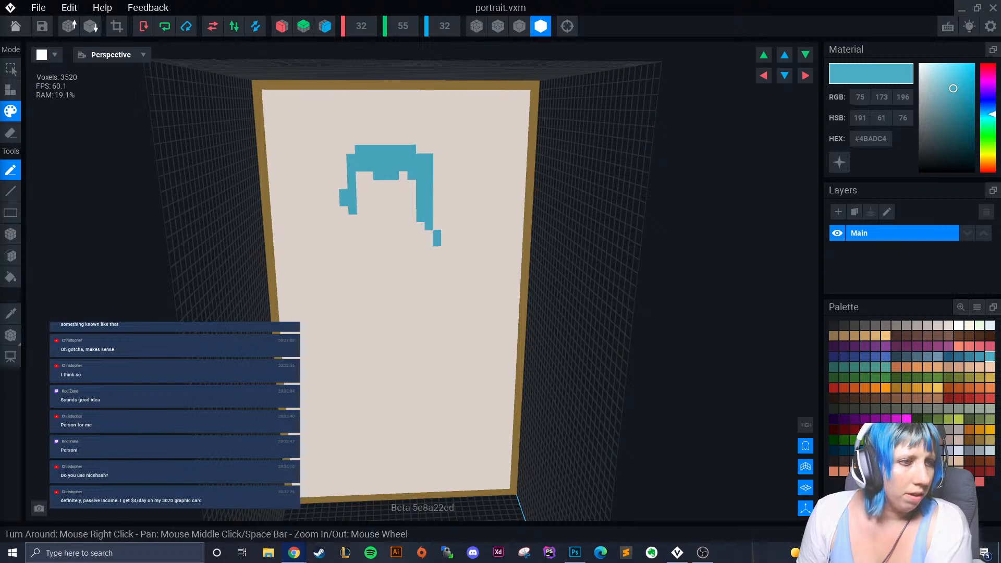
scroll(365, 277, "up", 5)
left_click_drag(342, 141, 332, 213)
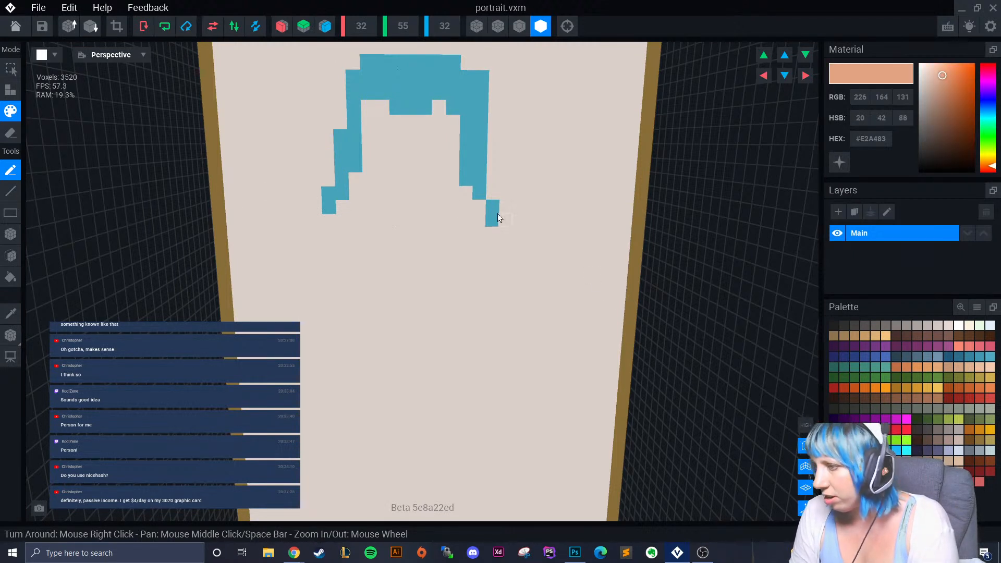
Try skin tones #E2A483 and #D3977C under the fringe and paint the forehead in #E2A483.
left_click(375, 114)
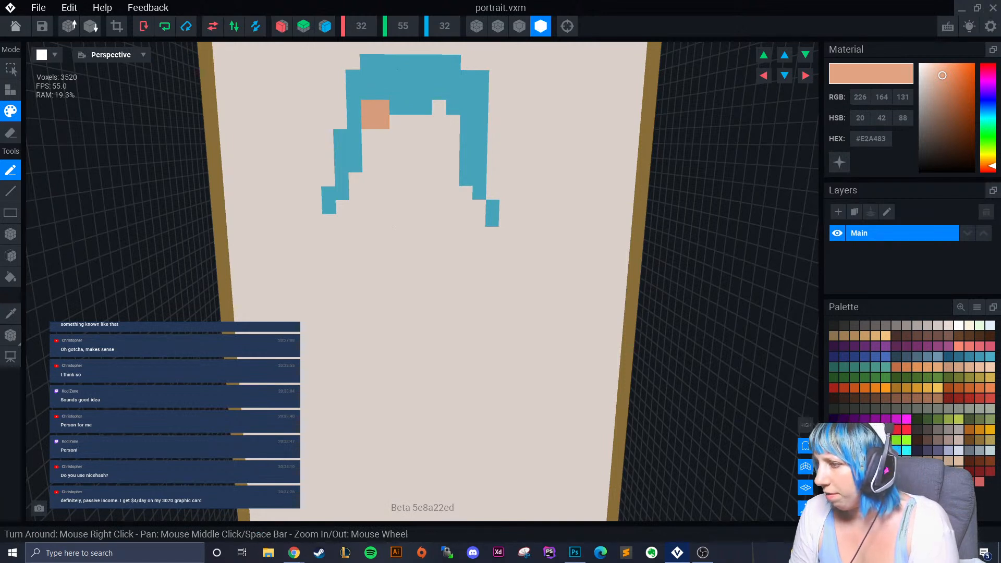
left_click(958, 367)
left_click_drag(374, 108, 384, 154)
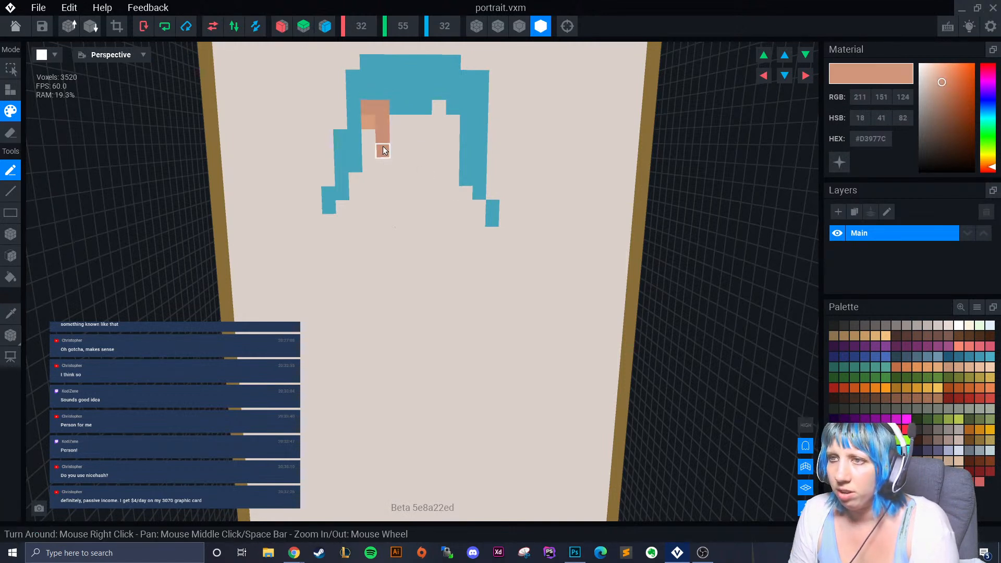
left_click(968, 367)
mouse_move(372, 108)
left_mouse_down()
mouse_move(377, 149)
mouse_move(381, 115)
mouse_move(439, 112)
mouse_move(439, 137)
left_mouse_up()
Fill the face inside the hair in #E2A483, tapering it to the chin, and undo the lowest chin strokes.
left_click(11, 234)
mouse_move(397, 121)
left_mouse_down()
mouse_move(395, 136)
mouse_move(449, 150)
left_mouse_up()
left_click(439, 150)
mouse_move(369, 150)
left_mouse_down()
mouse_move(385, 177)
mouse_move(409, 165)
left_mouse_up()
mouse_move(411, 165)
left_mouse_down()
mouse_move(426, 170)
mouse_move(421, 193)
mouse_move(438, 206)
mouse_move(426, 220)
left_mouse_up()
left_click(441, 195)
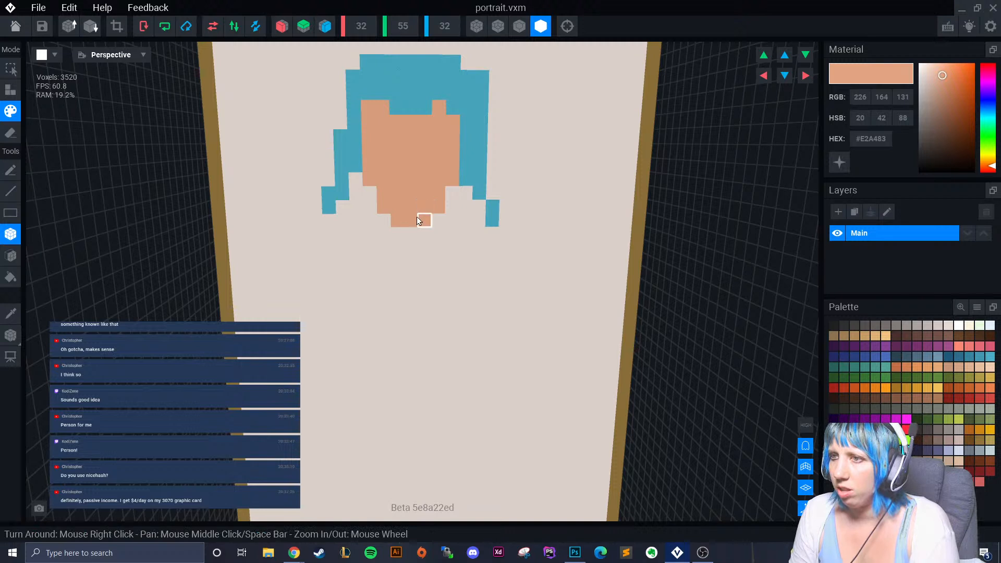
key("ctrl+z")
key("ctrl+z")
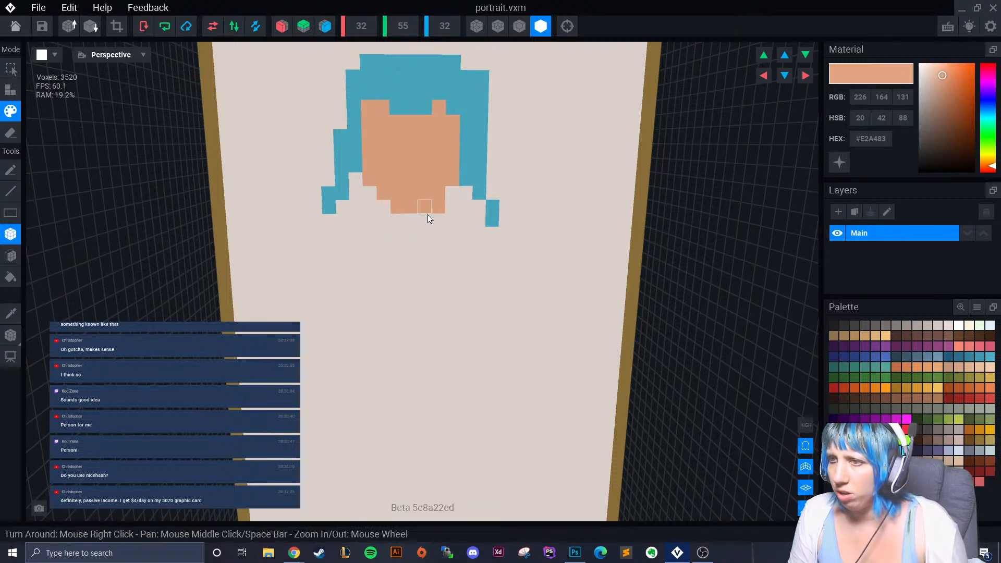
Paint two single-voxel eyes on the face in olive green #757A34.
scroll(411, 240, "up", 3)
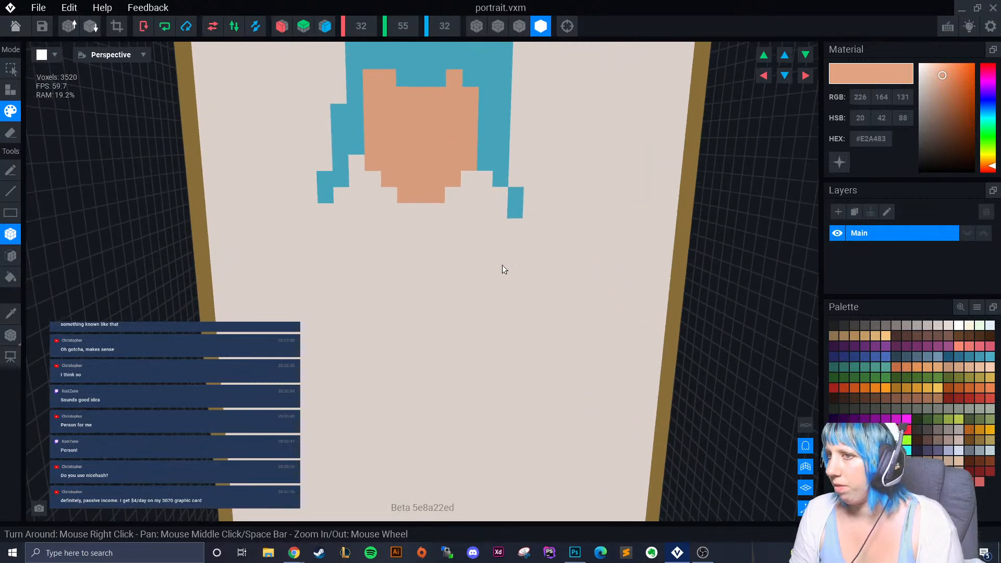
left_click(958, 380)
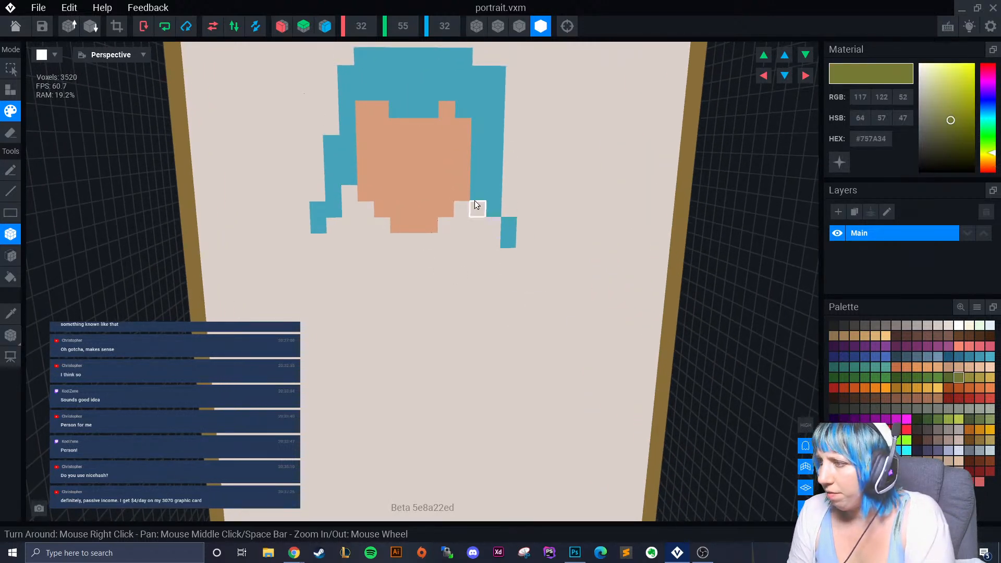
left_click(382, 145)
left_click(445, 145)
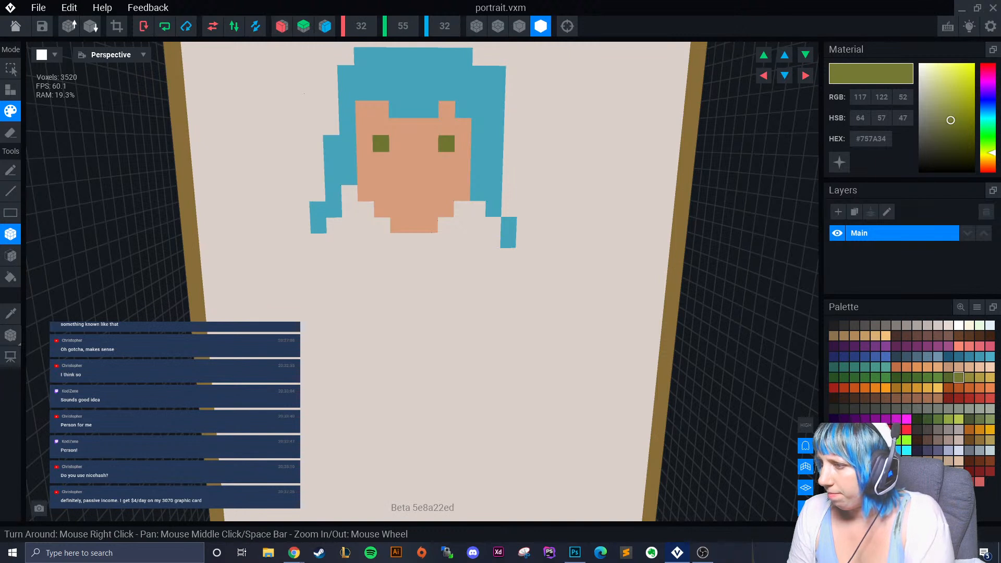
Copy the skin tone, darken it to #C7957B and paint a narrow vertical nose between the eyes.
left_click(875, 460)
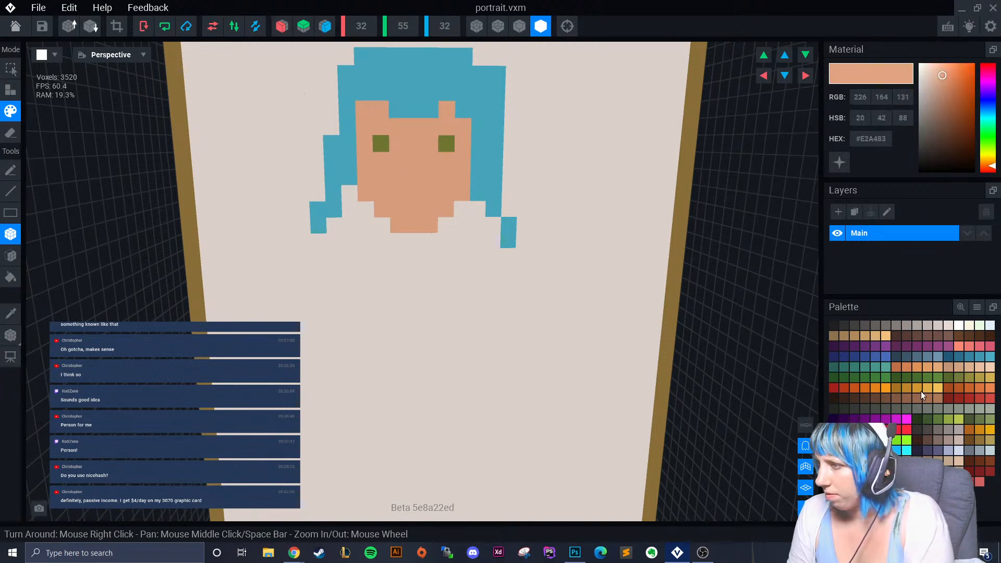
right_click(874, 139)
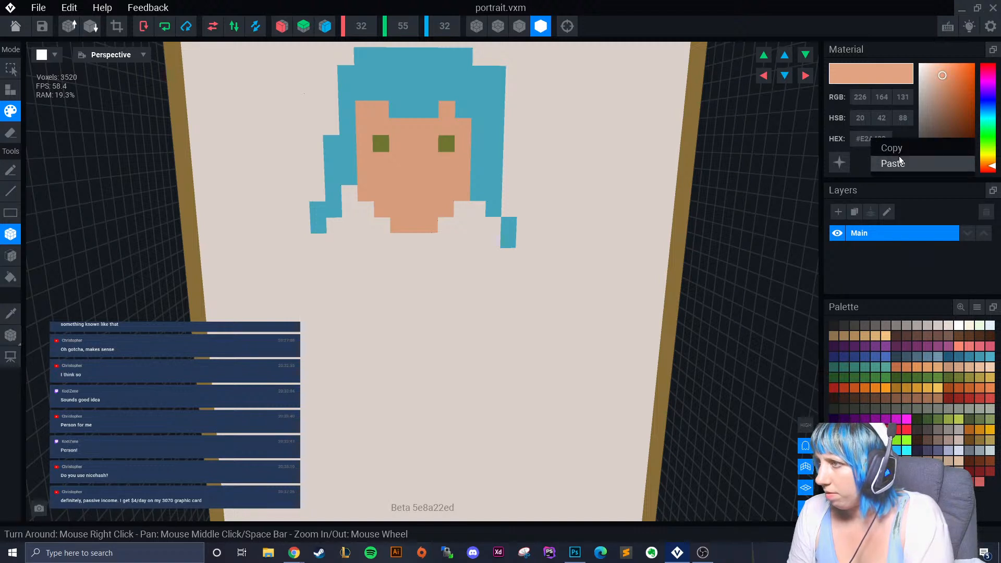
left_click(833, 325)
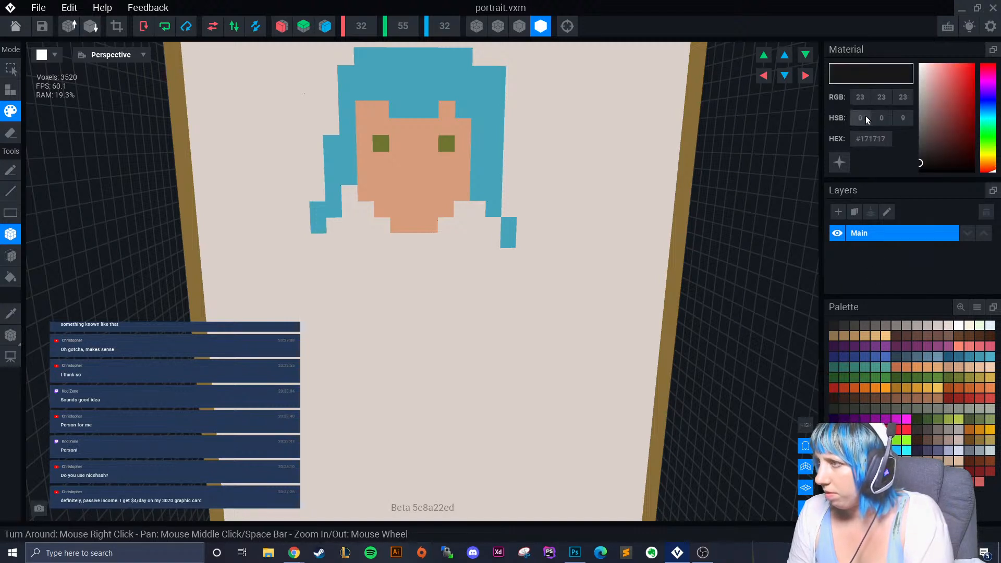
right_click(874, 139)
left_click(888, 157)
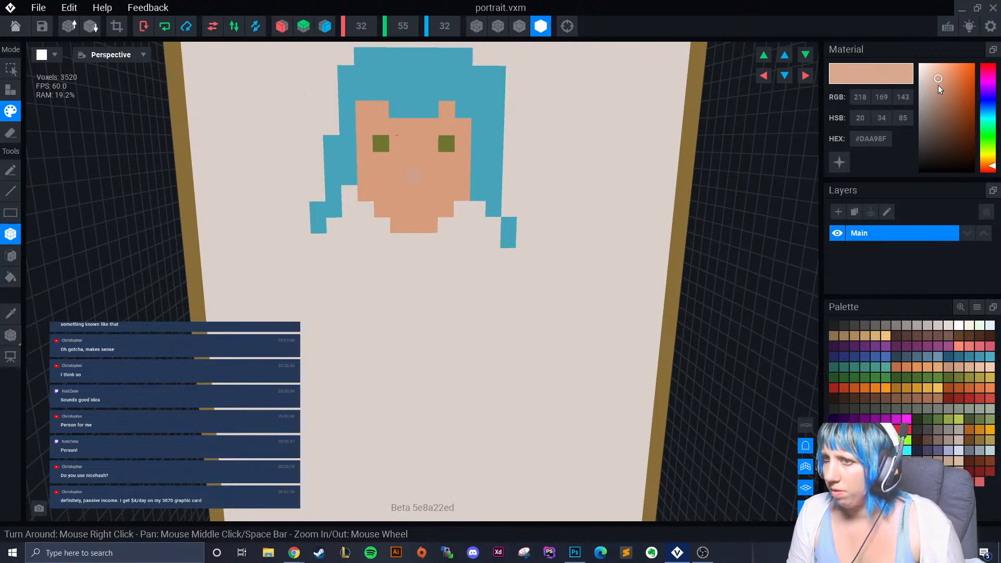
left_click(417, 168)
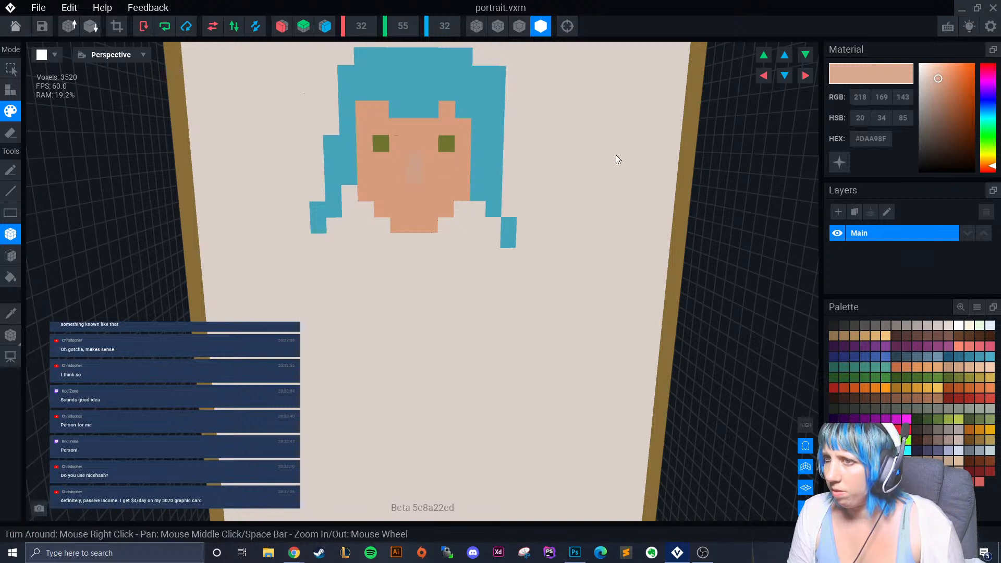
left_click_drag(938, 86, 941, 91)
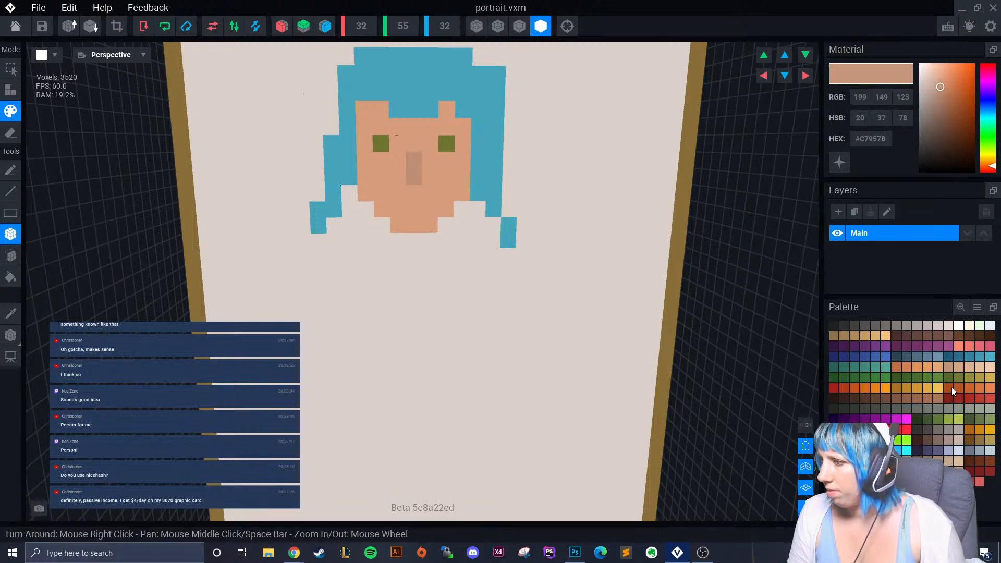
Paint the mouth below the nose in pinkish red #D06262.
left_click(979, 483)
left_click_drag(402, 200, 414, 200)
scroll(417, 280, "down", 3)
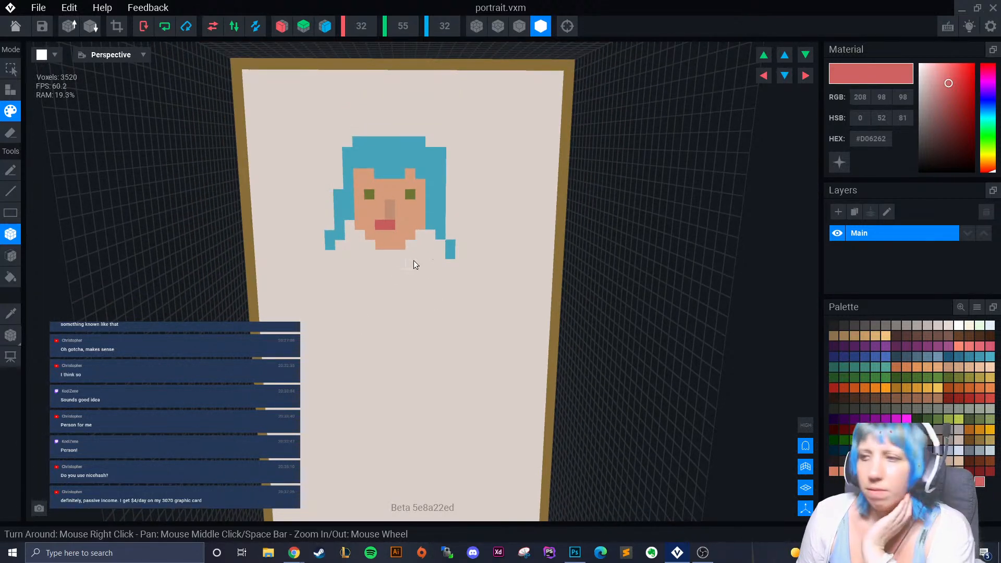
Sample the face's skin tone and paint the neck, shoulders and upper-arm outlines below the head.
scroll(414, 264, "up", 3)
left_click(386, 238, "alt")
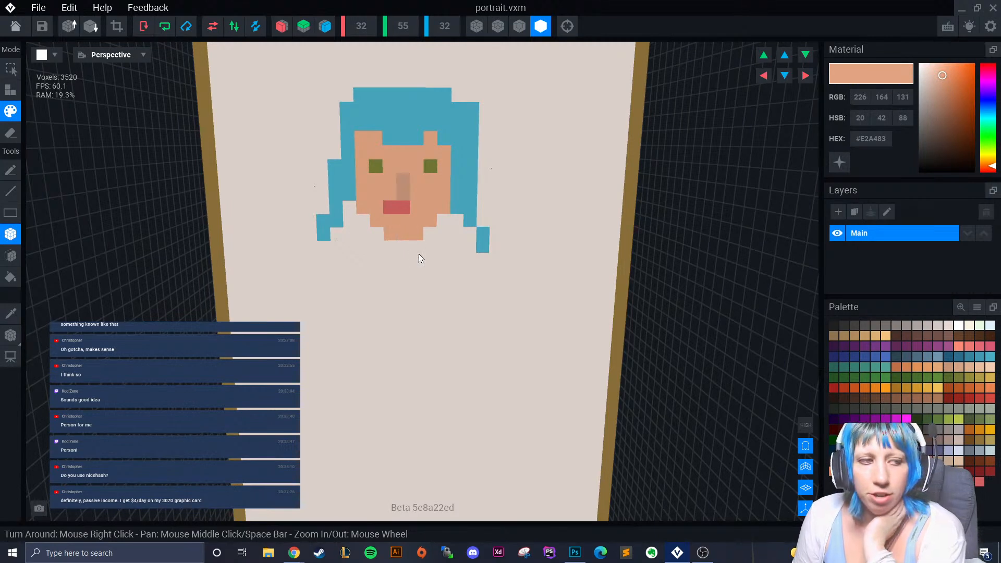
right_click_drag(358, 247, 418, 283)
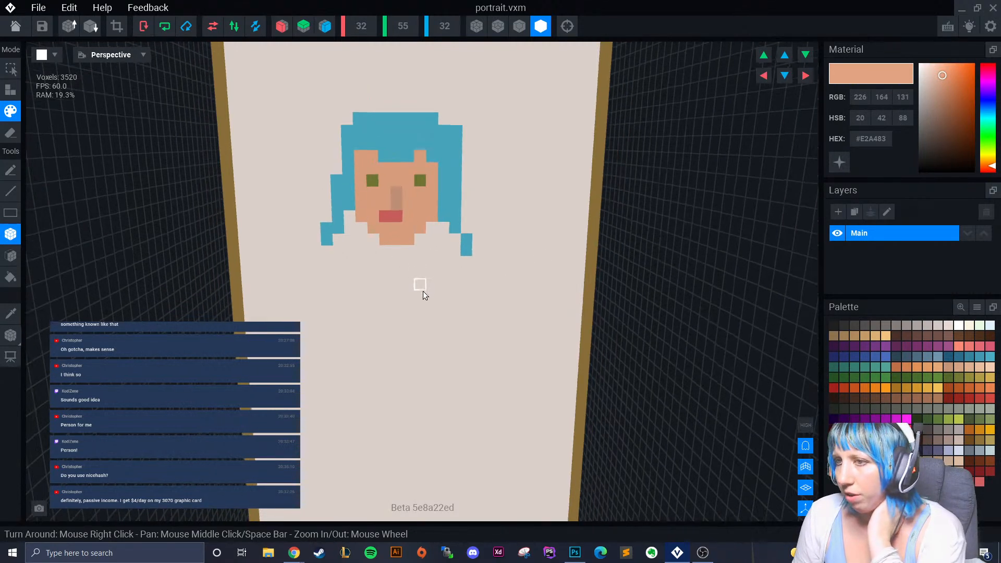
mouse_move(383, 255)
left_mouse_down()
mouse_move(400, 252)
mouse_move(367, 255)
left_mouse_up()
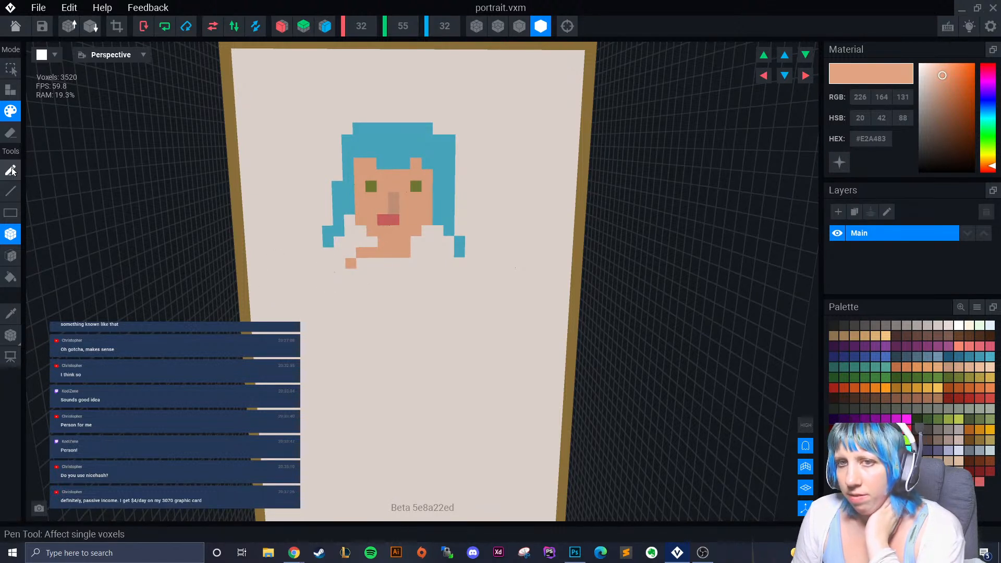
left_click(10, 170)
left_click(351, 255)
left_click_drag(340, 264, 331, 325)
mouse_move(415, 253)
left_mouse_down()
mouse_move(438, 253)
mouse_move(470, 342)
left_mouse_up()
scroll(470, 345, "down", 2)
mouse_move(470, 346)
middle_mouse_down()
mouse_move(452, 346)
mouse_move(471, 252)
middle_mouse_up()
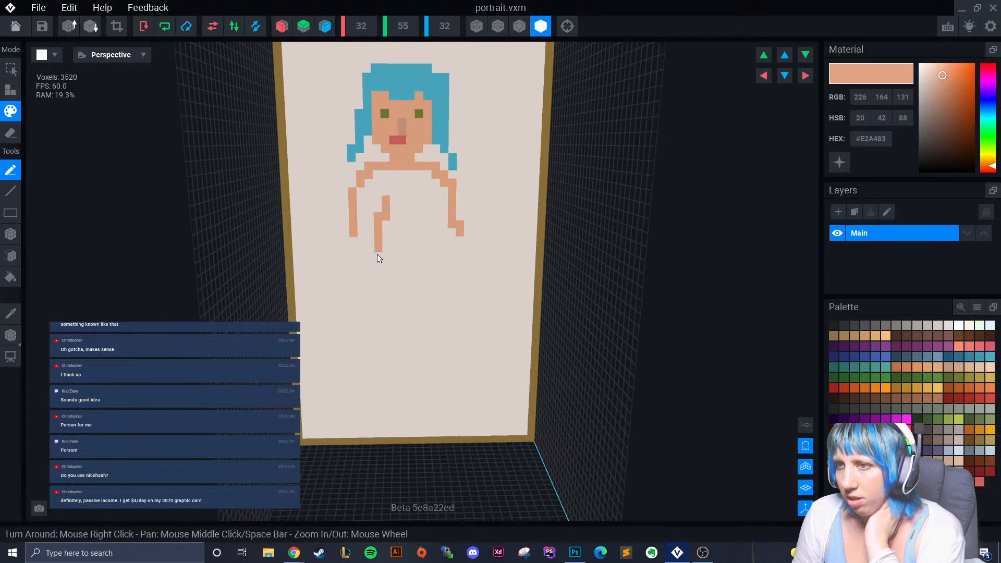
left_click_drag(421, 208, 449, 265)
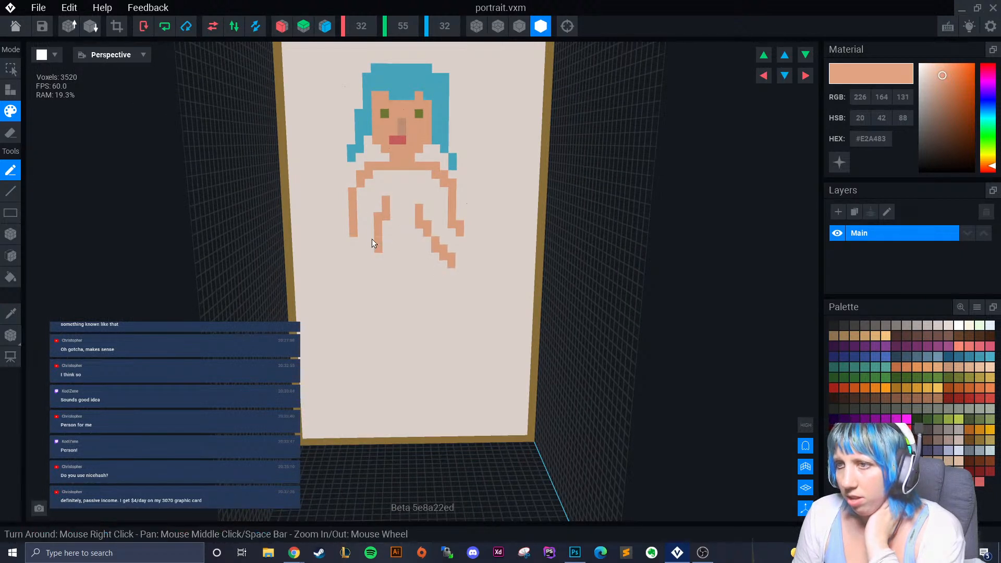
key("ctrl+z")
key("ctrl+z")
key("ctrl+z")
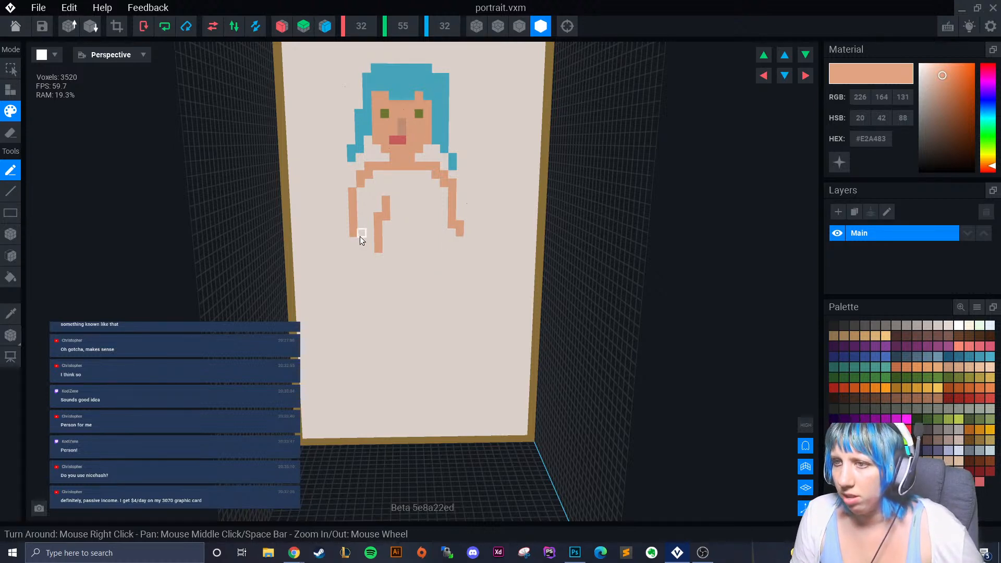
left_click_drag(359, 239, 373, 241)
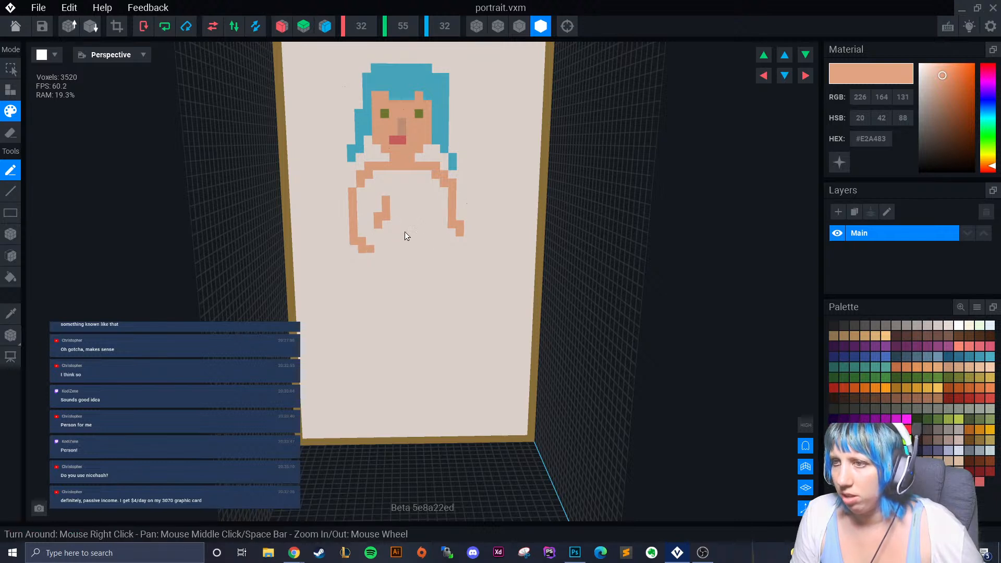
key("ctrl+z")
key("ctrl+z")
key("ctrl+z")
key("ctrl+z")
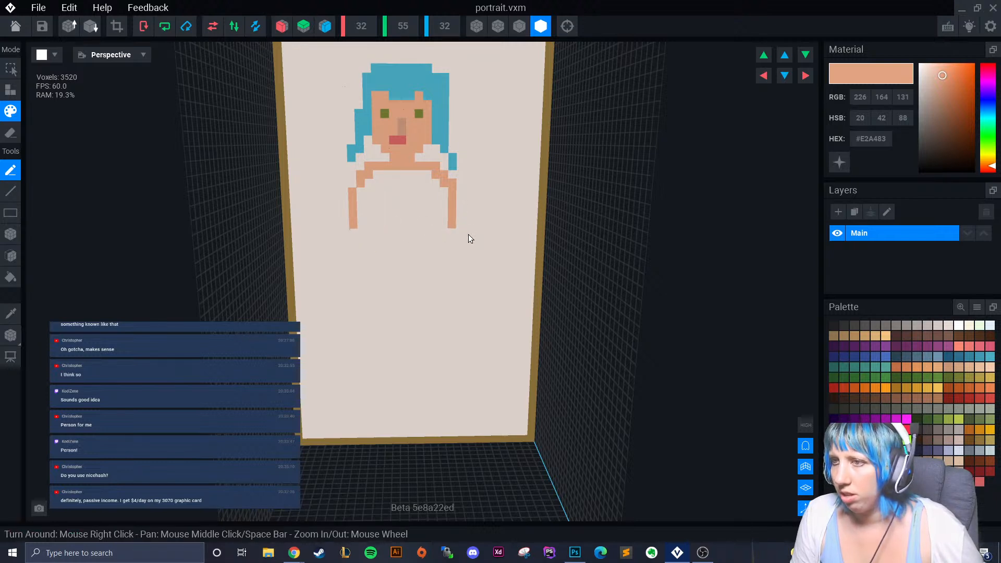
Paint one forearm raised outward beside the hair and extend the other arm downward with a hand in #E2A483.
mouse_move(469, 175)
left_mouse_down()
mouse_move(477, 149)
mouse_move(494, 141)
left_mouse_up()
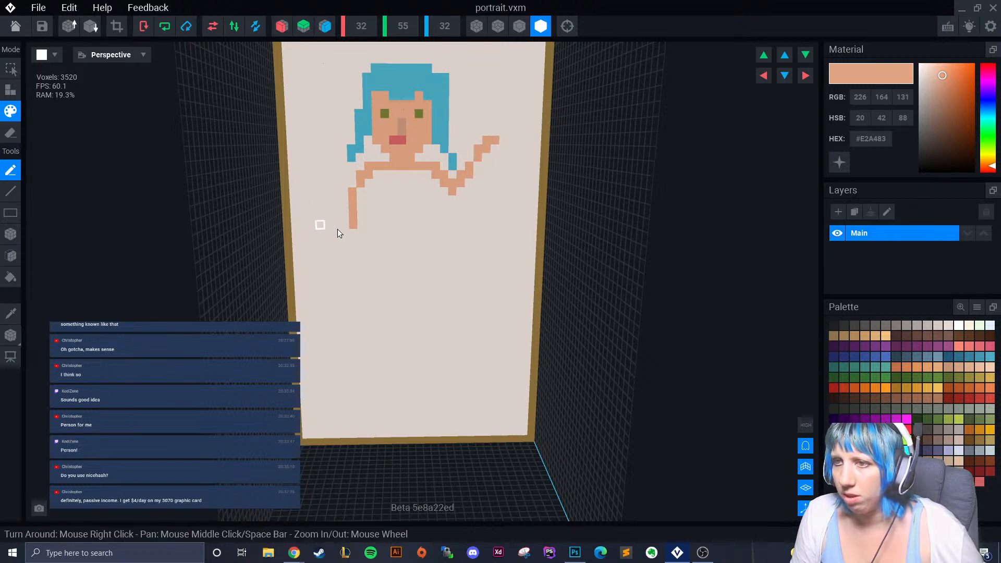
mouse_move(390, 207)
left_mouse_down()
mouse_move(355, 246)
mouse_move(372, 257)
left_mouse_up()
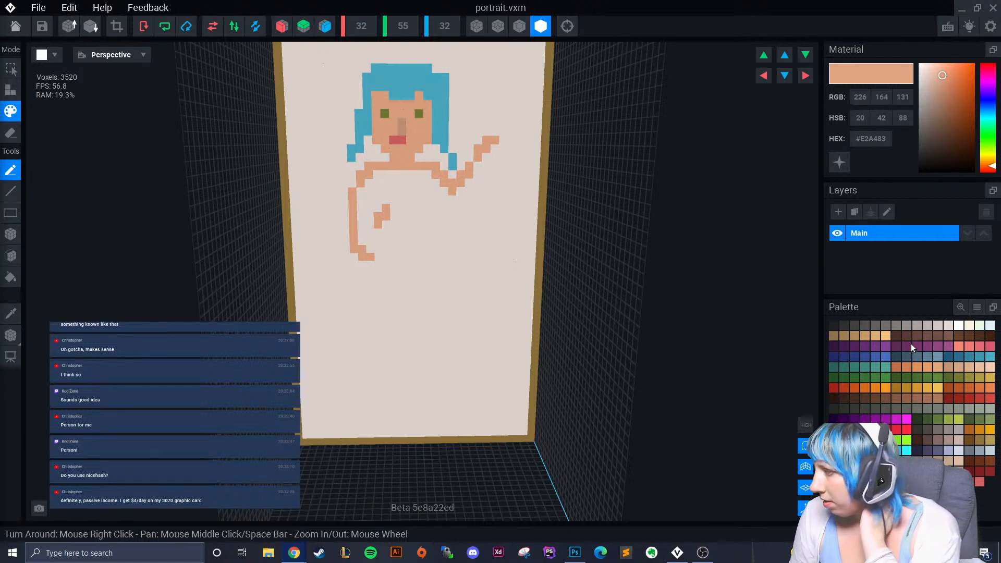
Paint both shoulders of the shirt in grey #918987, leaving a small V-shaped neckline below the neck.
left_click(948, 430)
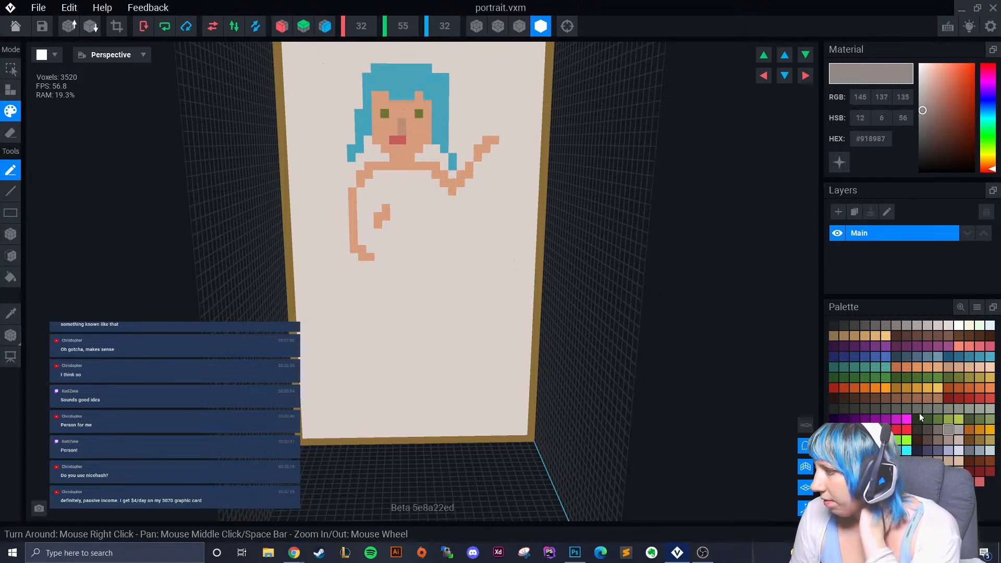
mouse_move(379, 164)
left_mouse_down()
mouse_move(369, 160)
mouse_move(385, 167)
mouse_move(362, 175)
left_mouse_up()
left_click(384, 158)
left_click(362, 167)
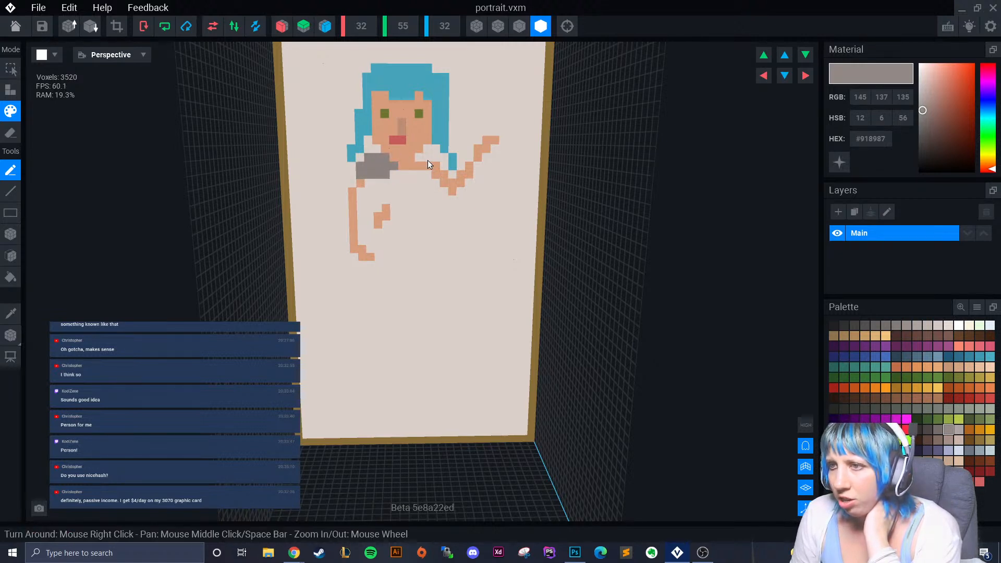
left_click_drag(421, 160, 430, 164)
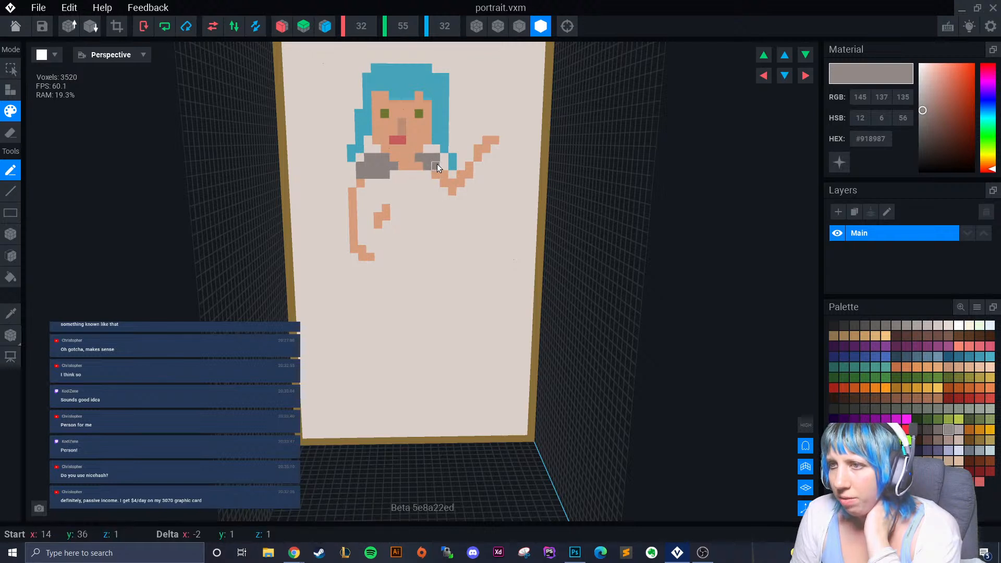
left_click(420, 166)
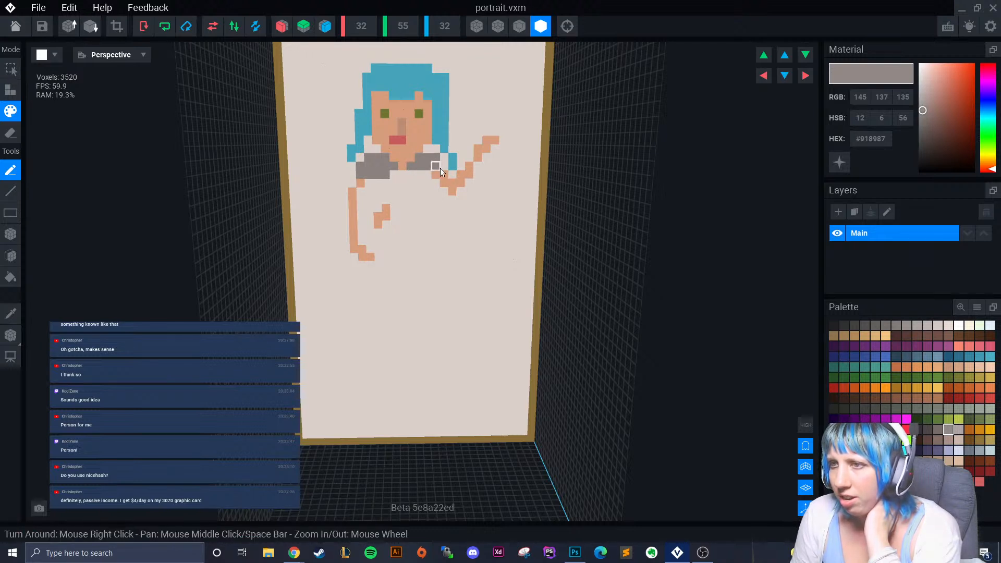
left_click_drag(442, 169, 442, 173)
left_click(439, 176)
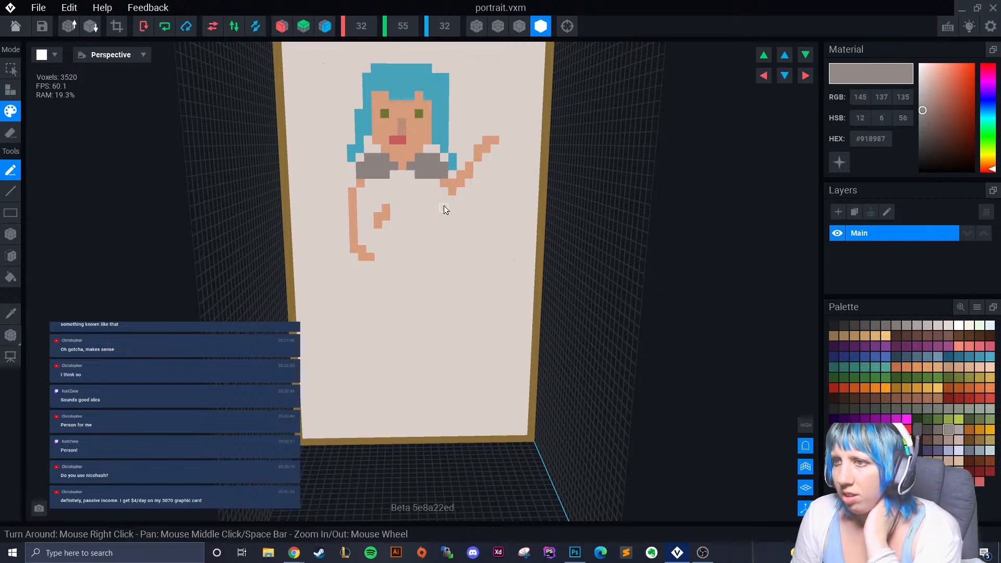
scroll(444, 205, "up", 3)
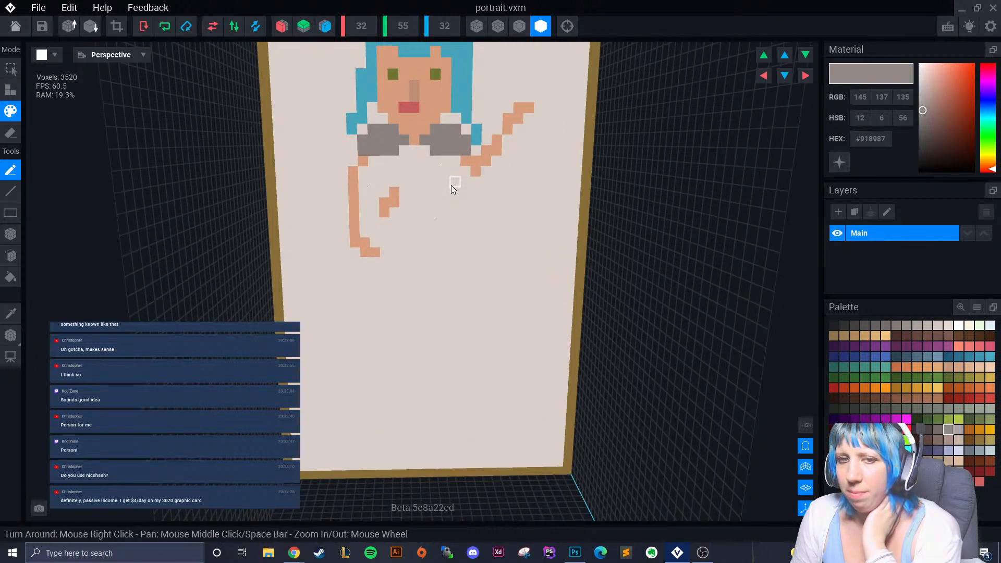
left_click(354, 158)
left_click(474, 151)
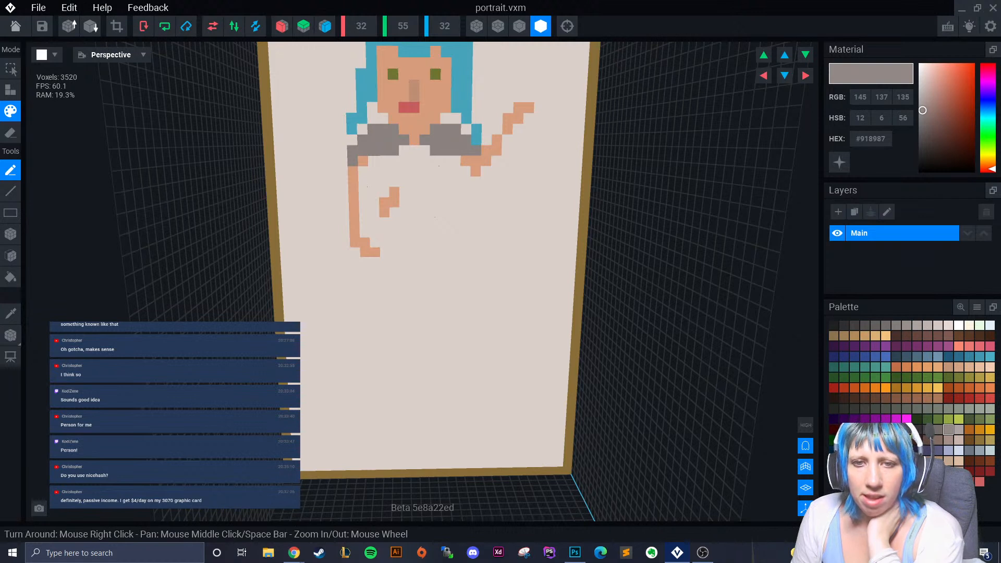
Fill the torso below the grey shoulders with blue-grey #96A4AE, tapering it toward the waist.
left_click(968, 450)
left_click_drag(384, 157, 455, 162)
mouse_move(382, 171)
left_mouse_down()
mouse_move(445, 172)
mouse_move(433, 203)
mouse_move(420, 194)
mouse_move(431, 193)
left_mouse_up()
left_click(406, 193)
left_click_drag(442, 192, 427, 212)
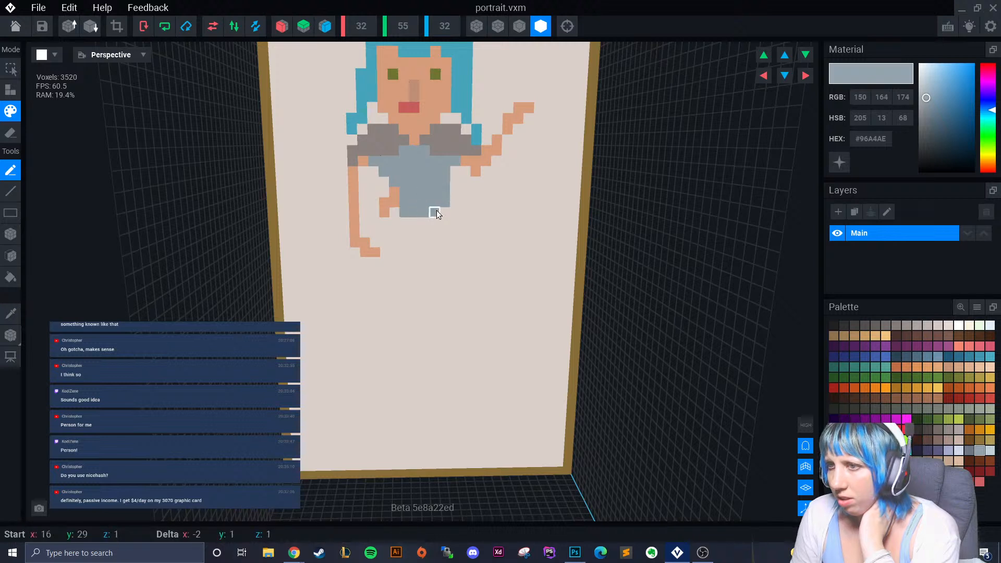
left_click_drag(375, 178, 383, 183)
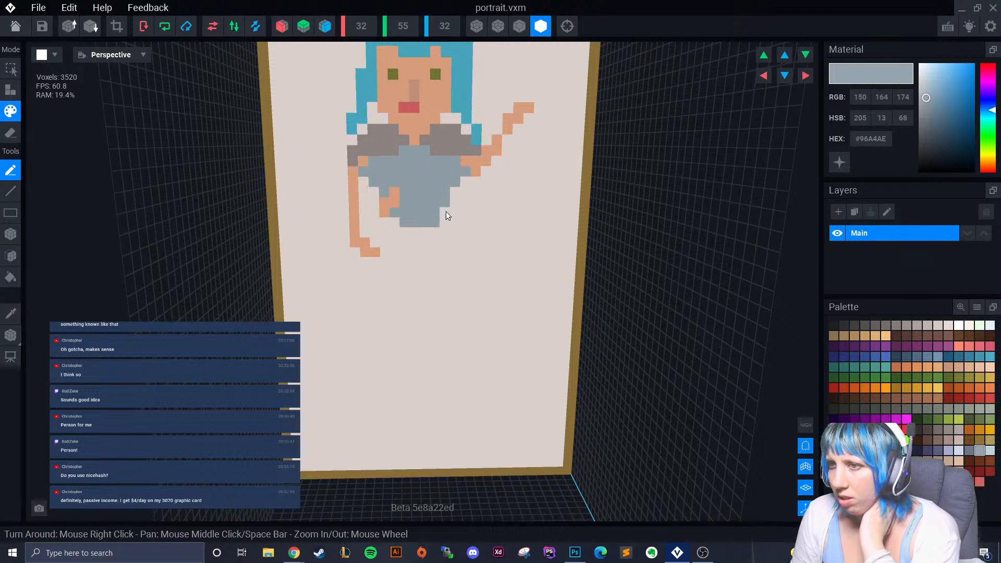
Paint chest shading in dark blue-grey #6D7685 as two short horizontal marks with one voxel centred above them.
scroll(398, 237, "down", 2)
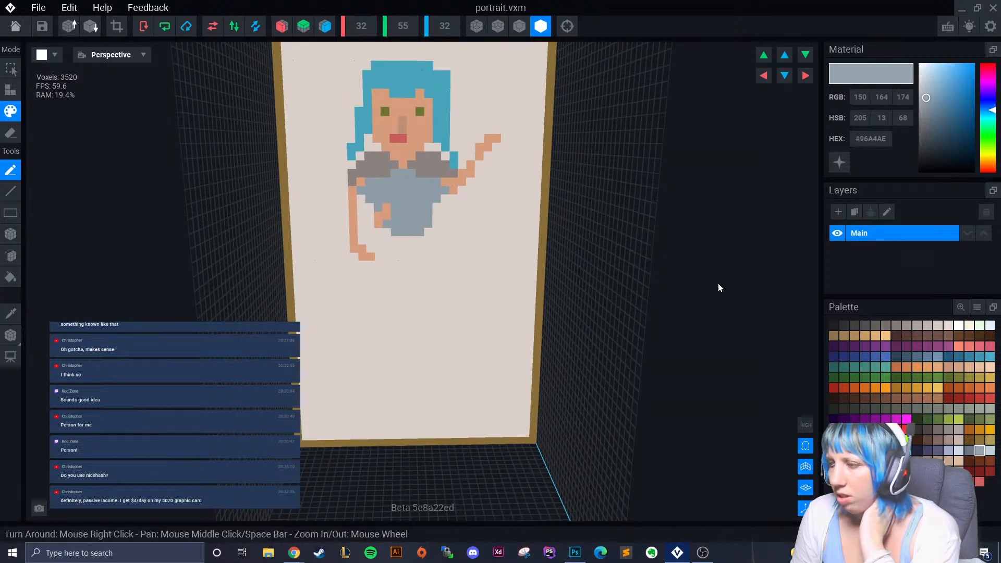
left_click(968, 450)
left_click_drag(385, 198, 420, 197)
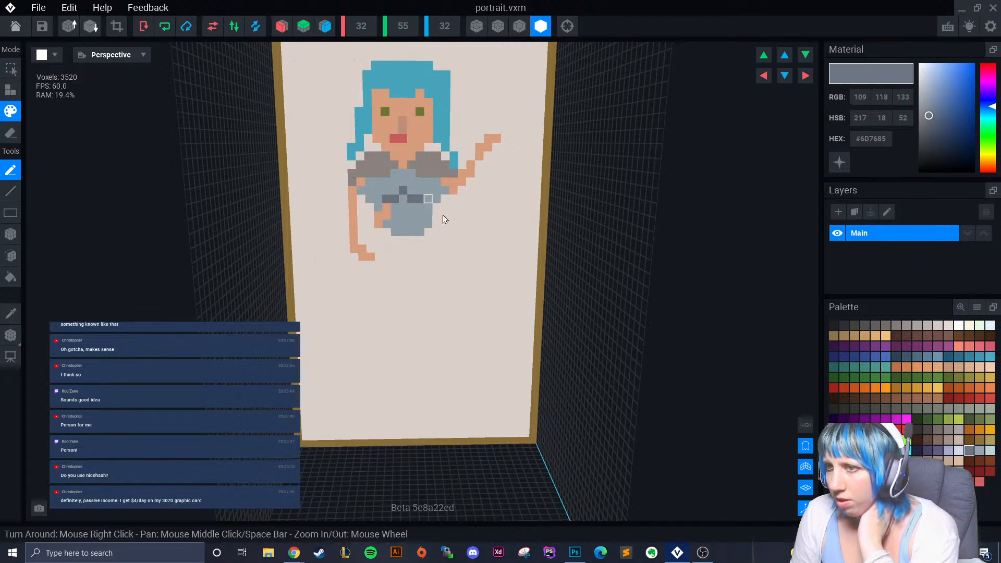
scroll(445, 258, "down", 2)
scroll(439, 273, "up", 2)
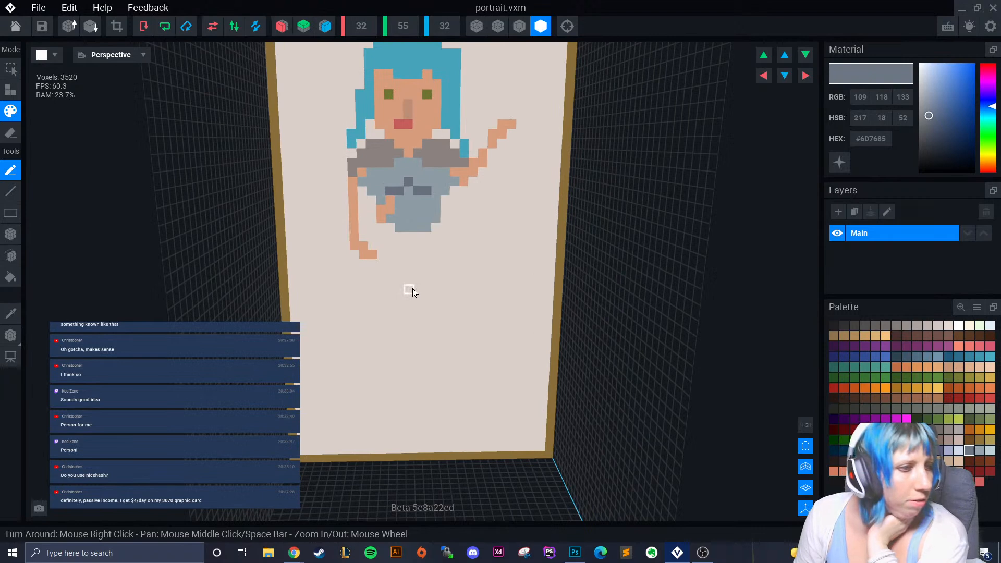
scroll(433, 228, "up", 2)
scroll(412, 228, "down", 2)
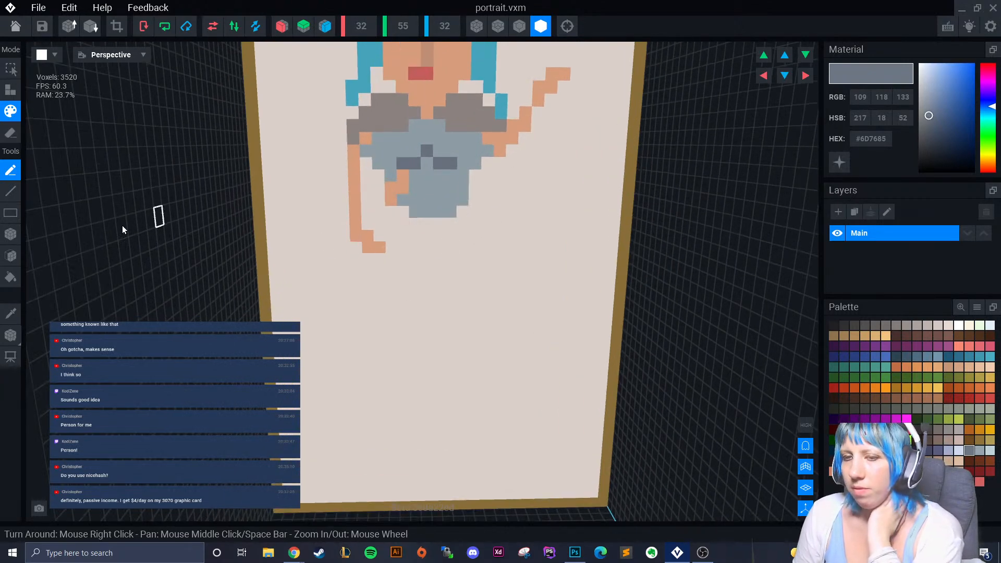
scroll(439, 245, "up", 2)
scroll(438, 242, "up", 3)
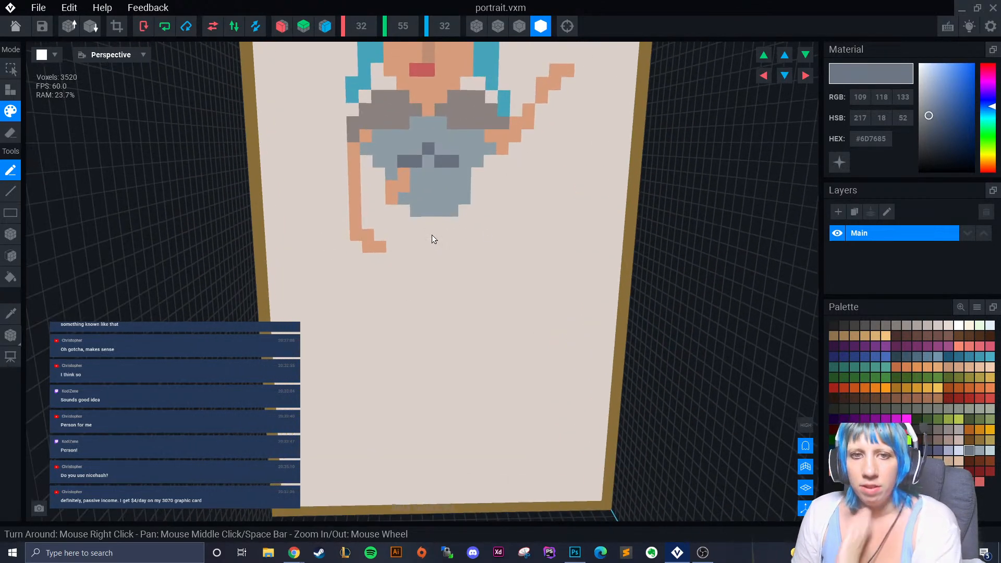
Try lavender #A5ABCB on a few voxels beside the raised forearm.
scroll(496, 159, "down", 2)
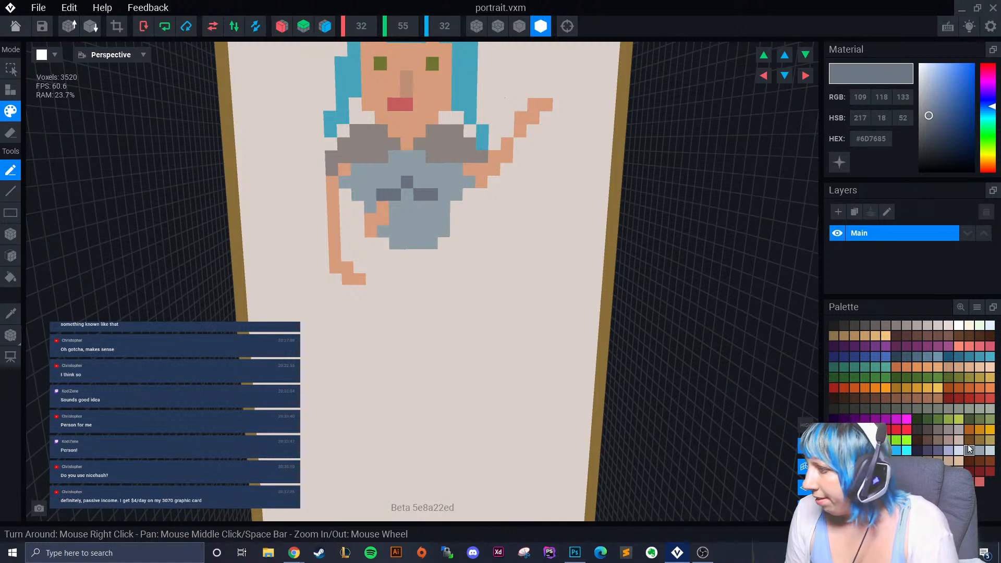
left_click(974, 449)
left_click(948, 450)
left_click(531, 130)
left_click(532, 142)
left_click(523, 146)
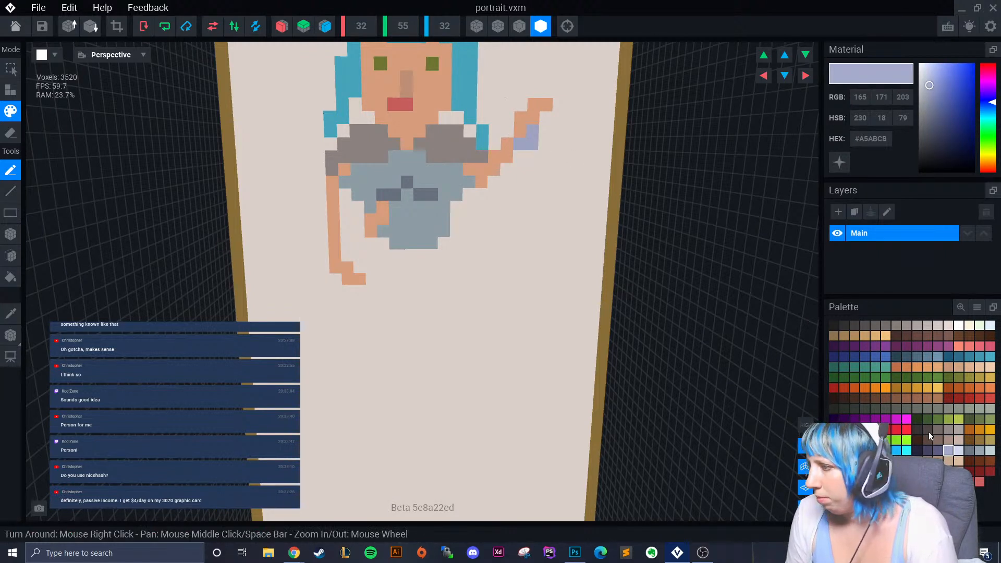
Paint a wide sleeve over the raised arm from elbow to wrist in grey #918987, undoing the misplaced stroke.
left_click(952, 433)
left_click(519, 143)
left_click(532, 143)
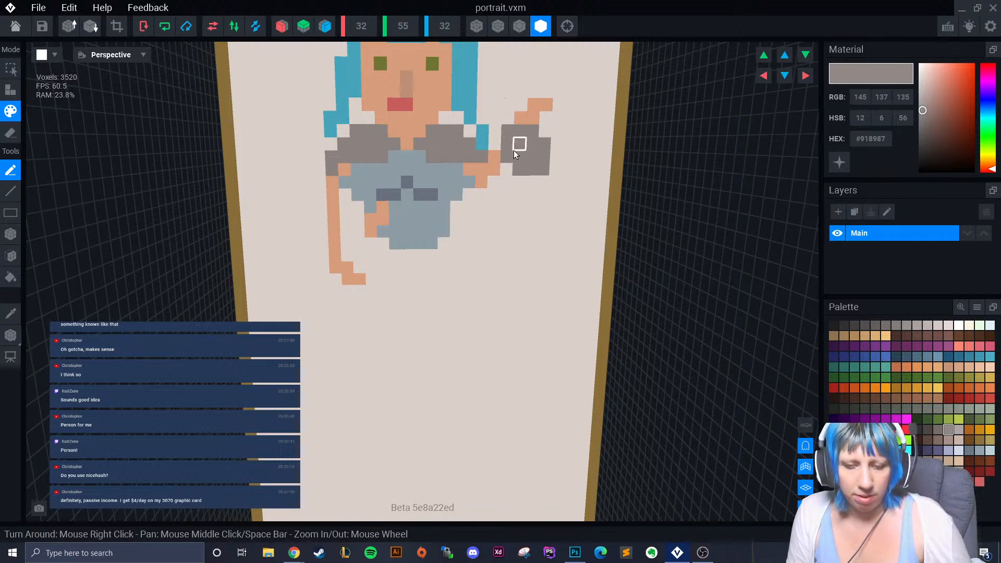
key("ctrl+z")
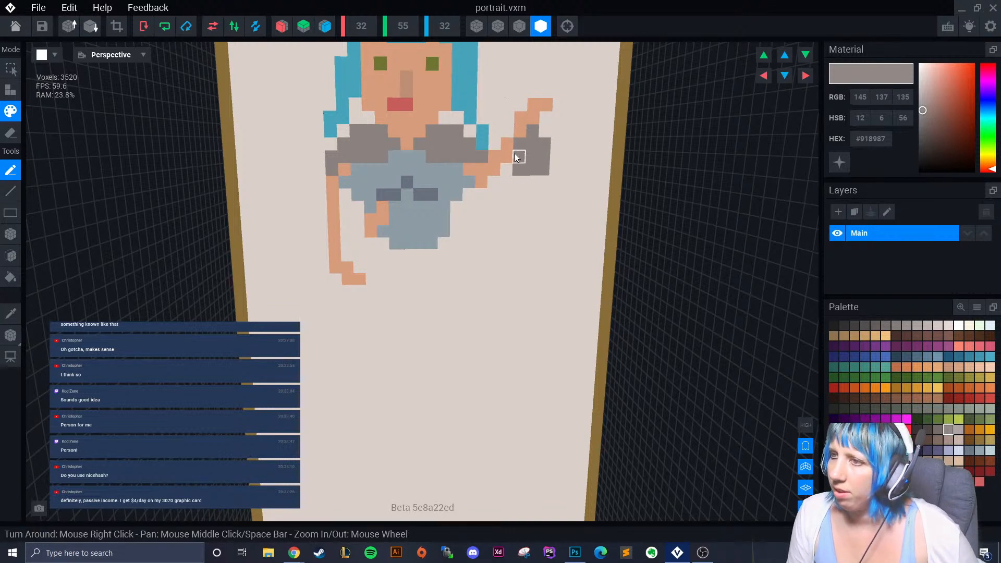
left_click(524, 132)
left_click_drag(543, 134, 552, 142)
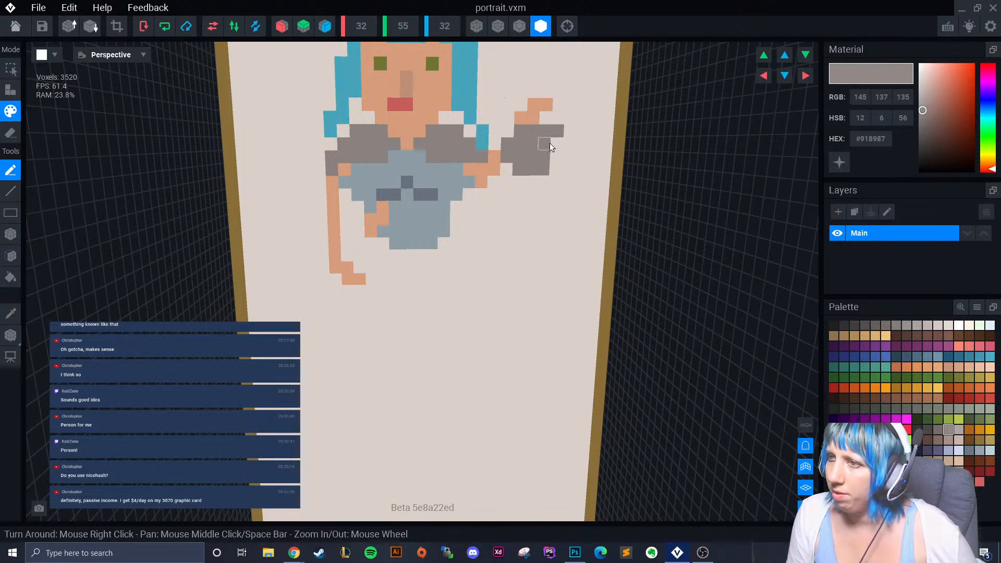
mouse_move(506, 182)
left_mouse_down()
mouse_move(508, 173)
mouse_move(472, 172)
mouse_move(474, 196)
mouse_move(492, 206)
left_mouse_up()
left_click(519, 182)
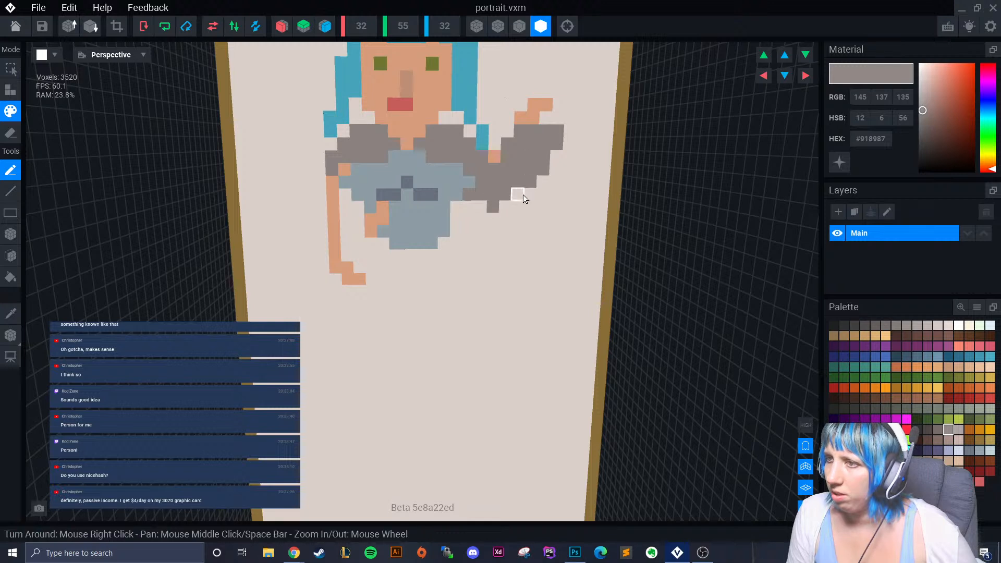
Sample the skin tone #E2A483 from the raised hand and enlarge the hand above the sleeve.
left_click(11, 312)
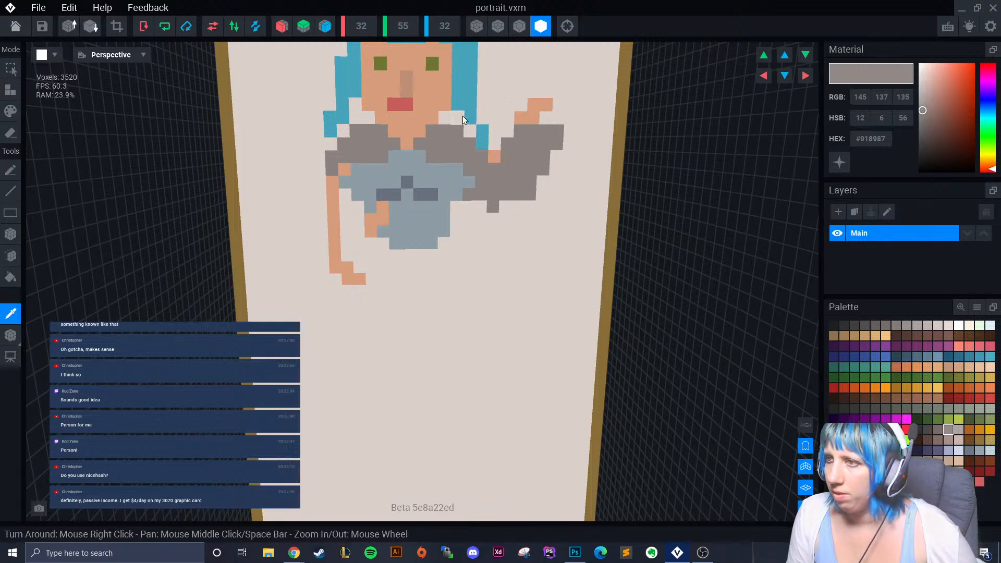
left_click(527, 121)
mouse_move(528, 121)
left_mouse_down()
mouse_move(532, 95)
mouse_move(549, 86)
mouse_move(557, 91)
mouse_move(546, 116)
left_mouse_up()
Sample the sleeve grey #918987, extend the raised arm's elbow underside and paint the lowered arm's sleeve down to the hand.
right_click_drag(502, 189, 444, 257)
left_click(11, 313)
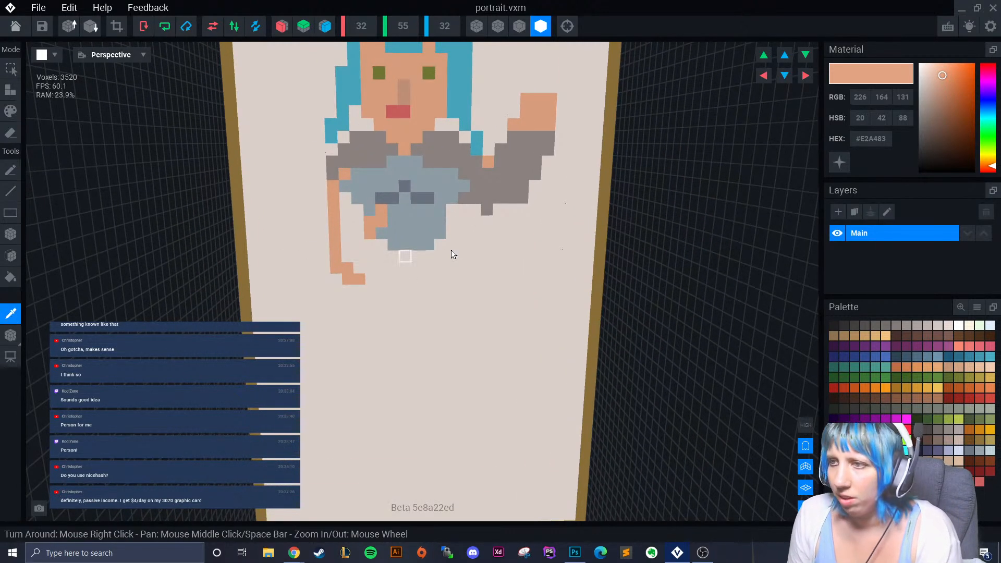
left_click(477, 210)
left_click_drag(475, 212, 458, 208)
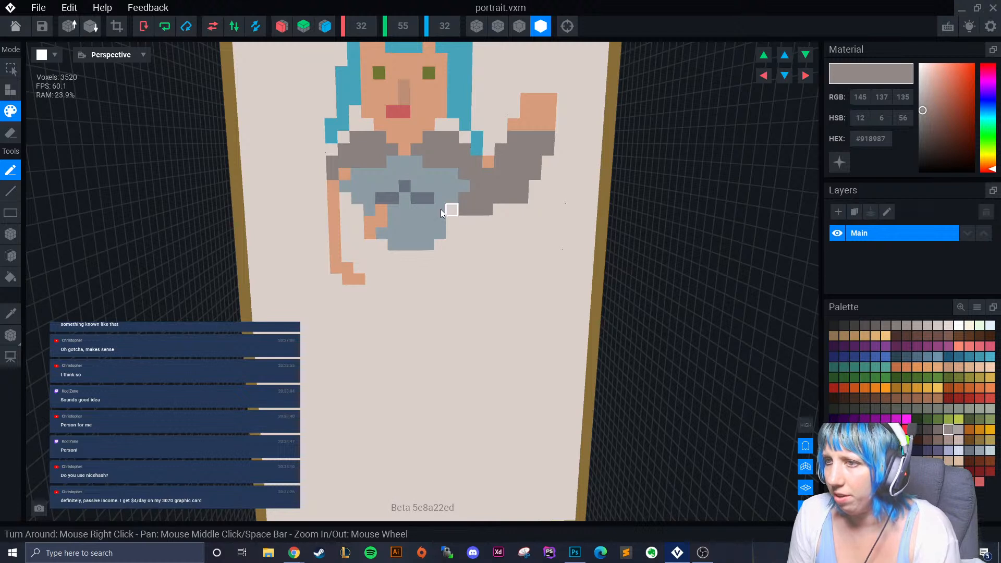
mouse_move(332, 186)
left_mouse_down()
mouse_move(334, 246)
mouse_move(348, 267)
left_mouse_up()
mouse_move(346, 189)
left_mouse_down()
mouse_move(350, 226)
mouse_move(364, 225)
left_mouse_up()
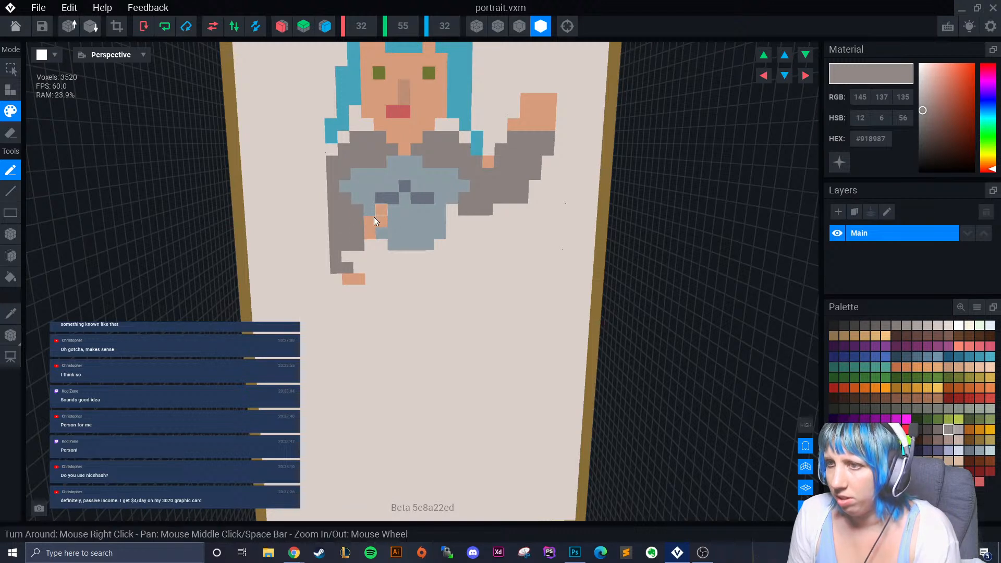
Shade the inside of the lowered arm and the underside of the raised arm's elbow in darker grey #746C6A.
left_click(937, 429)
left_click_drag(383, 211, 369, 237)
scroll(432, 353, "down", 3)
left_click_drag(426, 215, 430, 227)
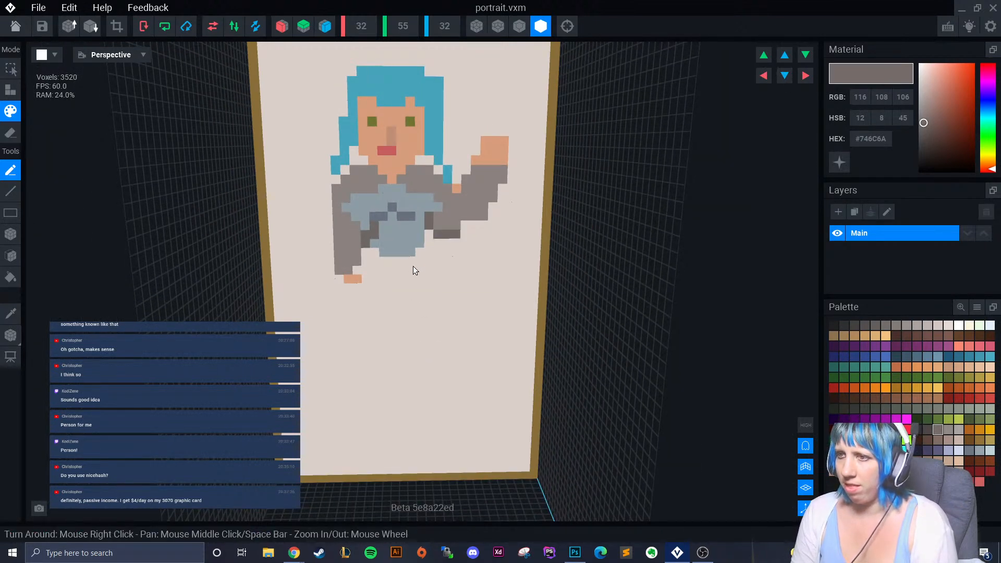
Try highlighting both shoulders in light grey #ADA4A3.
scroll(413, 266, "down", 4)
scroll(447, 289, "up", 3)
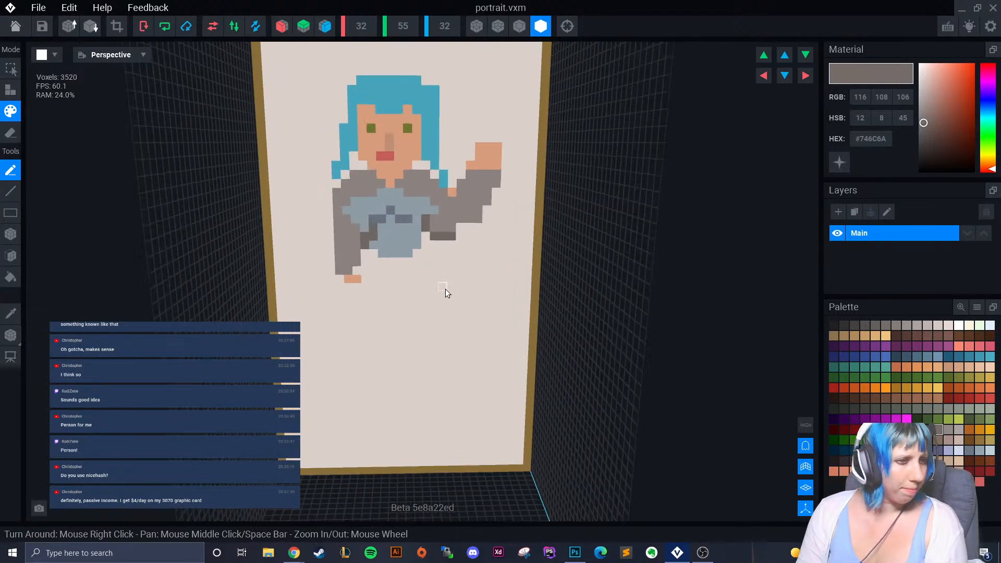
scroll(457, 306, "down", 4)
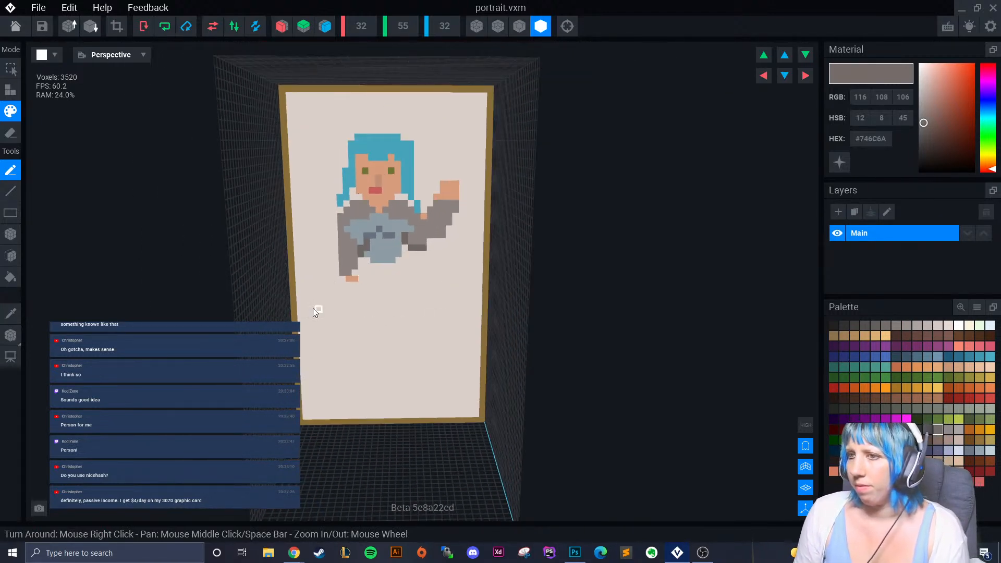
scroll(338, 312, "up", 5)
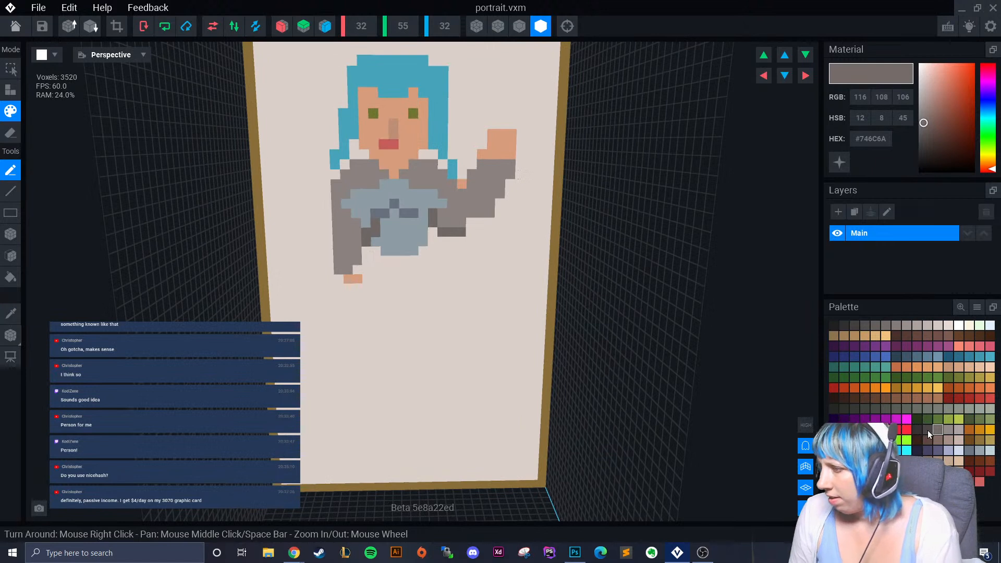
left_click(958, 429)
left_click_drag(345, 182, 374, 165)
mouse_move(383, 174)
left_mouse_down()
mouse_move(361, 183)
mouse_move(371, 184)
left_mouse_up()
left_click(364, 177)
left_click(343, 189)
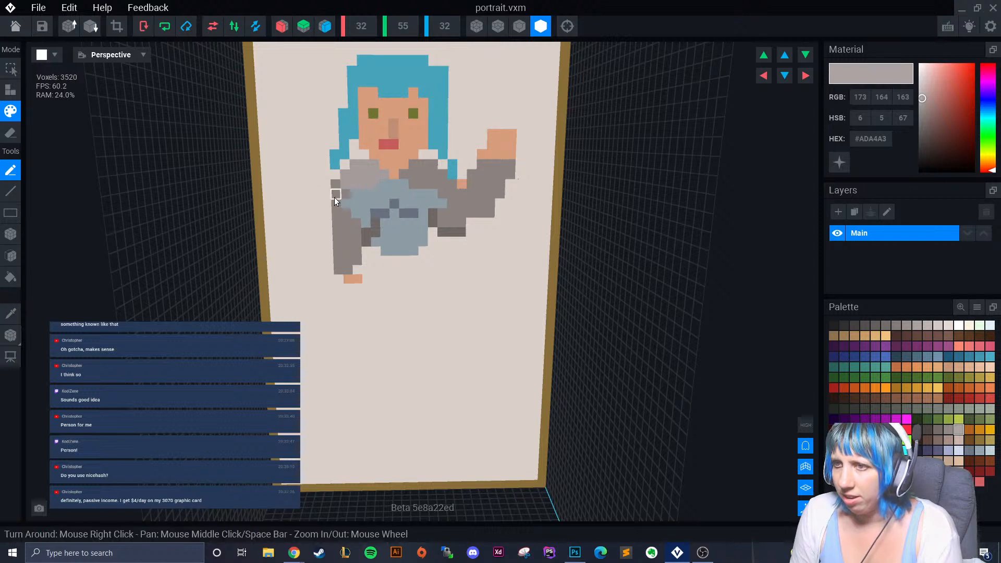
mouse_move(405, 175)
left_mouse_down()
mouse_move(412, 181)
mouse_move(433, 166)
mouse_move(427, 176)
mouse_move(444, 179)
left_mouse_up()
left_click(442, 183)
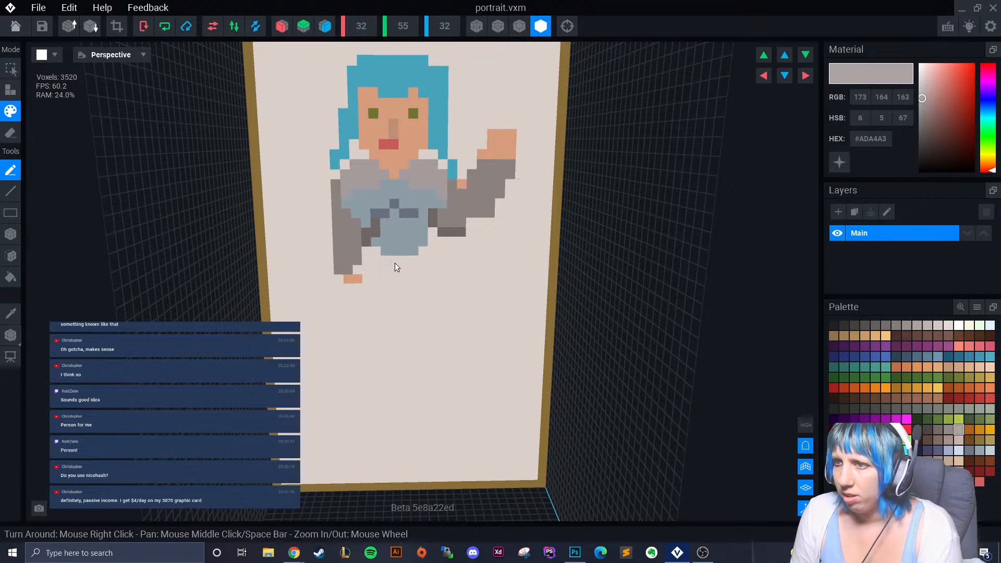
Undo the recent shoulder highlight strokes and recolour the remaining light shoulder area with grey #918987 using the face tool.
scroll(420, 268, "down", 3)
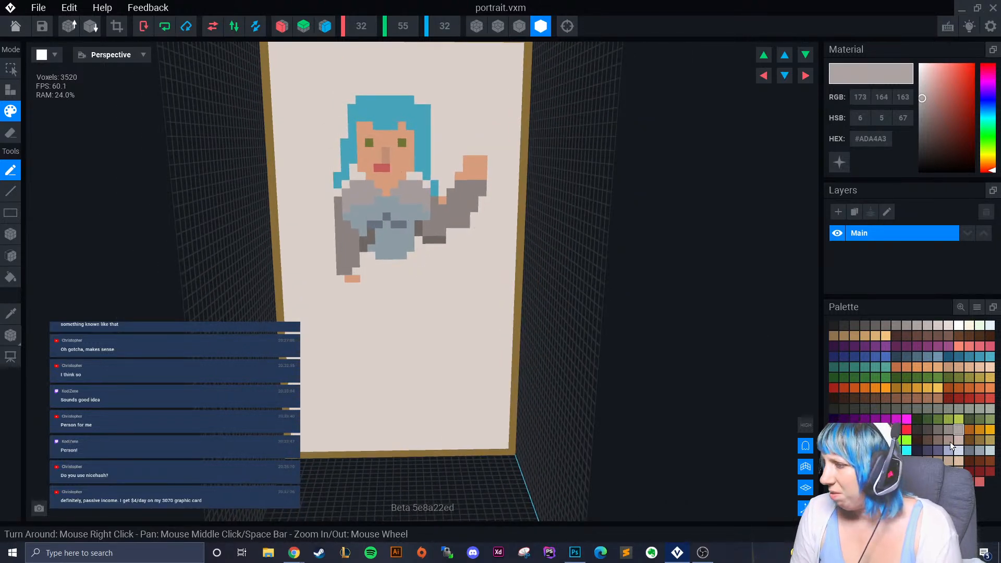
key("ctrl+z")
key("ctrl+z")
key("ctrl+z")
key("ctrl+z")
key("ctrl+z")
key("ctrl+z")
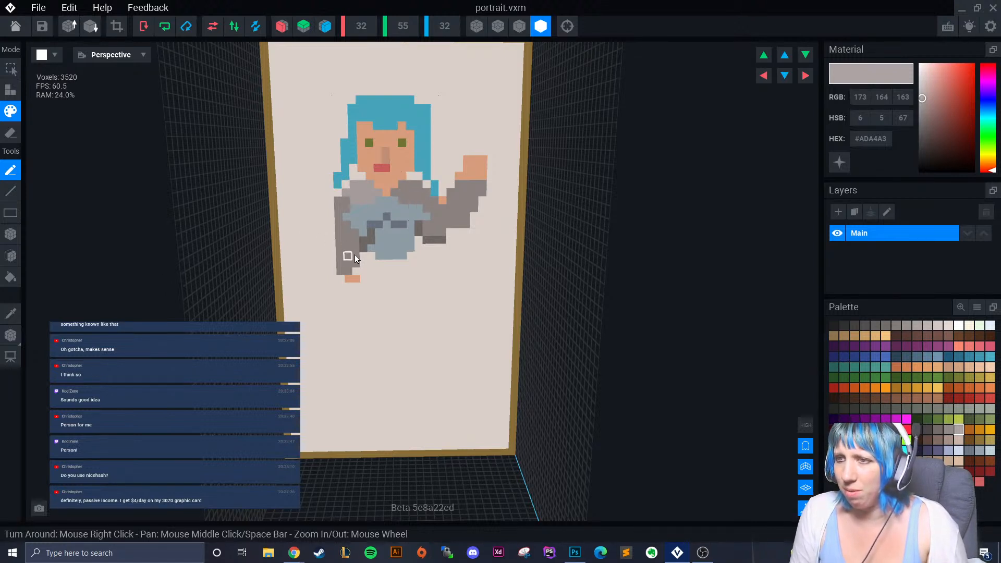
left_click(948, 429)
left_click(918, 426)
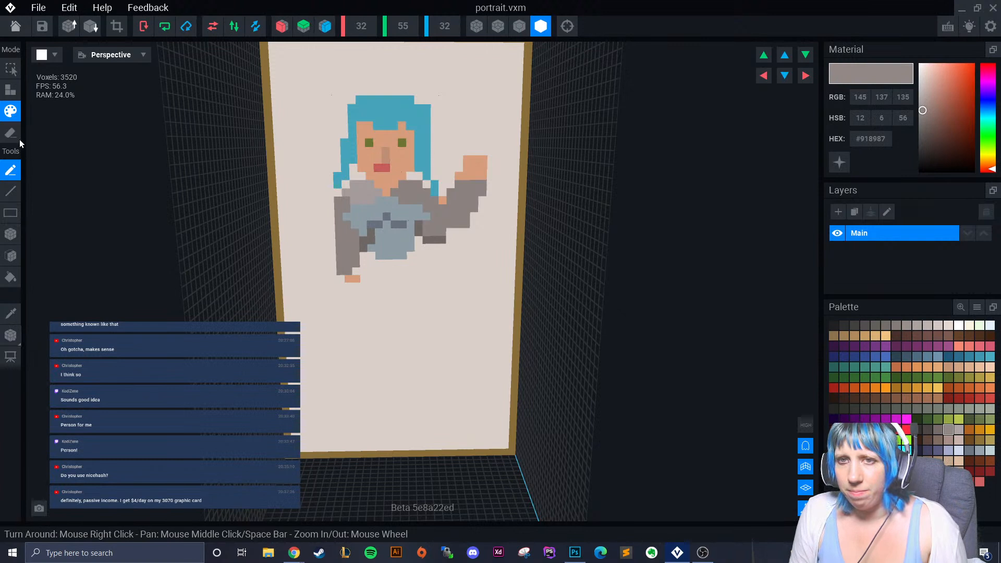
left_click(11, 255)
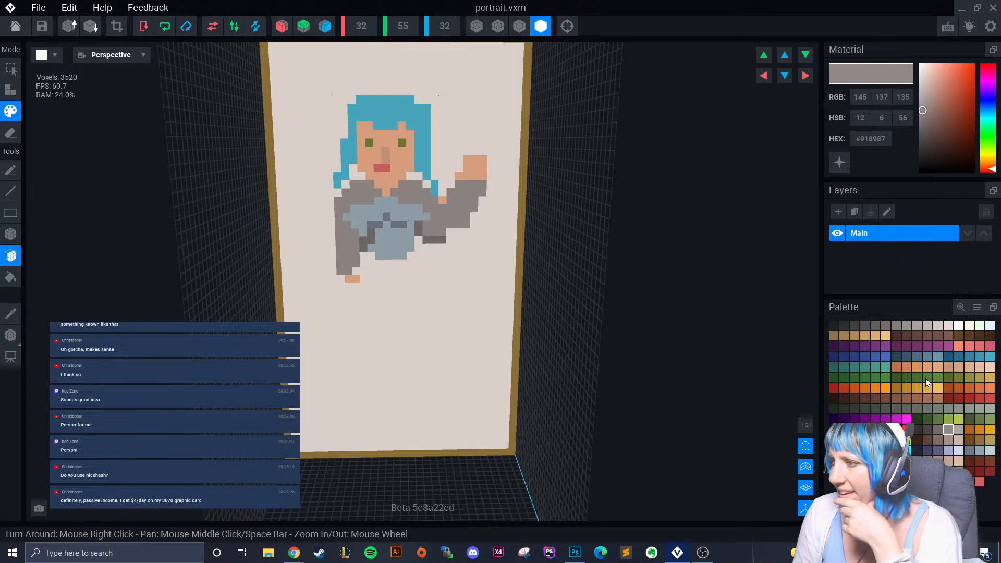
Pick golden orange #D4972E as the paint colour and use it with the box tool.
left_click(935, 389)
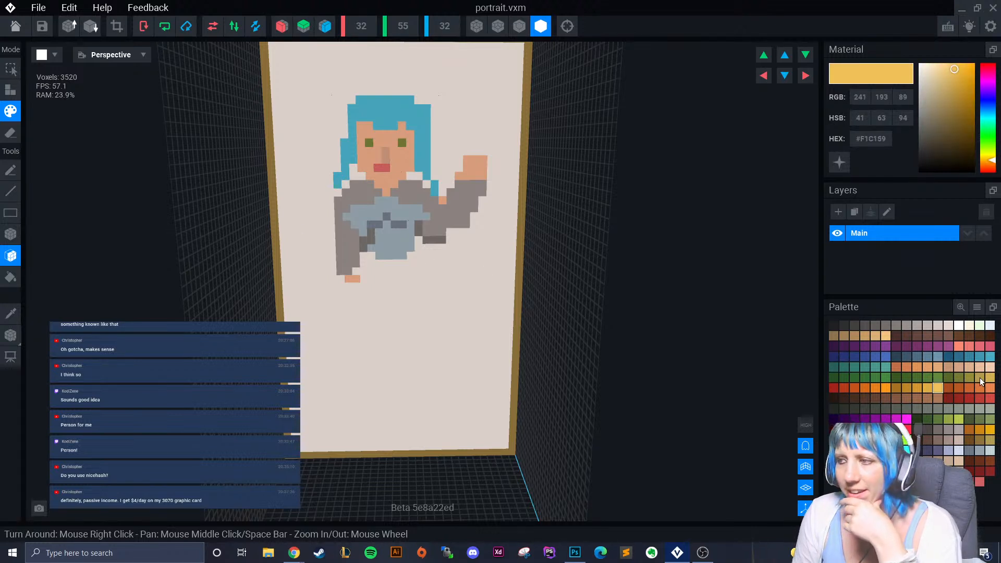
left_click(916, 388)
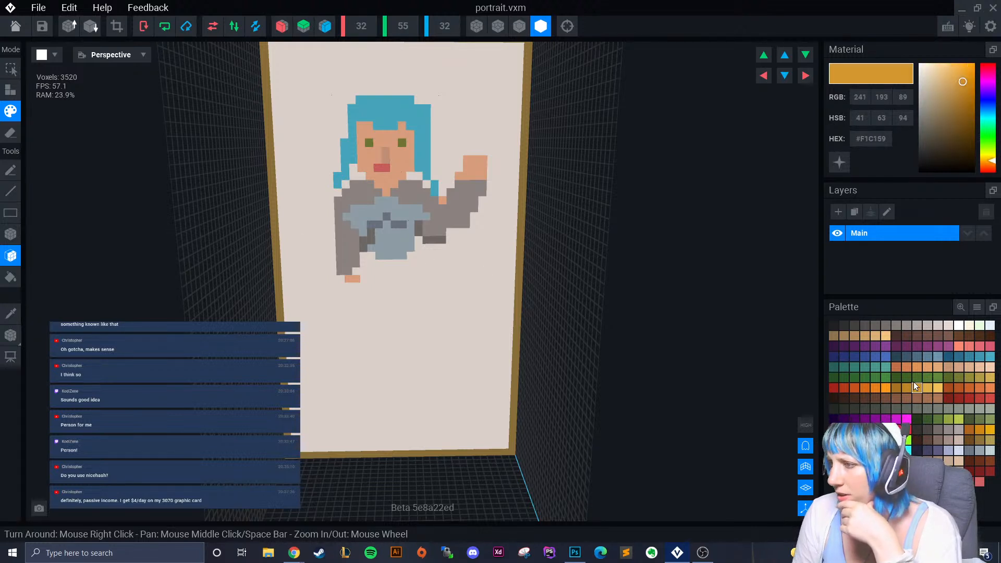
left_click(11, 234)
Try painting short golden bars across both shoulders and undo them.
left_click(358, 192)
left_click(416, 193)
scroll(437, 244, "down", 1)
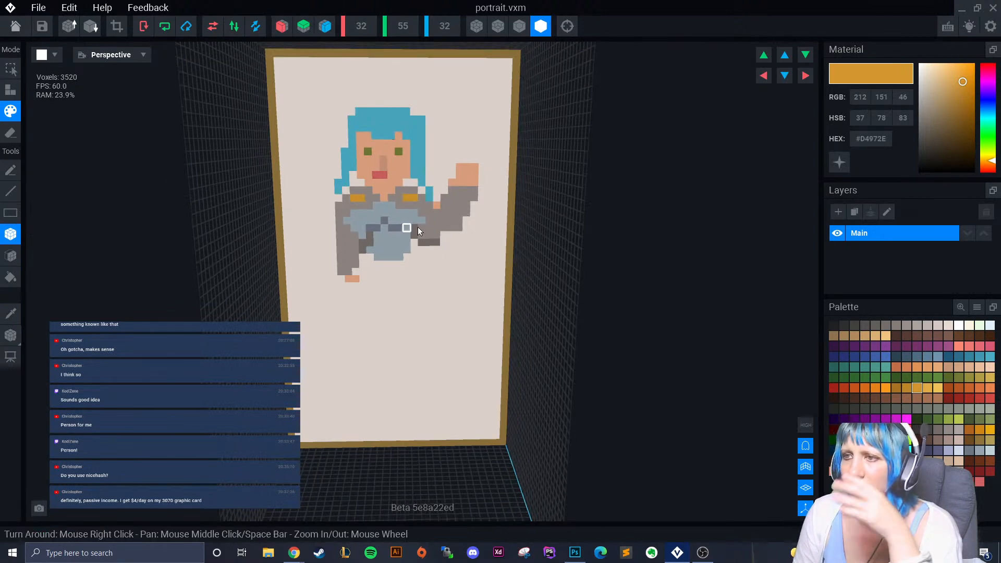
key("ctrl+z")
key("ctrl+z")
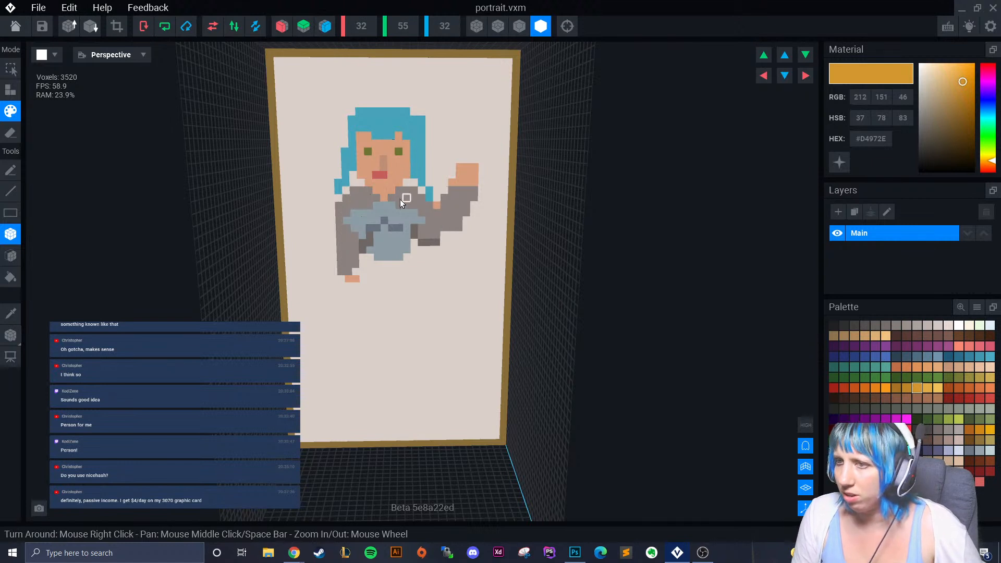
Paint stepped golden #D4972E trim along the outer upper edge of both shoulders.
left_click(346, 197)
left_click(357, 192)
left_click(413, 192)
scroll(427, 315, "down", 1)
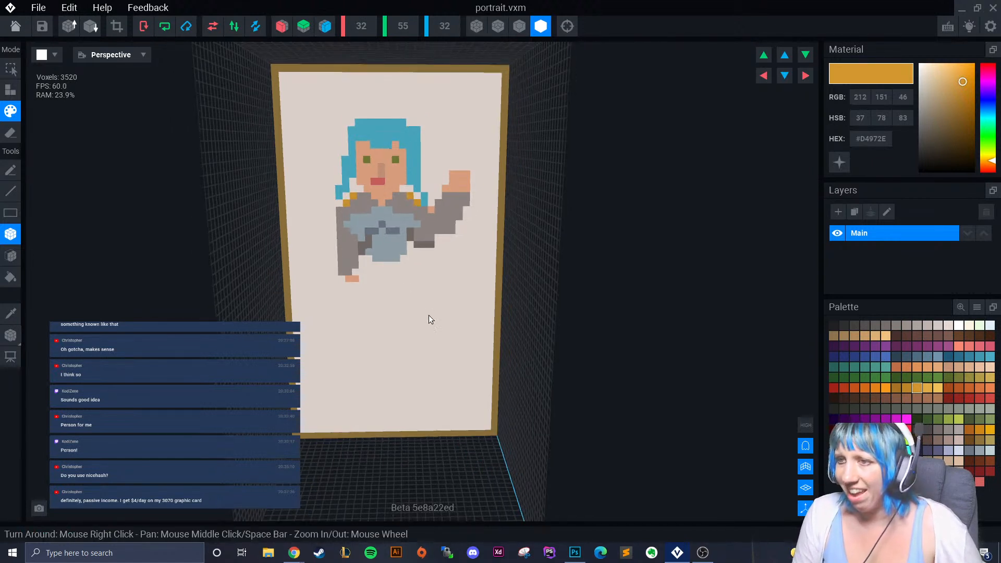
scroll(417, 302, "up", 4)
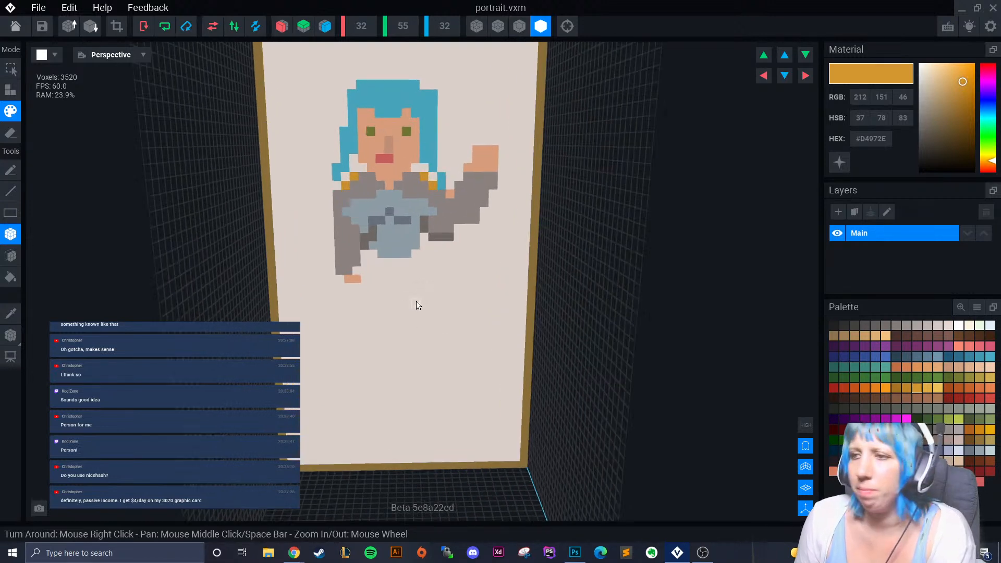
Sample the torso's blue-grey #96A4AE and extend the torso down to the level of the lowered hand.
left_click(10, 313)
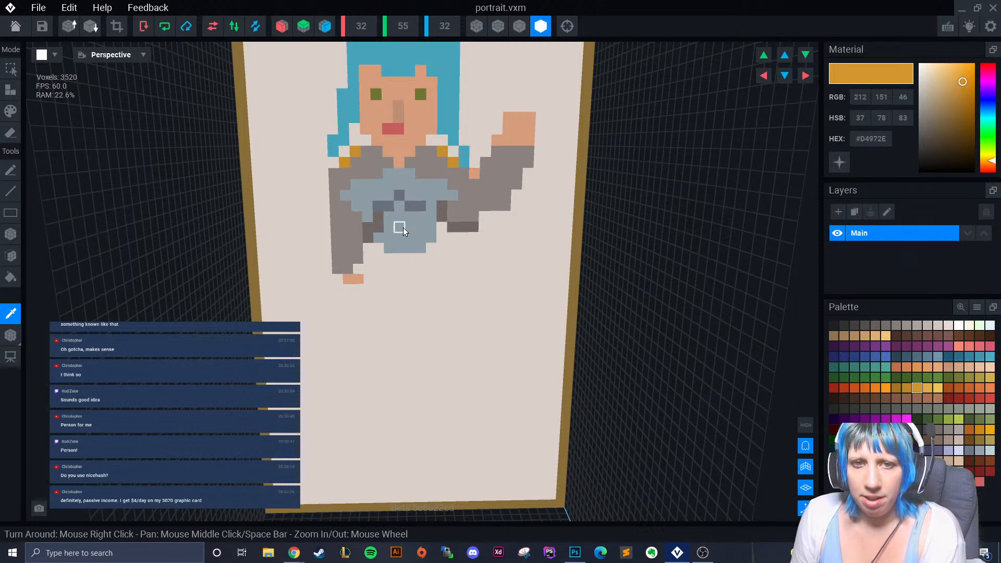
left_click(380, 241)
left_click_drag(376, 248, 431, 258)
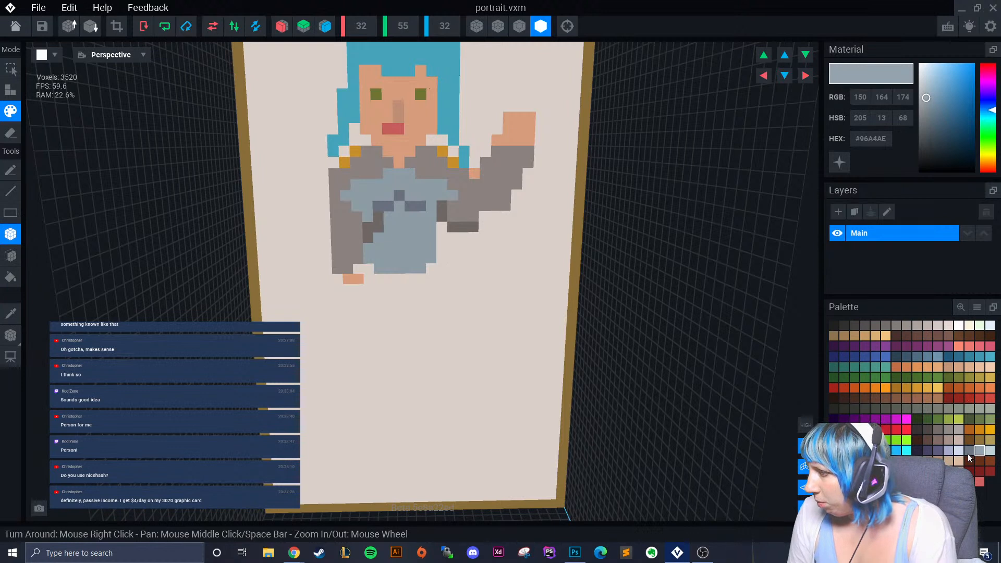
Outline both flaring sides of a skirt below the waist in slate grey #6D7685.
left_click(966, 451)
left_click(371, 275)
left_click(373, 270)
left_click(432, 269)
left_click(439, 279)
left_click(449, 287)
left_click(358, 289)
left_click(349, 299)
left_click(349, 308)
left_click(349, 318)
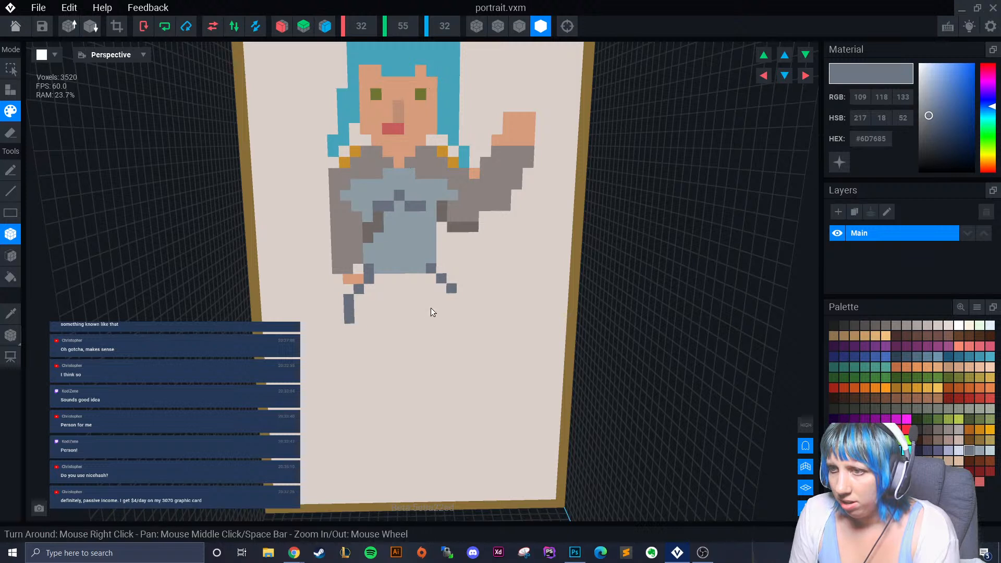
left_click(451, 299)
left_click(459, 311)
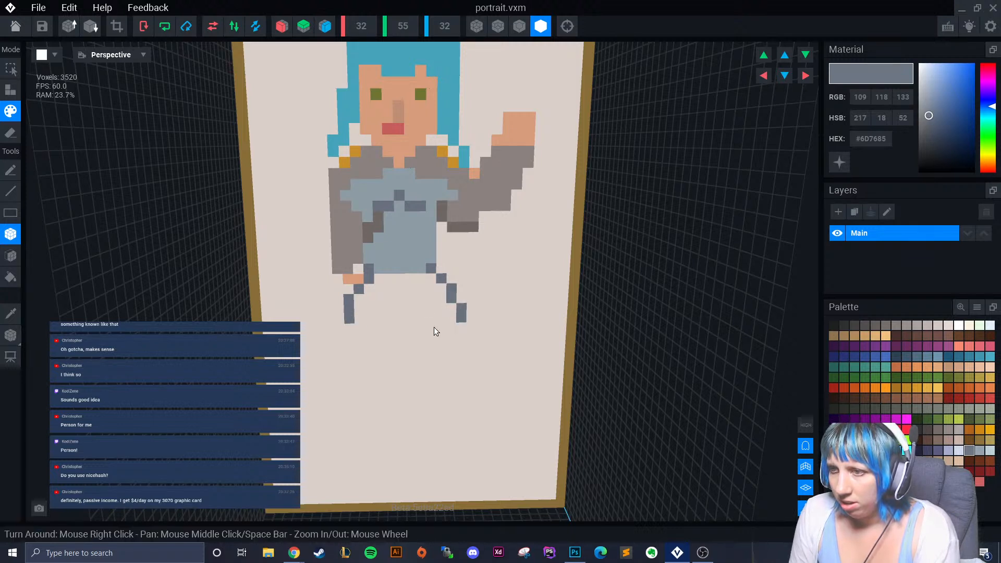
Draw the skirt's hem and waist rows in #6D7685, thicken its inner edges and fill the remaining canvas area with the face tool.
left_click_drag(354, 329, 458, 329)
left_click(364, 304)
left_click(370, 311)
left_click(371, 289)
mouse_move(379, 280)
left_mouse_down()
mouse_move(429, 279)
mouse_move(439, 293)
left_mouse_up()
left_click(442, 308)
left_click(451, 308)
left_click_drag(364, 318, 450, 319)
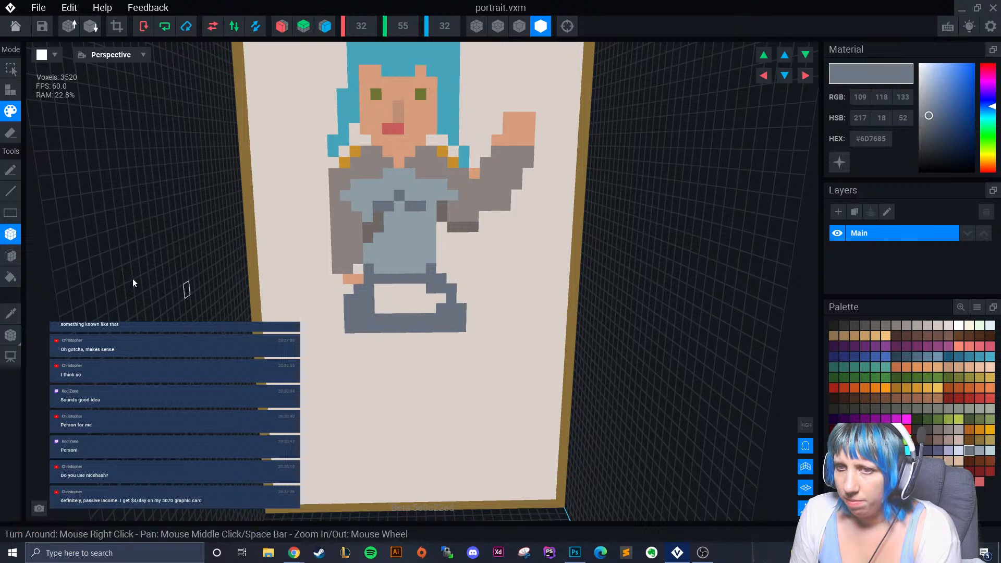
left_click(10, 255)
left_click(407, 305)
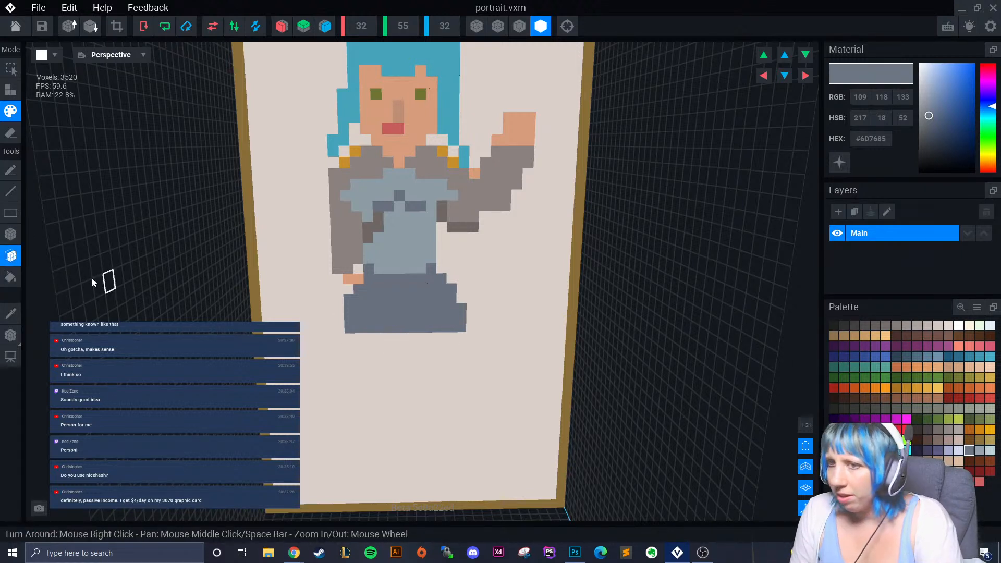
Pick dark grey #423F3E and paint the upper parts of both legs below the skirt, three rows tall and slightly wider inside at the top.
left_click(10, 313)
left_click(336, 252)
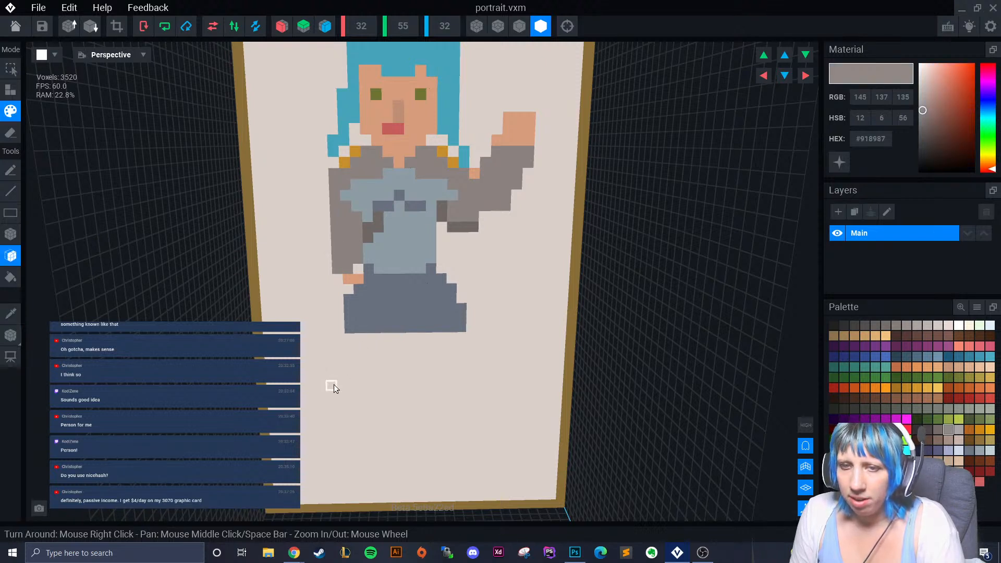
left_click(853, 326)
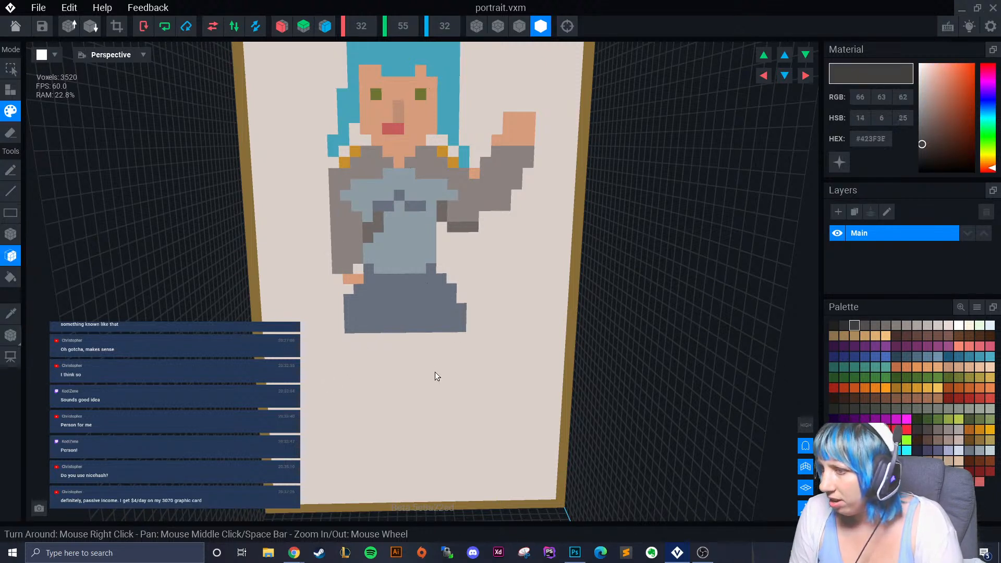
left_click(11, 170)
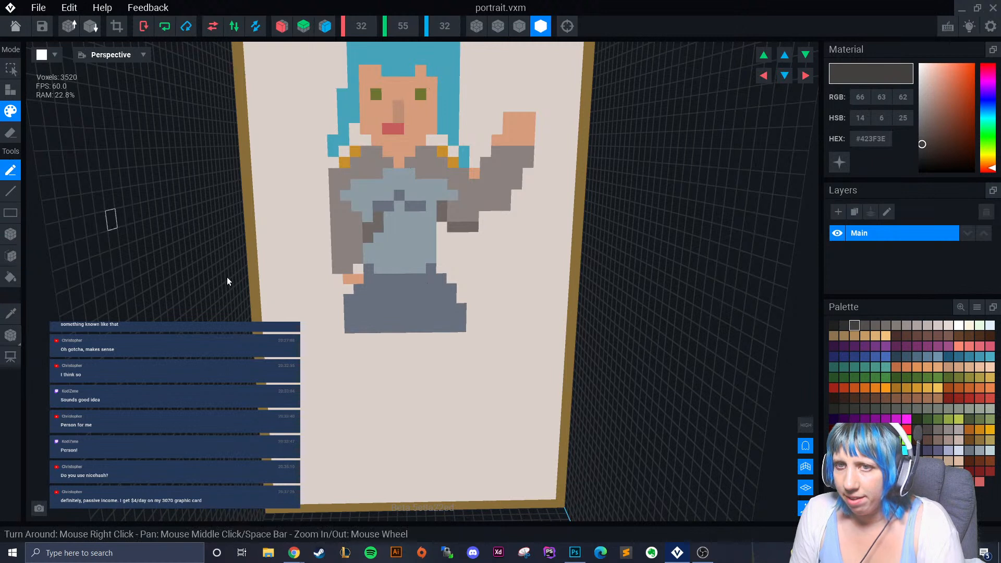
mouse_move(366, 337)
left_mouse_down()
mouse_move(367, 353)
mouse_move(363, 346)
left_mouse_up()
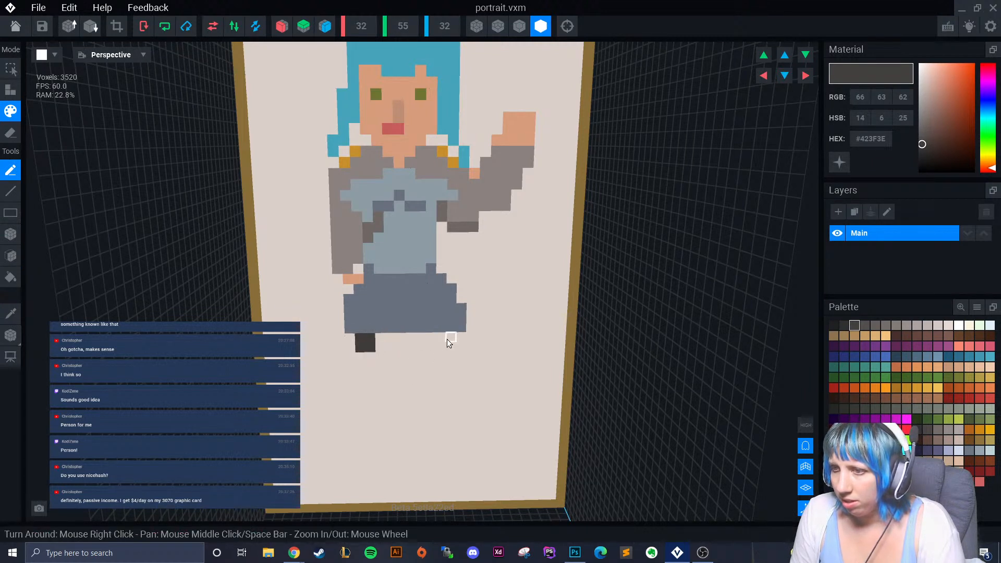
left_click_drag(448, 339, 430, 337)
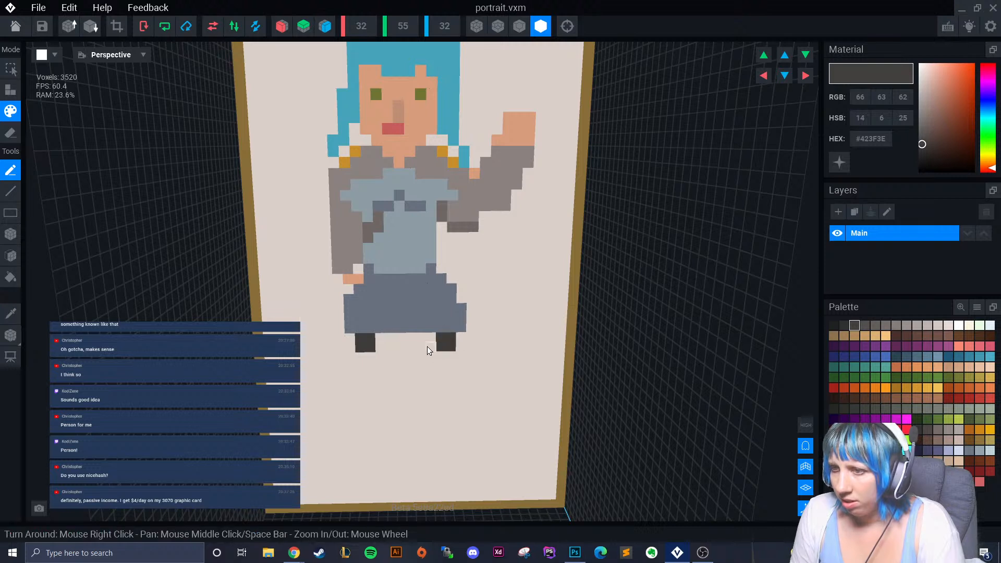
left_click(384, 339)
left_click(391, 339)
left_click(383, 346)
left_click_drag(421, 339, 426, 348)
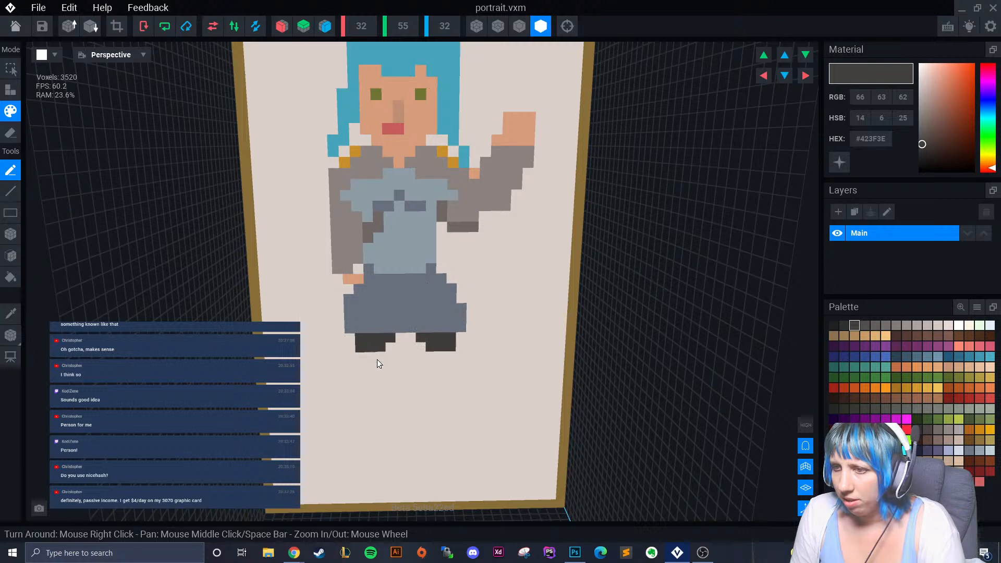
left_click_drag(364, 357, 447, 355)
left_click(421, 346)
scroll(420, 389, "down", 1)
scroll(409, 384, "up", 2)
Try joining the two dark upper legs directly beneath the skirt and undo it.
left_click(408, 337)
scroll(409, 430, "down", 2)
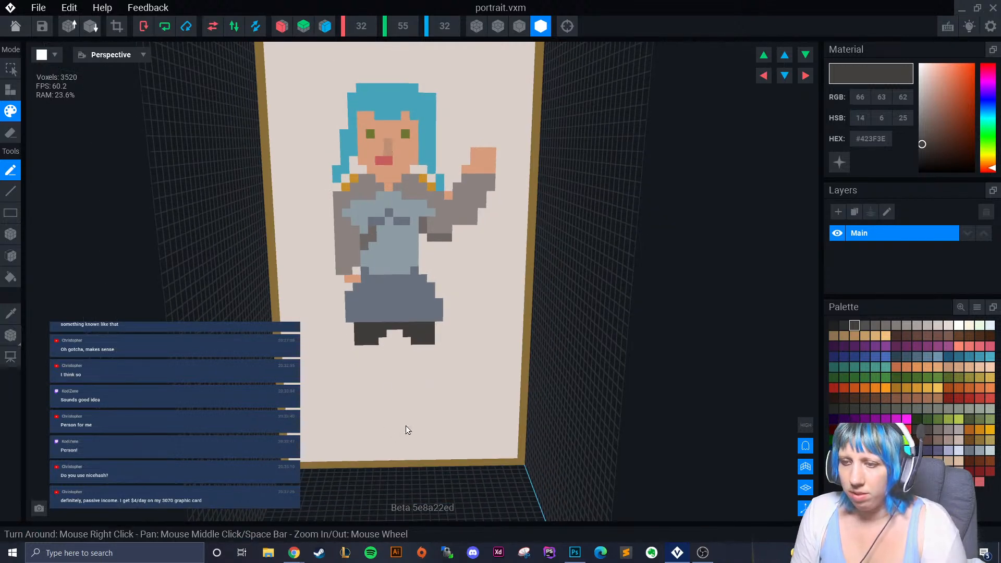
key("ctrl+z")
key("ctrl+z")
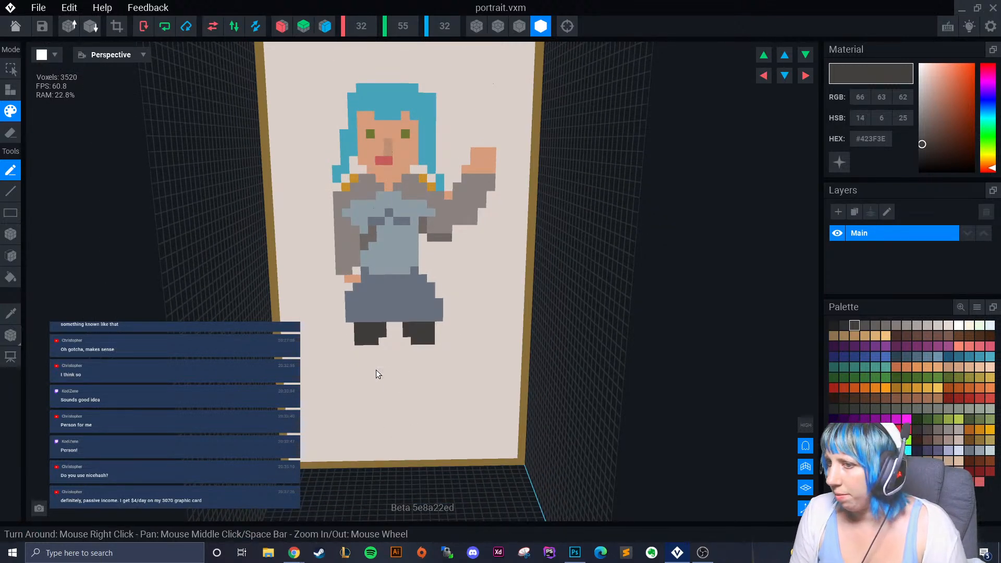
Lengthen both dark upper legs by one row in #423F3E.
scroll(375, 370, "up", 4)
left_click_drag(337, 295, 364, 295)
left_click_drag(420, 295, 444, 295)
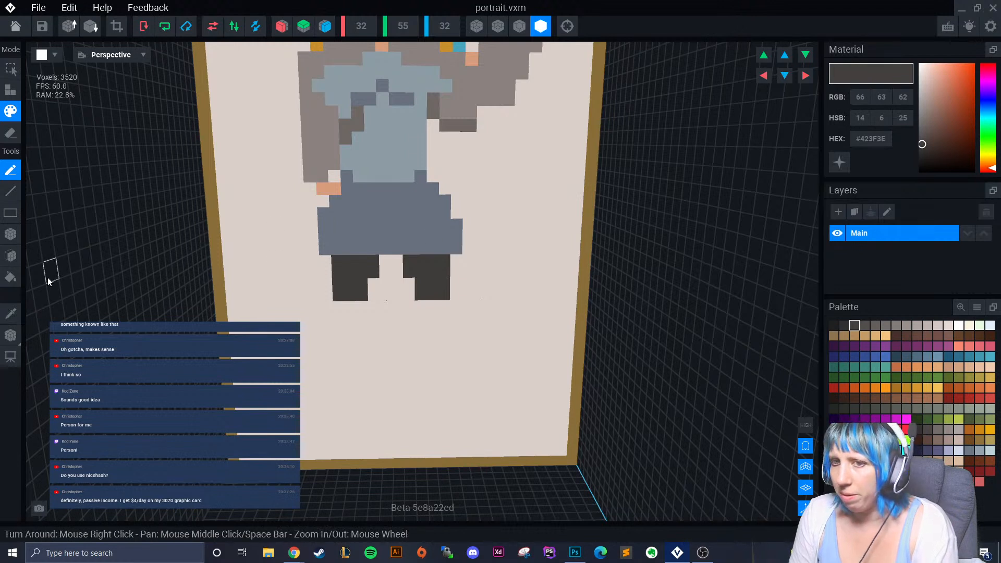
Sample the sleeve grey #918987 and paint both lower legs as three-voxel-wide columns below the dark upper legs.
left_click(11, 313)
left_click(330, 134)
left_click_drag(339, 305, 348, 353)
key("b")
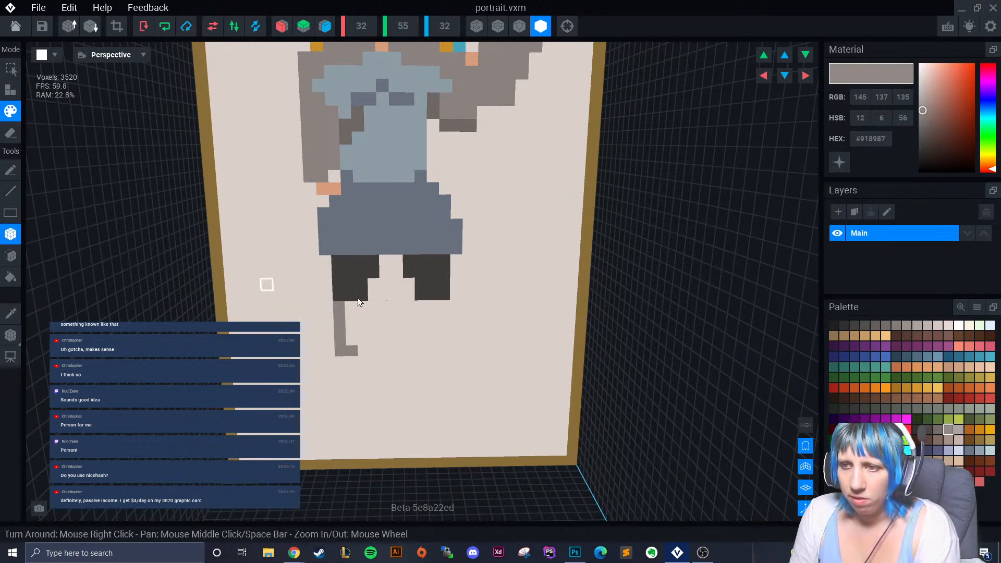
left_click_drag(339, 311, 366, 375)
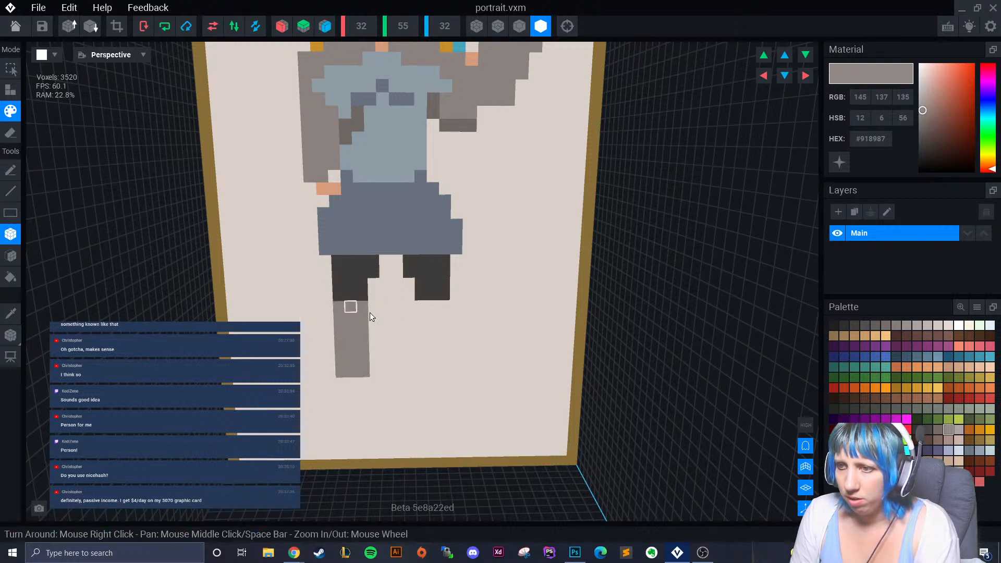
left_click_drag(423, 305, 446, 371)
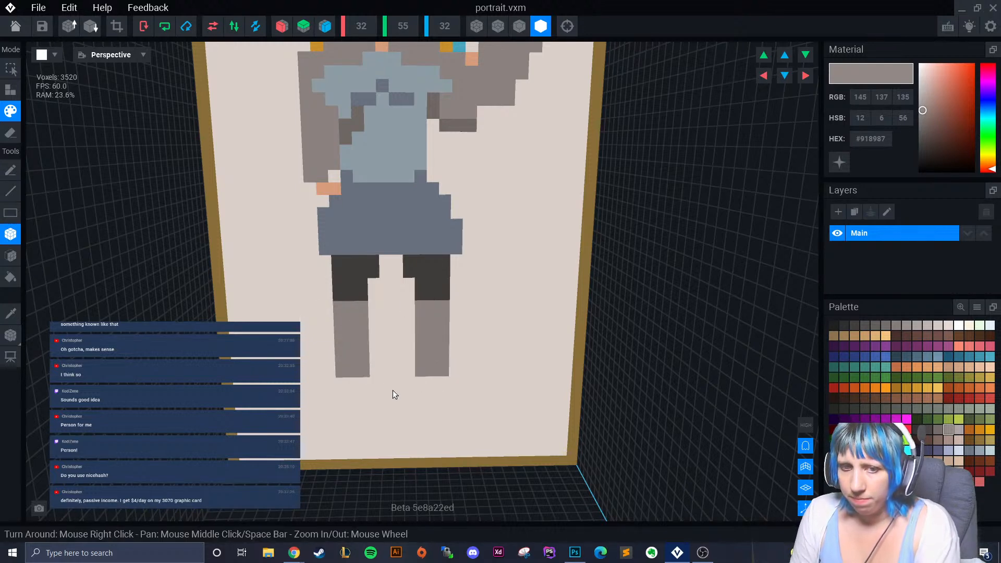
Outline the outward-pointing foot on the lowered arm's side in grey #918987.
scroll(392, 393, "up", 2)
left_click_drag(355, 371, 371, 365)
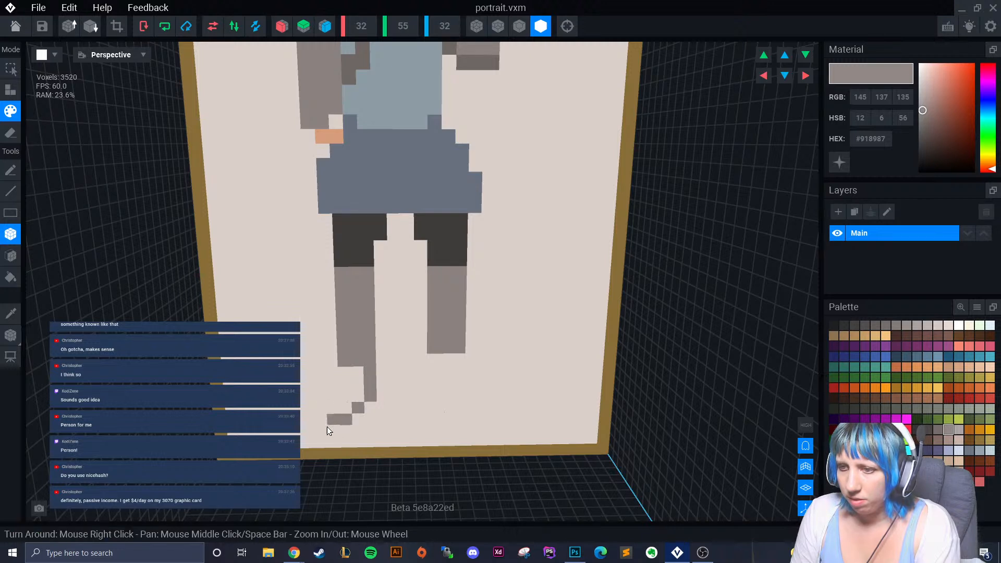
left_click_drag(337, 376, 331, 378)
left_click(320, 399)
left_click(312, 407)
left_click(316, 418)
scroll(404, 432, "down", 2)
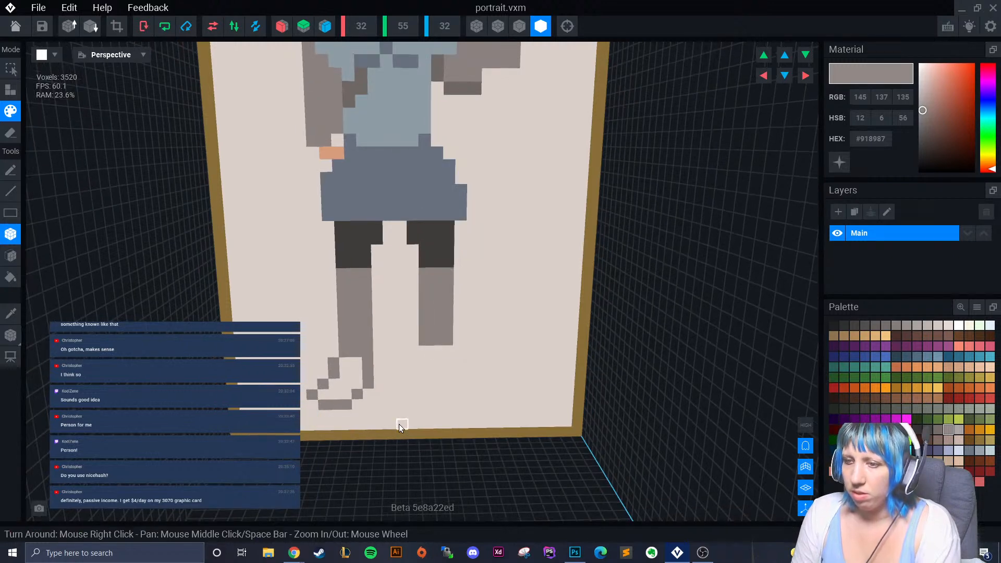
Outline the outward-pointing foot on the raised arm's side in grey #918987.
scroll(433, 398, "up", 3)
left_click_drag(449, 386, 453, 418)
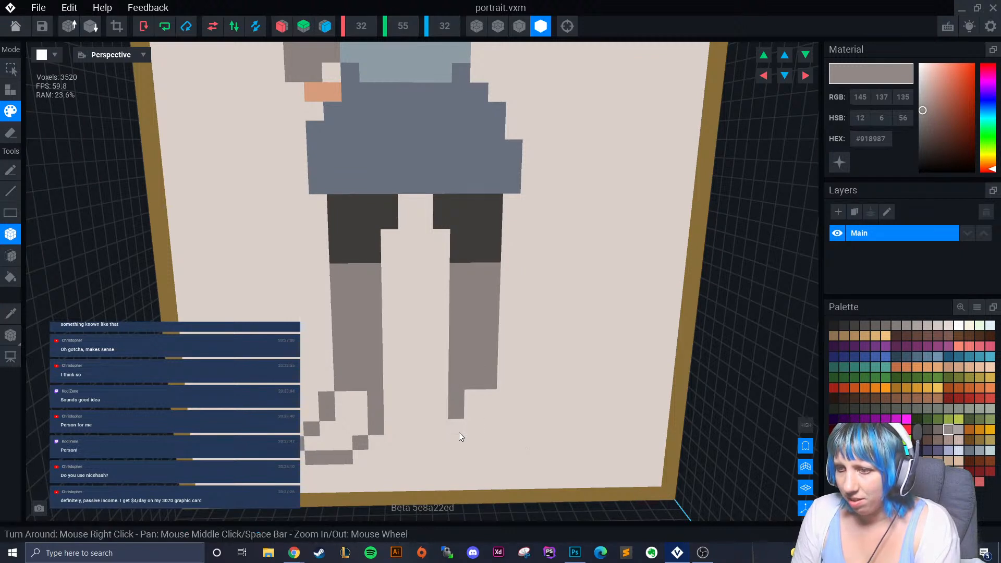
left_click(459, 432)
left_click(471, 445)
left_click(485, 456)
left_click(501, 466)
left_click_drag(498, 394, 503, 409)
left_click(518, 424)
left_click(530, 438)
left_click(546, 452)
left_click_drag(523, 464, 531, 464)
scroll(522, 464, "down", 2)
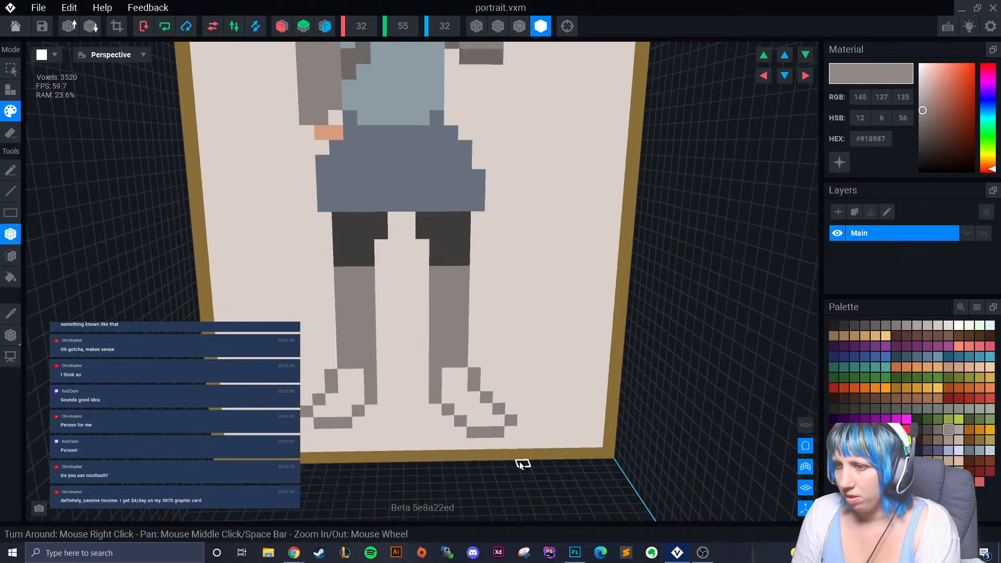
Shade the soles and inner heel edges of both feet in darker grey #746C6A.
left_click(938, 429)
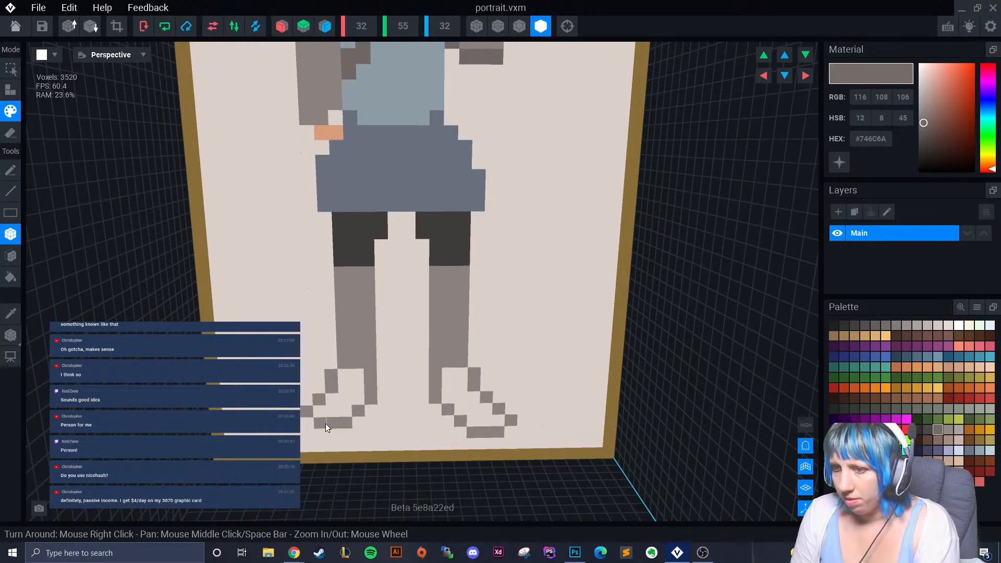
left_click_drag(321, 428, 350, 423)
left_click(361, 411)
left_click_drag(471, 432, 494, 432)
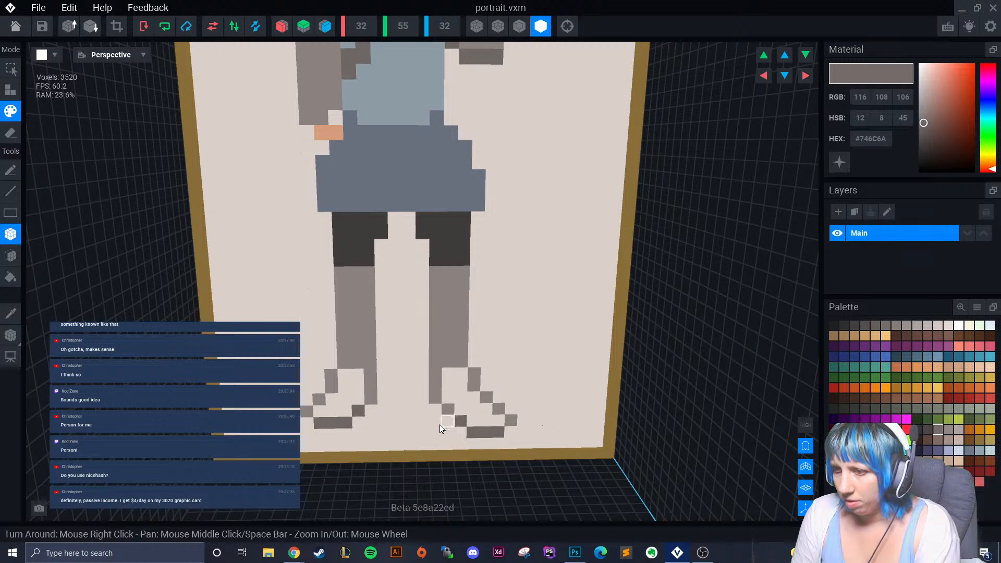
left_click(437, 400)
left_click(370, 399)
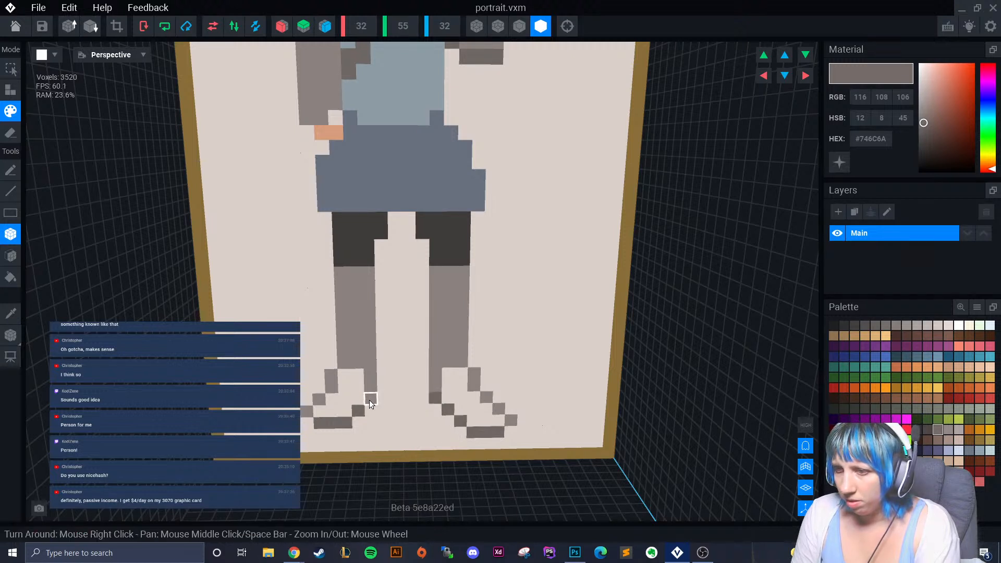
Sample the lighter foot grey #918987 and fill the insides of both feet with it using the face tool.
left_click(15, 319)
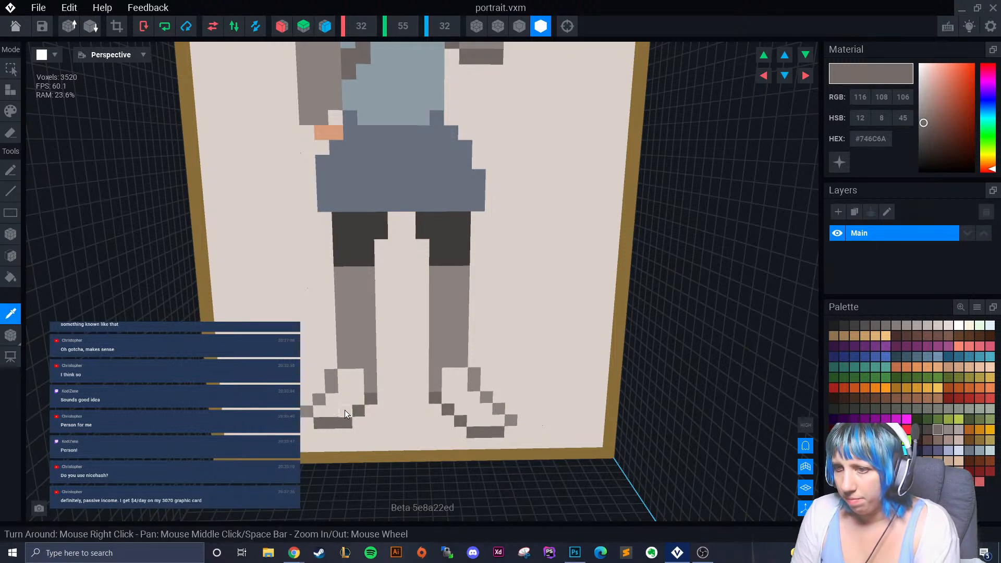
left_click(324, 407)
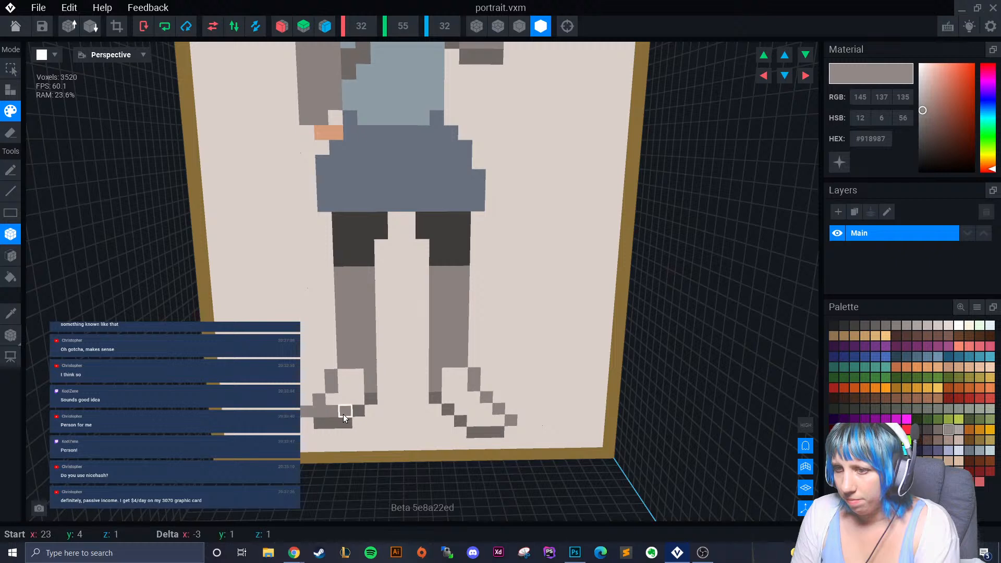
left_click(10, 256)
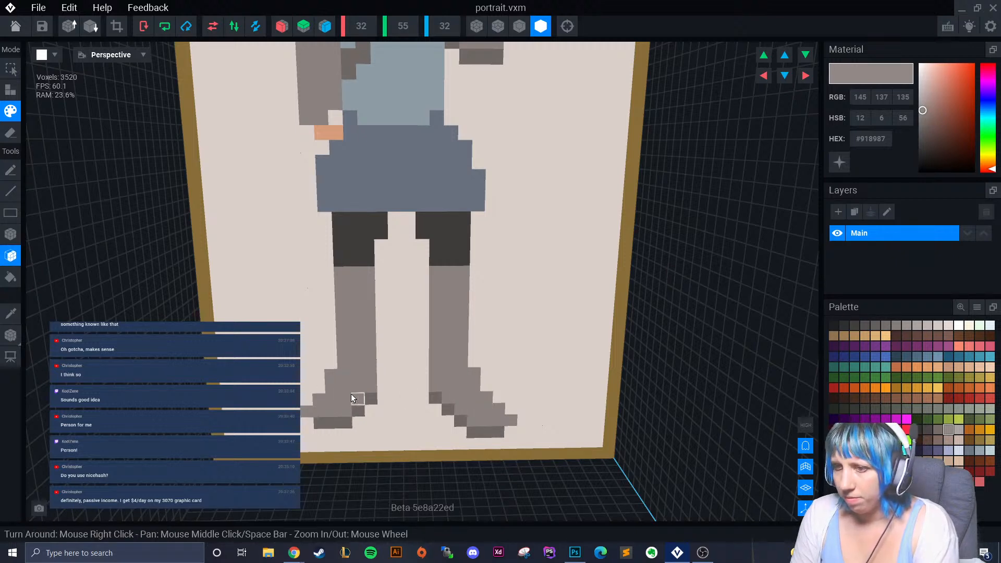
Sample the darker grey #746C6A from a sole and draw a horizontal band across both lower legs with the Box tool.
scroll(327, 417, "down", 2)
scroll(326, 417, "up", 3)
left_click(10, 314)
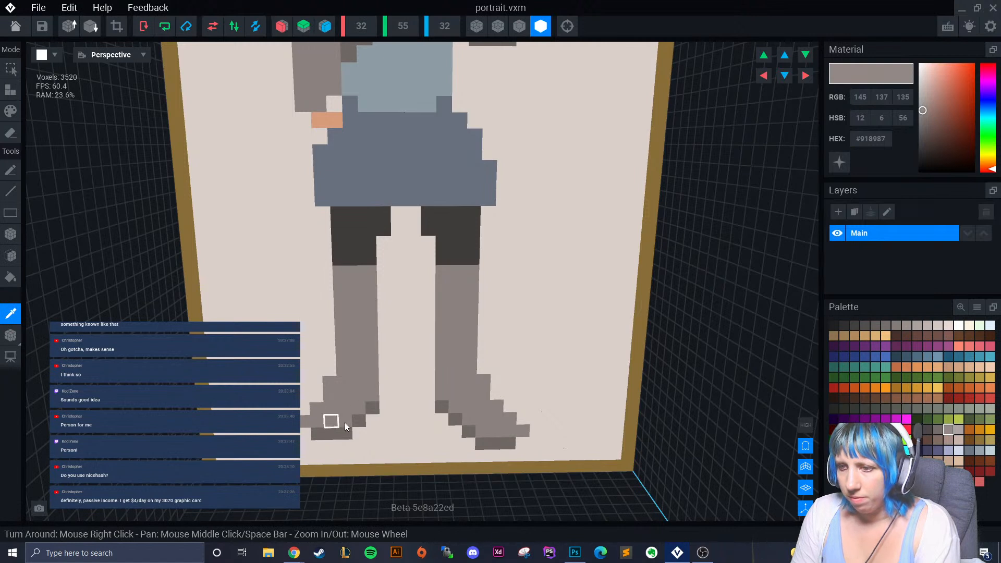
left_click(333, 421)
left_click_drag(339, 356, 375, 359)
left_click_drag(439, 354, 474, 358)
Shorten the foot on the raised arm's side, redrawing its sole in #746C6A and covering the old tip with canvas colour #E7DAD4.
scroll(469, 419, "up", 3)
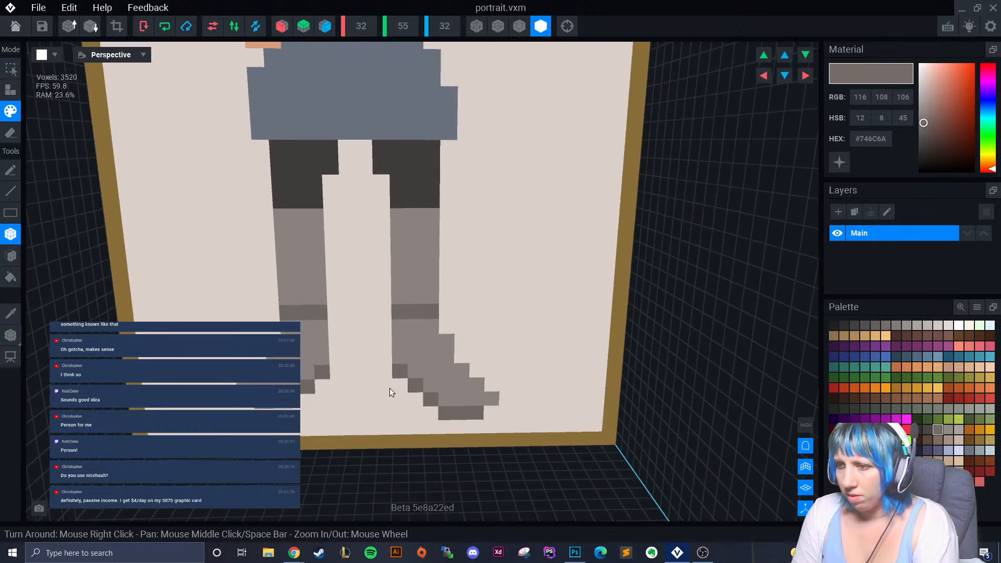
left_click_drag(453, 401, 488, 416)
left_click(10, 313)
left_click(442, 427)
left_click(491, 399)
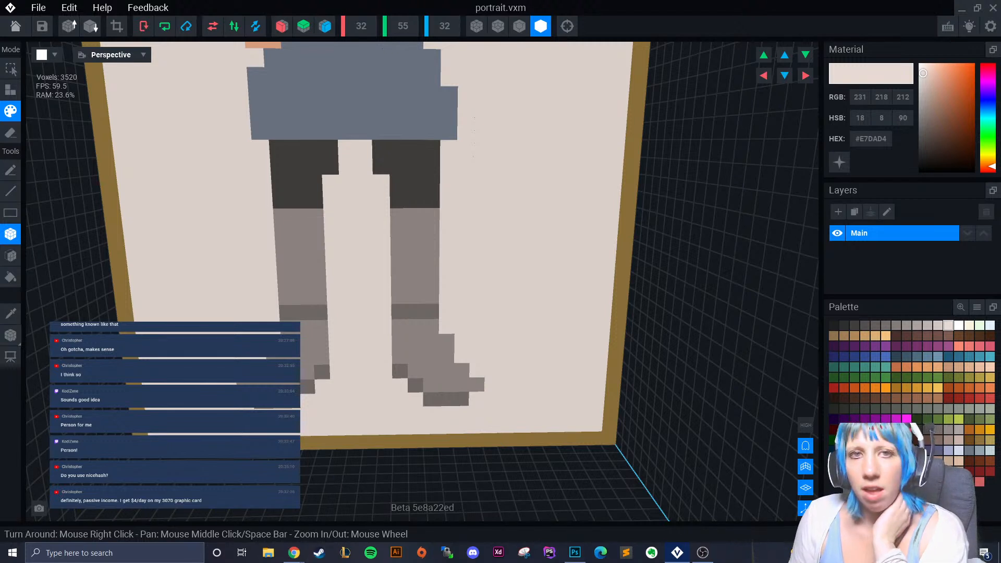
Sample the skin tone #E2A483 from the lowered hand and fill the canvas-coloured gap beside that hand.
scroll(347, 284, "down", 1)
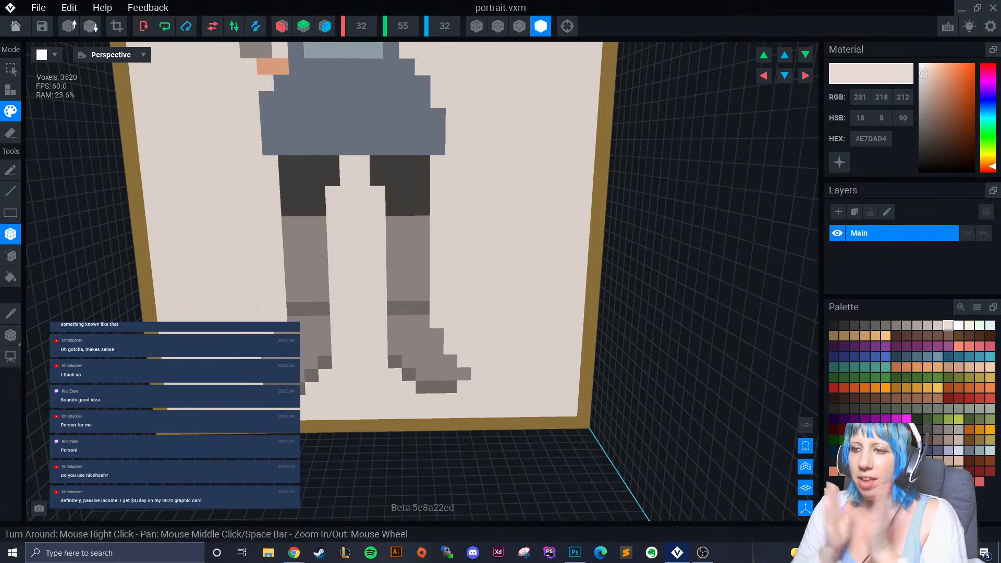
scroll(547, 327, "down", 8)
right_click_drag(436, 324, 469, 334)
scroll(469, 331, "up", 5)
scroll(437, 356, "up", 5)
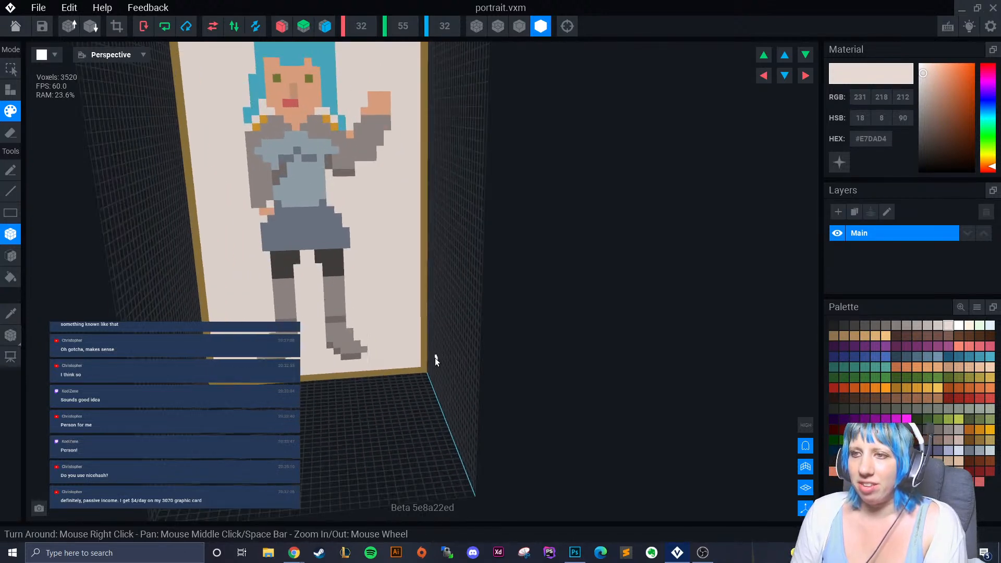
left_click(11, 313)
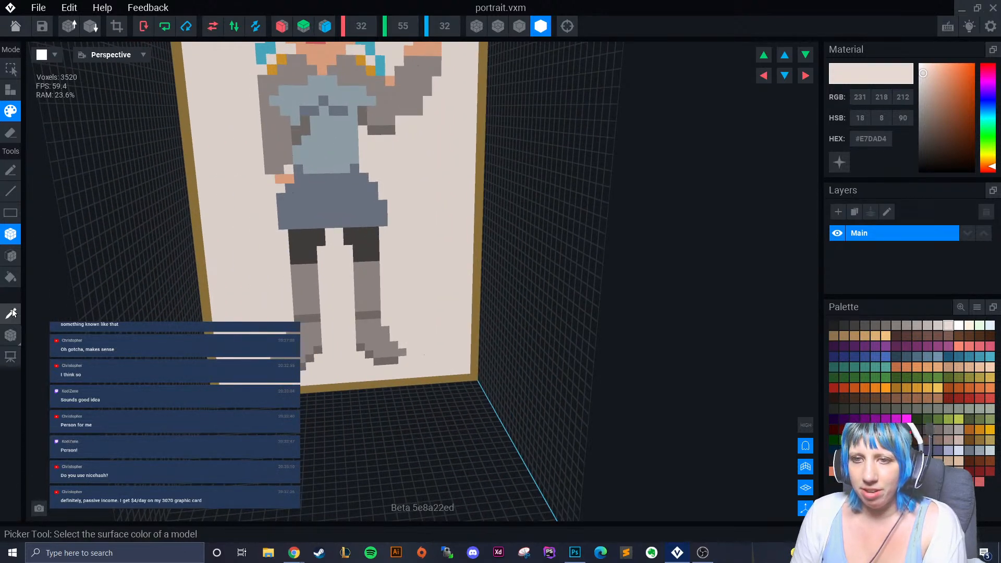
left_click(281, 180)
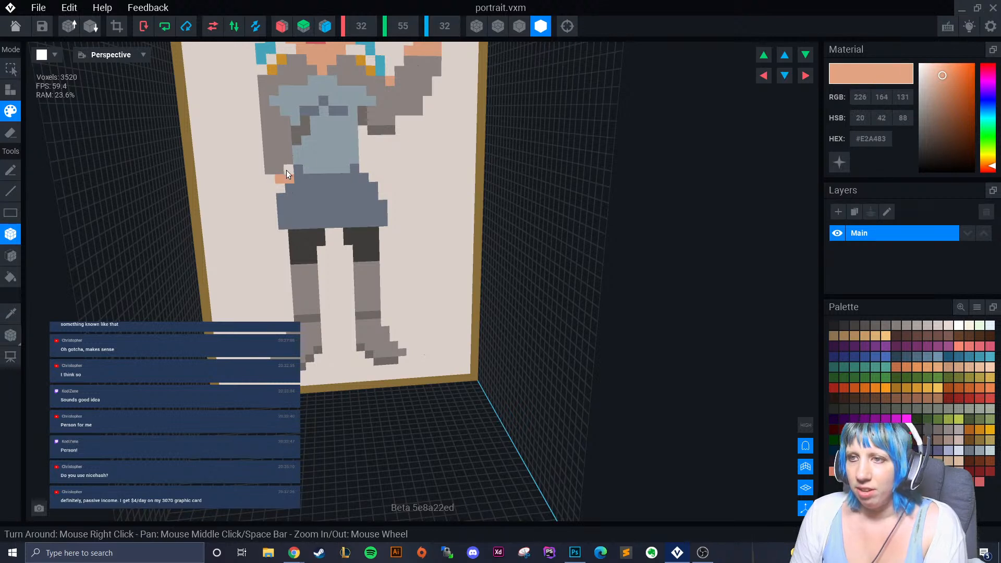
scroll(284, 198, "down", 6)
scroll(344, 323, "up", 3)
scroll(360, 349, "up", 4)
scroll(313, 346, "down", 4)
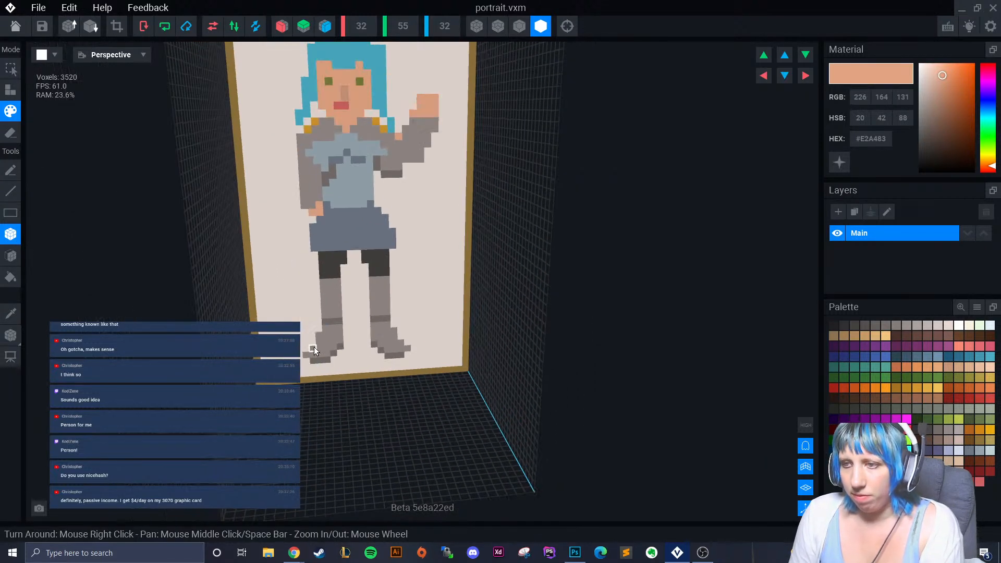
Sample the shoulder gold #D4972E and paint mirrored diagonal trim on both boots plus small accents at the inner heels.
scroll(307, 352, "up", 6)
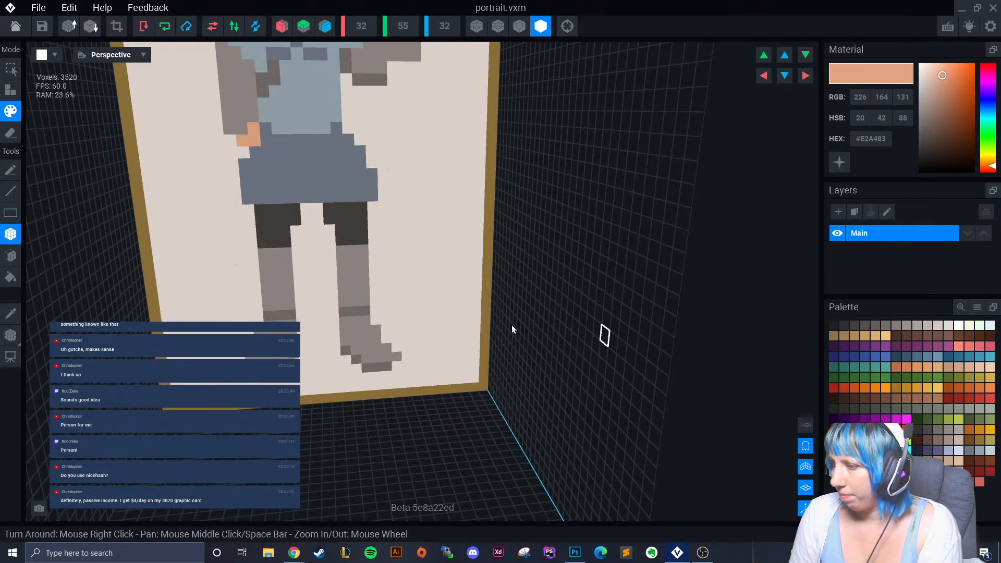
scroll(367, 296, "down", 3)
left_click(10, 313)
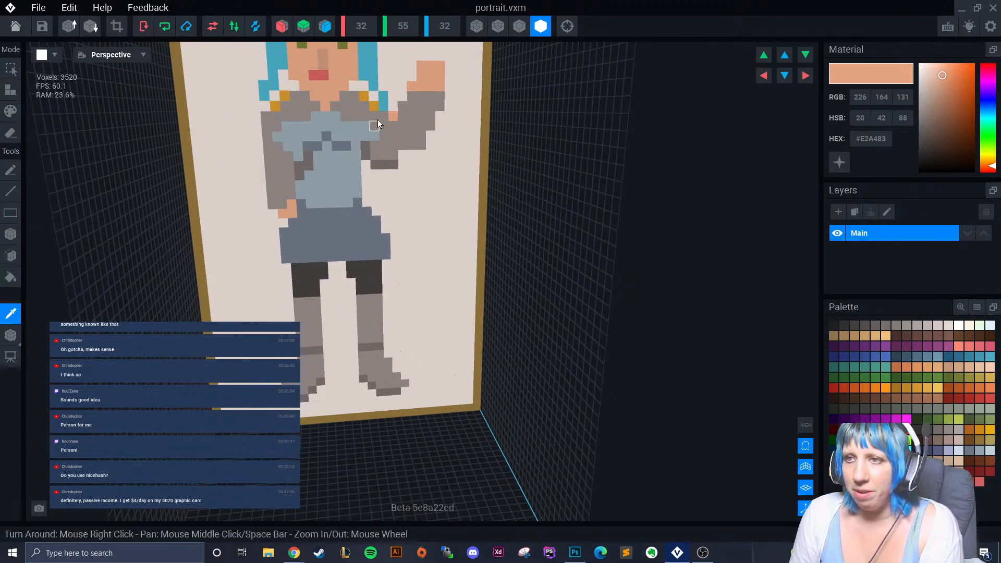
left_click(284, 95)
left_click(317, 302)
left_click(317, 310)
left_click(360, 300)
left_click(308, 319)
left_click(368, 315)
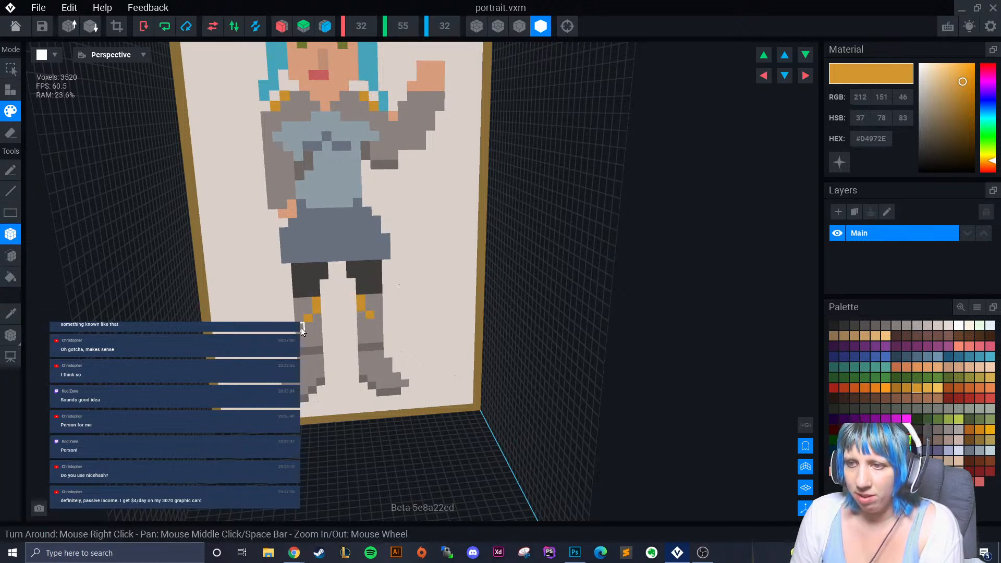
scroll(365, 373, "down", 3)
scroll(377, 392, "up", 2)
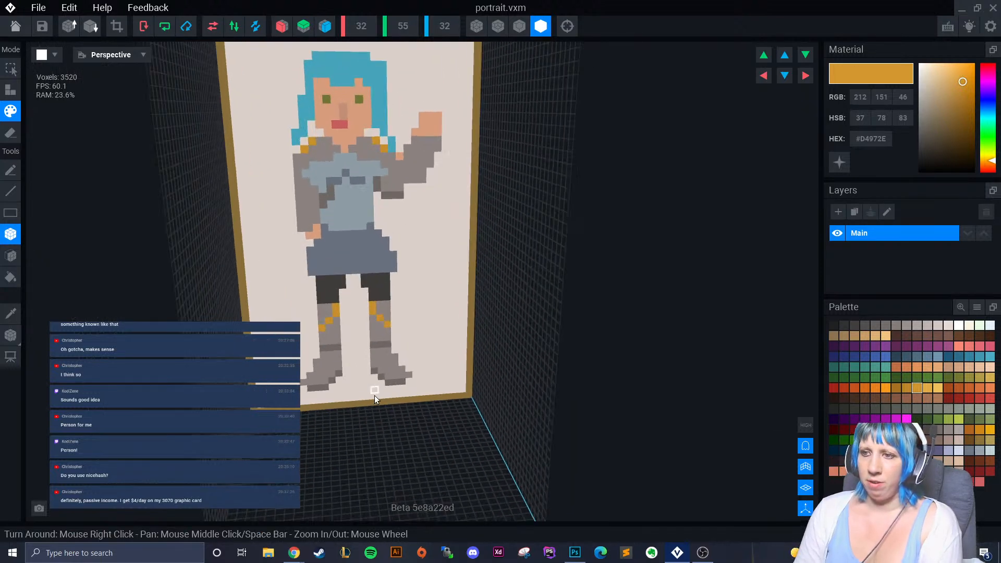
scroll(376, 391, "up", 2)
scroll(357, 414, "down", 3)
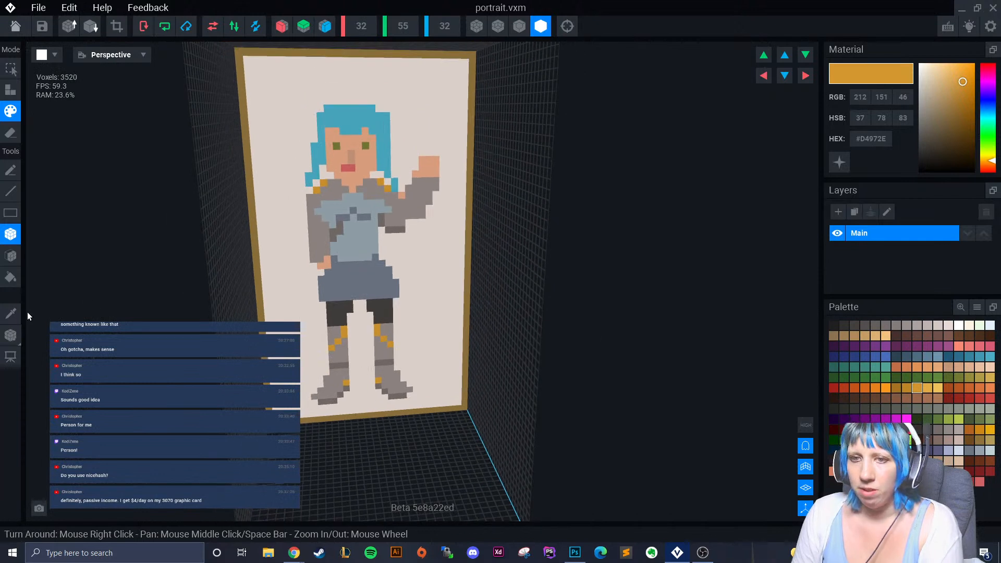
Paint a dark grey #746C6A belt across the waist between the two existing dark corner voxels.
left_click(968, 450)
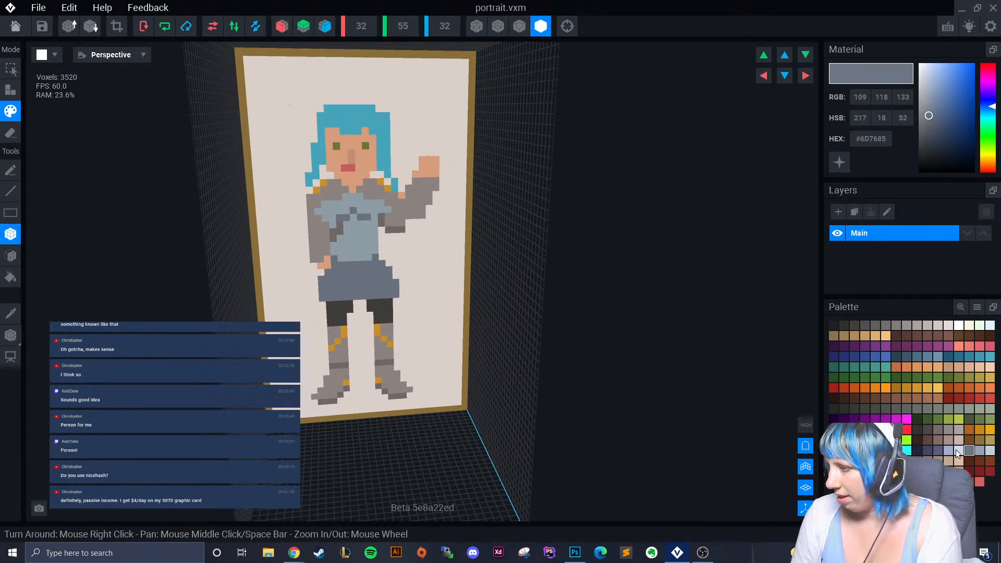
left_click(937, 430)
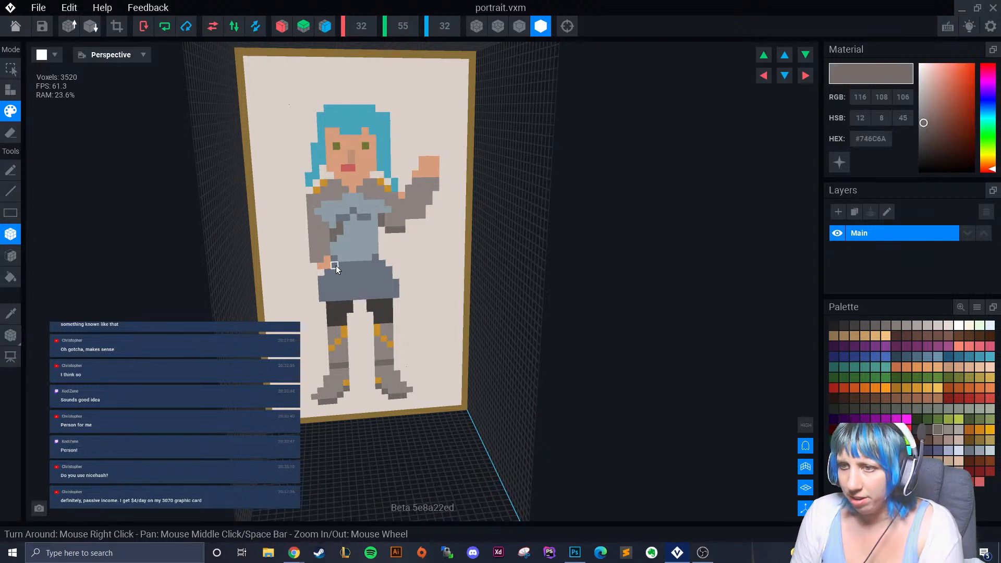
left_click_drag(342, 257, 368, 257)
Draw a dark green #475636 horizon line across the canvas behind the boots and fill the ground below it.
scroll(376, 348, "down", 3)
scroll(399, 379, "up", 2)
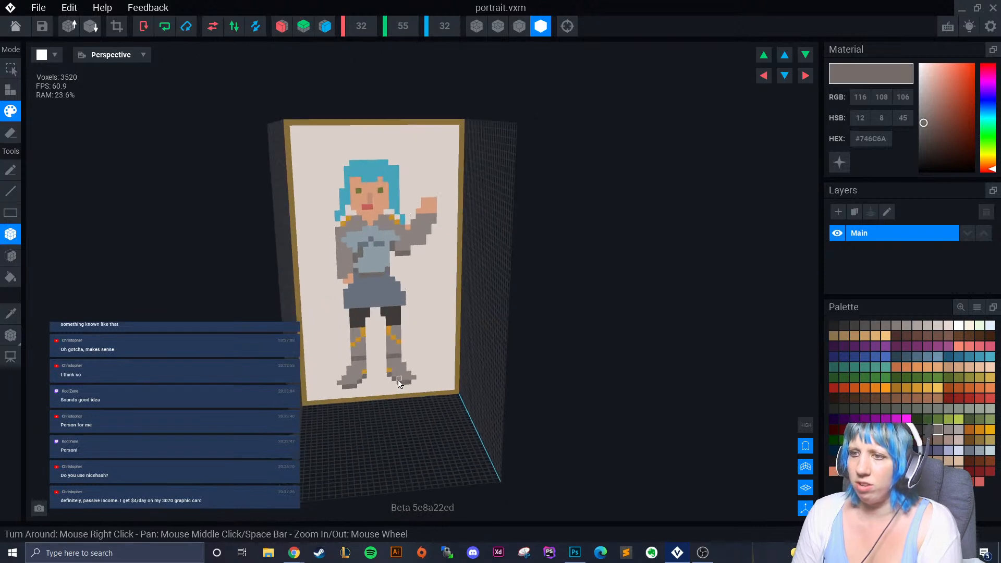
scroll(398, 379, "up", 3)
scroll(357, 399, "down", 3)
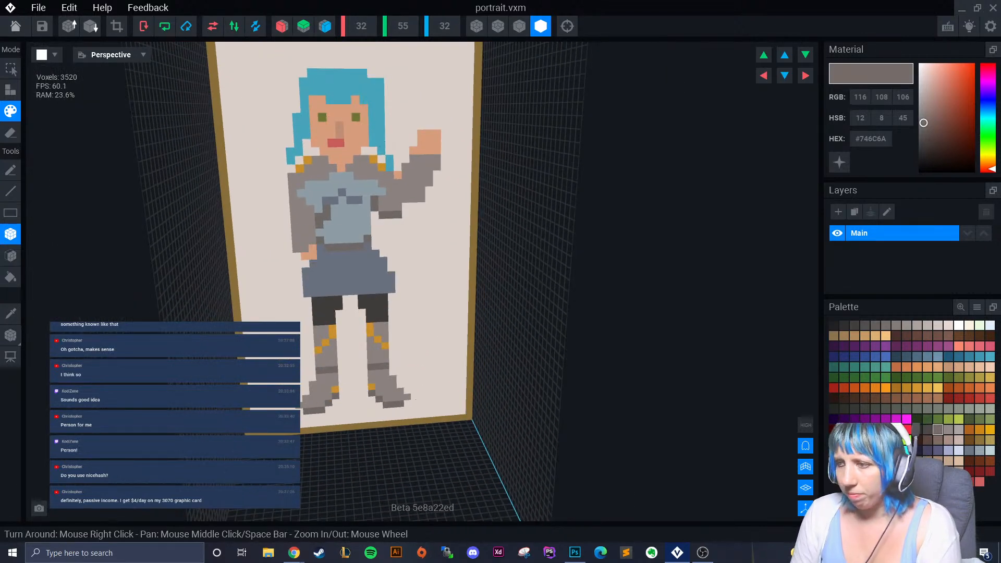
left_click(969, 420)
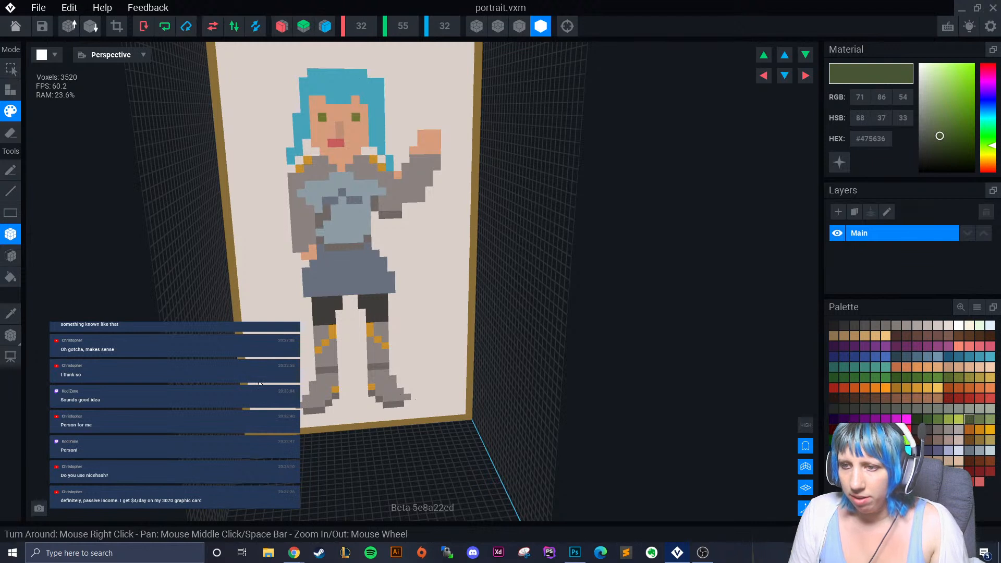
left_click_drag(243, 374, 365, 366)
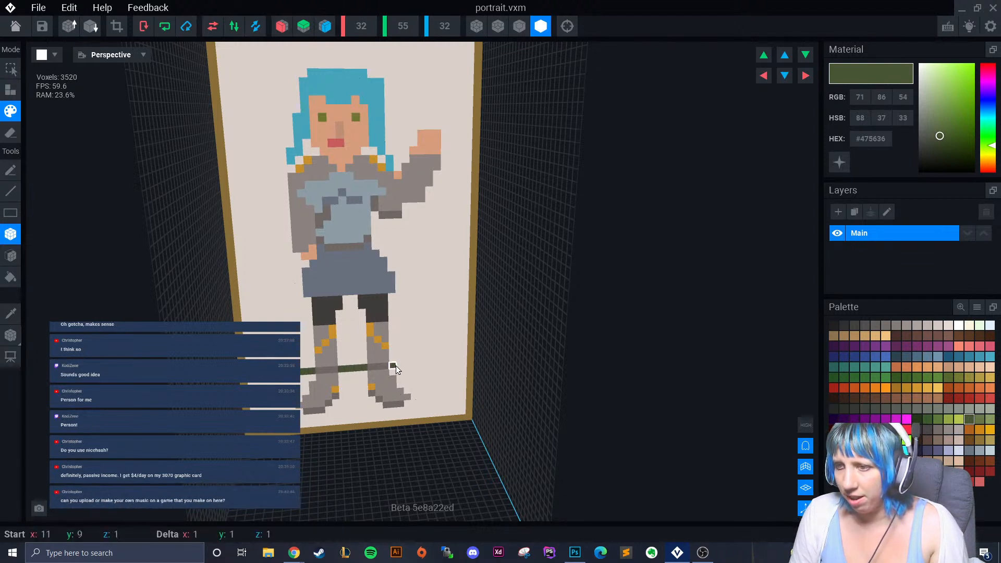
left_click_drag(458, 364, 453, 364)
left_click(10, 256)
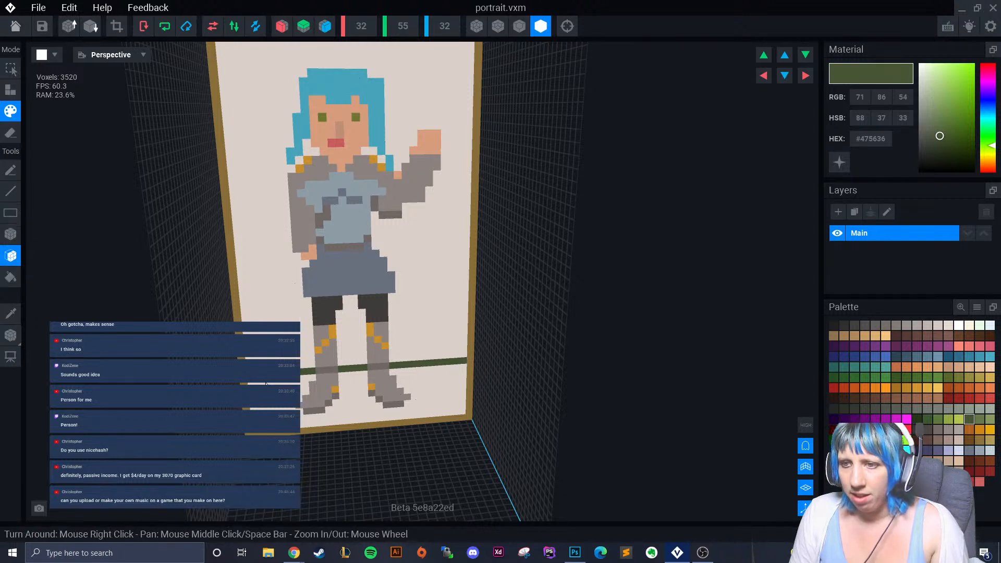
left_click(326, 392)
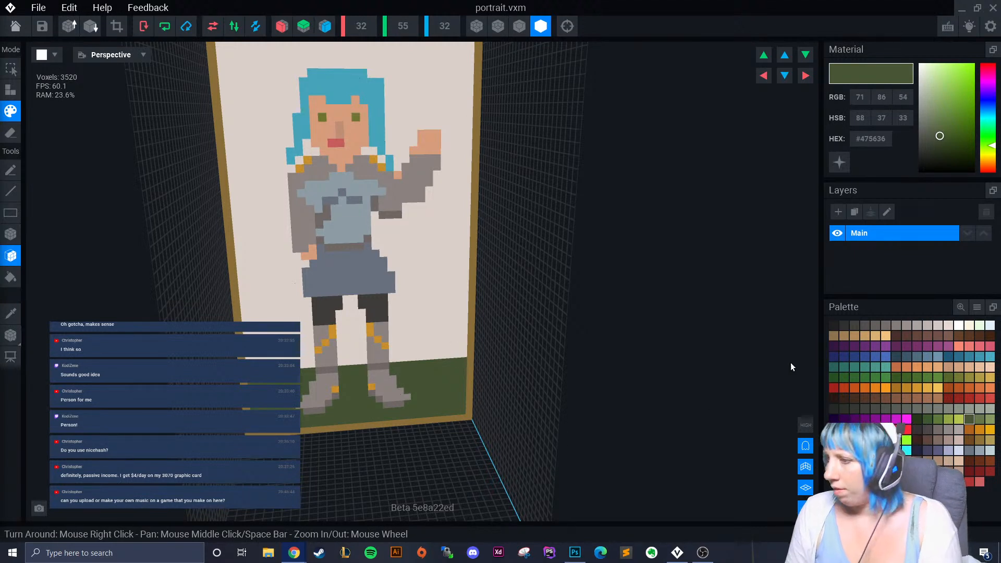
Draw a blue #3F5EA7 line across the canvas at waist height and fill the background between it and the ground.
left_click(884, 357)
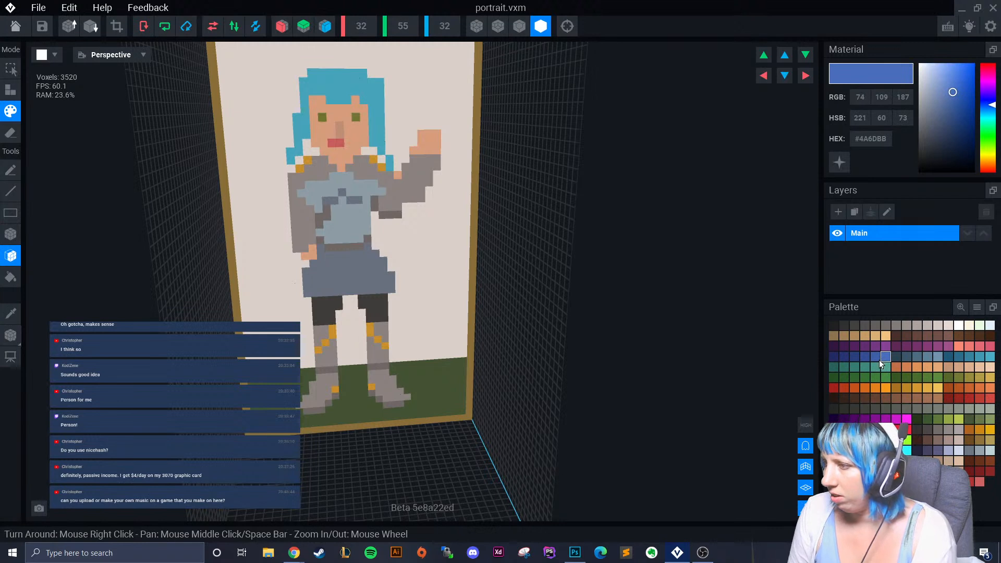
left_click(877, 359)
left_click(10, 234)
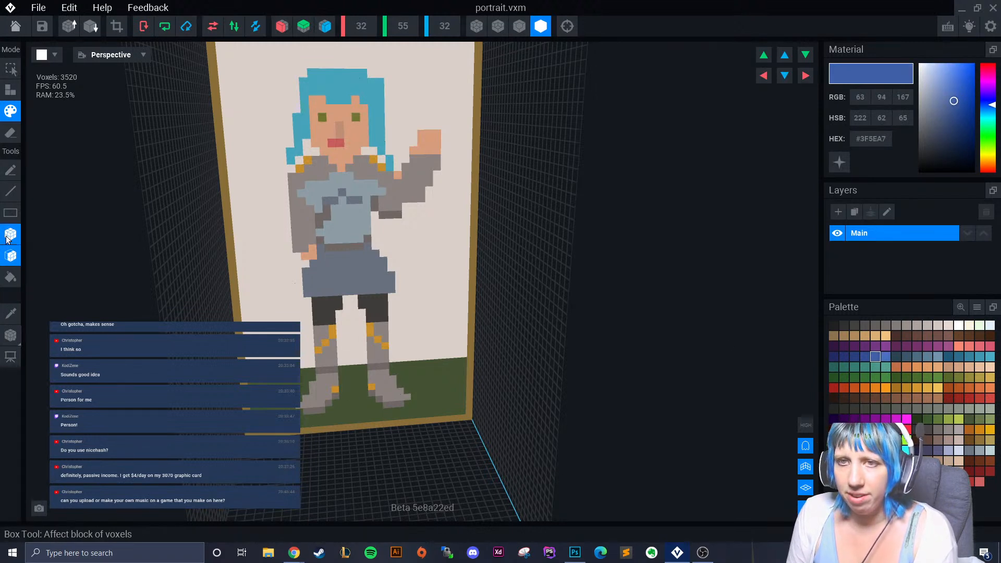
left_click_drag(294, 259, 294, 258)
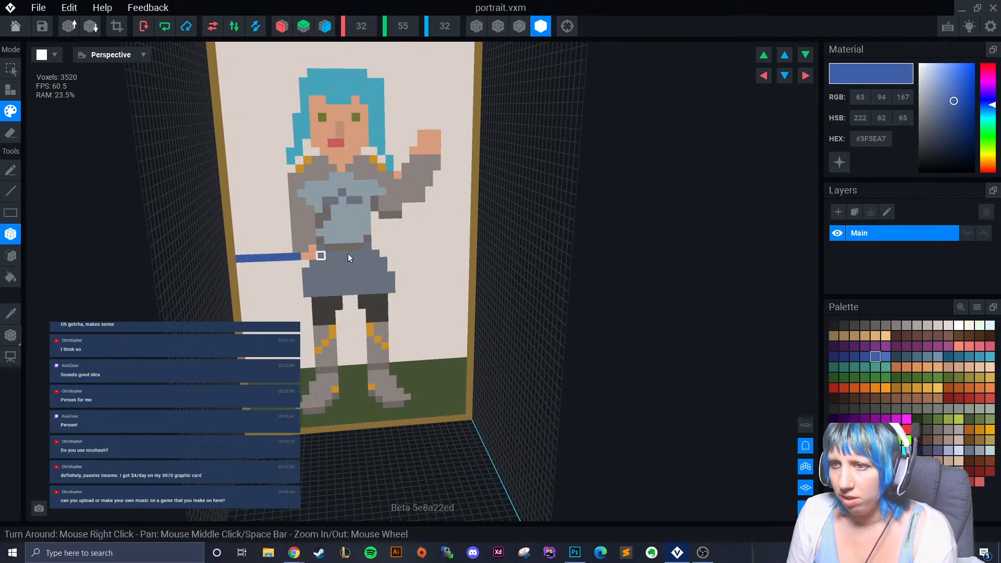
left_click_drag(374, 244, 465, 245)
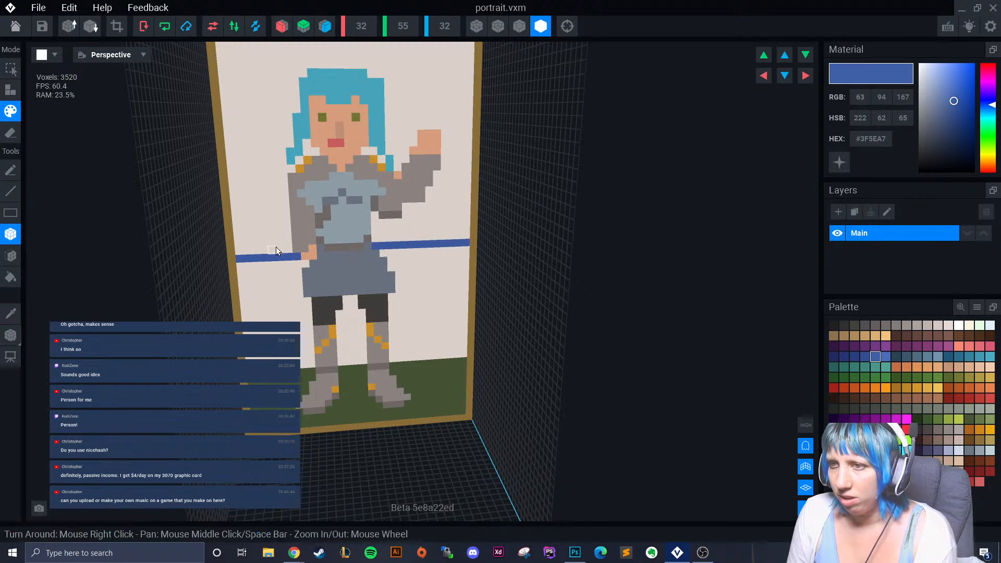
left_click_drag(289, 250, 219, 252)
left_click(11, 256)
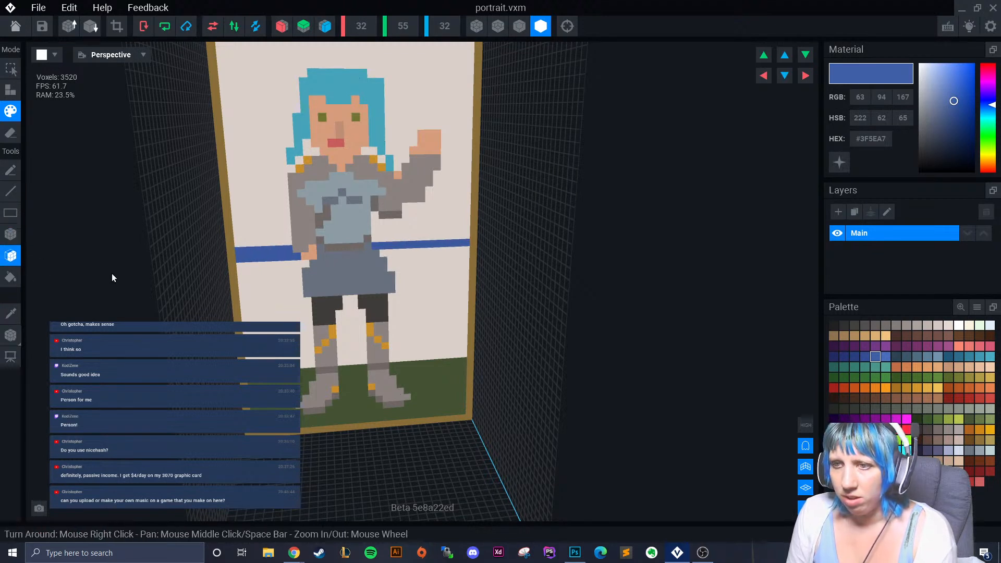
left_click(261, 291)
left_click(431, 295)
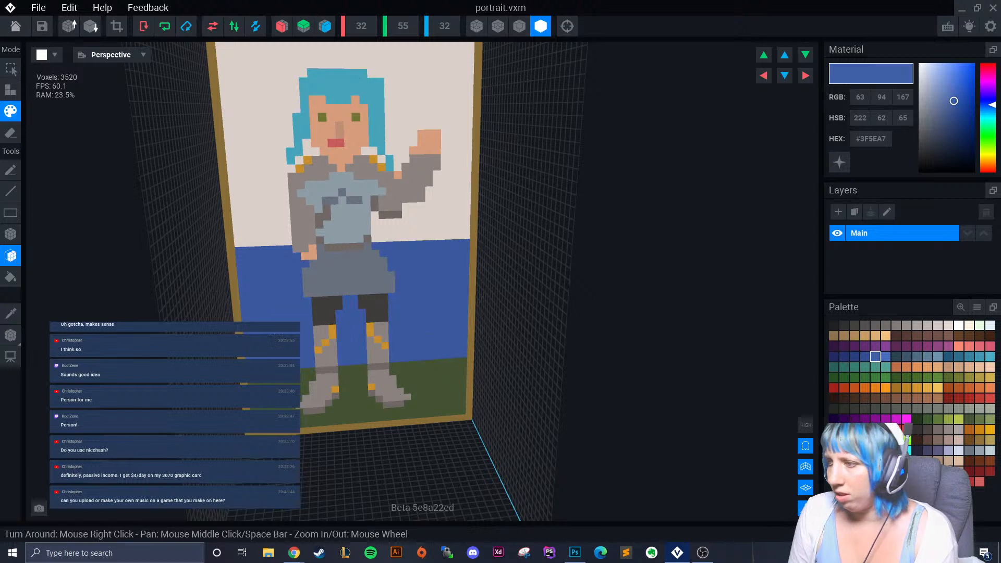
Recolour the ground area around the feet with the sandy tone #D2A383.
left_click(958, 366)
left_click(349, 415)
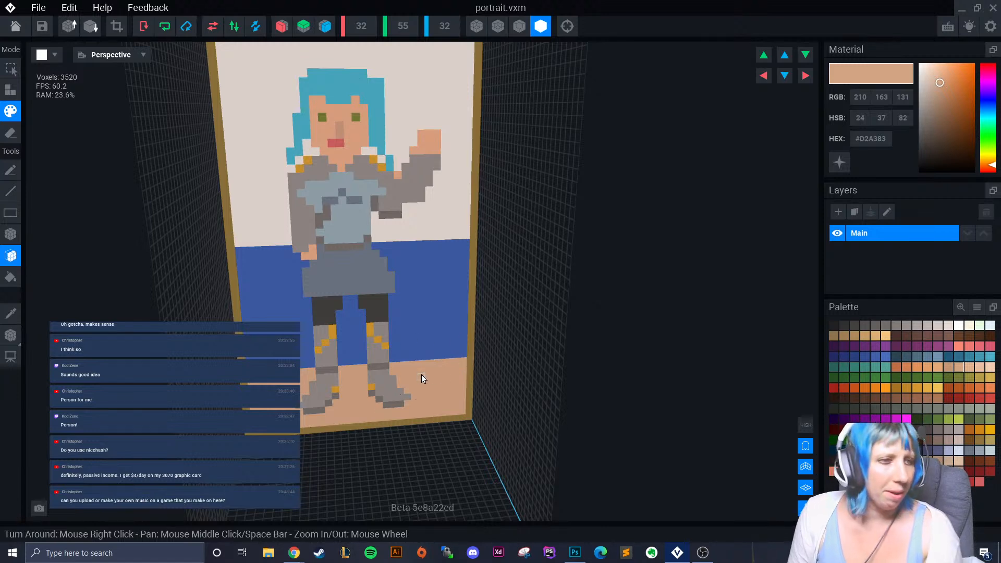
right_click_drag(422, 374, 370, 330)
scroll(370, 331, "down", 3)
middle_click_drag(370, 330, 371, 383)
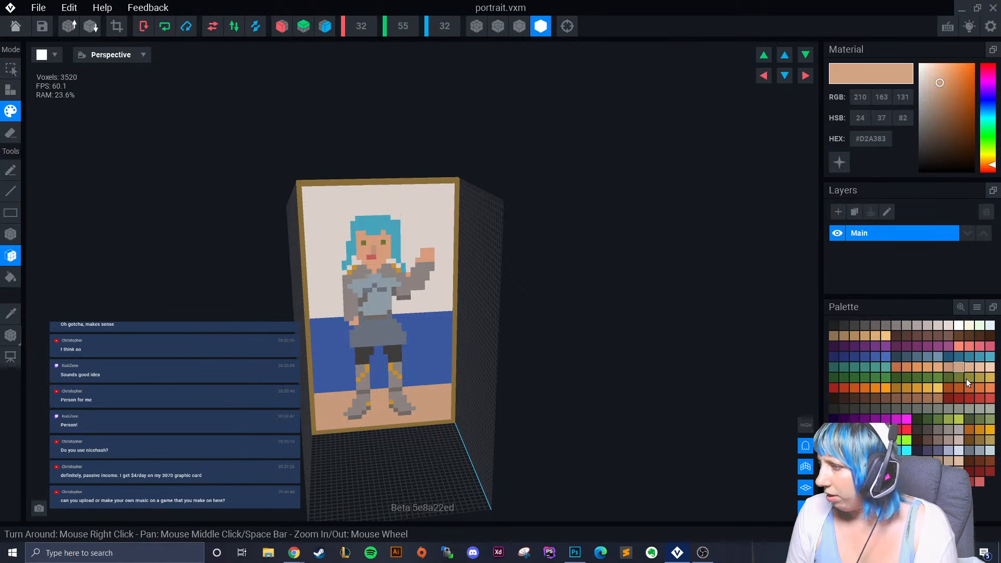
Fill the upper background and the canvas-coloured gaps beside the shoulders with orange #DA743E.
left_click(976, 387)
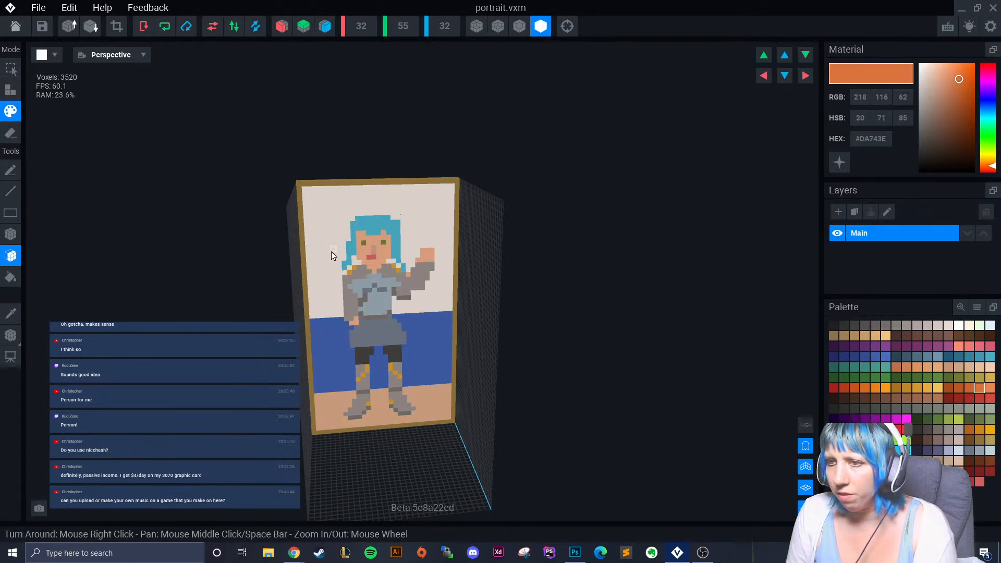
left_click(401, 202)
left_click(348, 267)
left_click(399, 266)
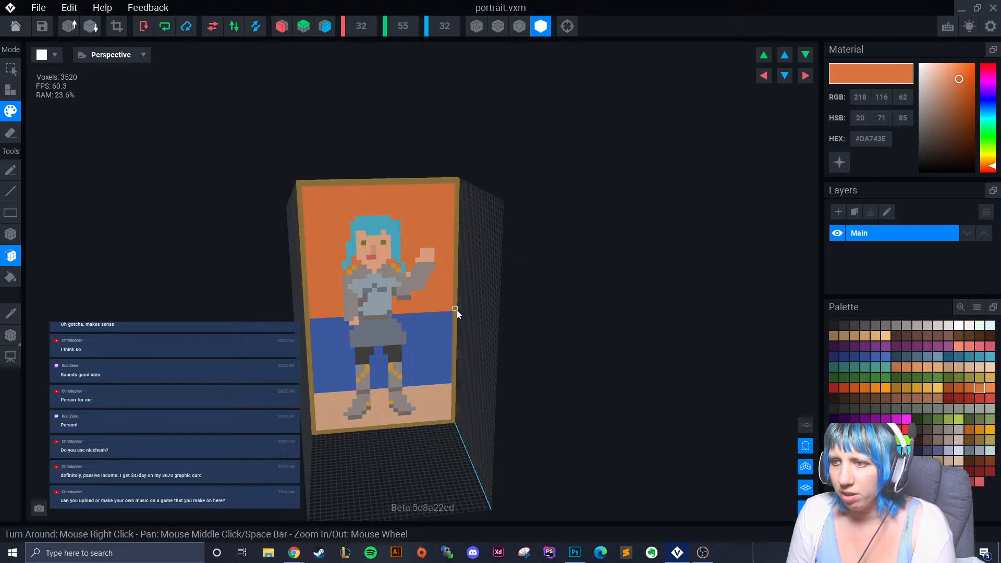
Paint lighter #DFB191 patches across the sand and give its upper edge an uneven outline beside the boots.
scroll(450, 334, "down", 3)
scroll(442, 354, "up", 6)
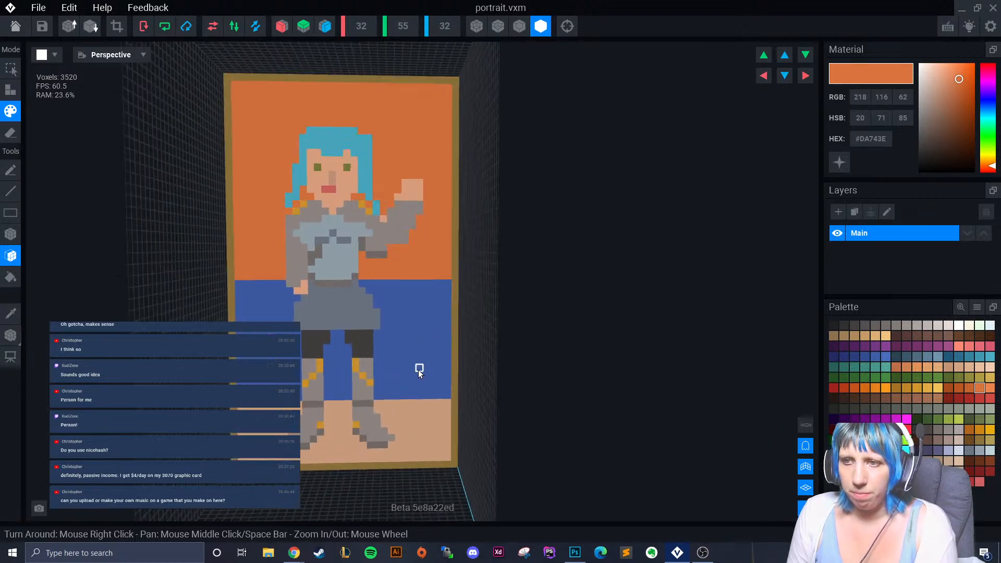
middle_click_drag(405, 354, 416, 322)
left_click(12, 314)
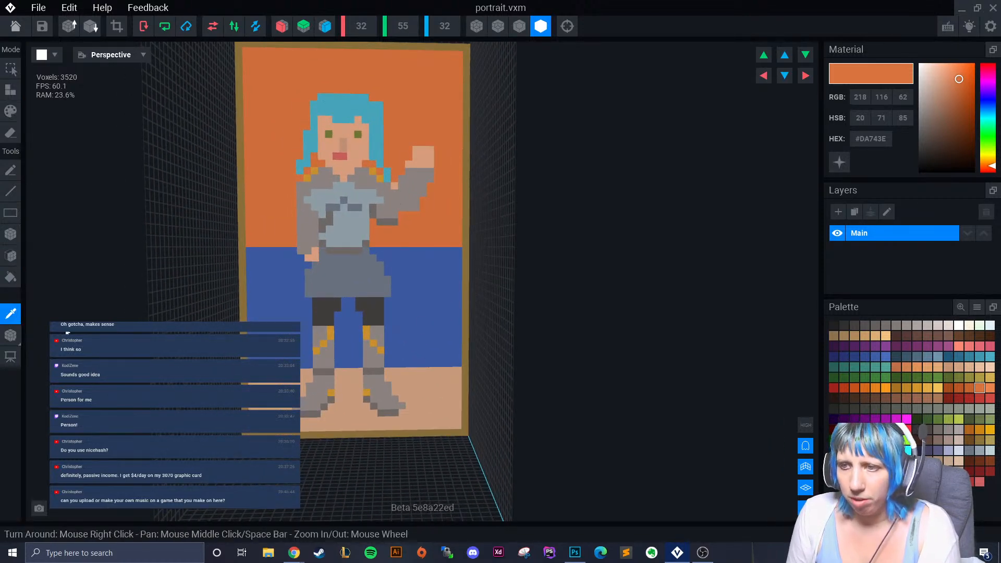
left_click(274, 385)
left_click(968, 365)
left_click(11, 234)
scroll(207, 358, "up", 1)
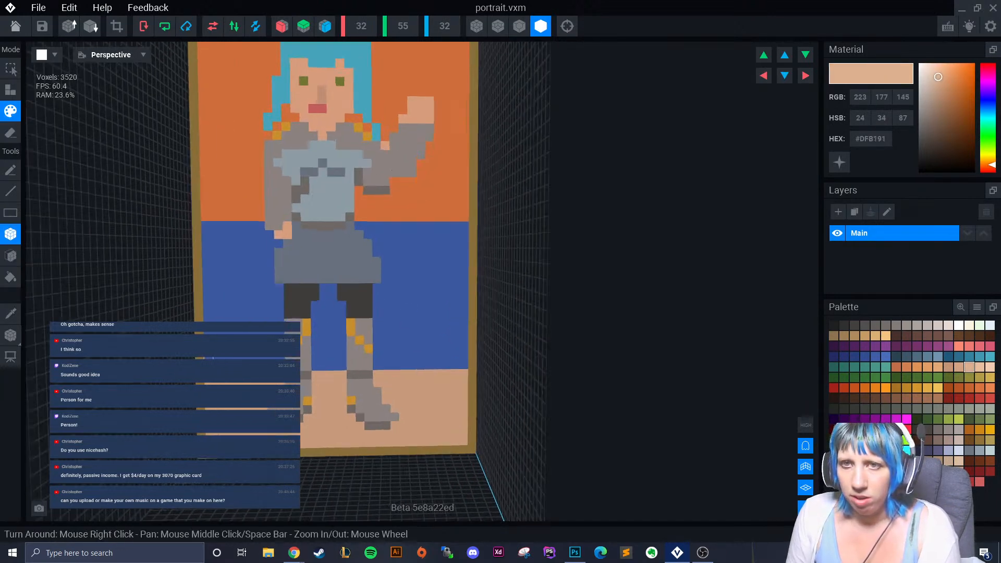
middle_click_drag(208, 358, 240, 304)
left_click(10, 170)
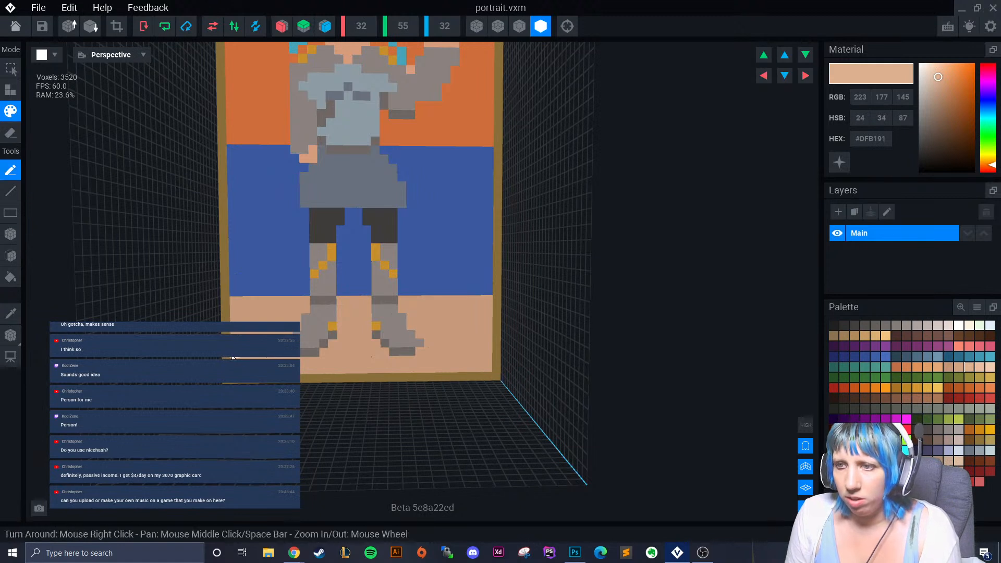
mouse_move(350, 351)
left_mouse_down()
mouse_move(452, 352)
mouse_move(431, 324)
mouse_move(436, 311)
mouse_move(370, 322)
mouse_move(367, 311)
mouse_move(407, 290)
mouse_move(473, 283)
mouse_move(465, 289)
left_mouse_up()
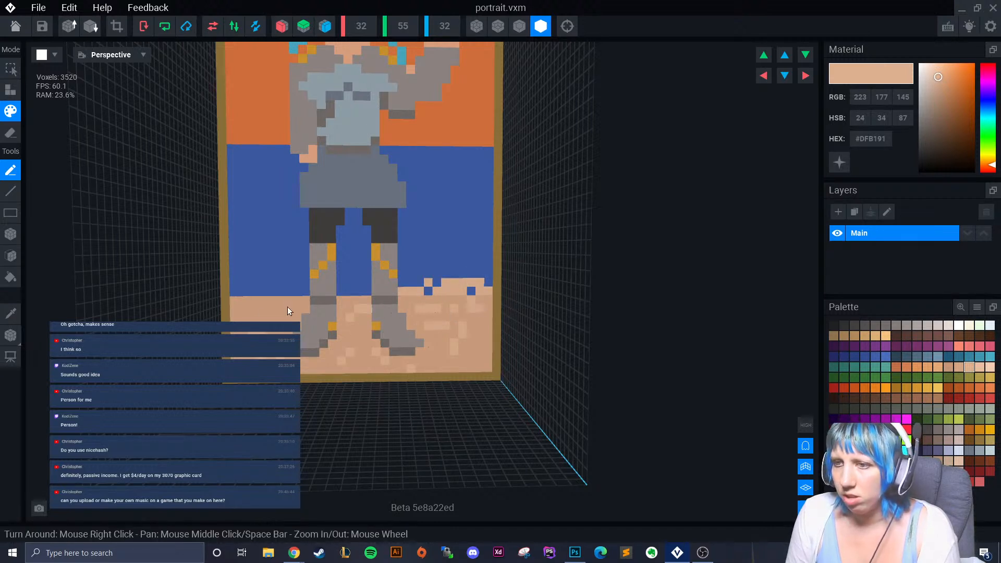
mouse_move(251, 295)
left_mouse_down()
mouse_move(235, 294)
mouse_move(294, 292)
left_mouse_up()
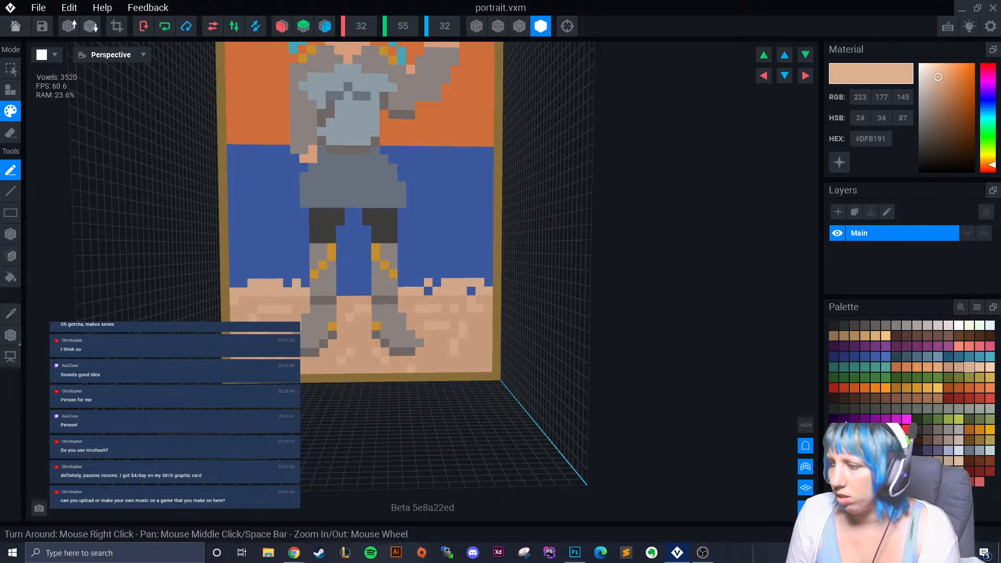
Add warm #E4A976 patches over the sand and build up its uneven upper edge with the same colour.
left_click(937, 367)
mouse_move(230, 303)
left_mouse_down()
mouse_move(245, 280)
mouse_move(261, 318)
left_mouse_up()
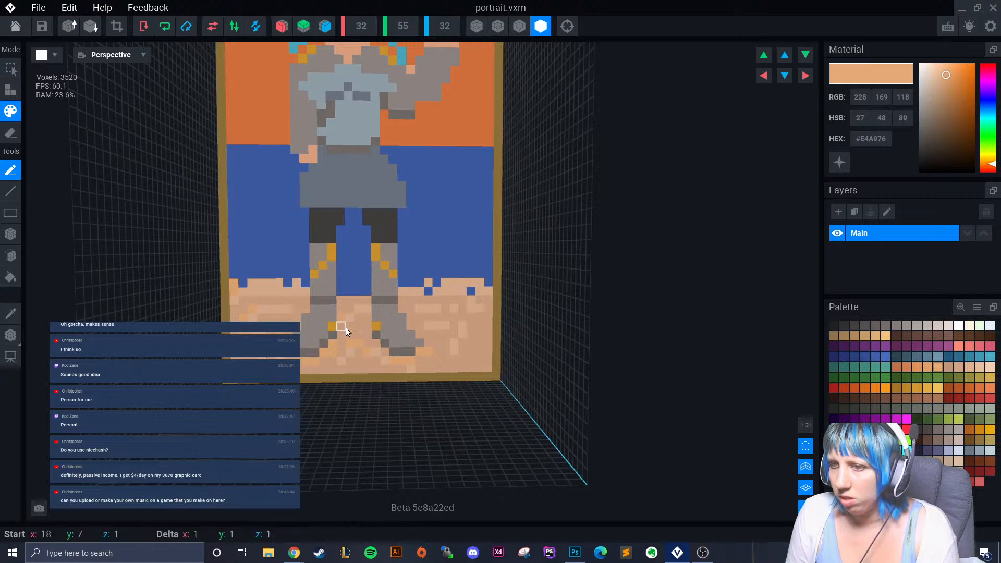
mouse_move(435, 292)
left_mouse_down()
mouse_move(426, 292)
mouse_move(489, 280)
left_mouse_up()
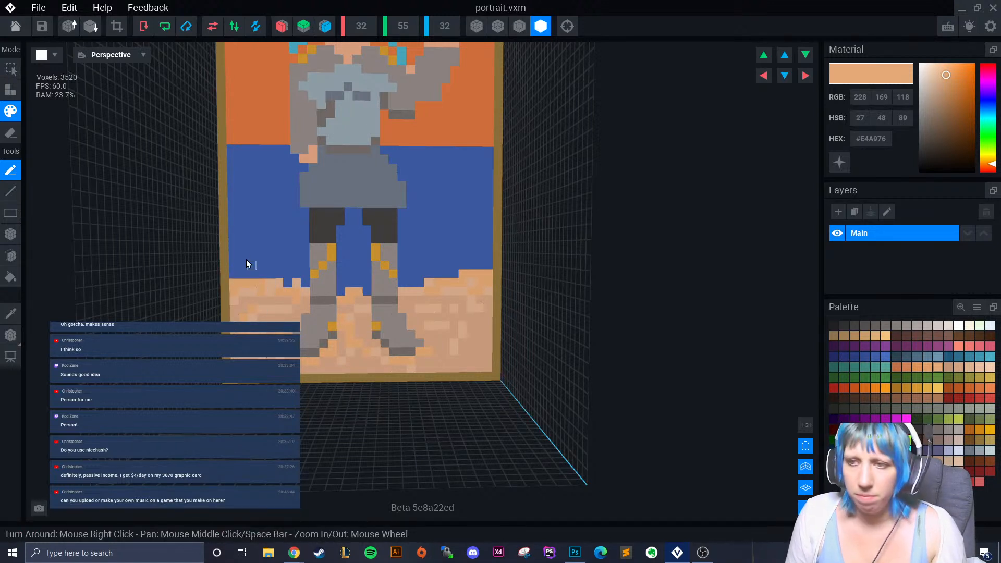
Fill the water areas on both sides of the character and between the legs with grey-blue #5E8097.
scroll(424, 346, "up", 2)
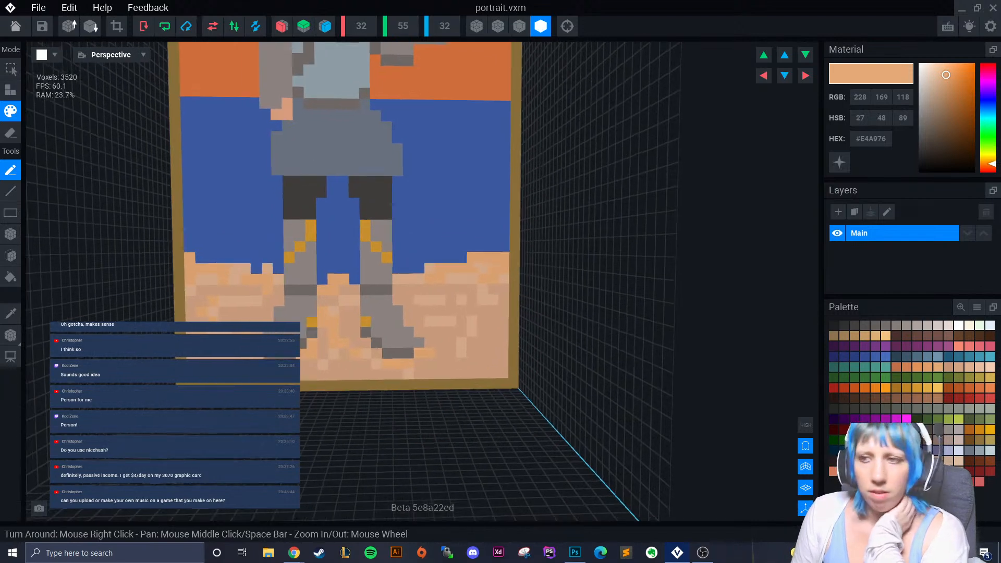
middle_click_drag(285, 255, 292, 311)
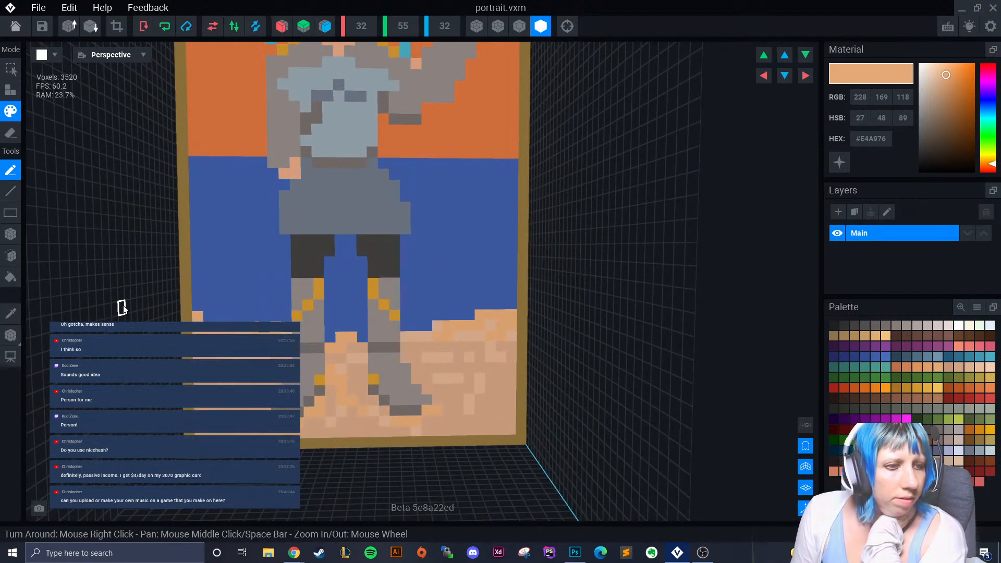
middle_click_drag(340, 297, 333, 330)
scroll(333, 330, "down", 1)
left_click(10, 312)
left_click(261, 289)
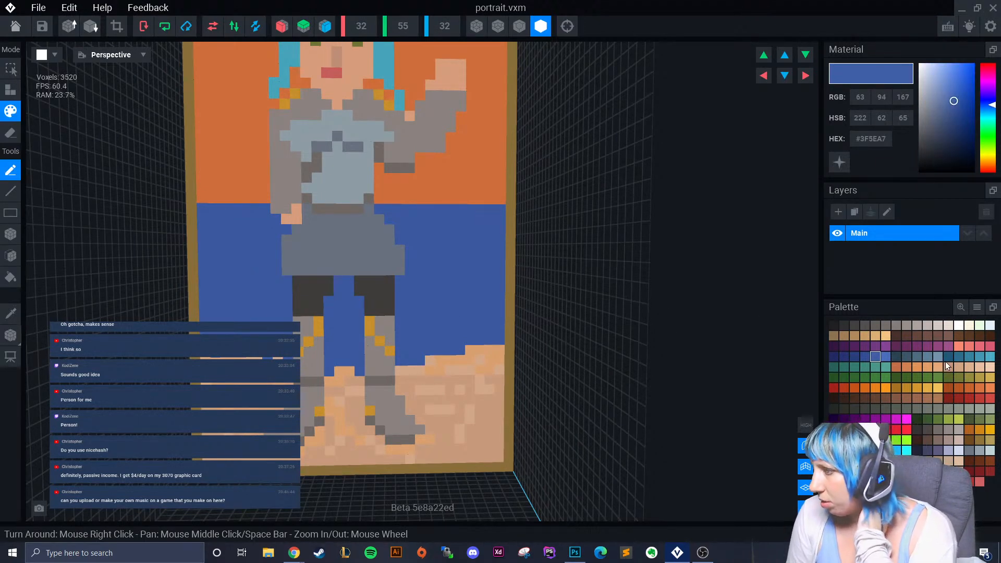
left_click(926, 357)
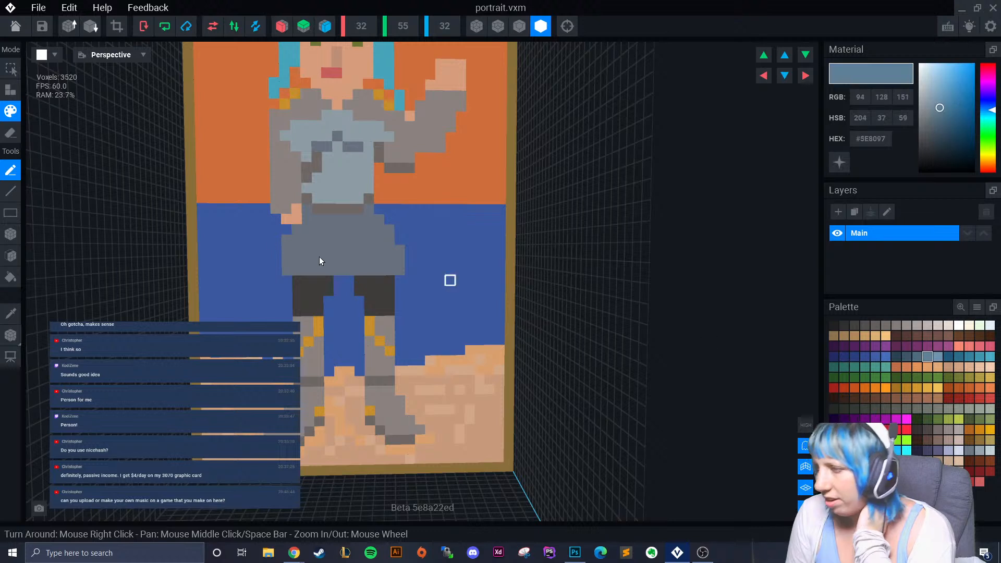
left_click(9, 261)
left_click(264, 259)
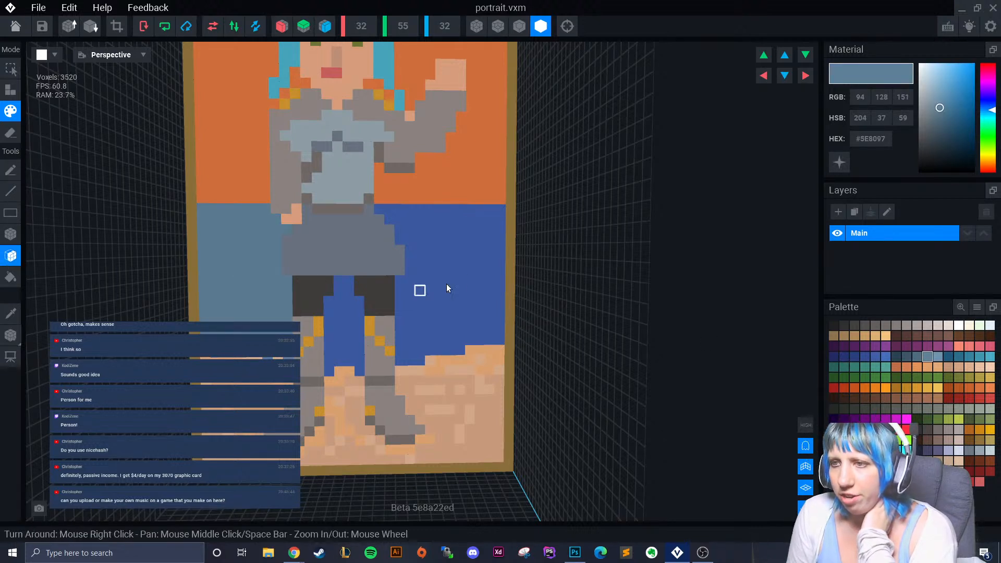
left_click(408, 288)
left_click(349, 320)
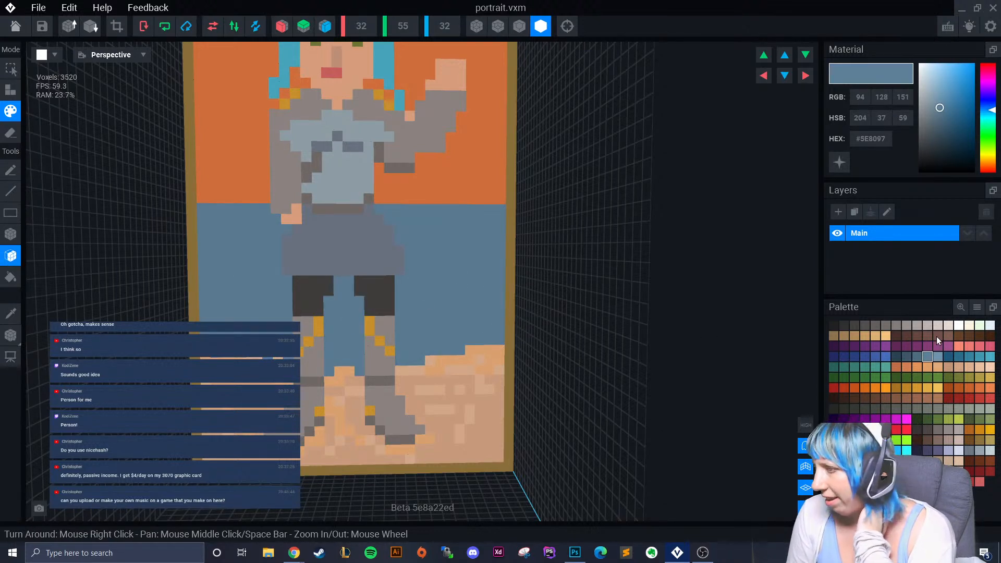
Recolour all water areas around and between the legs with teal blue #4198B2.
left_click(980, 356)
left_click(449, 278)
left_click(342, 329)
left_click(258, 310)
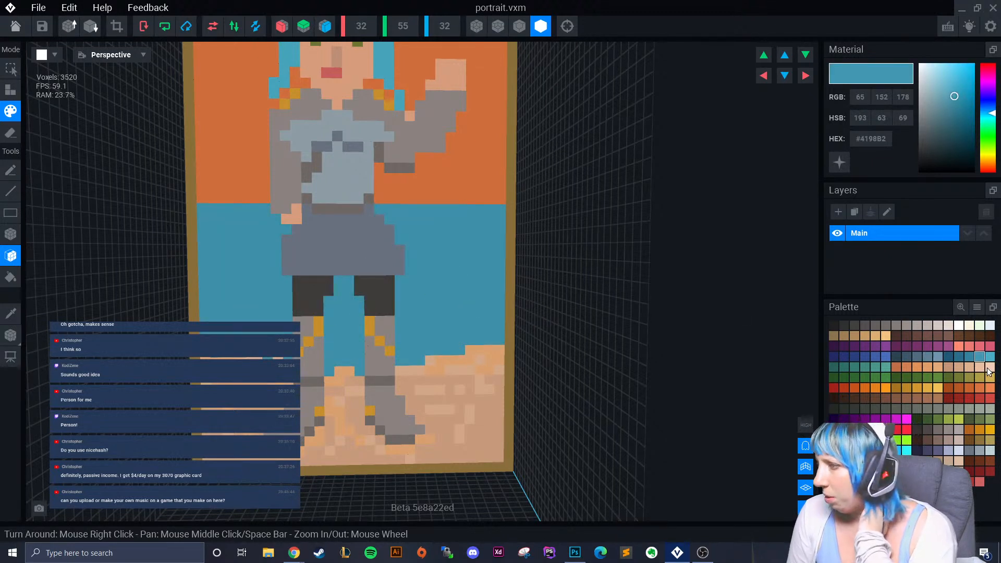
Paint the outer water beside the frame and along the right shoreline darker #2C6E8D with a jagged inner edge.
left_click(969, 357)
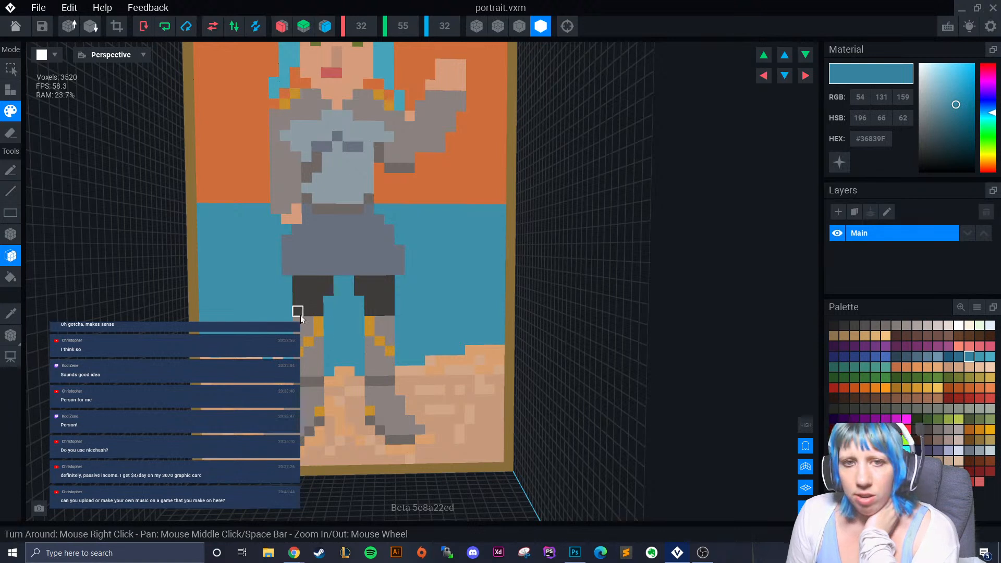
left_click(10, 234)
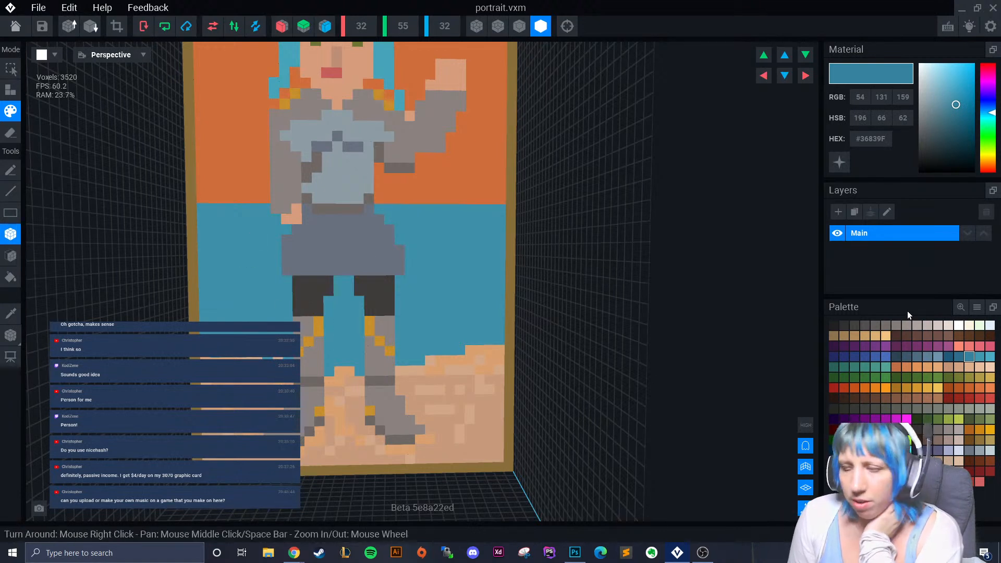
left_click(958, 356)
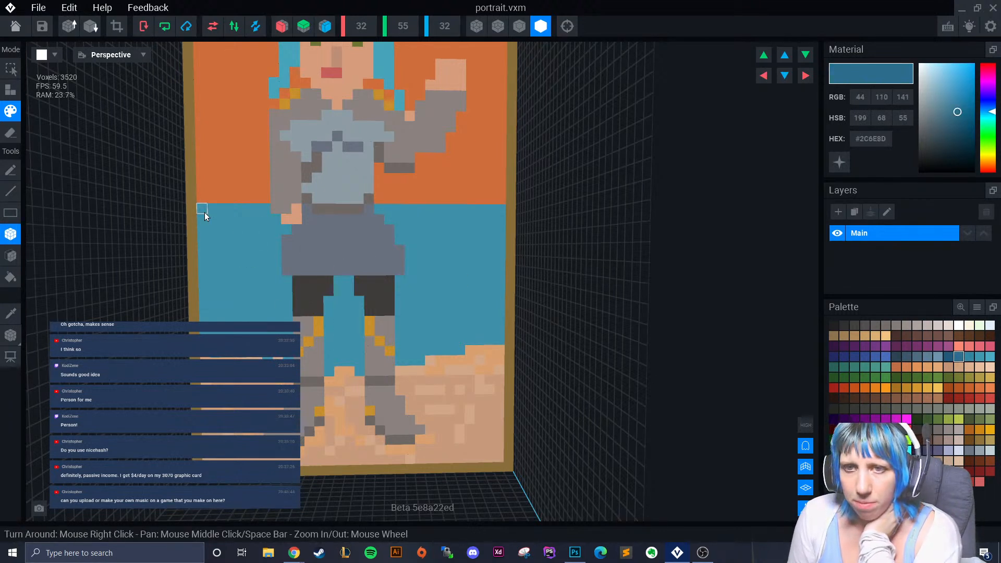
mouse_move(204, 211)
left_mouse_down()
mouse_move(234, 211)
mouse_move(245, 222)
mouse_move(239, 253)
mouse_move(254, 251)
mouse_move(243, 265)
mouse_move(257, 282)
mouse_move(206, 305)
mouse_move(255, 312)
mouse_move(207, 346)
mouse_move(235, 345)
mouse_move(243, 358)
left_mouse_up()
mouse_move(459, 214)
left_mouse_down()
mouse_move(499, 223)
mouse_move(470, 240)
mouse_move(495, 254)
mouse_move(451, 260)
mouse_move(497, 278)
mouse_move(438, 295)
mouse_move(500, 297)
left_mouse_up()
left_click_drag(500, 307, 436, 330)
left_click_drag(496, 340, 479, 340)
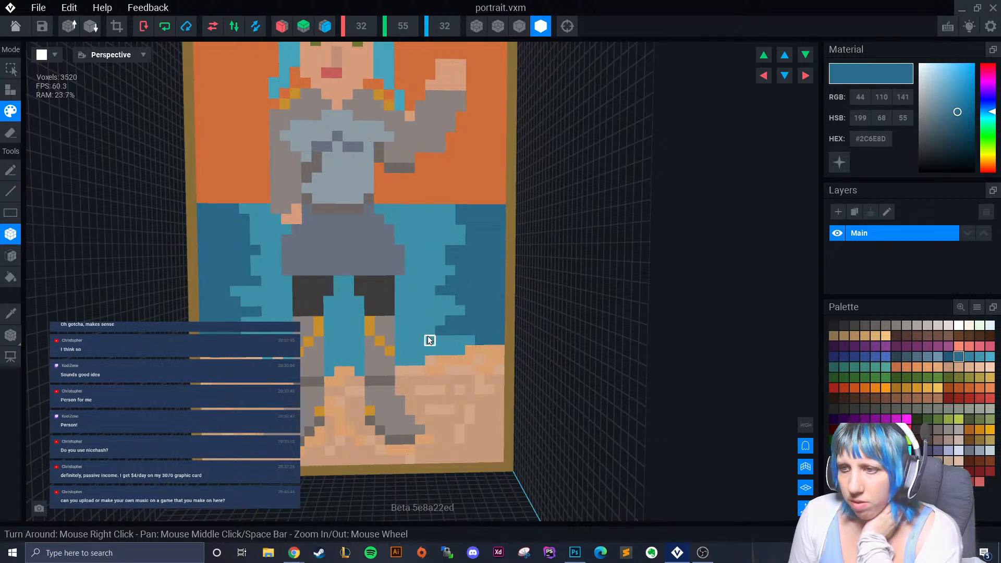
left_click_drag(433, 352, 458, 352)
left_click(410, 361)
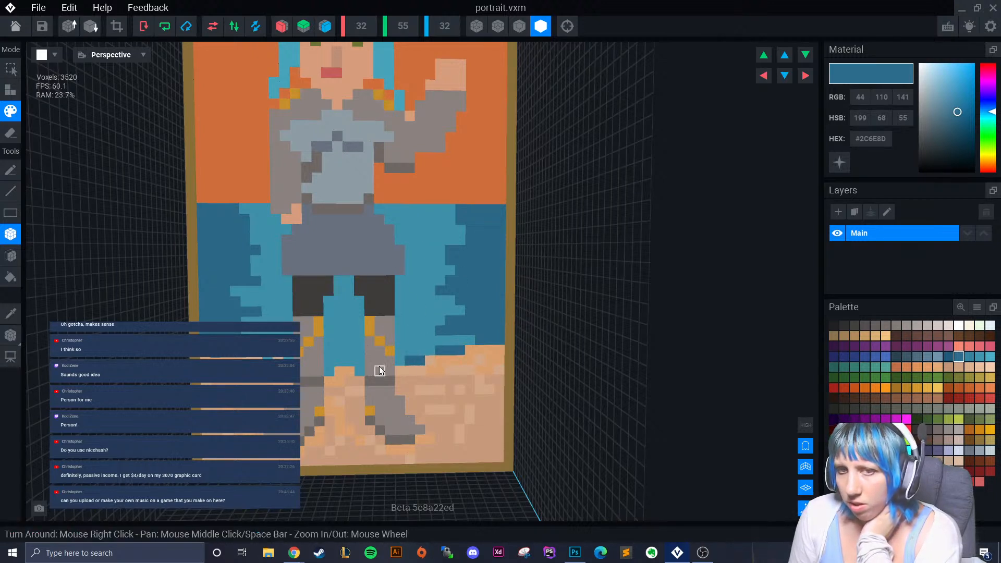
left_click(427, 347)
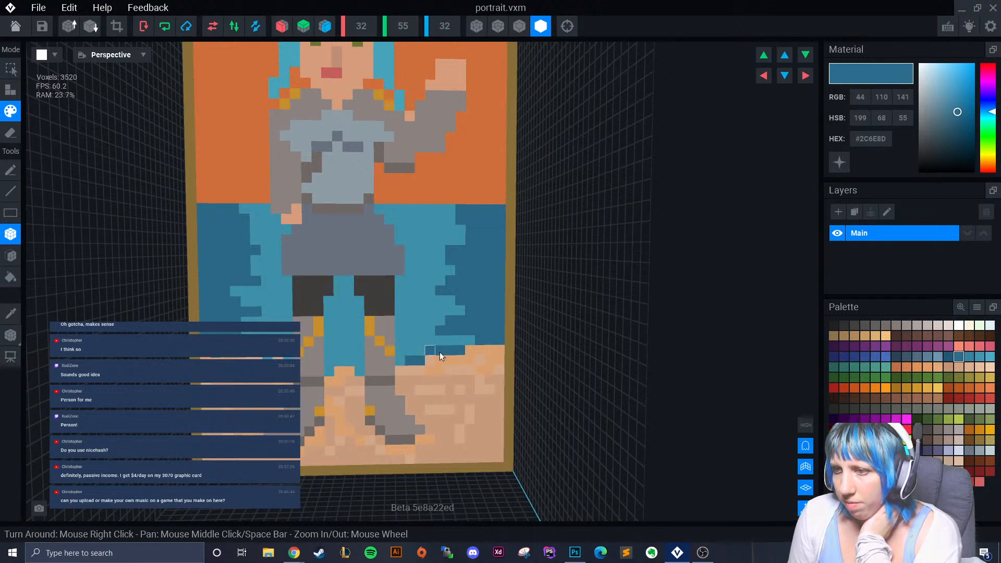
left_click_drag(452, 343, 460, 341)
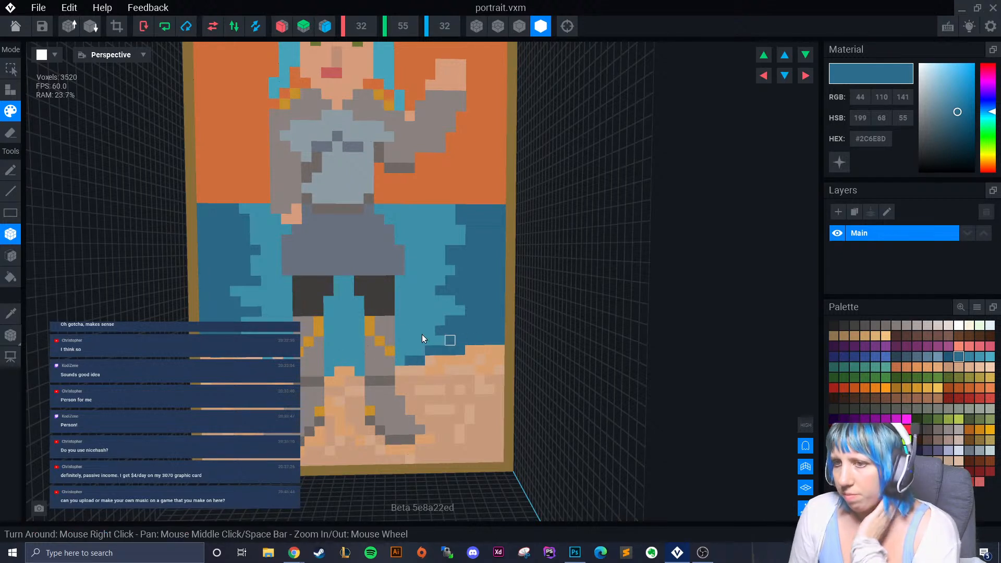
Paint mid-tone #36839F strips between the dark and light water, extending them along the shoreline and between the legs.
left_click(969, 356)
left_click_drag(411, 348, 440, 338)
left_click(458, 313)
mouse_move(450, 300)
left_mouse_down()
mouse_move(440, 259)
mouse_move(459, 238)
mouse_move(438, 216)
mouse_move(407, 219)
left_mouse_up()
left_click(427, 289)
left_click(417, 281)
left_click(441, 269)
mouse_move(248, 211)
left_mouse_down()
mouse_move(273, 239)
mouse_move(249, 260)
mouse_move(264, 251)
mouse_move(277, 273)
mouse_move(275, 264)
mouse_move(252, 296)
mouse_move(265, 291)
left_mouse_up()
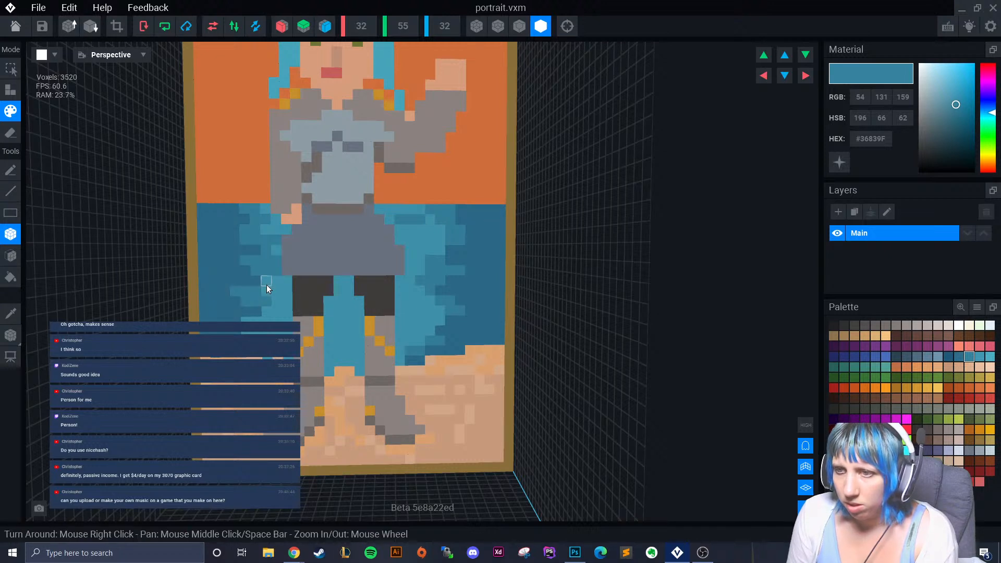
left_click(251, 318)
left_click_drag(268, 352, 270, 356)
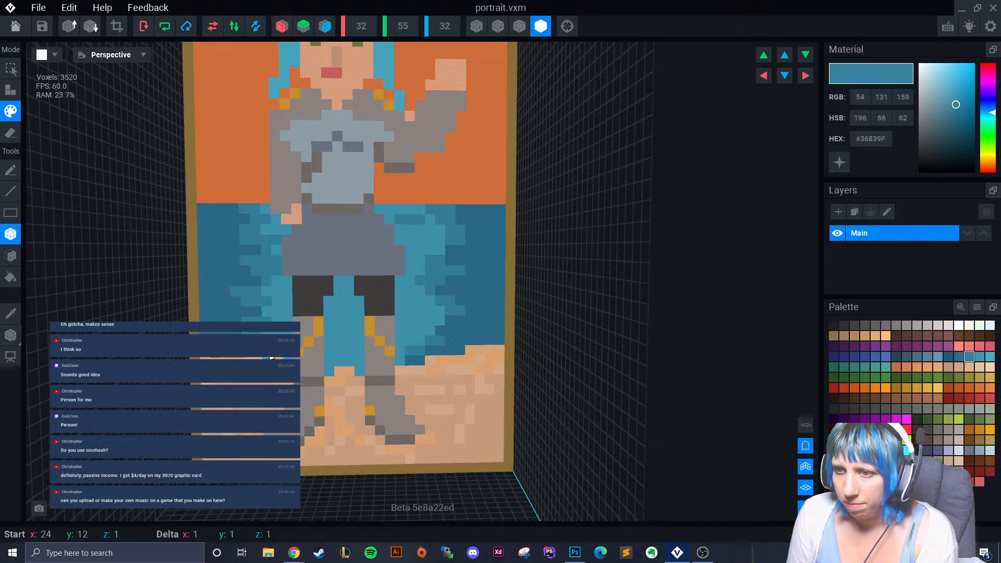
left_click(336, 364)
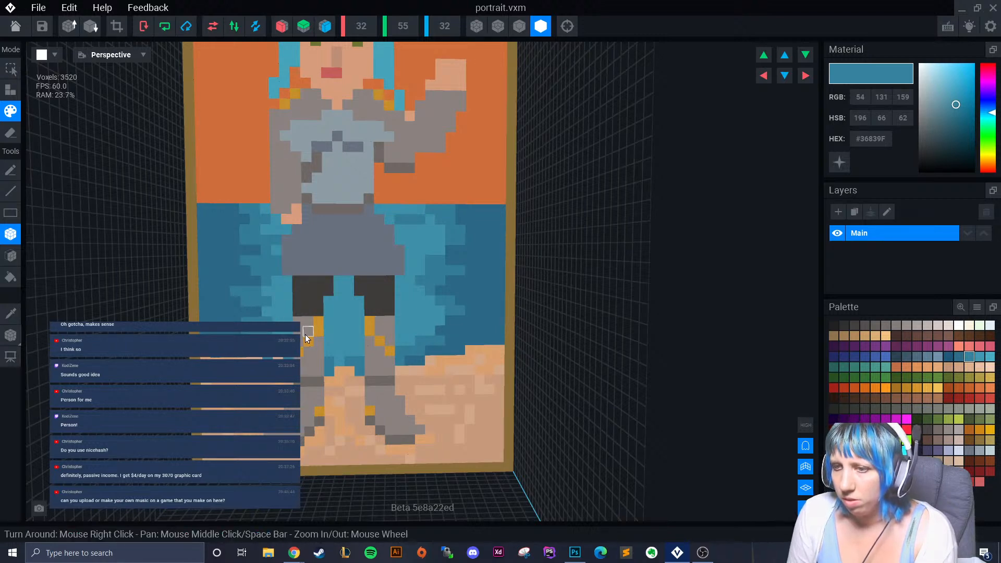
Add light #4BADC4 highlights to the water between the thighs and beside the skirt.
scroll(427, 359, "down", 3)
scroll(420, 367, "up", 2)
left_click(983, 358)
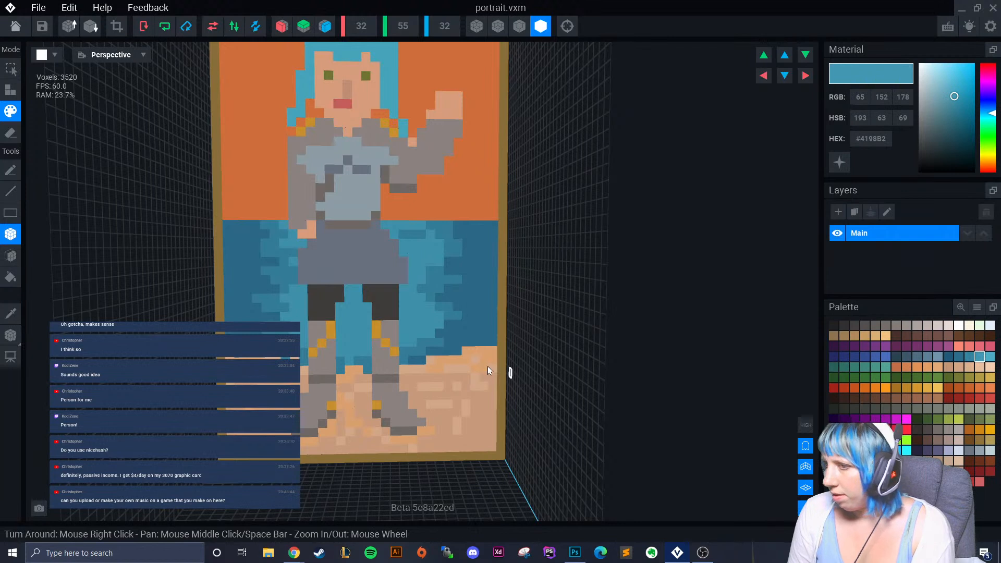
left_click(988, 357)
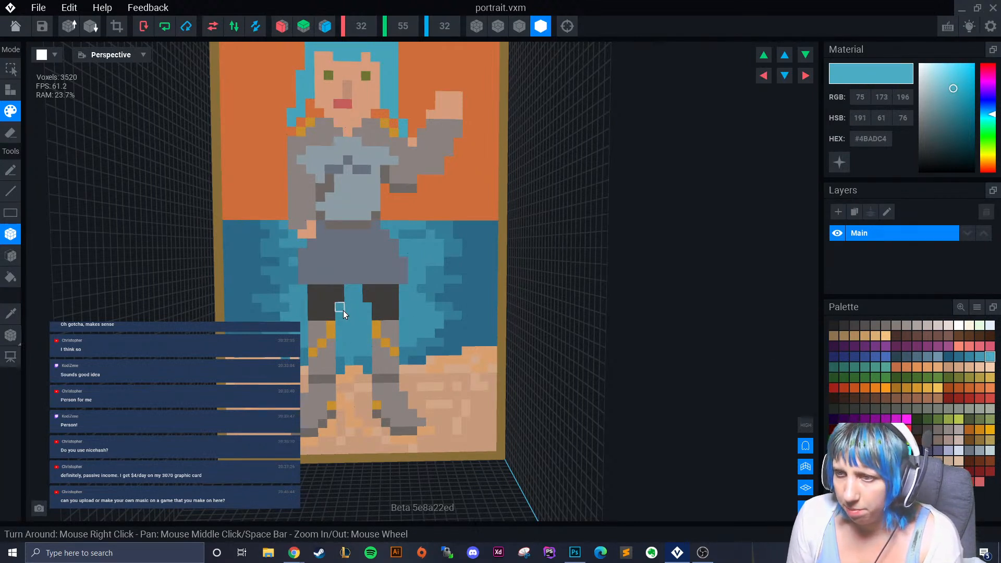
mouse_move(349, 299)
left_mouse_down()
mouse_move(358, 289)
mouse_move(356, 305)
mouse_move(404, 296)
left_mouse_up()
left_click(414, 270)
left_click(406, 254)
left_click(413, 271)
left_click(285, 255)
left_click(292, 253)
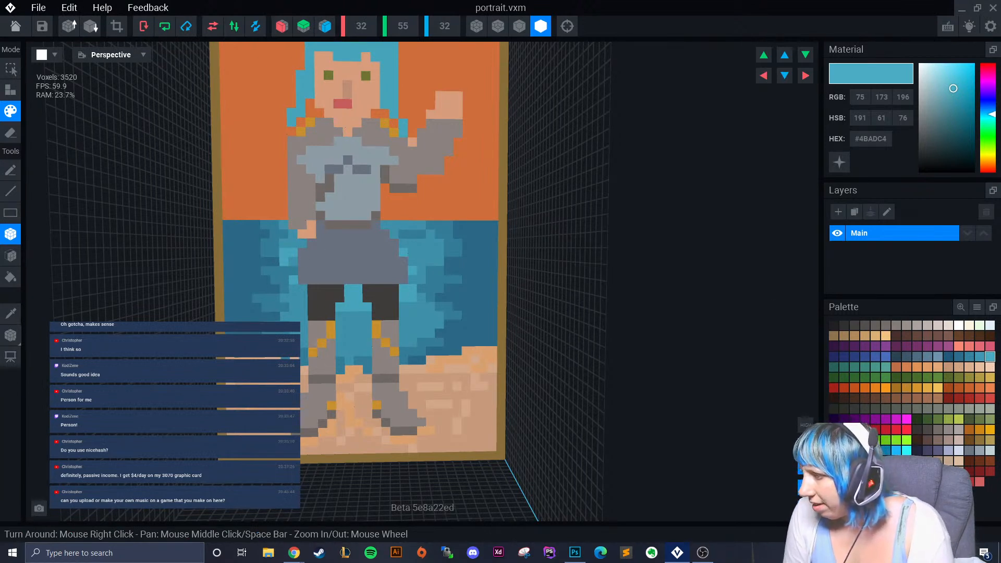
Dot the water on both sides of the character with scattered green #55A396 flecks.
left_click(886, 368)
left_click(256, 289)
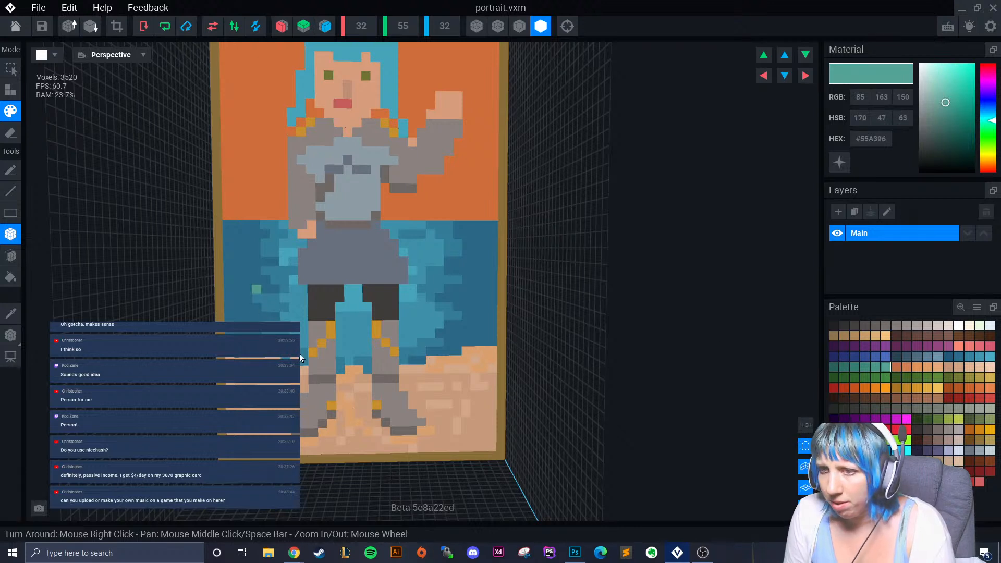
key("ctrl+z")
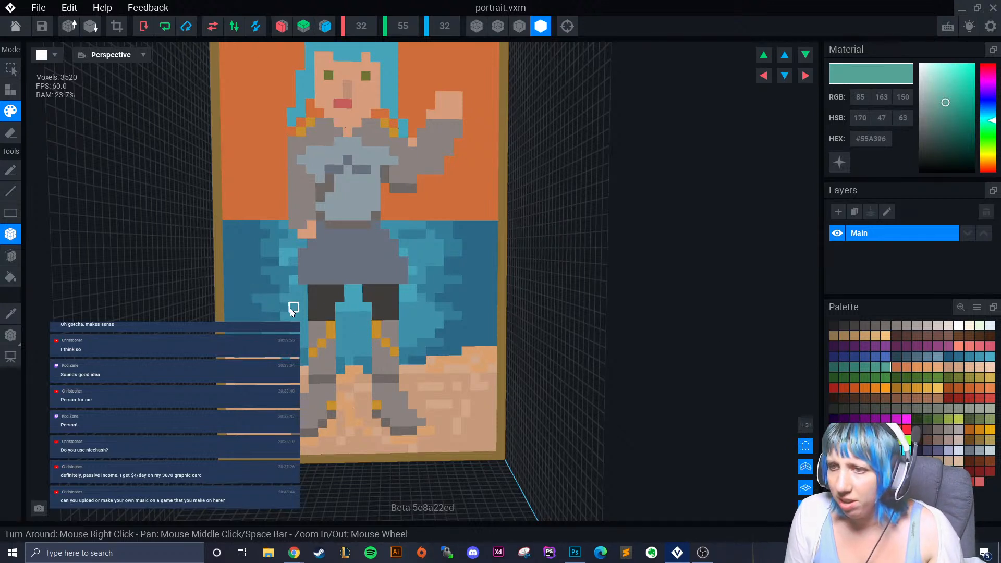
left_click(281, 279)
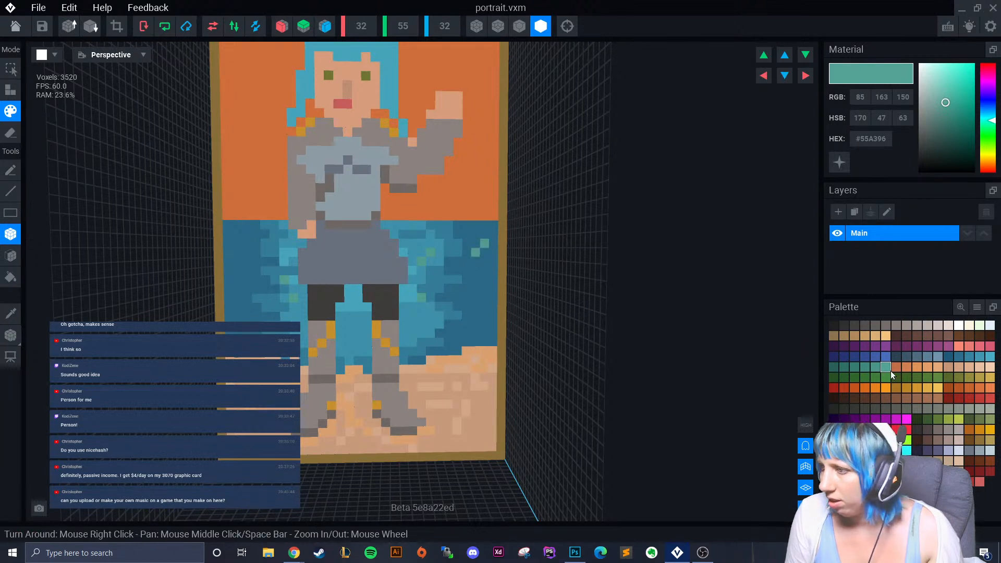
Paint jagged dark blue #21597A strips along the outer edges of the water beside the frame.
left_click(875, 366)
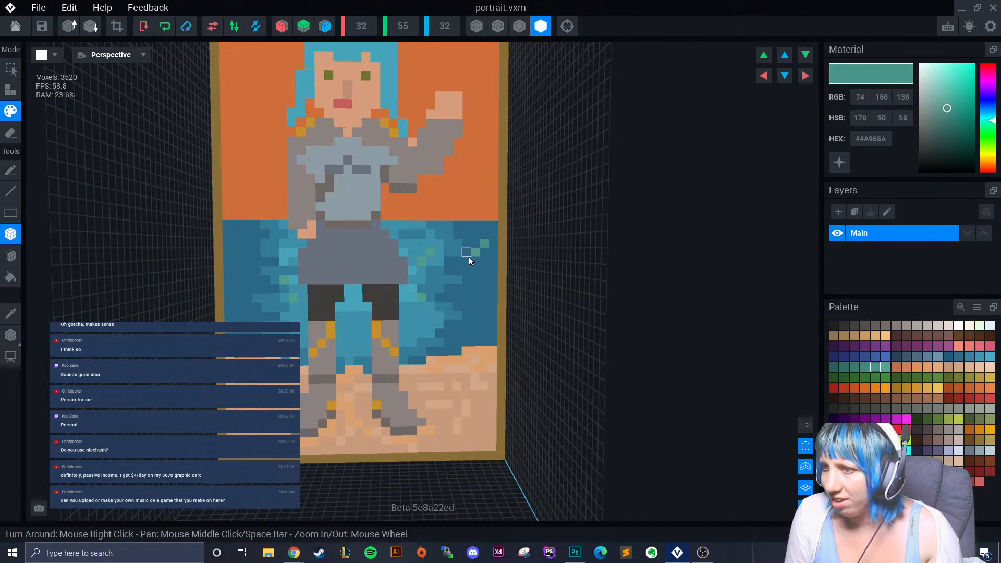
left_click(865, 366)
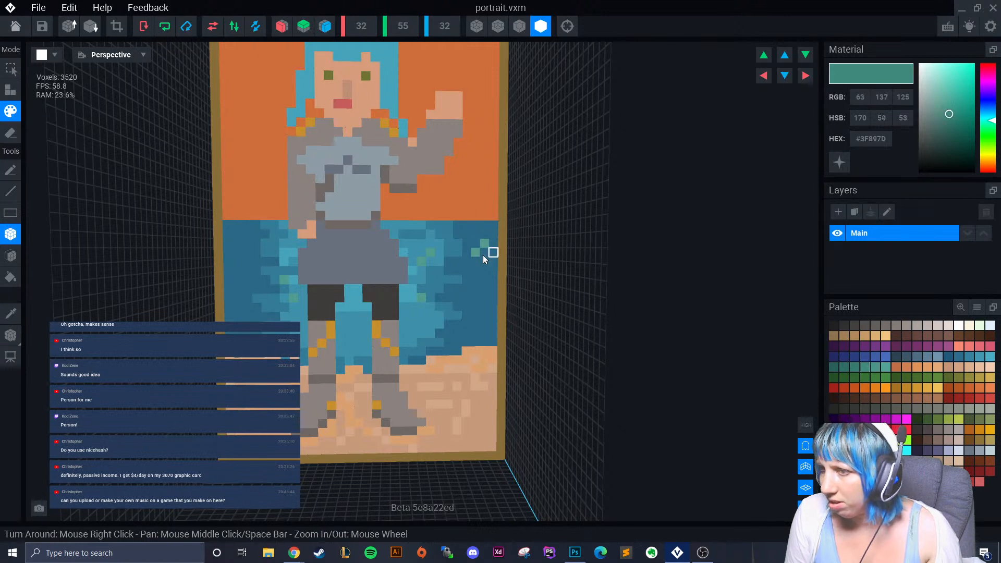
left_click(886, 367)
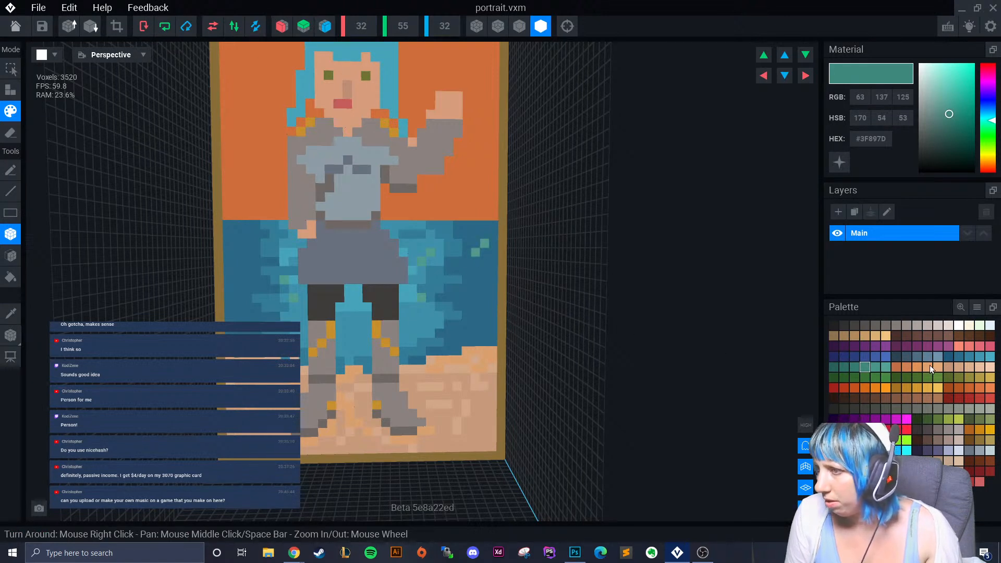
left_click(947, 356)
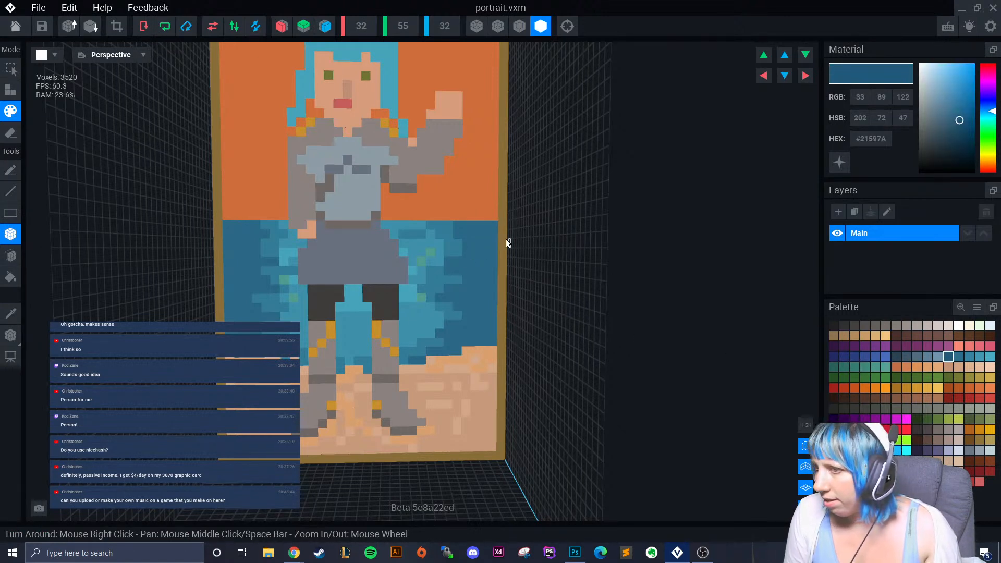
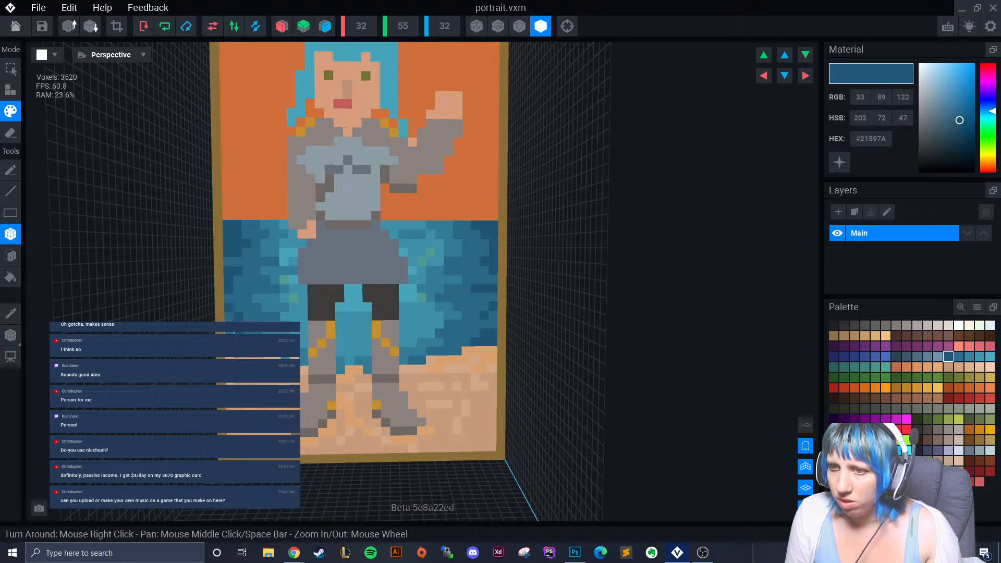
scroll(336, 389, "down", 5)
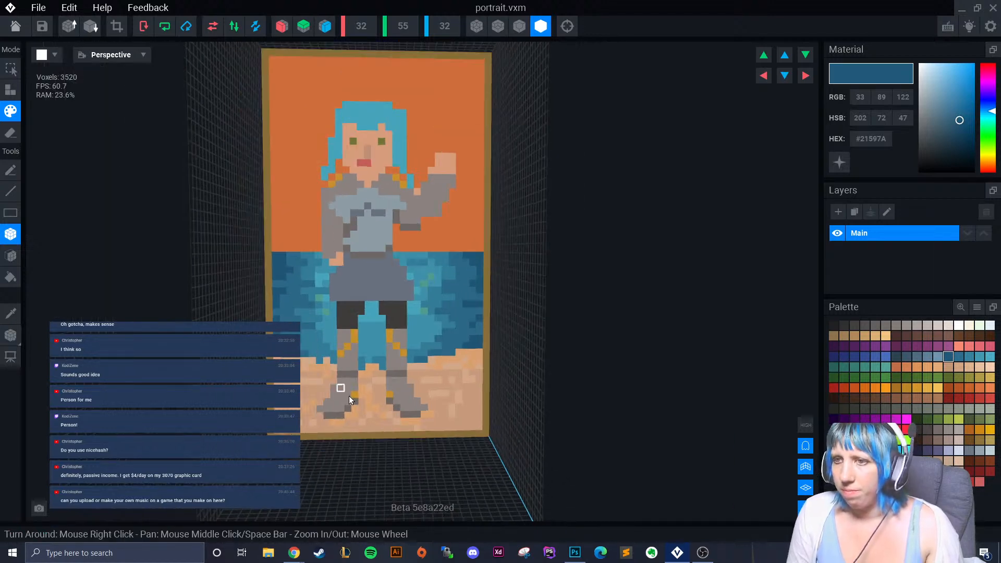
scroll(423, 392, "up", 5)
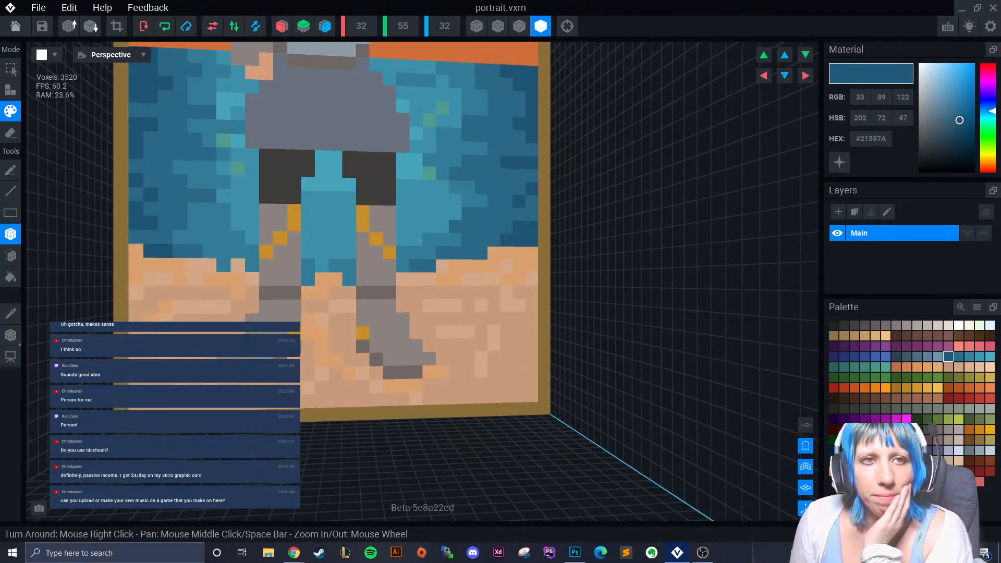
scroll(358, 284, "down", 5)
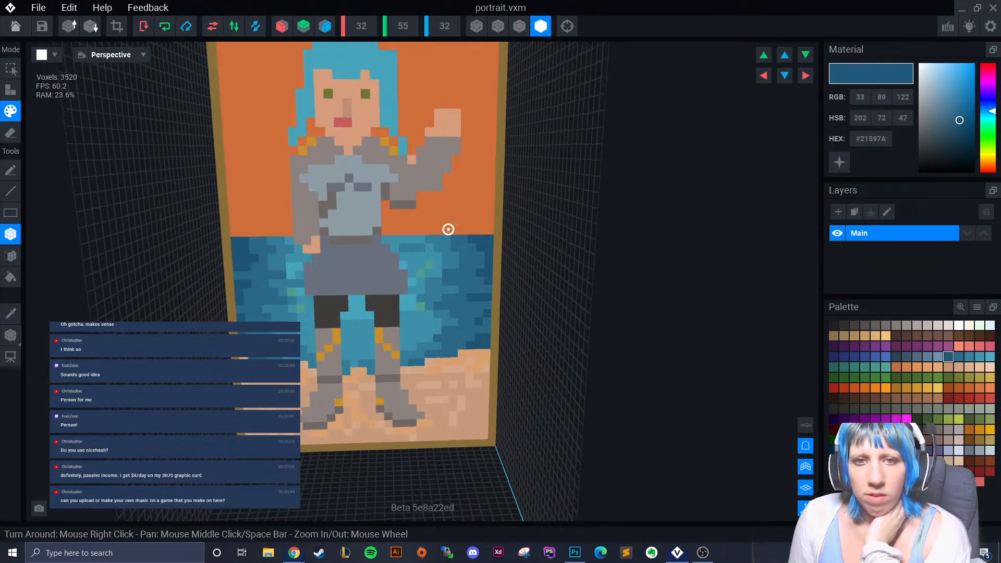
Paint the base of a yellow #E2AC44 setting sun on the horizon, on both sides of the character's waist.
right_click_drag(448, 230, 446, 261)
left_click(980, 388)
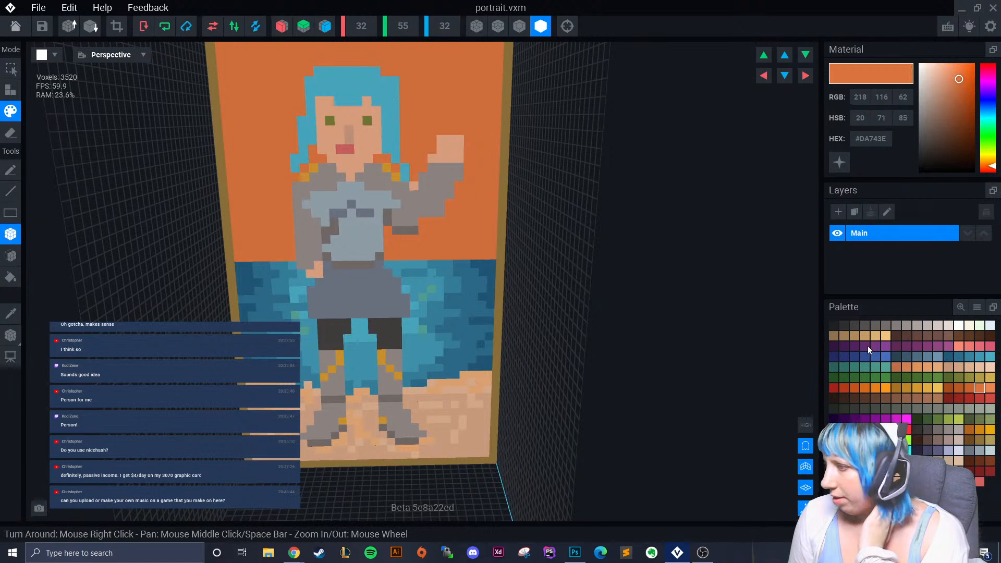
left_click(990, 389)
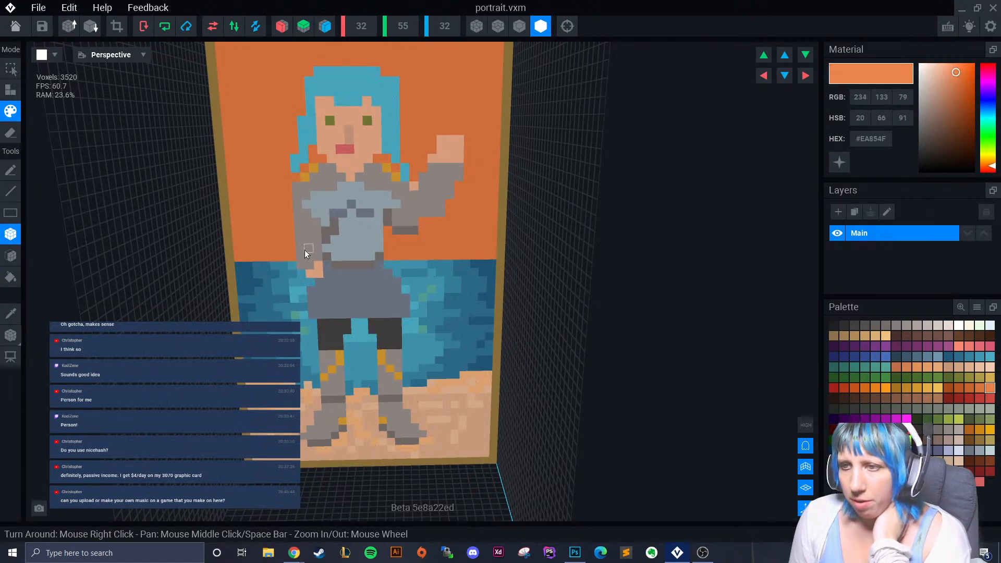
left_click(925, 388)
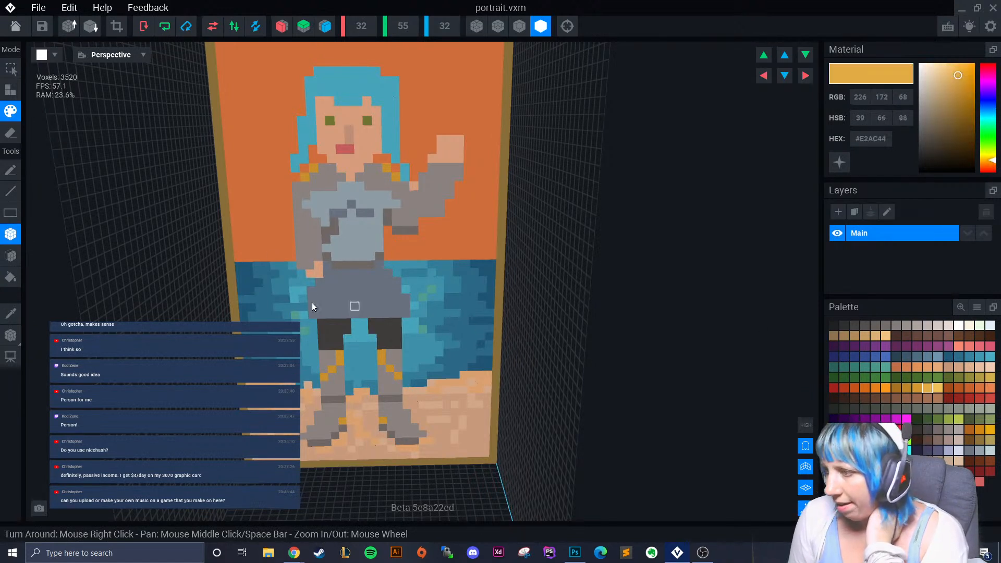
left_click_drag(288, 258, 273, 257)
mouse_move(387, 254)
left_mouse_down()
mouse_move(422, 255)
mouse_move(389, 246)
left_mouse_up()
left_click(388, 240)
left_click_drag(295, 248, 282, 248)
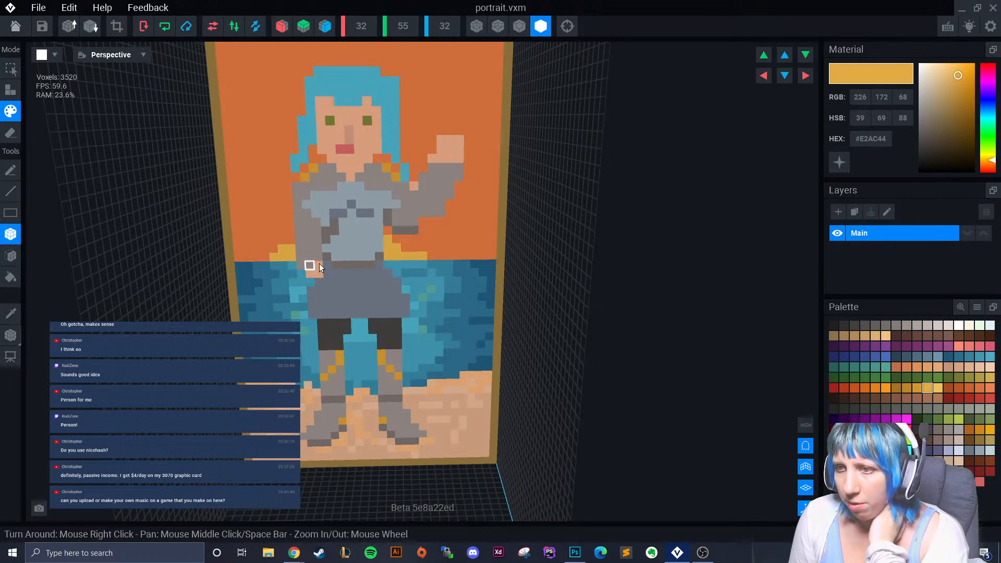
Extend the yellow #E2AC44 sun upward in the gap between the character's torso and raised arm.
right_click_drag(311, 264, 327, 261)
scroll(340, 306, "down", 4)
scroll(389, 325, "up", 1)
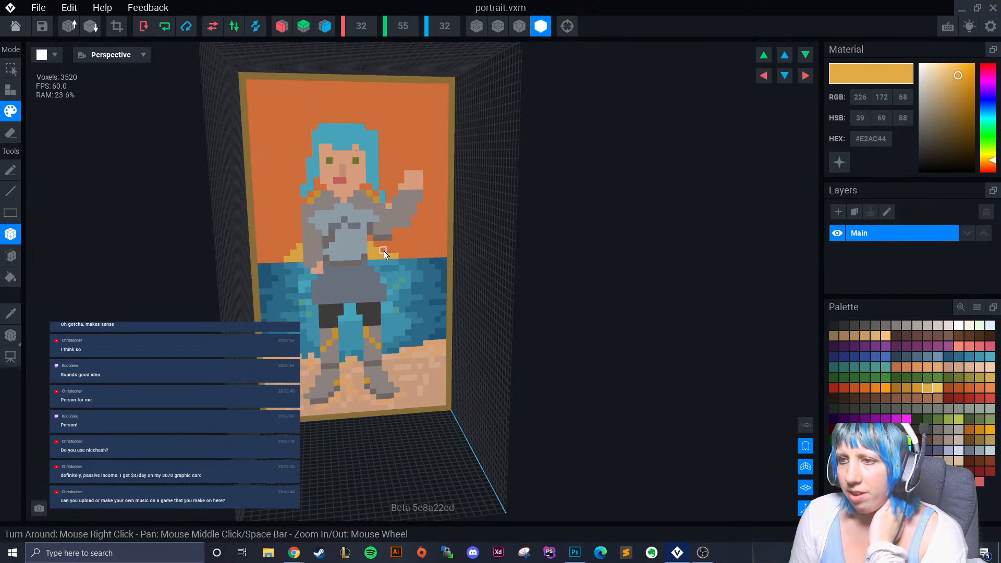
left_click(370, 239)
left_click(379, 246)
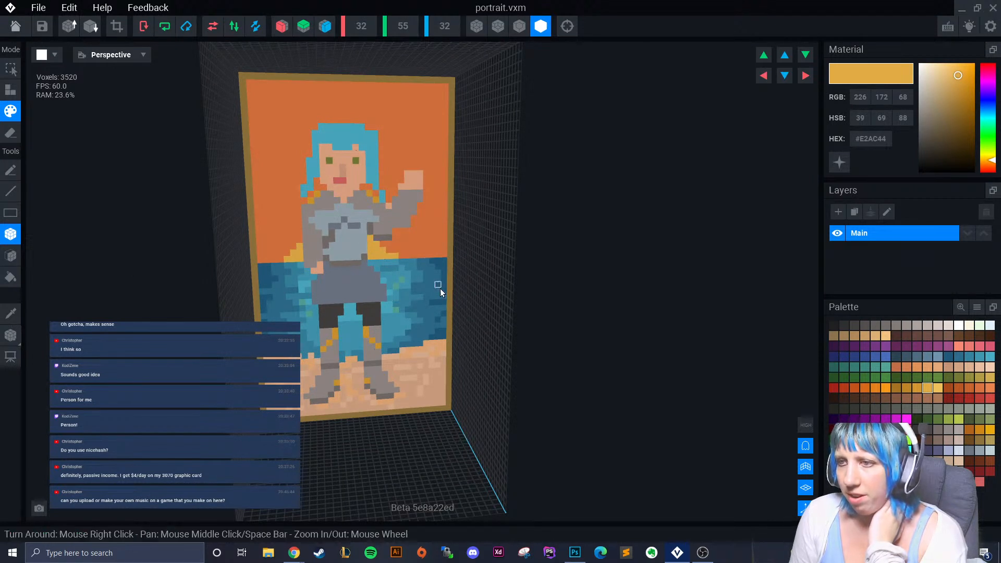
Shade the sun's outer edge with #D4972E voxels and a darker #BE8528 rim on both sides of the character.
left_click(915, 387)
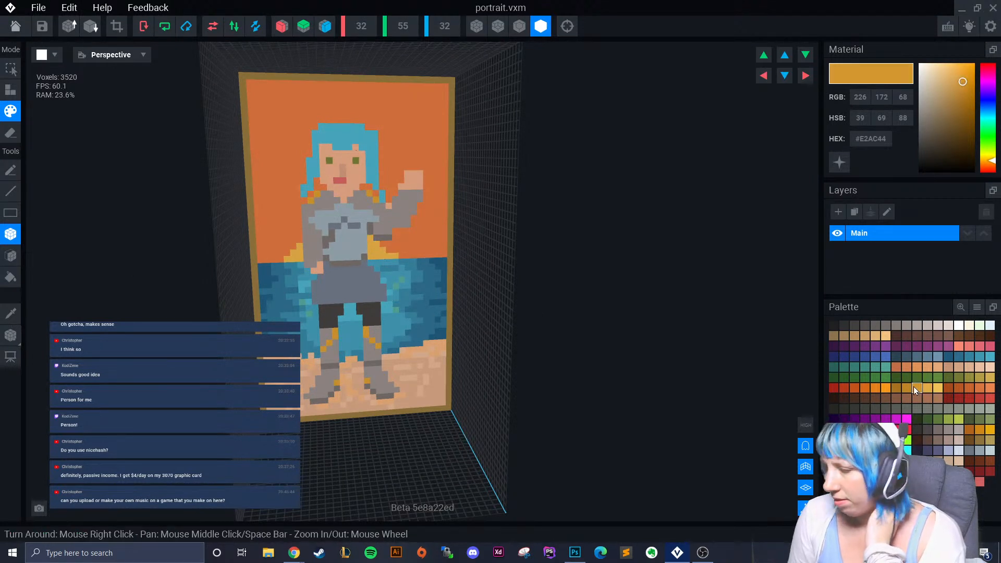
left_click(289, 248)
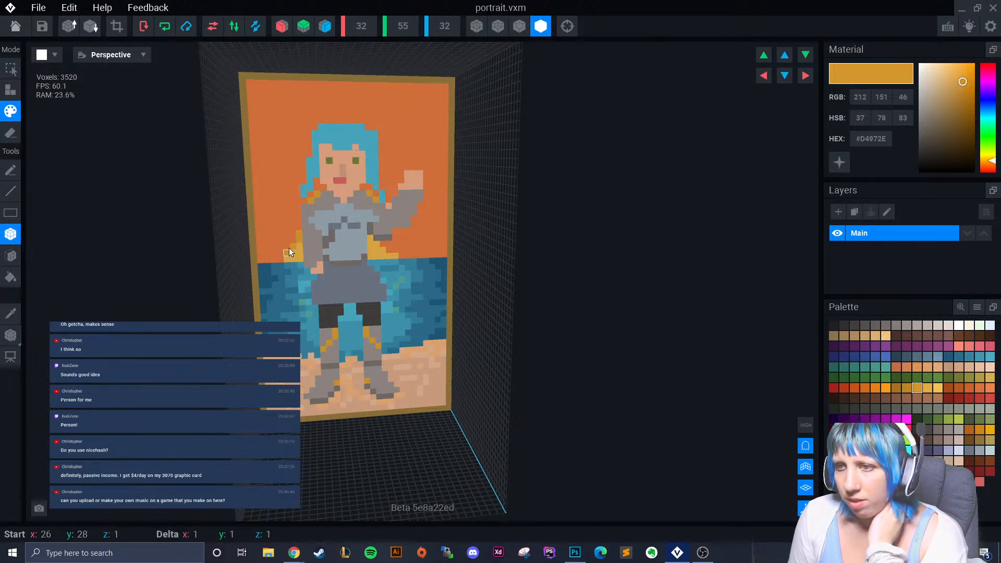
left_click(384, 244)
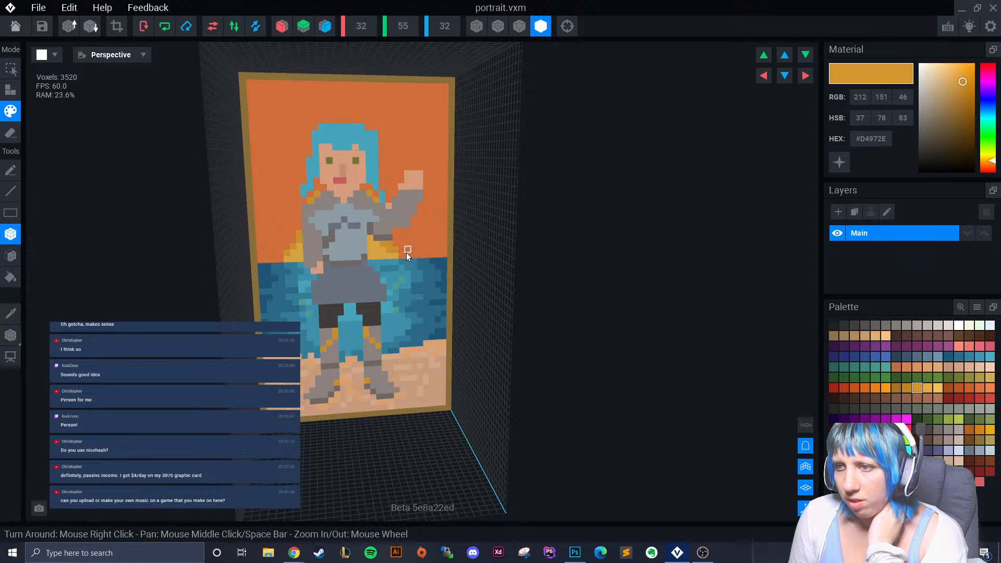
left_click(400, 242)
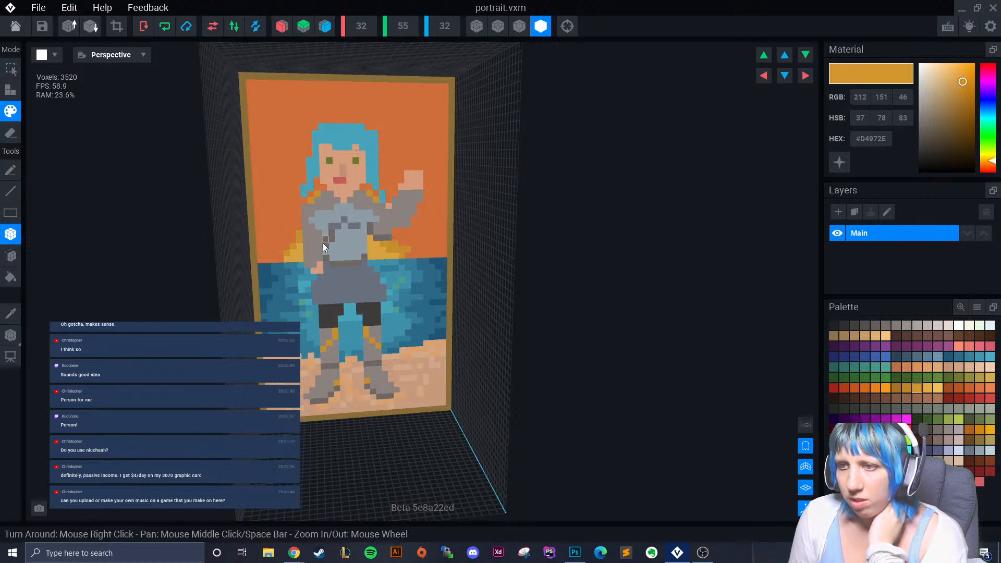
left_click_drag(290, 245, 282, 252)
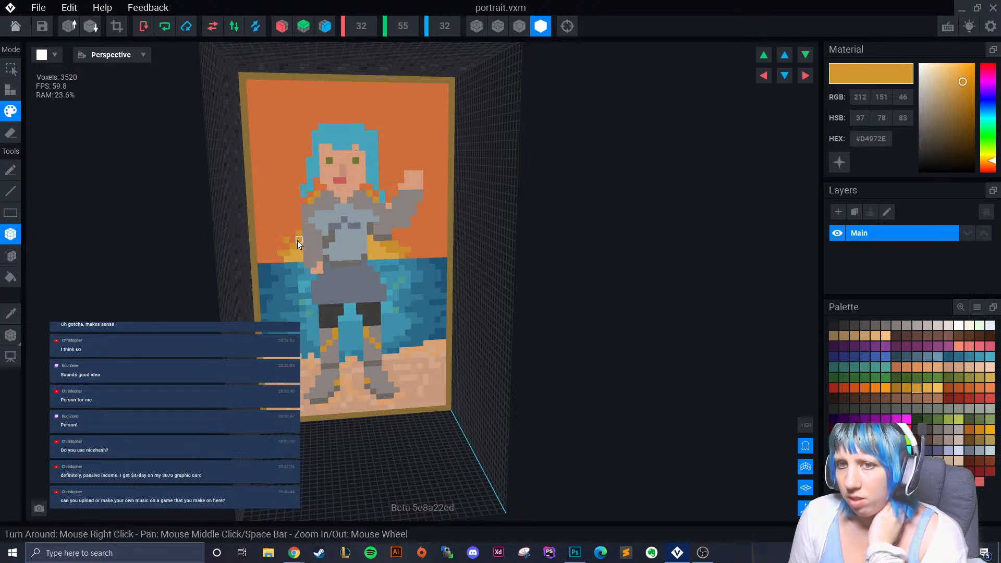
left_click(906, 388)
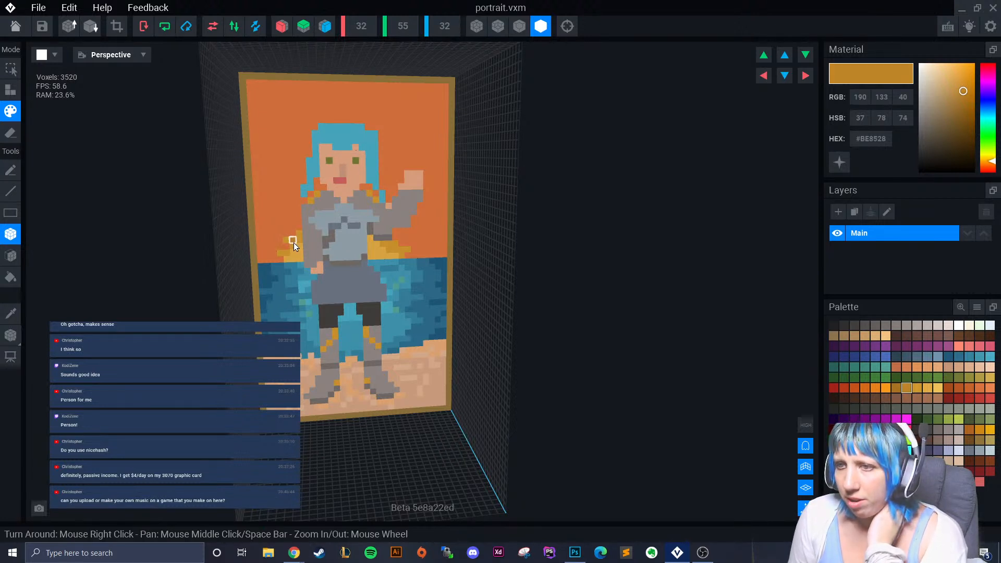
left_click_drag(289, 241, 298, 230)
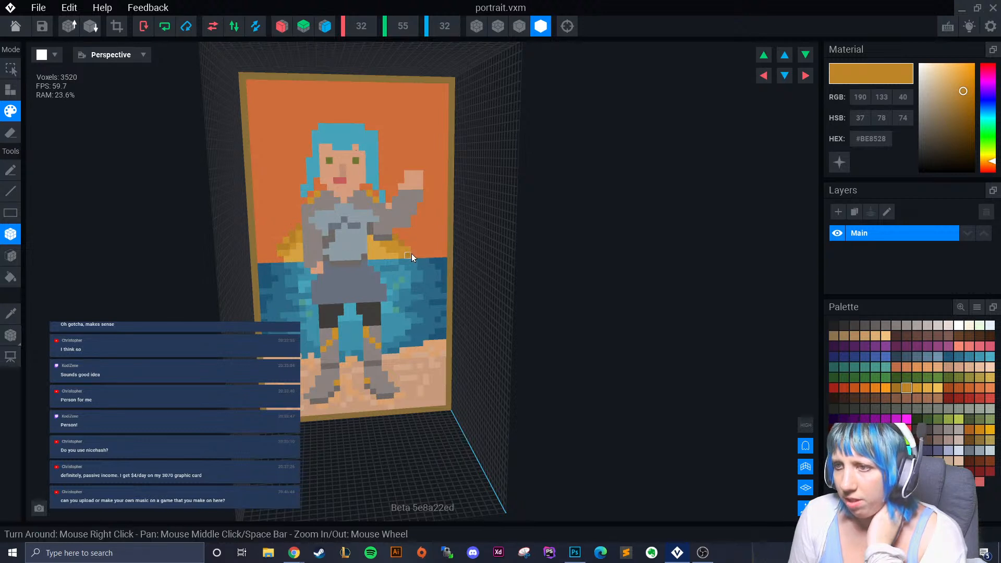
Paint a light orange #EA854F sky band above the horizon between the sun and the frame on both sides.
left_click(987, 387)
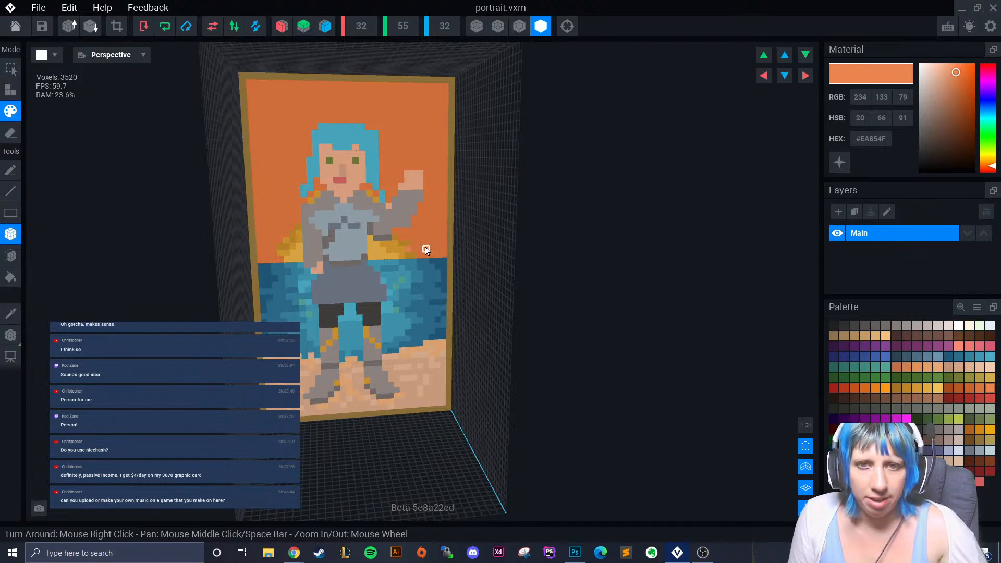
scroll(433, 251, "up", 3)
mouse_move(452, 260)
left_mouse_down()
mouse_move(481, 248)
mouse_move(457, 243)
mouse_move(489, 245)
mouse_move(450, 239)
mouse_move(490, 237)
left_mouse_up()
mouse_move(261, 260)
left_mouse_down()
mouse_move(235, 248)
mouse_move(255, 232)
mouse_move(245, 221)
left_mouse_up()
left_click(236, 217)
mouse_move(481, 227)
left_mouse_down()
mouse_move(449, 225)
mouse_move(479, 216)
left_mouse_up()
left_click(436, 220)
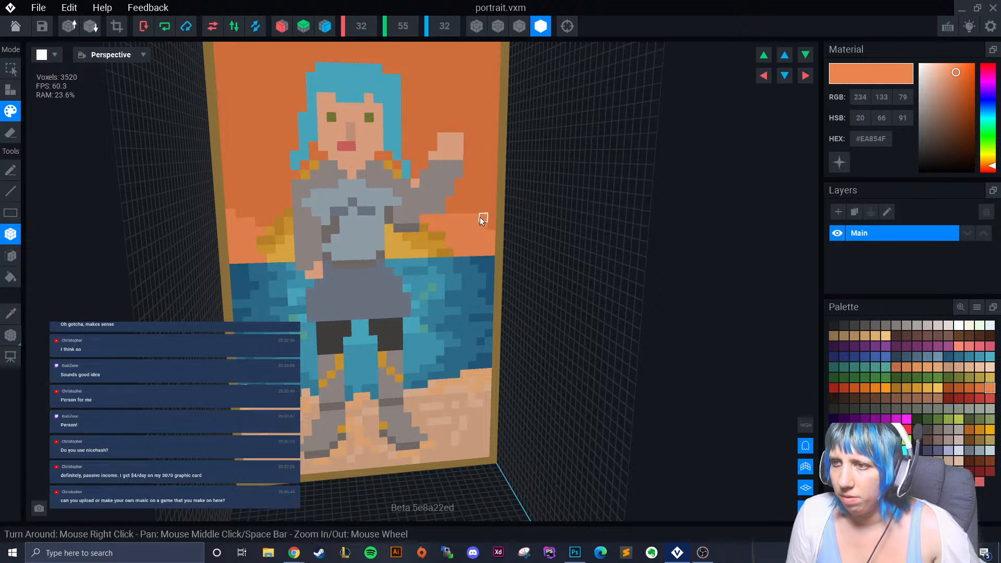
Dot the light orange sky bands on both sides with scattered #DA743E flecks.
left_click(980, 388)
left_click(466, 234)
left_click(242, 241)
left_click(252, 249)
scroll(344, 308, "down", 5)
scroll(369, 328, "up", 4)
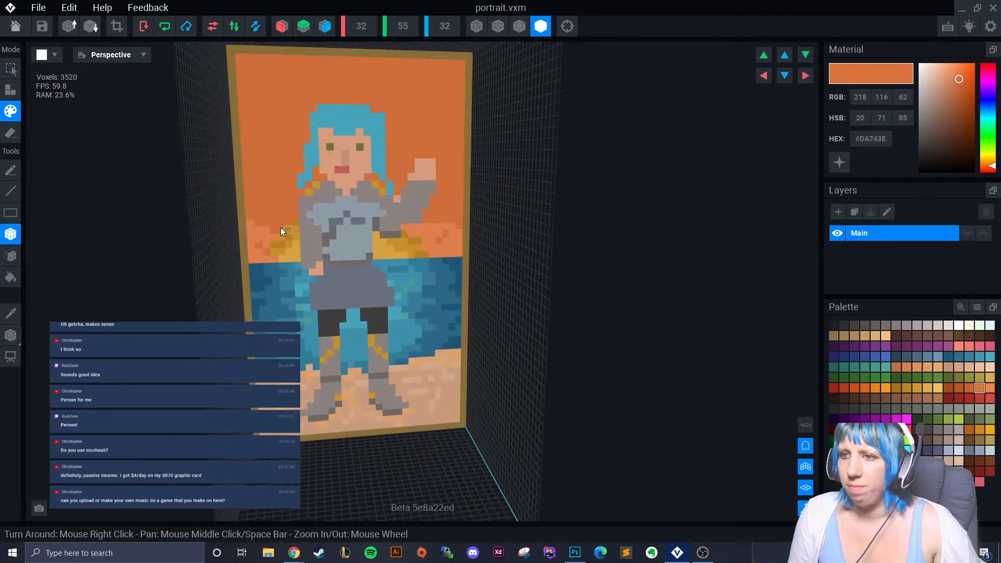
Paint a patchy darker orange #C9632C area in the sky left of the character, above the light band.
scroll(280, 230, "up", 3)
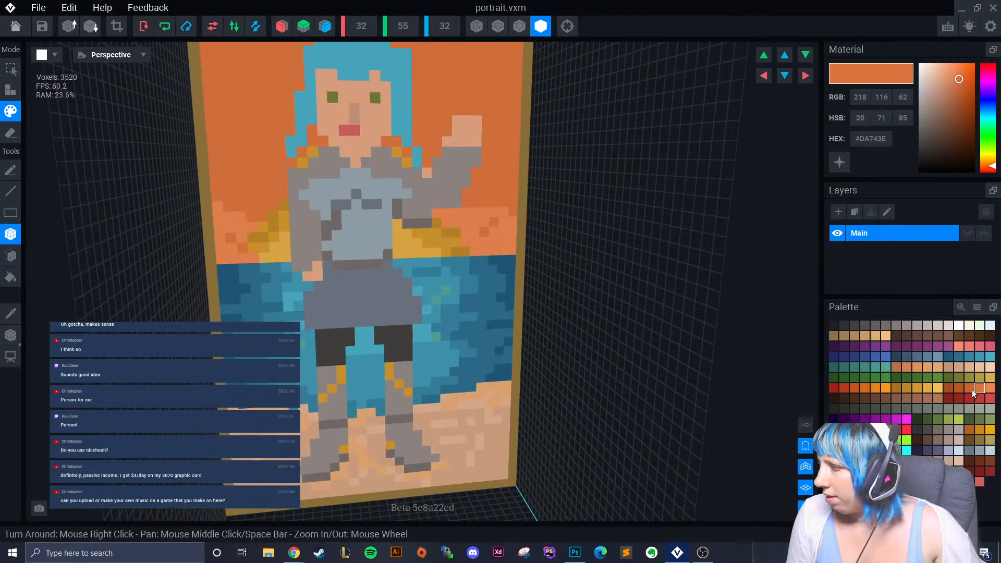
left_click(969, 388)
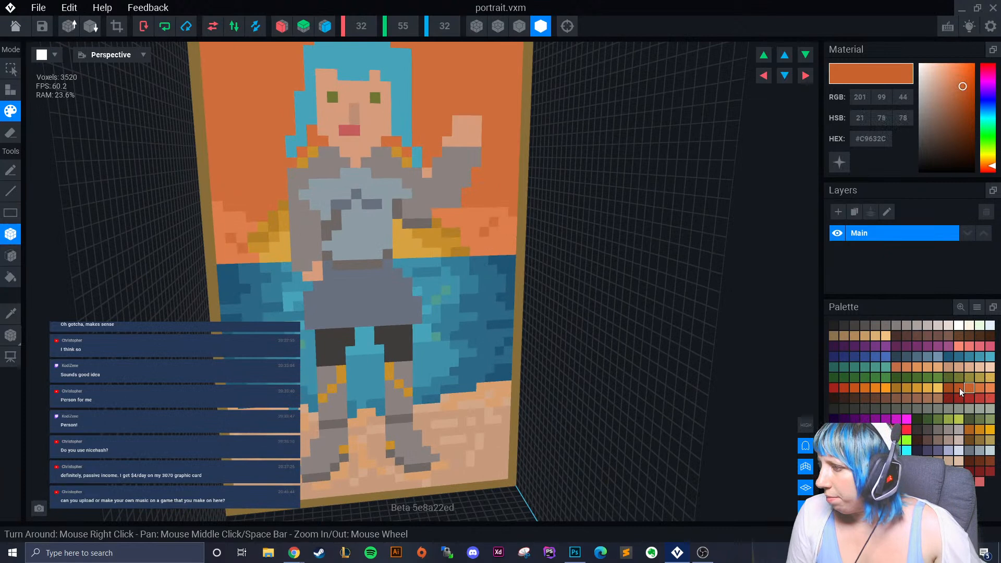
middle_click_drag(240, 169, 239, 200)
left_click(213, 172)
mouse_move(213, 183)
left_mouse_down()
mouse_move(241, 207)
mouse_move(279, 196)
mouse_move(277, 208)
left_mouse_up()
left_click(10, 170)
left_click_drag(270, 225, 229, 219)
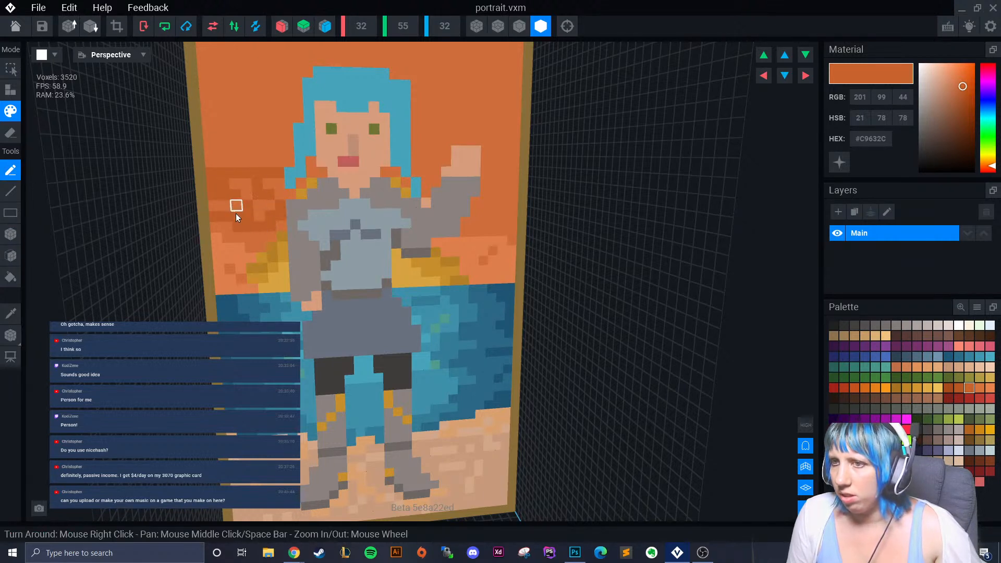
Paint matching patchy #C9632C cloud texture in the sky around and beside the character's raised arm.
left_click_drag(425, 182, 433, 164)
left_click(484, 171)
left_click(484, 201)
left_click(475, 222)
mouse_move(508, 174)
left_mouse_down()
mouse_move(490, 180)
mouse_move(514, 214)
mouse_move(490, 208)
left_mouse_up()
left_click_drag(505, 164, 493, 180)
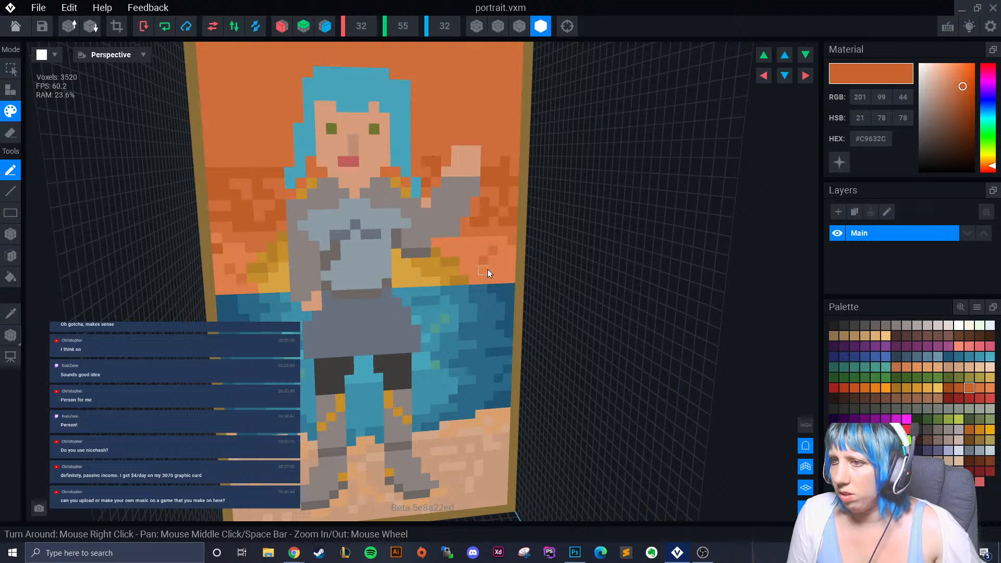
Add #C9632C strips above the dark sky patches on both sides, and fleck the left patch with #DA743E.
mouse_move(483, 232)
right_mouse_down()
mouse_move(494, 221)
mouse_move(365, 201)
right_mouse_up()
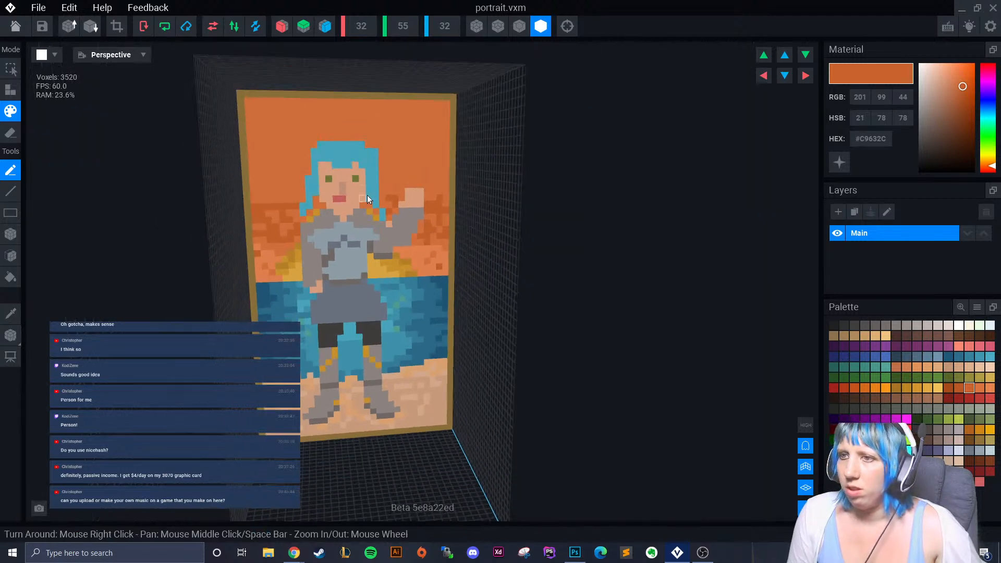
left_click_drag(396, 188, 444, 186)
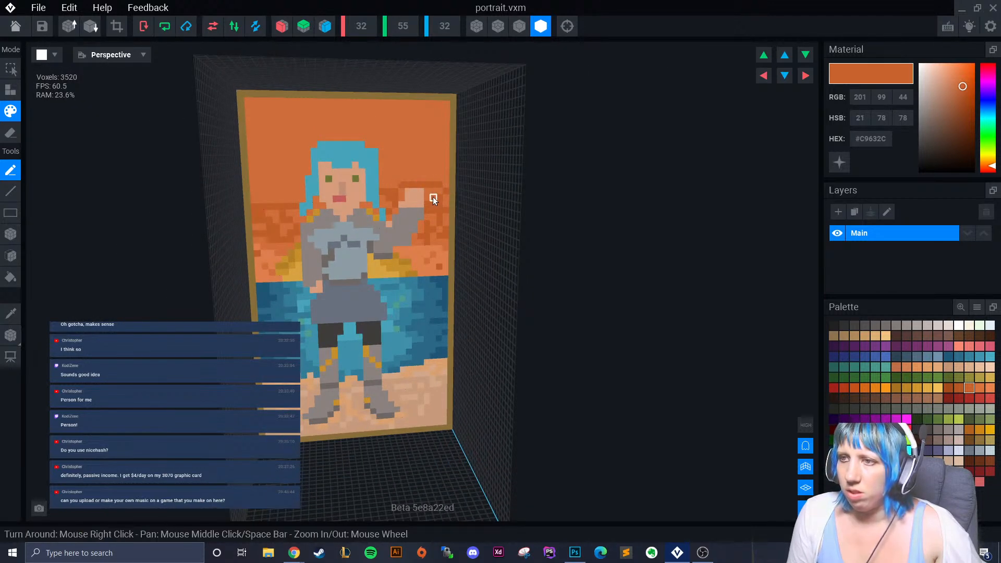
left_click_drag(294, 192, 262, 193)
left_click_drag(276, 187, 264, 190)
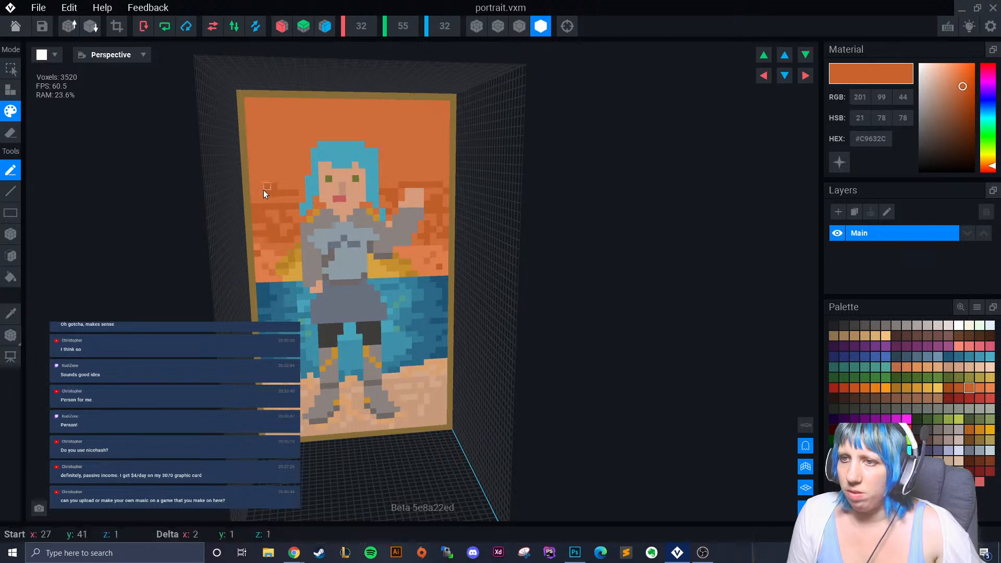
left_click(978, 387)
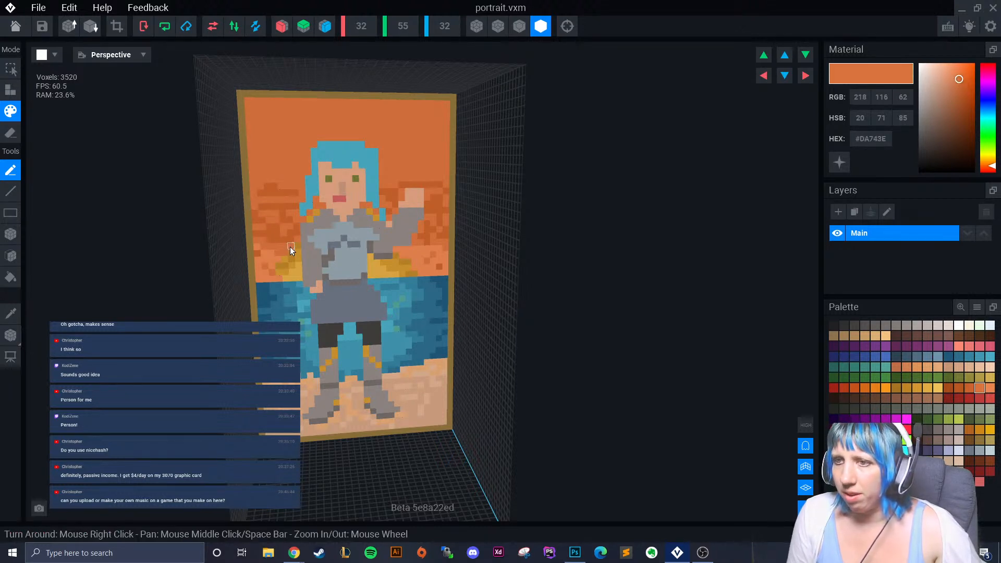
left_click(271, 230)
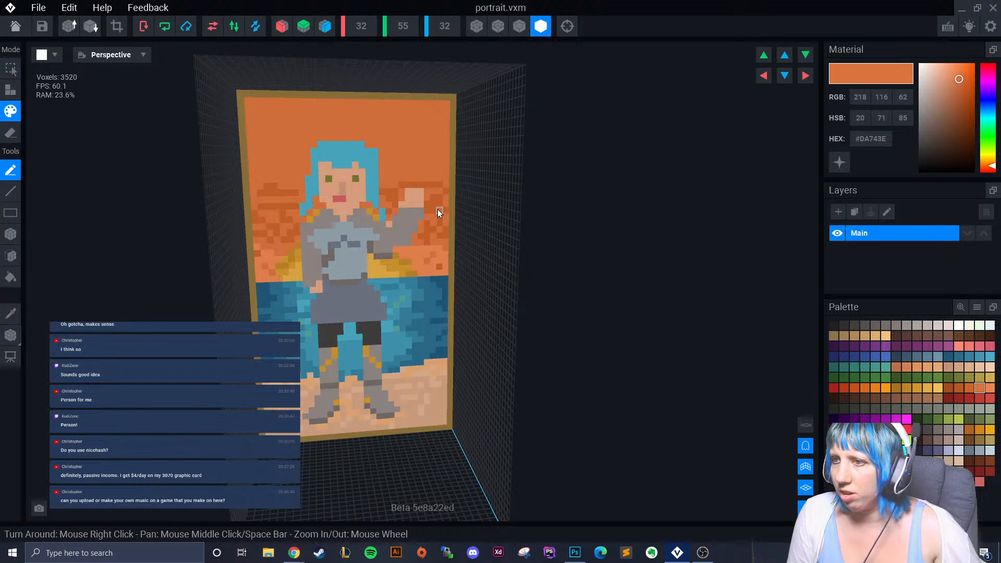
Try purple voxels in the sky above the raised hand, using #924680 and #A0508A.
middle_click_drag(441, 206, 450, 285)
scroll(449, 285, "down", 1)
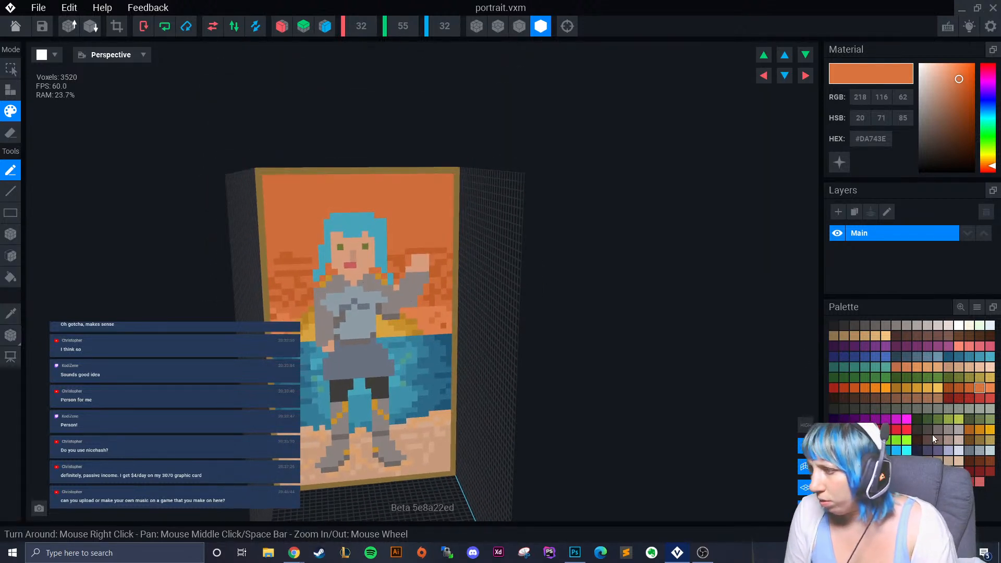
left_click(938, 345)
left_click(433, 234)
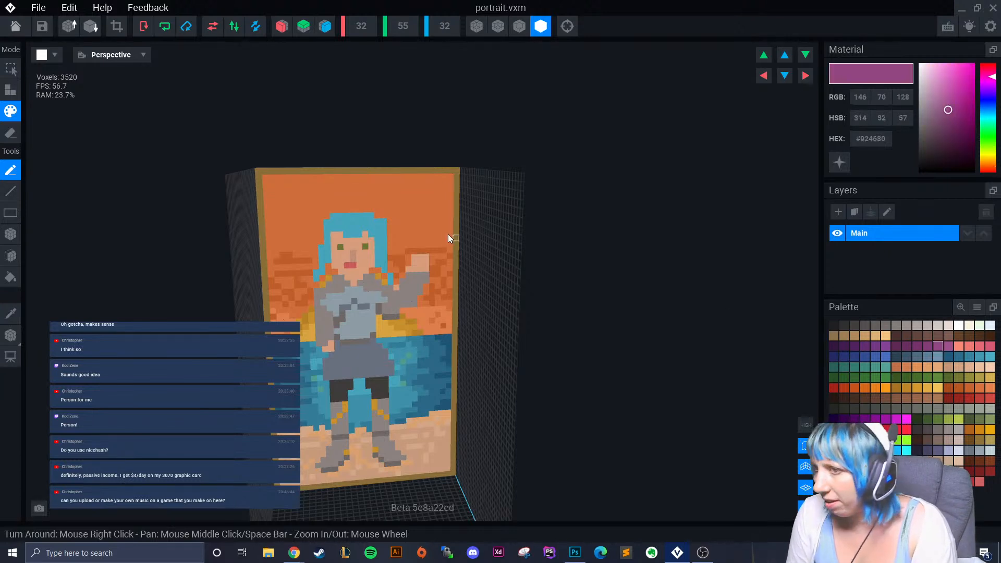
scroll(470, 305, "up", 3)
left_click(948, 346)
left_click(490, 217)
scroll(577, 352, "up", 2)
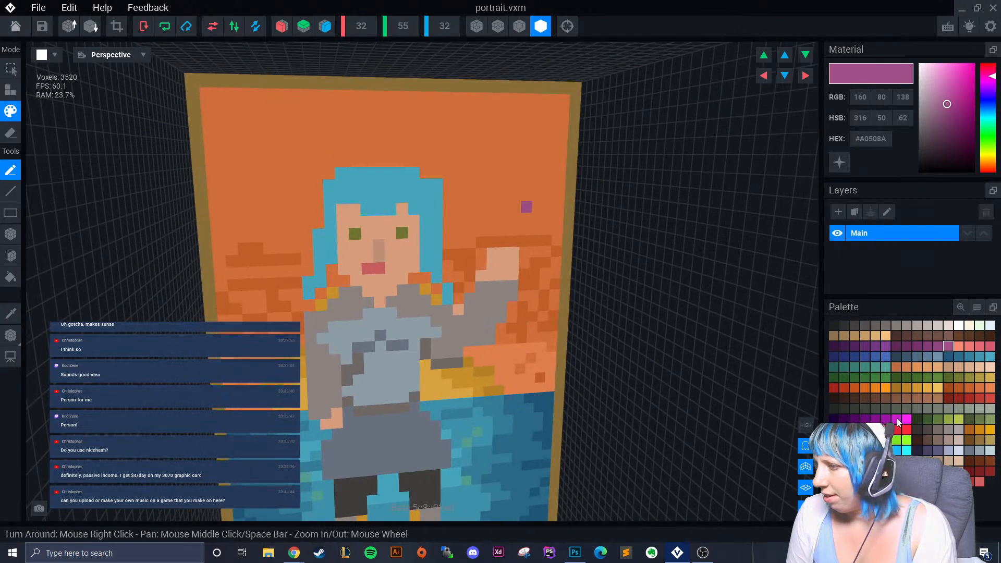
right_click_drag(425, 279, 438, 284)
Recolour the purple test voxel to pink #DA5A76 and paint broken pink streaks in the sky between the hair and raised hand.
left_click(990, 346)
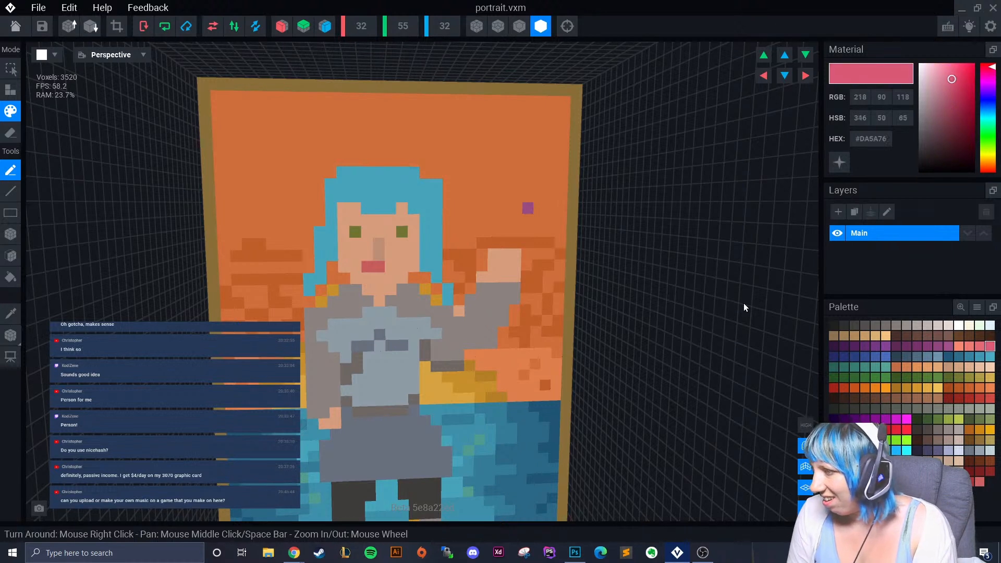
left_click(527, 209)
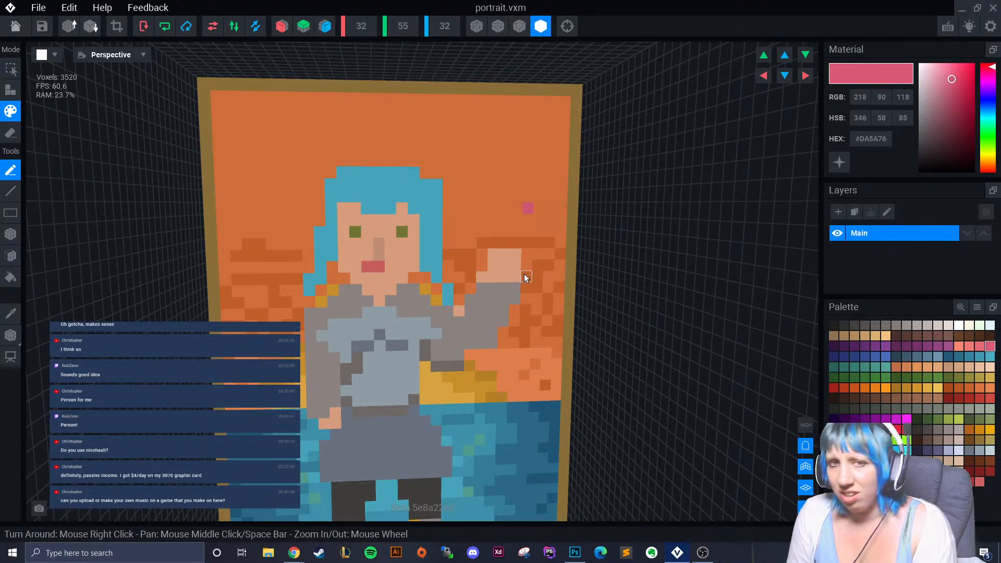
mouse_move(517, 208)
left_mouse_down()
mouse_move(458, 196)
mouse_move(493, 187)
mouse_move(439, 173)
left_mouse_up()
left_click(460, 174)
left_click(516, 185)
left_click(481, 173)
Paint a patchy #DA5A76 pink cloud area in the sky beside the hair, on the side away from the raised hand.
mouse_move(306, 197)
left_mouse_down()
mouse_move(234, 195)
mouse_move(257, 184)
mouse_move(244, 172)
left_mouse_up()
left_click_drag(305, 172, 234, 148)
mouse_move(316, 207)
left_mouse_down()
mouse_move(265, 218)
mouse_move(293, 229)
mouse_move(222, 221)
left_mouse_up()
left_click_drag(234, 185, 222, 170)
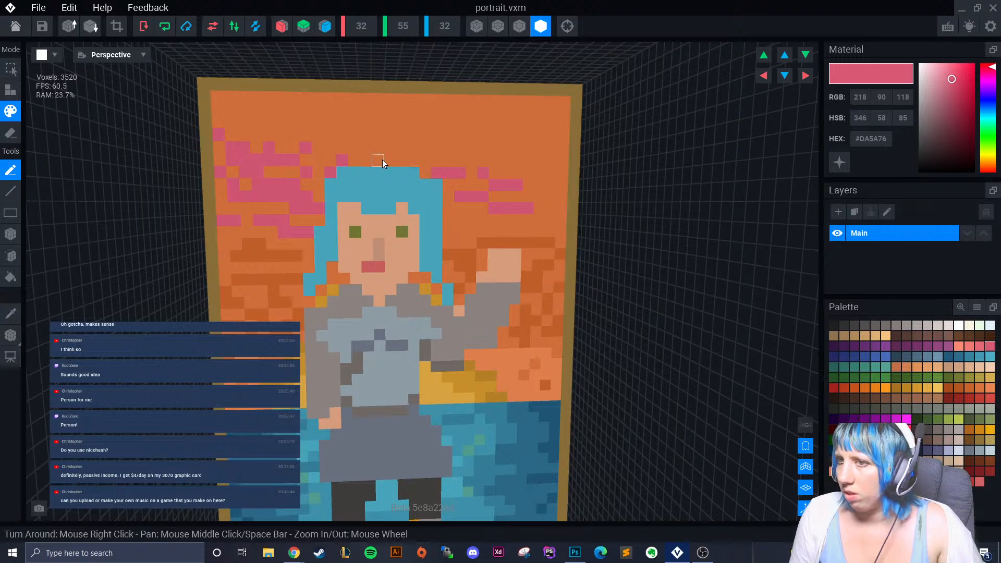
Paint a full-width #DA5A76 band above the hair and fill the orange sky areas below it with the same pink using the Face tool.
scroll(494, 261, "down", 6)
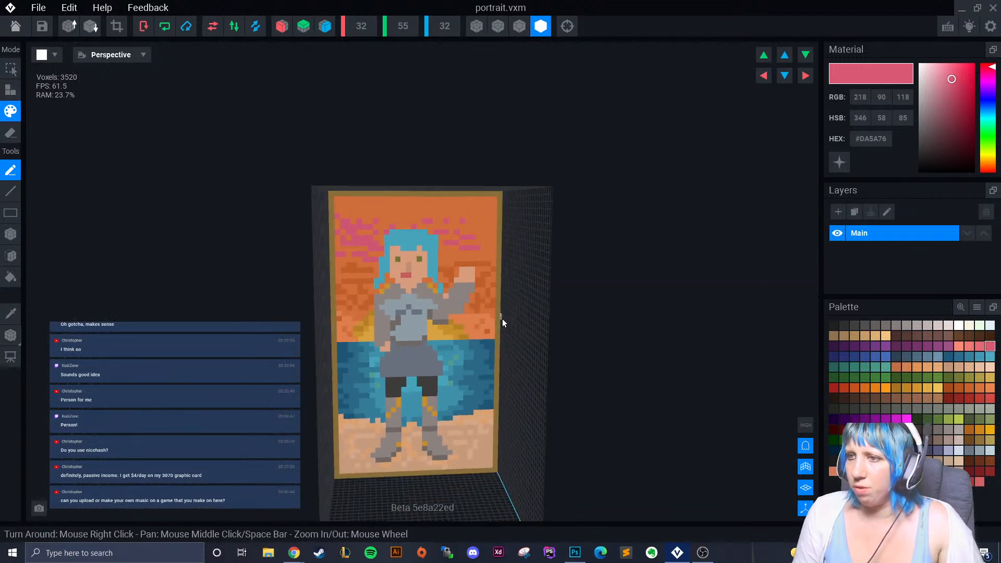
scroll(493, 331, "up", 8)
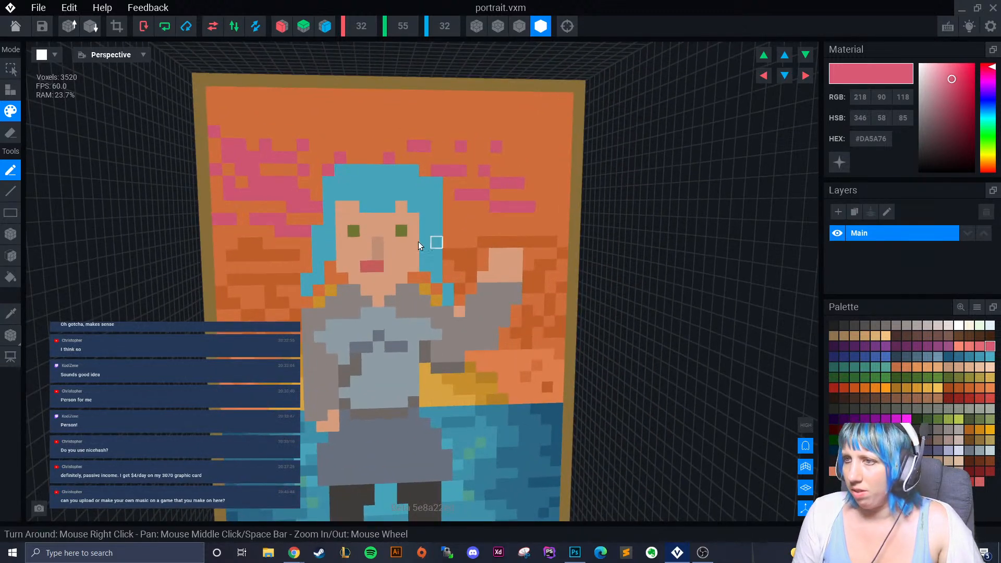
left_click_drag(223, 144, 567, 149)
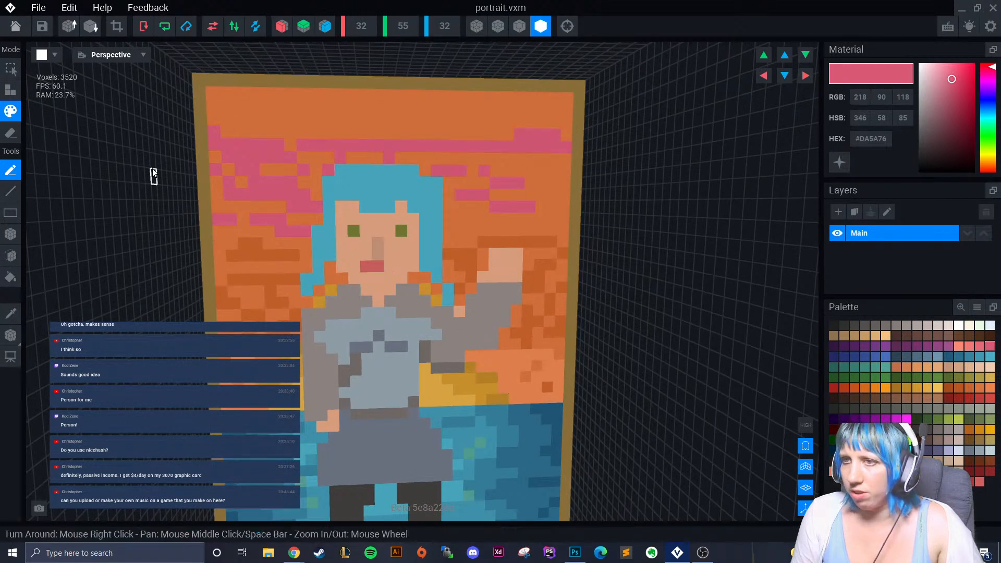
left_click(11, 234)
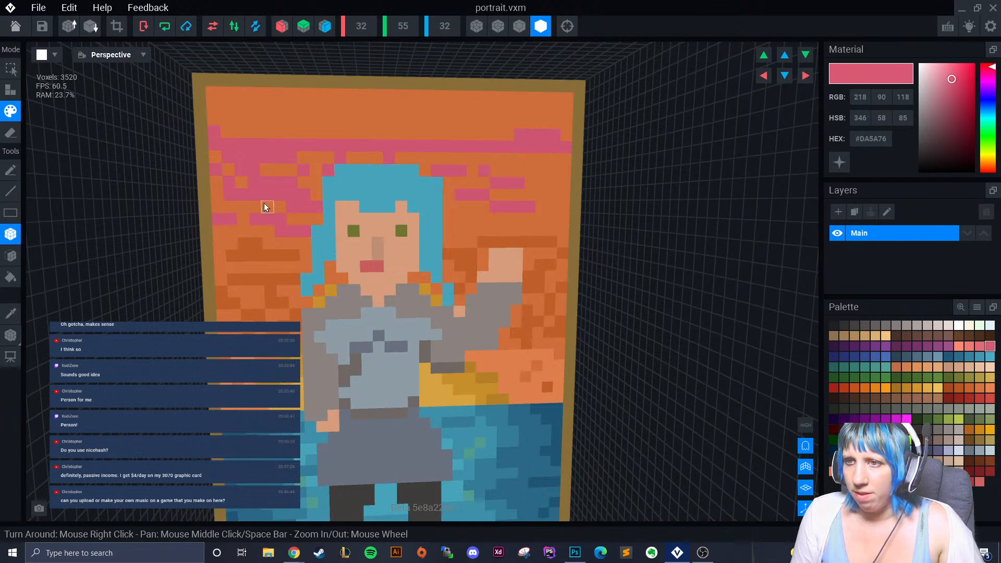
left_click(11, 255)
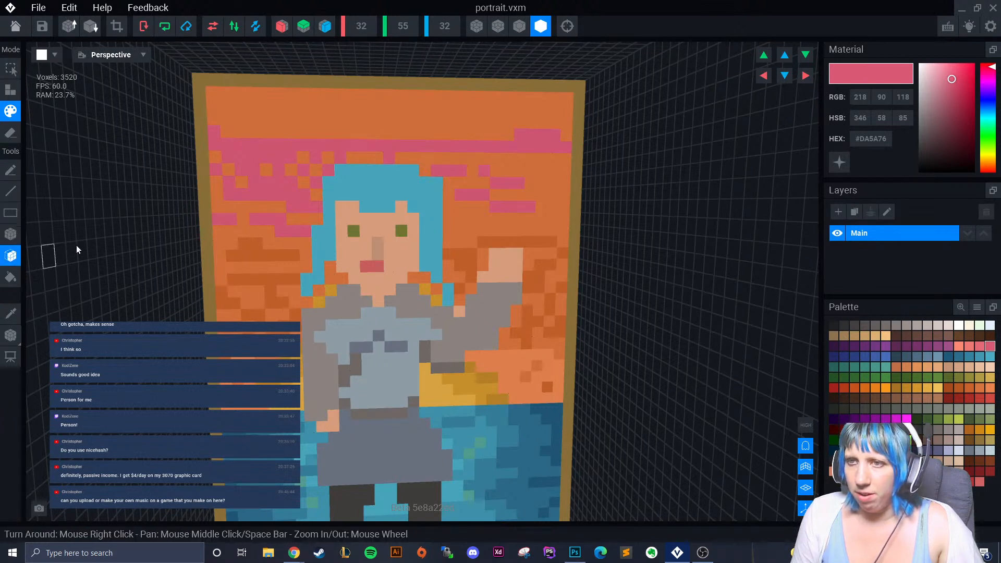
mouse_move(248, 192)
left_mouse_down()
mouse_move(304, 164)
mouse_move(436, 161)
left_mouse_up()
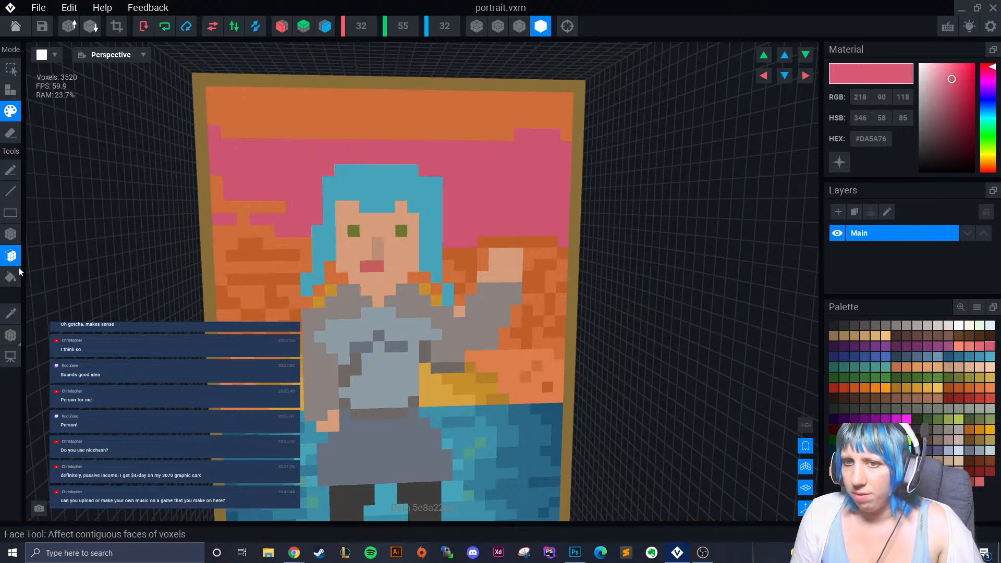
Cover the remaining orange gaps in the pink sky left of the hair with #DA5A76 boxes.
left_click(10, 239)
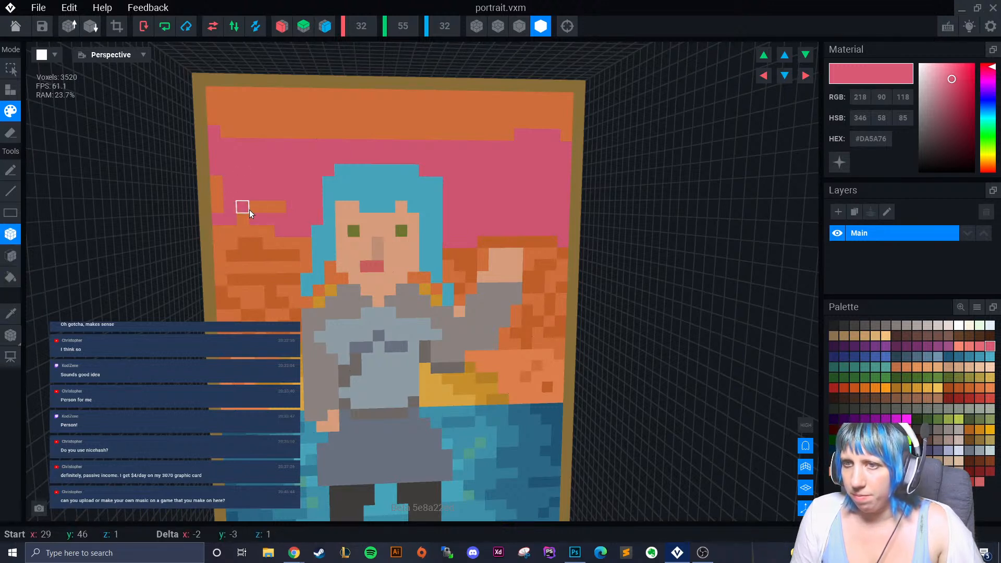
left_click_drag(218, 183, 226, 221)
left_click_drag(243, 230, 269, 230)
Sample #C9632C from the dark orange sky and dot it with the Pen along the lower edge of the pink left of the hair.
left_click(11, 314)
left_click(254, 255)
left_click(11, 170)
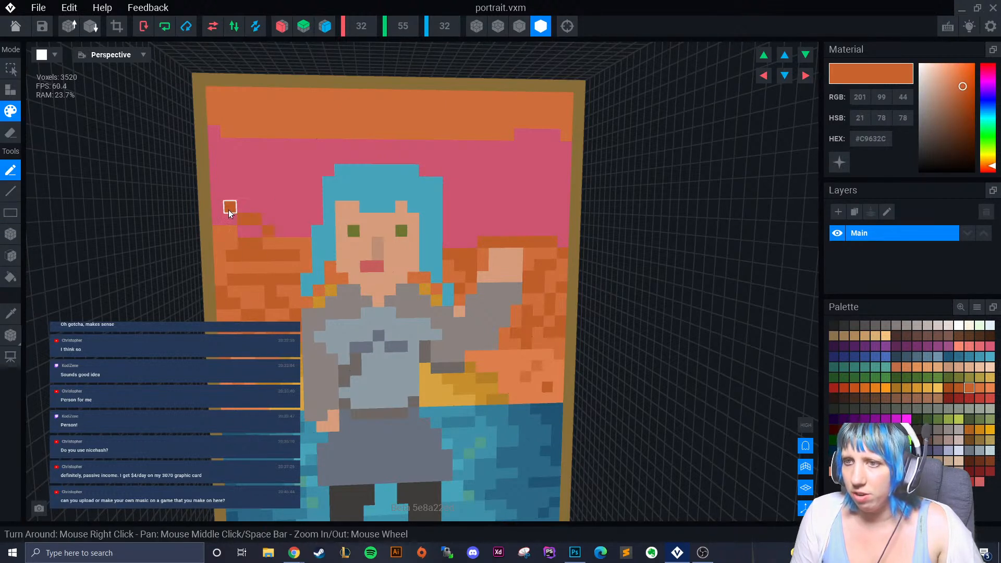
left_click(219, 208)
left_click(304, 229)
left_click_drag(292, 206, 267, 206)
Scatter #C9632C voxels along the lower edge of the pink sky around the raised hand, plus one more left of the hair.
left_click(459, 231)
mouse_move(471, 242)
left_mouse_down()
mouse_move(482, 219)
mouse_move(530, 207)
mouse_move(540, 194)
left_mouse_up()
left_click(494, 231)
left_click(530, 230)
left_click(548, 230)
left_click(564, 218)
left_click(563, 207)
left_click(564, 183)
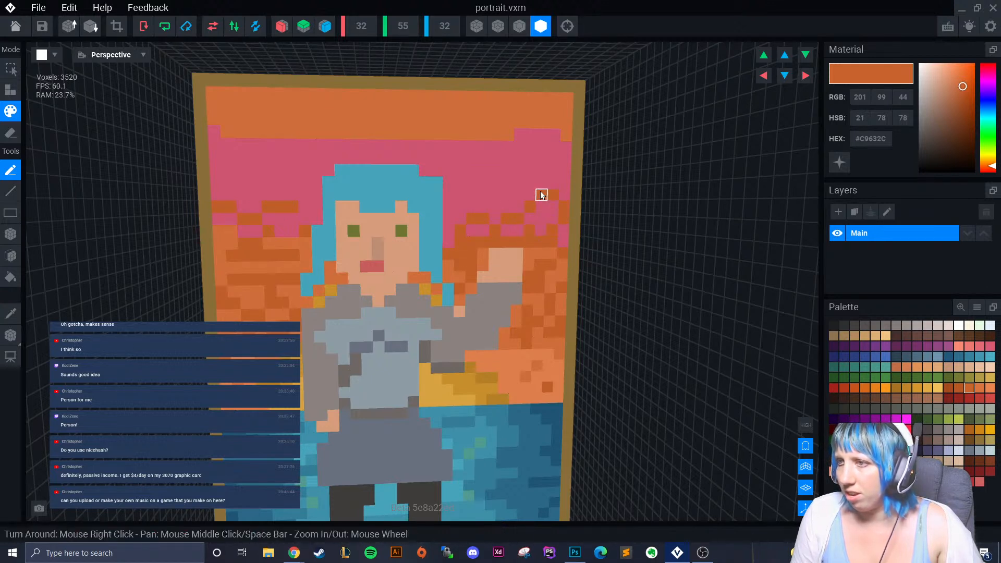
left_click(542, 171)
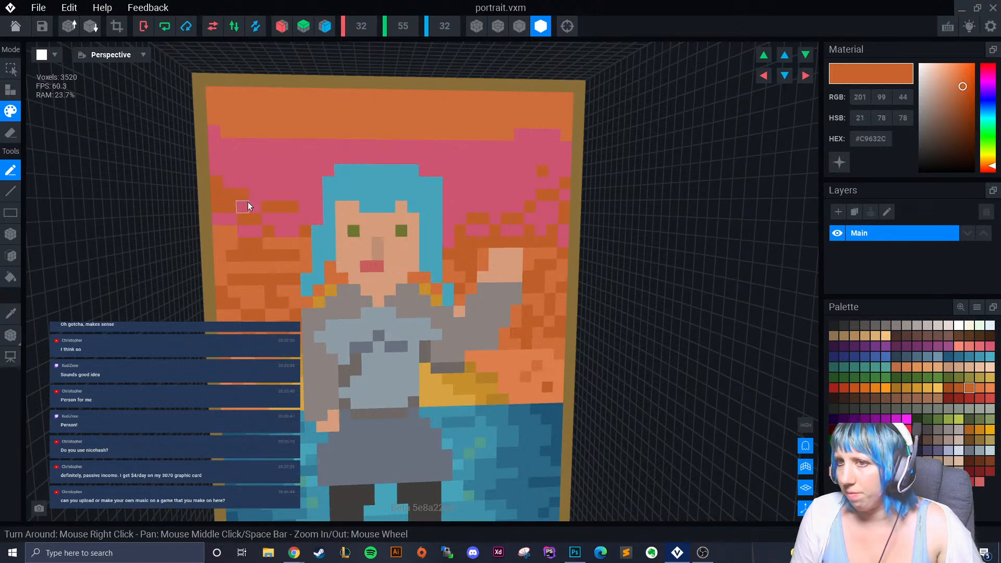
left_click(242, 197)
Fleck the pink sky on both sides of the hair with scattered lighter pink #E56A75 voxels.
left_click(10, 313)
left_click(308, 173)
left_click(515, 184)
left_click(484, 195)
left_click_drag(480, 171, 463, 171)
left_click(270, 181)
mouse_move(255, 158)
left_mouse_down()
mouse_move(265, 159)
mouse_move(241, 170)
left_mouse_up()
left_click(216, 158)
left_click(254, 194)
left_click(304, 183)
left_click(328, 195)
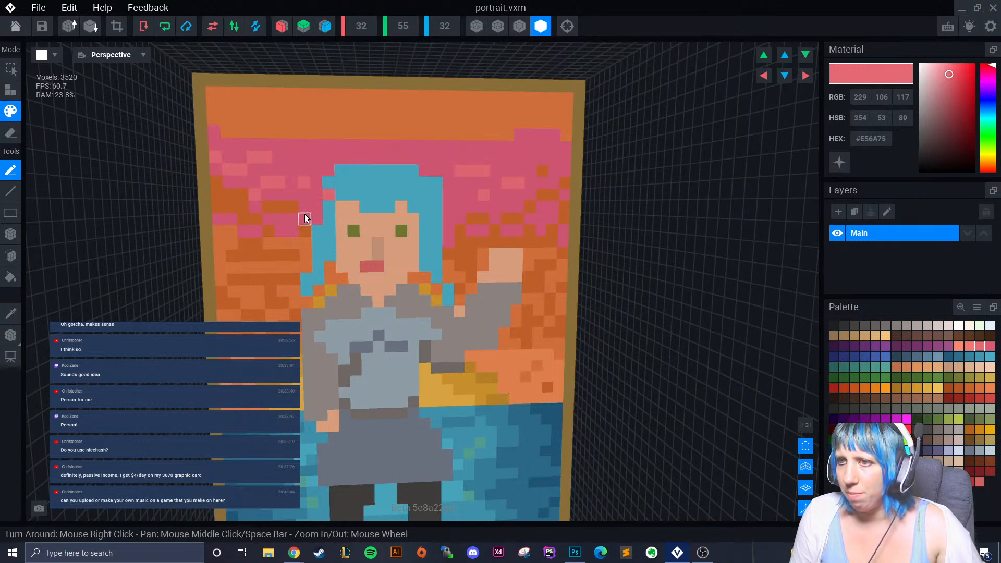
left_click(449, 206)
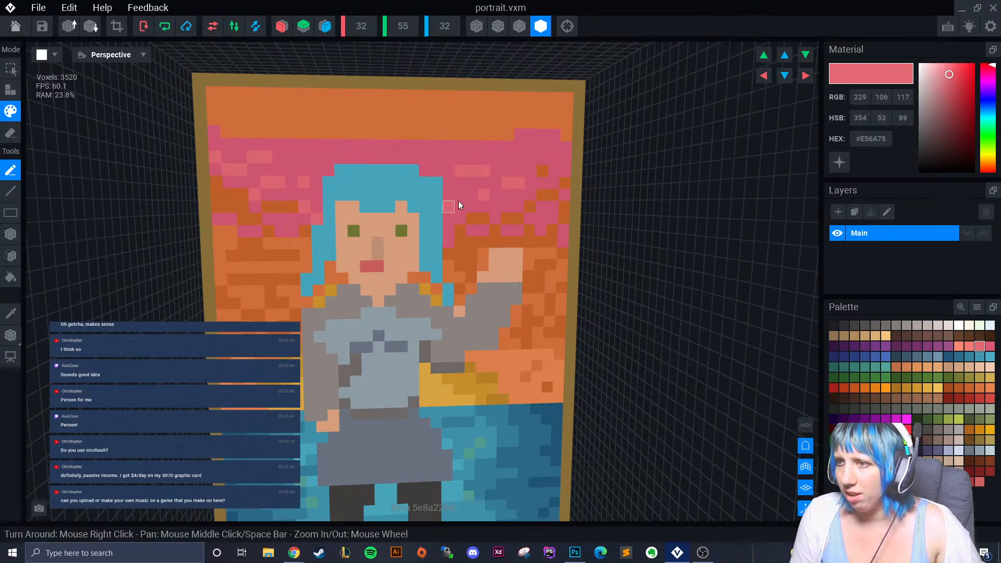
Fill the orange strip at the top of the sky with slate blue, trying #3D576A and settling on #4E6C81.
scroll(487, 413, "down", 10)
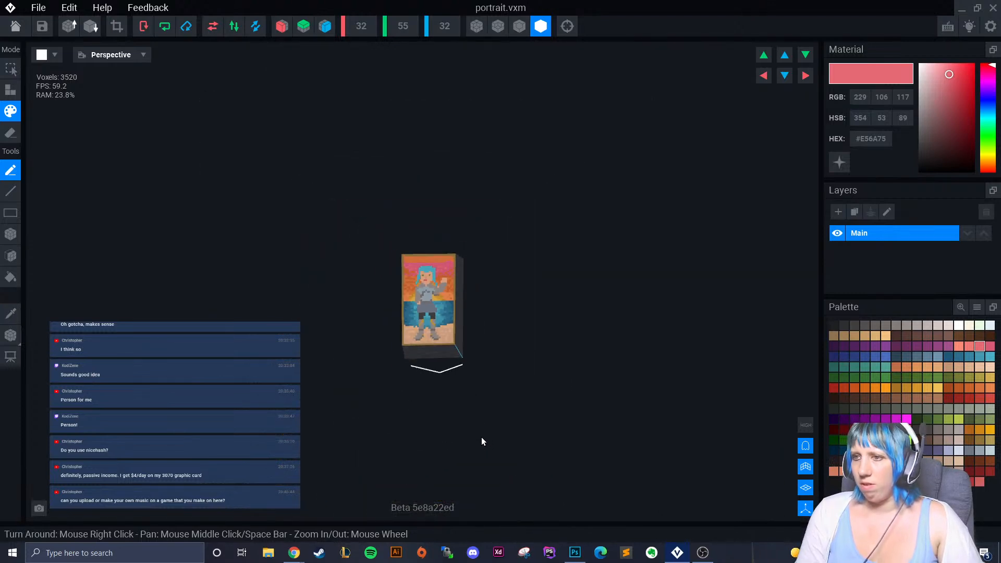
scroll(478, 389, "up", 3)
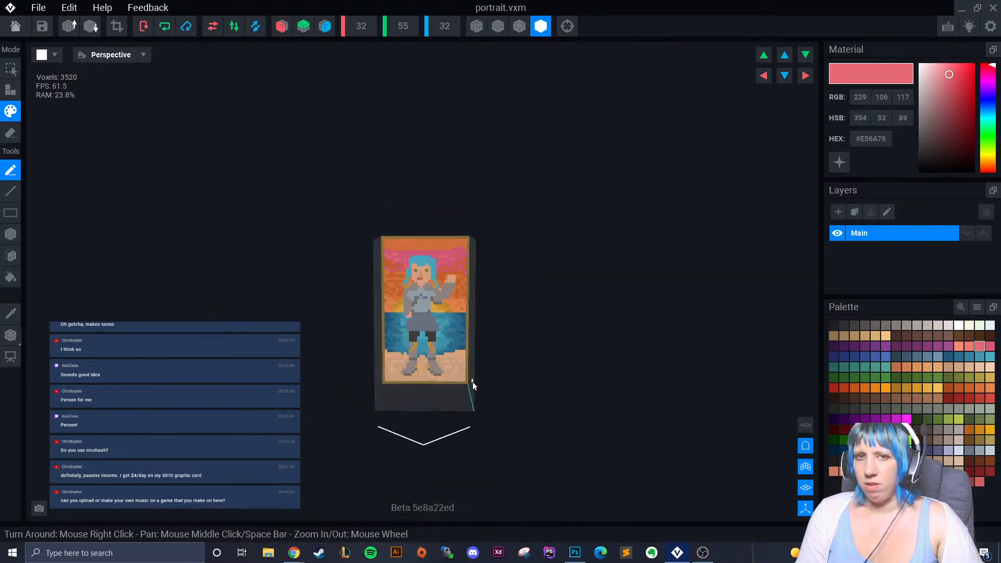
scroll(472, 381, "up", 3)
left_click(906, 357)
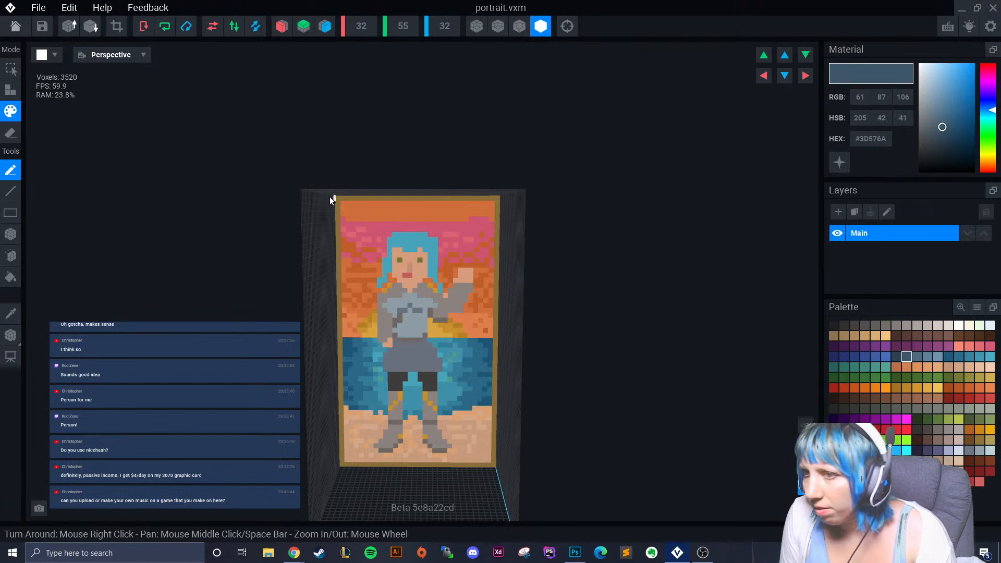
left_click(10, 255)
left_click(382, 211)
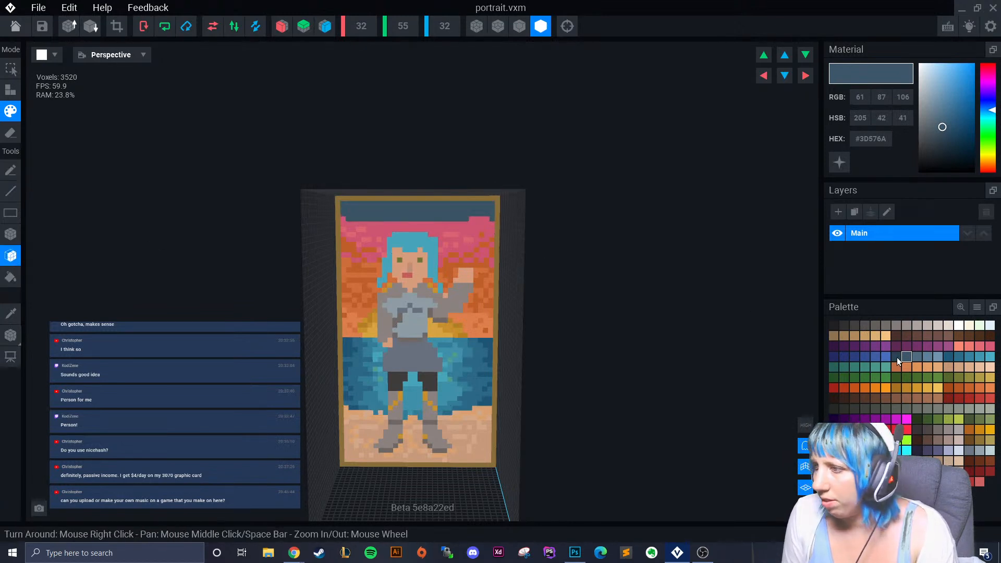
left_click(916, 357)
left_click(489, 238)
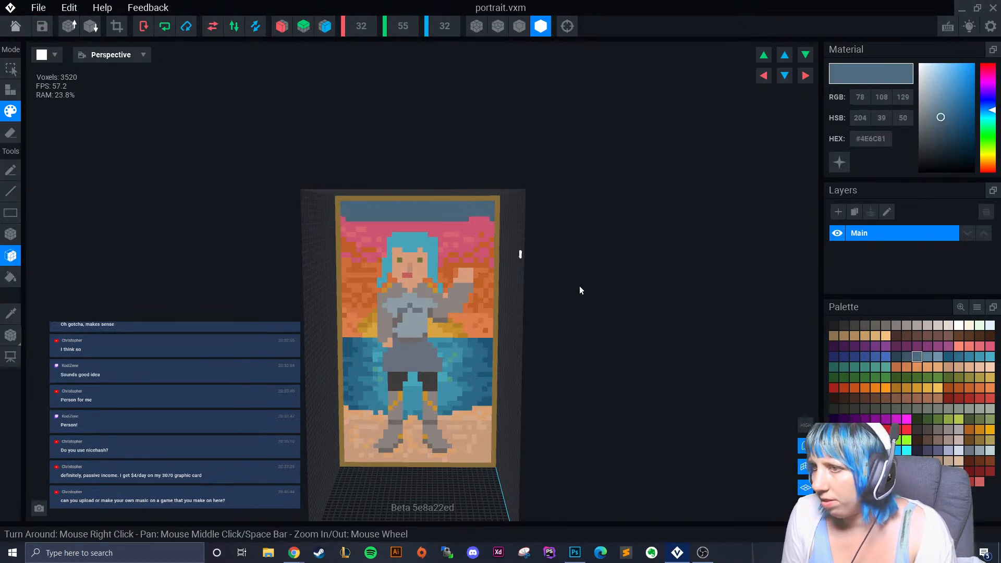
Paint purple #743983 voxels with the Pen along the left end of the border between the blue and pink sky.
scroll(618, 313, "up", 4)
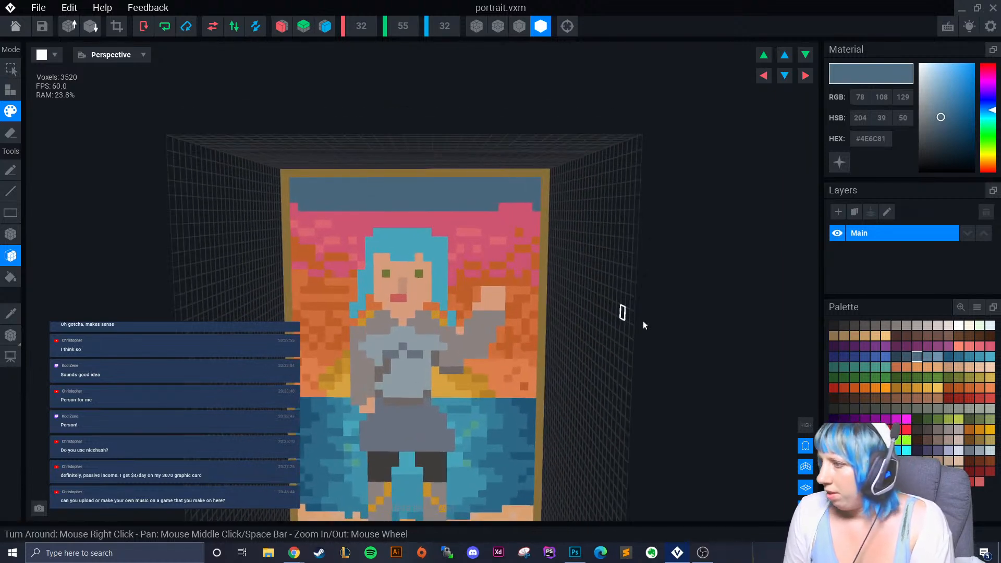
left_click(969, 345)
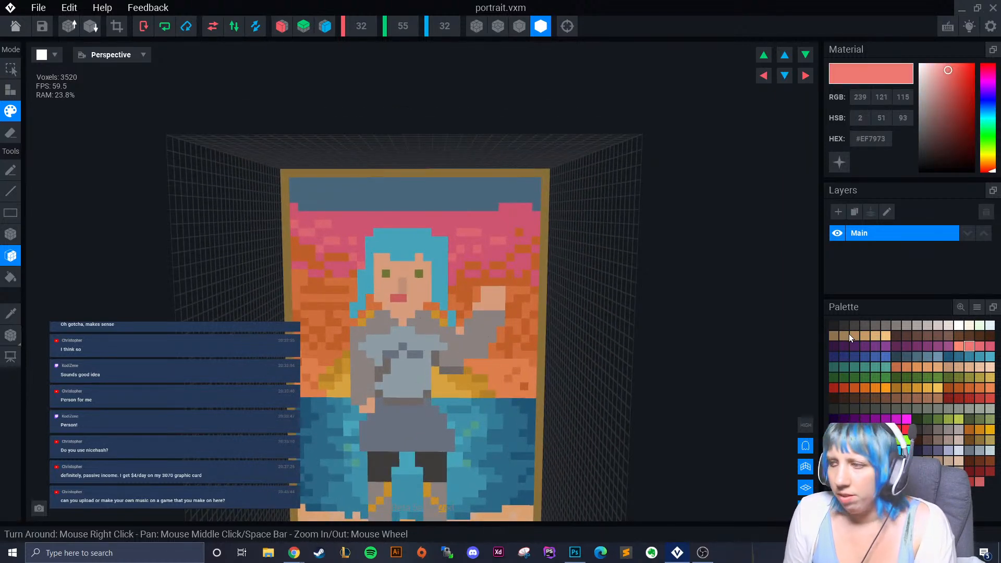
left_click(947, 346)
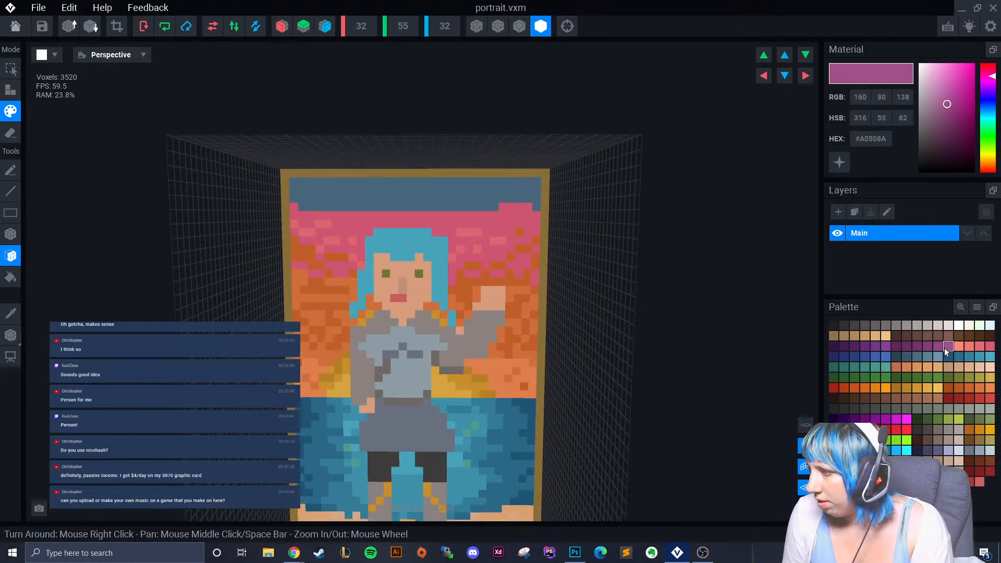
left_click(876, 345)
left_click(10, 234)
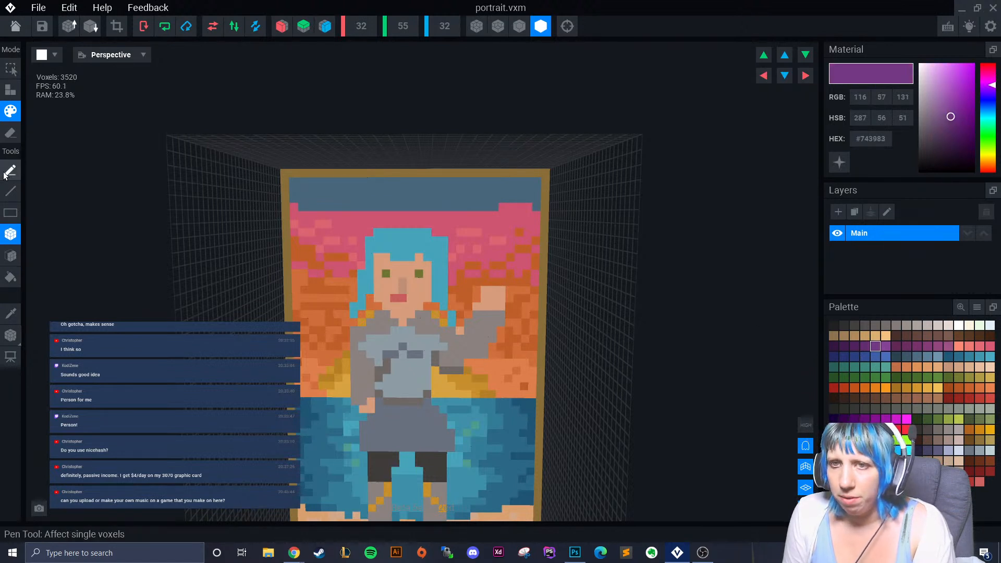
left_click(5, 174)
left_click(292, 207)
left_click(313, 214)
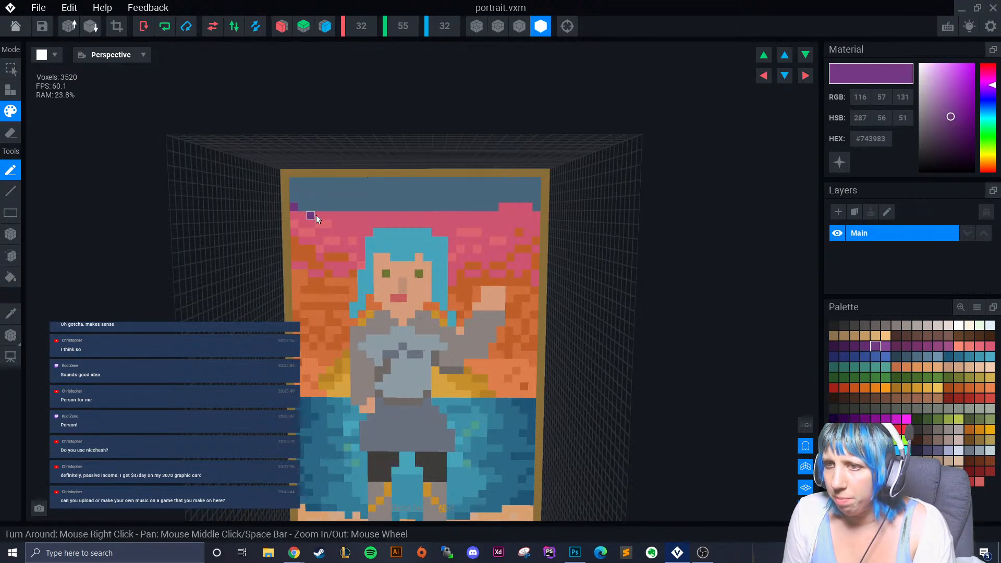
Set up a mauve paint colour, #B360A5, for the sky's transition band.
left_click(888, 347)
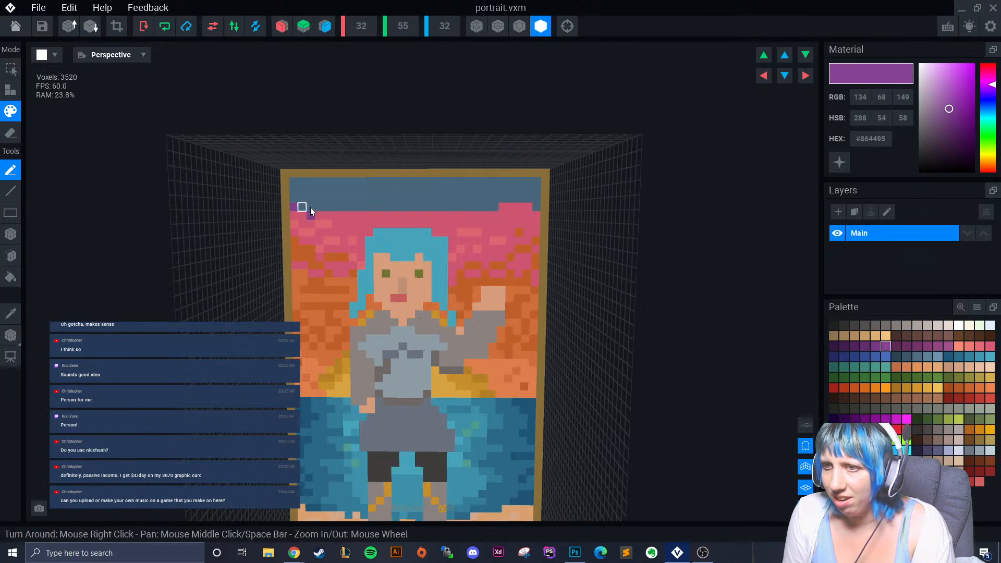
left_click(938, 346)
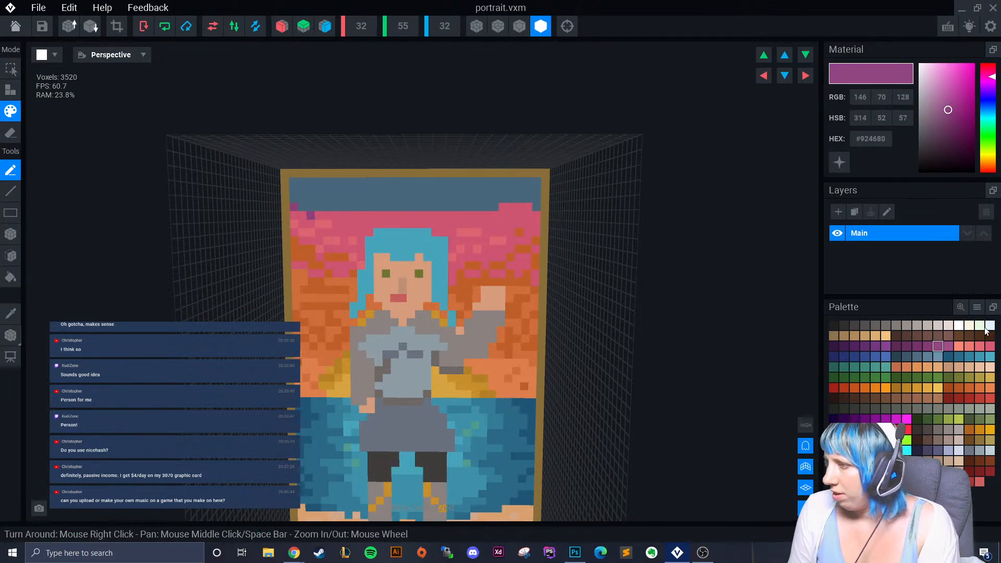
left_click(989, 346)
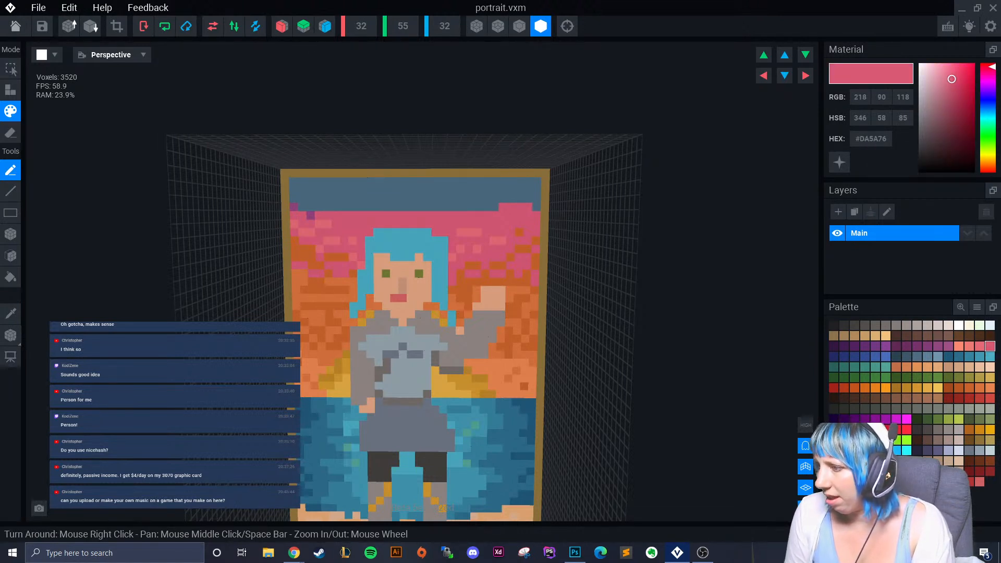
left_click(860, 469)
right_click(866, 145)
left_click(881, 169)
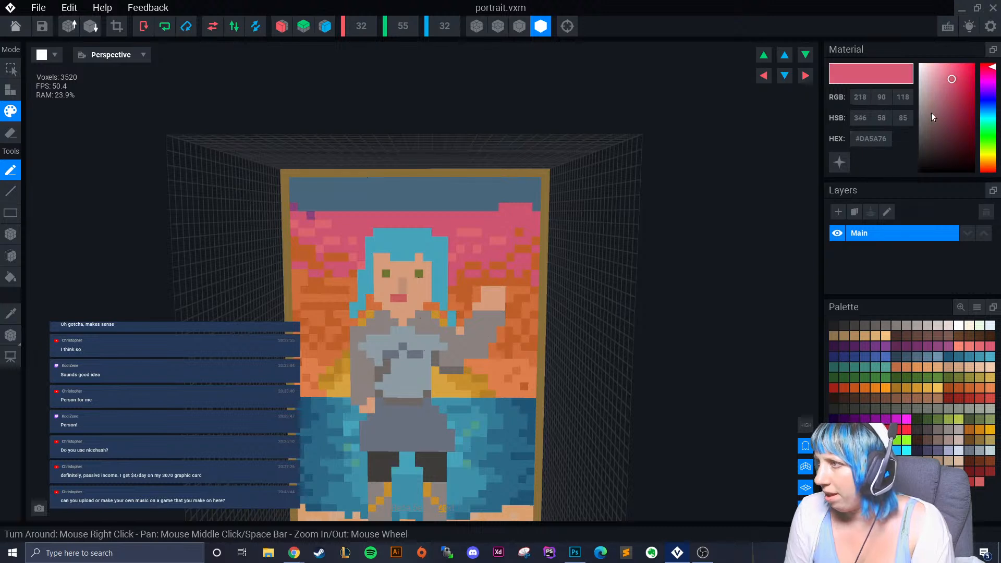
mouse_move(991, 66)
left_mouse_down()
mouse_move(994, 79)
mouse_move(944, 95)
left_mouse_up()
left_click(959, 75)
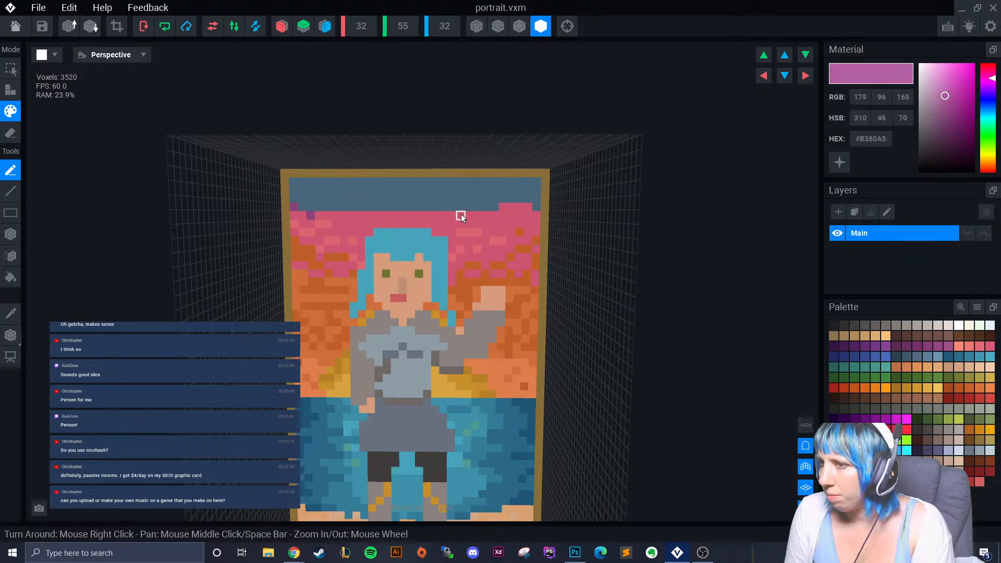
Paint scattered mauve voxels along the ragged border between the blue sky and the pink sunset band.
left_click(494, 207)
left_click(502, 215)
left_click(510, 199)
left_click(477, 216)
left_click_drag(460, 215, 310, 206)
left_click(445, 215)
left_click(318, 215)
left_click(335, 207)
left_click(351, 207)
left_click(388, 217)
left_click(361, 231)
left_click(342, 221)
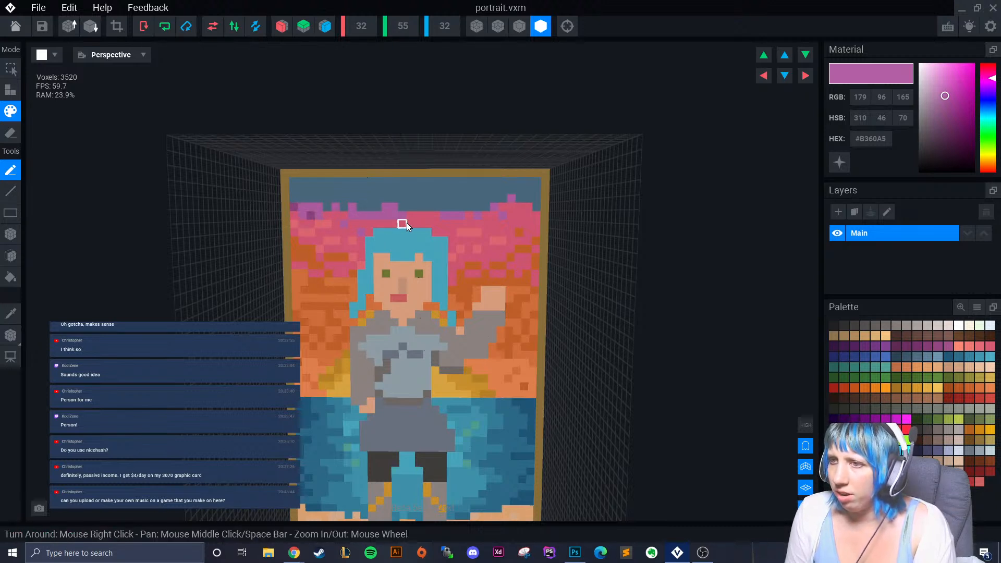
left_click(445, 207)
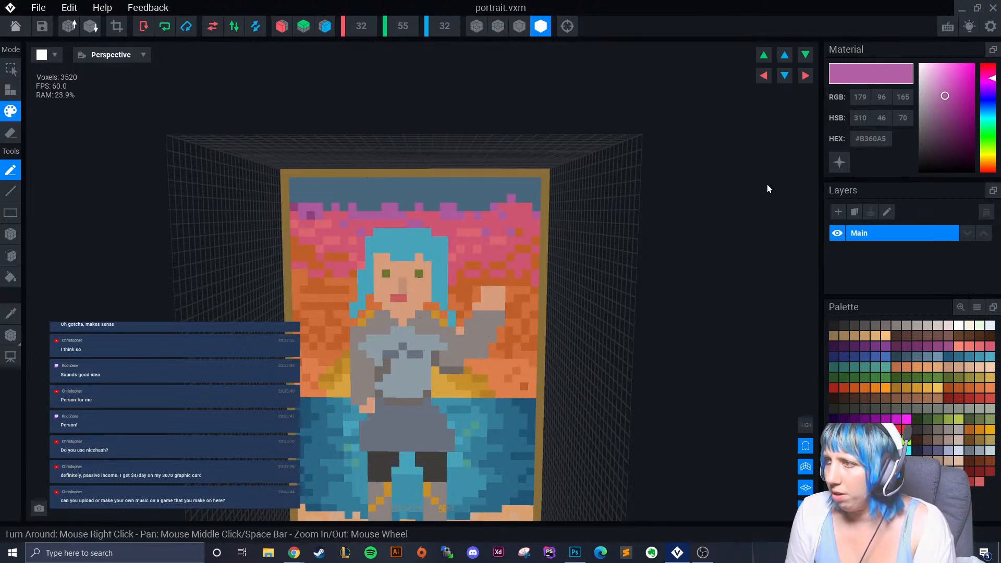
Change the mauve colour of the transition band to a brighter magenta, #D34CBC.
left_click_drag(939, 99, 955, 82)
scroll(468, 340, "down", 5)
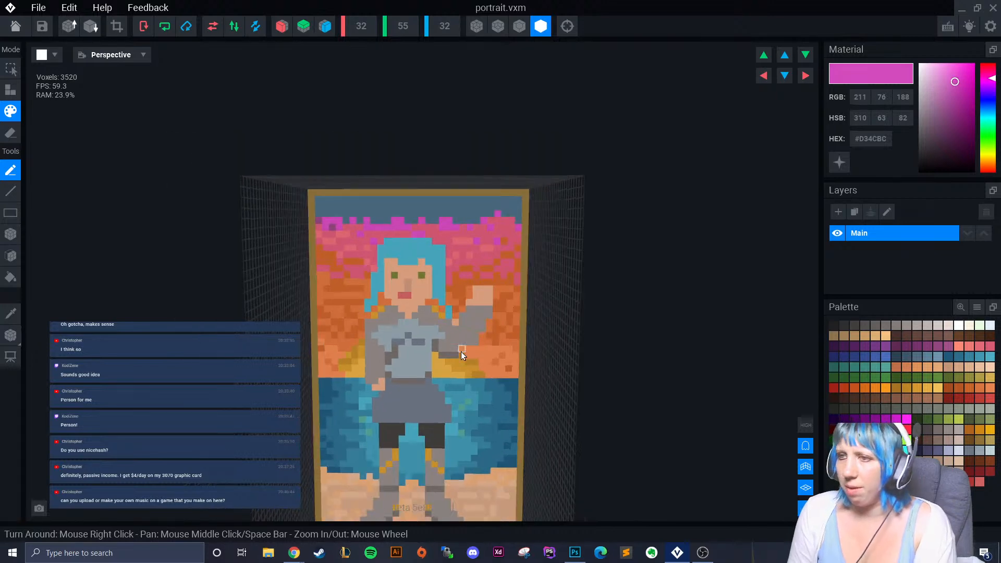
scroll(477, 391, "up", 3)
scroll(468, 368, "up", 4)
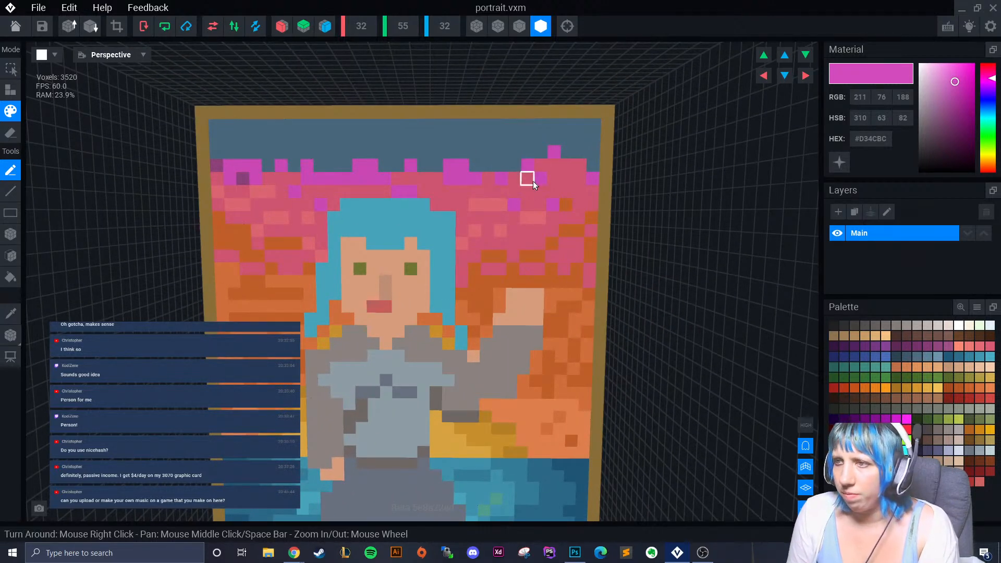
Dot individual purple #864495 voxels through the magenta band and the upper edge of the pink sky.
left_click(885, 346)
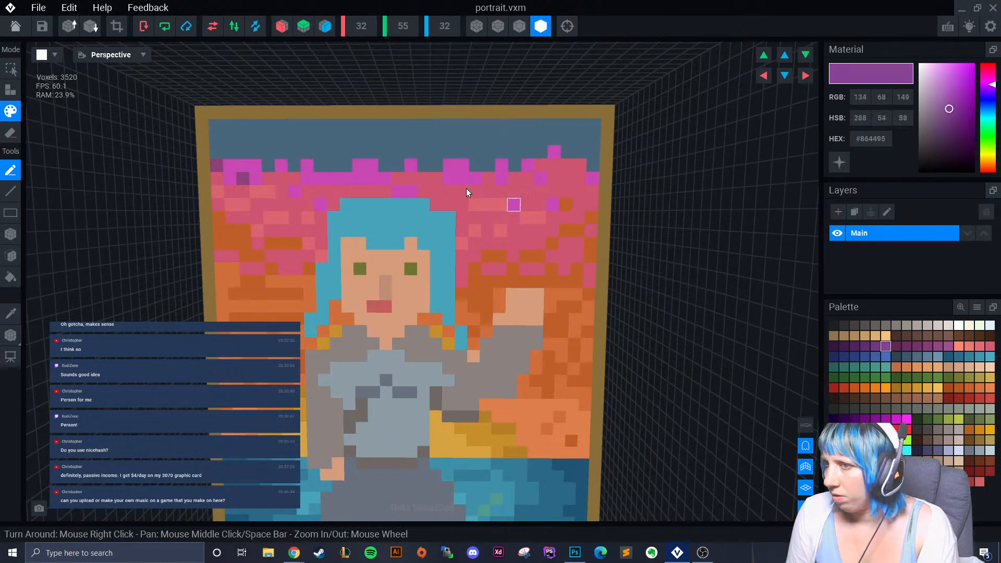
left_click(243, 166)
left_click_drag(384, 191, 372, 191)
left_click(397, 183)
left_click(461, 203)
left_click(475, 192)
left_click(553, 166)
left_click(578, 179)
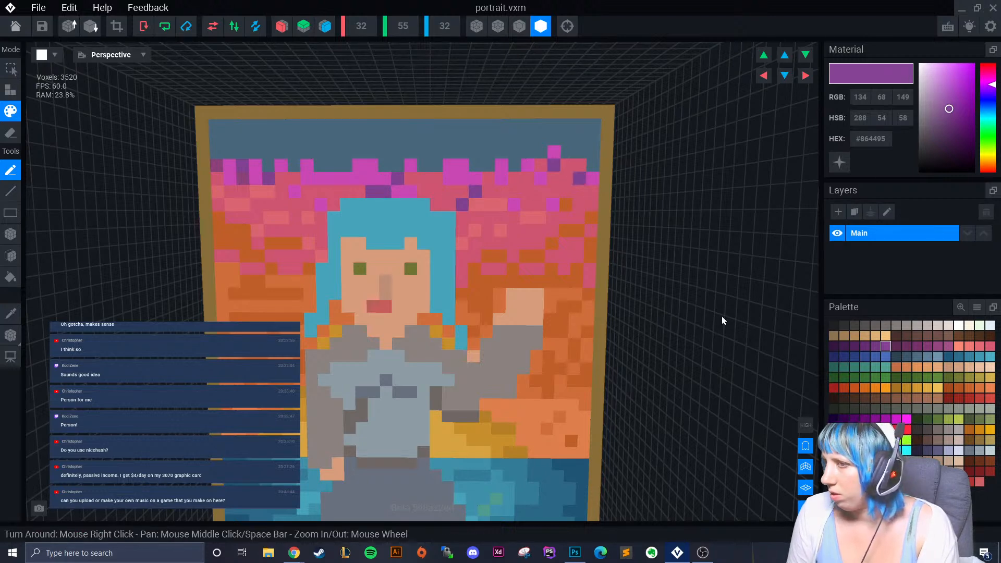
Scatter darker blue #3D576A voxels over the left and right parts of the blue sky.
scroll(512, 355, "down", 5)
scroll(433, 376, "down", 3)
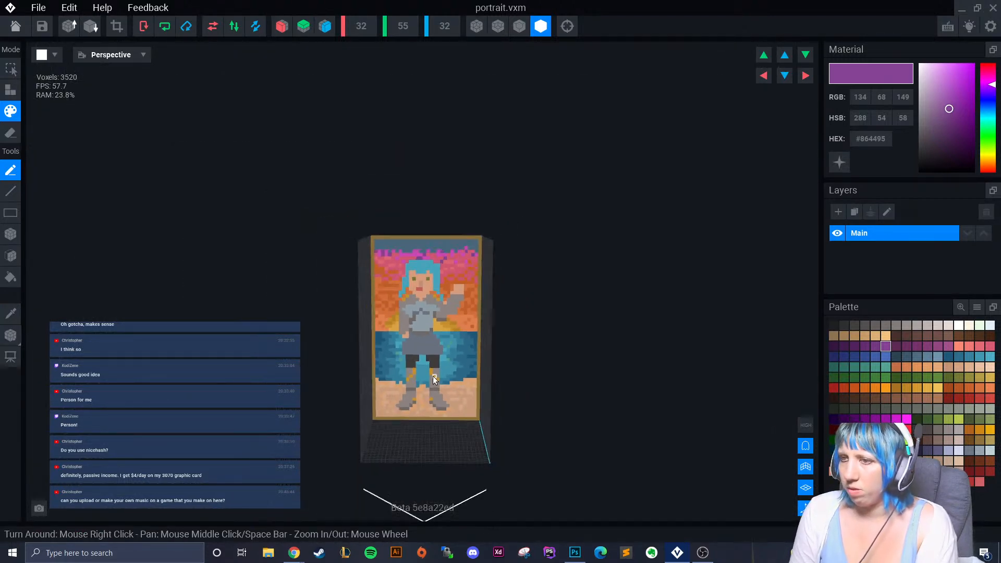
scroll(475, 361, "up", 5)
left_click(15, 315)
left_click(459, 215)
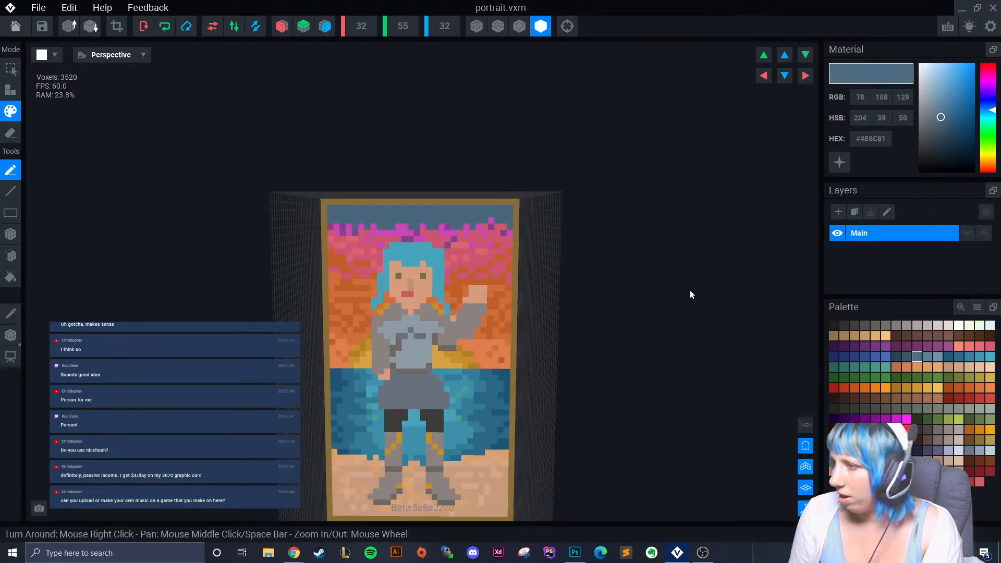
left_click(906, 356)
left_click(336, 215)
left_click(342, 210)
left_click(349, 219)
left_click(367, 220)
left_click(379, 213)
left_click(498, 208)
left_click(479, 214)
Add more dark blue voxels in the magenta band around the head and in the middle of the blue sky.
left_click_drag(460, 226, 453, 233)
left_click(429, 233)
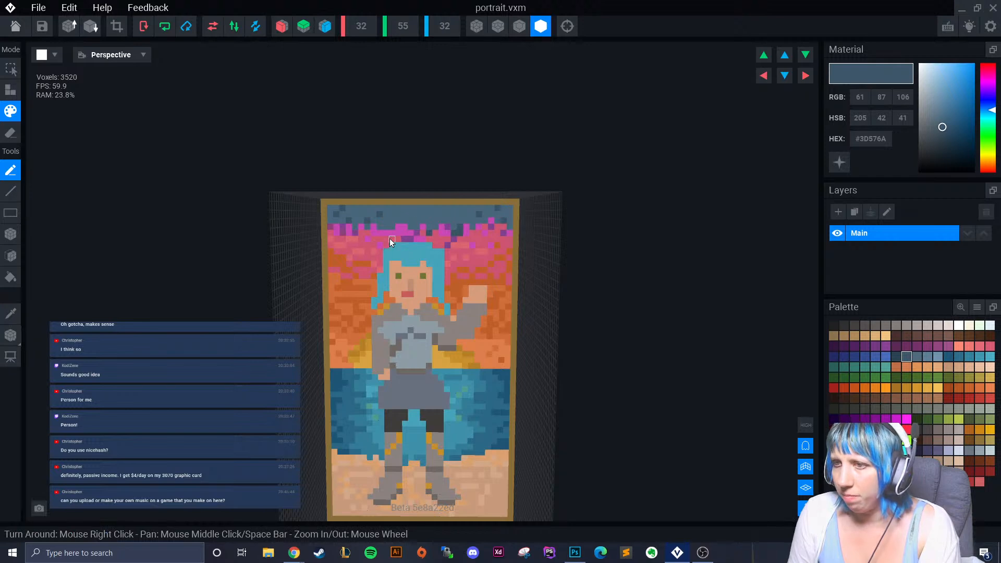
left_click(404, 226)
left_click(448, 220)
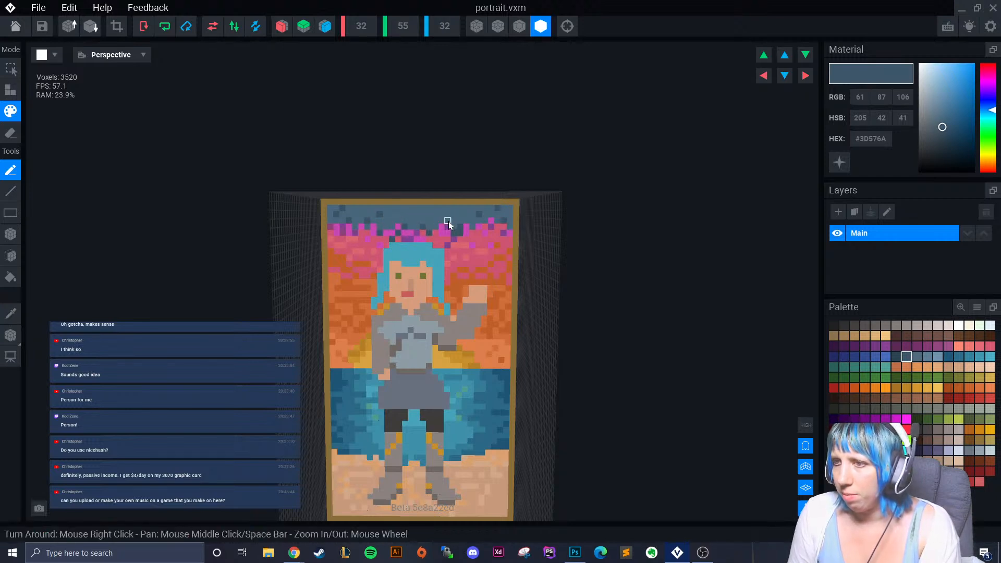
left_click(428, 213)
left_click_drag(403, 214, 404, 208)
left_click(443, 207)
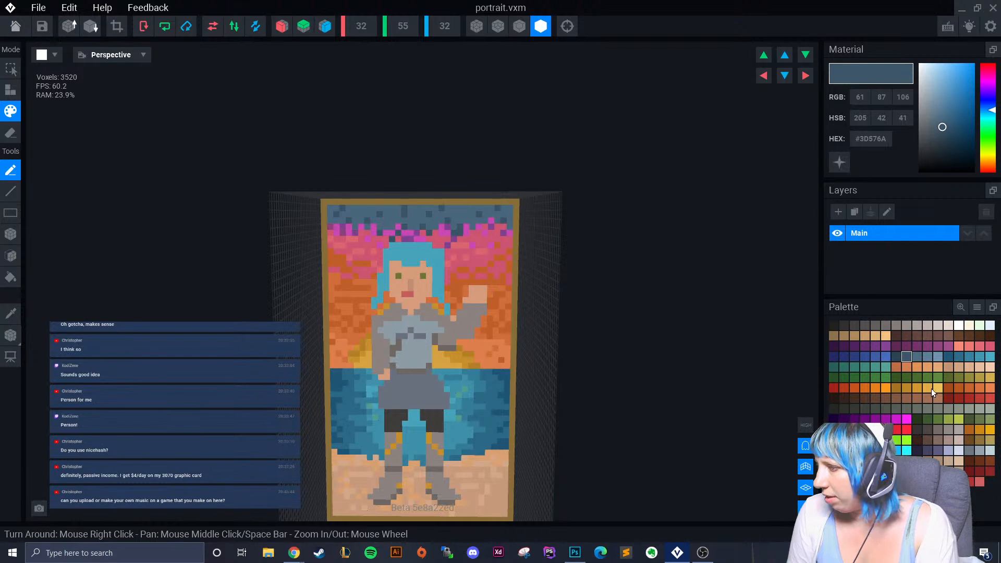
Make the golden brown #A87221 material emissive and place four single-voxel glowing stars in the sky.
left_click(896, 388)
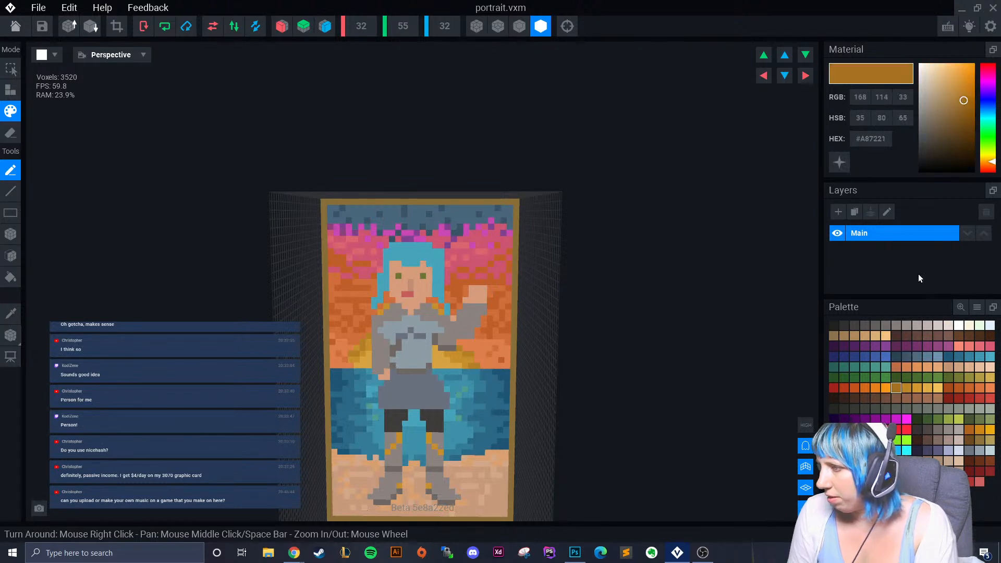
left_click(839, 162)
left_click(472, 207)
left_click(361, 208)
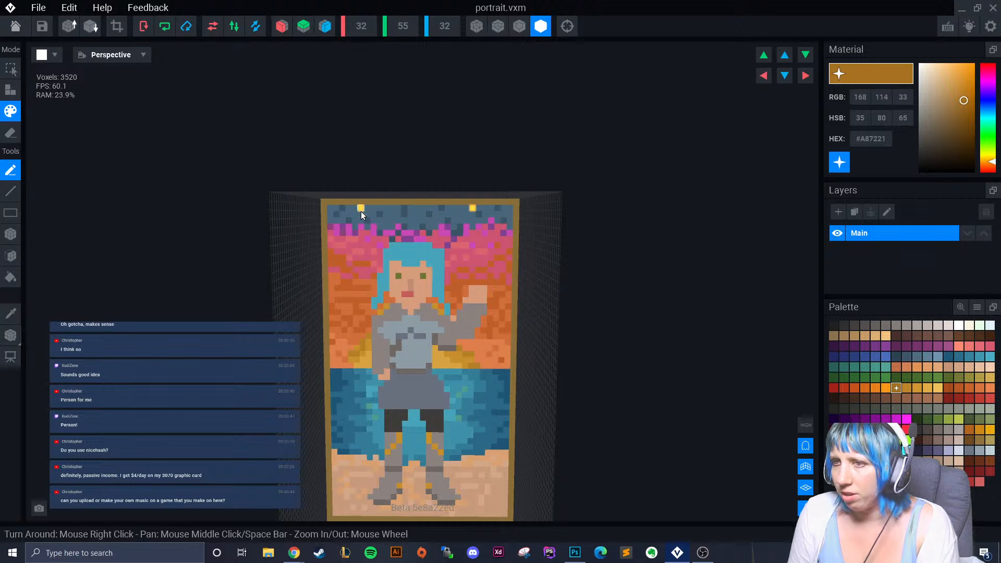
left_click(471, 226)
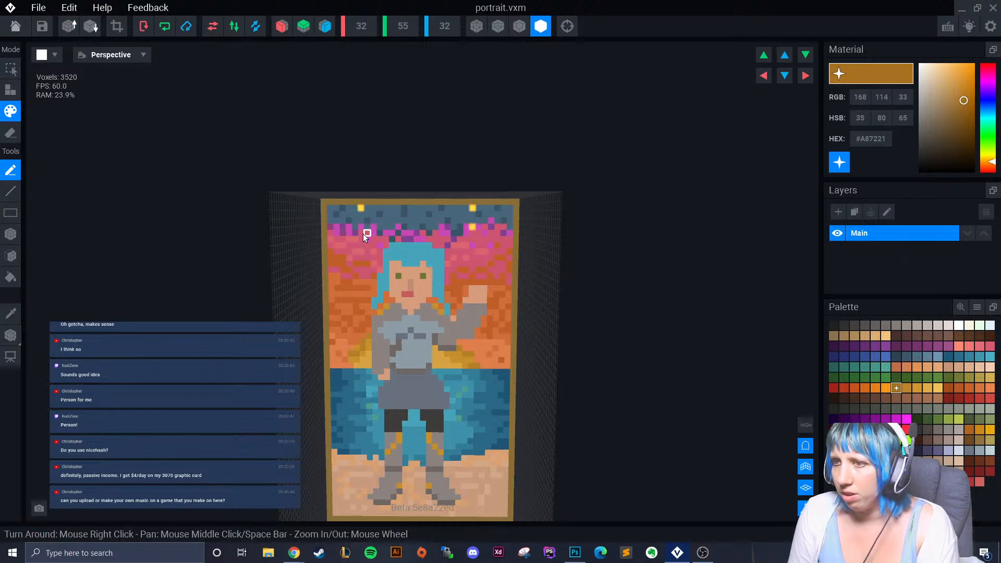
left_click(334, 224)
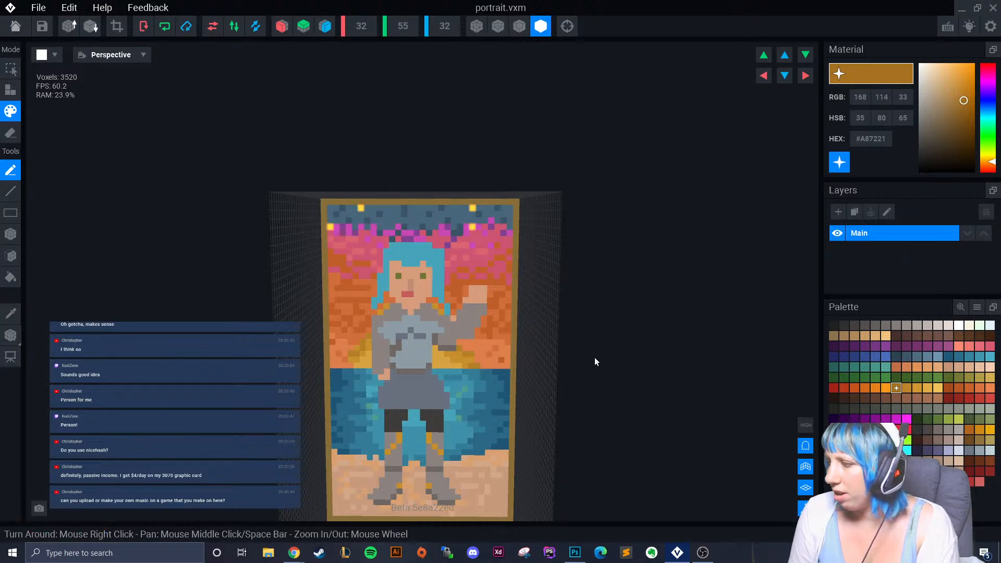
Paint two light grey #BEB4AF clouds in the sky, one on each side of the character's head.
left_click(927, 325)
scroll(461, 332, "up", 4)
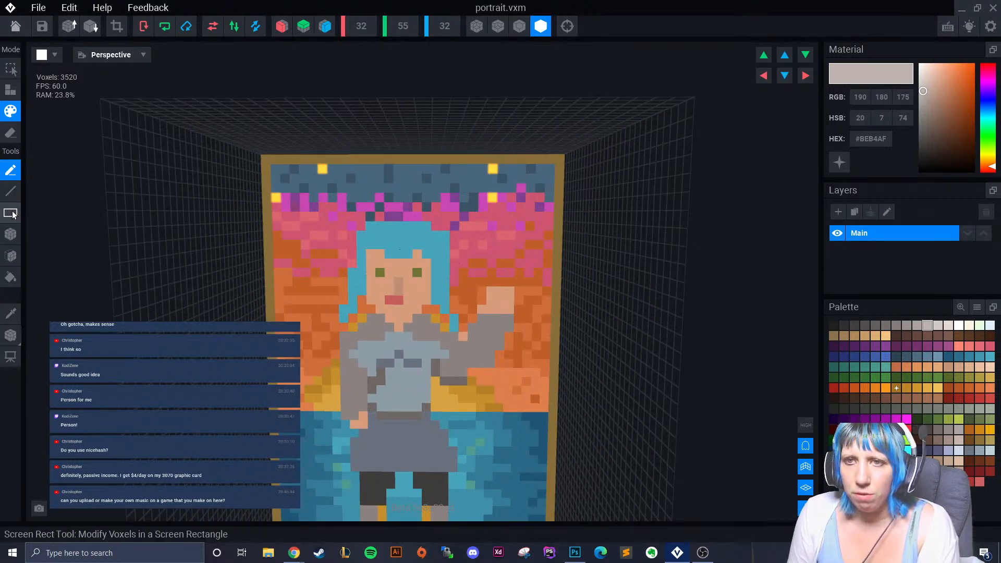
left_click_drag(483, 231, 522, 207)
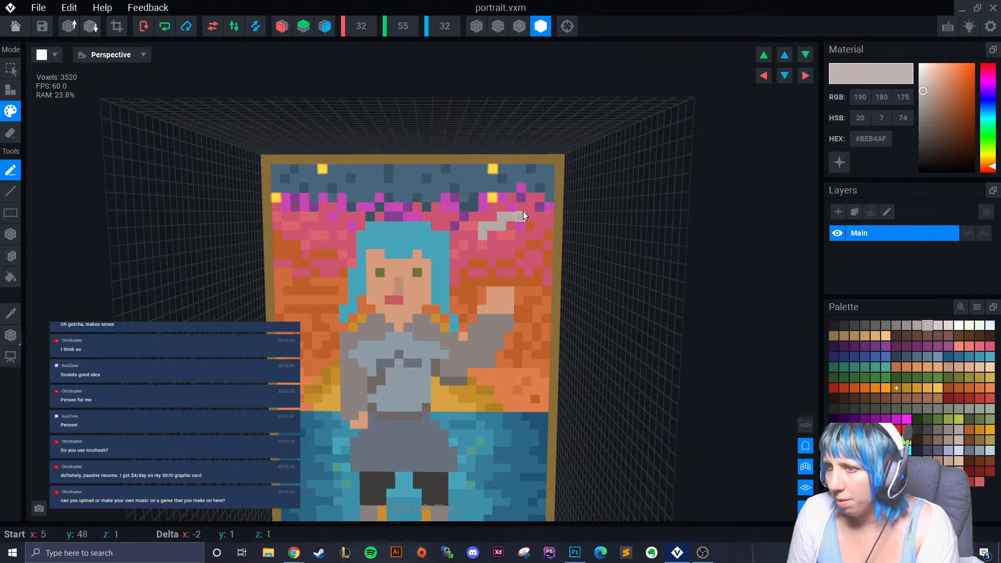
mouse_move(488, 242)
left_mouse_down()
mouse_move(532, 238)
mouse_move(541, 220)
mouse_move(499, 239)
left_mouse_up()
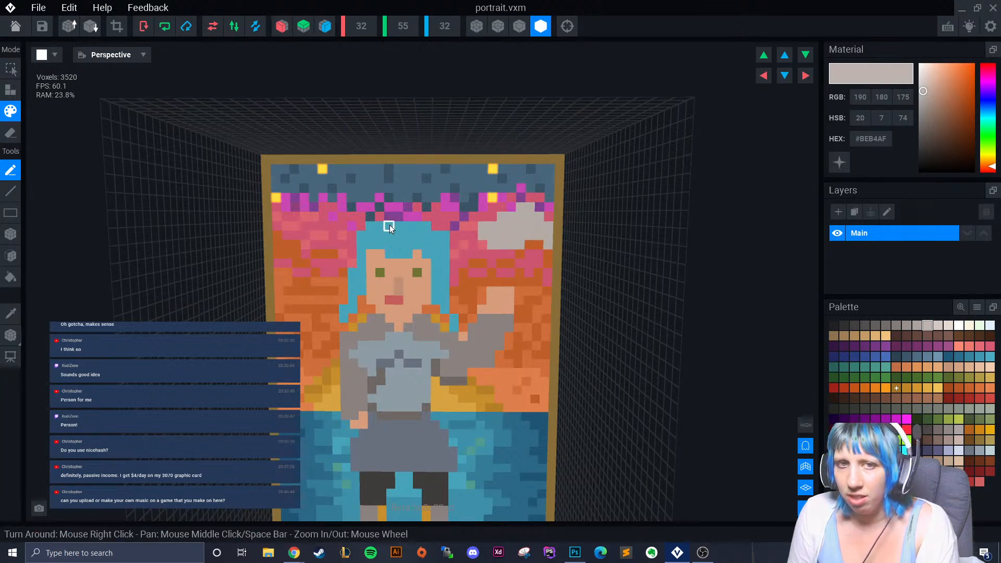
mouse_move(305, 214)
left_mouse_down()
mouse_move(345, 193)
mouse_move(366, 200)
mouse_move(319, 217)
mouse_move(326, 202)
mouse_move(340, 214)
mouse_move(310, 224)
mouse_move(359, 211)
mouse_move(304, 227)
left_mouse_up()
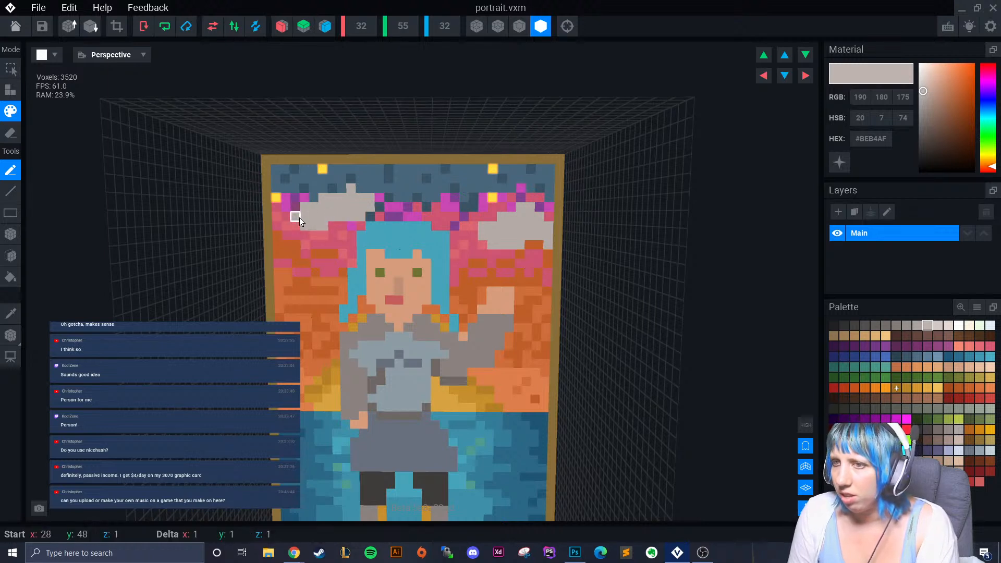
left_click_drag(332, 190, 343, 189)
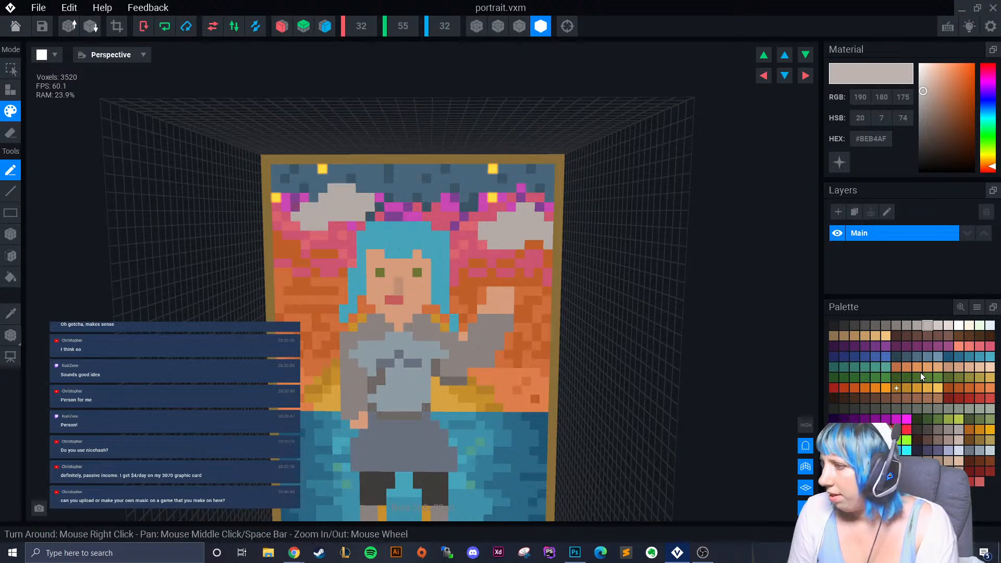
Highlight the lower and left edges of both clouds with the lighter grey #D4C8C3.
left_click(938, 325)
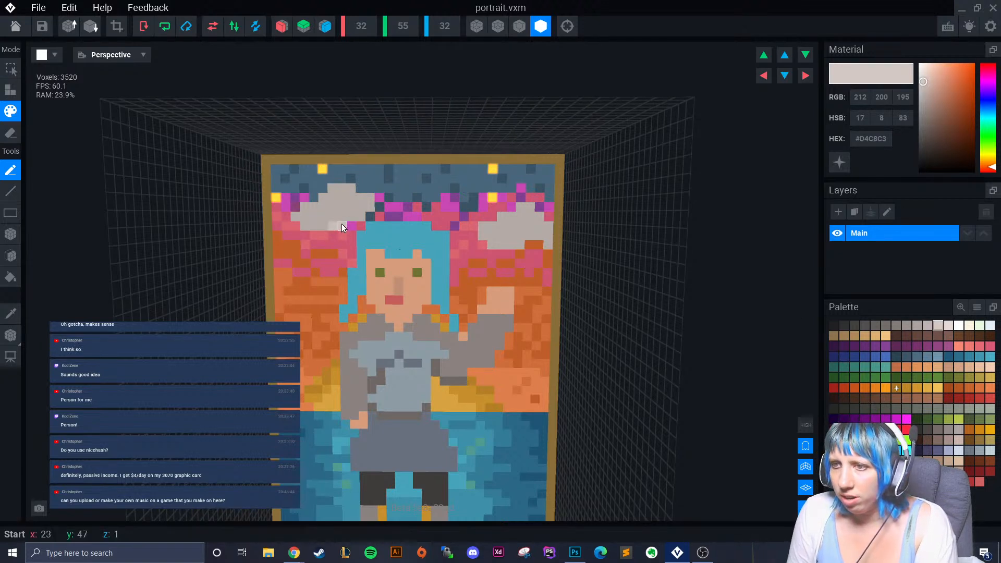
mouse_move(301, 233)
left_mouse_down()
mouse_move(295, 215)
mouse_move(314, 198)
left_mouse_up()
left_click_drag(492, 246, 520, 245)
left_click(532, 243)
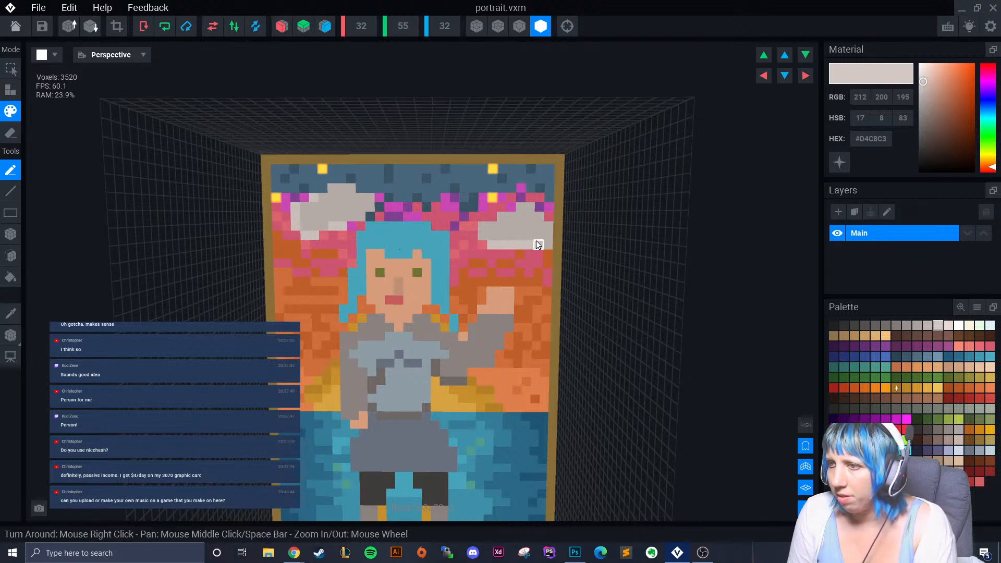
left_click(481, 230)
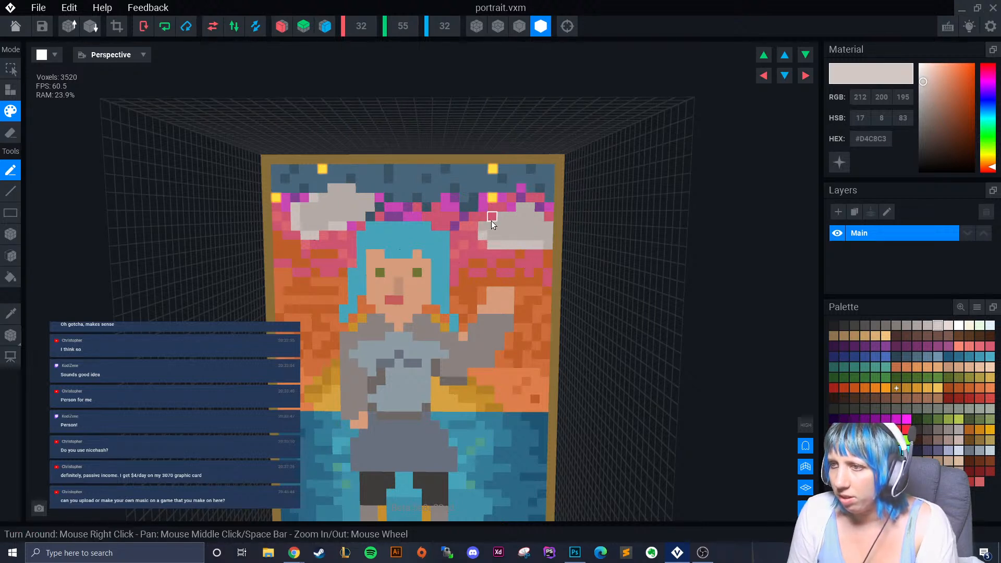
Crop the model's volume to fit the portrait's voxels.
scroll(531, 296, "down", 3)
scroll(532, 296, "down", 8)
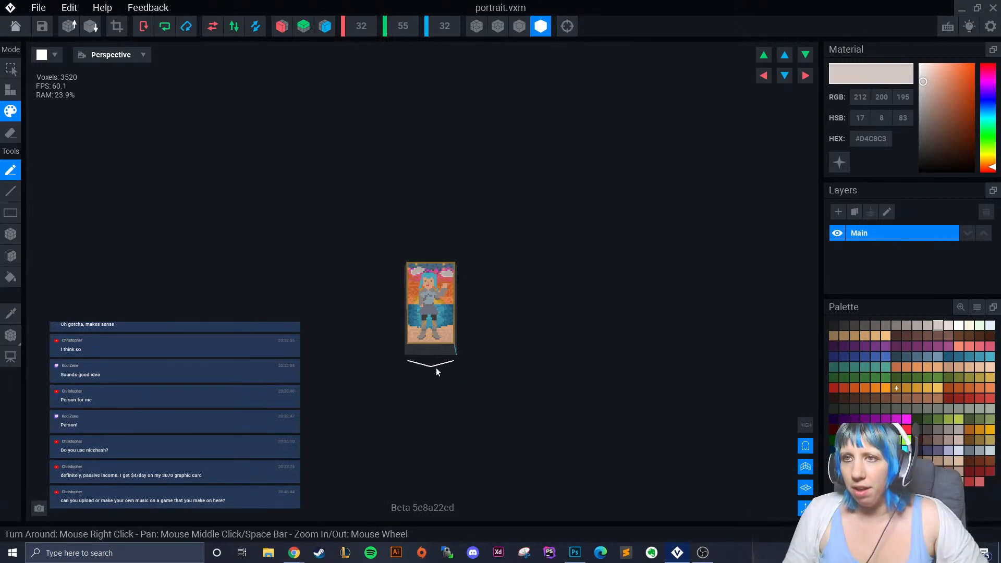
left_click(118, 27)
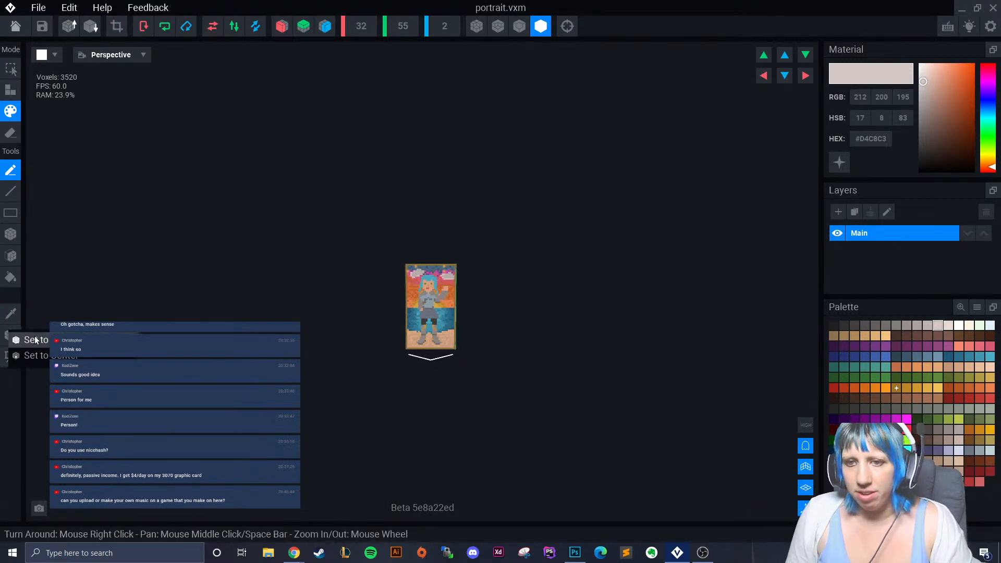
Shade the lower edge of the character's fringe with the darker hair blue #4198B2.
right_click_drag(402, 281, 423, 370)
scroll(434, 374, "up", 2)
scroll(424, 389, "down", 3)
scroll(437, 389, "up", 5)
scroll(438, 380, "up", 5)
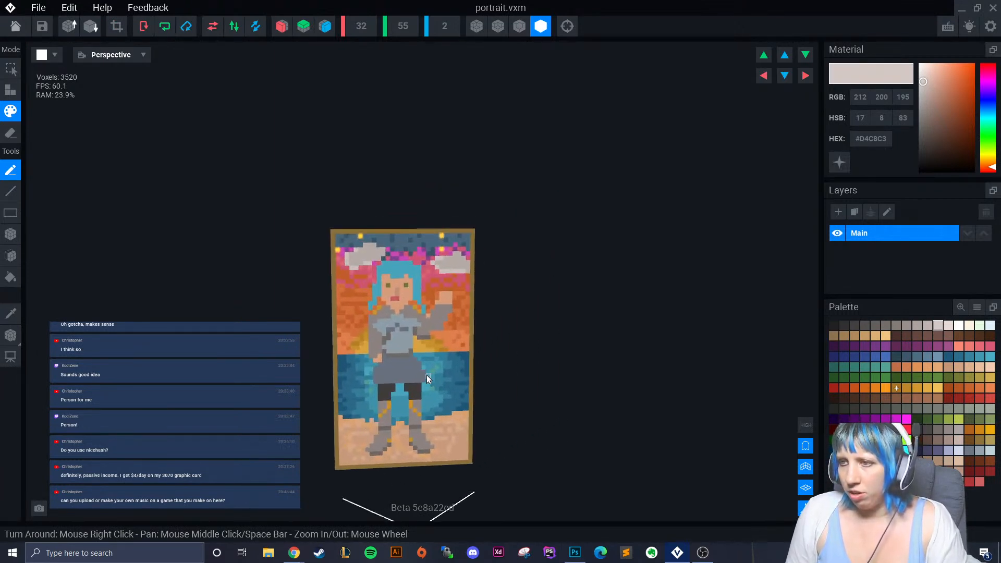
key("i")
left_click(383, 195)
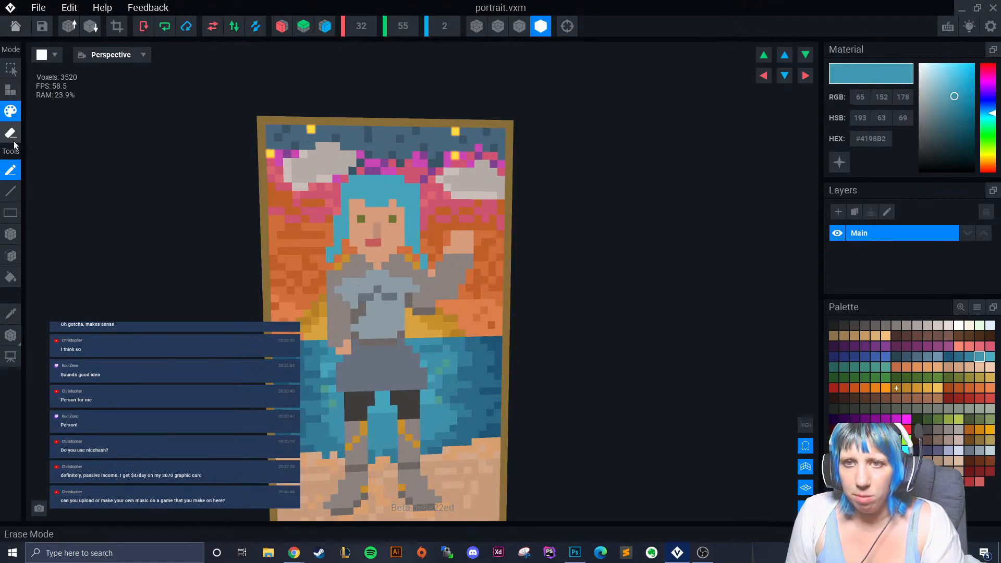
left_click_drag(371, 197, 383, 199)
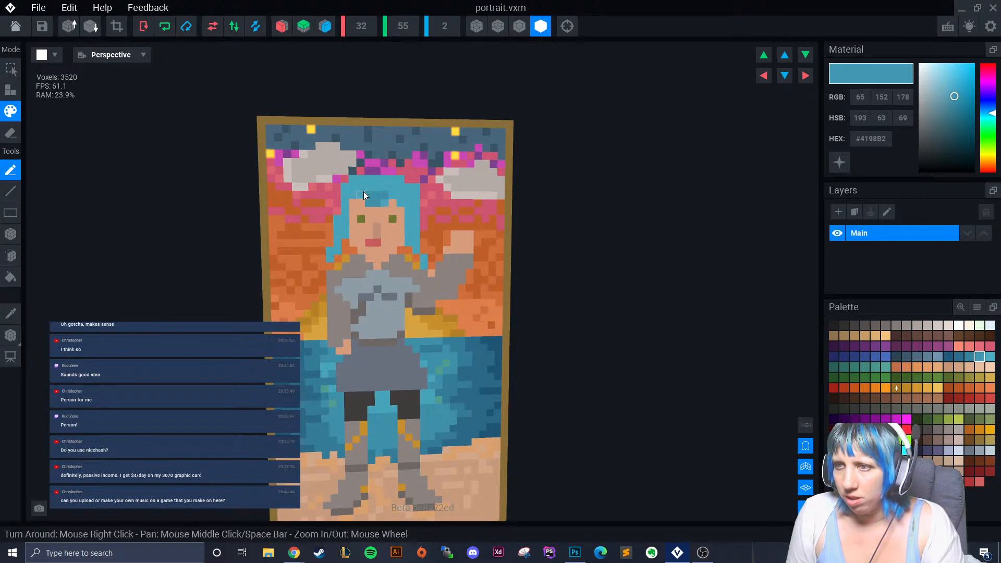
left_click(361, 193)
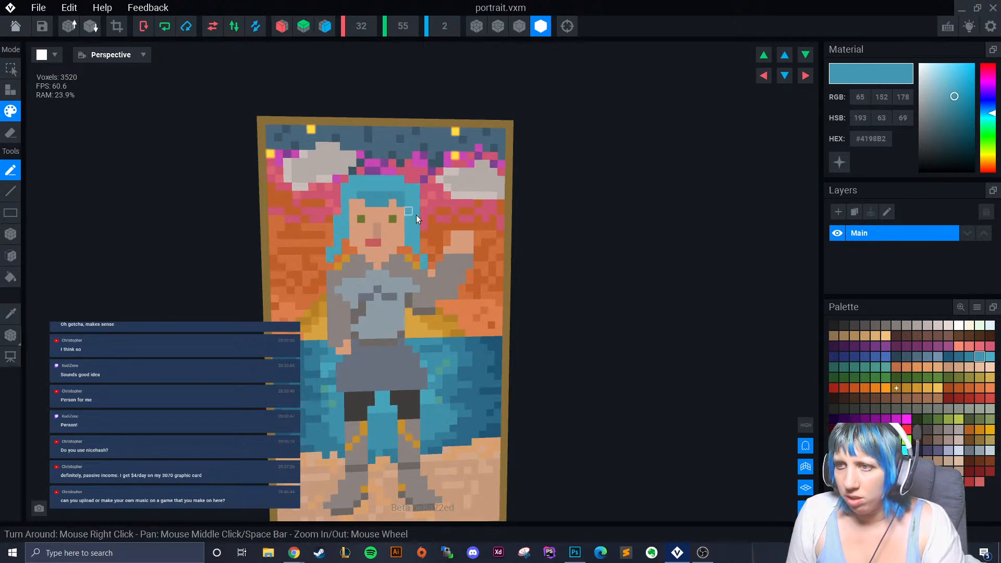
scroll(403, 415, "down", 6)
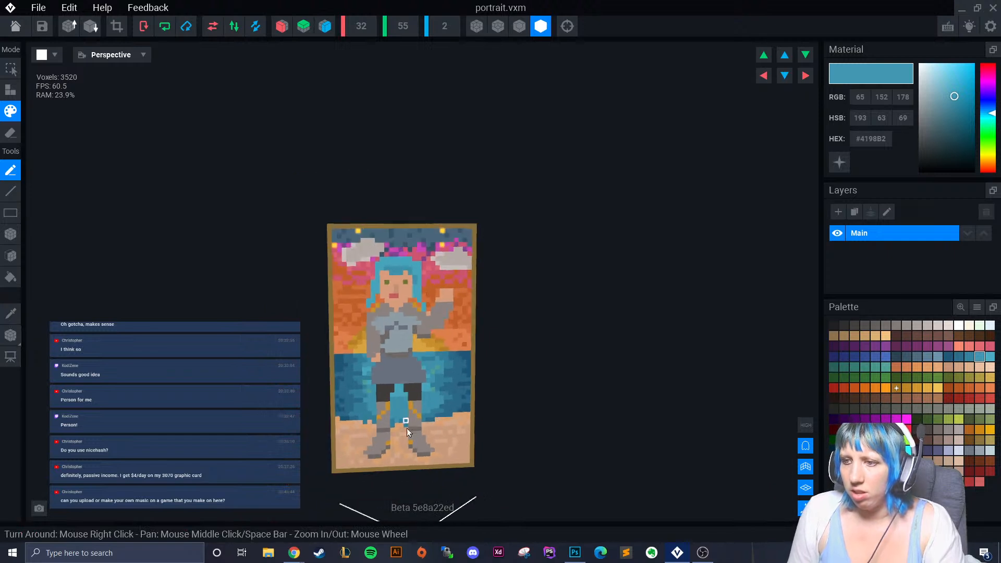
Examine the finished portrait from the front and from the side, at close and distant zoom.
scroll(416, 435, "up", 1)
scroll(407, 460, "down", 3)
right_click_drag(400, 462, 476, 465)
scroll(384, 459, "up", 3)
left_click(13, 335)
left_click_drag(489, 450, 491, 447)
right_click_drag(553, 433, 459, 430)
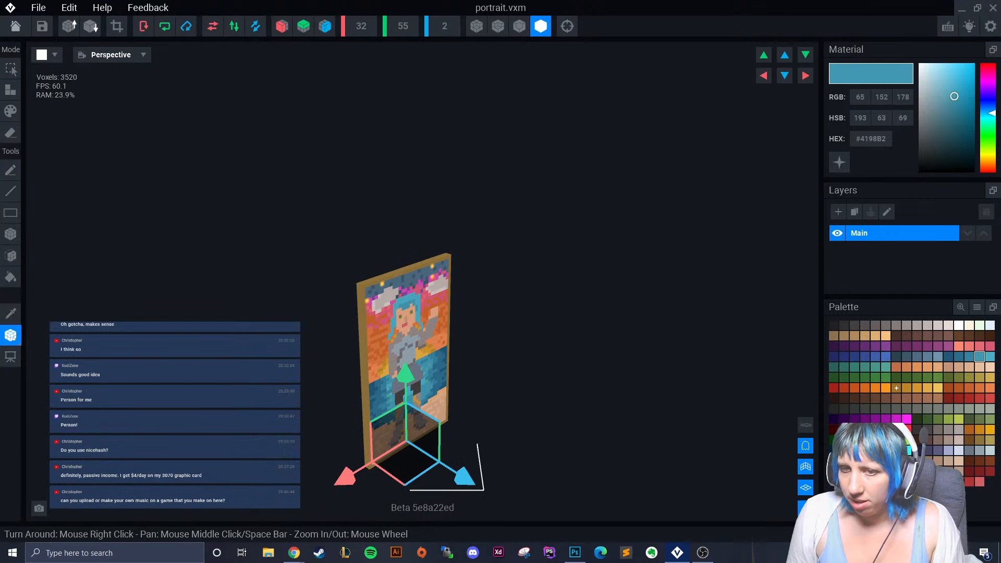
left_click(12, 336)
right_click_drag(402, 407, 317, 409)
scroll(317, 408, "down", 3)
scroll(514, 450, "up", 4)
middle_click_drag(514, 450, 477, 397)
scroll(502, 441, "down", 3)
scroll(503, 444, "down", 4)
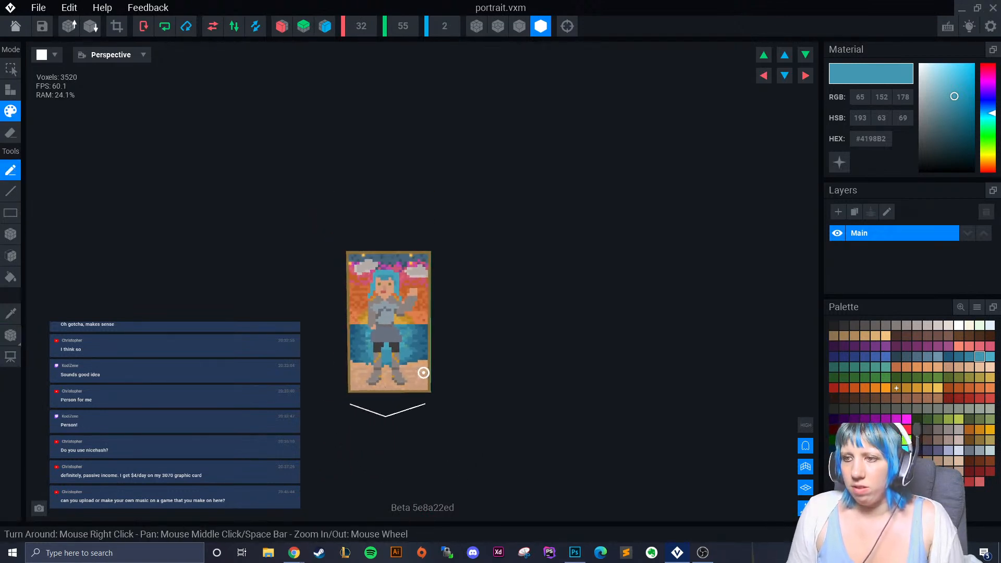
scroll(508, 442, "up", 2)
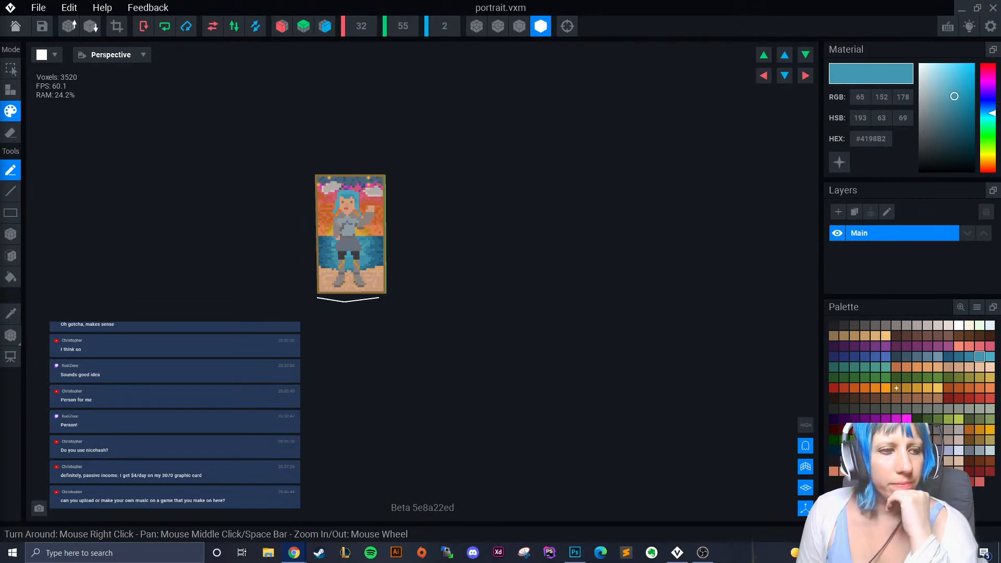
mouse_move(277, 283)
right_mouse_down()
mouse_move(412, 284)
mouse_move(292, 274)
right_mouse_up()
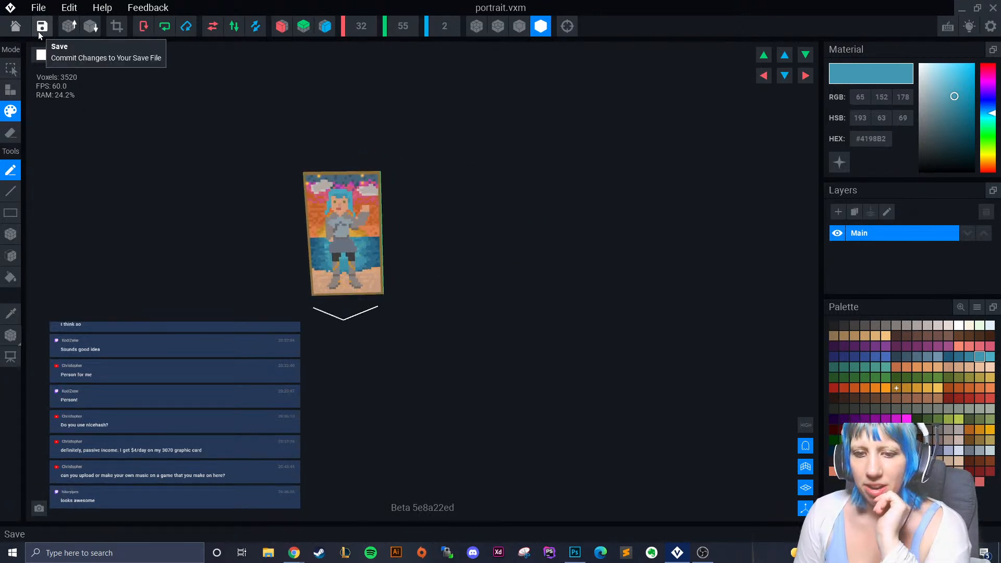
Close the portrait to return to the home screen, and switch to the Sticky Notes app.
left_click(17, 27)
left_click(398, 197)
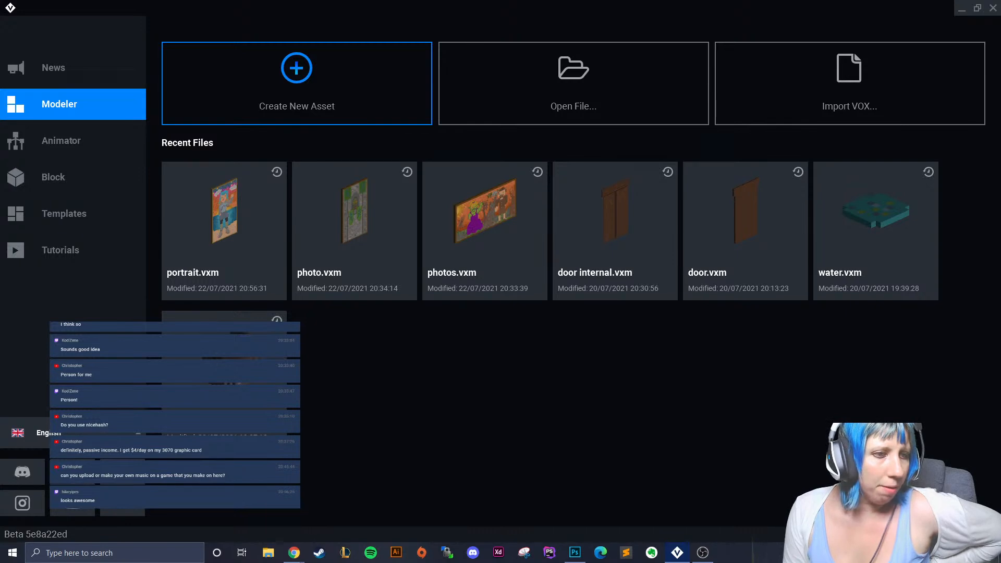
left_click(104, 552)
type("stic")
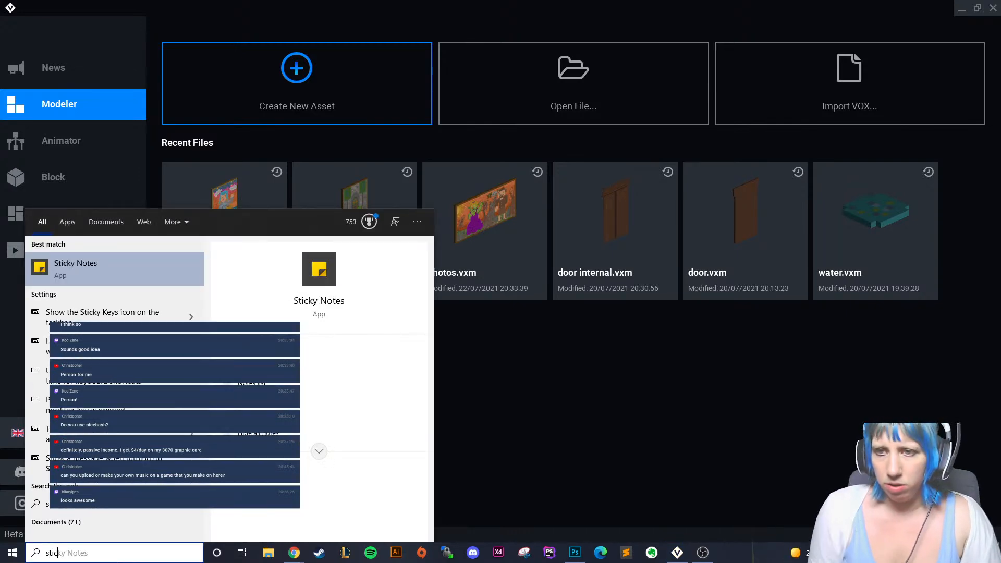
left_click(150, 270)
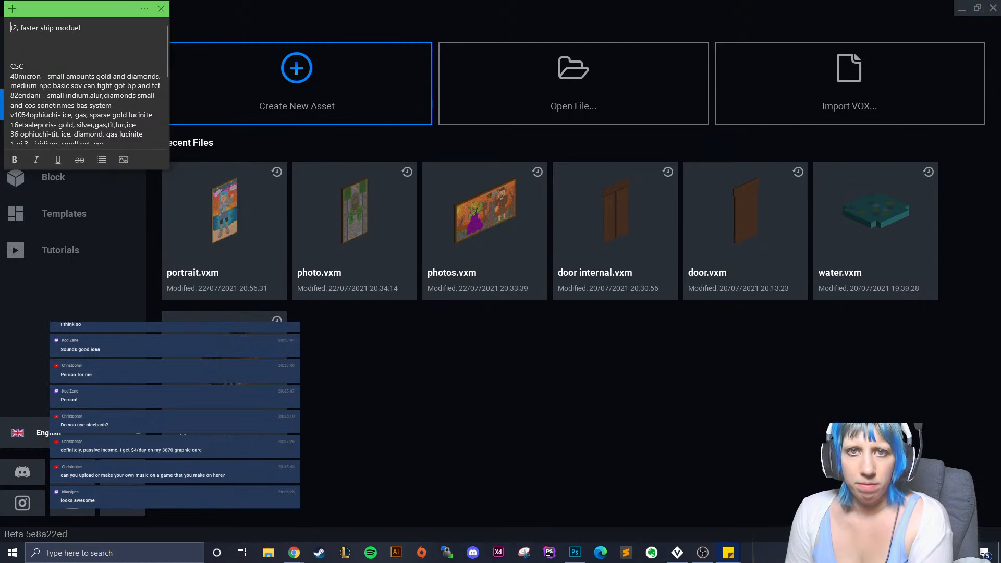
Bring the asset to-do note into view, delete its "photos *" line, and return to VoxEdit.
left_click_drag(80, 12, 1, 165)
left_click_drag(73, 20, 0, 99)
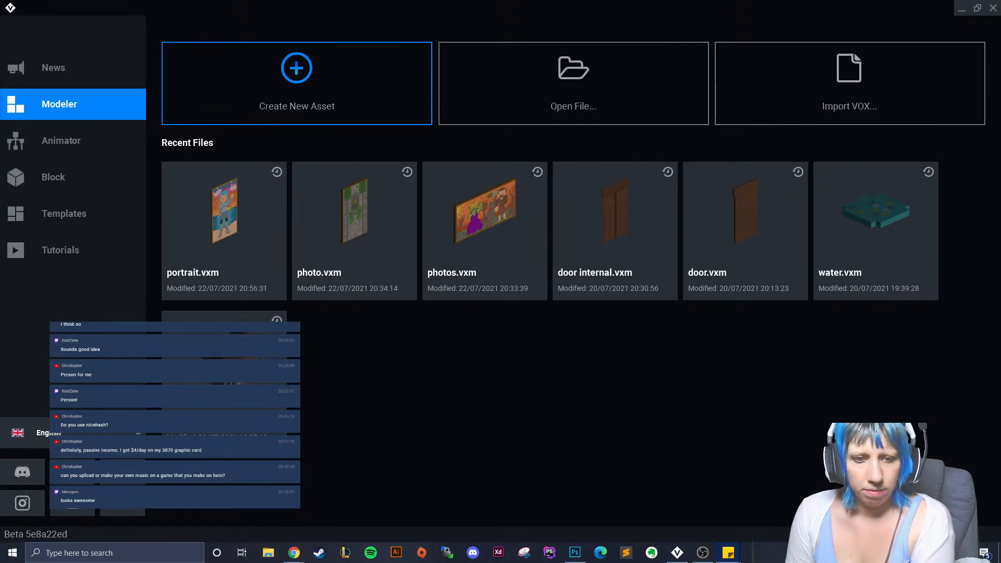
left_click_drag(1, 198, 264, 102)
triple_click(204, 138)
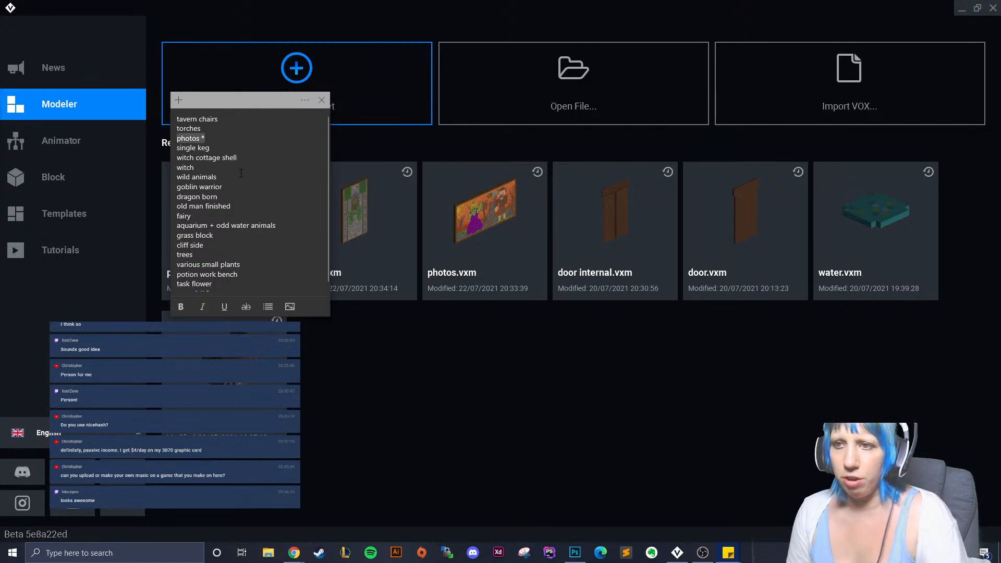
key("BackSpace")
key("BackSpace")
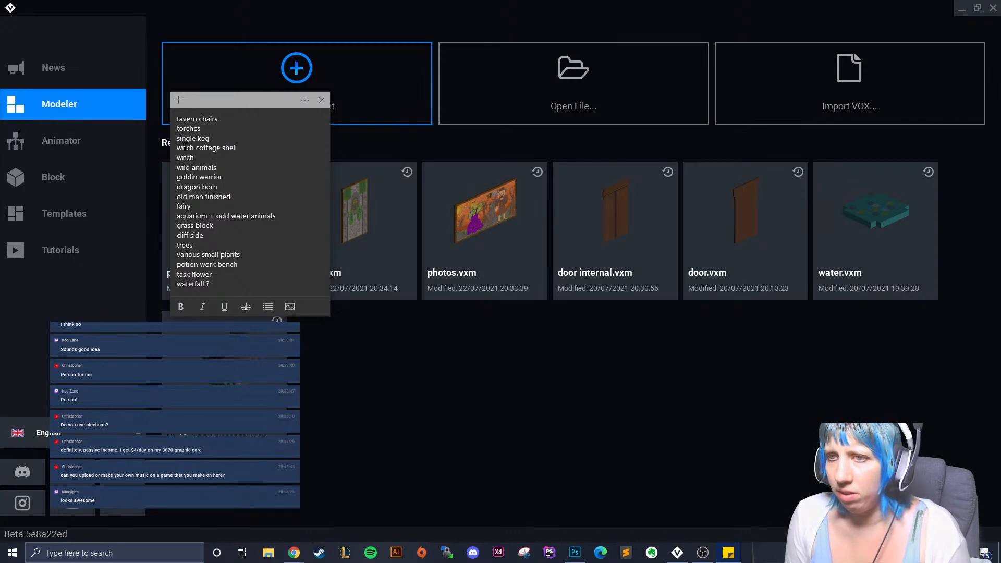
left_click(197, 37)
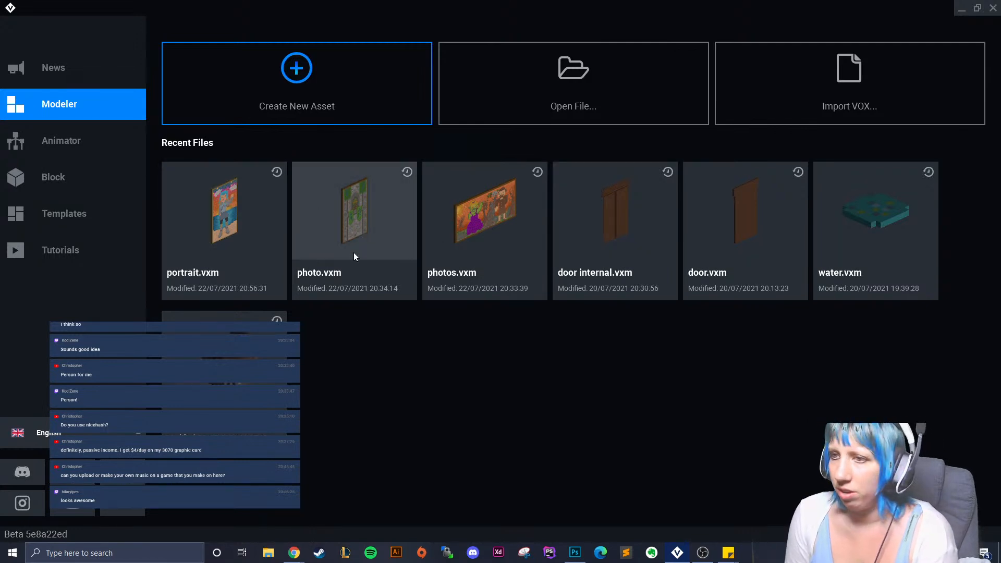
Look through the Sandbox project's random bits, tavern shell and tavern interior folders for the torches model.
left_click(535, 92)
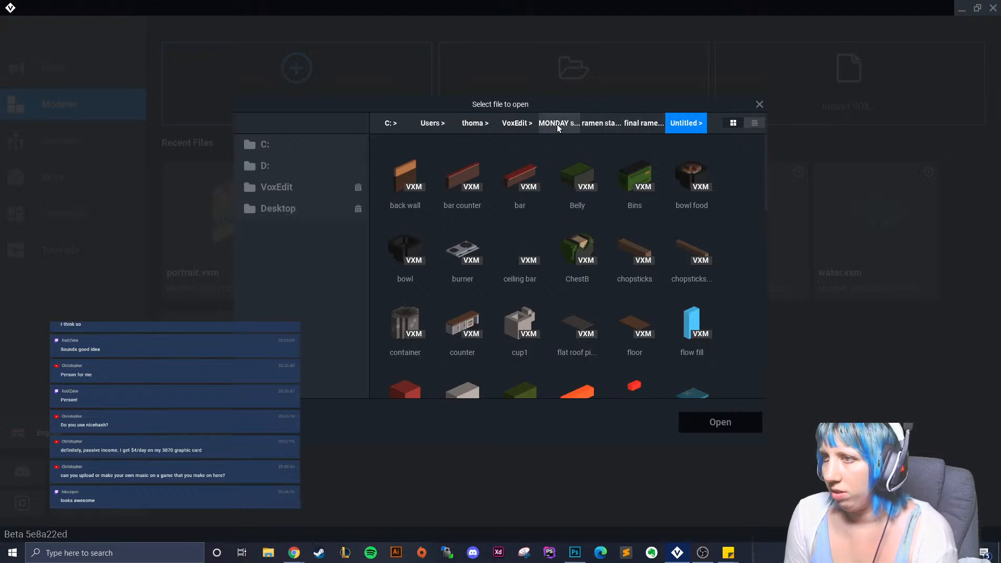
left_click(524, 123)
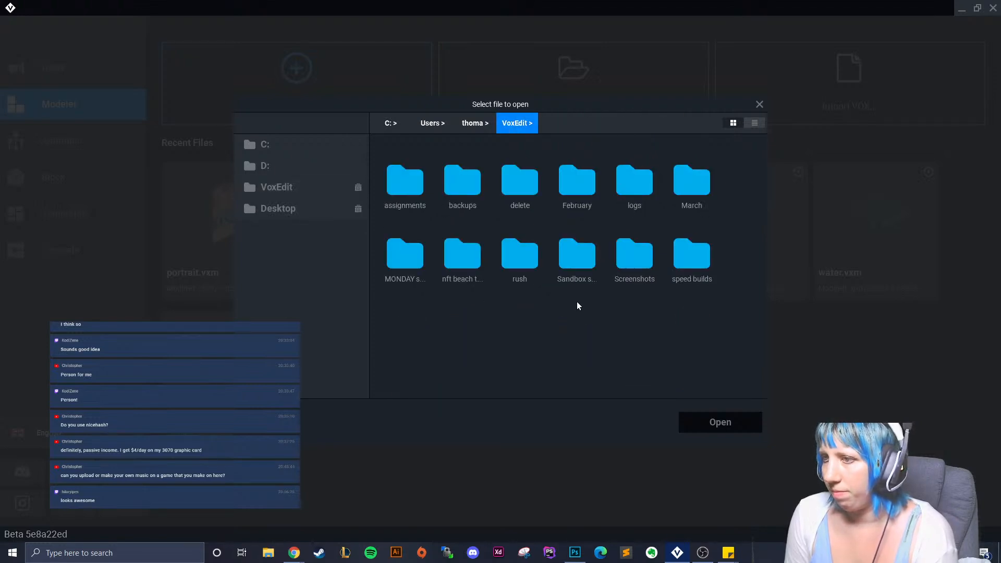
double_click(555, 262)
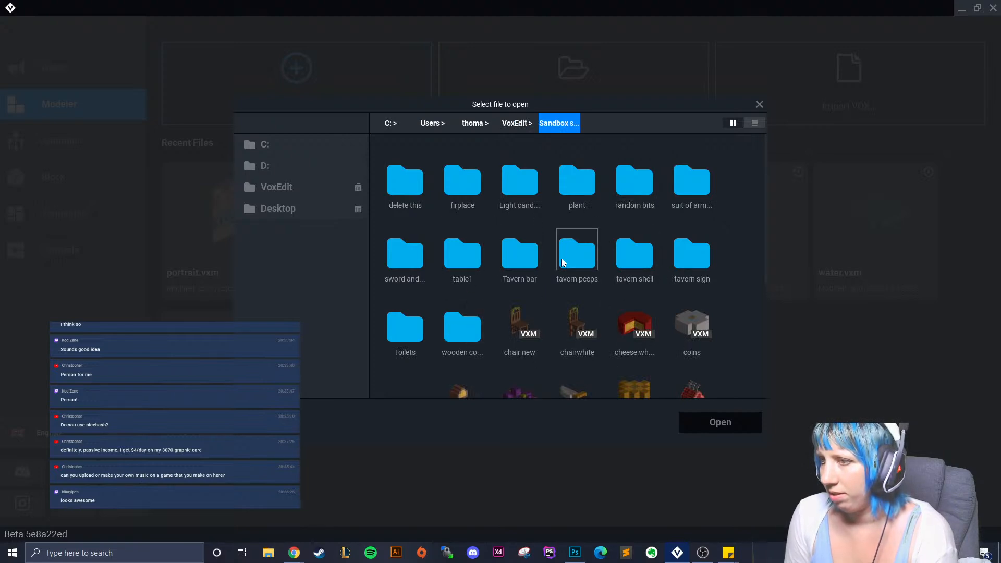
double_click(633, 180)
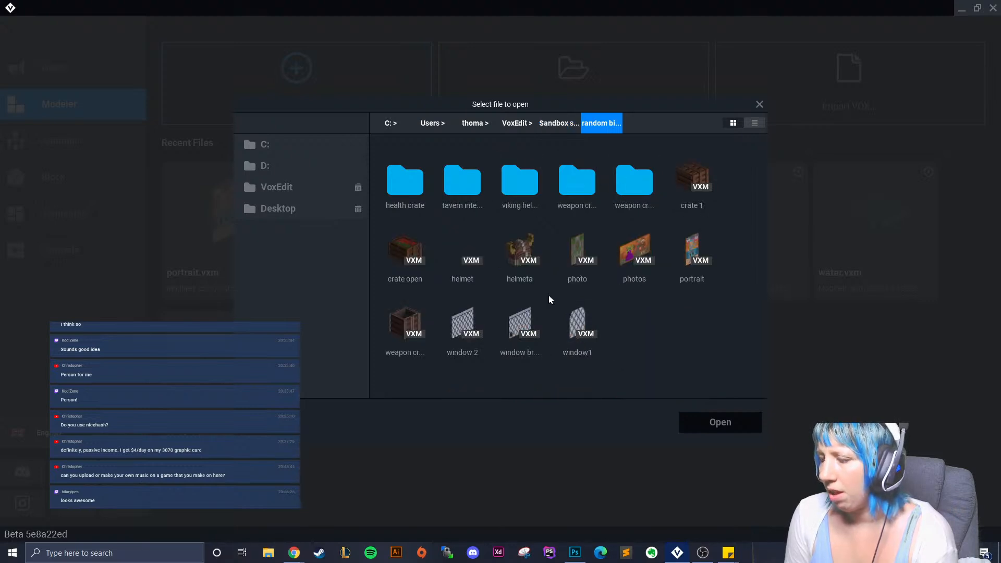
left_click(548, 125)
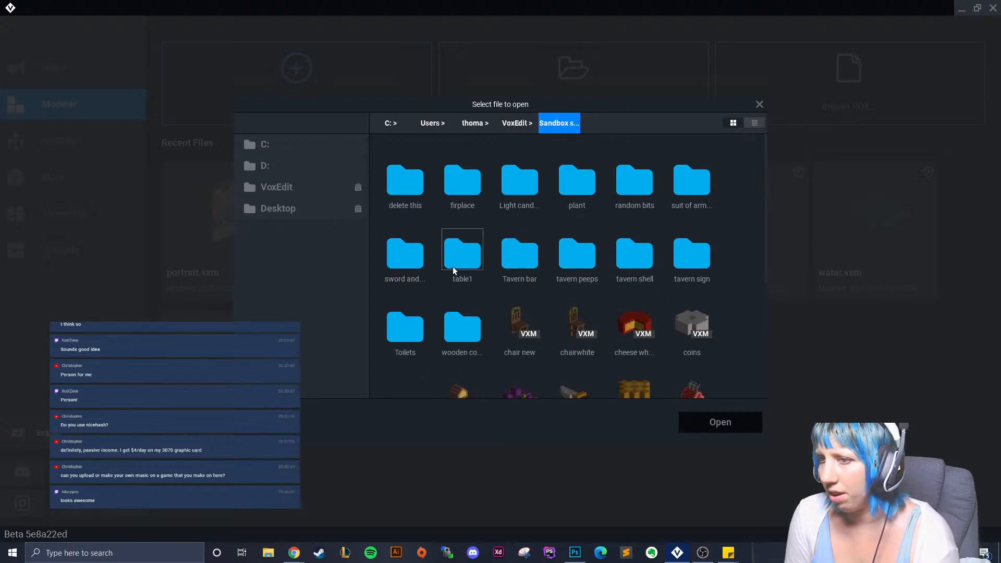
double_click(636, 254)
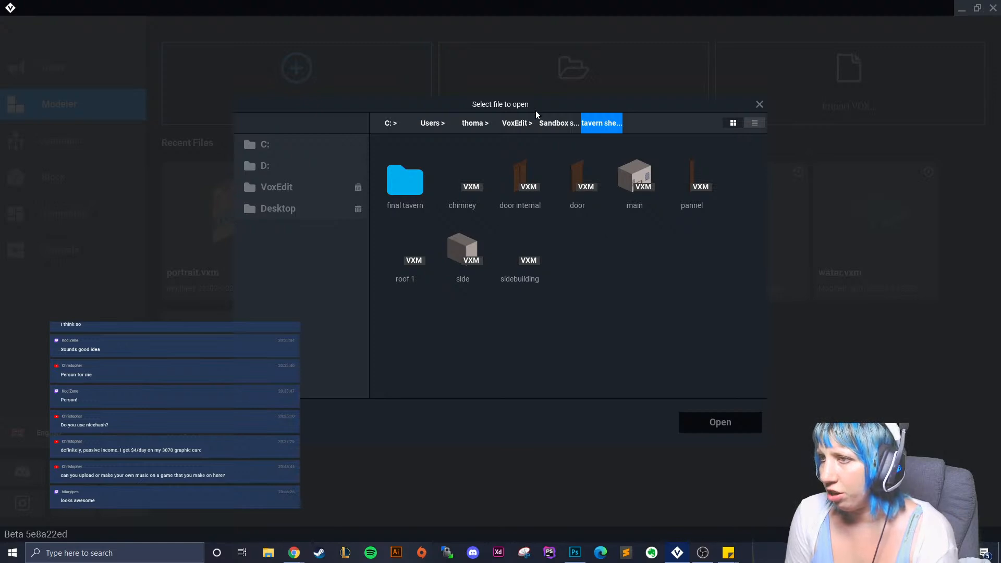
left_click(558, 123)
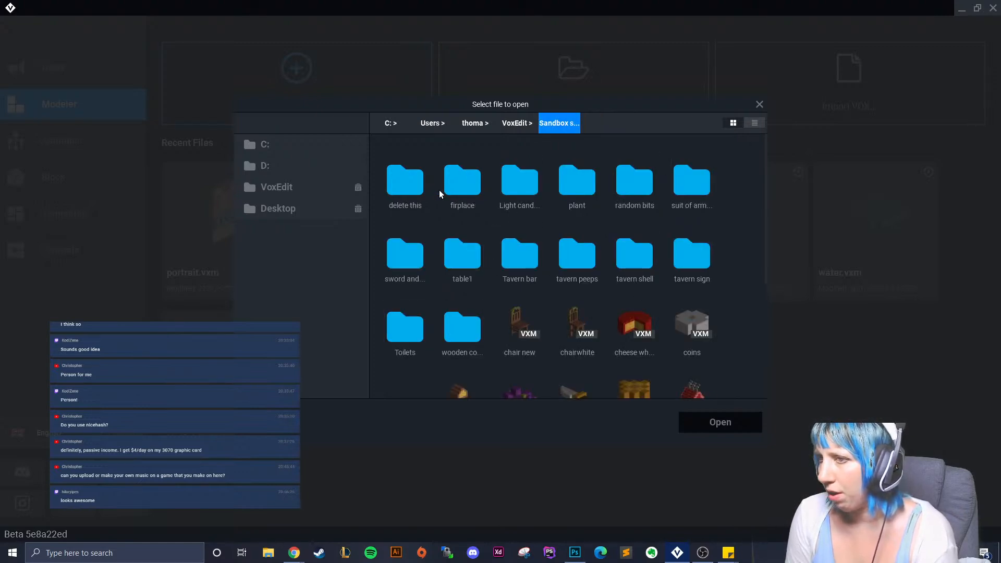
double_click(626, 181)
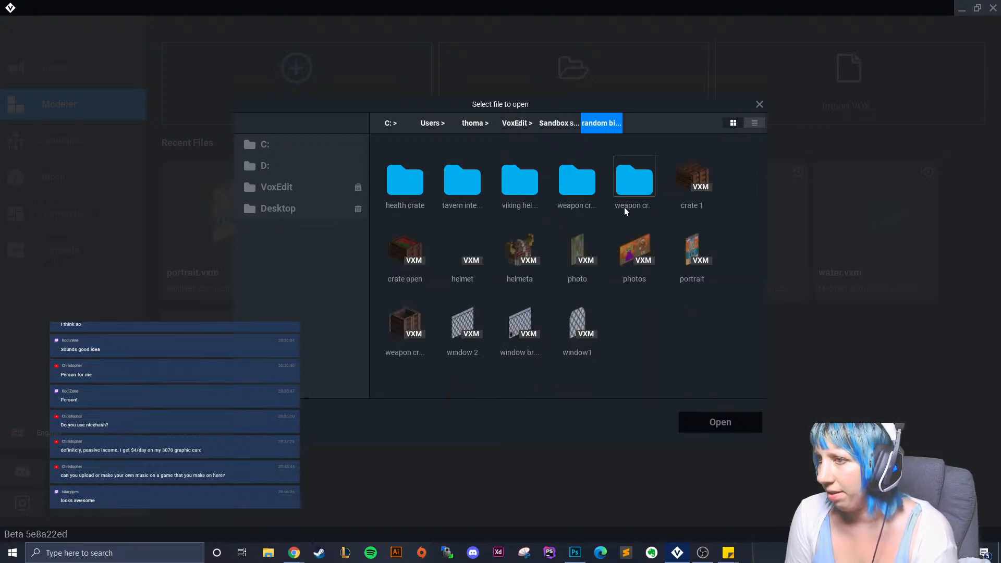
double_click(463, 188)
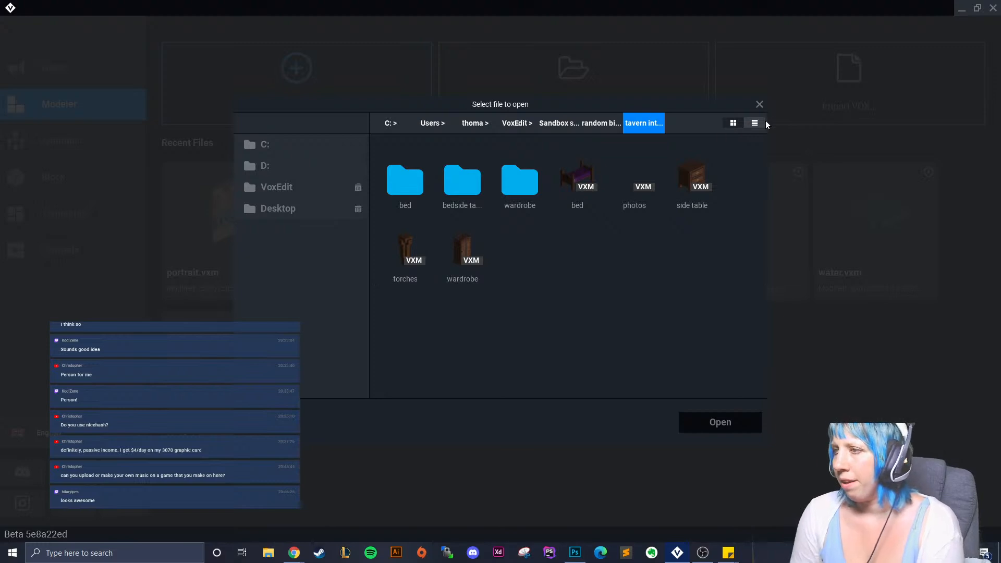
left_click(760, 104)
Create a new animator rig named torches in the tavern interior folder inside random bits.
left_click(63, 139)
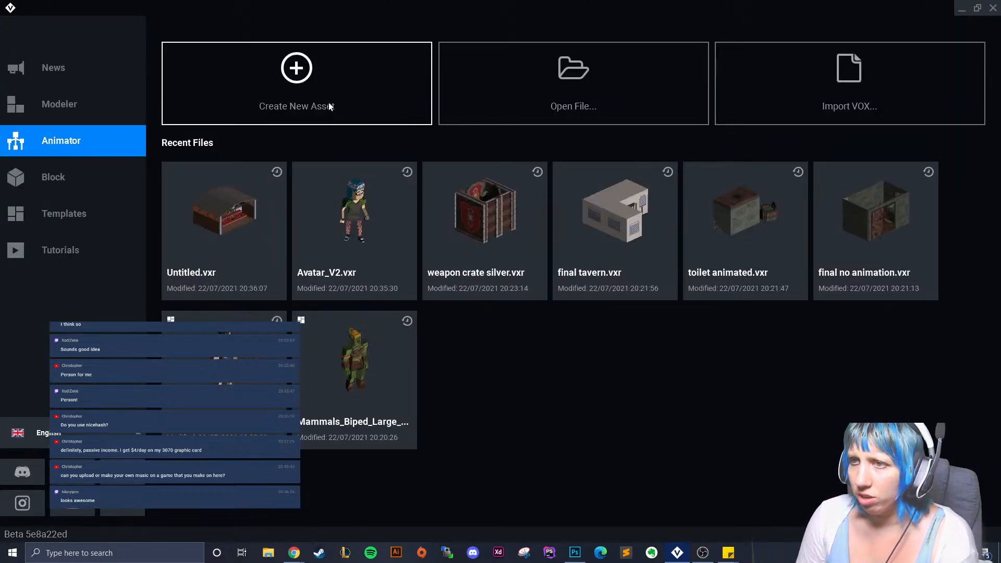
left_click(317, 91)
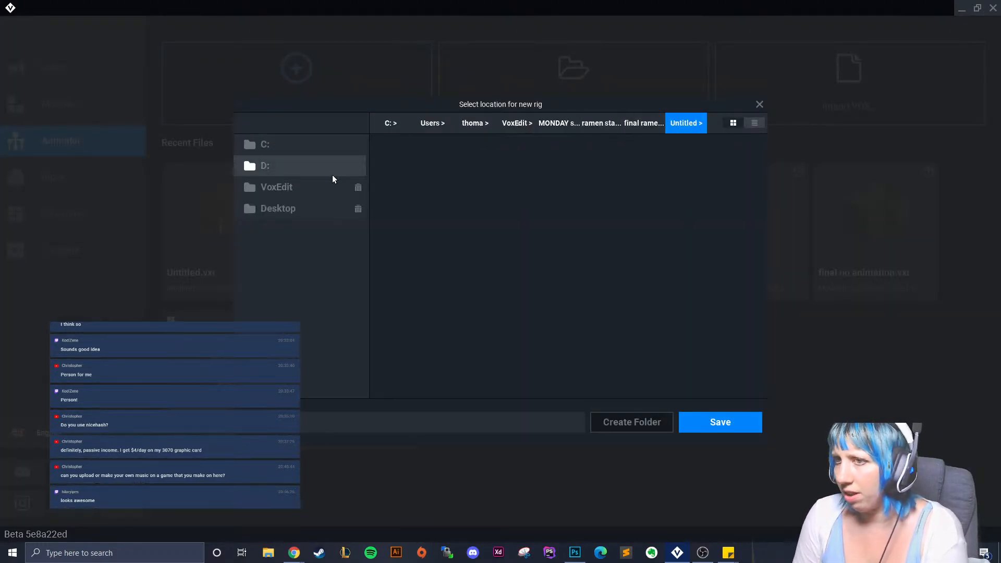
left_click(317, 187)
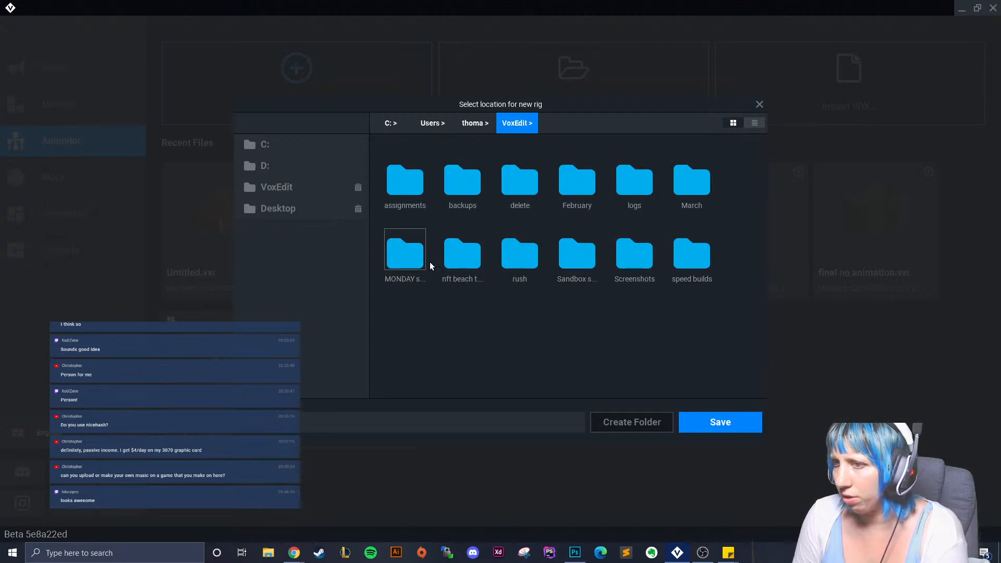
double_click(575, 257)
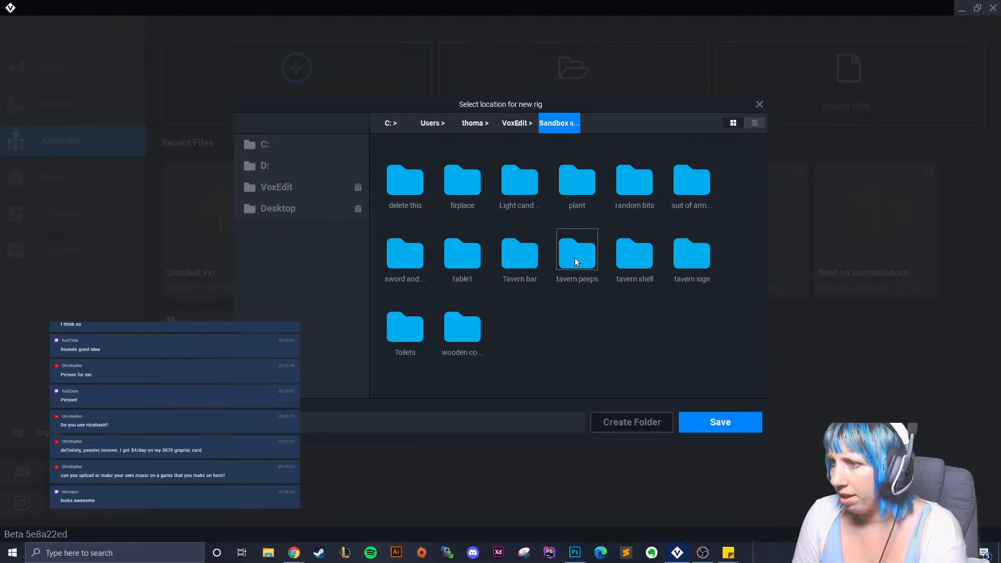
double_click(626, 189)
double_click(458, 183)
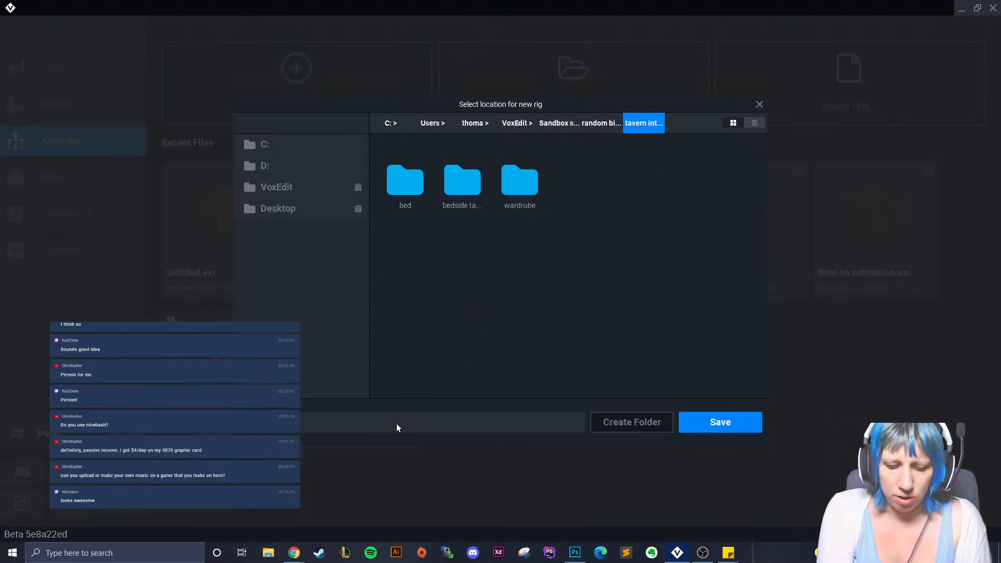
left_click(742, 421)
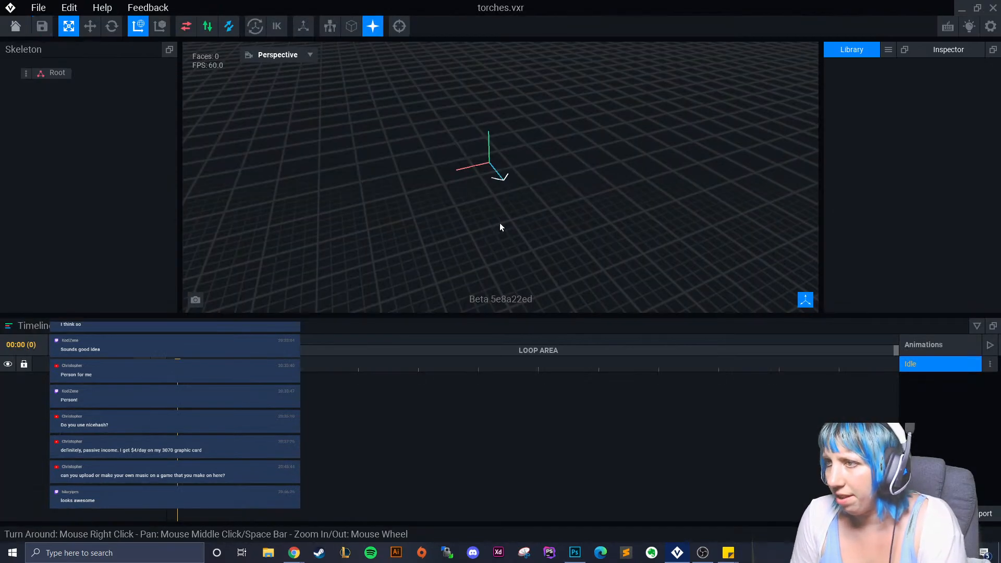
Import the torches model from the tavern interior folder into the rig's library.
left_click(887, 50)
left_click(913, 76)
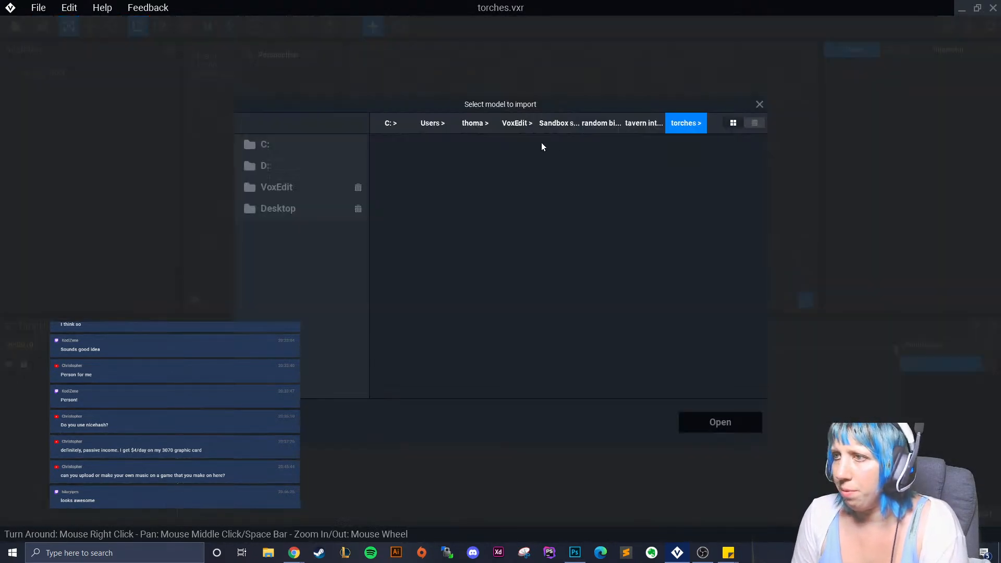
left_click(462, 245)
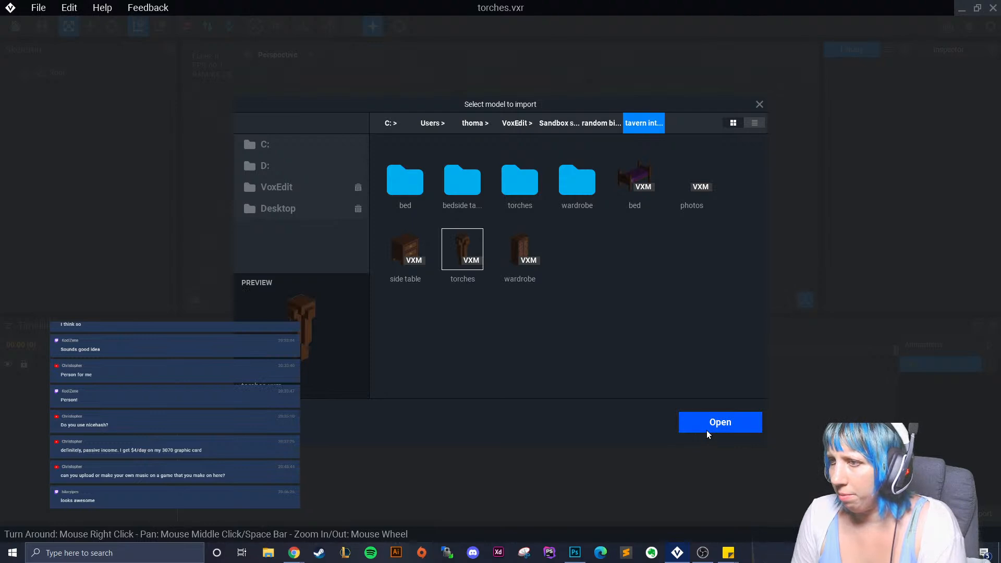
left_click(712, 429)
Add a child node named "control node" under the skeleton's Root.
right_click(40, 78)
left_click(48, 90)
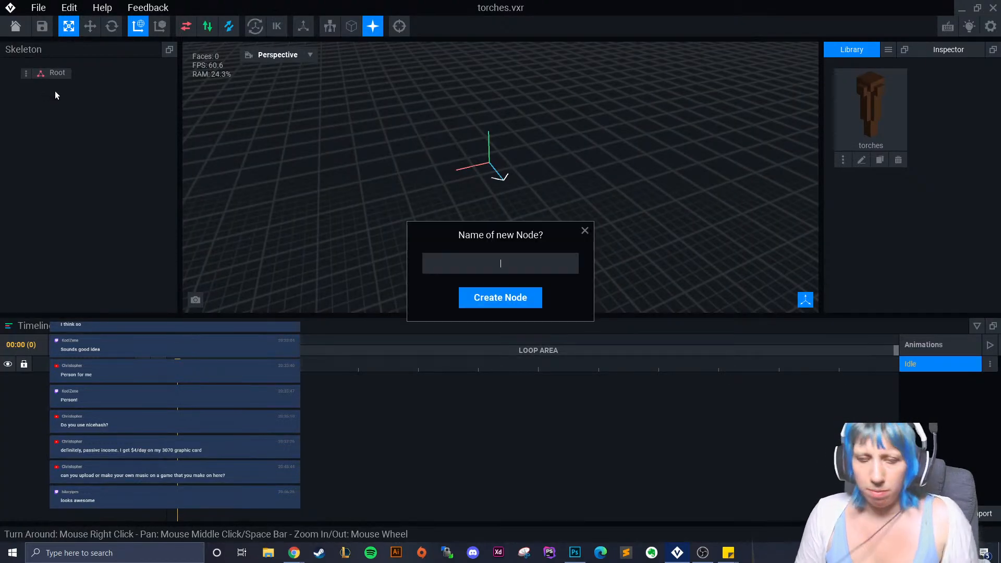
type("control node")
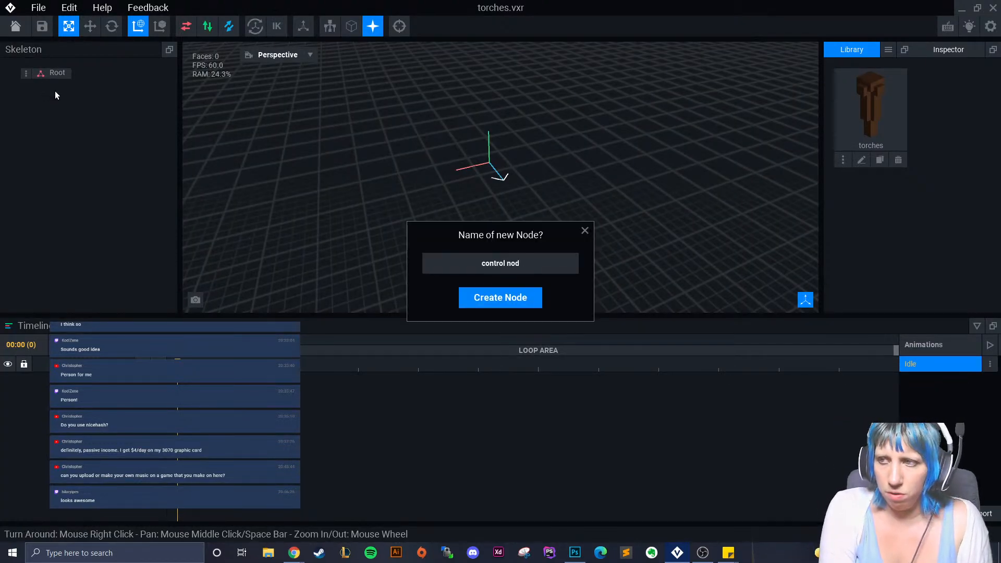
left_click(503, 296)
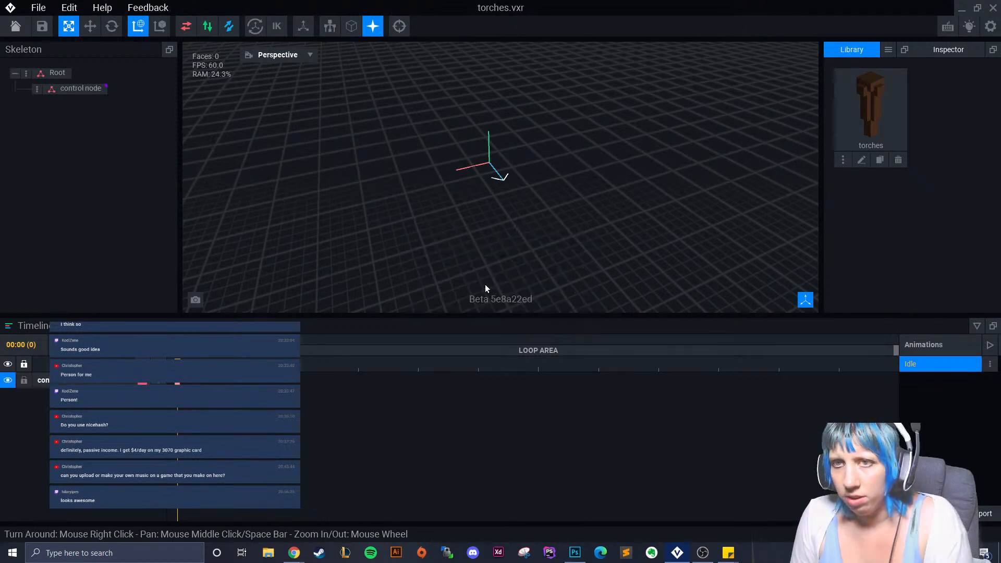
Import the fire tiny model from the Sandbox project's firplace > fire final folder into the library.
left_click(888, 50)
left_click(895, 76)
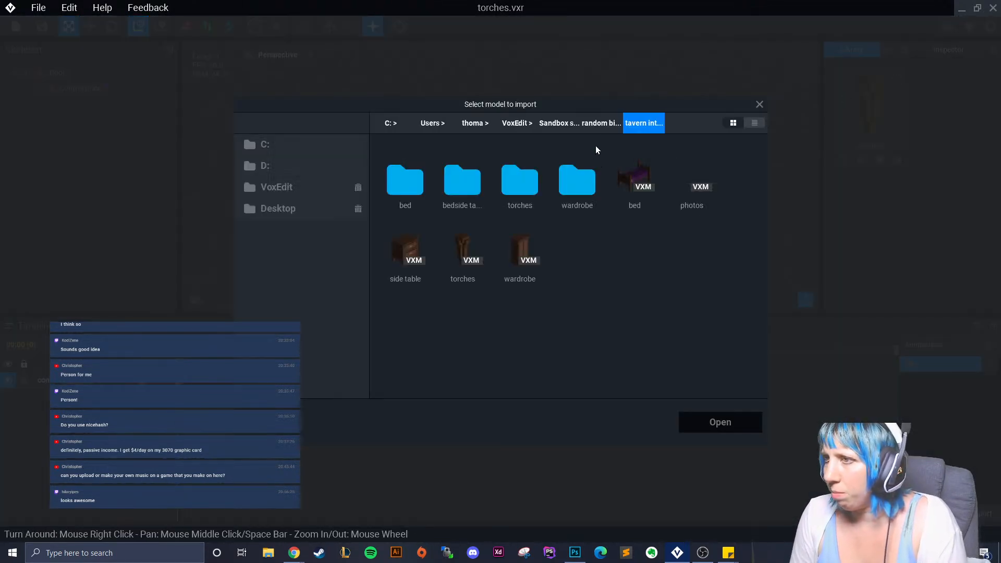
left_click(270, 167)
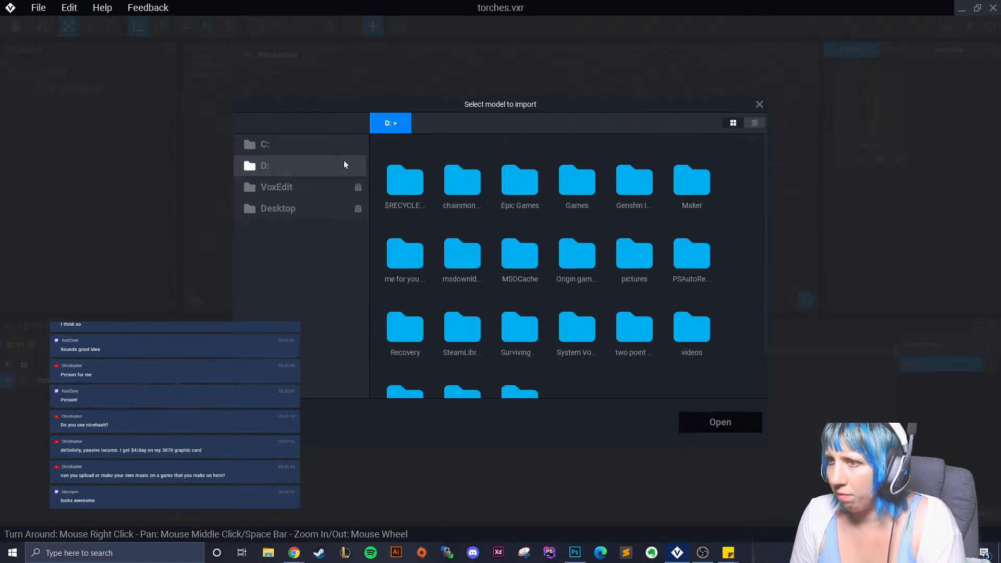
left_click(287, 194)
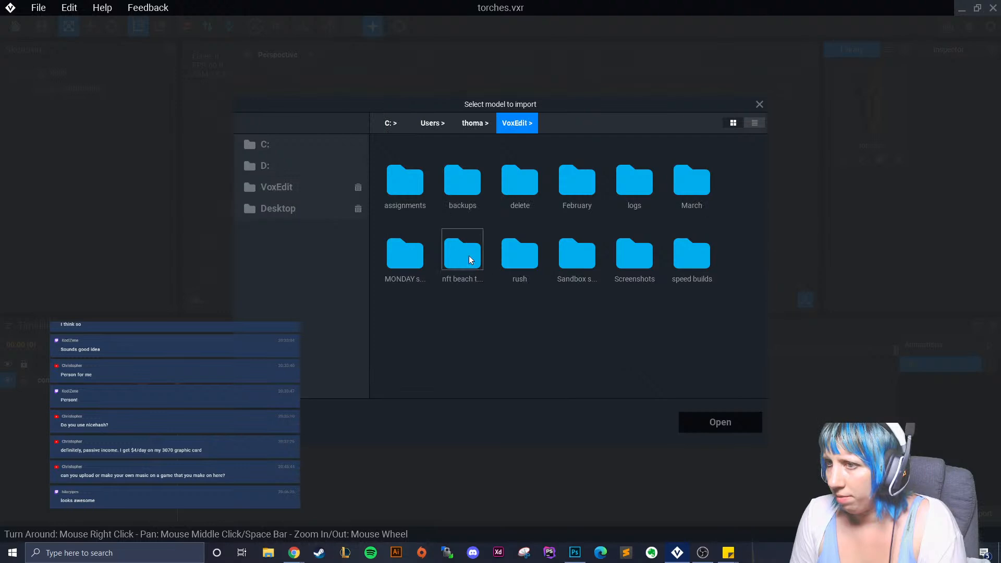
double_click(561, 258)
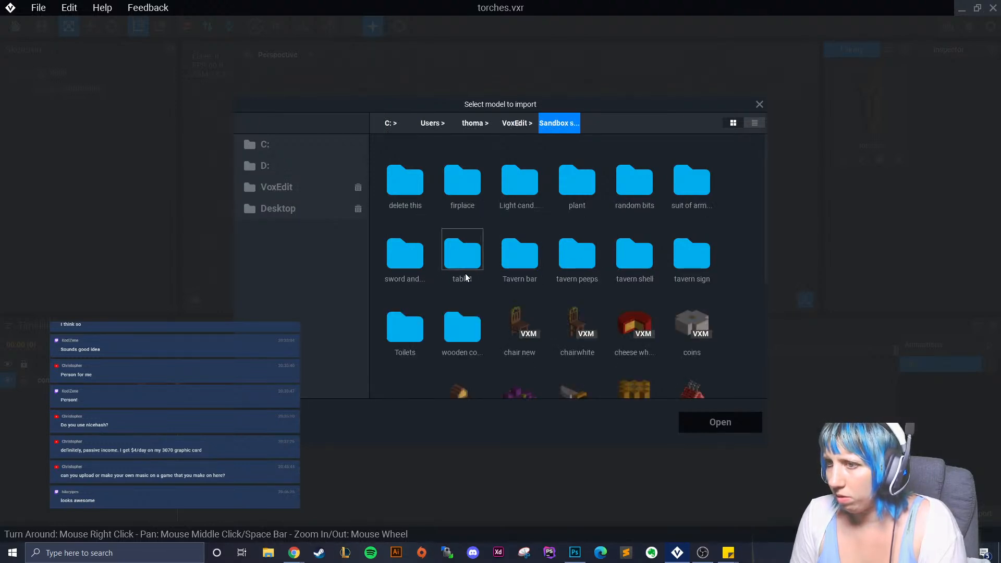
double_click(461, 185)
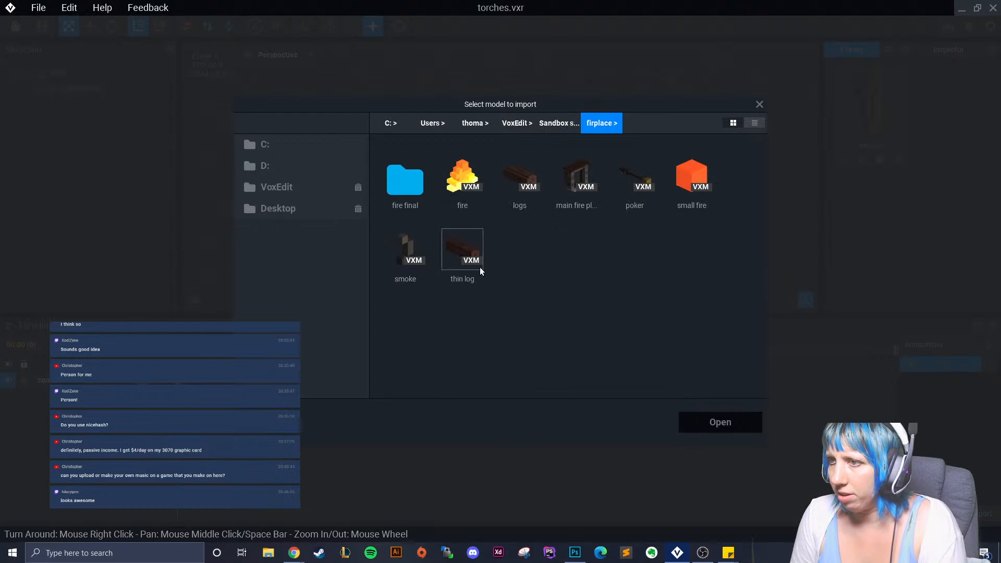
double_click(409, 182)
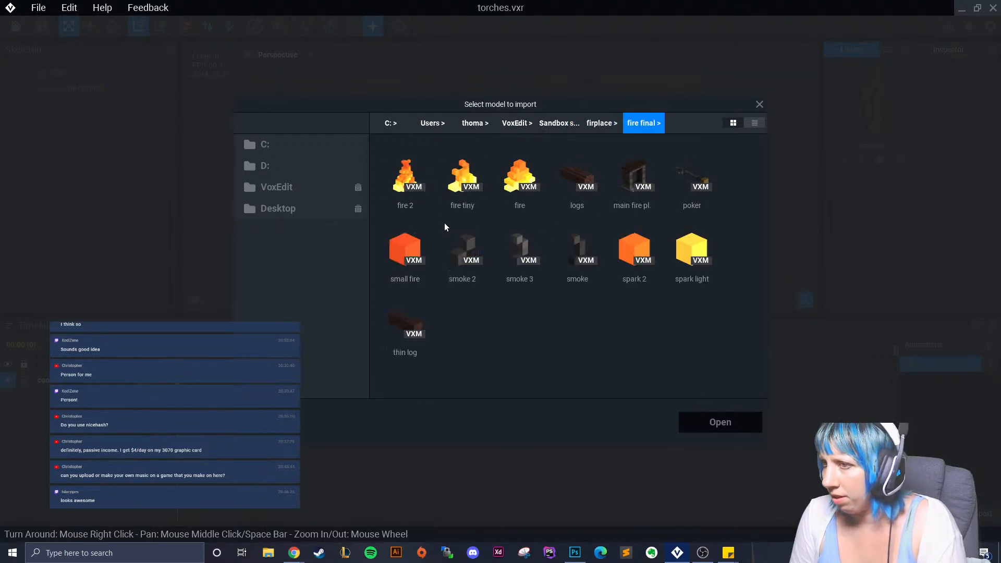
left_click(464, 207)
left_click(728, 421)
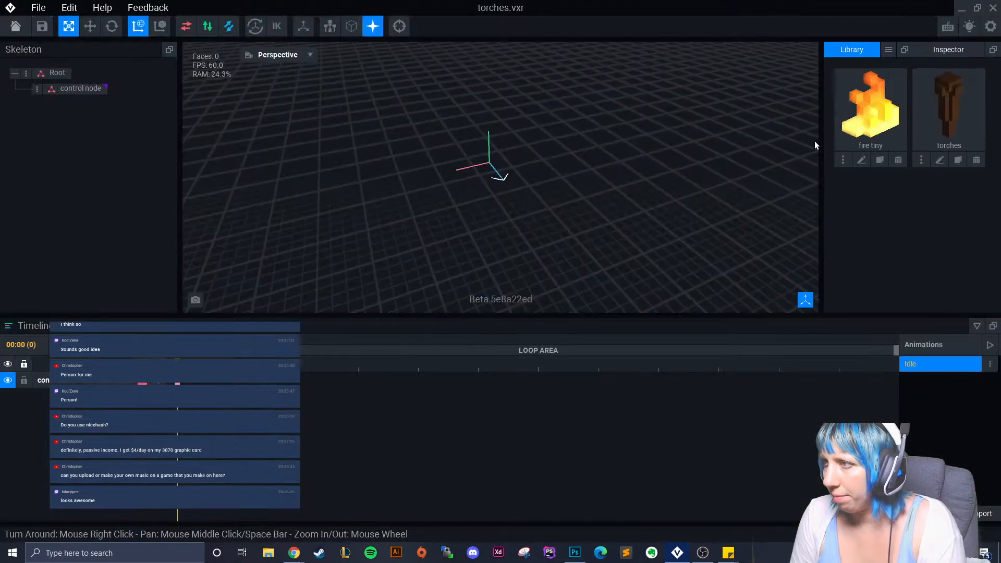
Create a "torch" child node under control node and a "fire" child node under torch.
left_click(37, 90)
left_click(79, 116)
type("torch")
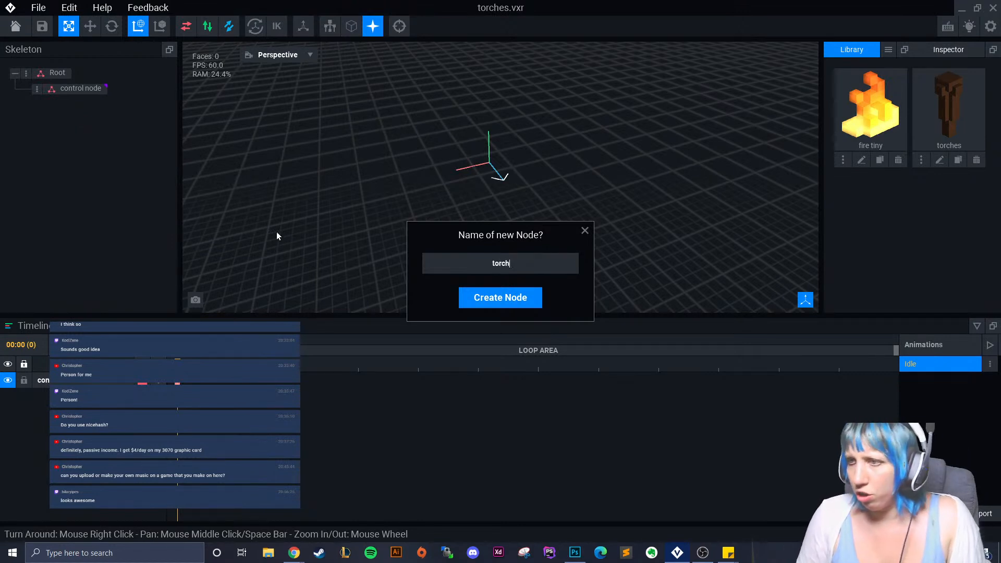
left_click(530, 306)
left_click(48, 105)
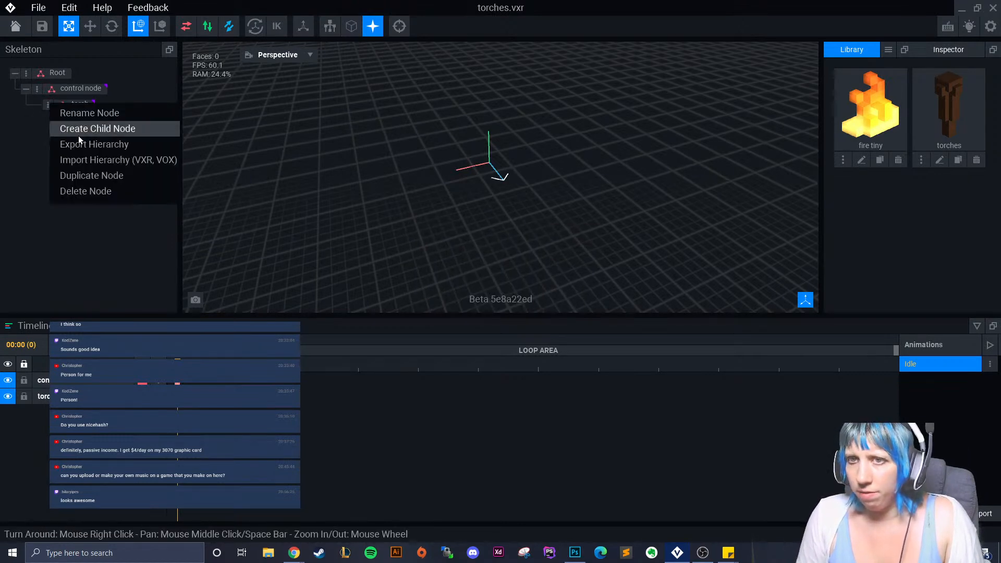
left_click(79, 132)
type("fire")
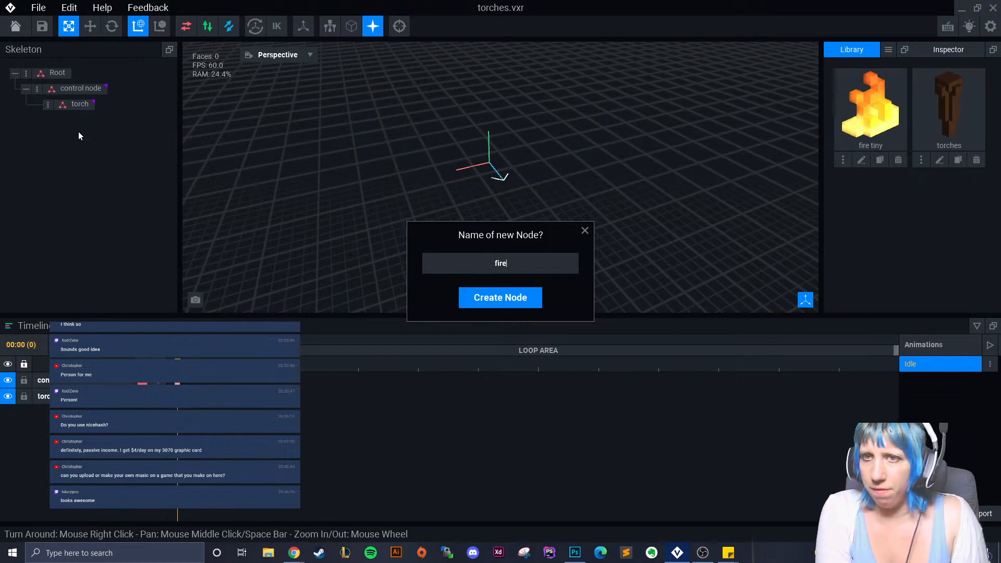
key("Return")
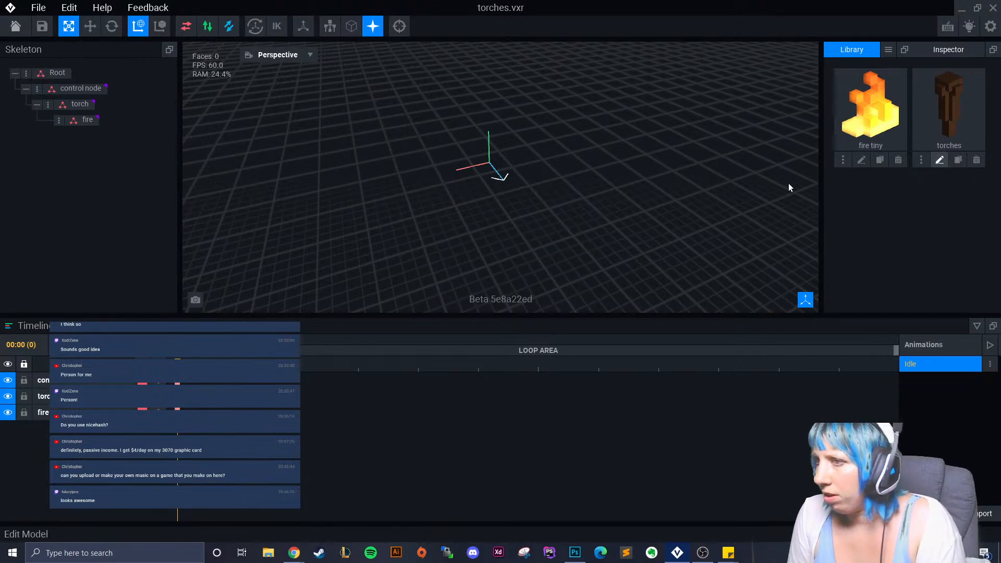
Reposition the torches model's pivot with the Pivot tool, save the model and return to the rig.
left_click(940, 159)
left_click(12, 336)
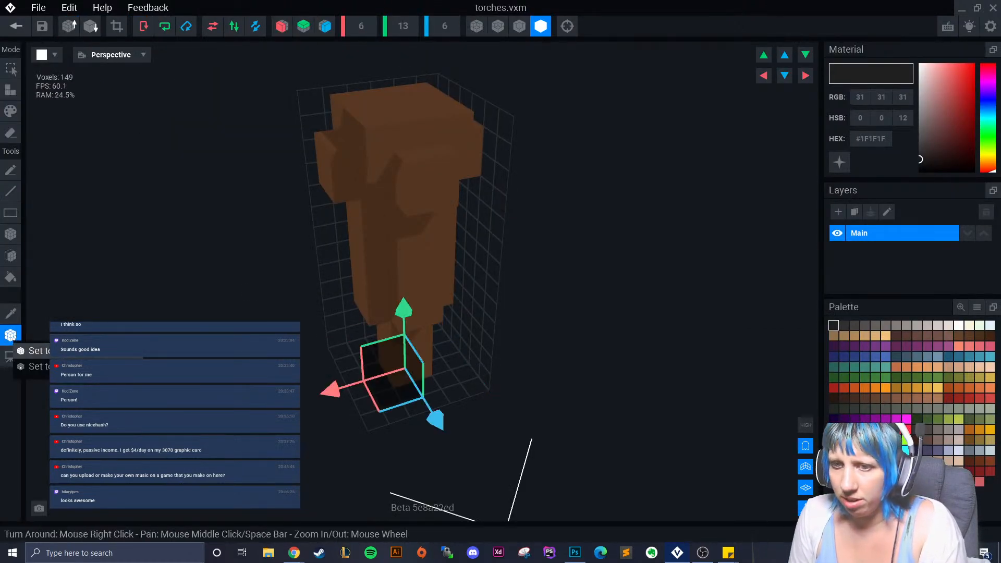
left_click(9, 34)
left_click(390, 203)
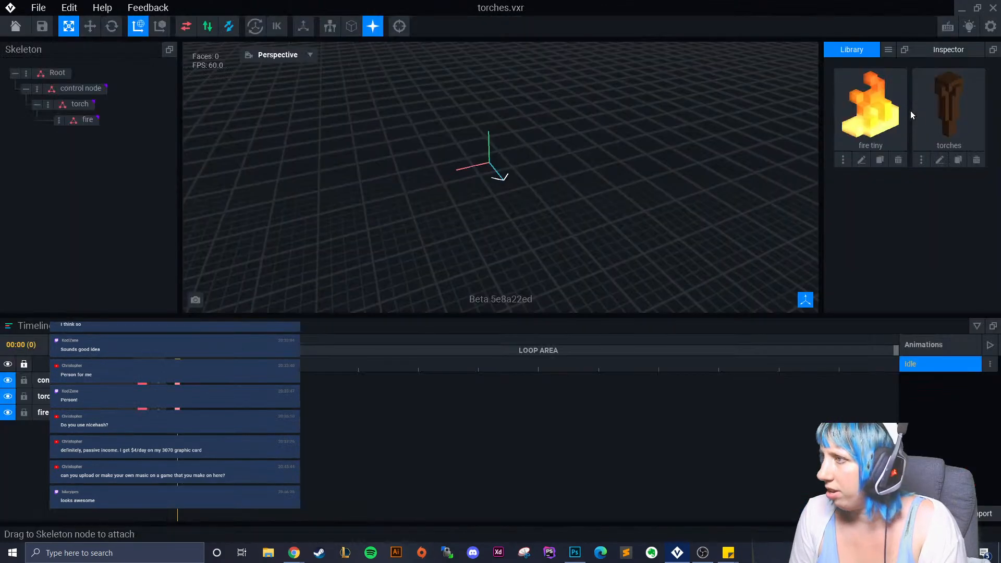
Reposition the fire tiny model's pivot with the Pivot tool, save the model and return to the rig.
left_click(869, 155)
left_click(10, 335)
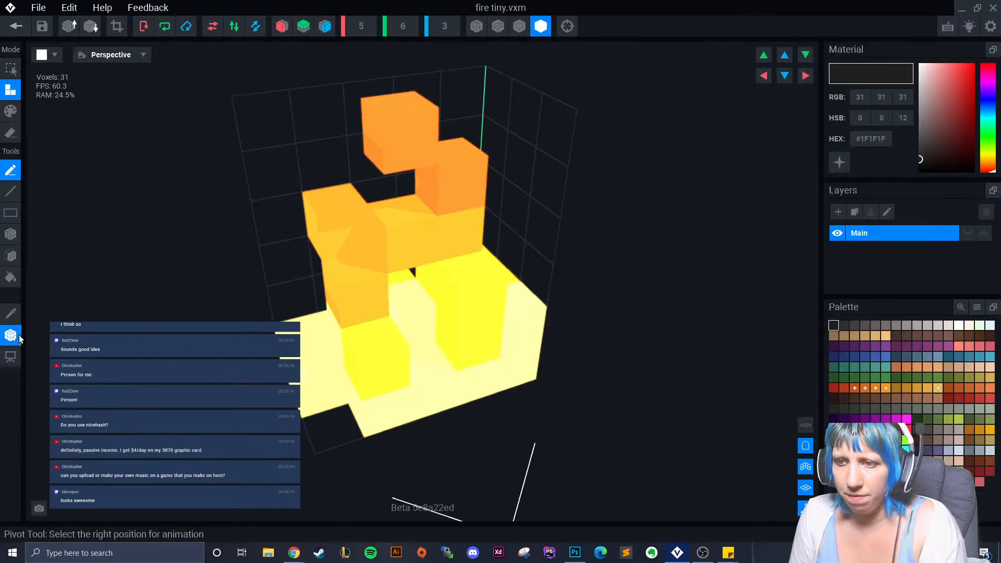
left_click(16, 26)
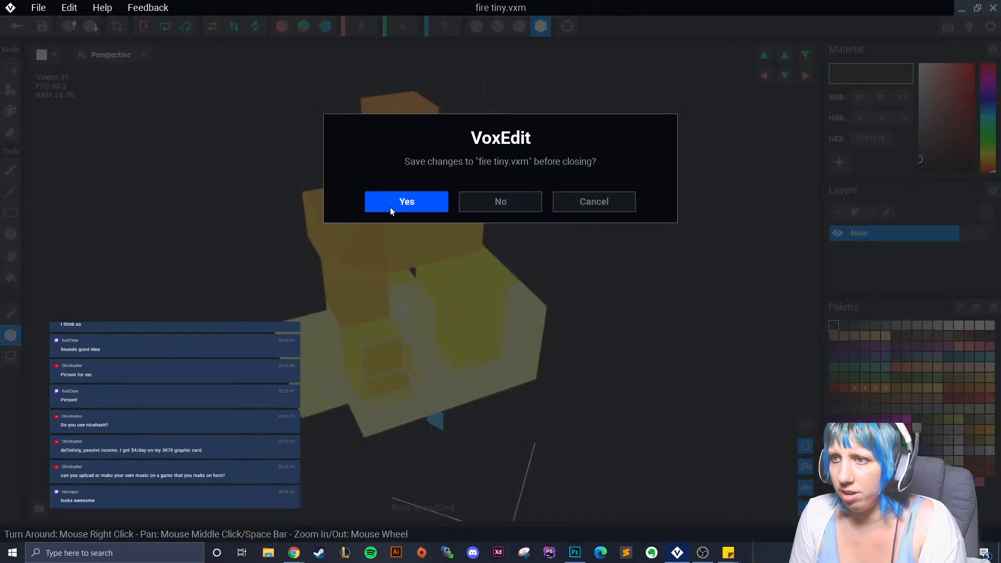
left_click(390, 206)
Attach the torches model to the torch node and the fire tiny model to the fire node.
left_click_drag(124, 131, 79, 106)
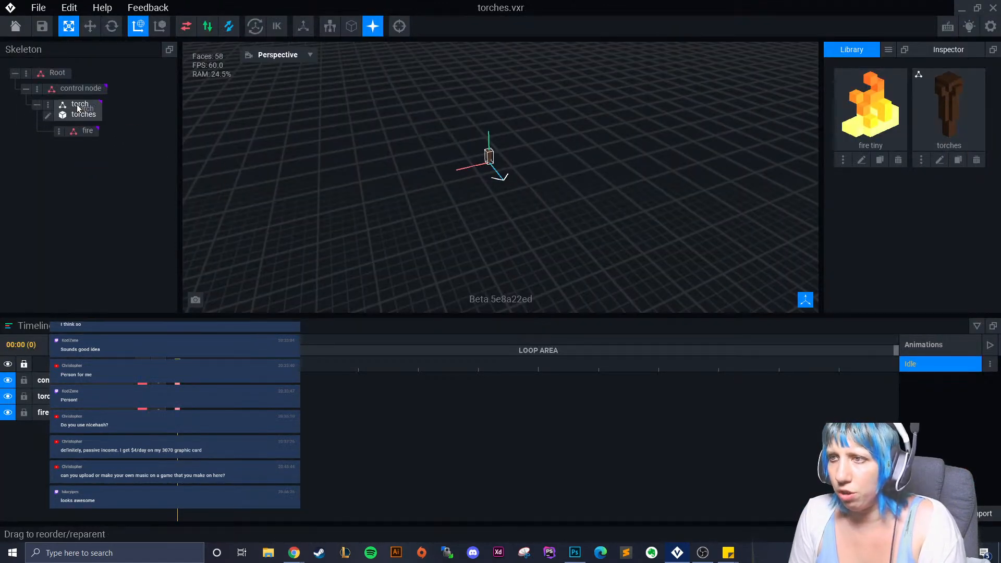
scroll(593, 111, "up", 5)
left_click(585, 163)
left_click_drag(870, 107, 85, 134)
left_click(84, 134)
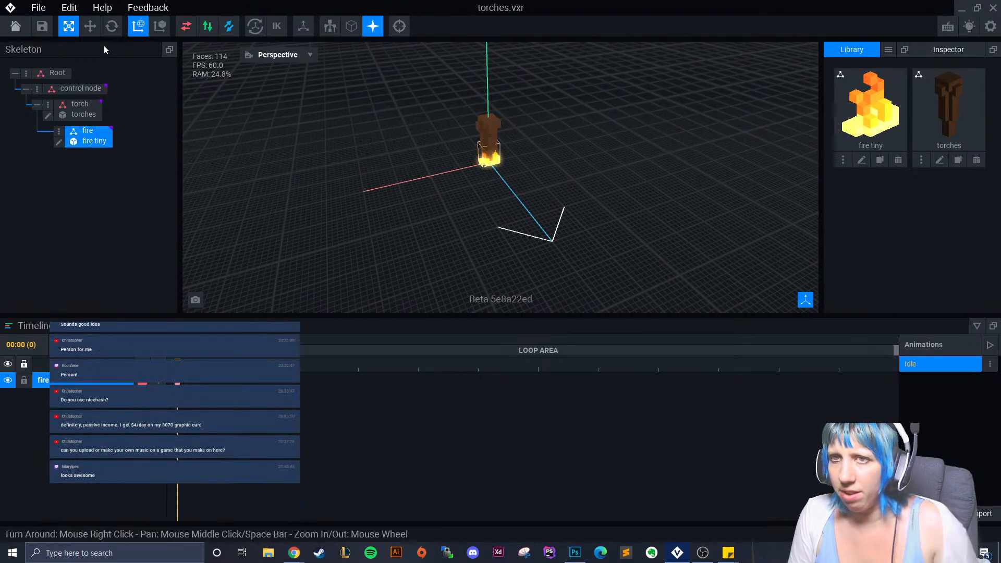
Move the fire node vertically to about 14 so the flame sits on top of the torch.
left_click(90, 26)
left_click_drag(489, 129, 491, 72)
left_click(561, 131)
right_click_drag(561, 132, 677, 177)
scroll(656, 214, "up", 5)
right_click_drag(655, 214, 565, 139)
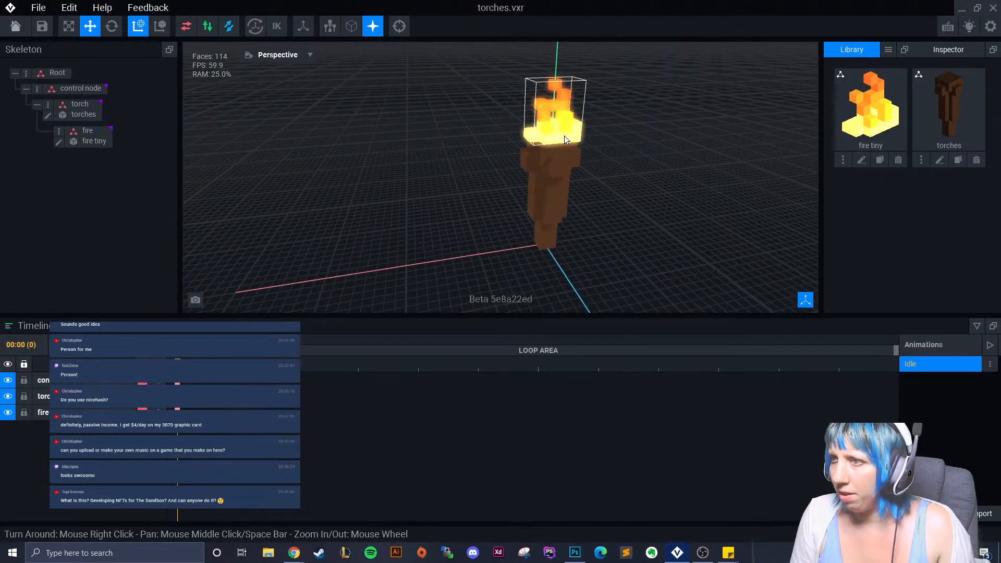
left_click(555, 107)
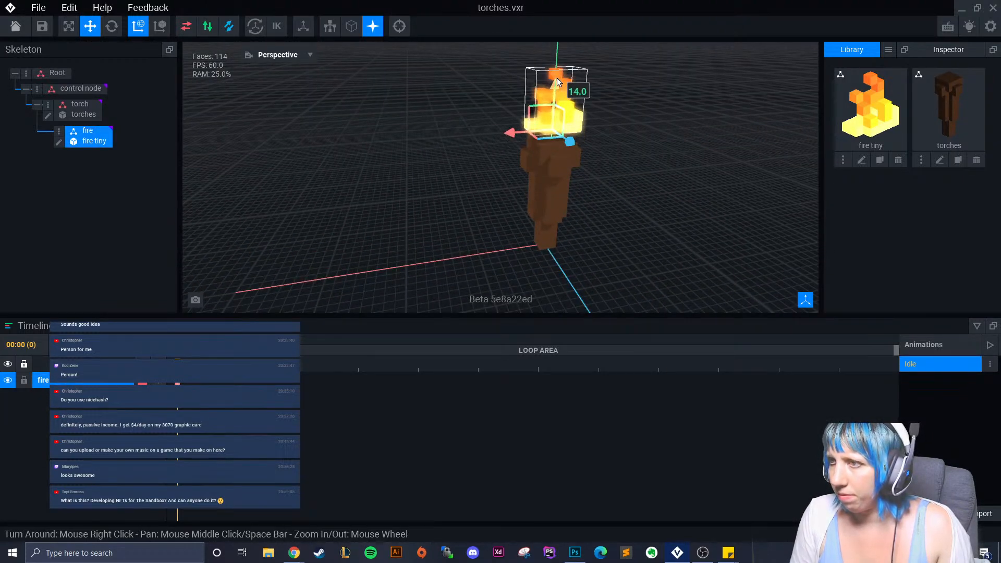
left_click(695, 176)
right_click_drag(695, 176, 692, 149)
scroll(650, 210, "up", 3)
scroll(680, 222, "up", 3)
Import the spark light, small fire and spark 2 models from the fire final folder into the library.
left_click(889, 49)
left_click(900, 72)
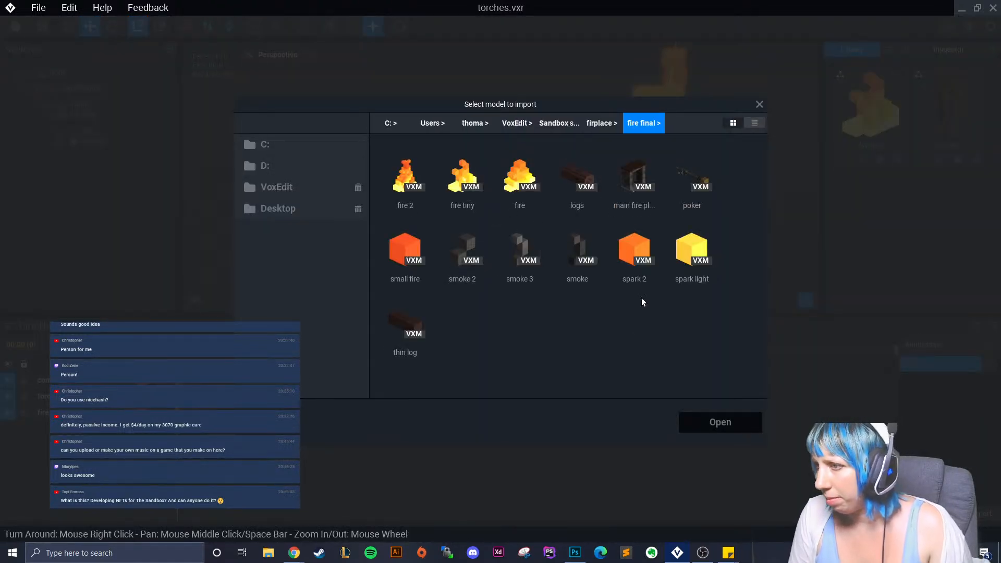
left_click(697, 258)
left_click(730, 418)
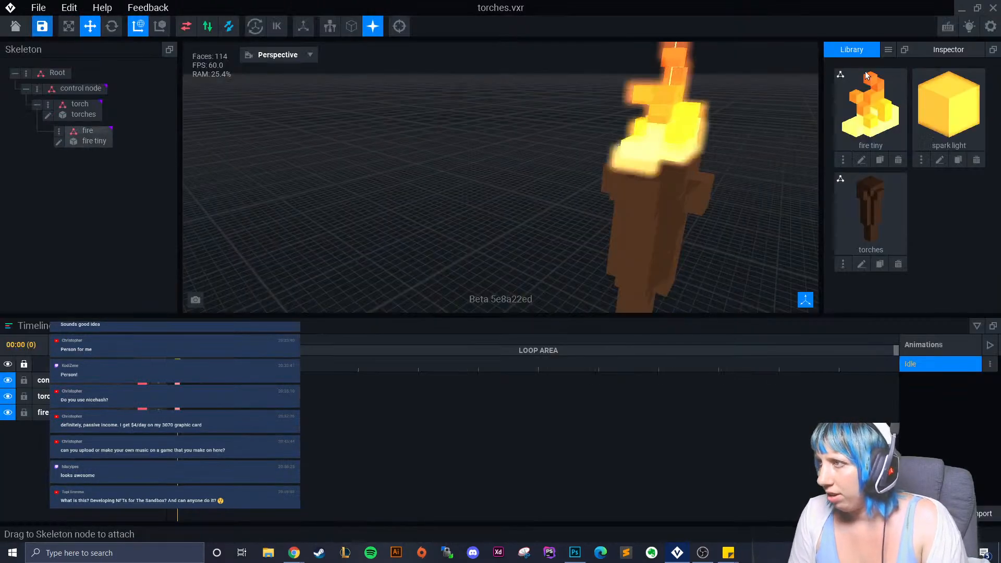
left_click(888, 49)
left_click(899, 73)
left_click(398, 267)
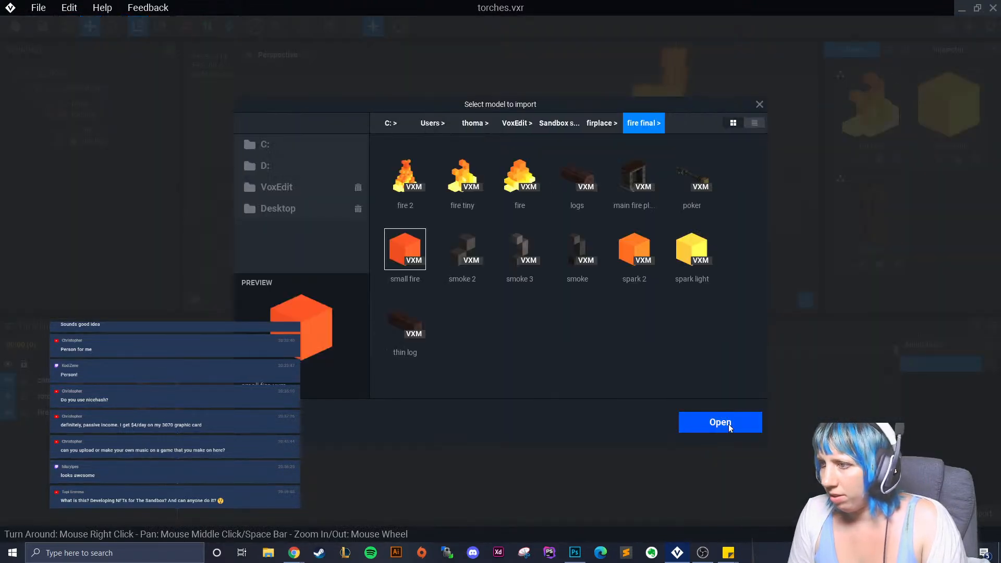
left_click(719, 421)
left_click(888, 49)
left_click(898, 73)
left_click(635, 250)
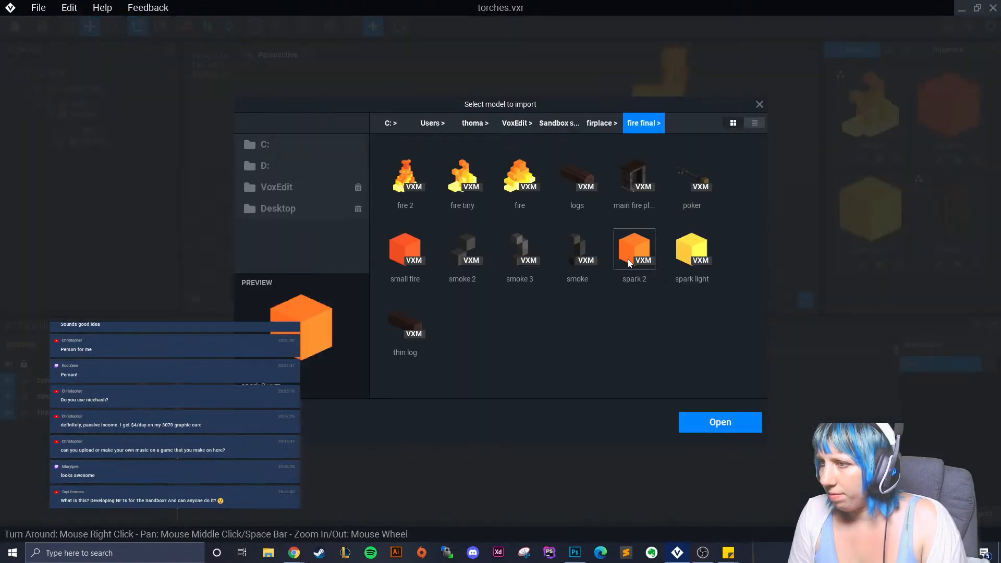
left_click(712, 423)
Import the smoke 2 and smoke 3 models from the fire final folder into the library.
left_click(888, 49)
left_click(899, 73)
left_click(462, 254)
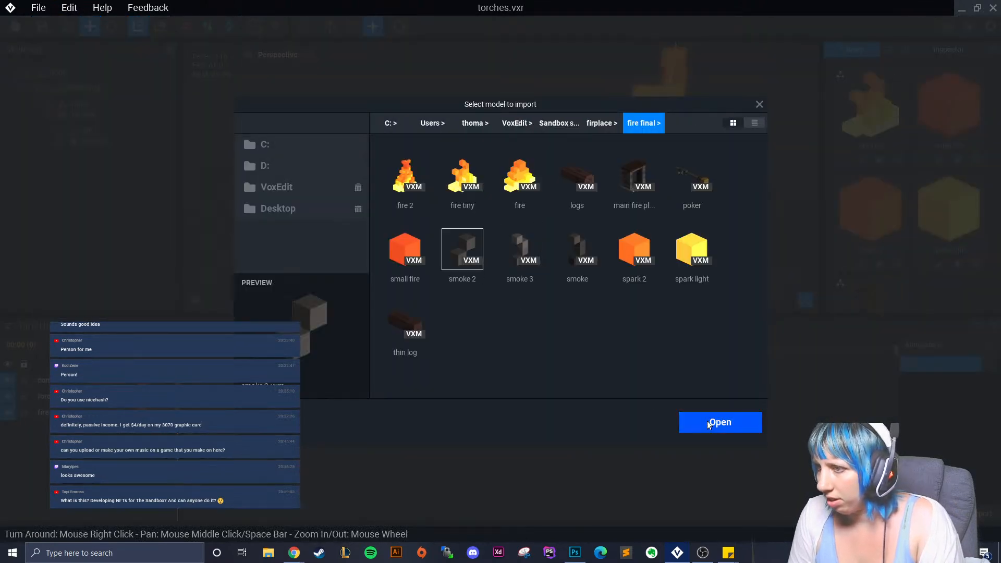
left_click(713, 422)
left_click(888, 49)
left_click(906, 73)
left_click(516, 251)
left_click(720, 433)
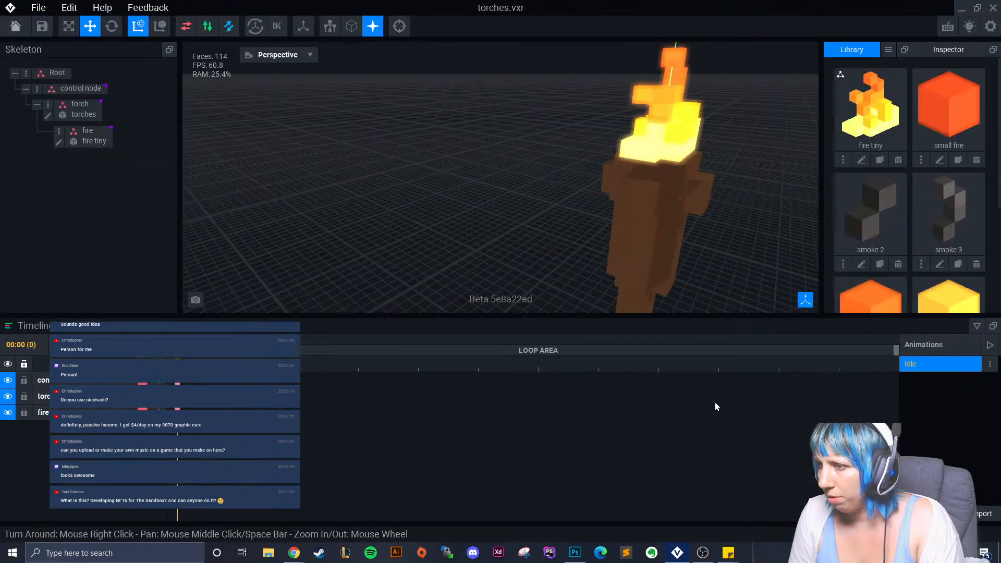
Add three child nodes named "spark 1", "spark 2" and "spark 3" under the torch node.
right_click_drag(647, 261, 607, 242)
middle_click_drag(608, 245, 505, 208)
scroll(542, 264, "down", 1)
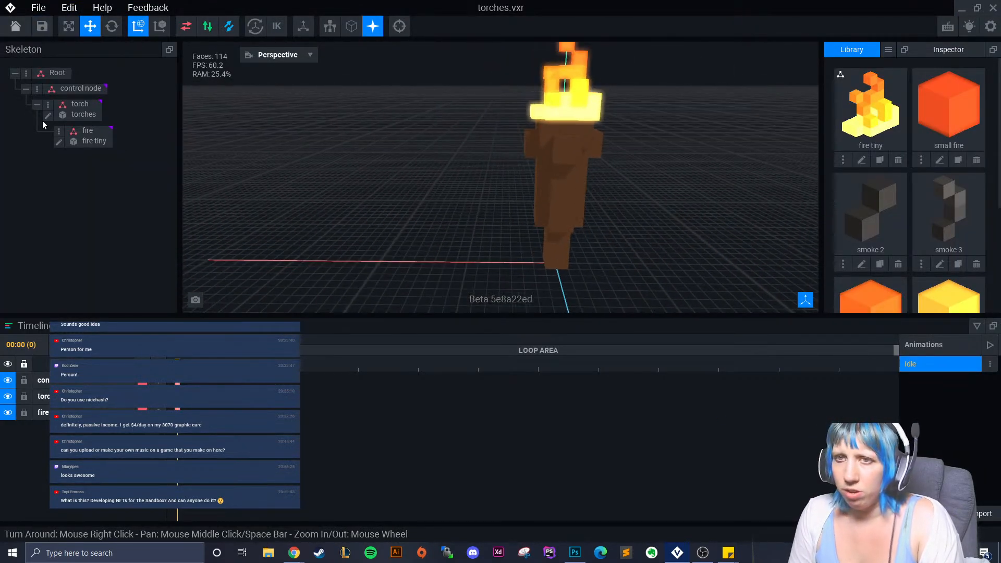
left_click(48, 105)
left_click(73, 133)
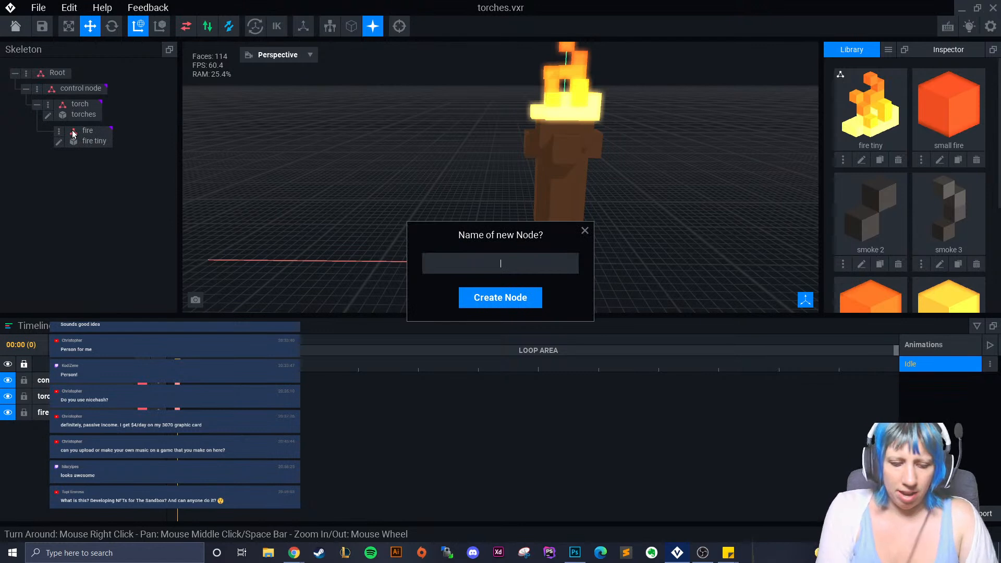
type("spark 1")
key("Return")
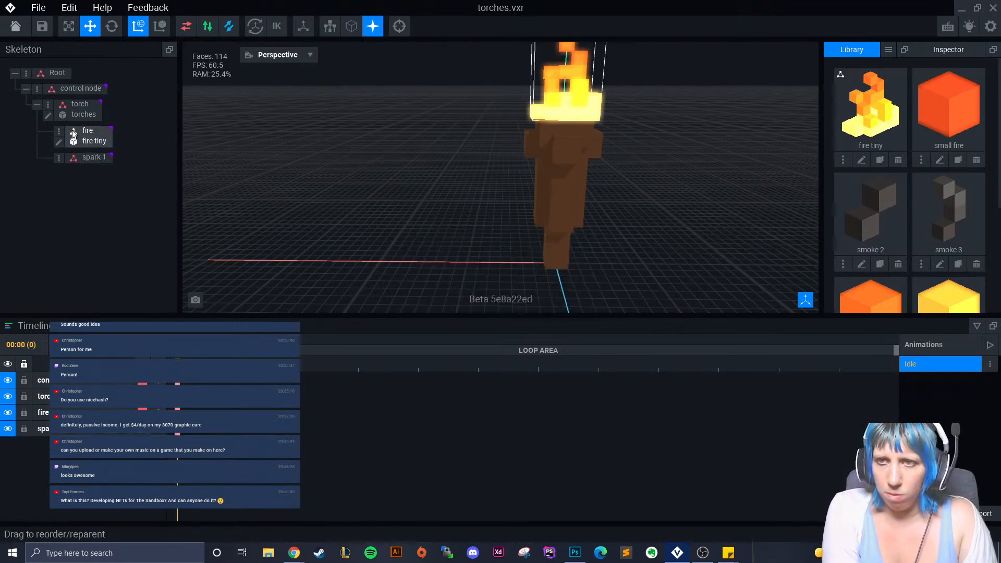
left_click(48, 104)
left_click(82, 131)
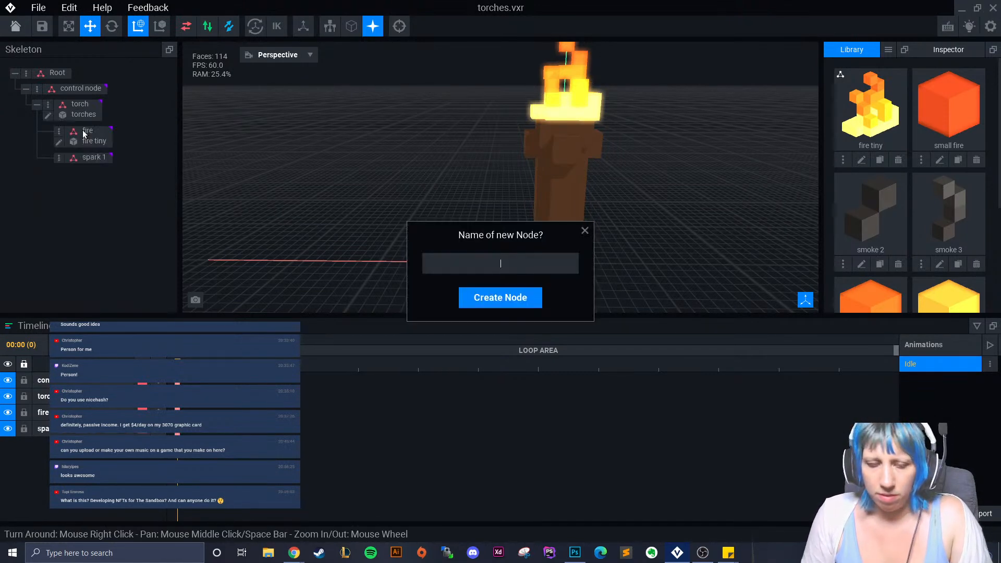
type("spark 2")
key("Return")
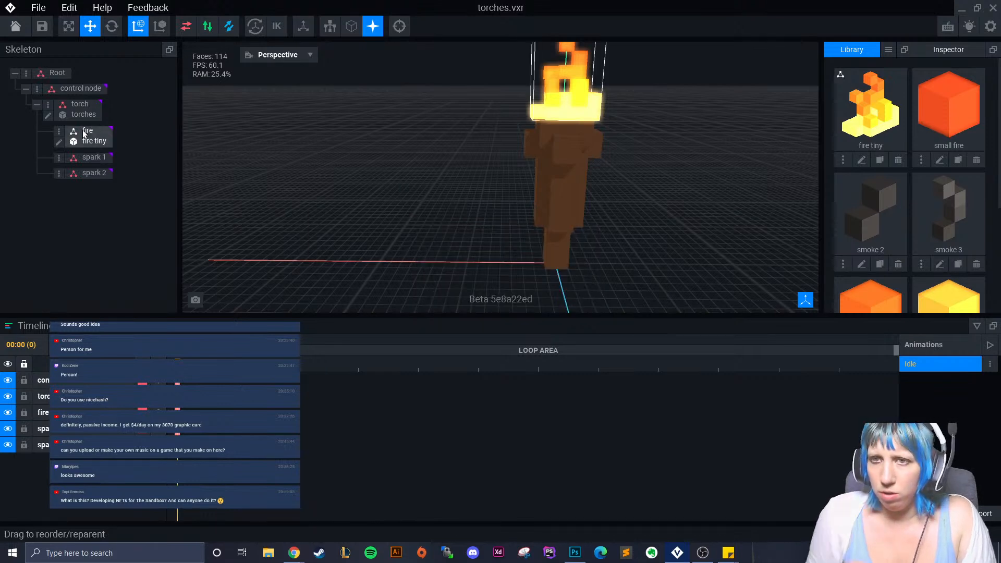
left_click(59, 131)
left_click(82, 133)
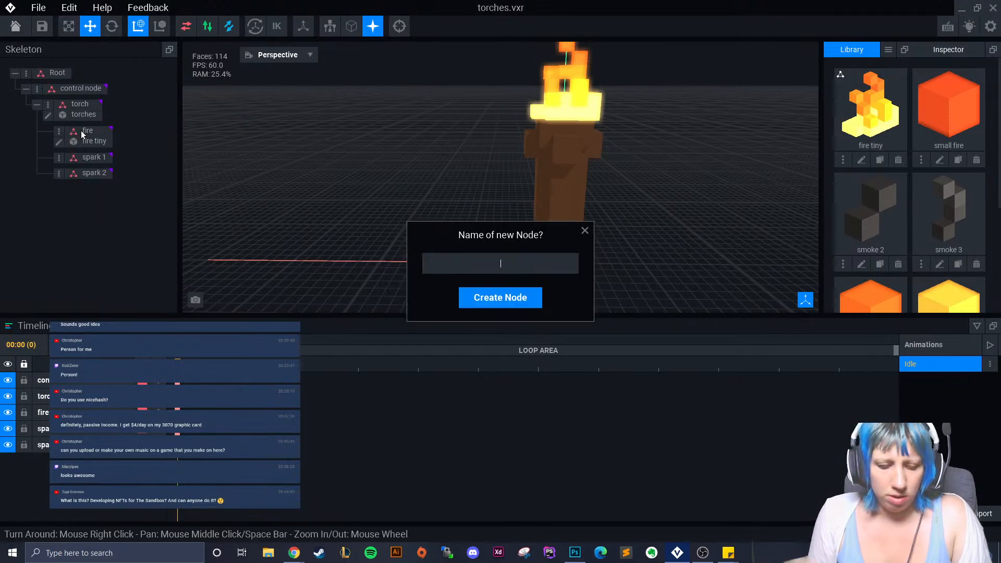
type("spark 3")
key("Return")
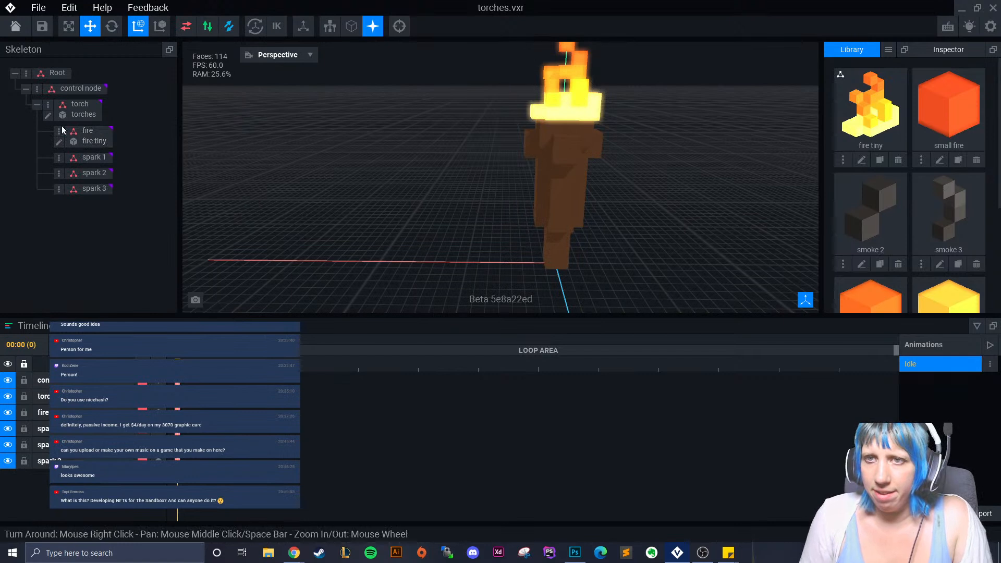
Add two child nodes named "smoke 1" and "smoke 2" under the torch node.
left_click(48, 104)
left_click(86, 135)
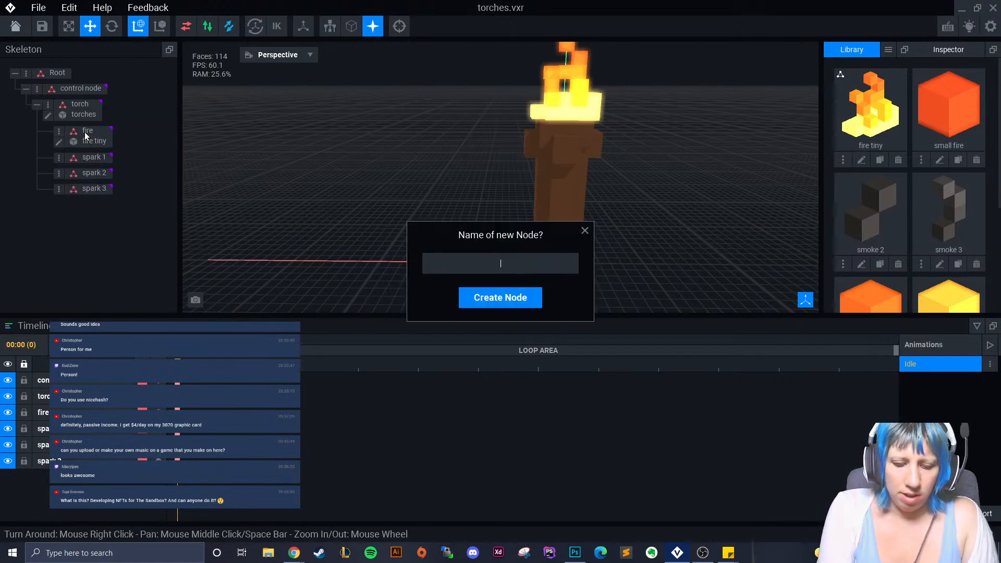
type("smoke 1")
key("Return")
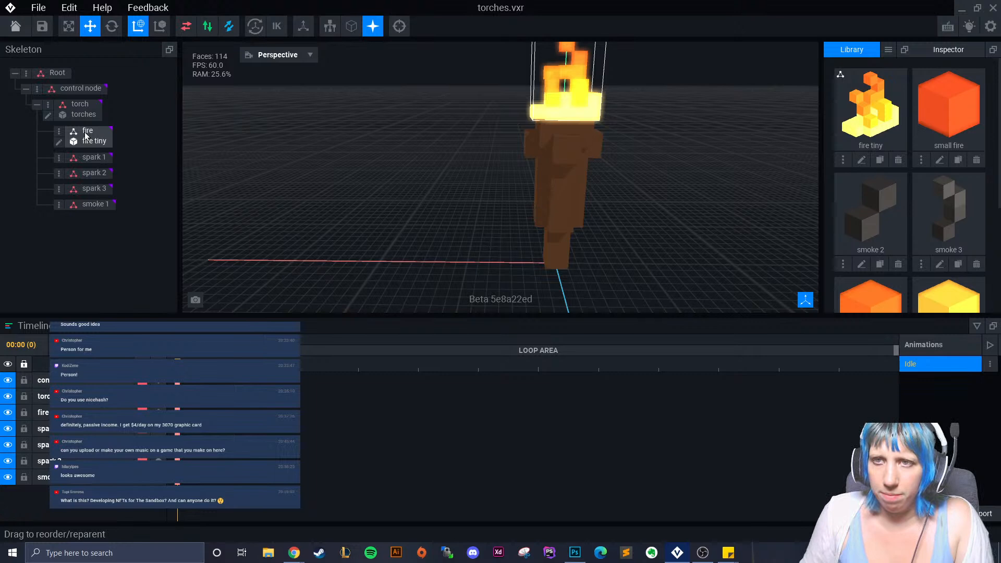
left_click(50, 105)
left_click(76, 130)
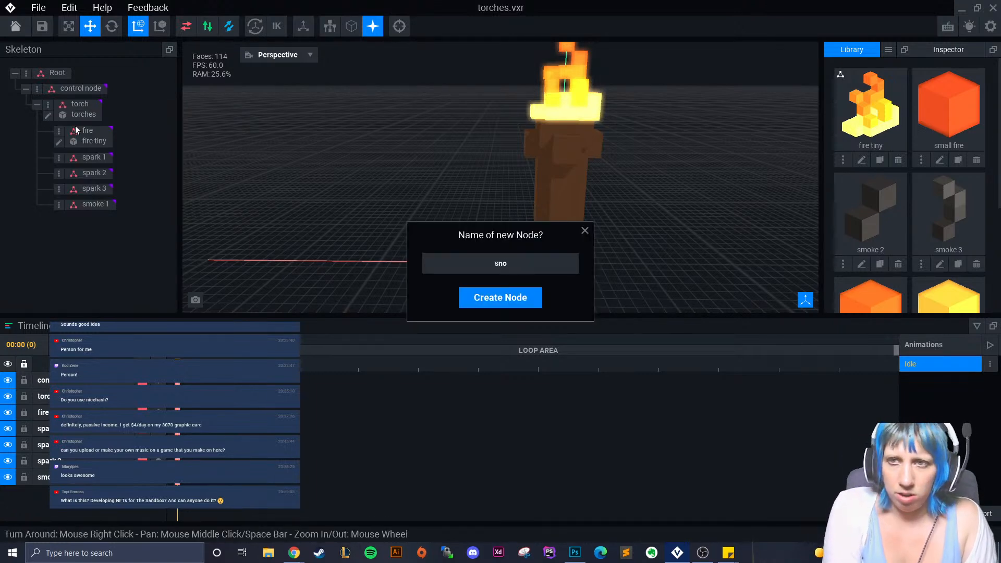
type("smoke 2")
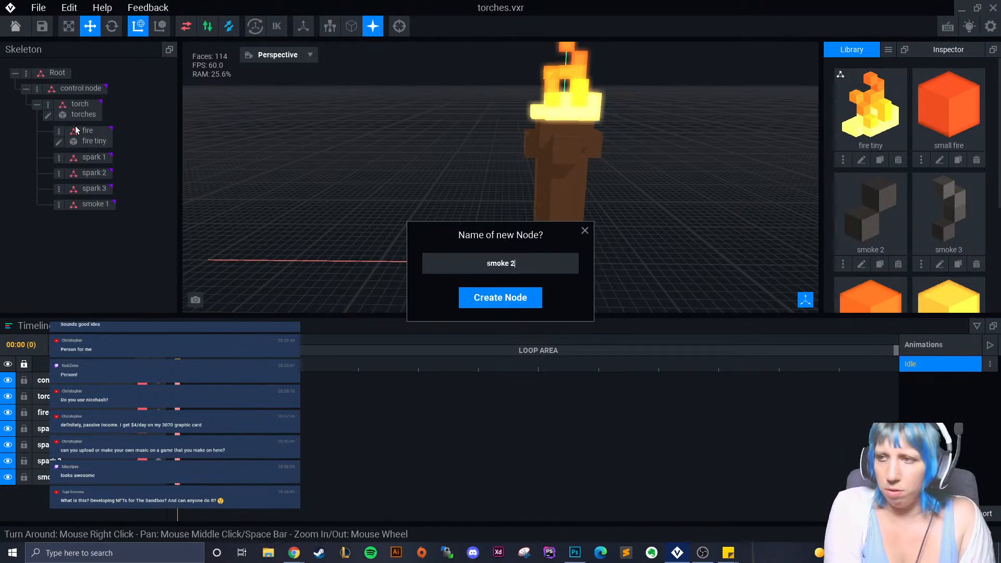
key("Return")
Attach small fire to spark 1, spark 2 to spark 2, spark light to spark 3, smoke 2 to smoke 1 and smoke 3 to smoke 2.
right_click_drag(607, 194, 638, 242)
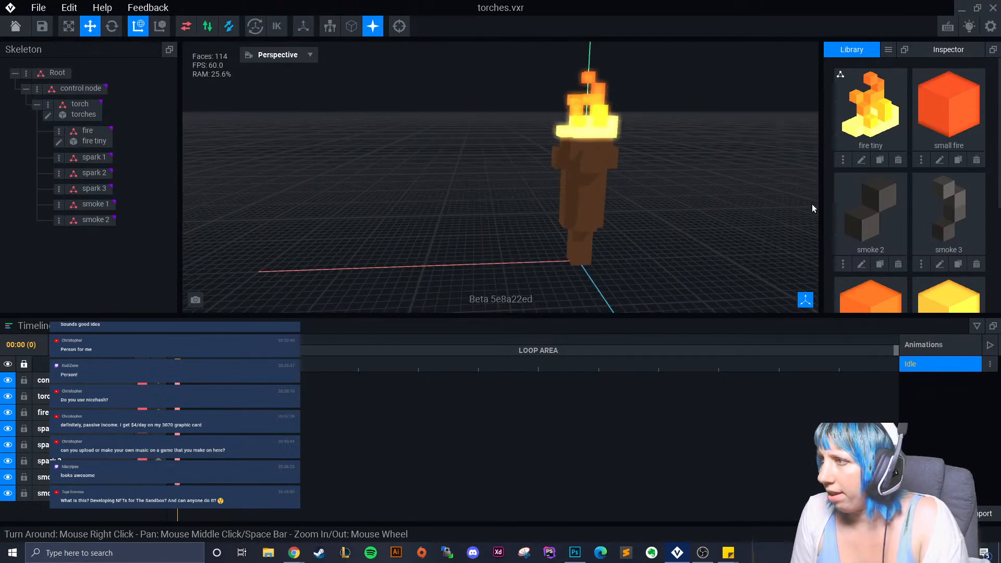
left_click_drag(946, 112, 108, 163)
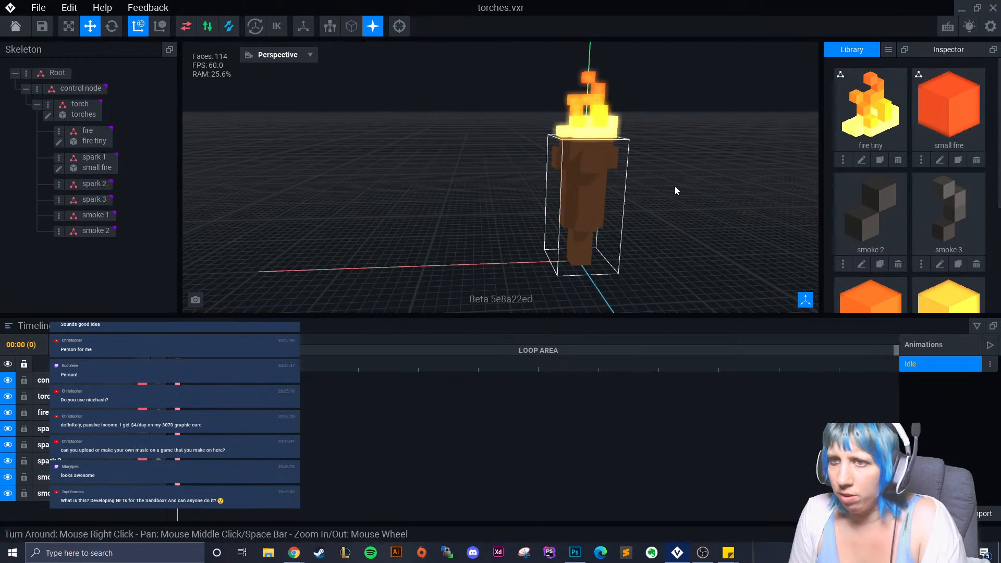
left_click_drag(880, 205, 95, 216)
left_click_drag(949, 209, 96, 244)
right_click_drag(211, 258, 292, 258)
scroll(905, 251, "down", 3)
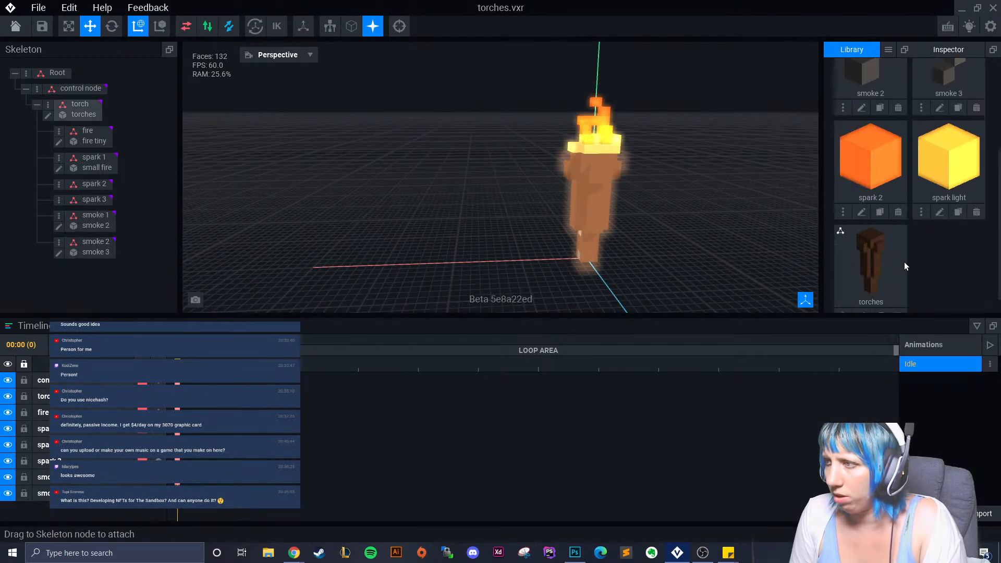
left_click_drag(855, 167, 86, 184)
left_click_drag(946, 156, 94, 210)
Raise spark 1 to a height of about 5.8, and spark 2 and spark 3 similarly, so they hide inside the torch handle.
right_click_drag(607, 255, 605, 252)
scroll(612, 255, "up", 3)
scroll(615, 258, "up", 2)
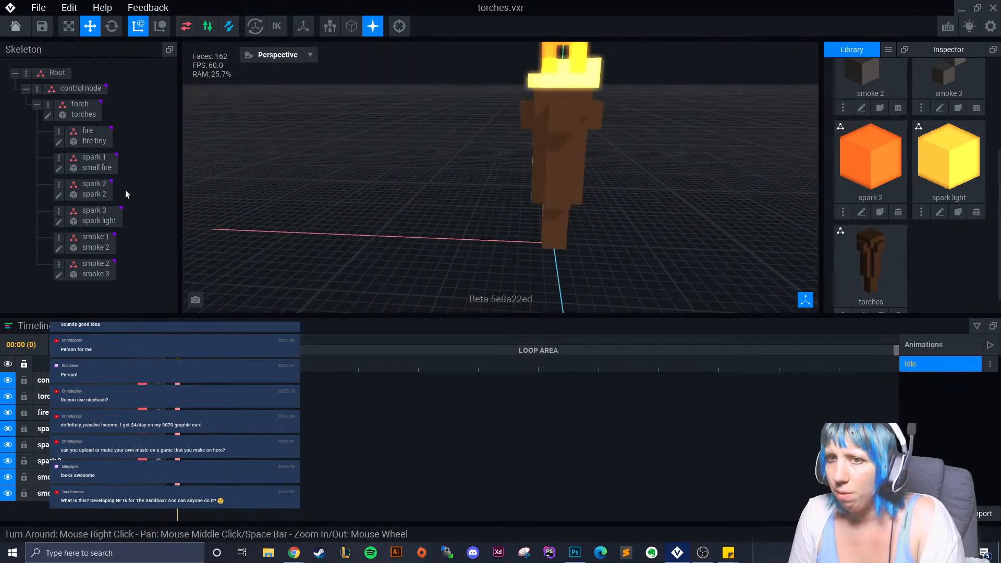
left_click(90, 159)
right_click_drag(545, 213, 547, 215)
scroll(545, 223, "up", 2)
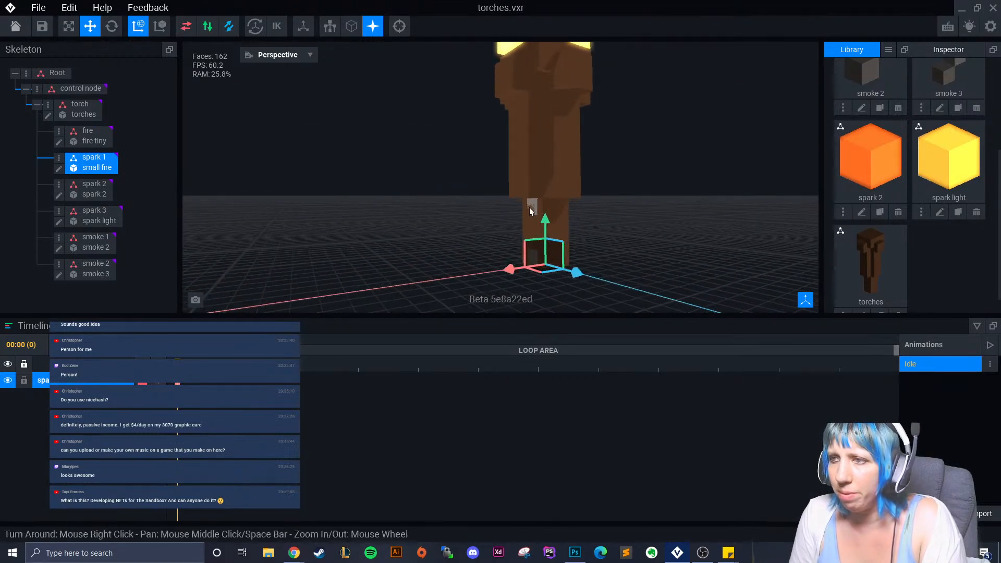
left_click_drag(546, 217, 546, 130)
left_click(94, 184)
left_click_drag(536, 220, 544, 136)
left_click(93, 210)
left_click_drag(535, 223, 544, 131)
Raise the smoke 1 and smoke 2 nodes so both smoke models sit hidden inside the torch handle.
left_click(95, 246)
left_click_drag(545, 218, 544, 124)
left_click_drag(93, 265, 96, 275)
mouse_move(529, 227)
right_mouse_down()
mouse_move(517, 224)
mouse_move(531, 231)
right_mouse_up()
left_click_drag(563, 263, 578, 186)
right_click_drag(594, 193, 595, 193)
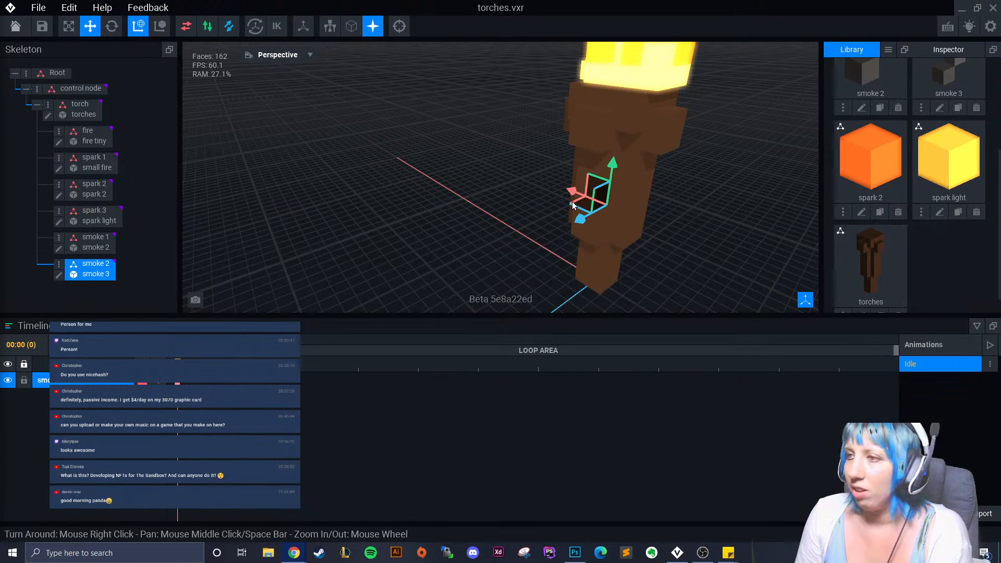
left_click(667, 230)
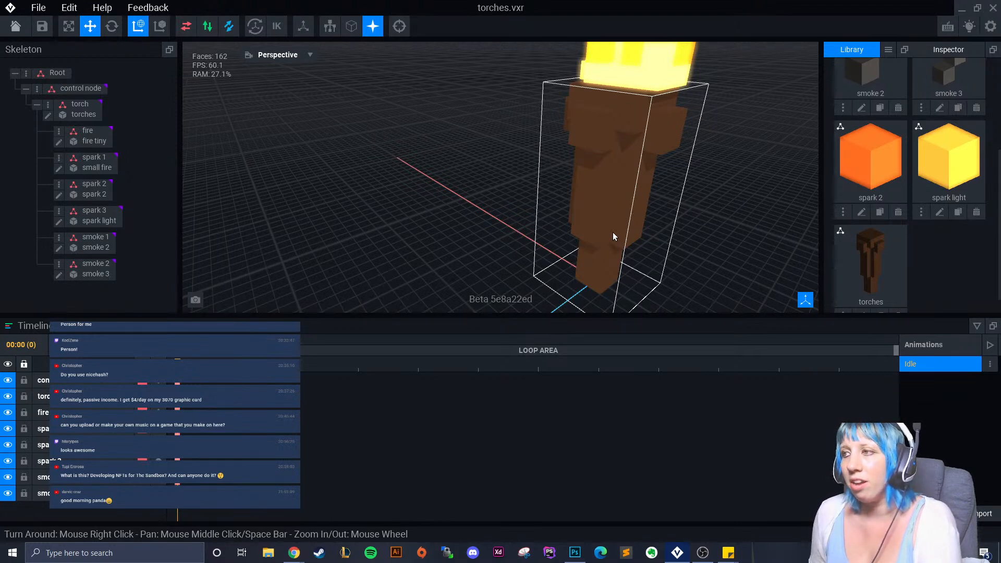
right_click_drag(551, 198, 595, 165)
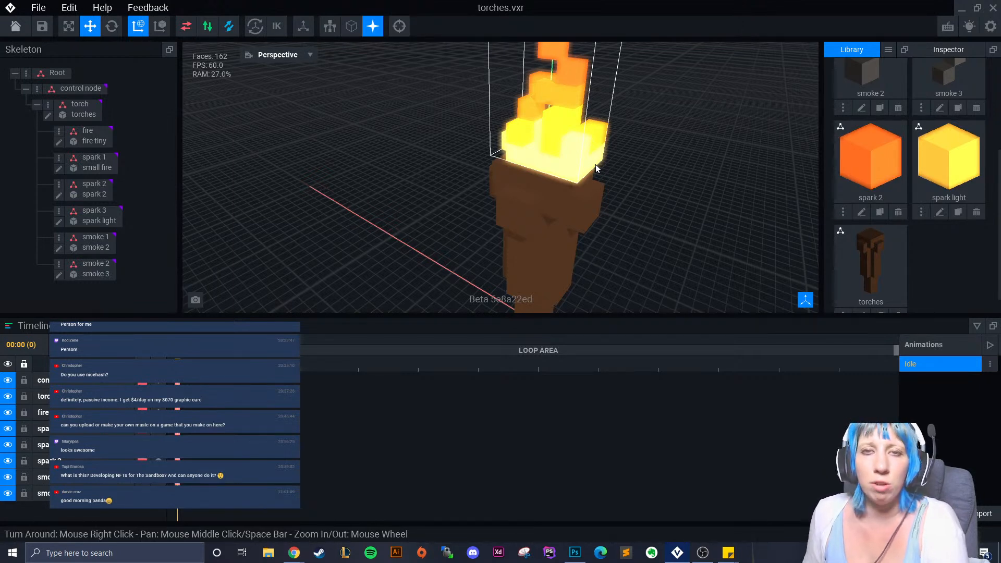
mouse_move(597, 169)
right_mouse_down()
mouse_move(586, 177)
mouse_move(605, 194)
right_mouse_up()
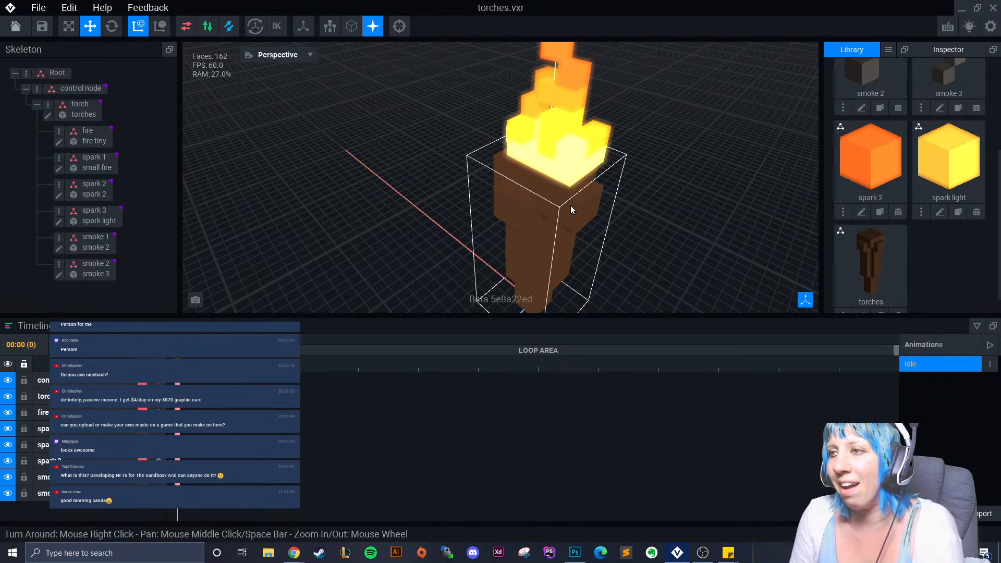
left_click(542, 168)
left_click(559, 220)
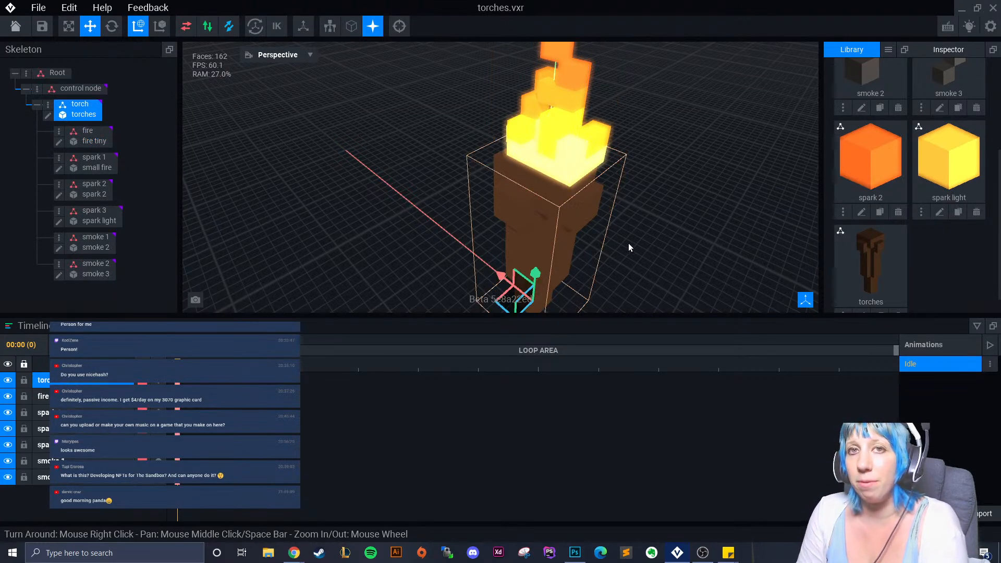
right_click_drag(628, 243, 633, 245)
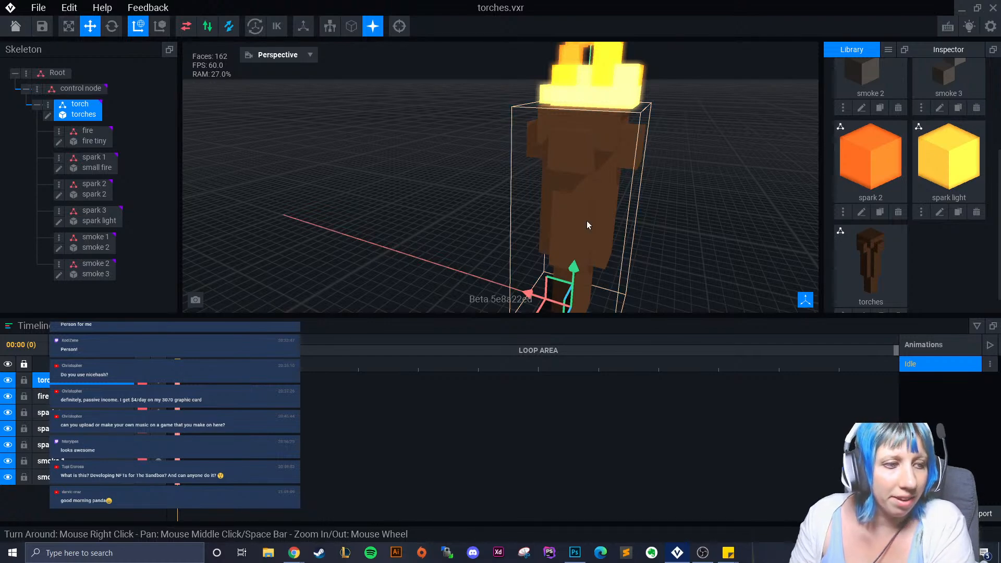
mouse_move(570, 143)
right_mouse_down()
mouse_move(681, 163)
mouse_move(578, 147)
right_mouse_up()
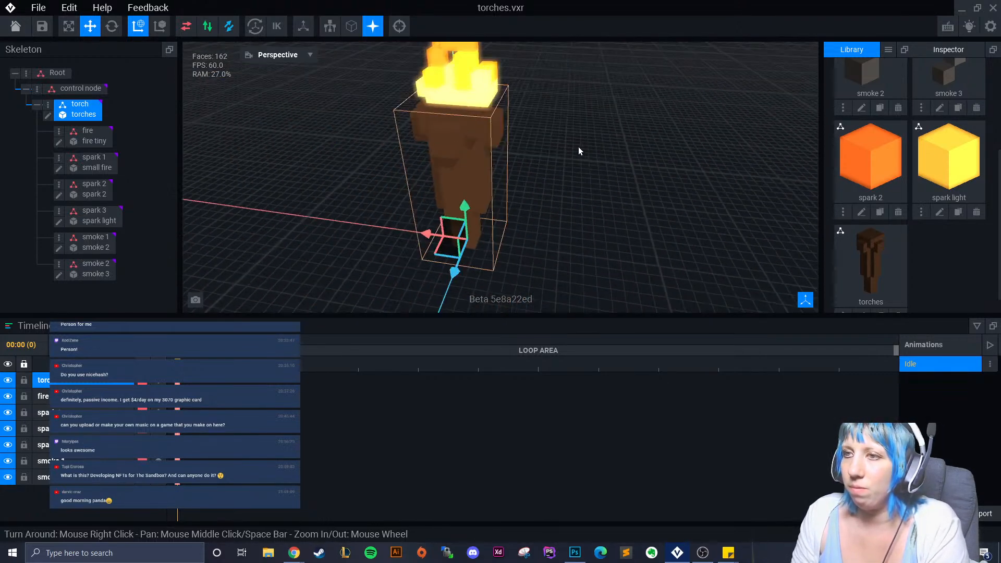
left_click(100, 138)
right_click_drag(286, 189, 305, 186)
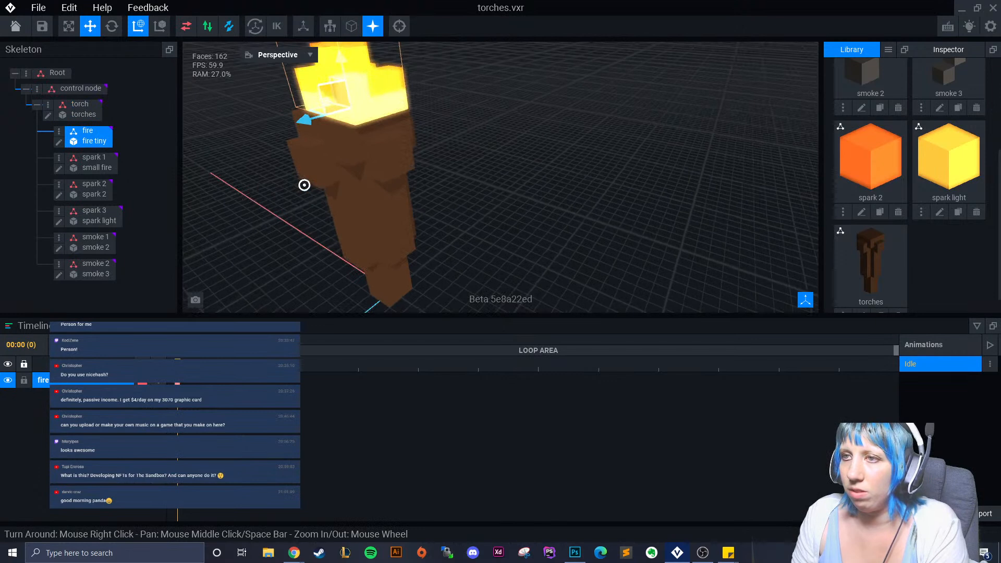
Rename the Idle animation to "Idle 01" and create a second animation named "On 01".
left_click(990, 364)
left_click(933, 392)
type("Id")
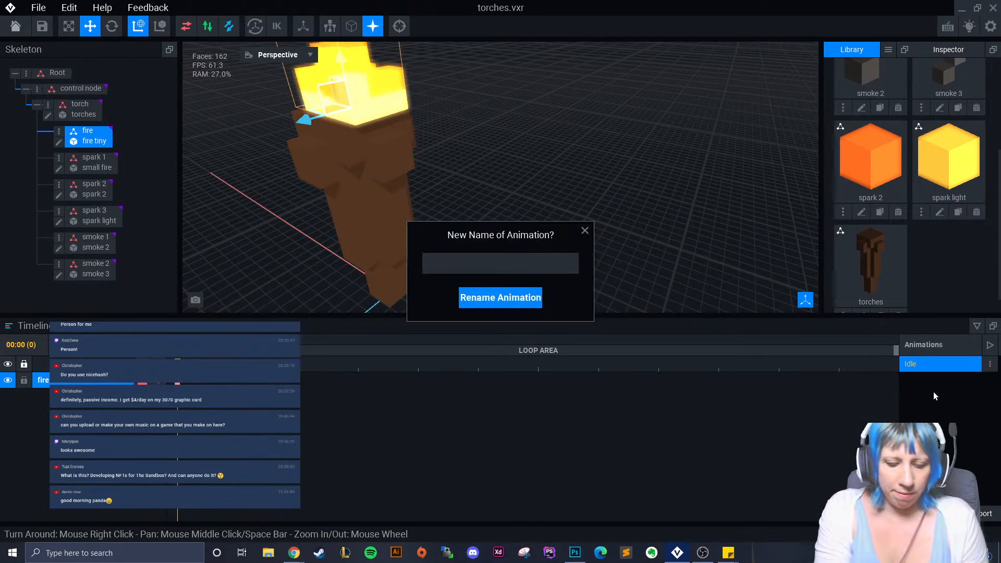
type("le 01")
key("Return")
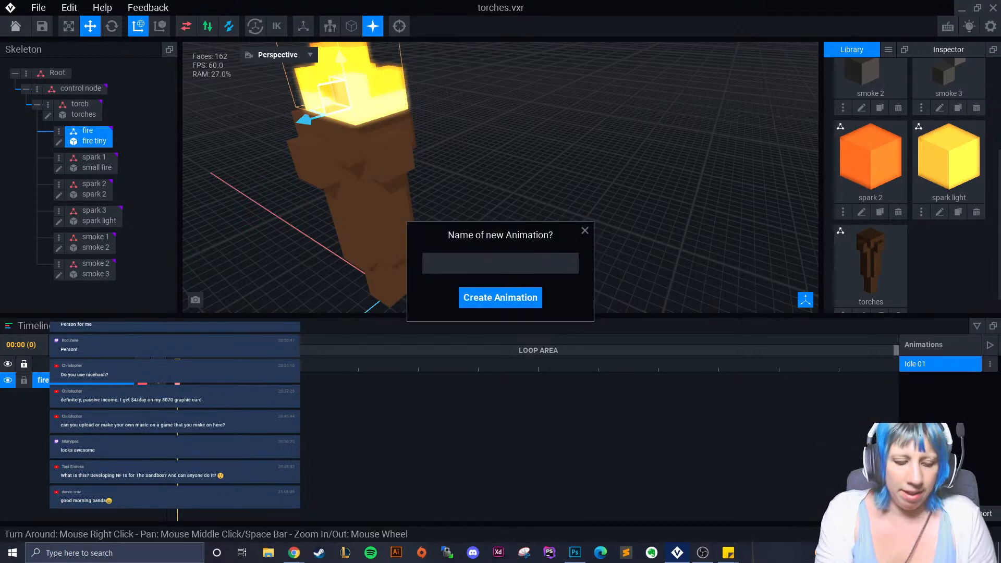
type("On 01")
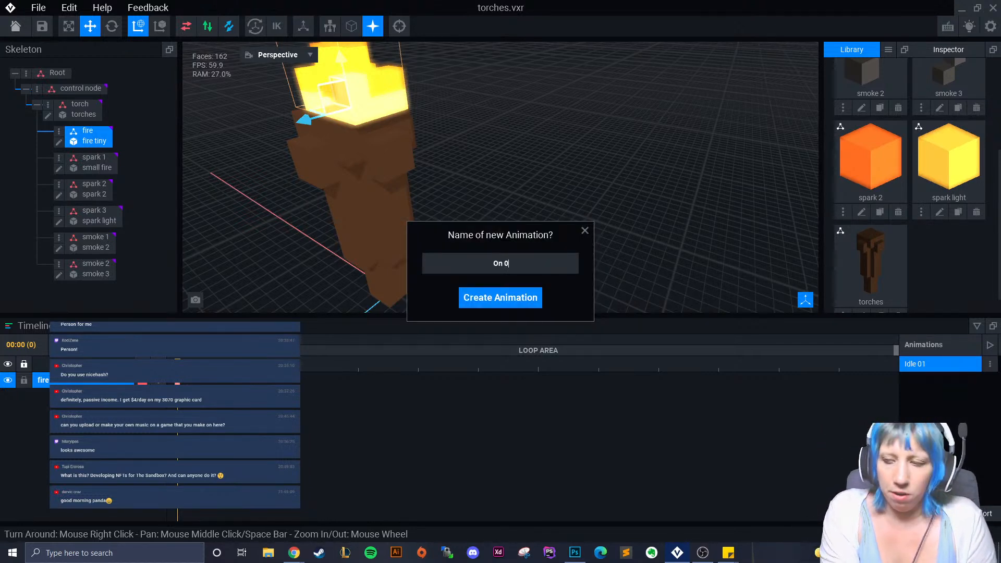
key("Return")
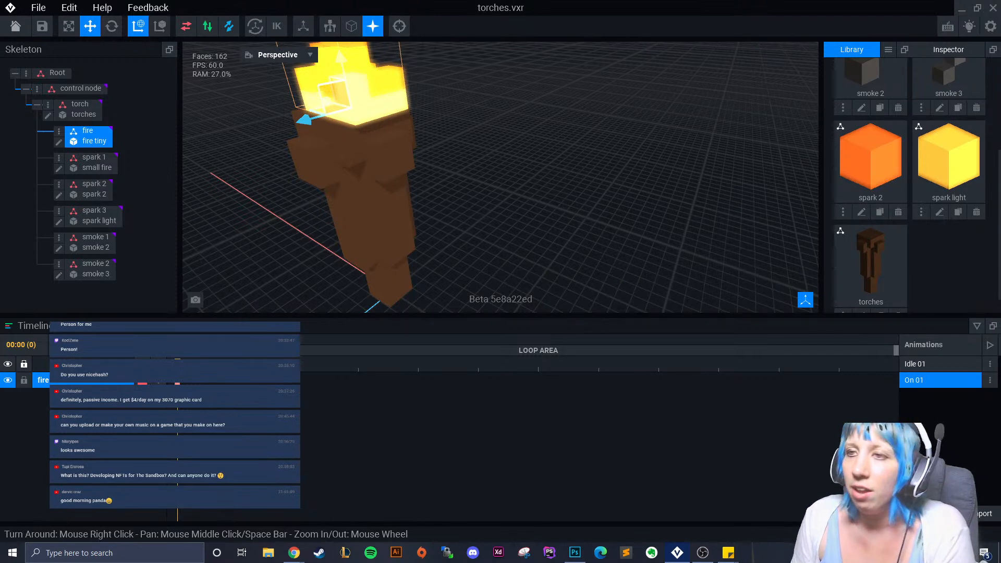
In On 01, key spark 1 in its hidden position at frame 3 and raise it into the flame at frame 4.
right_click_drag(565, 271, 595, 244)
scroll(596, 244, "down", 3)
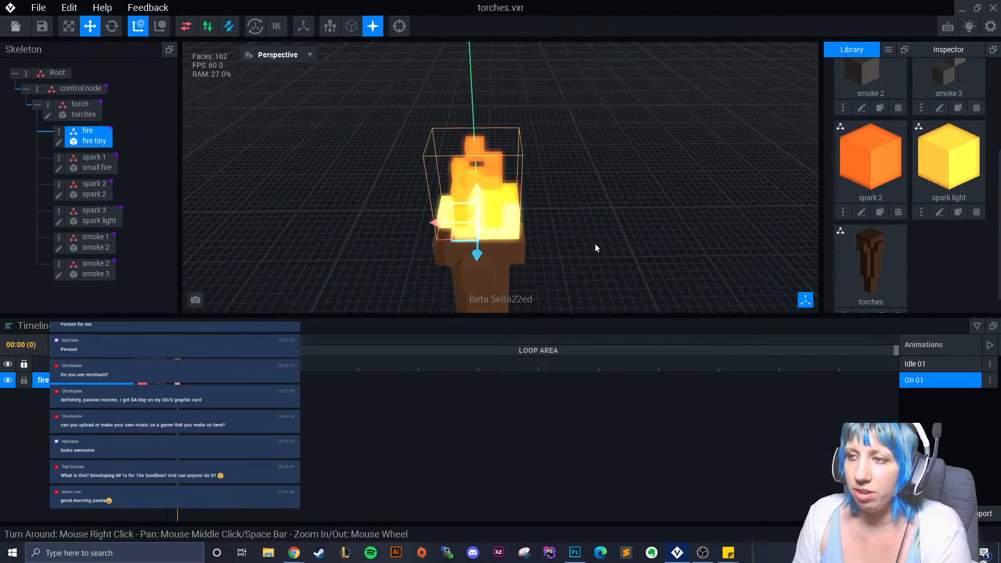
scroll(595, 248, "up", 4)
middle_click_drag(574, 232, 708, 214)
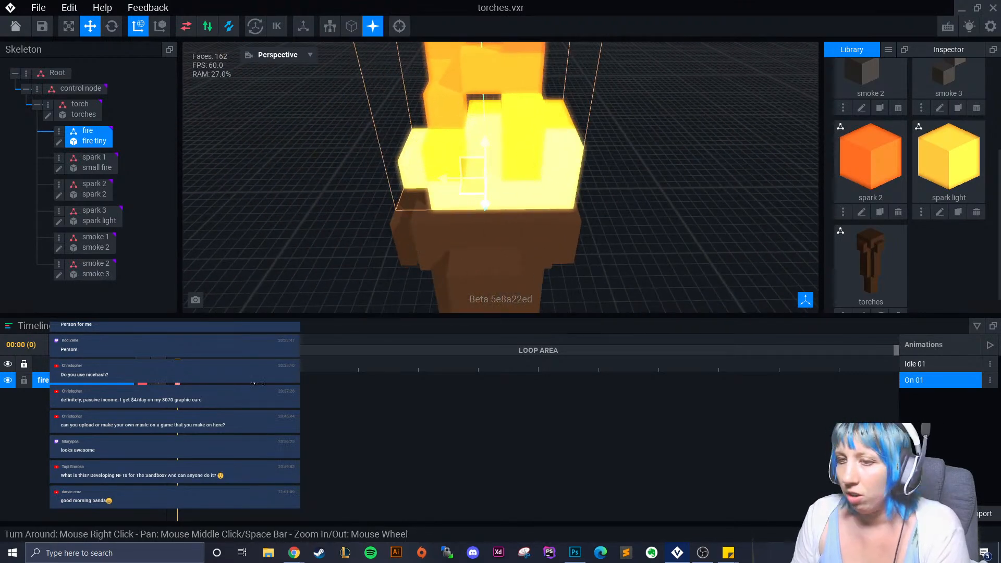
scroll(353, 337, "down", 5)
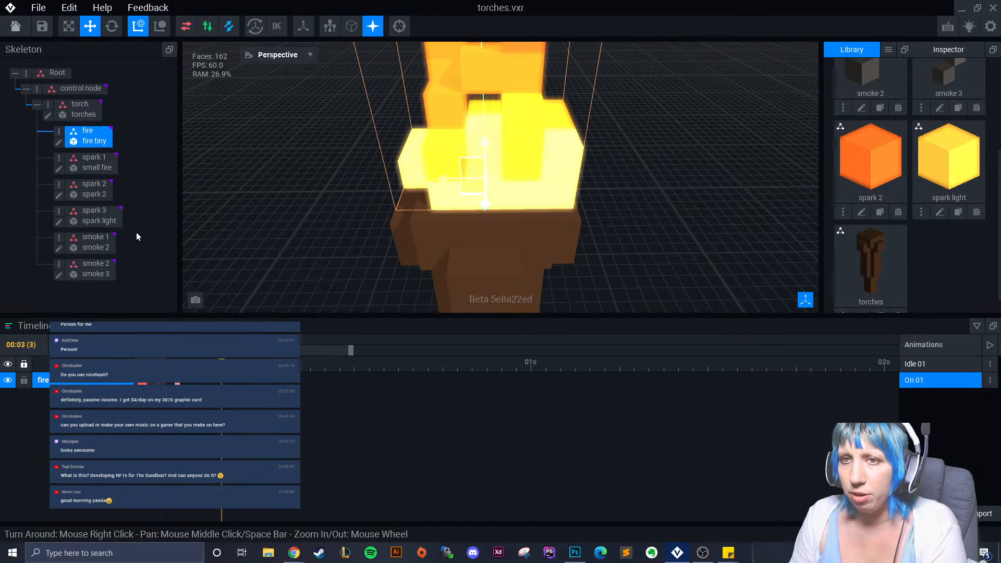
left_click(94, 166)
scroll(376, 177, "down", 3)
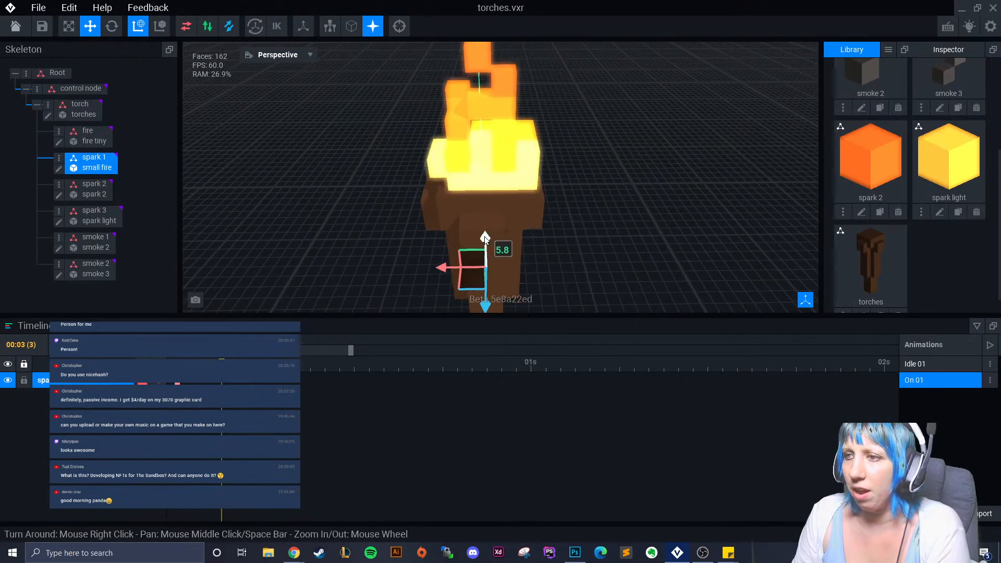
left_click(484, 237)
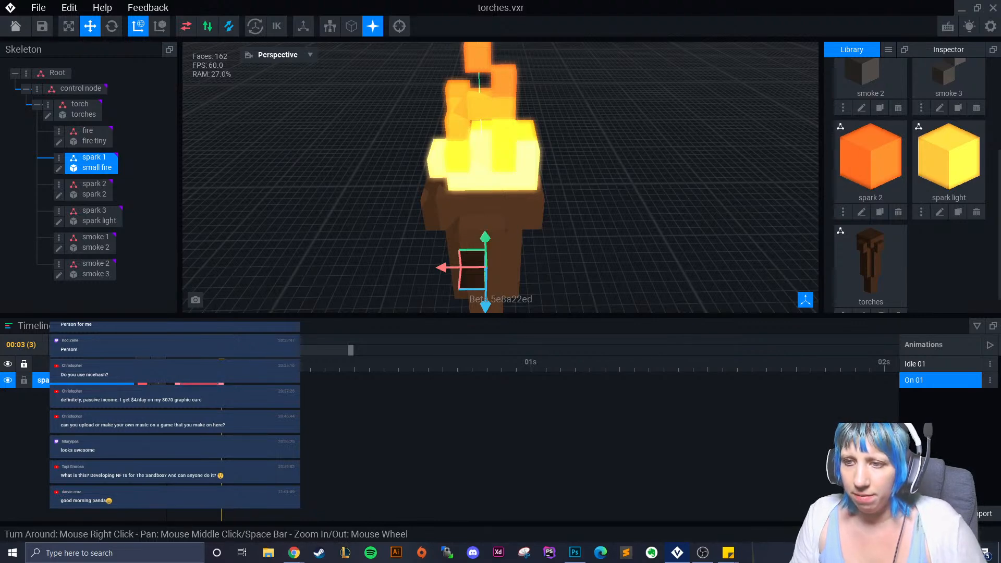
left_click_drag(485, 237, 486, 64)
right_click_drag(487, 114, 507, 146)
left_click_drag(509, 148, 536, 164)
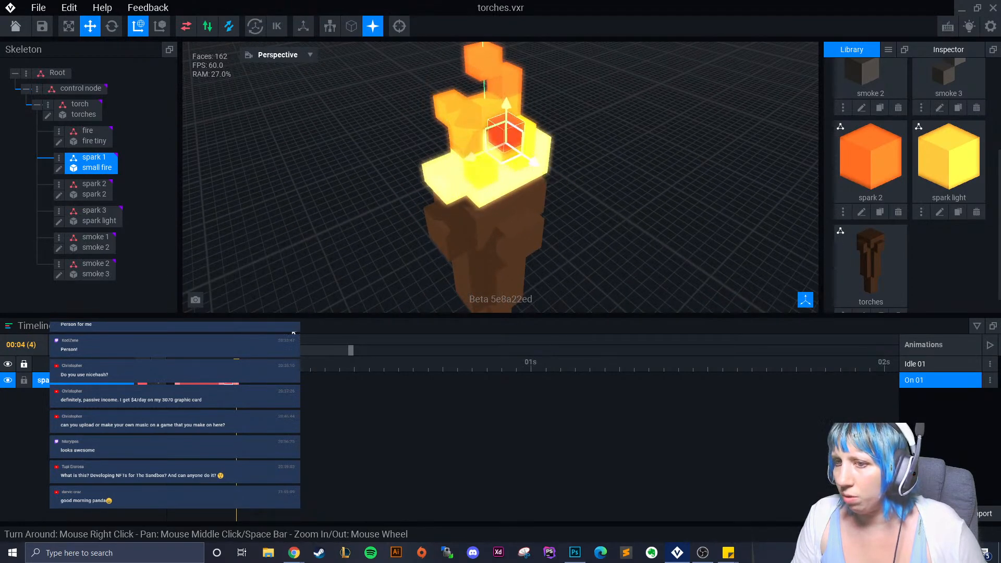
Raise spark 1 to the tip of the flame and place that keyframe at frame 18.
left_click(222, 365)
left_click(236, 365)
right_click_drag(397, 308, 429, 277)
middle_click_drag(429, 245, 406, 291)
left_click_drag(300, 373, 310, 374)
left_click_drag(471, 123, 475, 58)
left_click_drag(311, 365, 444, 384)
left_click_drag(280, 365, 439, 383)
right_click_drag(486, 271, 487, 271)
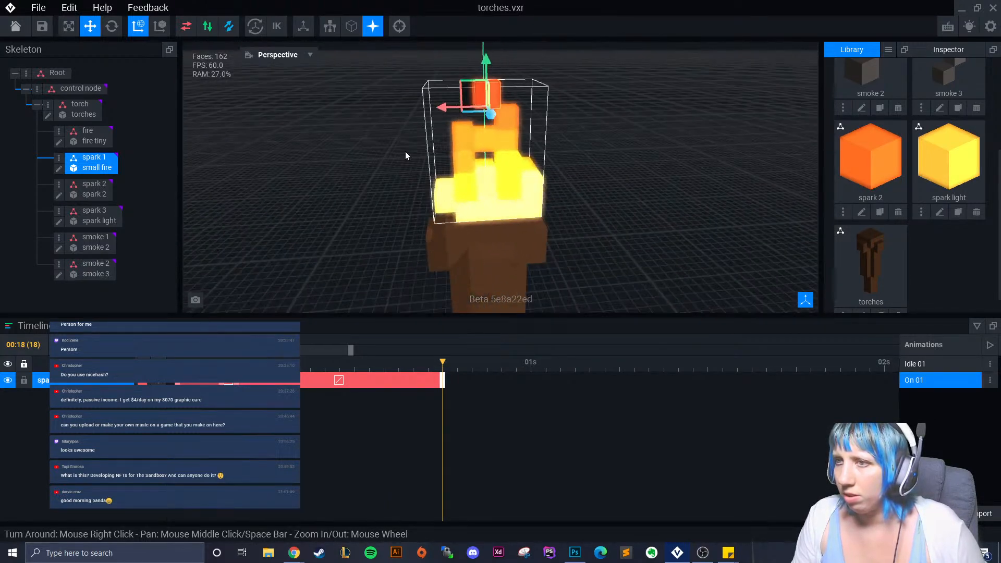
Key spark 2 hidden at frame 4, and at frame 5 move it up to about 14 and out beside the flame.
left_click(96, 194)
left_click_drag(438, 360, 236, 378)
left_click(485, 272)
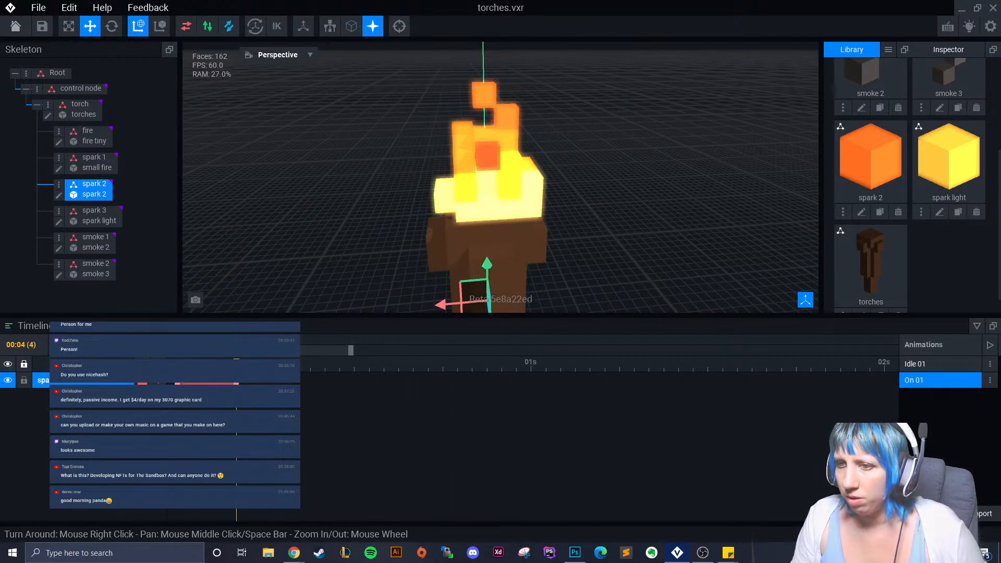
left_click_drag(490, 265, 496, 140)
right_click_drag(496, 141, 526, 208)
left_click_drag(525, 210, 510, 236)
left_click(492, 235)
left_click(446, 230)
mouse_move(521, 235)
right_mouse_down()
mouse_move(508, 248)
mouse_move(502, 239)
right_mouse_up()
left_click_drag(451, 223, 424, 227)
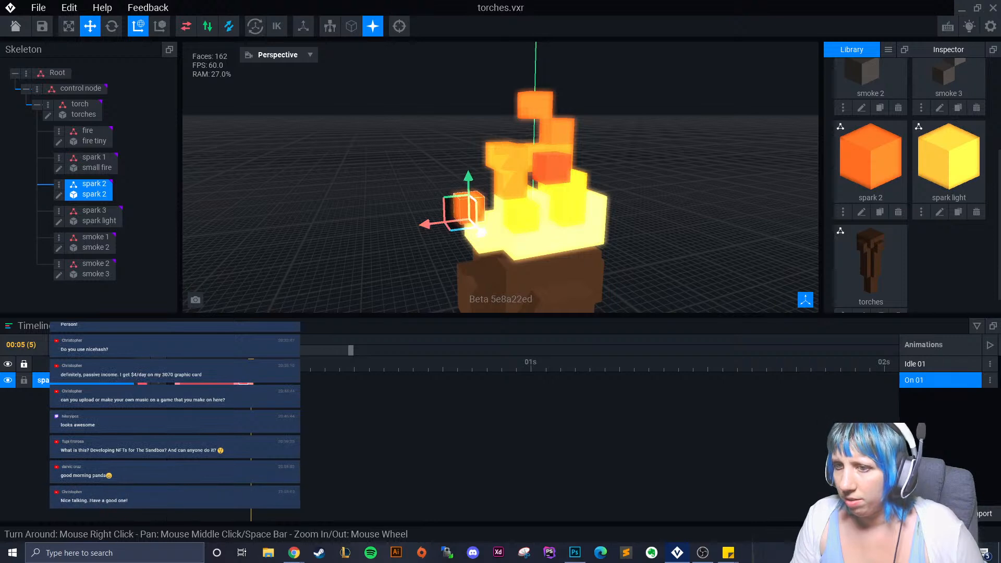
Raise spark 2 higher at frame 9 and key its rotation, first to about 317° and again at frame 17.
left_click_drag(250, 367, 307, 368)
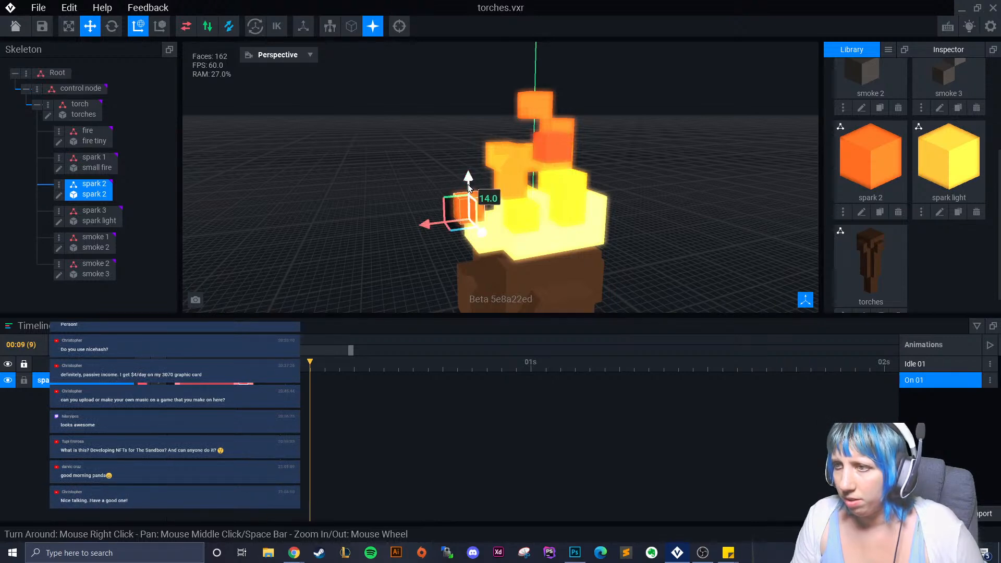
left_click_drag(470, 177, 471, 141)
left_click_drag(310, 365, 401, 378)
left_click(111, 26)
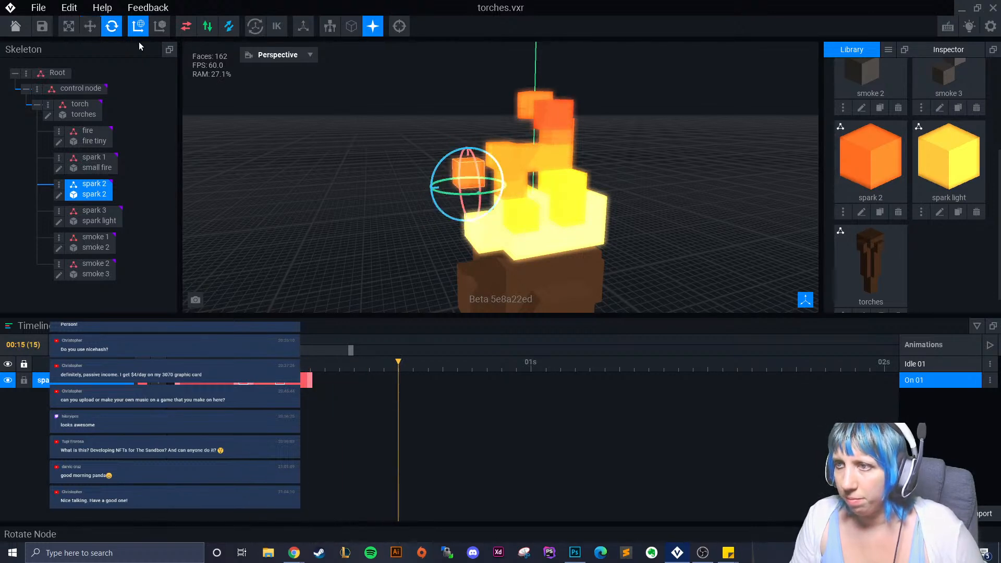
left_click_drag(492, 155, 492, 158)
left_click_drag(487, 157, 468, 155)
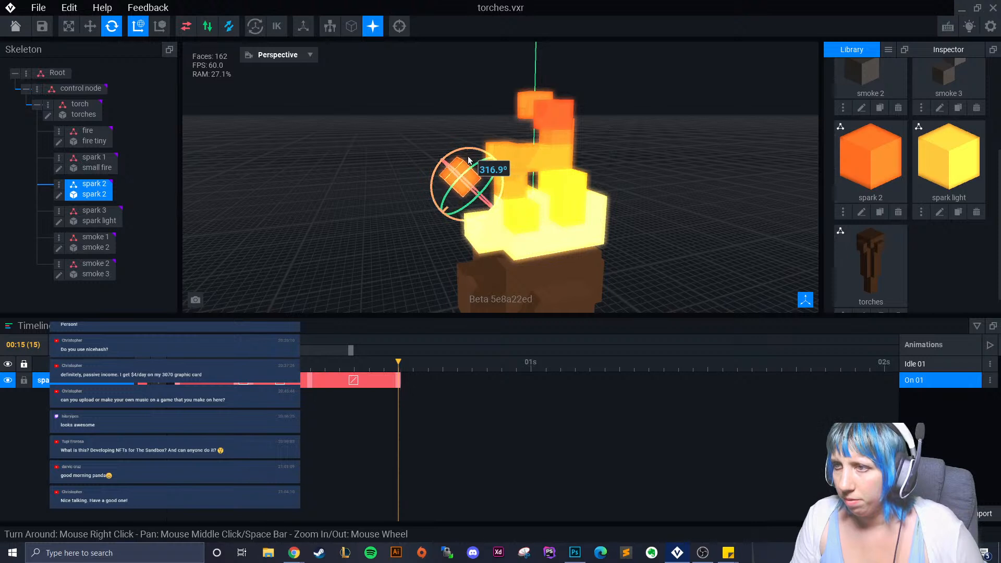
left_click_drag(392, 367, 424, 393)
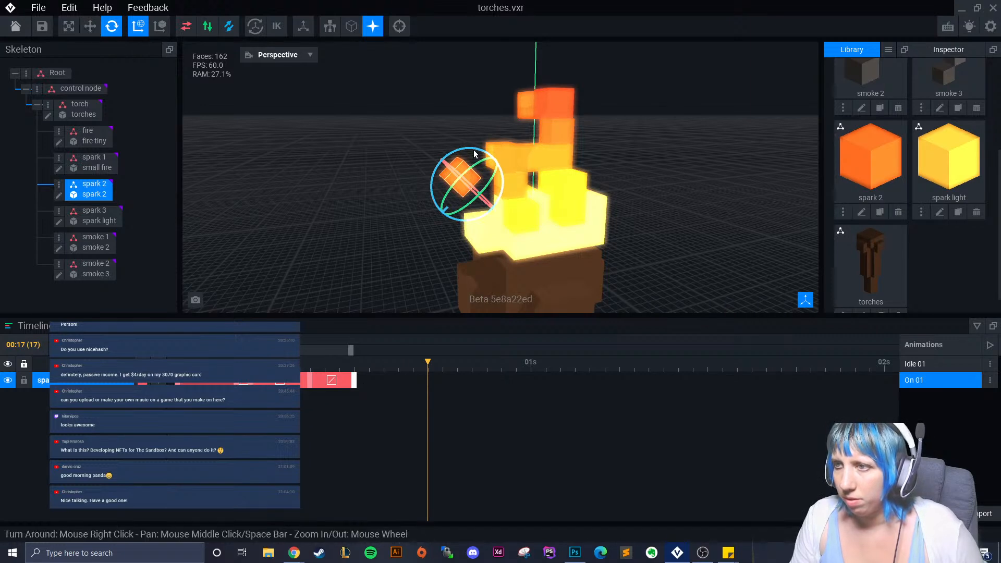
left_click_drag(474, 152, 433, 161)
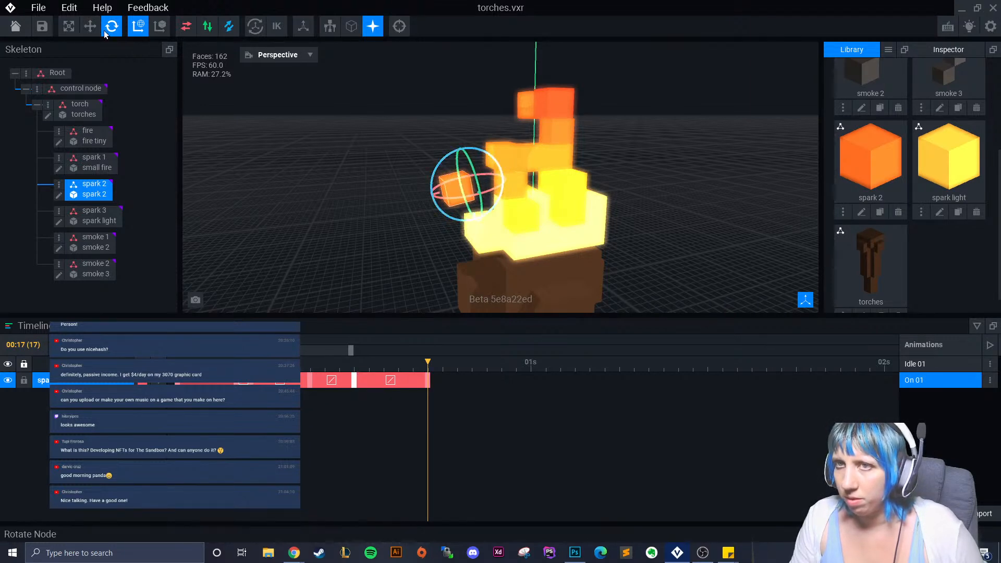
Lower spark 2 from beside the flame to beside the torch head.
key("w")
left_click_drag(416, 201, 448, 311)
left_click_drag(427, 364, 462, 387)
scroll(358, 248, "down", 2)
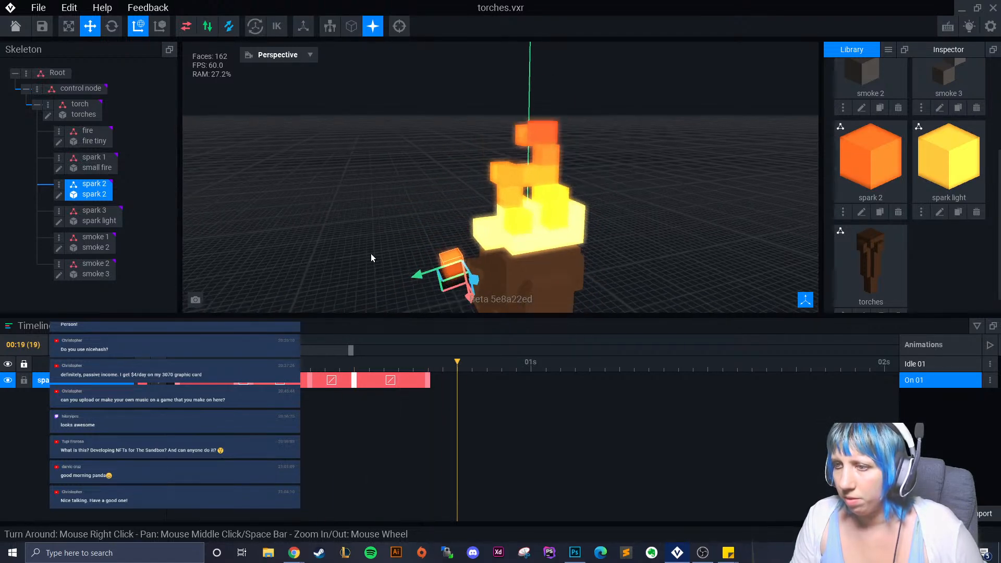
middle_click_drag(358, 249, 311, 214)
middle_click_drag(440, 255, 411, 223)
left_click(402, 239)
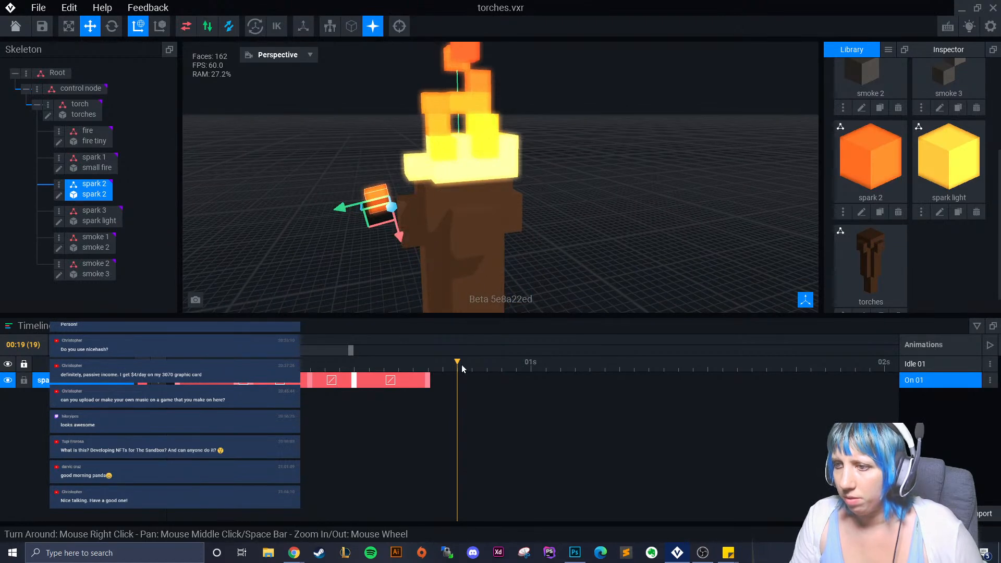
Lower spark 2 further down the torch's side at frame 24 and paste its hidden keyframe at frame 25.
left_click_drag(399, 237, 453, 290)
middle_click_drag(453, 286, 452, 272)
scroll(451, 271, "down", 1)
left_click_drag(524, 364, 530, 411)
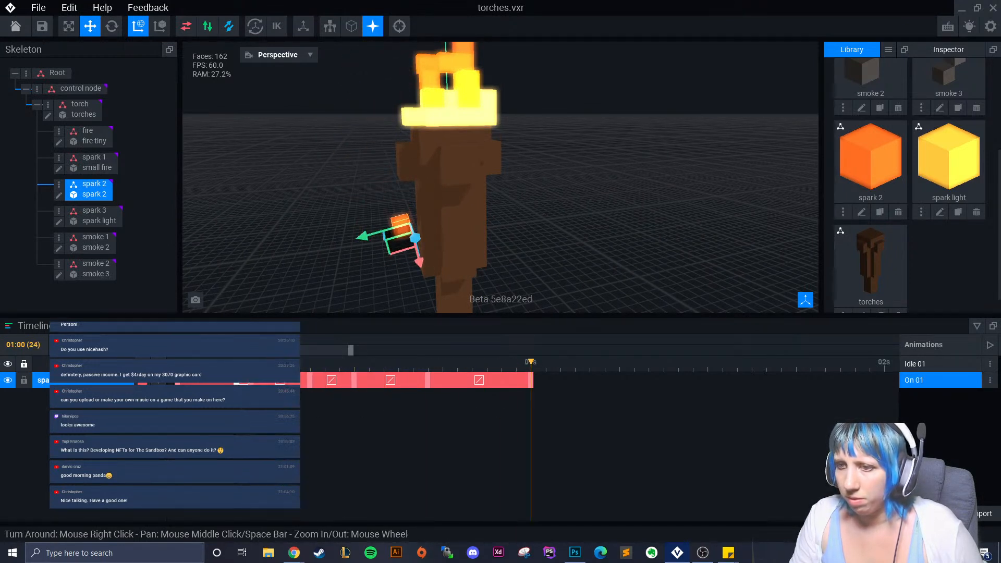
right_click(546, 386)
left_click(574, 382)
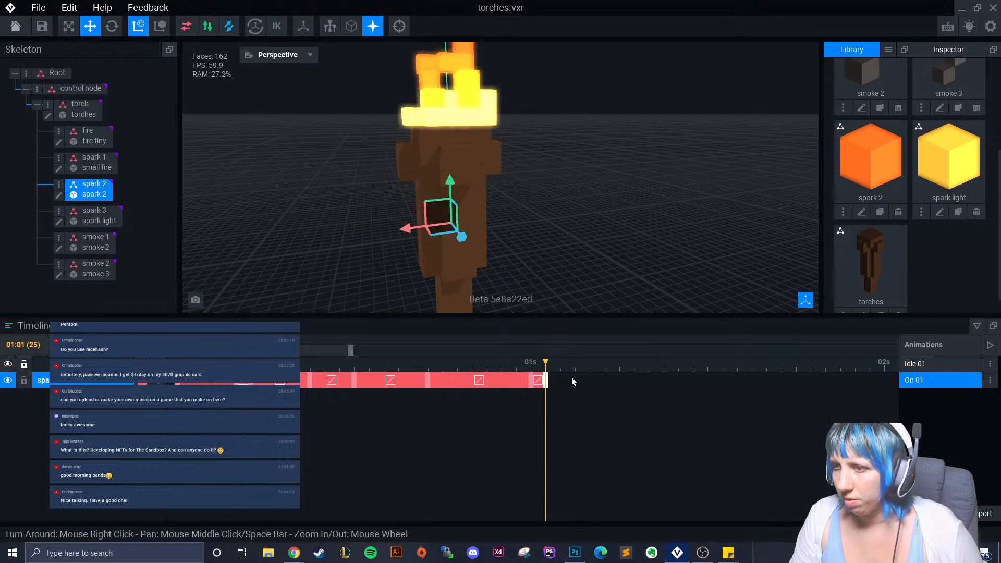
scroll(506, 292, "down", 3)
middle_click_drag(513, 284, 524, 310)
Shift spark 1's raised keyframe to frame 14 and lower the spark from the tip into the flame.
left_click_drag(546, 361, 339, 376)
left_click(476, 98)
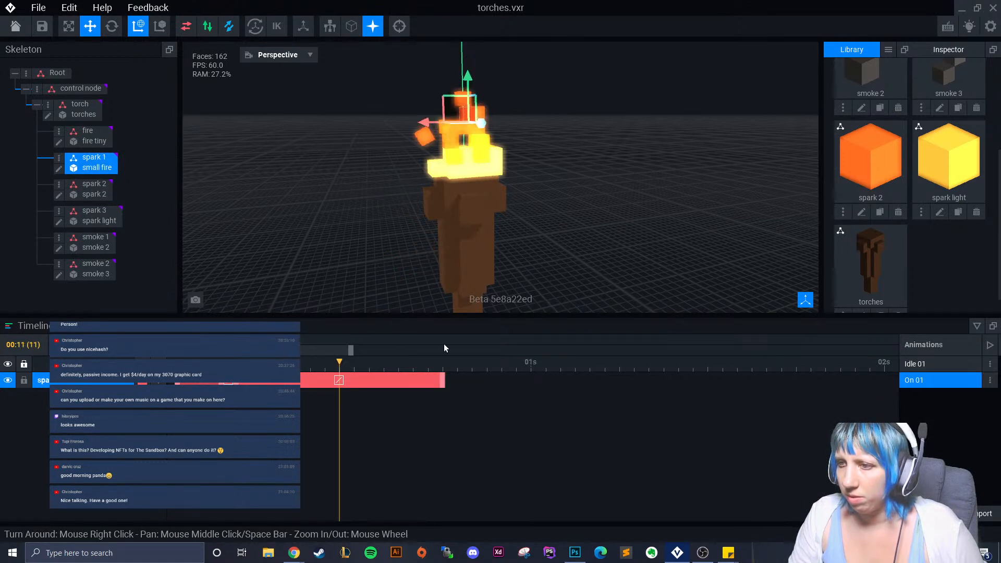
left_click(471, 79)
left_click(470, 112)
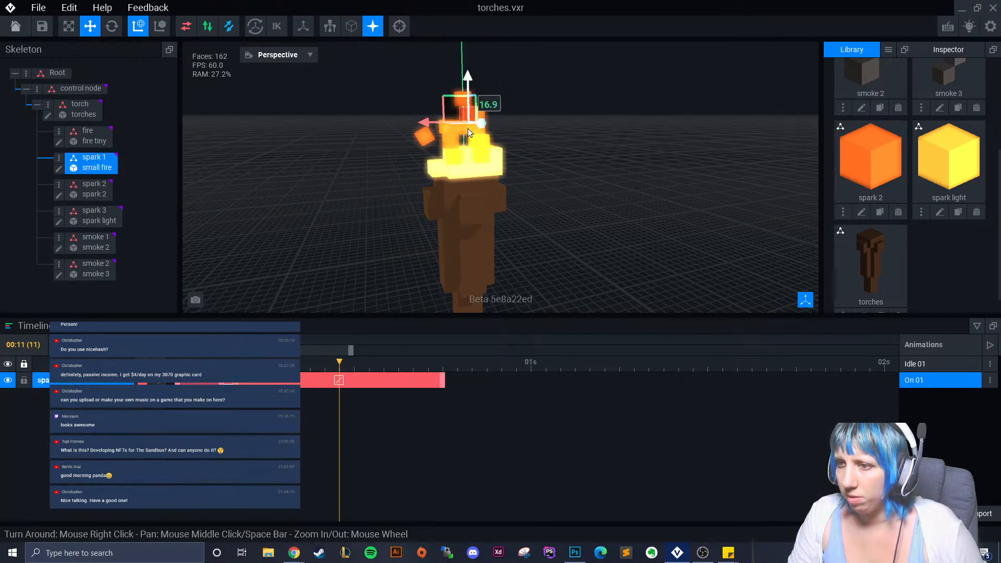
left_click_drag(440, 384, 410, 384)
left_click_drag(347, 360, 422, 381)
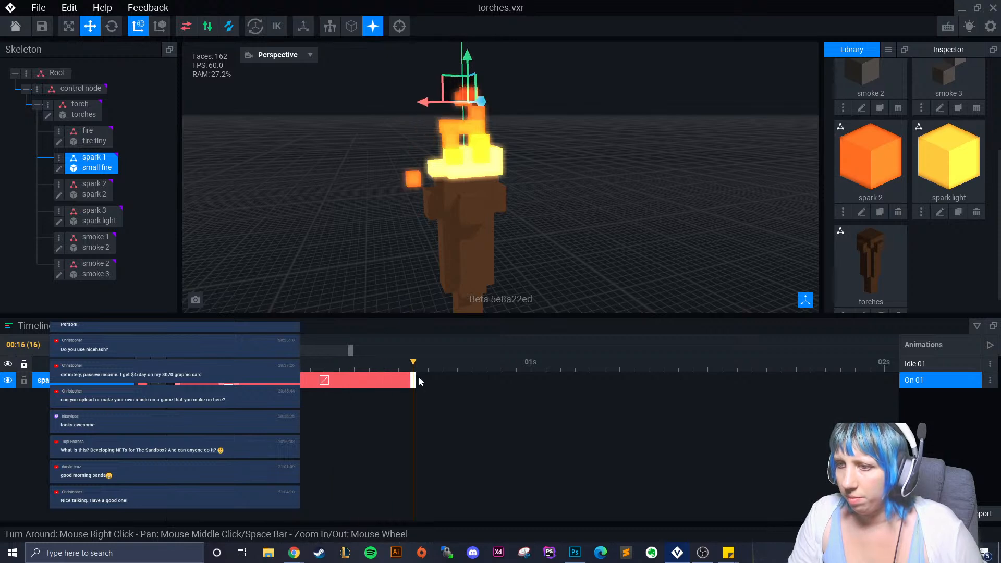
left_click_drag(468, 54, 467, 81)
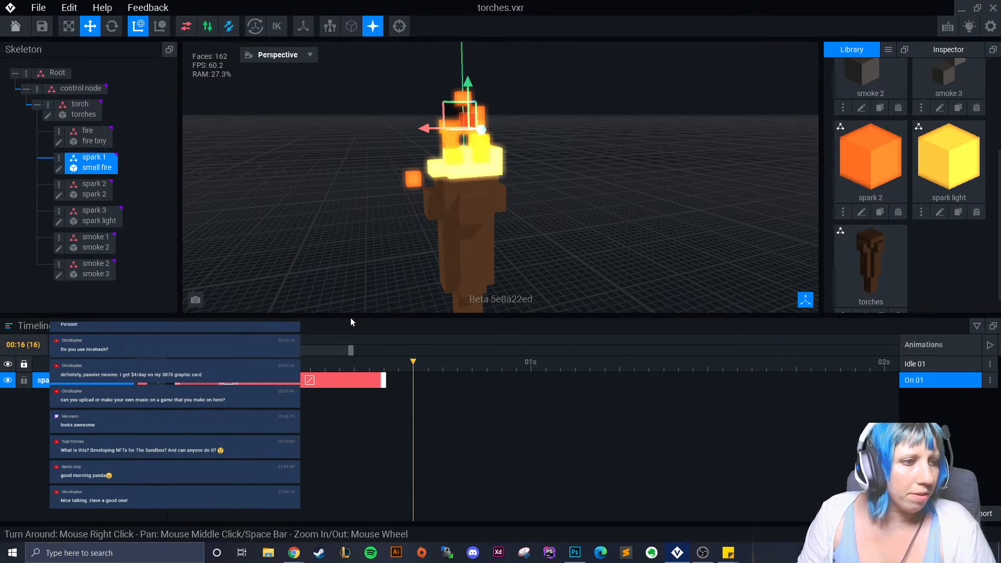
Rotate spark 1 and place the rotated keyframe at frame 18.
right_click_drag(464, 228, 509, 226)
scroll(509, 226, "up", 3)
scroll(509, 226, "down", 2)
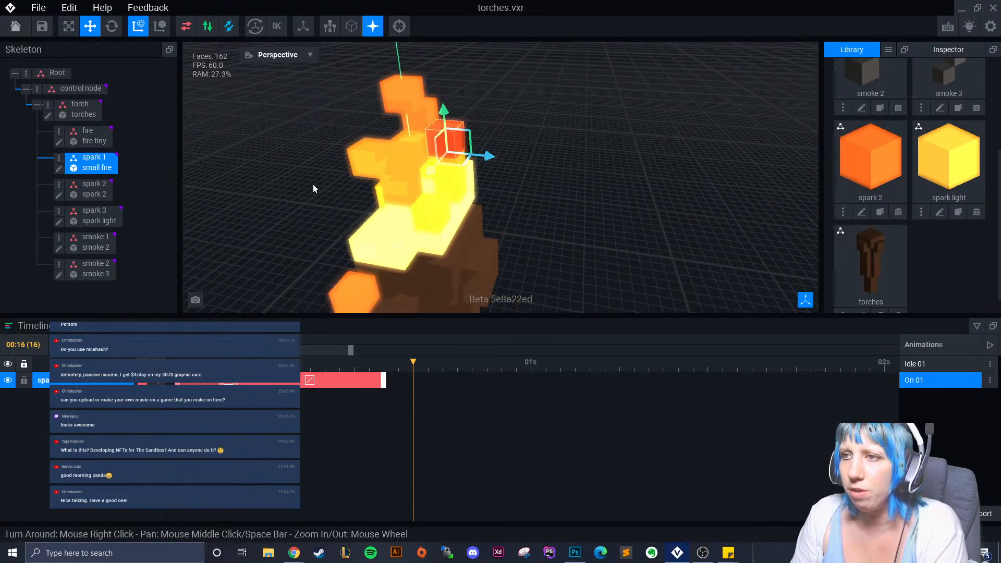
left_click(116, 29)
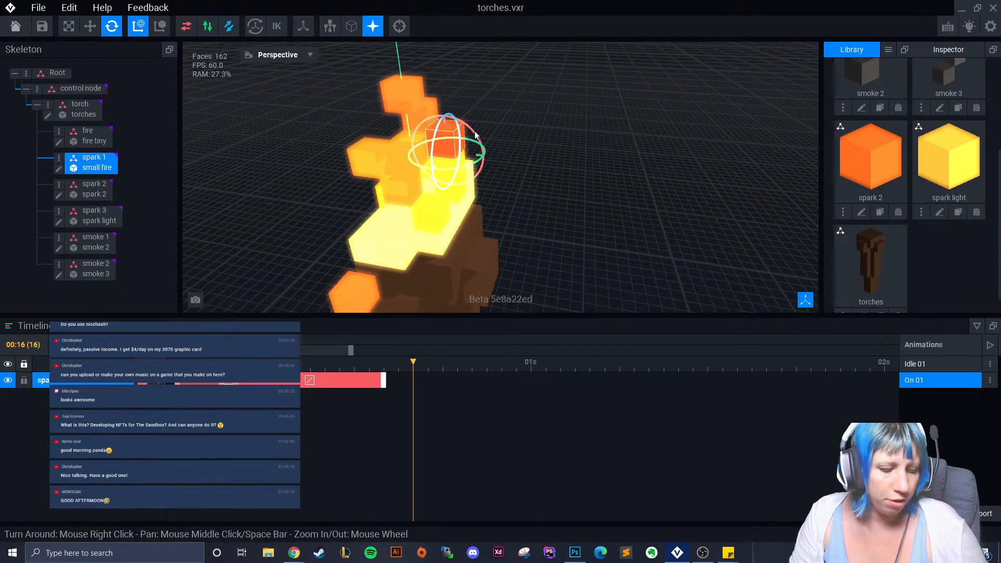
left_click_drag(474, 135, 492, 200)
left_click(398, 380)
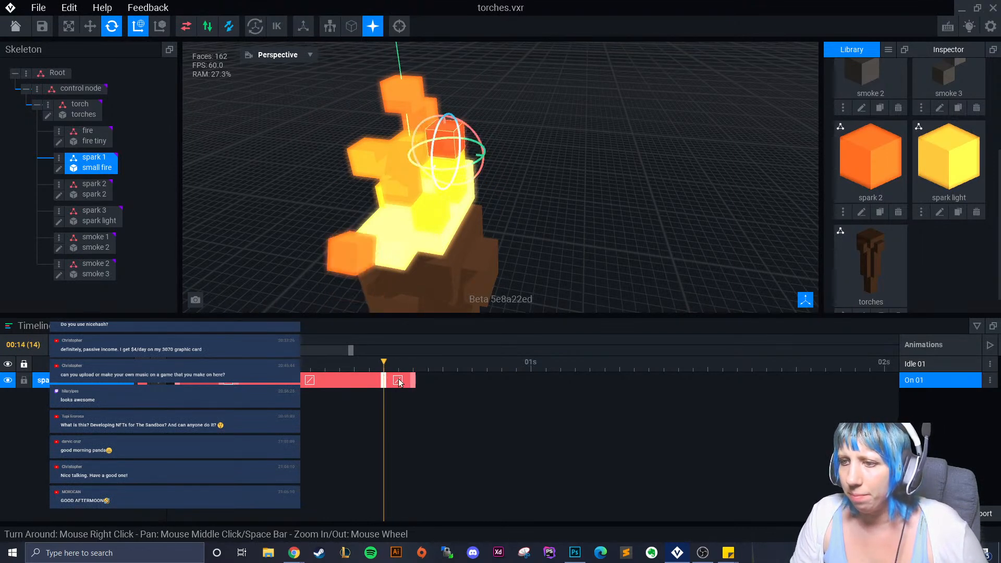
Lower spark 1 to below the flame and place that keyframe at frame 25.
left_click_drag(386, 364, 482, 384)
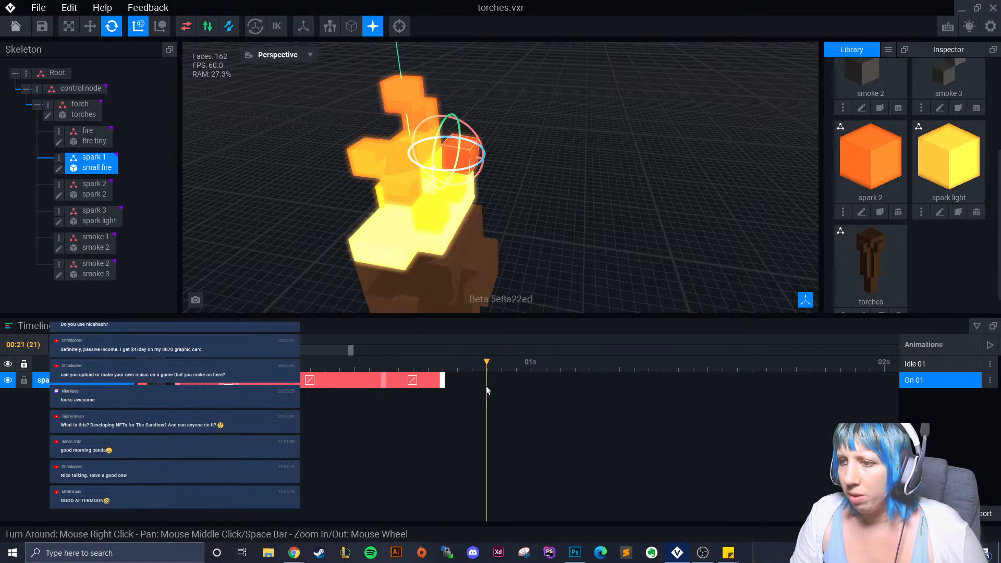
key("w")
left_click_drag(488, 161, 485, 284)
left_click_drag(501, 361, 546, 375)
Key spark 1's rotation at frame 21 and again at frame 25.
left_click(112, 26)
right_click_drag(512, 236, 535, 200)
left_click_drag(547, 365, 491, 374)
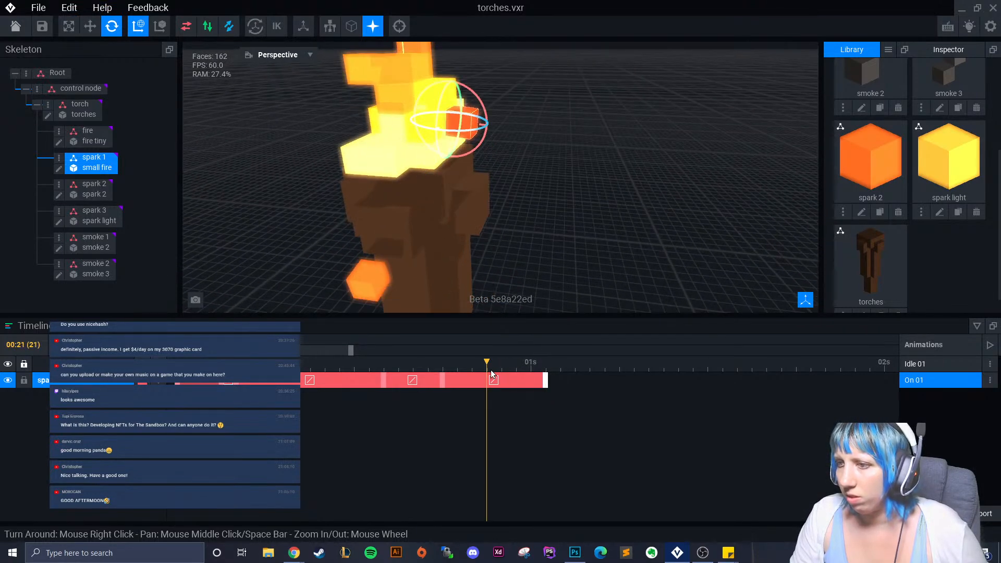
left_click_drag(480, 100, 483, 144)
left_click_drag(482, 369, 546, 409)
mouse_move(488, 167)
left_mouse_down()
mouse_move(495, 208)
mouse_move(494, 184)
left_mouse_up()
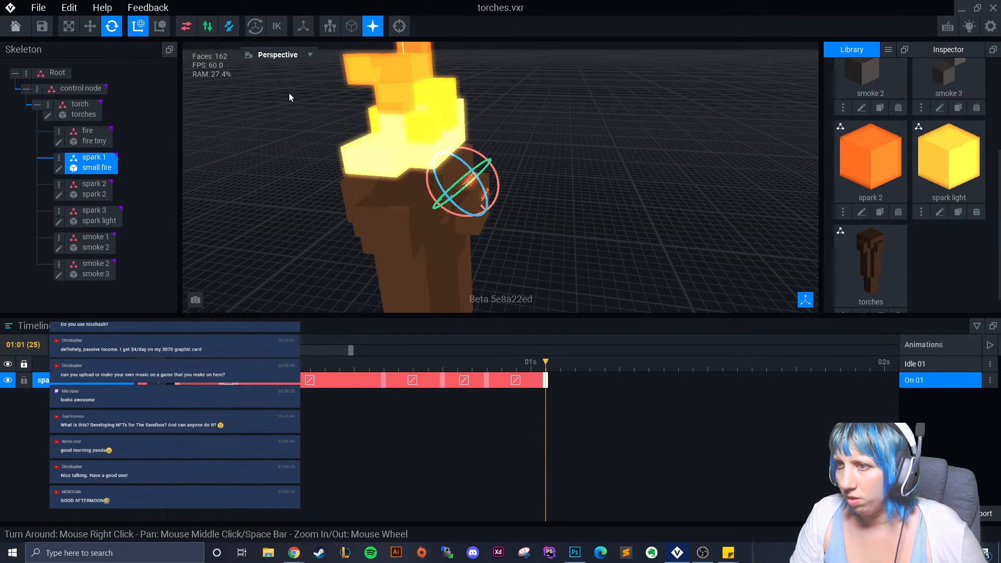
Move spark 1 outward beside the torch at frame 25 and paste its hidden keyframe at frame 26.
left_click(94, 27)
left_click_drag(440, 208, 524, 246)
left_click_drag(504, 219, 467, 232)
left_click_drag(540, 363, 548, 383)
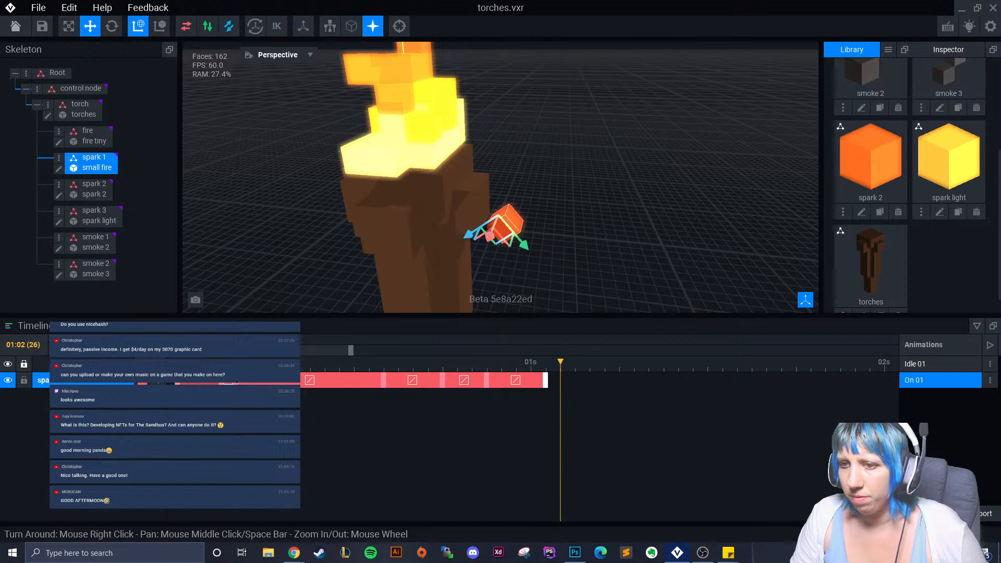
right_click(564, 382)
left_click(597, 385)
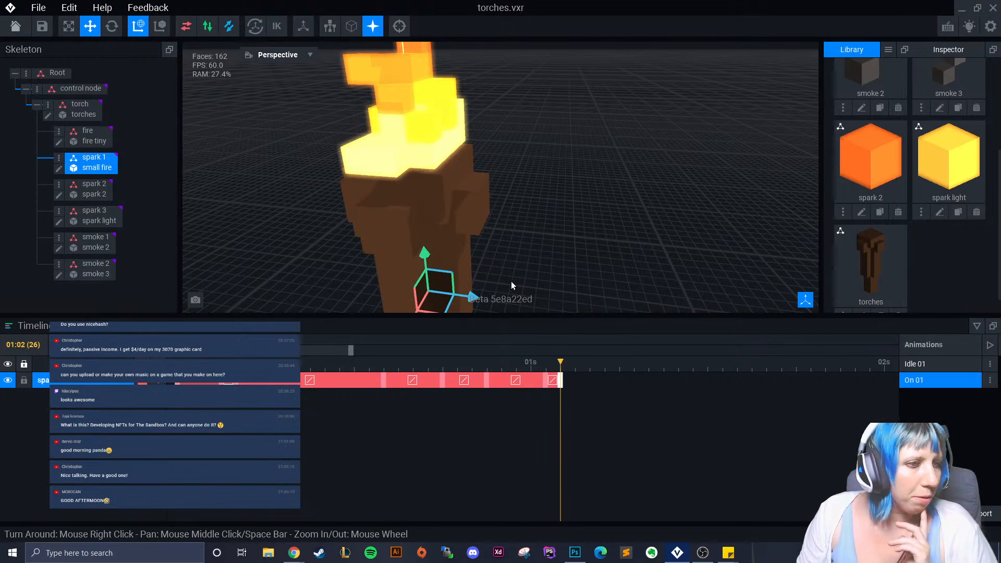
right_click_drag(387, 208, 443, 236)
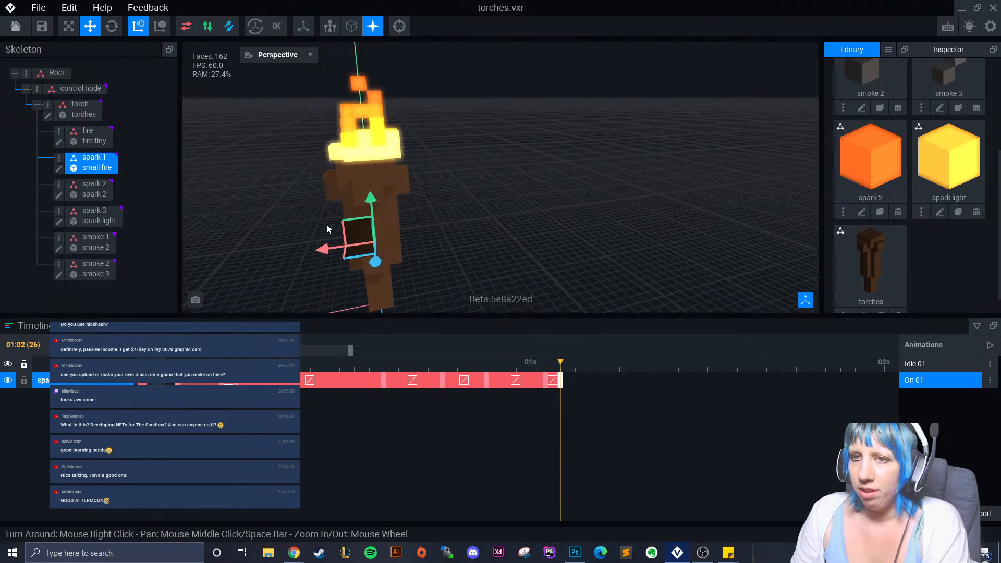
Raise smoke 1 to about 18.9 at frame 3 and offset it about 0.5 sideways, just above the flame.
left_click(94, 215)
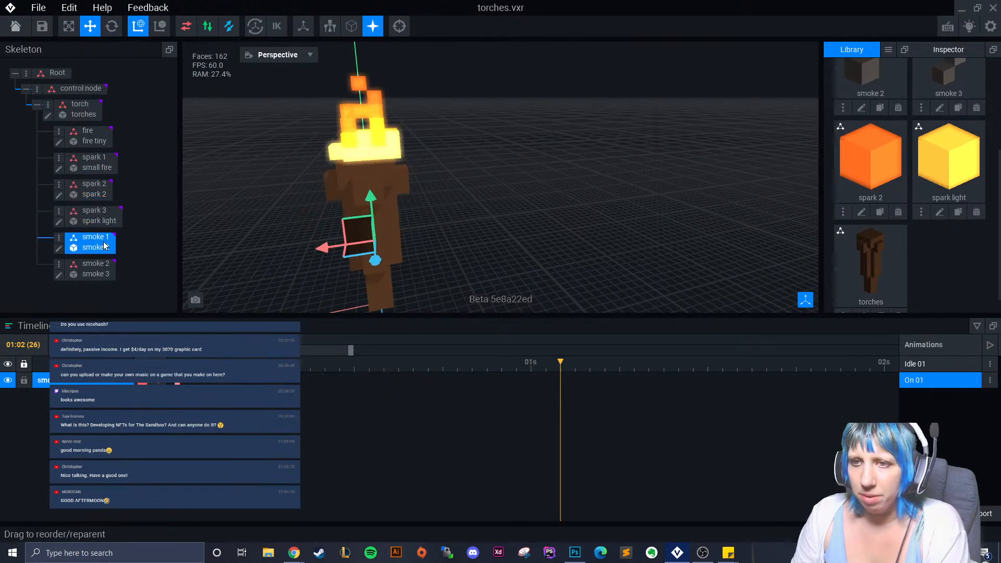
left_click(101, 245)
left_click_drag(530, 362, 192, 362)
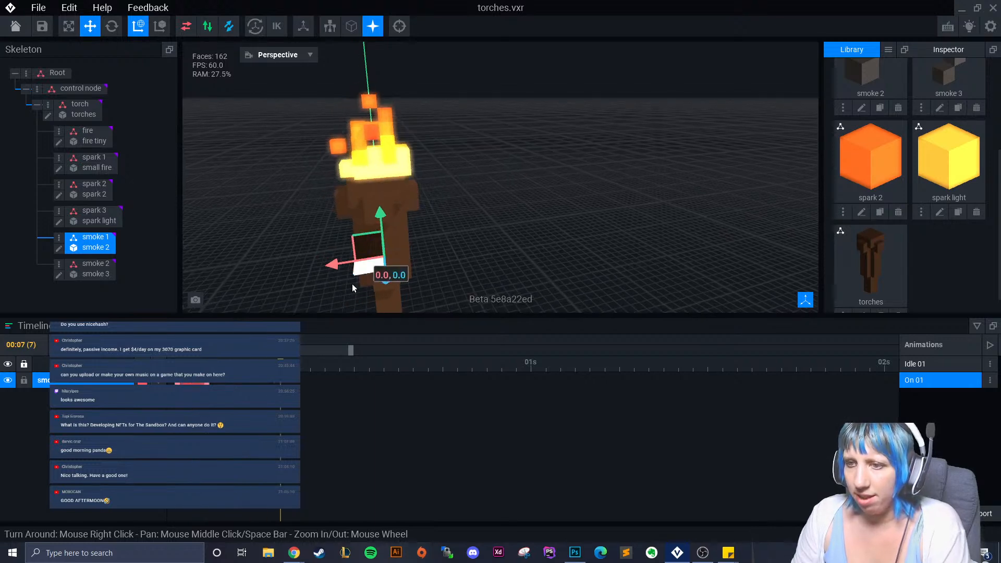
left_click_drag(380, 211, 381, 40)
scroll(443, 163, "up", 5)
middle_click_drag(445, 164, 458, 193)
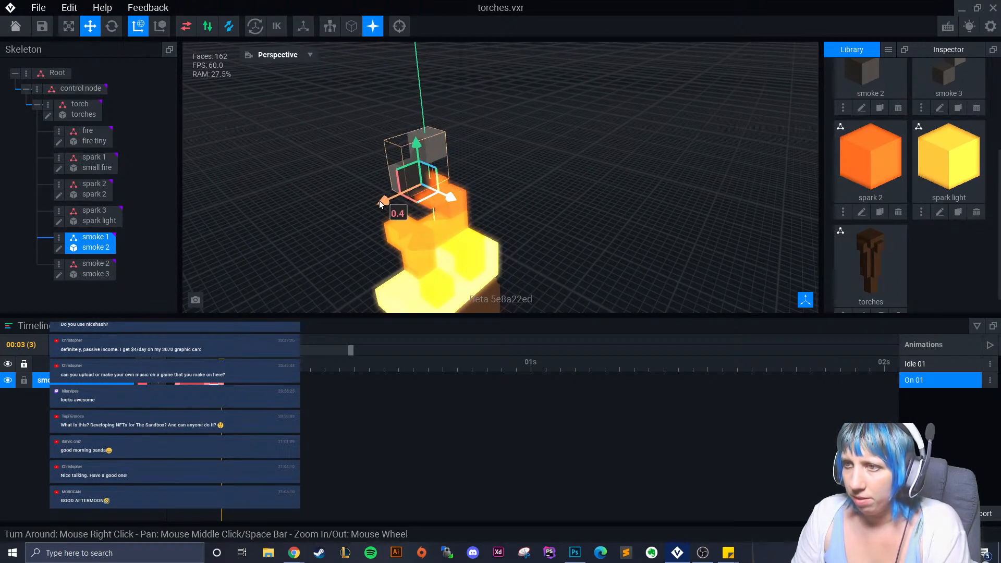
right_click_drag(430, 204, 453, 205)
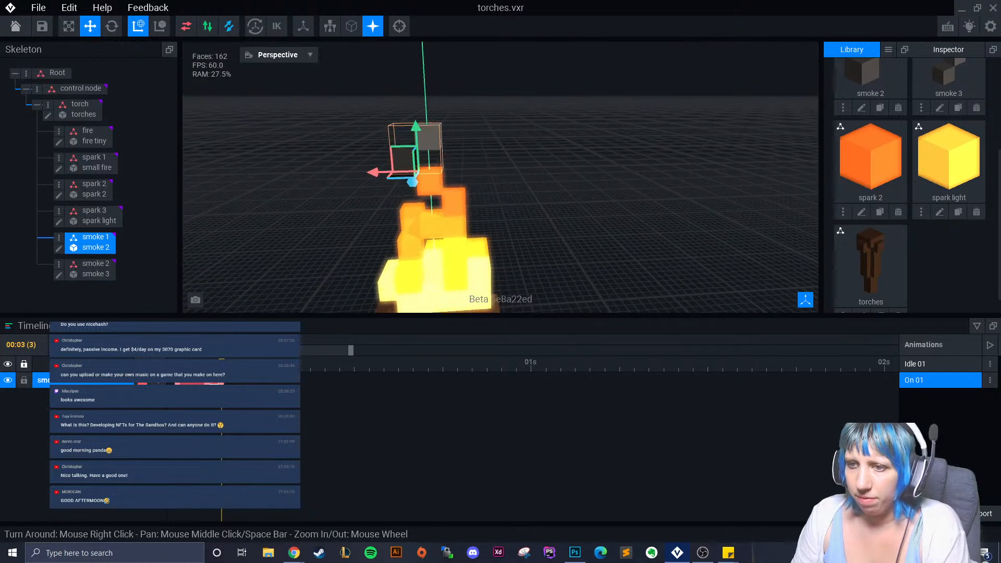
key("Right")
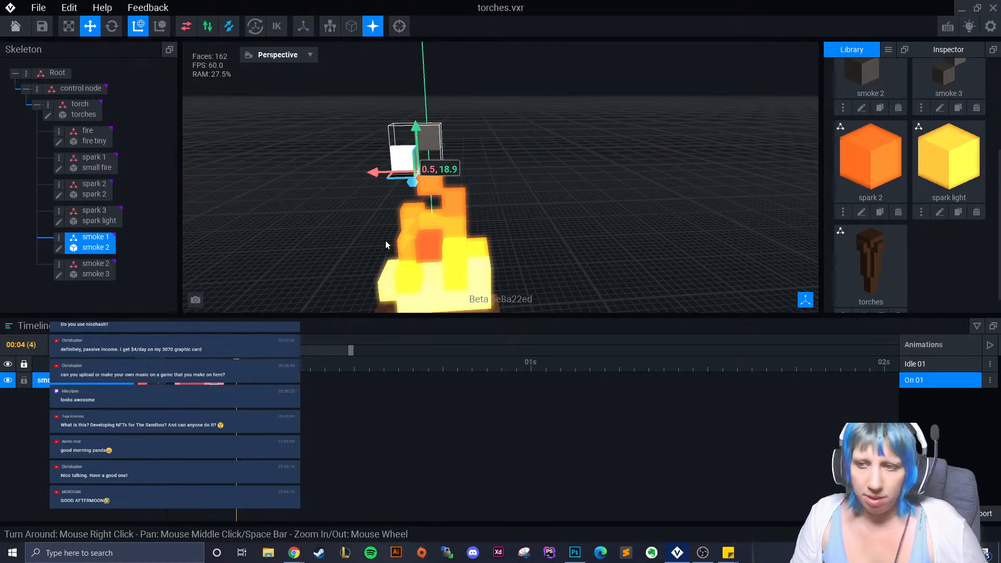
Raise smoke 1 higher at frame 20 and key its rotation at frames 13 and 20.
left_click_drag(237, 363, 472, 380)
left_click_drag(413, 128, 431, 51)
left_click_drag(473, 363, 366, 389)
key("e")
left_click_drag(439, 111, 446, 115)
left_click_drag(369, 363, 474, 387)
left_click_drag(456, 87, 449, 94)
Raise smoke 1 further above the flame at frame 24 and return the On 01 animation to its start.
left_click(515, 370)
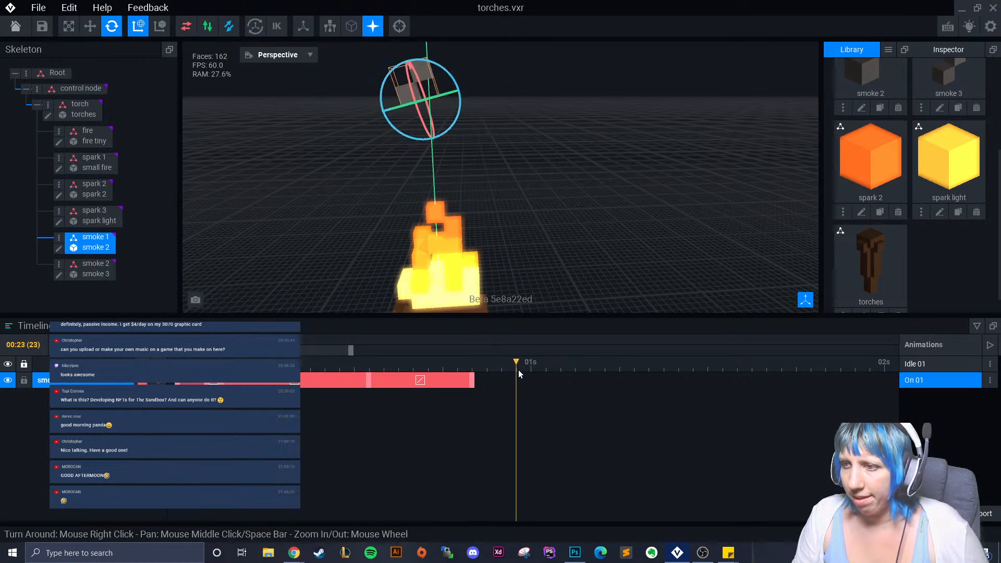
left_click(90, 26)
left_click_drag(402, 63, 379, 9)
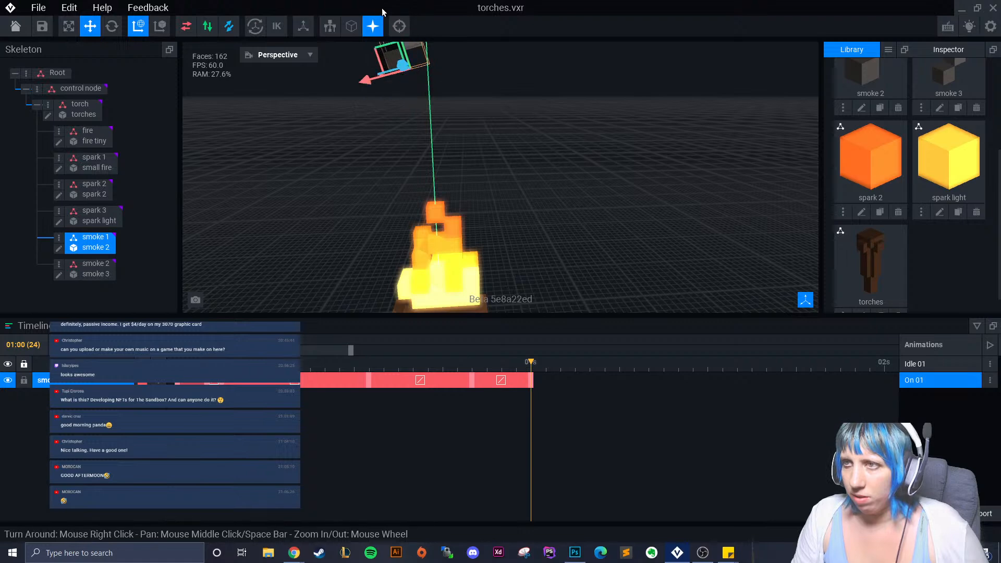
scroll(504, 283, "down", 5)
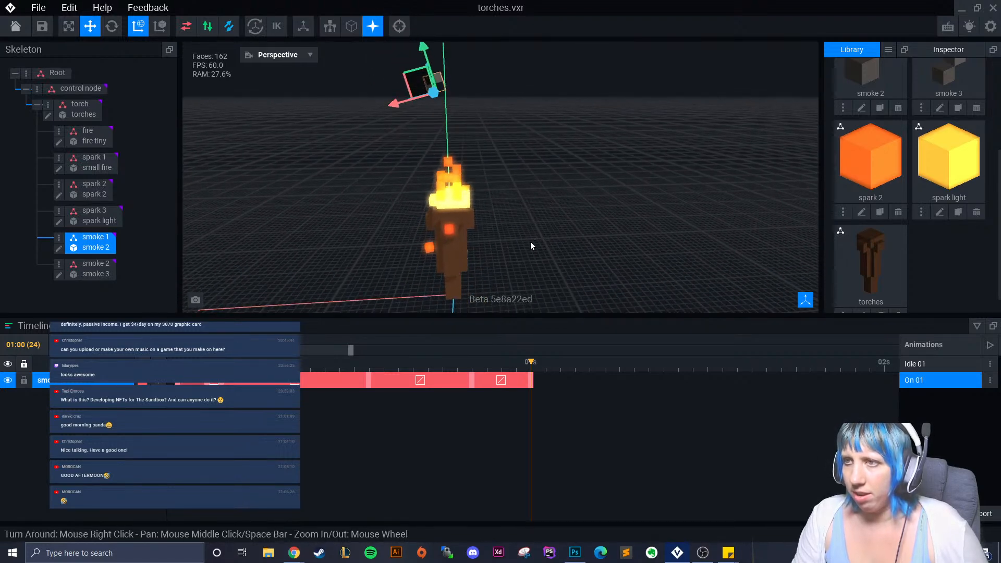
left_click_drag(531, 363, 177, 363)
left_click(110, 345)
left_click(597, 207)
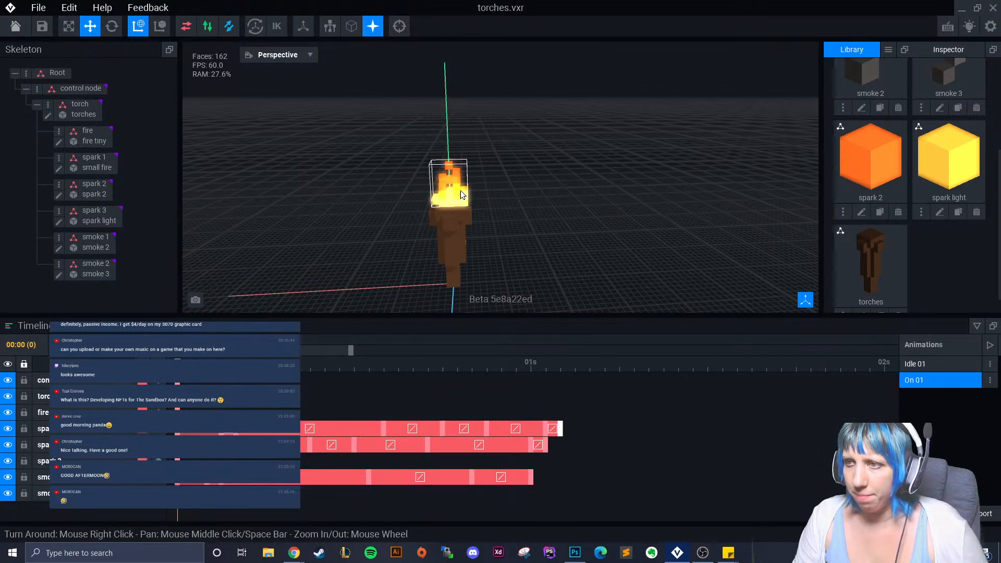
Offset smoke 2 sideways to about -2.0 and raise it beside the tip of the flame.
scroll(486, 186, "up", 5)
left_click(95, 264)
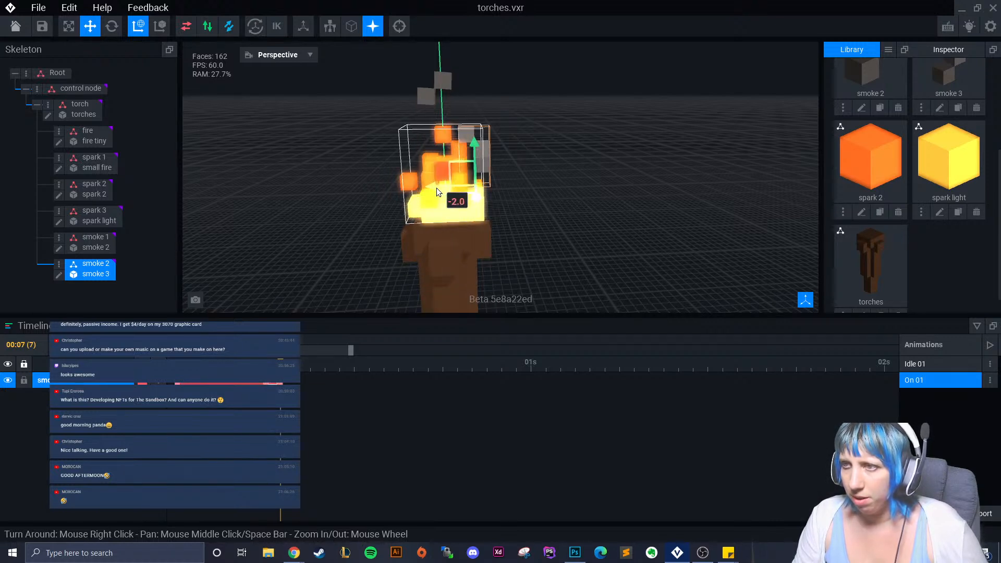
scroll(522, 182, "up", 3)
left_click_drag(476, 161, 475, 122)
Place smoke 2's hidden keyframe at frame 9 and its raised keyframe at frame 10.
left_click_drag(280, 380, 330, 386)
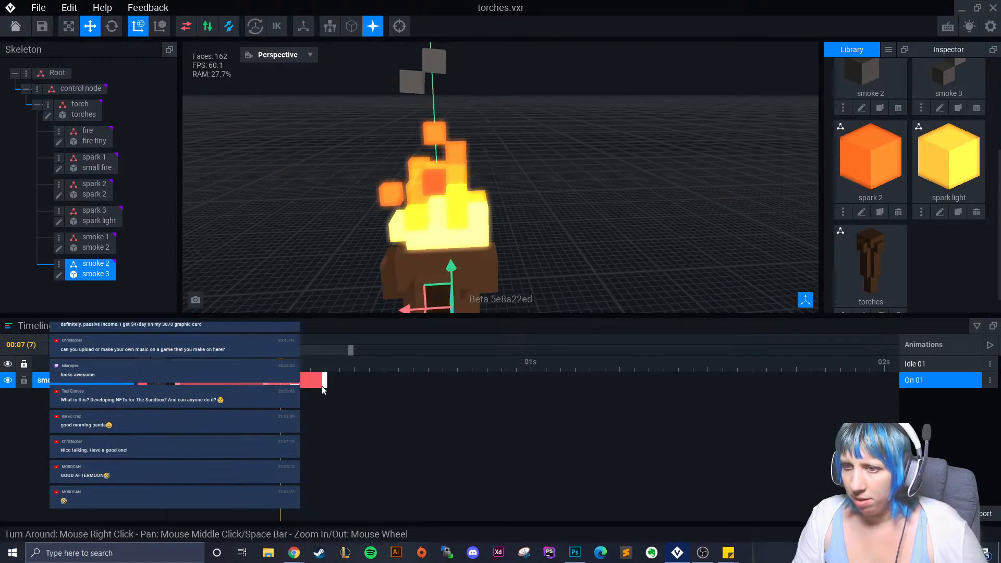
left_click_drag(266, 382, 341, 396)
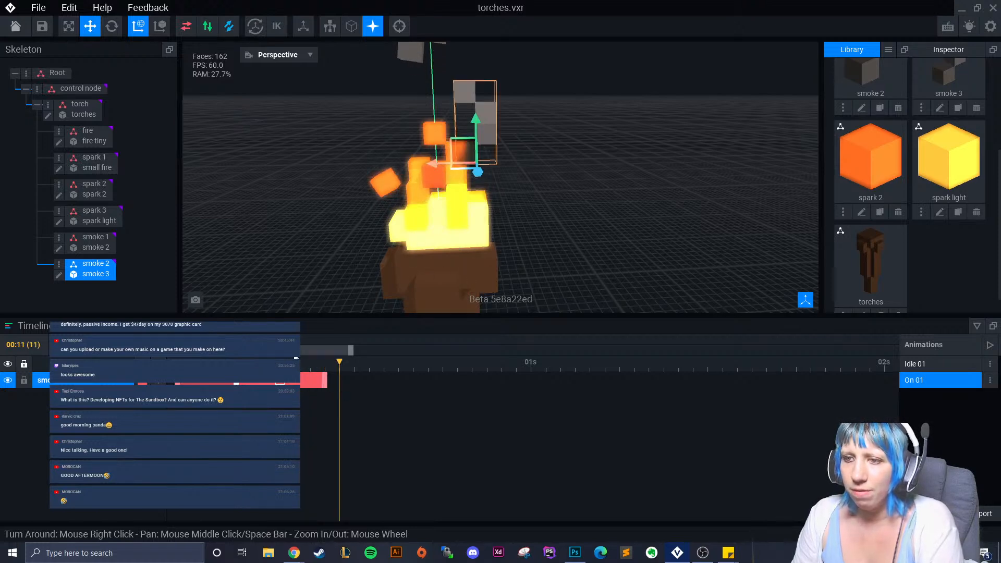
left_click(323, 373)
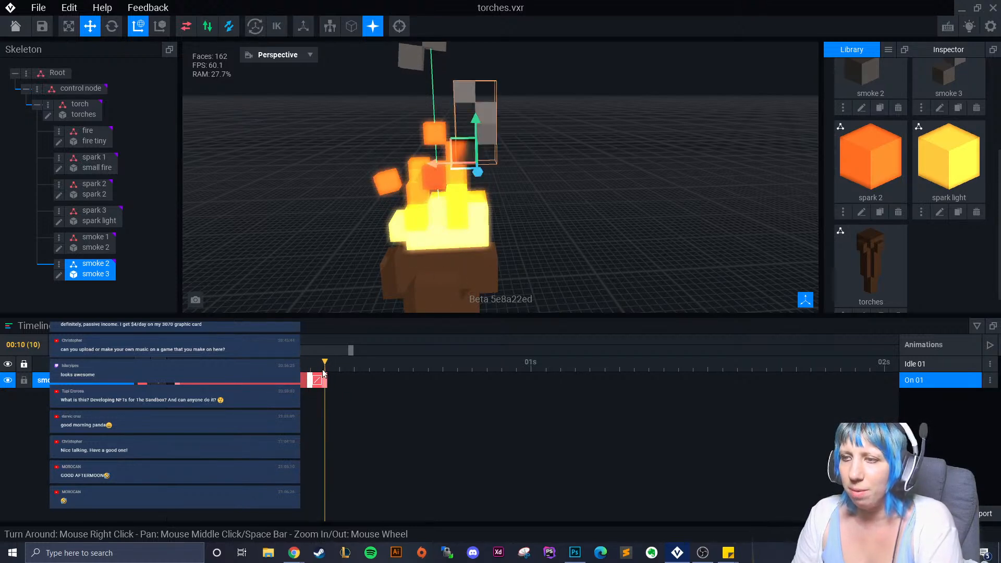
mouse_move(323, 373)
left_mouse_down()
mouse_move(311, 373)
mouse_move(320, 378)
left_mouse_up()
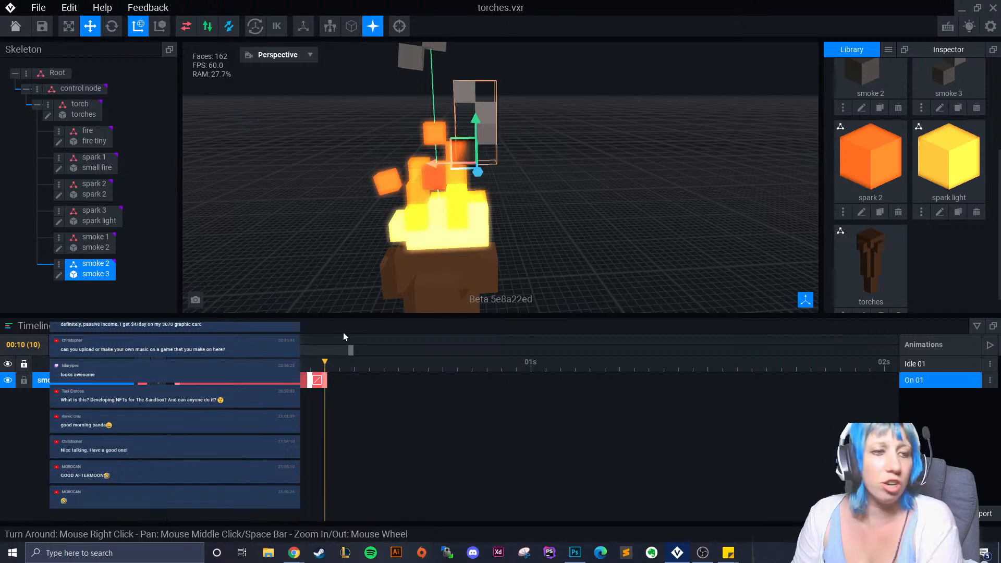
scroll(483, 224, "down", 1)
middle_click_drag(483, 224, 459, 300)
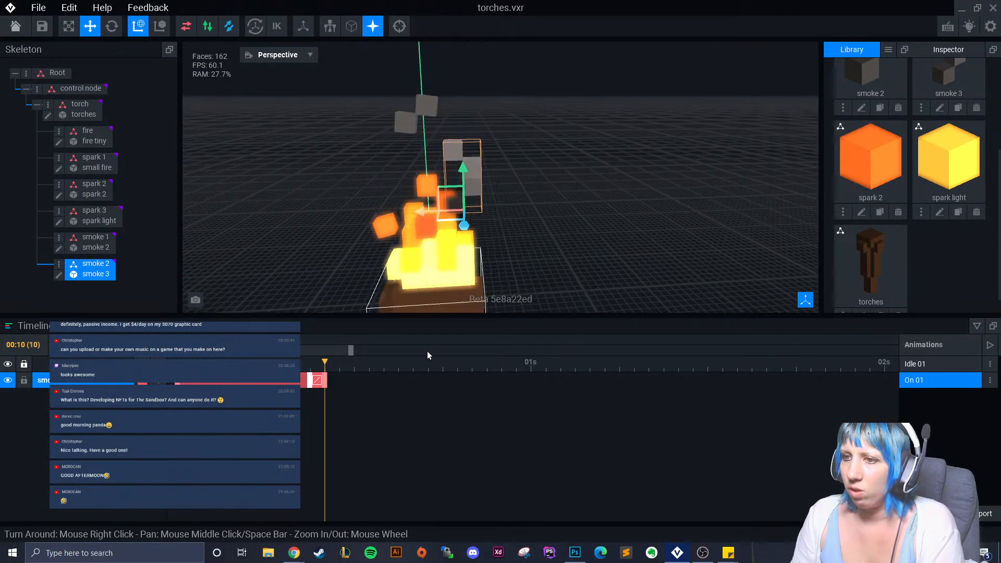
Raise smoke 2 higher above the flame at frame 20.
left_click_drag(325, 366, 474, 376)
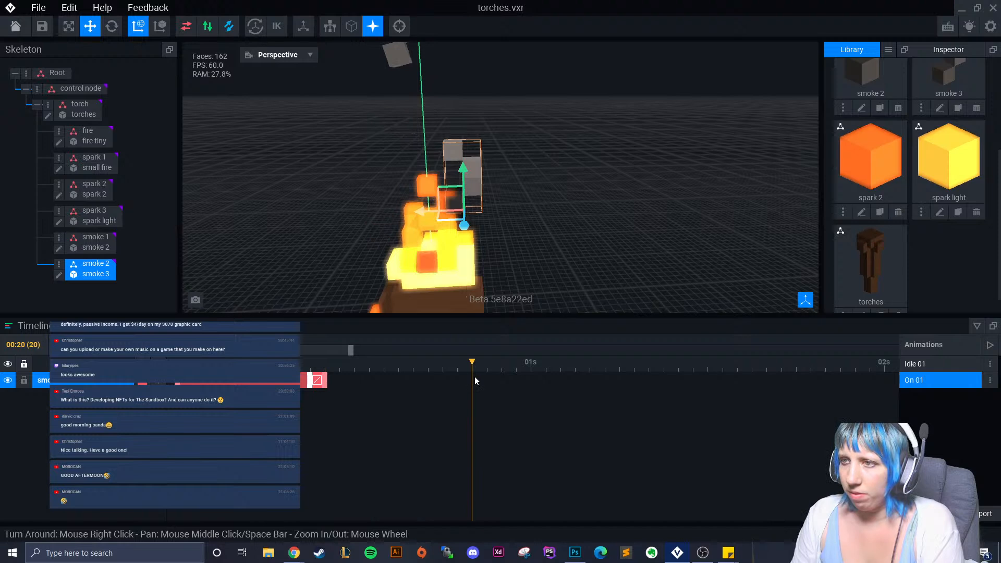
left_click_drag(463, 169, 461, 95)
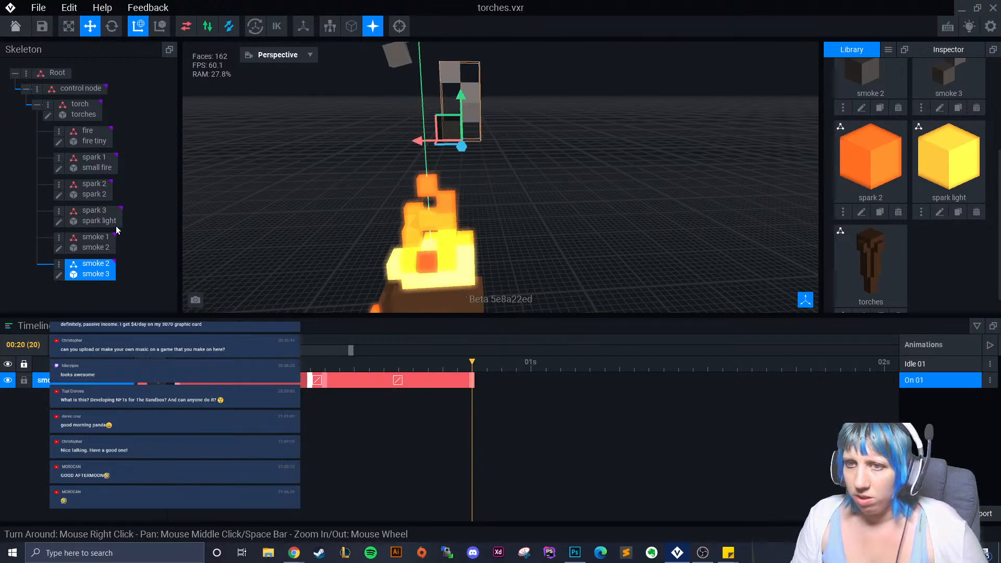
left_click_drag(471, 367, 393, 376)
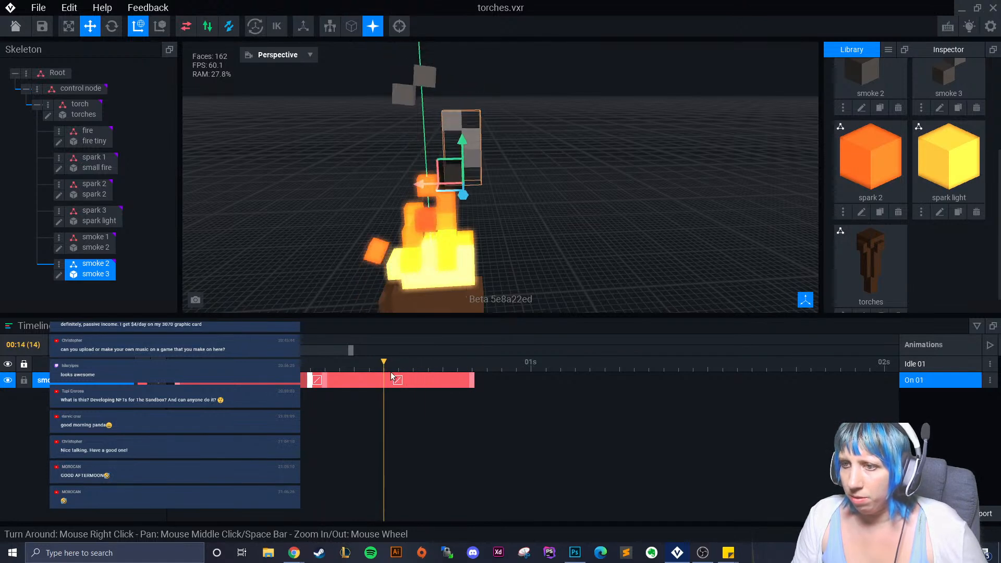
Tilt smoke 2 slightly at frame 15 and raise it higher above the flame at frame 24.
left_click(112, 26)
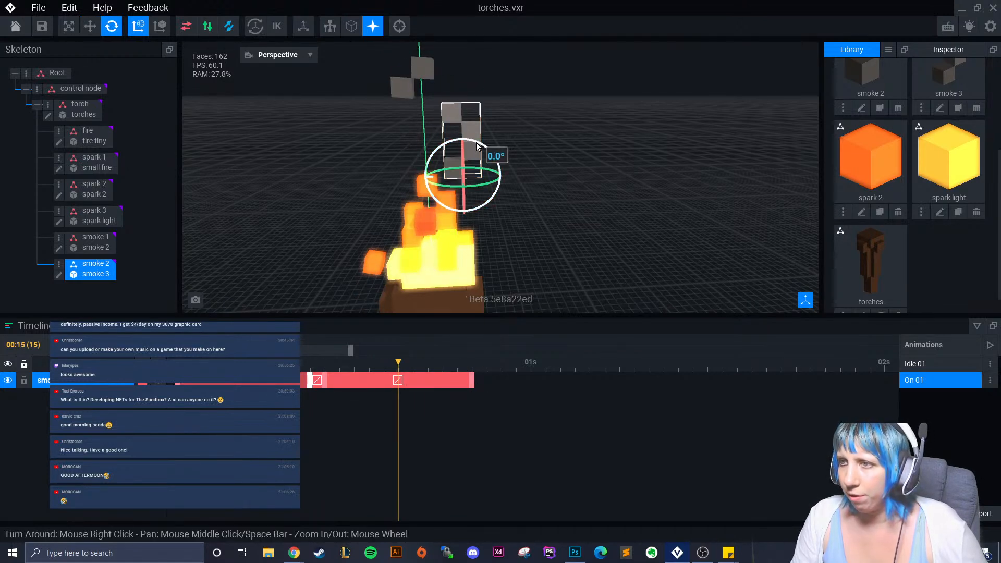
left_click_drag(478, 144, 483, 155)
left_click_drag(407, 375, 534, 384)
scroll(495, 237, "down", 3)
left_click(90, 26)
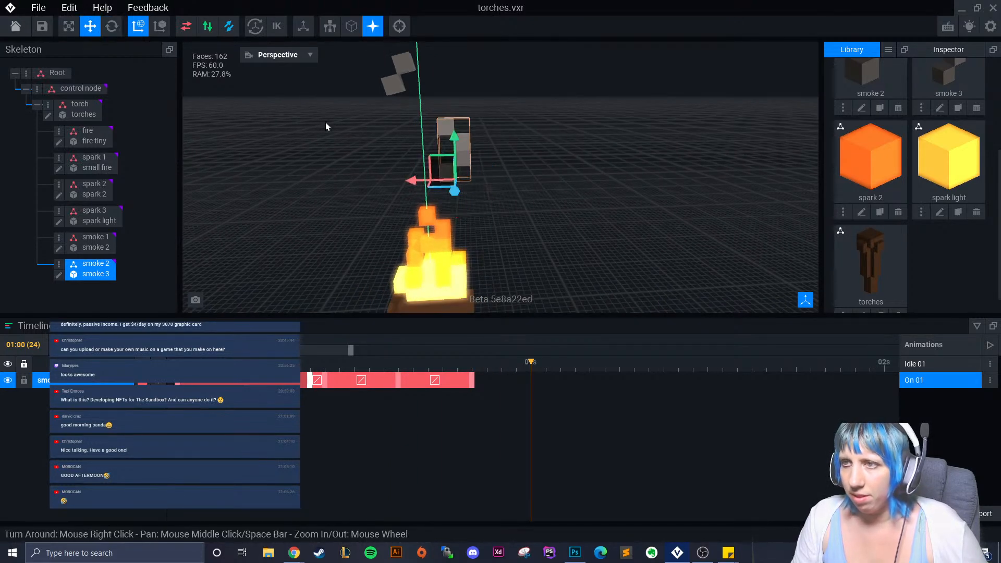
left_click_drag(441, 144, 442, 95)
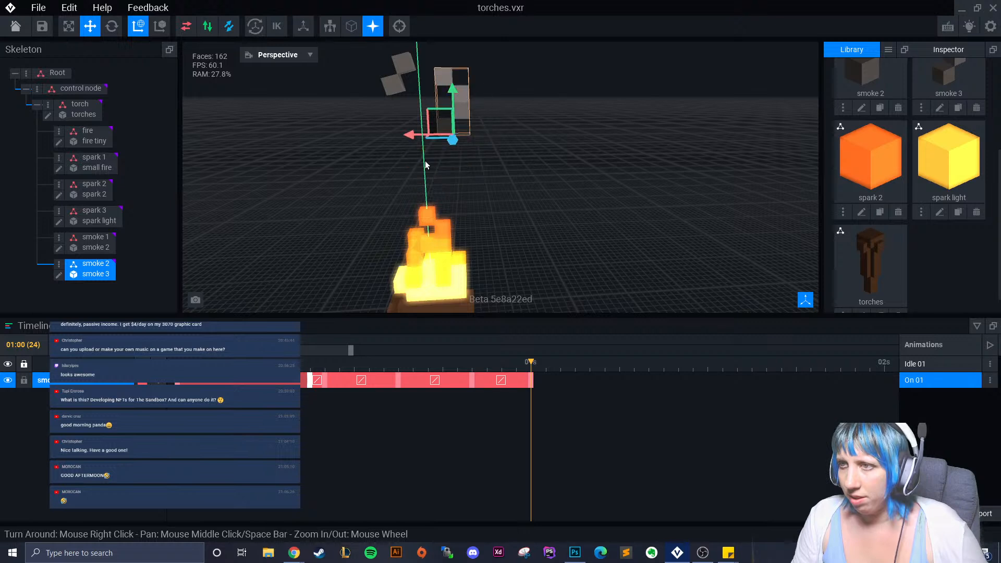
Tilt smoke 2 slightly at frame 24 and move that last keyframe out to frame 30.
left_click(111, 27)
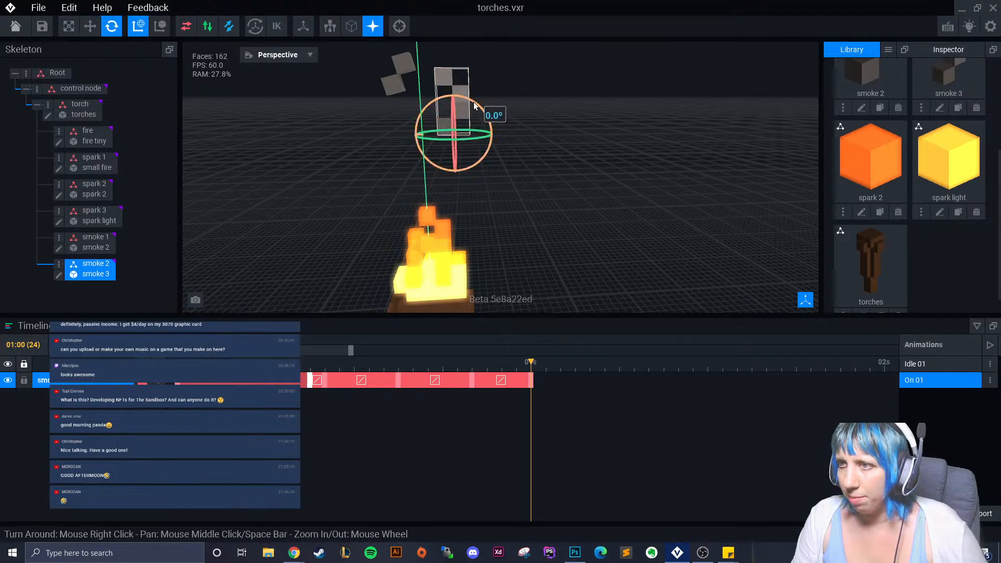
left_click_drag(474, 106, 467, 105)
left_click_drag(531, 369, 621, 388)
Retime smoke 2's earlier keyframes so they sit at frames 12, 13, 20 and 25.
left_click_drag(475, 390, 550, 391)
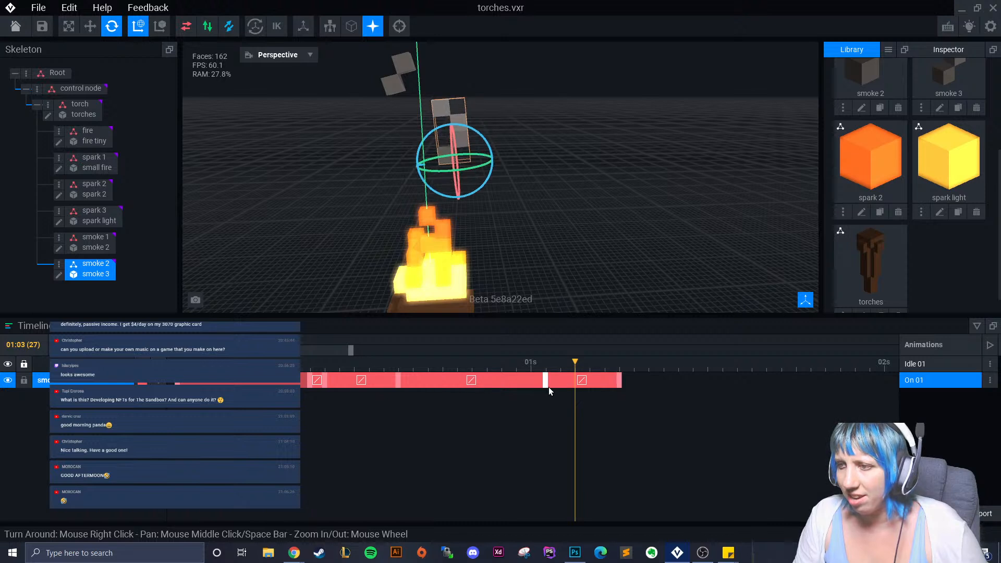
left_click_drag(396, 385, 474, 387)
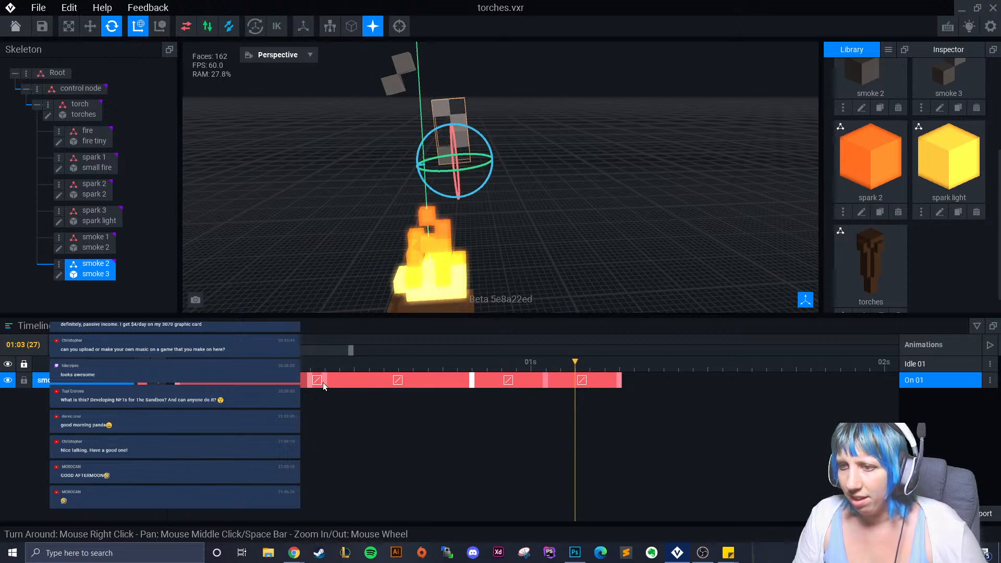
left_click_drag(369, 385, 619, 388)
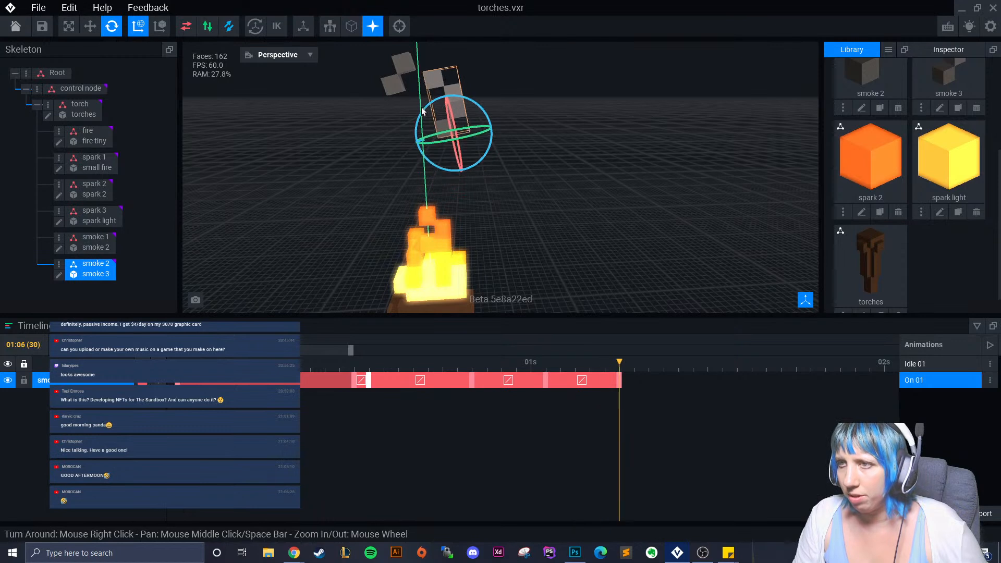
Copy smoke 1's hidden keyframe and paste it at frame 25, right after its highest position.
left_click(402, 91)
left_click(542, 381)
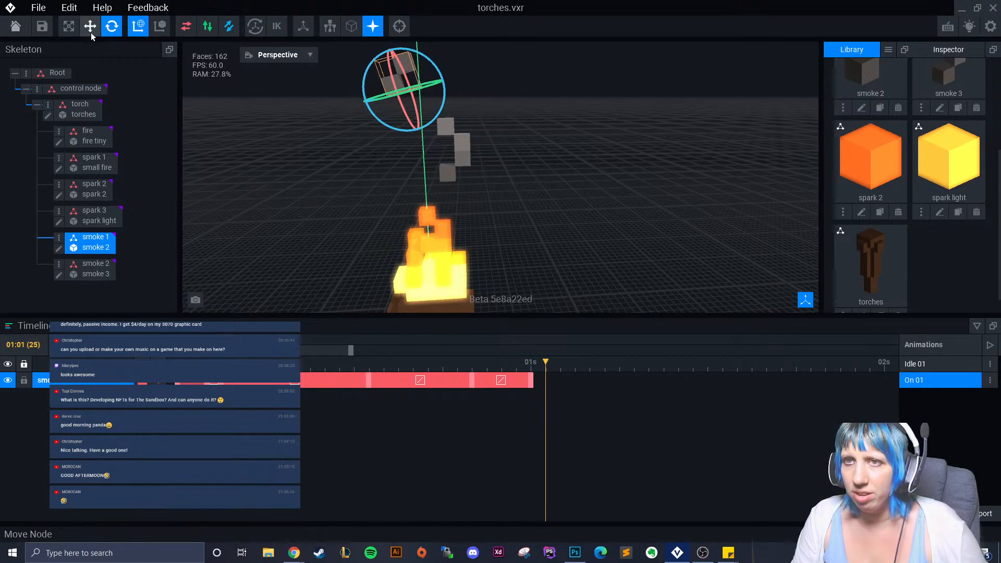
right_click(214, 383)
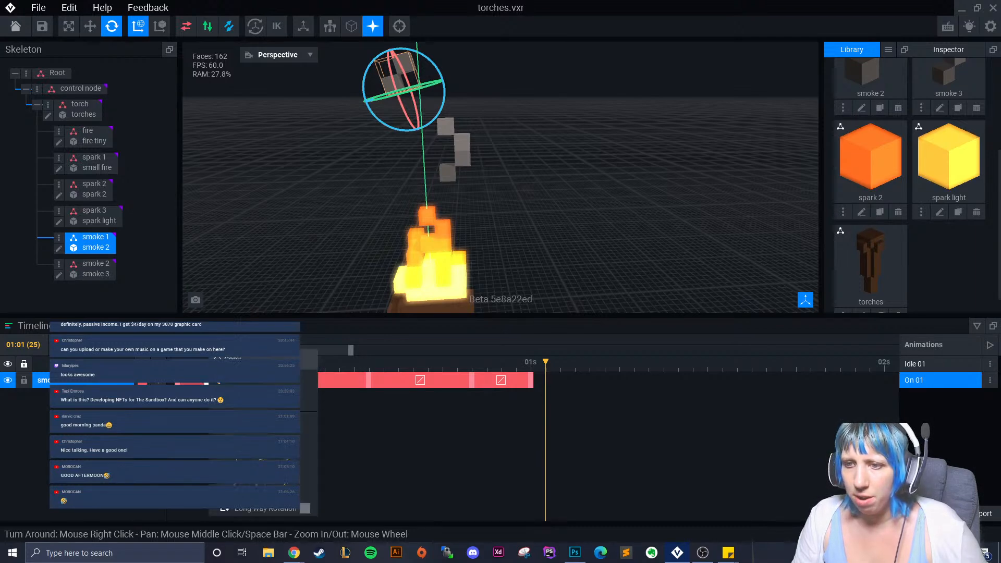
left_click(232, 358)
right_click(549, 377)
left_click(579, 380)
Play the On 01 animation from near its start and examine the sparks and smoke from several angles around the torch.
left_click_drag(572, 361, 192, 361)
left_click(622, 129)
scroll(533, 216, "down", 2)
middle_click_drag(532, 216, 530, 224)
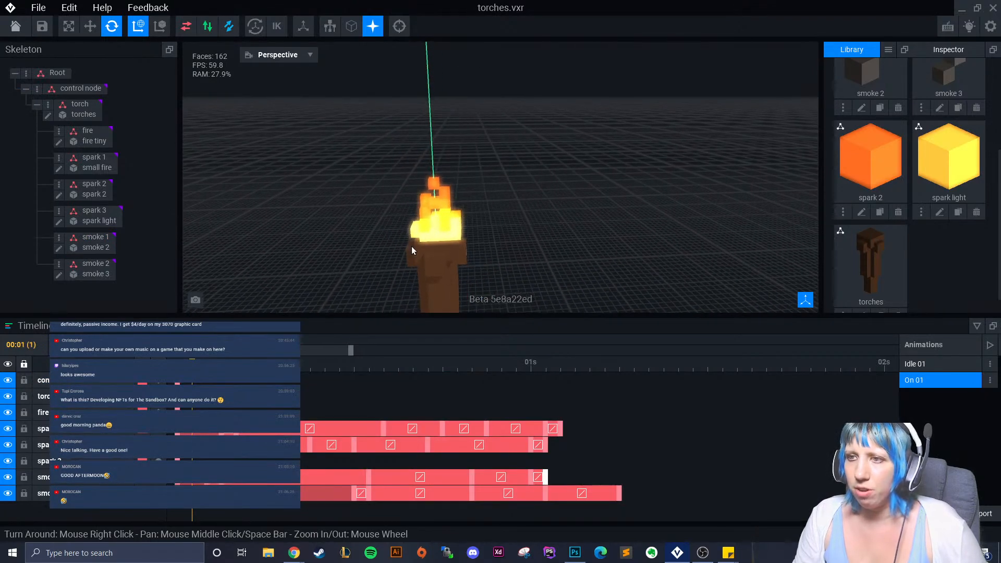
left_click(108, 345)
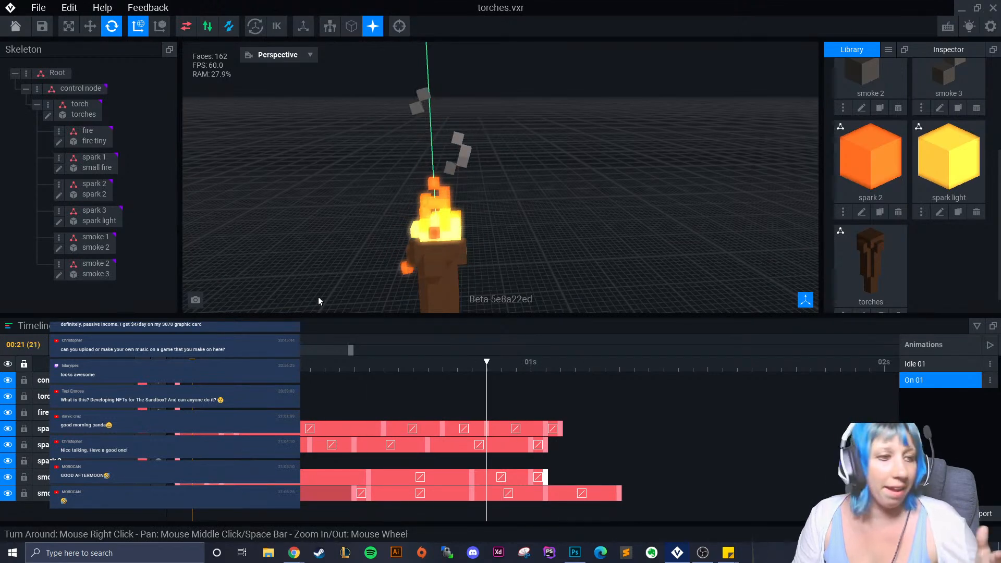
right_click_drag(654, 168, 514, 257)
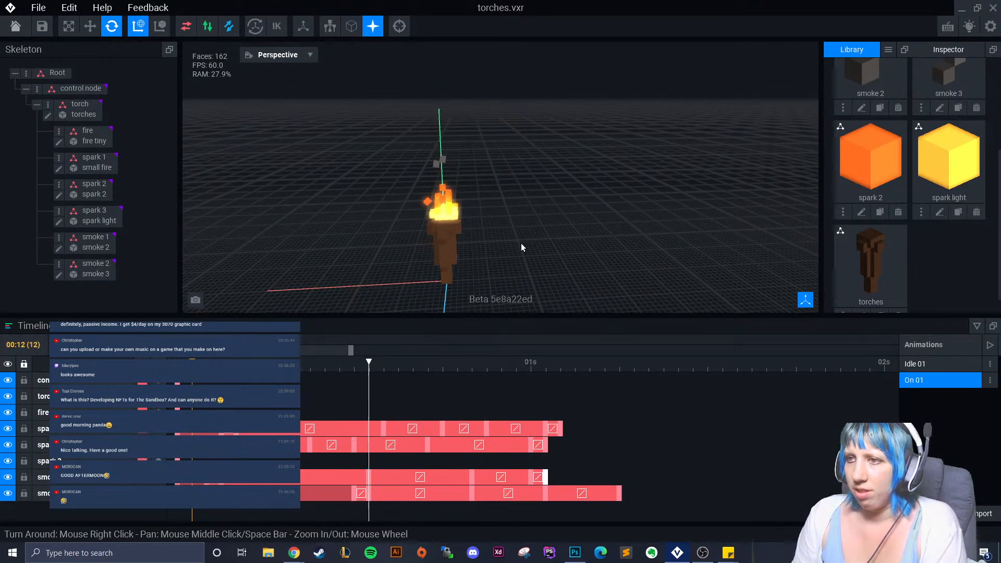
right_click_drag(515, 253, 526, 231)
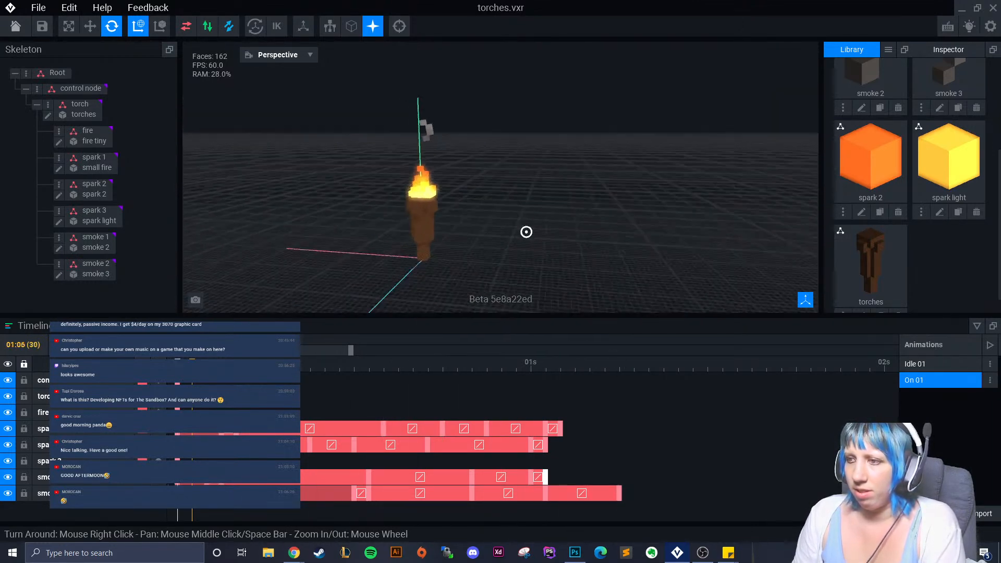
scroll(528, 235, "up", 5)
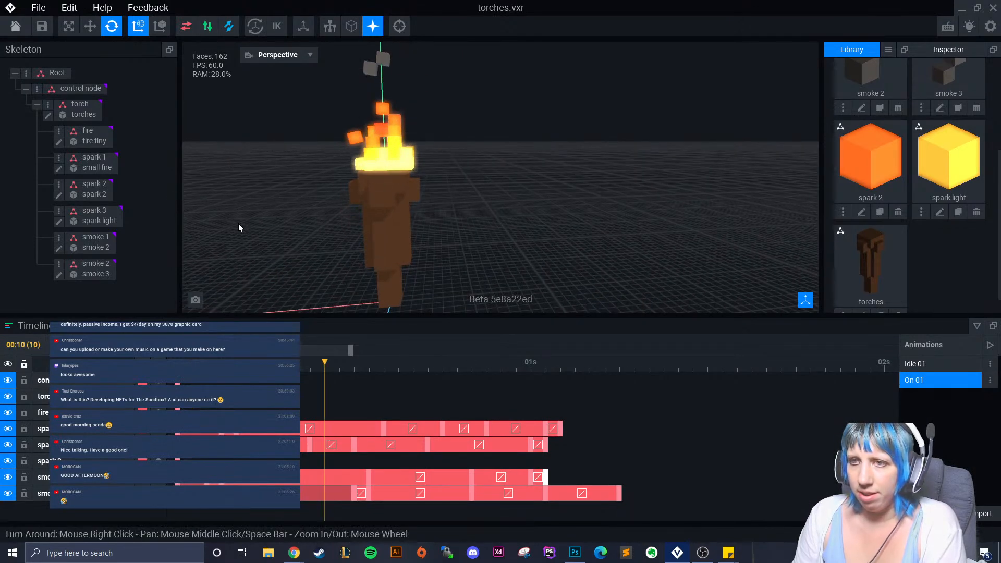
Add a keyframe for spark 3 at frame 21 that keeps it hidden inside the torch.
left_click(95, 221)
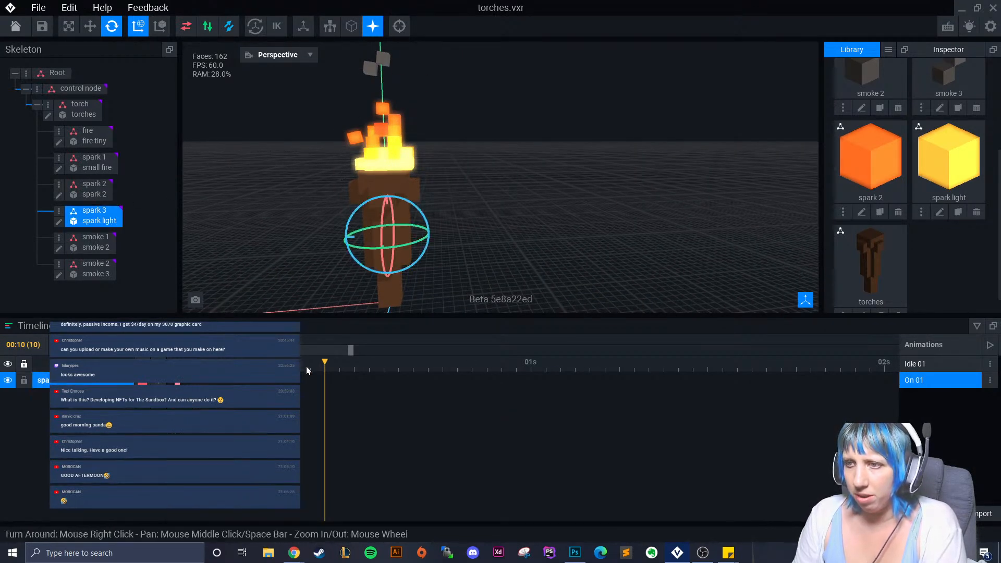
left_click_drag(300, 384, 484, 405)
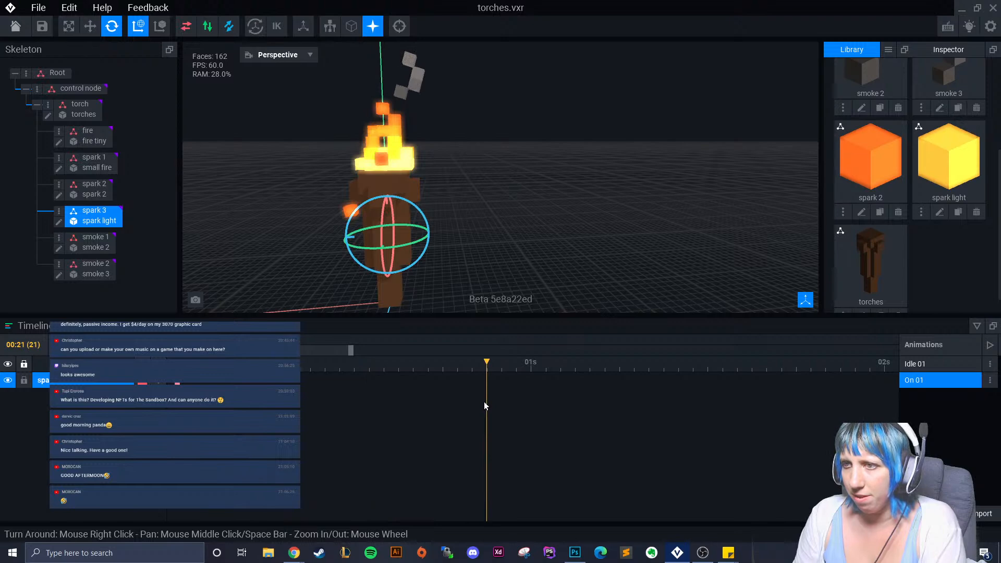
left_click(89, 27)
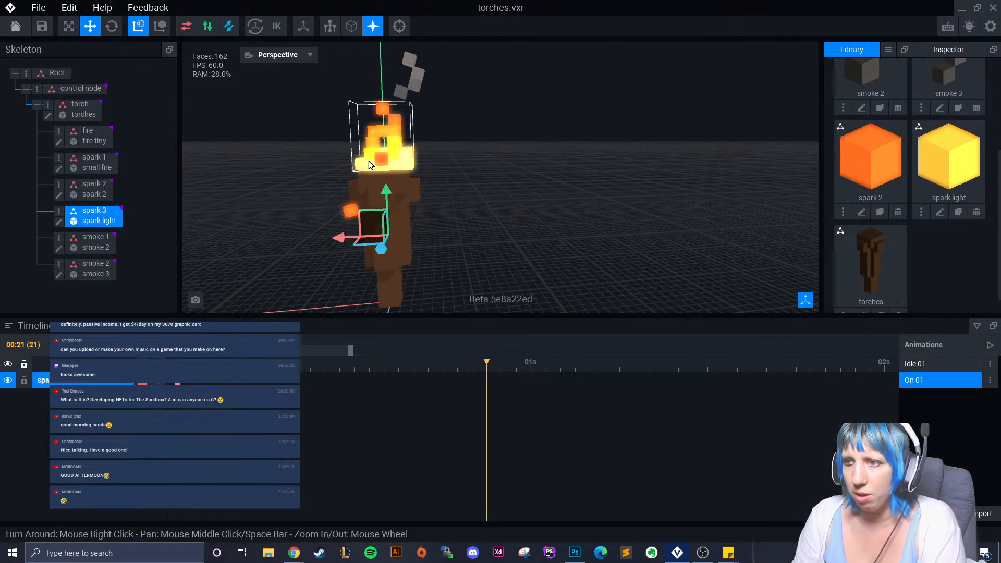
left_click(496, 361)
Raise spark 3 out of the torch into the upper flame at frame 22 and offset it in depth by about 1.4.
right_click_drag(396, 208, 454, 219)
scroll(498, 265, "up", 3)
left_click_drag(454, 189, 457, 83)
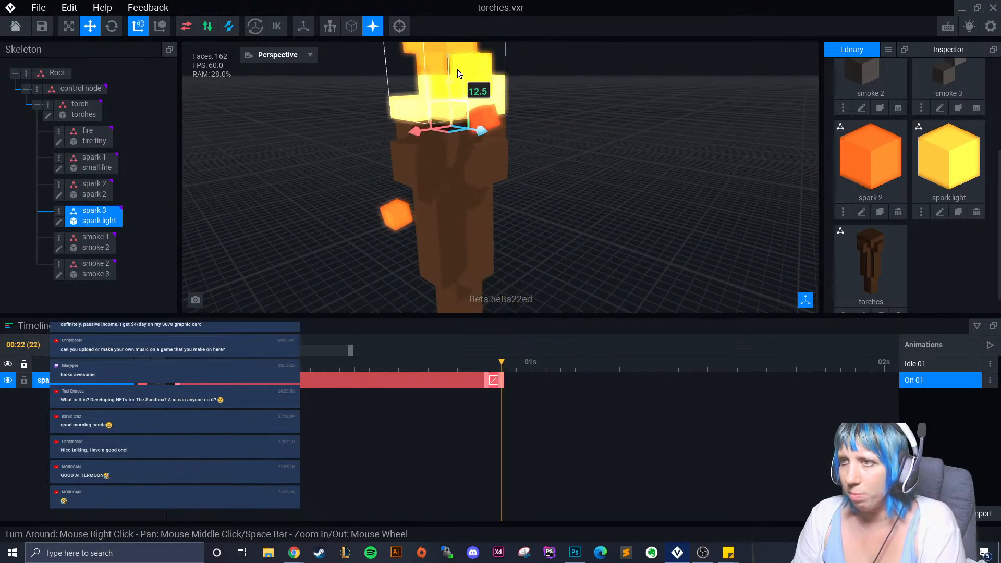
middle_click_drag(461, 105, 439, 168)
left_click_drag(438, 118, 439, 104)
left_click_drag(467, 155, 471, 155)
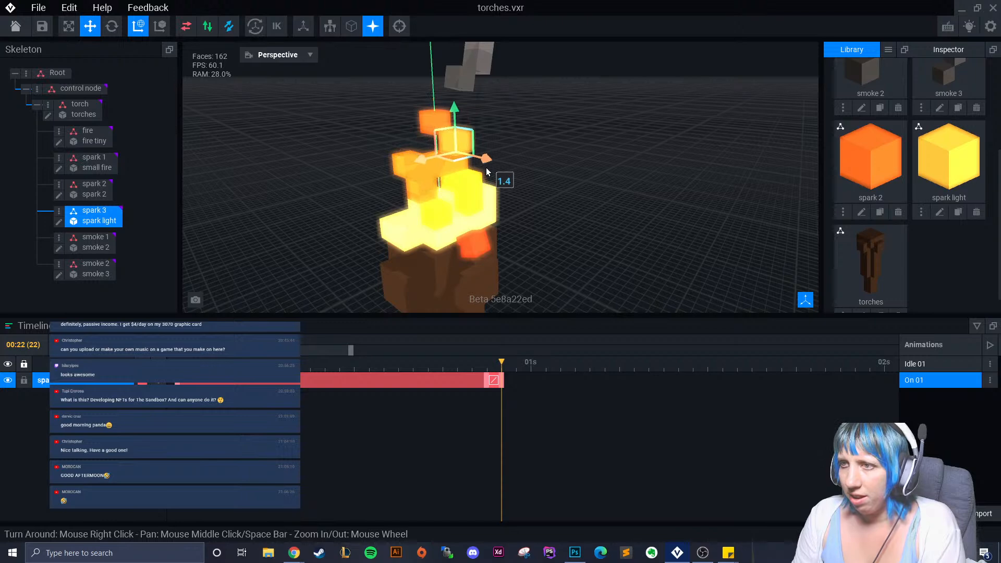
Shift spark 3 sideways at frame 22 so that it sits beside the flame's tip.
left_click_drag(500, 354, 530, 388)
right_click_drag(492, 290, 478, 298)
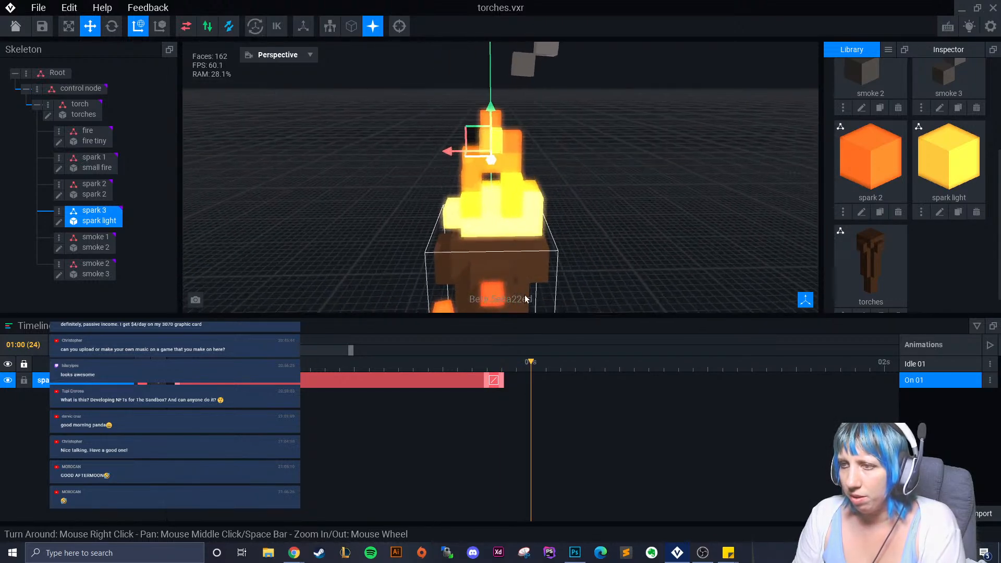
left_click(505, 371)
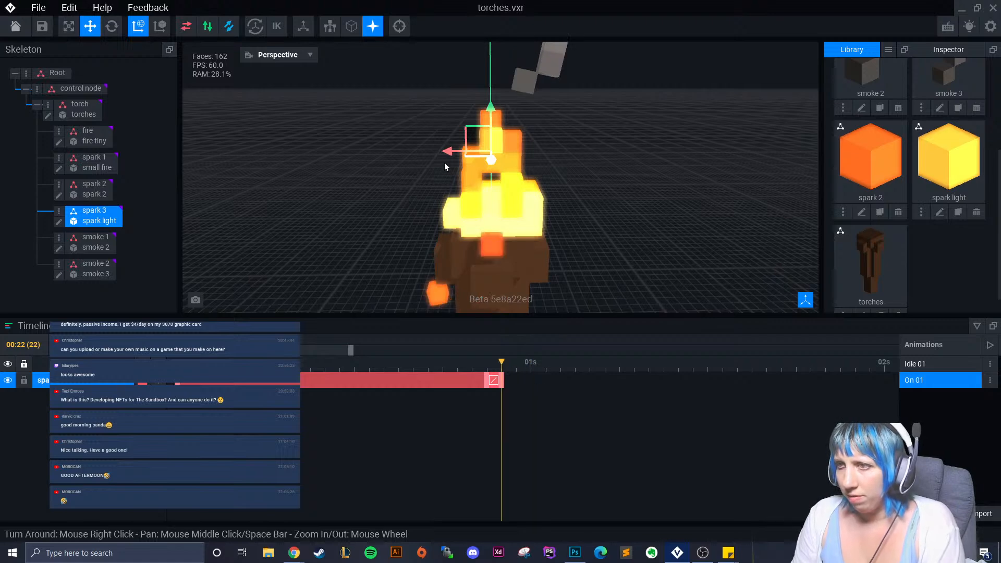
right_click_drag(477, 154, 519, 302)
Raise spark 3 higher beside the flame's tip at frame 26.
left_click_drag(507, 368, 590, 373)
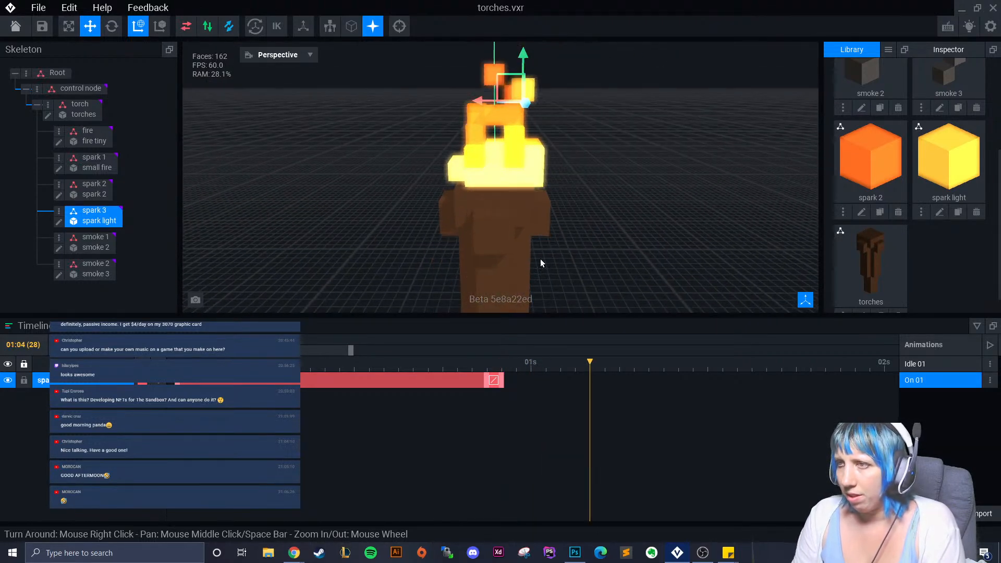
right_click_drag(563, 297, 633, 240)
middle_click_drag(634, 190, 442, 177)
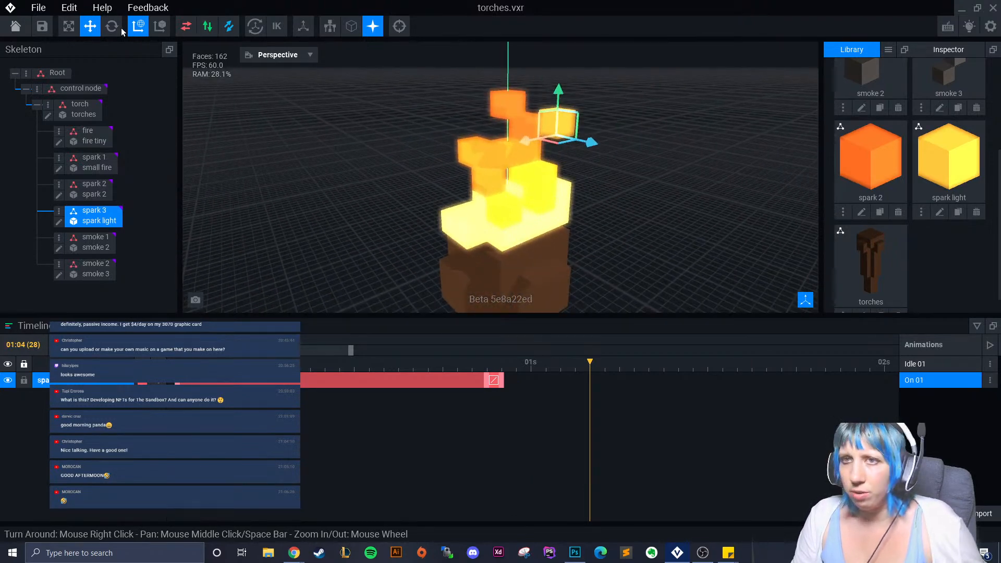
scroll(308, 133, "down", 6)
scroll(489, 136, "up", 6)
middle_click_drag(762, 127, 563, 95)
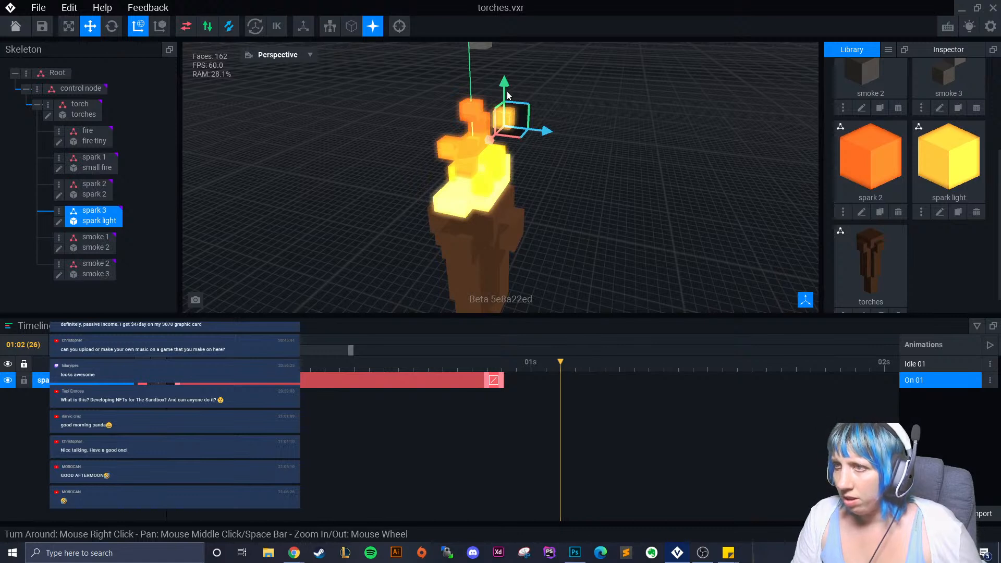
left_click_drag(505, 84, 505, 67)
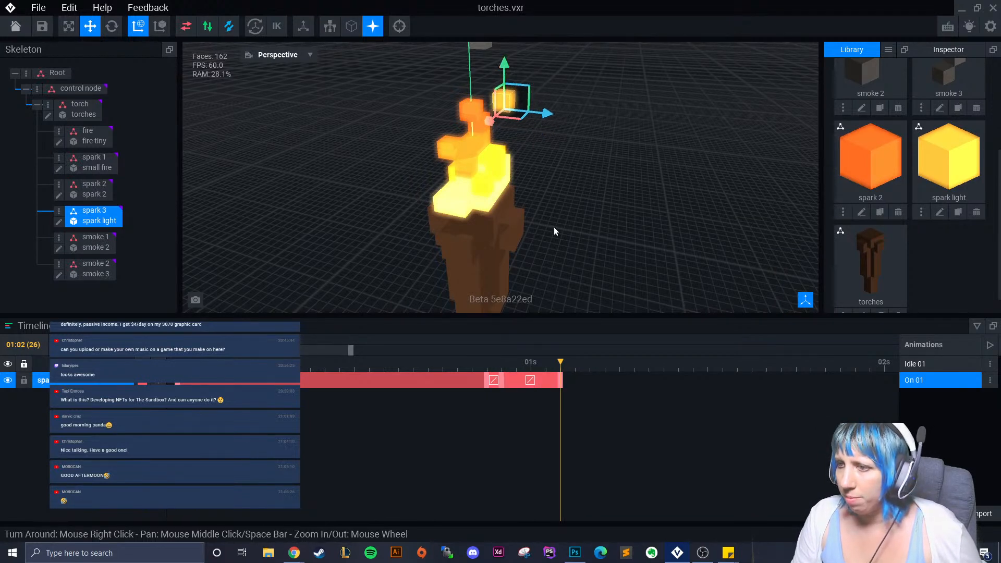
Tilt spark 3 outward at frame 28 and lower it slightly to a height of about 17.5 at frame 26.
key("e")
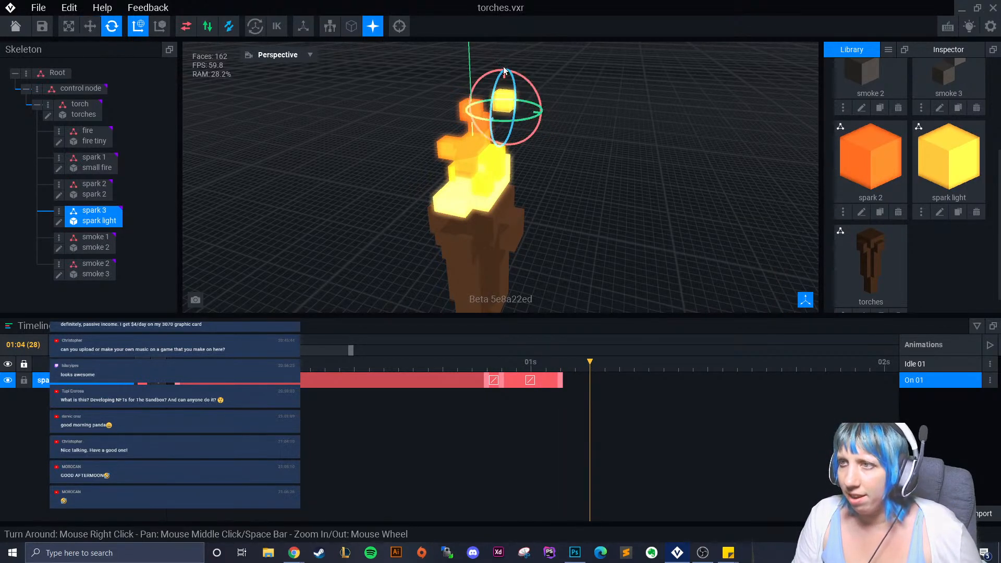
left_click_drag(528, 82, 532, 98)
left_click_drag(487, 375, 560, 399)
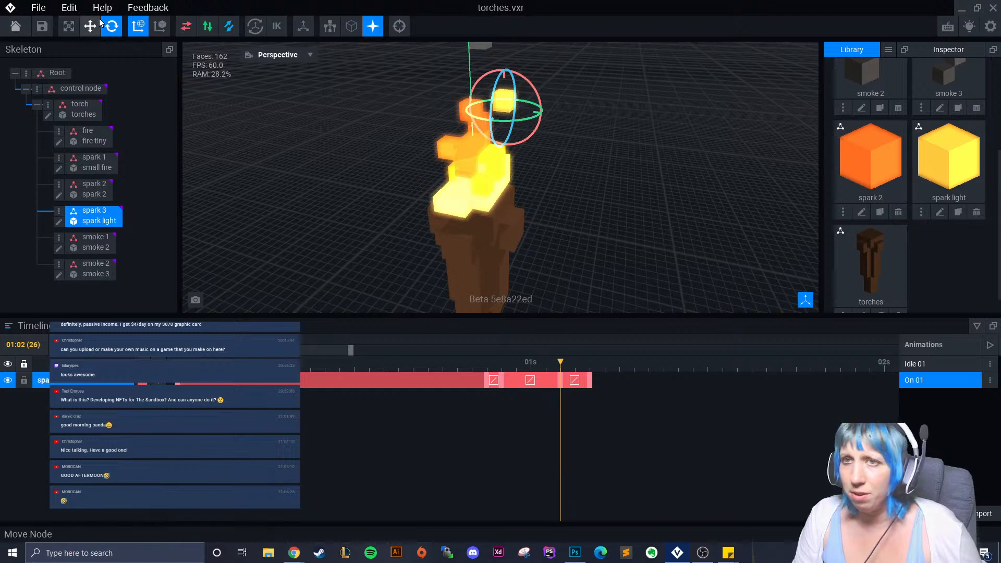
left_click(99, 23)
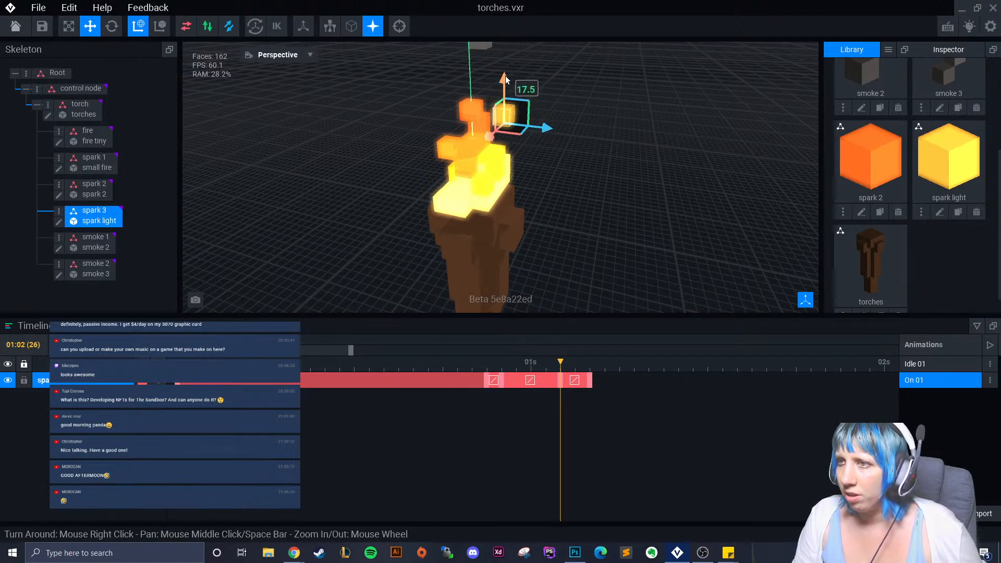
left_click_drag(510, 364, 588, 402)
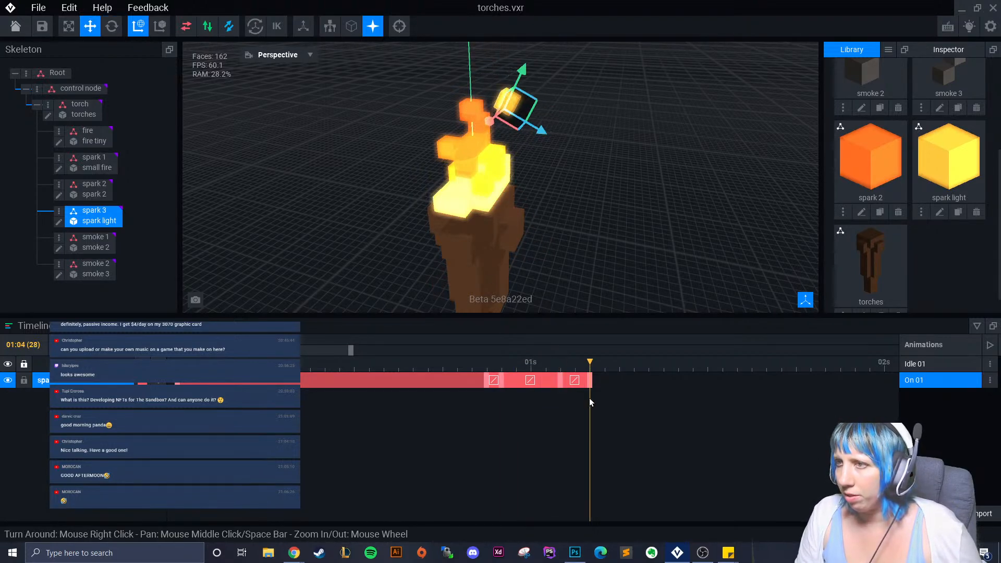
At frame 32, move spark 3 outward and down beside the flame to about 14.7 and rotate it further.
left_click_drag(539, 139, 569, 186)
left_click_drag(567, 98, 555, 138)
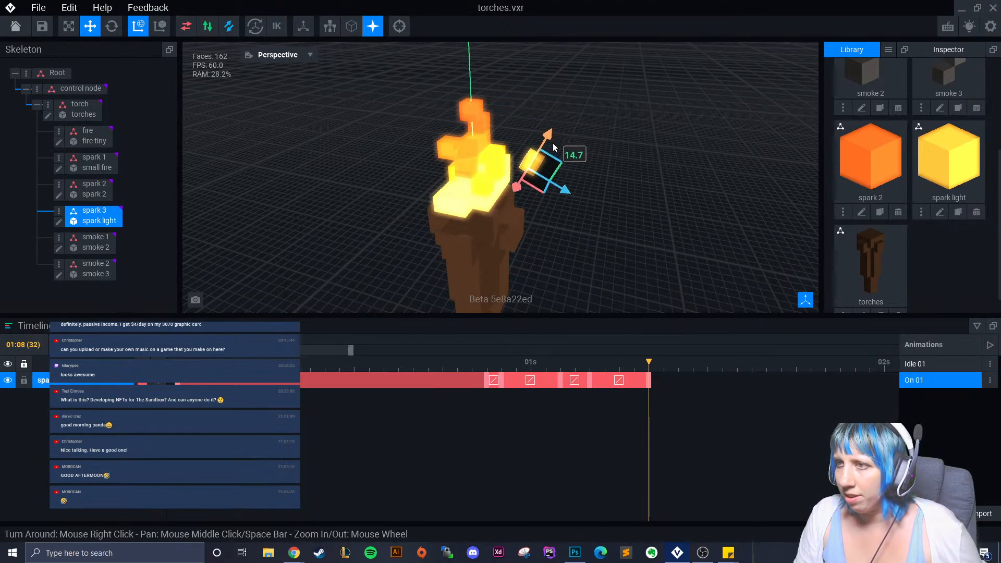
left_click(111, 26)
mouse_move(558, 156)
right_mouse_down()
mouse_move(542, 156)
mouse_move(575, 169)
mouse_move(549, 167)
right_mouse_up()
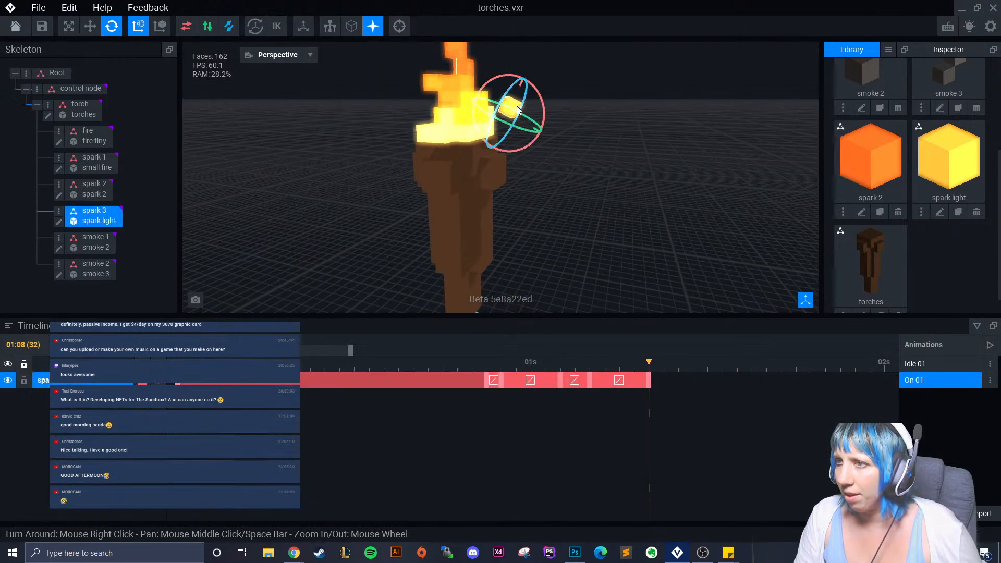
left_click_drag(543, 97, 544, 131)
Move spark 3's keyframe at frame 26 one frame earlier to frame 25.
left_click_drag(648, 368, 558, 422)
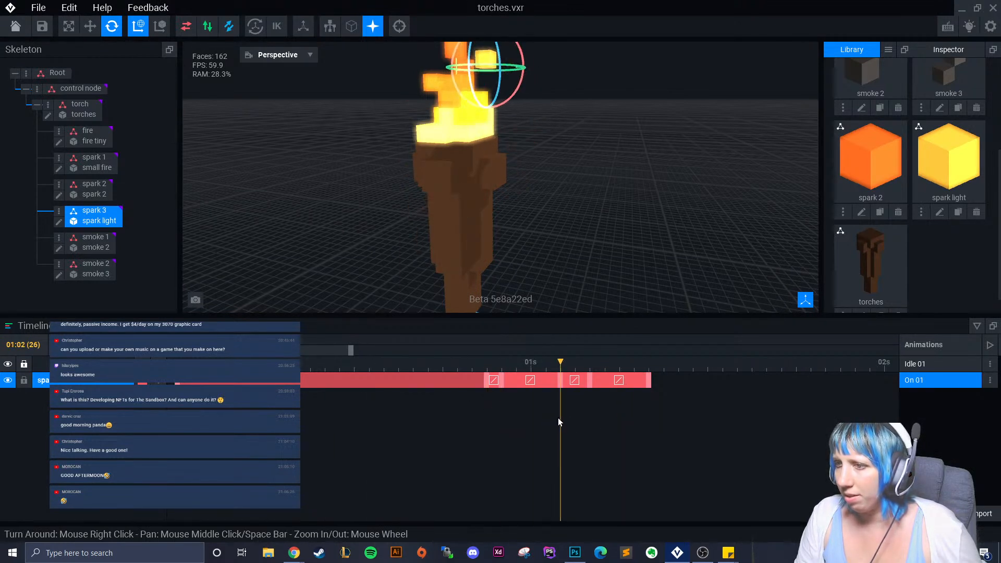
left_click_drag(561, 384, 652, 410)
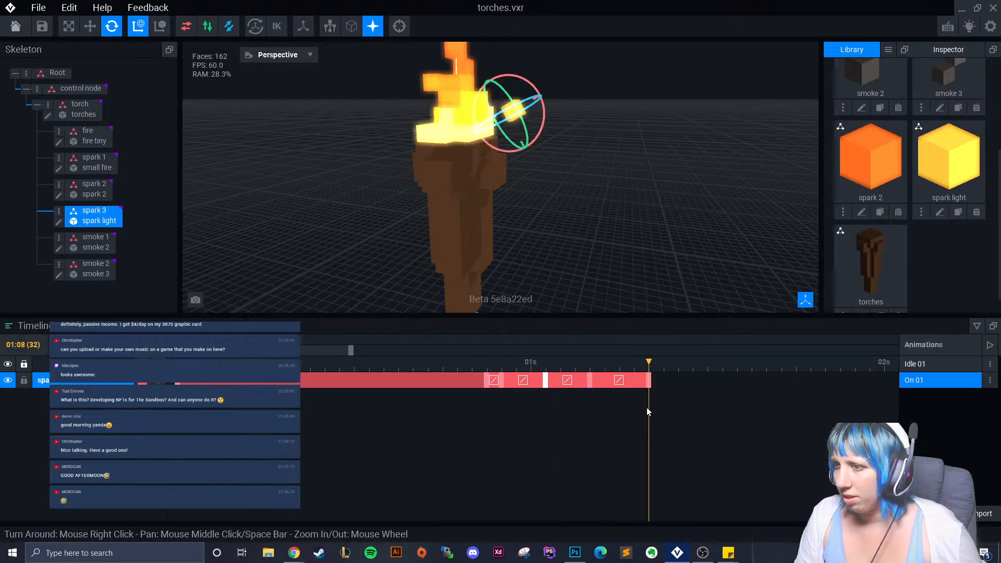
Lower spark 3 beside the torch at frame 37 so it keeps falling below the flame.
left_click(545, 368)
middle_click_drag(522, 129, 482, 235)
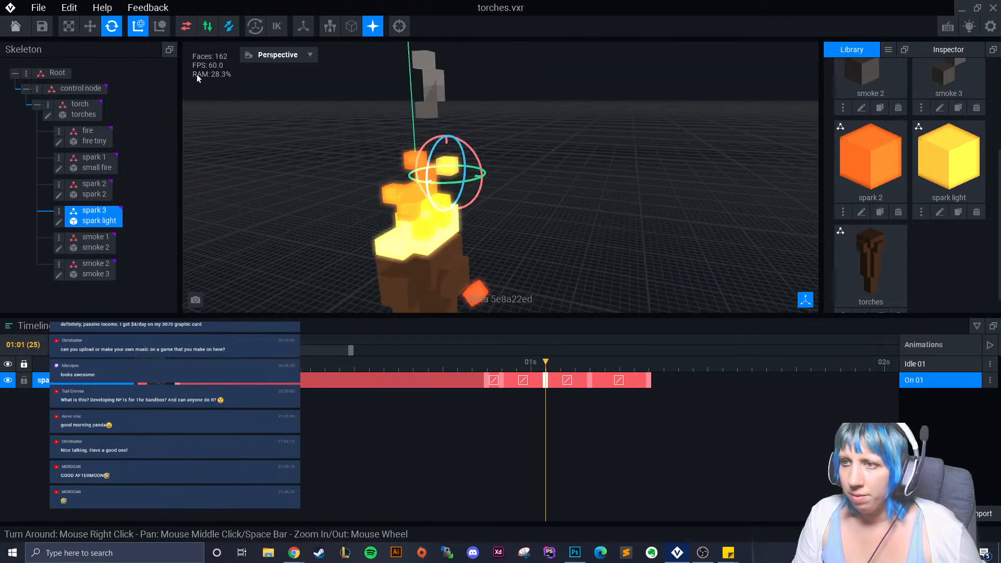
left_click(90, 26)
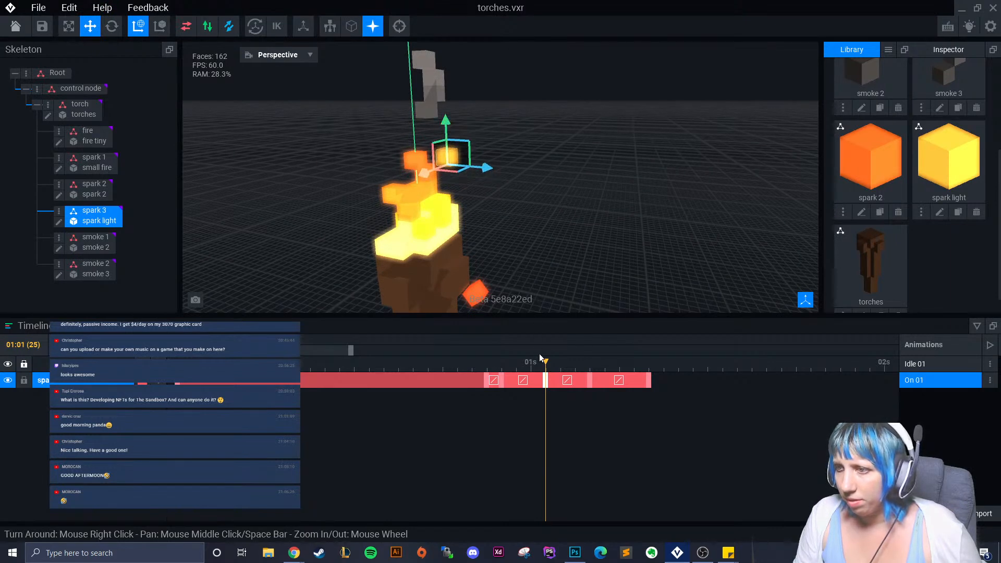
left_click(448, 374)
left_click_drag(449, 375, 177, 367)
left_click(108, 345)
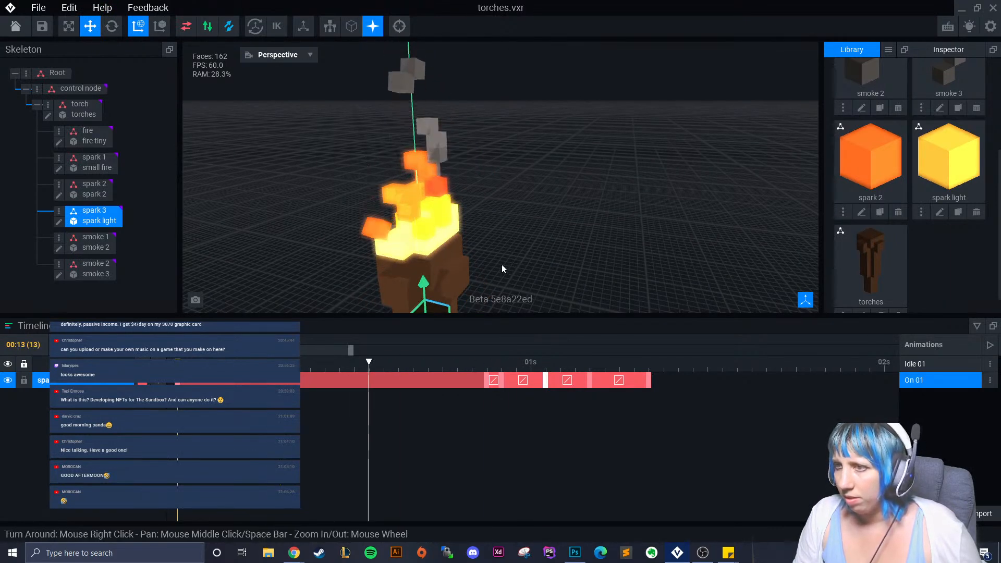
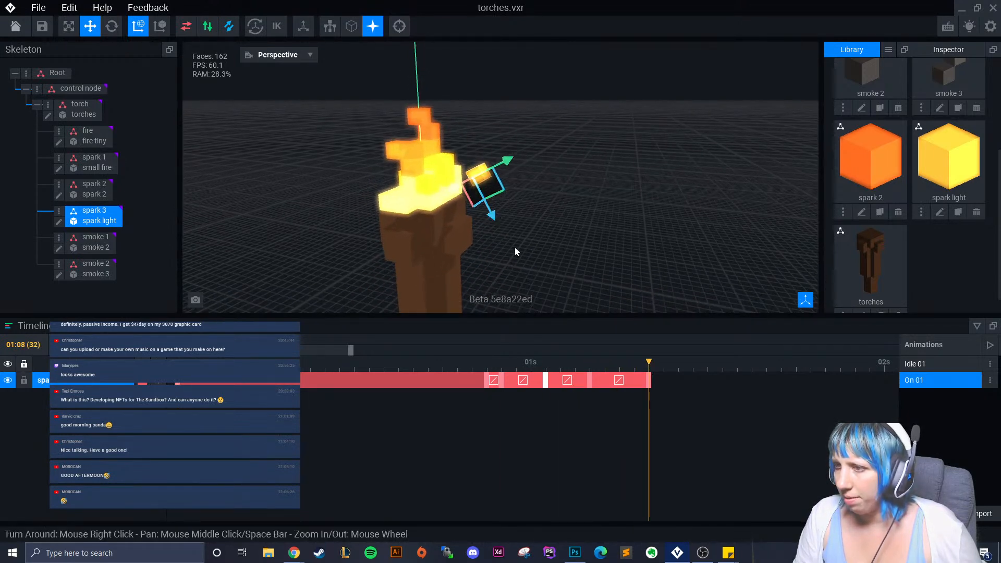
left_click_drag(671, 365, 718, 373)
left_click_drag(498, 222, 524, 277)
left_click_drag(538, 224, 551, 273)
key("r")
mouse_move(723, 368)
left_mouse_down()
mouse_move(664, 367)
mouse_move(727, 377)
left_mouse_up()
Shift spark 3's first two keyframes earlier, to frames 19 and 20.
left_click_drag(658, 370, 339, 365)
left_click(595, 210)
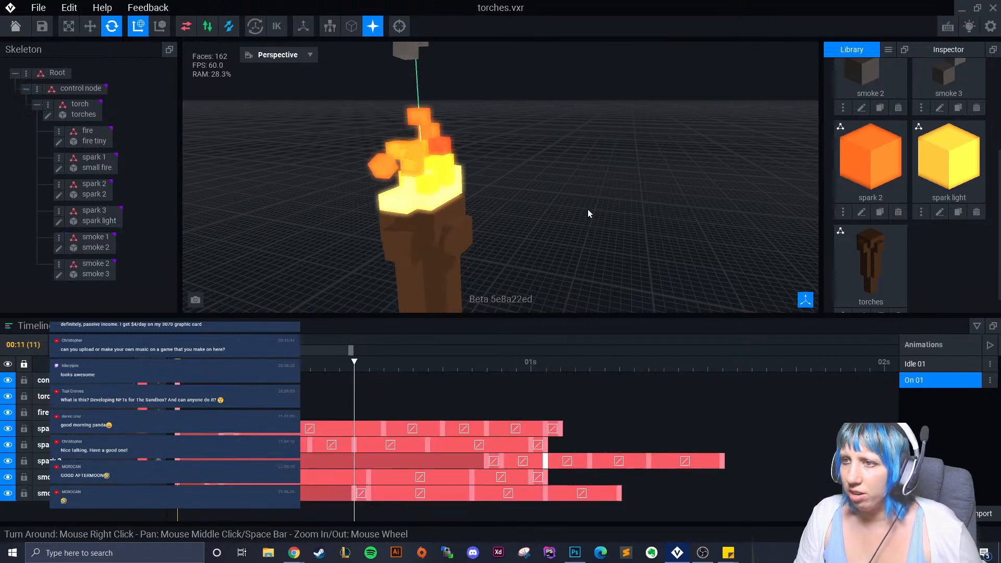
right_click_drag(595, 210, 543, 211)
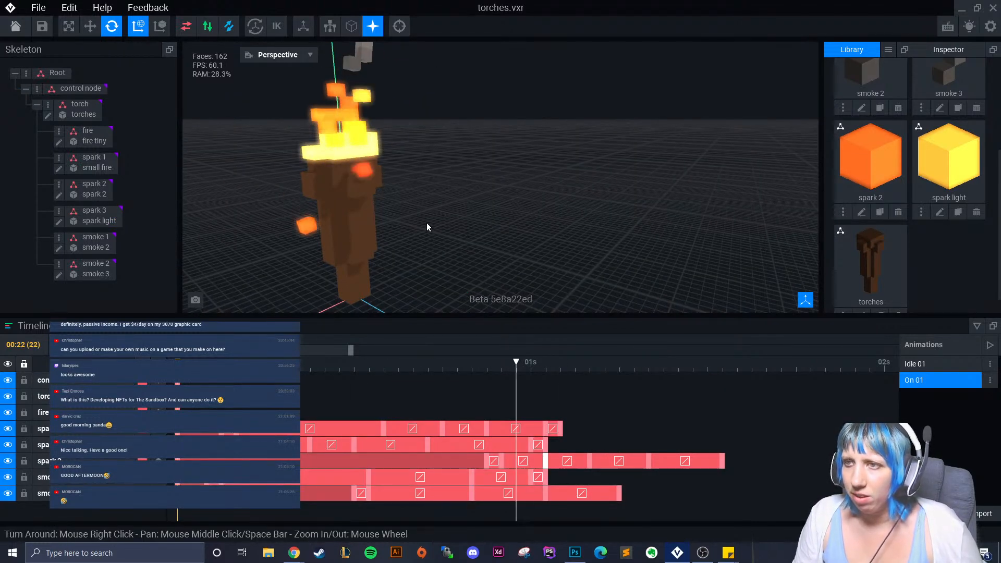
left_click(373, 179)
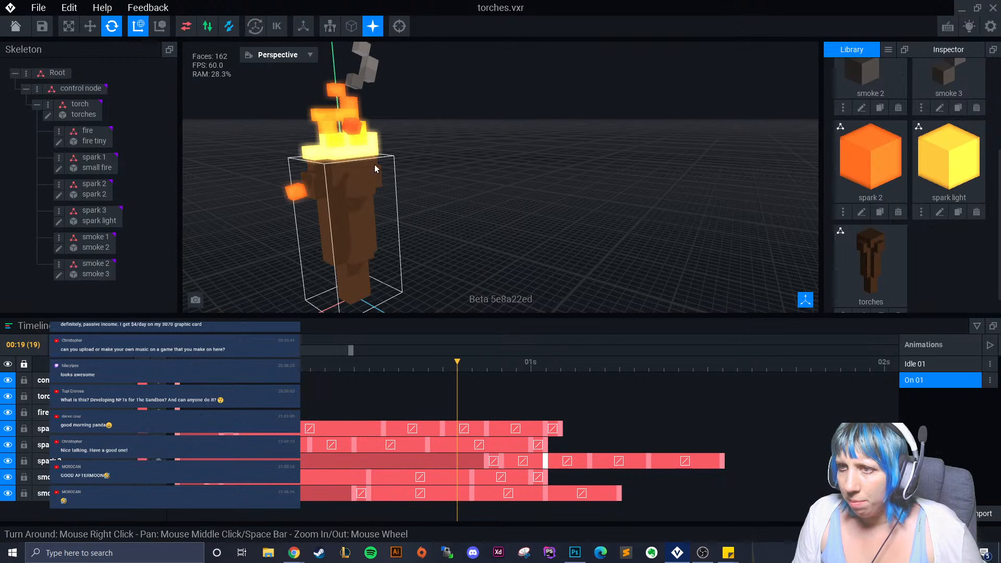
left_click_drag(462, 364, 503, 355)
left_click(364, 104)
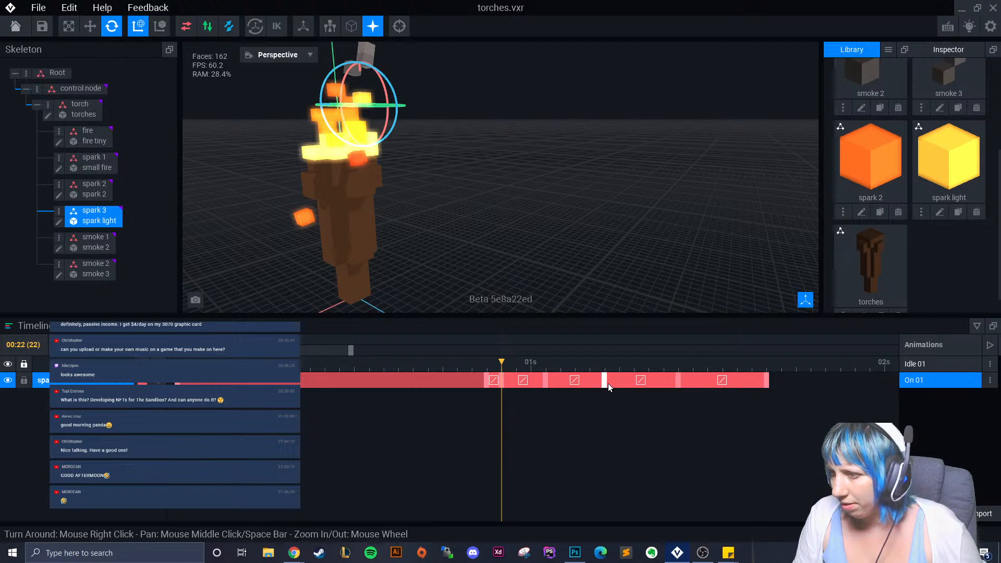
left_click_drag(503, 380, 530, 404)
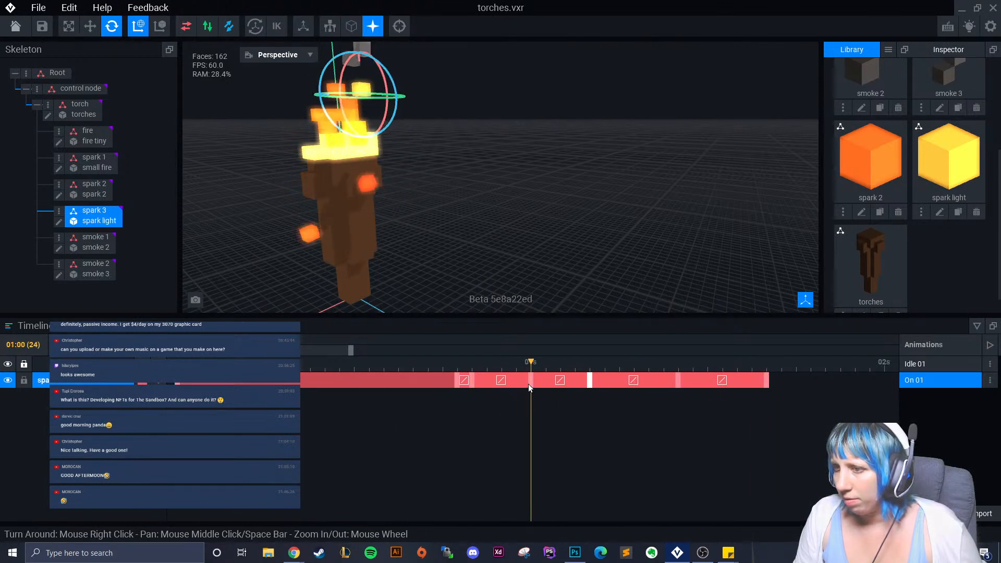
Delete spark 3's keyframe at frame 24 and move its last three keyframes earlier to frames 25, 32 and 38.
left_click(528, 383)
key("Delete")
left_click_drag(540, 368, 590, 440)
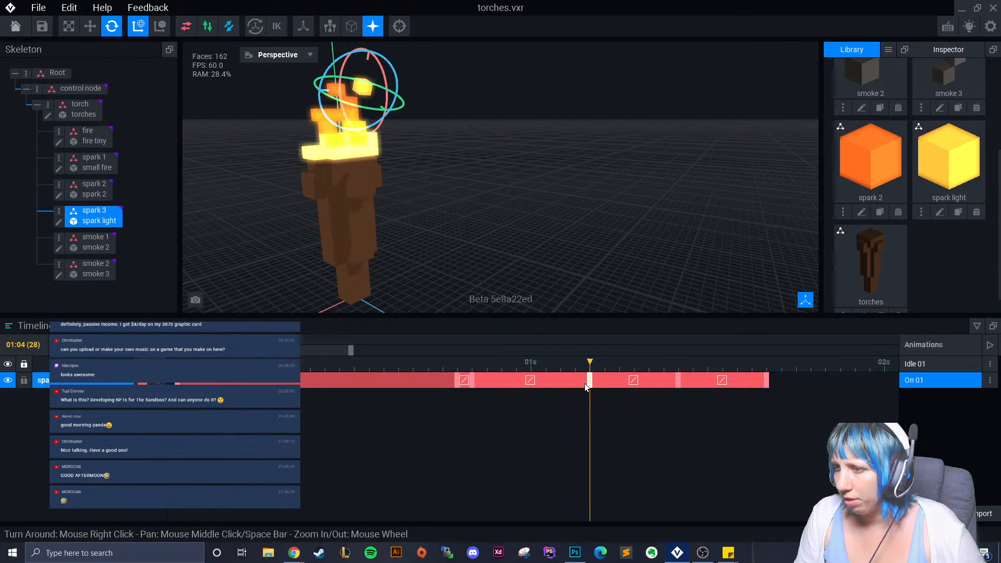
left_click_drag(588, 383, 549, 387)
left_click_drag(679, 386, 650, 384)
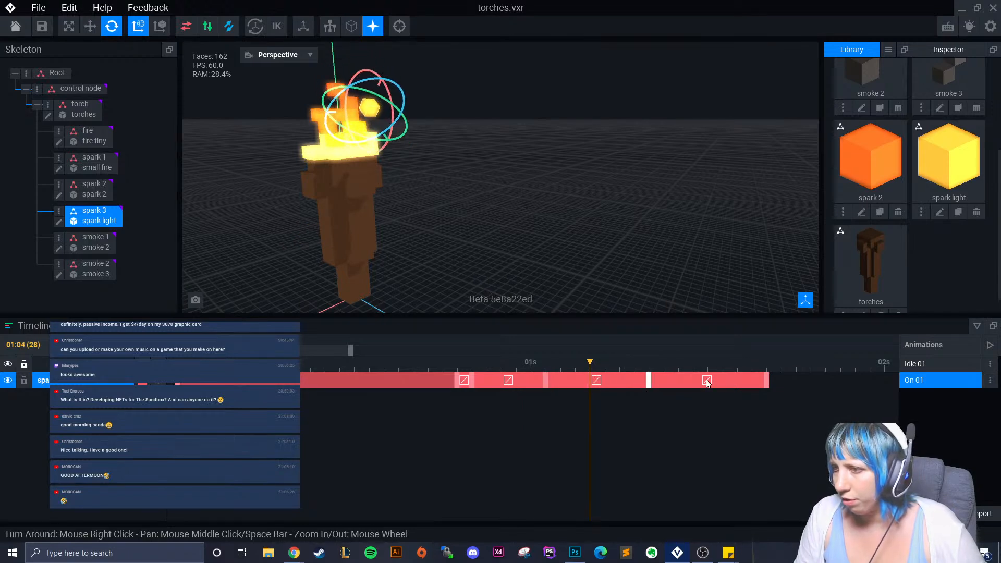
left_click_drag(763, 383, 733, 387)
Copy smoke 2's keyframe at frame 12 and paste it at frame 31.
right_click_drag(499, 217, 473, 299)
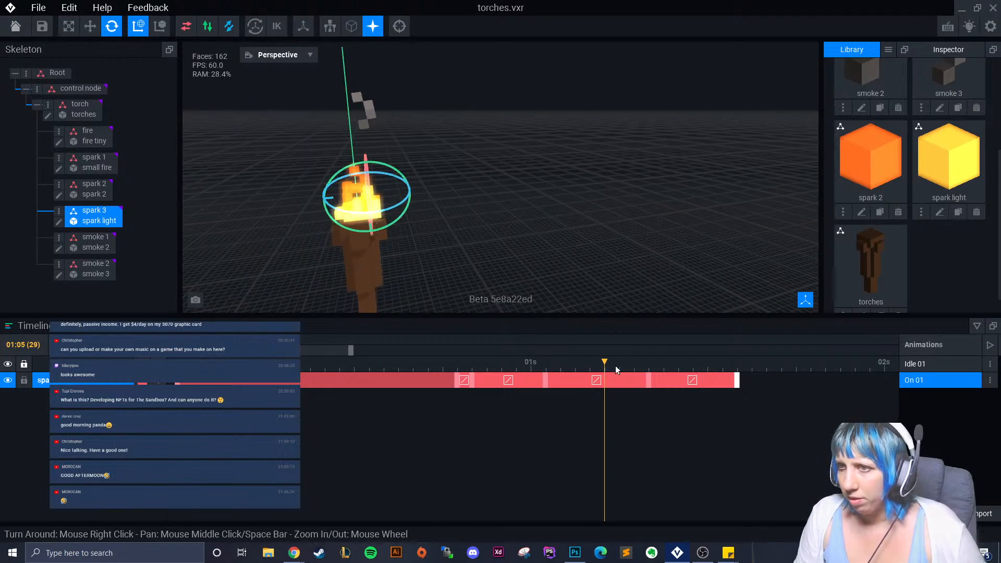
left_click(735, 387)
left_click(366, 105)
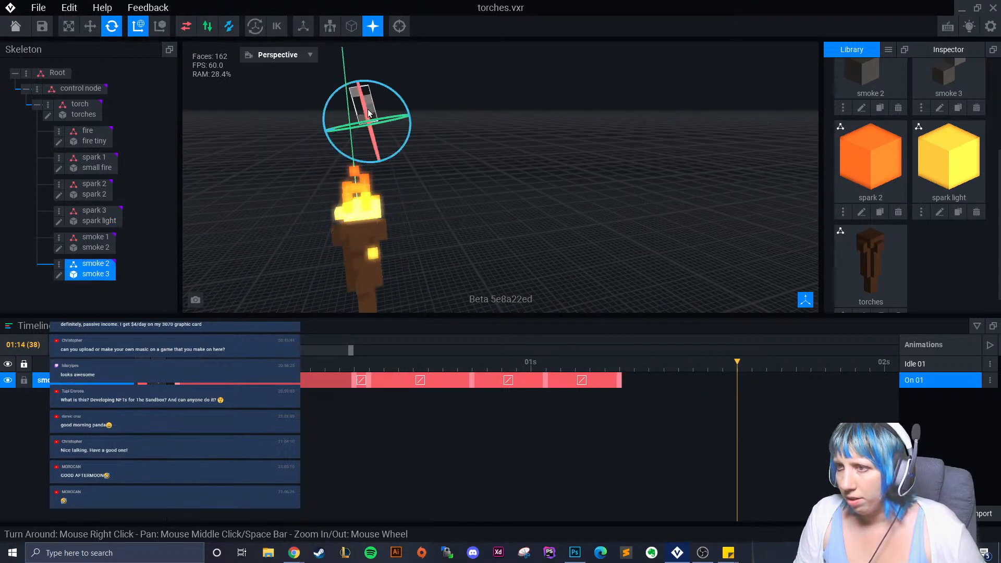
left_click_drag(657, 383, 620, 380)
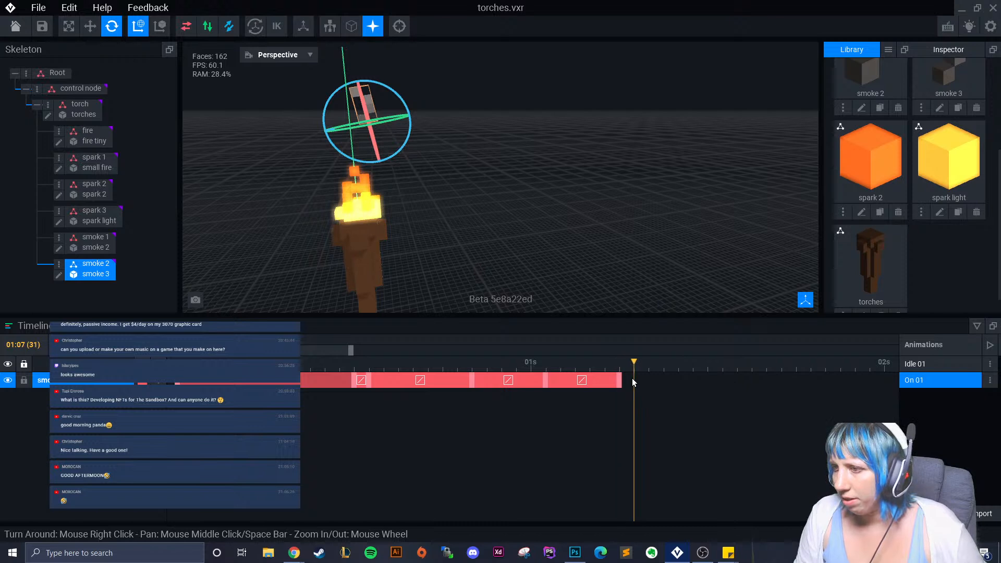
right_click(358, 384)
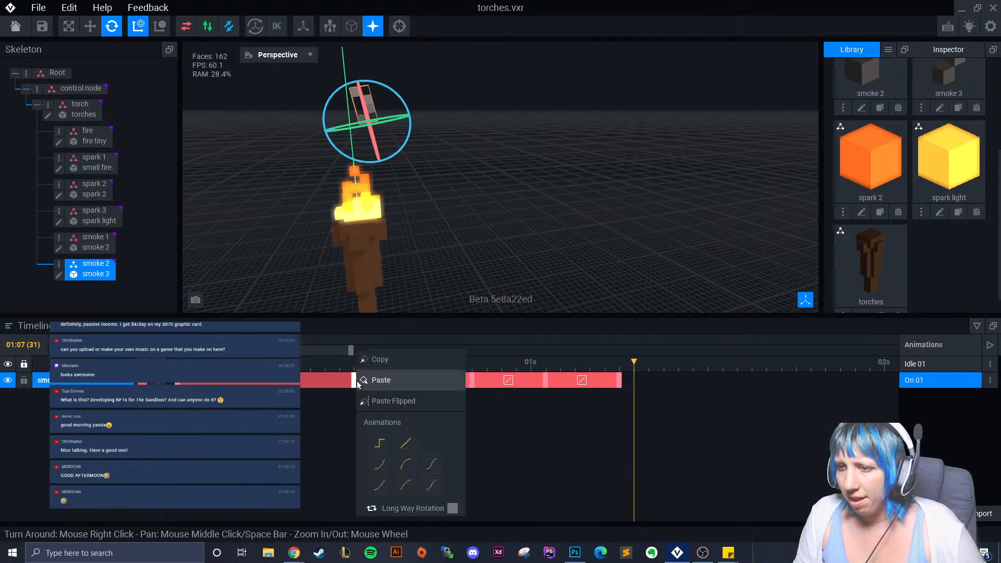
left_click(381, 360)
right_click(637, 380)
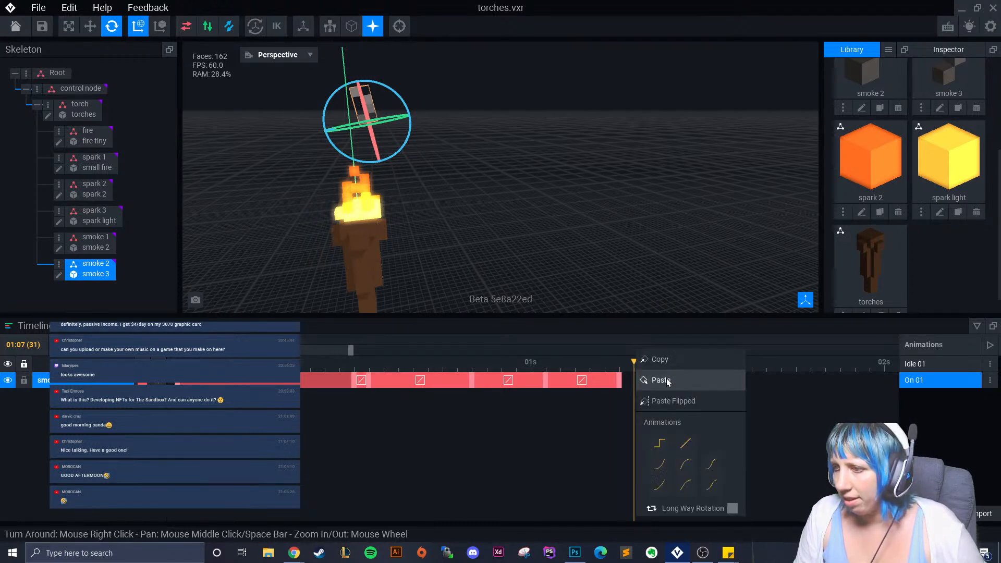
left_click(652, 379)
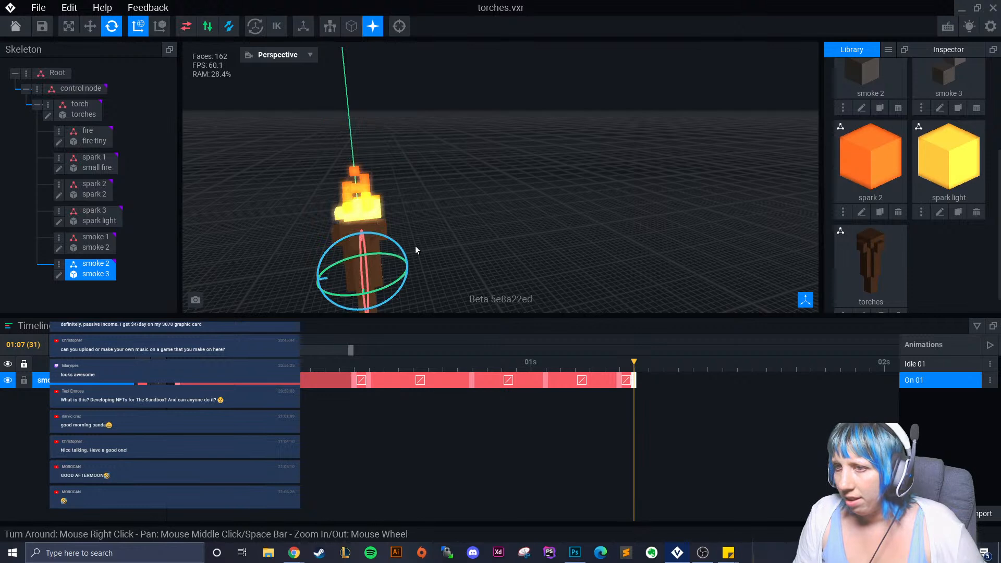
Paste a copied keyframe onto smoke 1 at frame 26.
left_click(94, 238)
left_click_drag(630, 371, 561, 374)
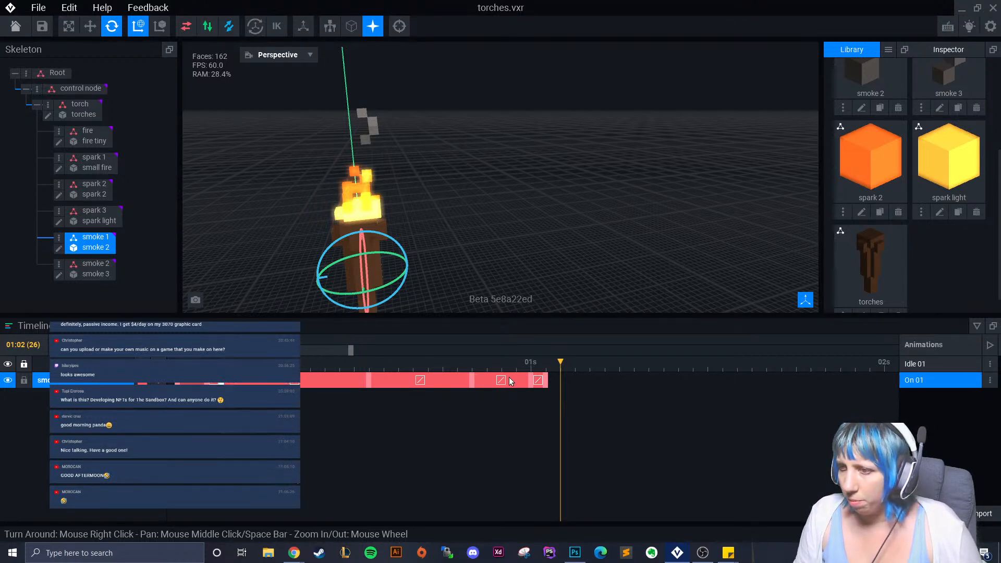
right_click(561, 385)
left_click(583, 382)
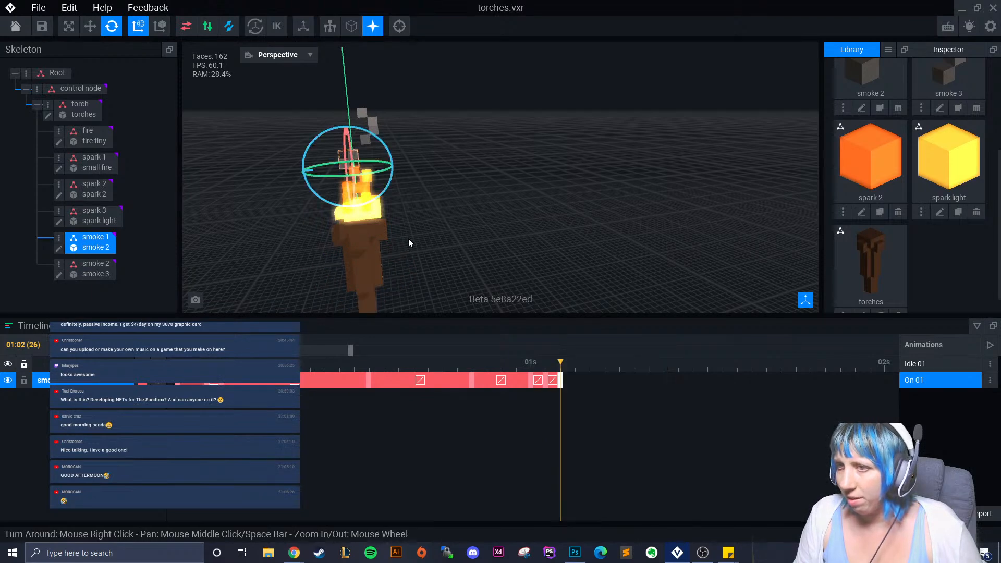
At frame 30, raise smoke 1 higher above the flame and rotate it about 6.8°.
scroll(416, 243, "up", 4)
scroll(433, 246, "down", 2)
left_click_drag(575, 363, 623, 366)
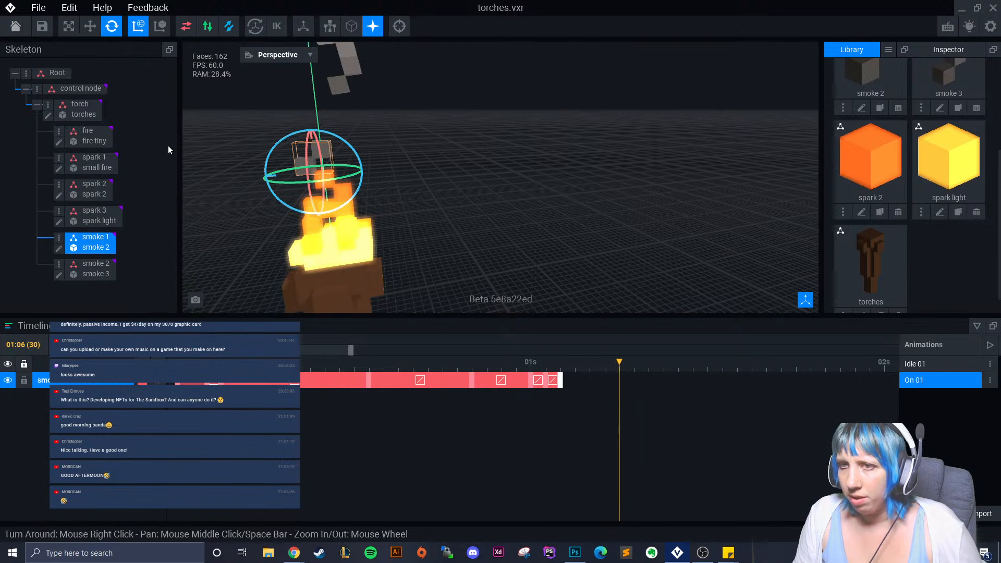
left_click(90, 26)
left_click_drag(310, 124, 310, 84)
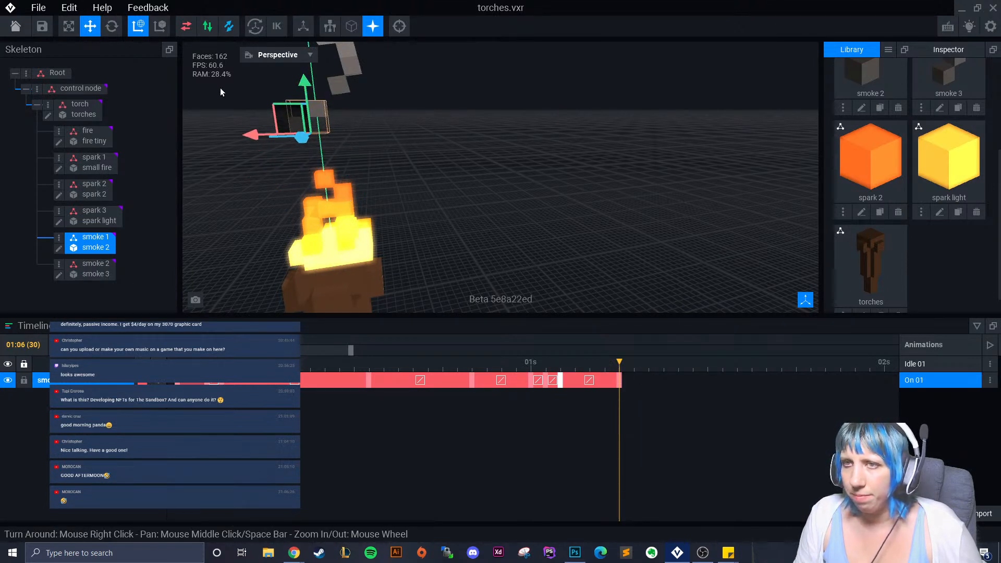
left_click(112, 26)
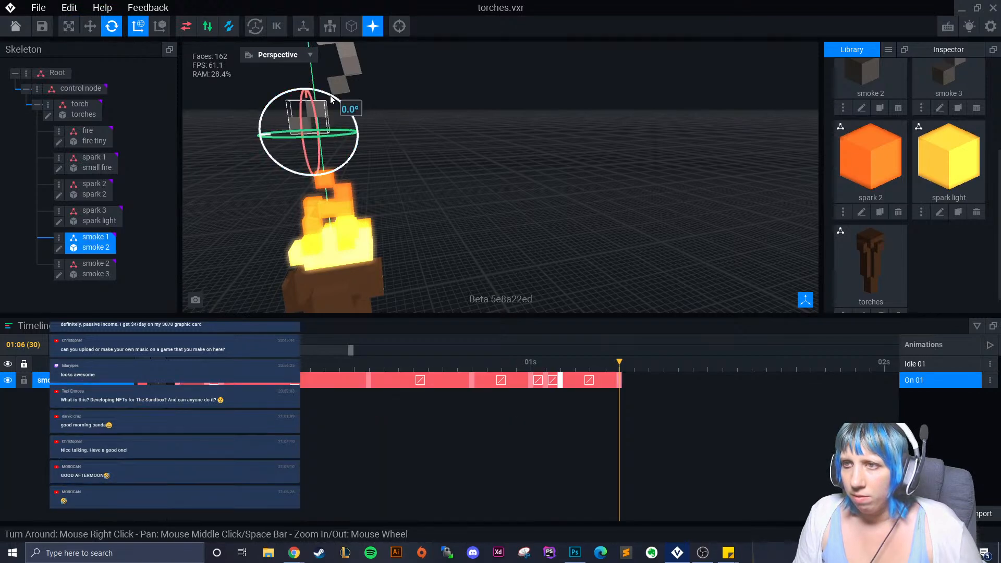
left_click_drag(332, 100, 345, 108)
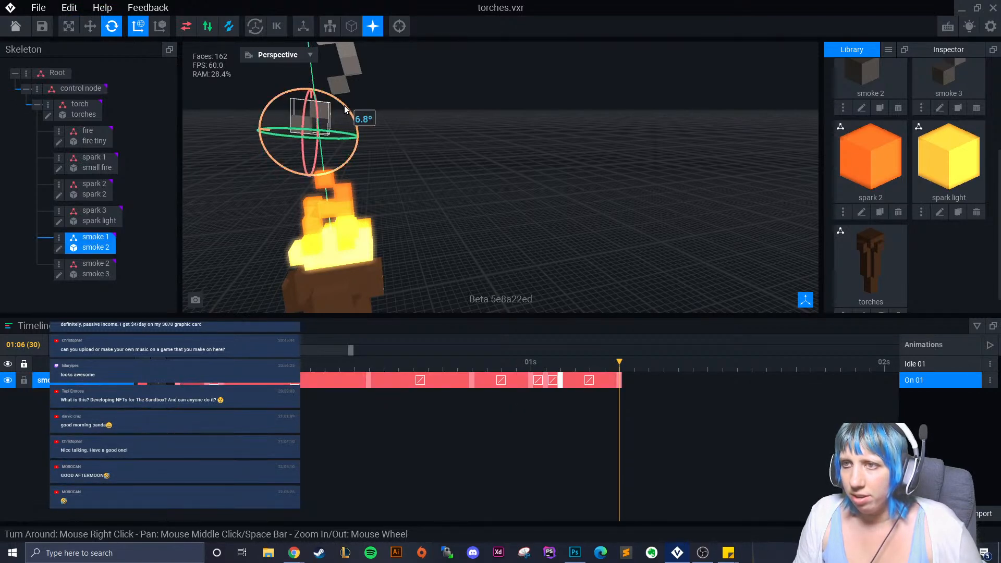
Move smoke 1's last two keyframes two frames later, to frames 28 and 32.
left_click(601, 365)
left_click_drag(531, 372, 539, 395)
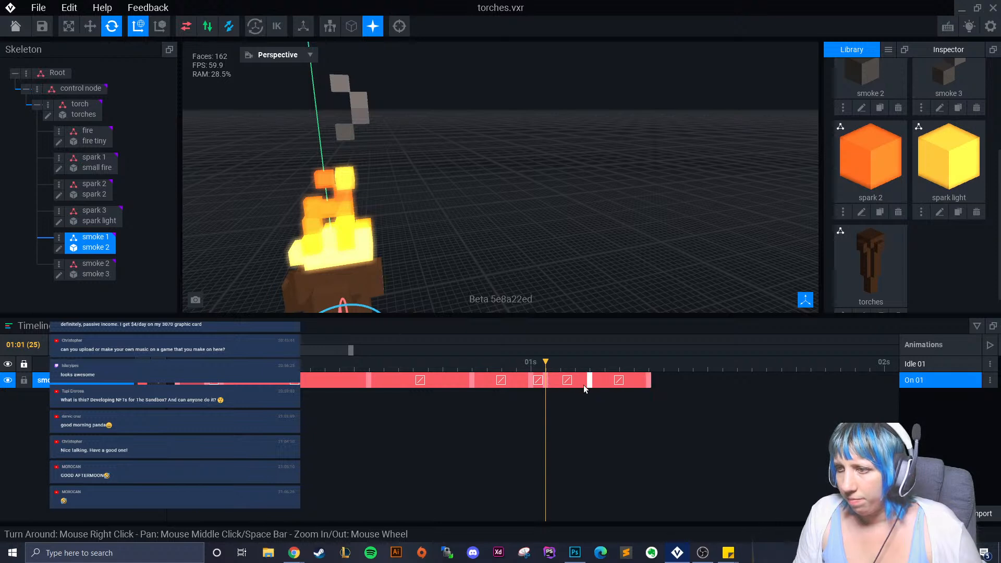
left_click_drag(546, 383, 558, 383)
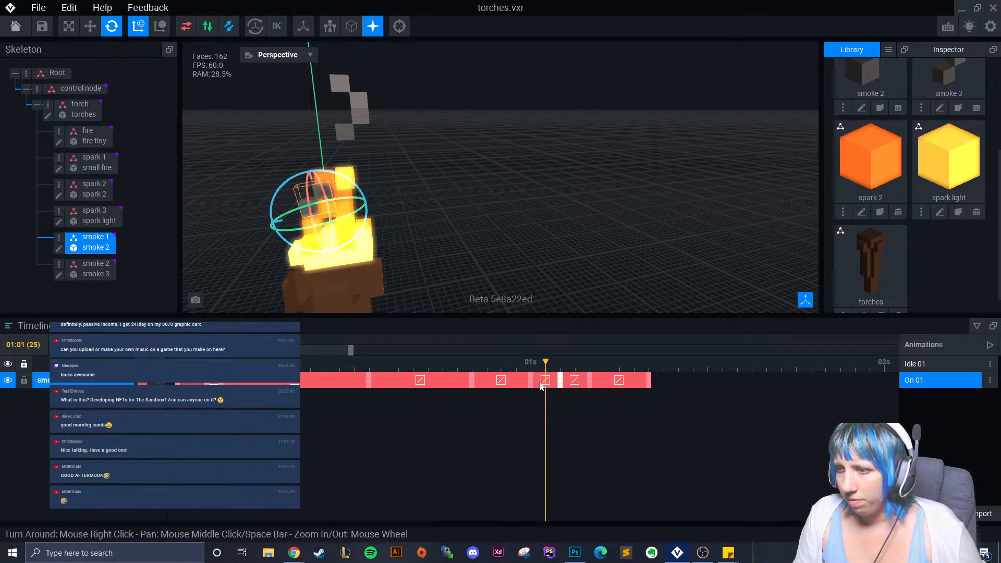
left_click_drag(559, 382, 592, 384)
Copy smoke 1's keyframe at frame 25 and paste it at frame 27 to hold its position.
left_click(559, 369)
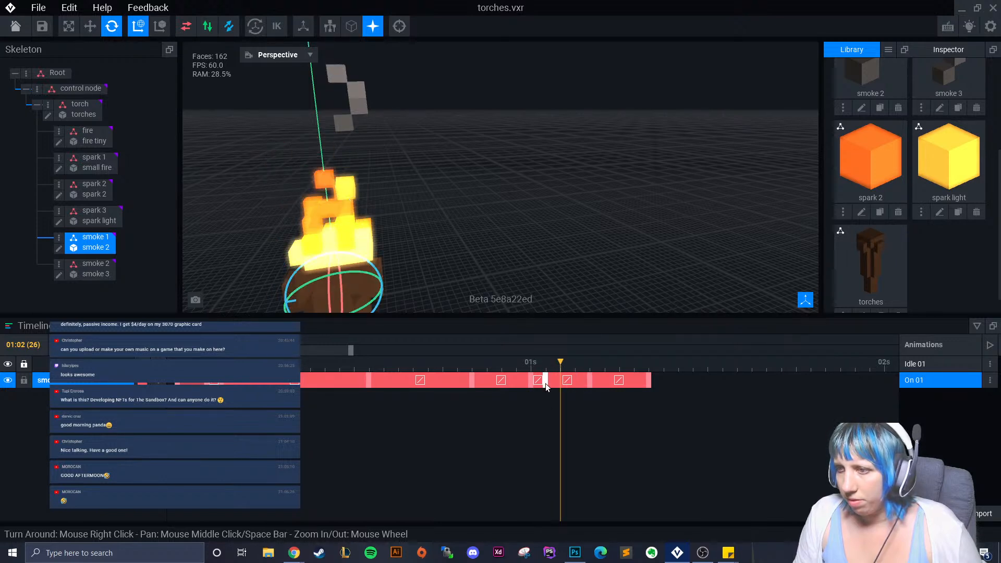
right_click(545, 383)
left_click(577, 365)
left_click(572, 369)
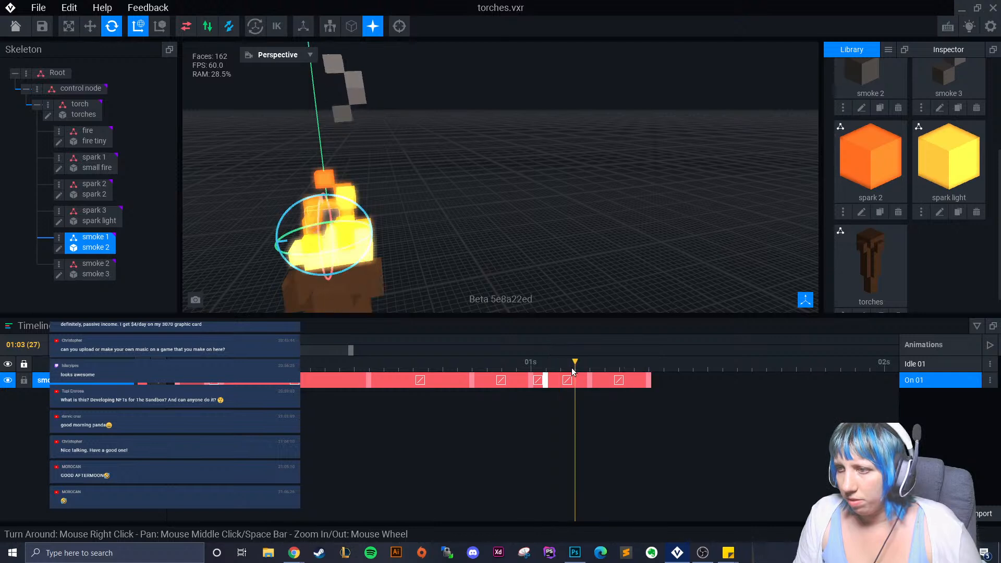
right_click(575, 381)
left_click(600, 392)
left_click(558, 368)
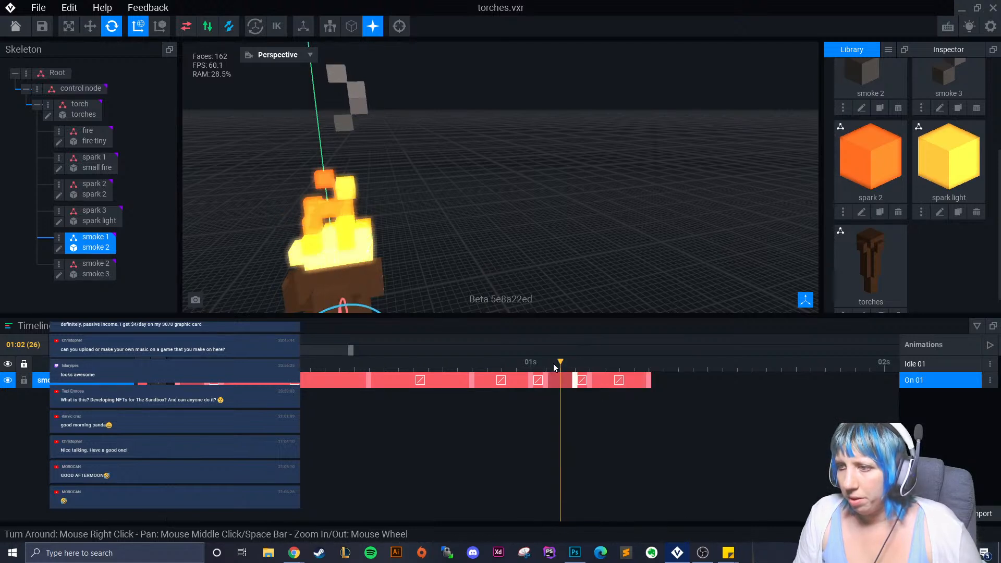
Raise smoke 1 further and rotate it at frame 35, and move that keyframe to frame 37.
left_click_drag(558, 366, 649, 386)
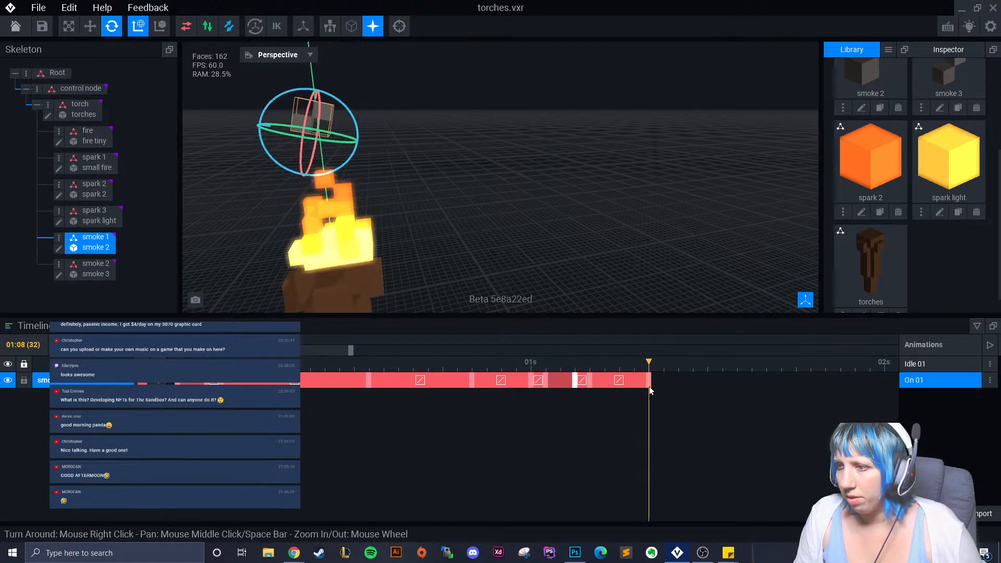
right_click_drag(489, 258, 574, 291)
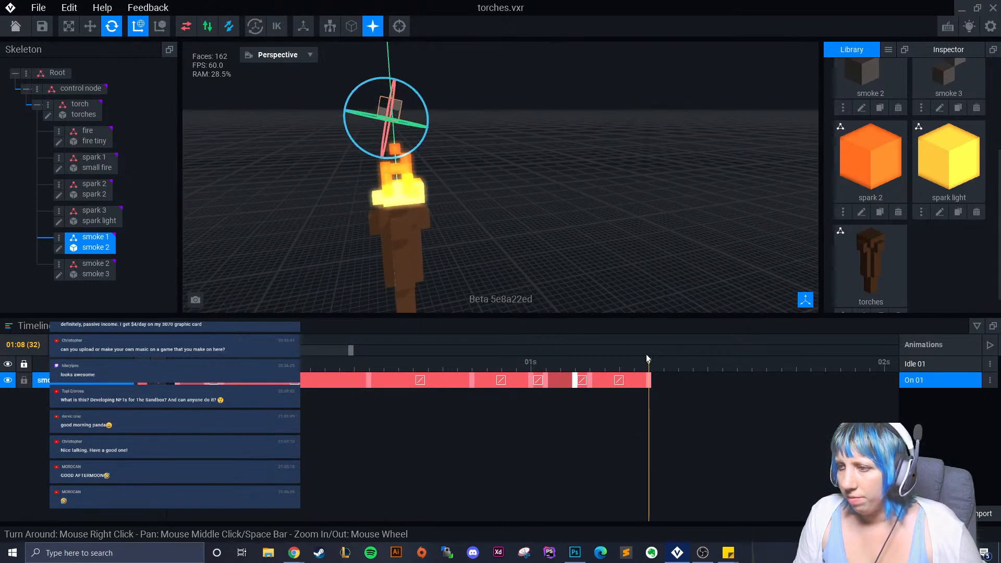
key("Right")
key("Right")
key("Right")
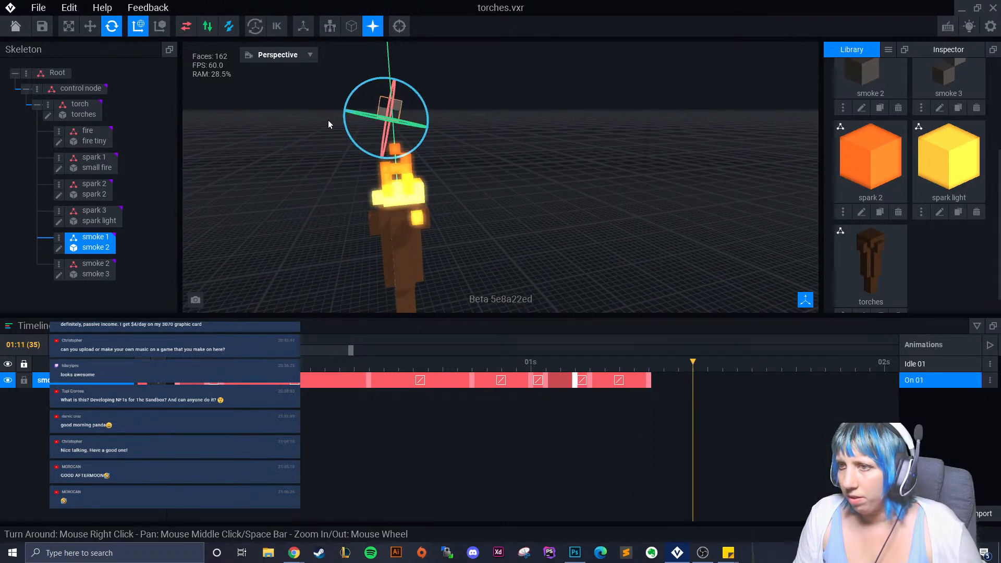
left_click(90, 27)
middle_click_drag(355, 126, 363, 164)
left_click_drag(402, 115, 441, 138)
left_click(112, 27)
left_click_drag(695, 386, 724, 386)
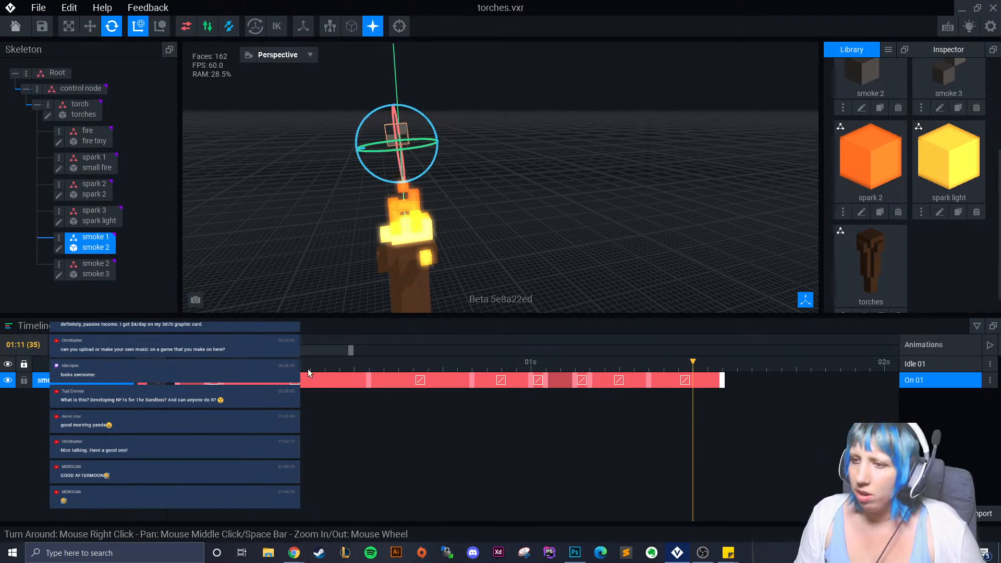
Play the On 01 animation and review the motion of the sparks and smoke from another angle.
key("space")
left_click(608, 245)
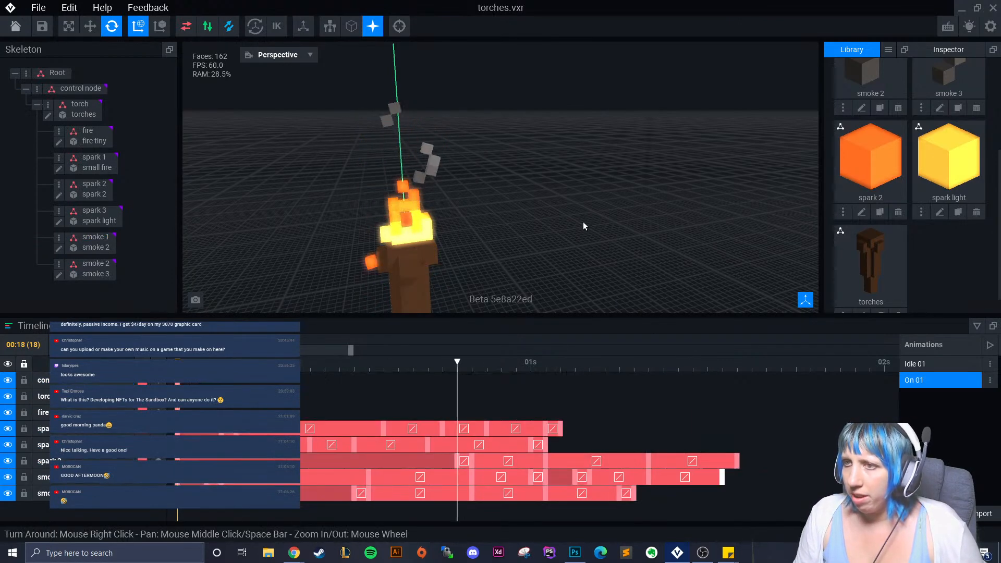
scroll(607, 267, "down", 3)
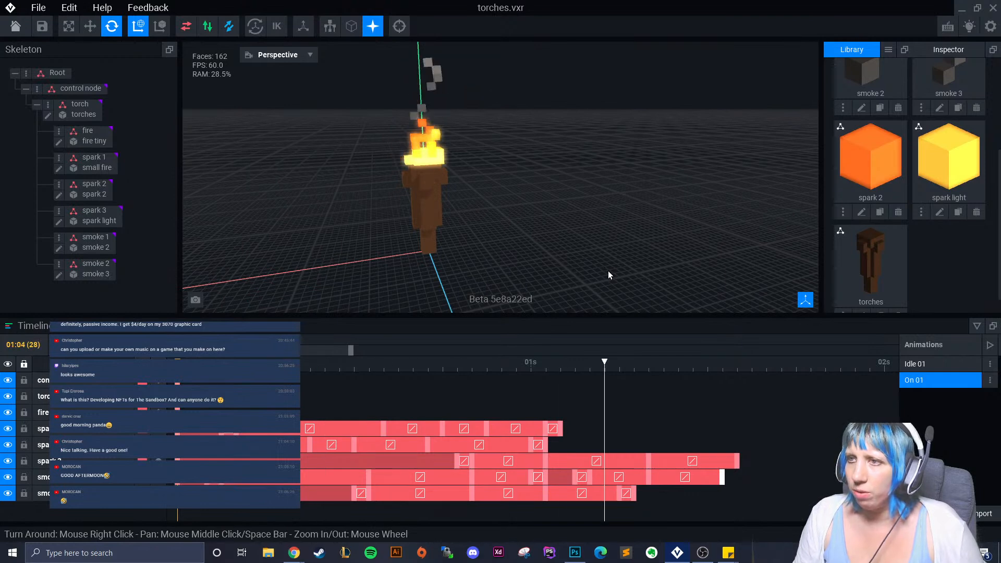
right_click_drag(608, 270, 443, 224)
left_click(398, 184)
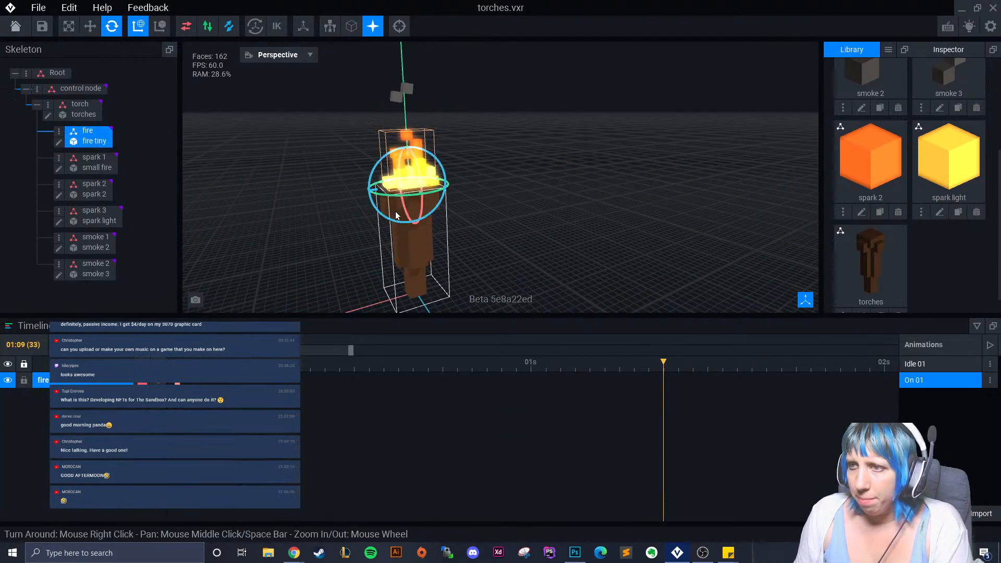
Key the fire upright at frame 2 of the On 01 animation and tilt it slightly to one side at frame 9.
left_click_drag(651, 357, 177, 387)
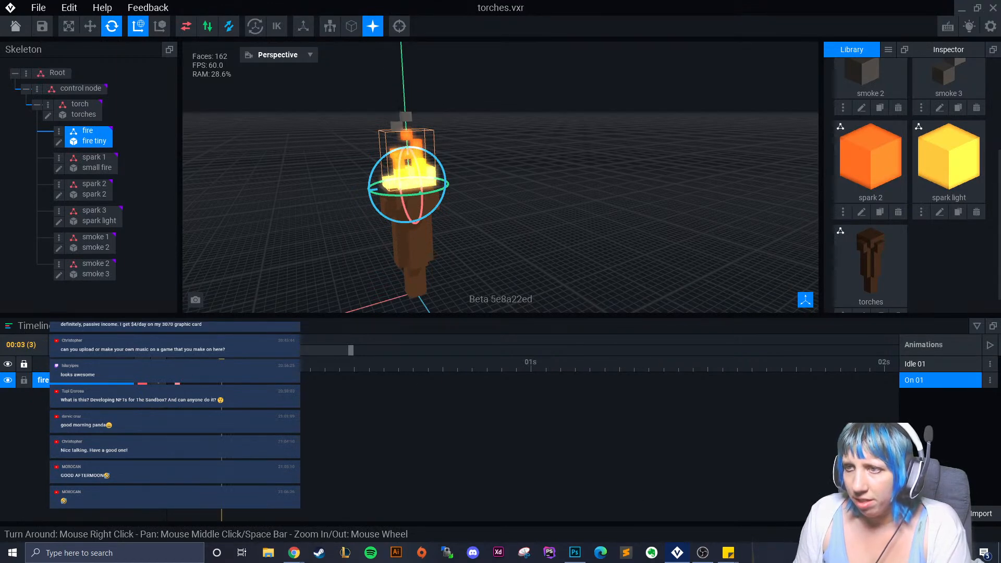
right_click_drag(386, 277, 414, 267)
scroll(414, 267, "up", 1)
middle_click_drag(414, 266, 418, 304)
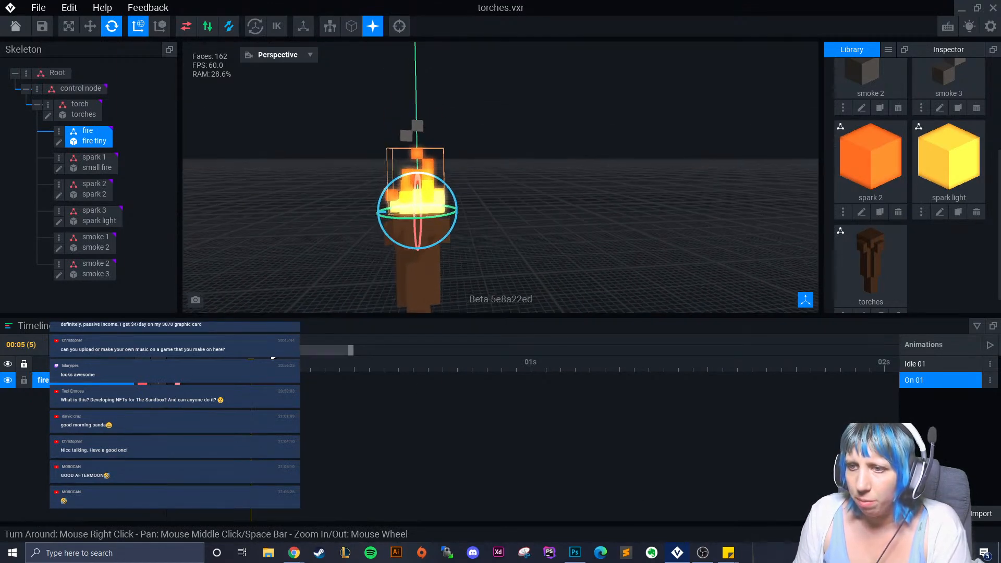
left_click_drag(266, 383, 193, 383)
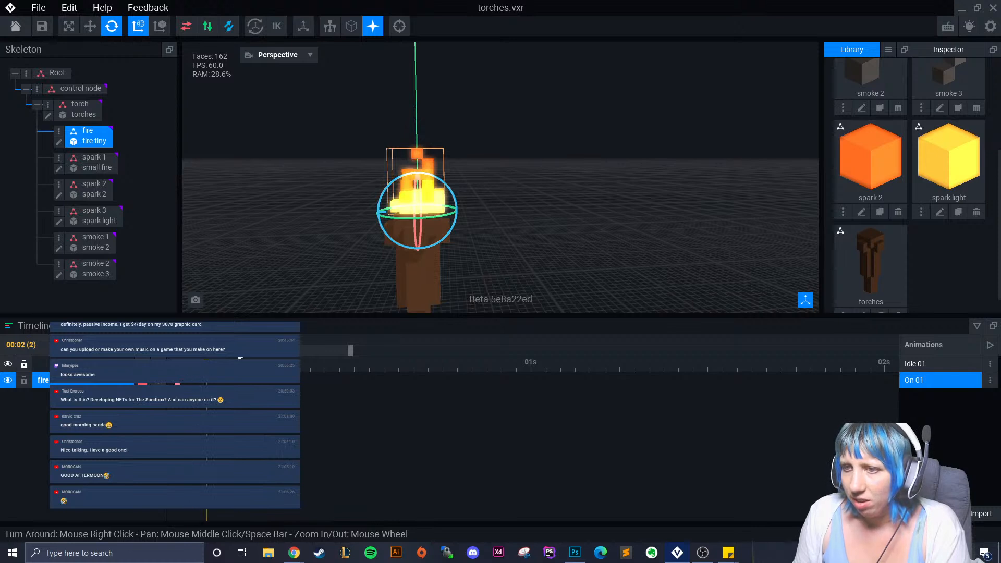
left_click(439, 179)
left_click(310, 374)
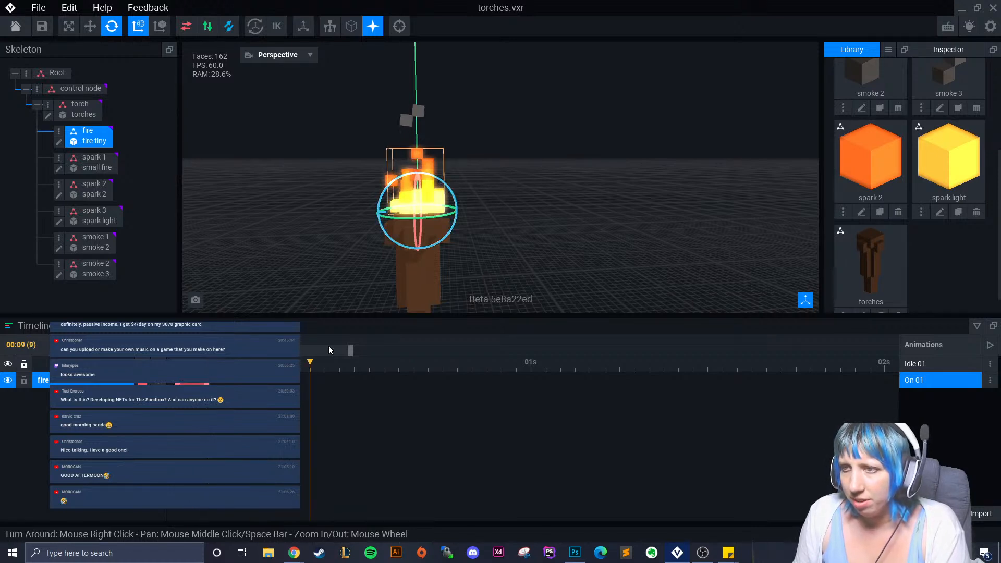
left_click(450, 191)
left_click_drag(449, 190, 446, 186)
Paste the fire's upright keyframe at frame 16.
left_click_drag(306, 367, 437, 383)
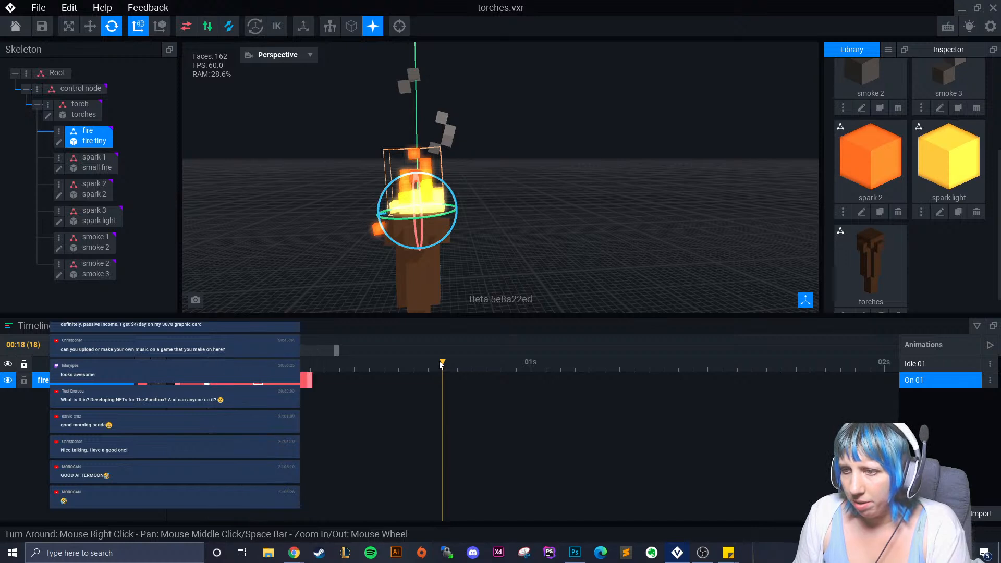
left_click(420, 369)
right_click(416, 380)
left_click(448, 394)
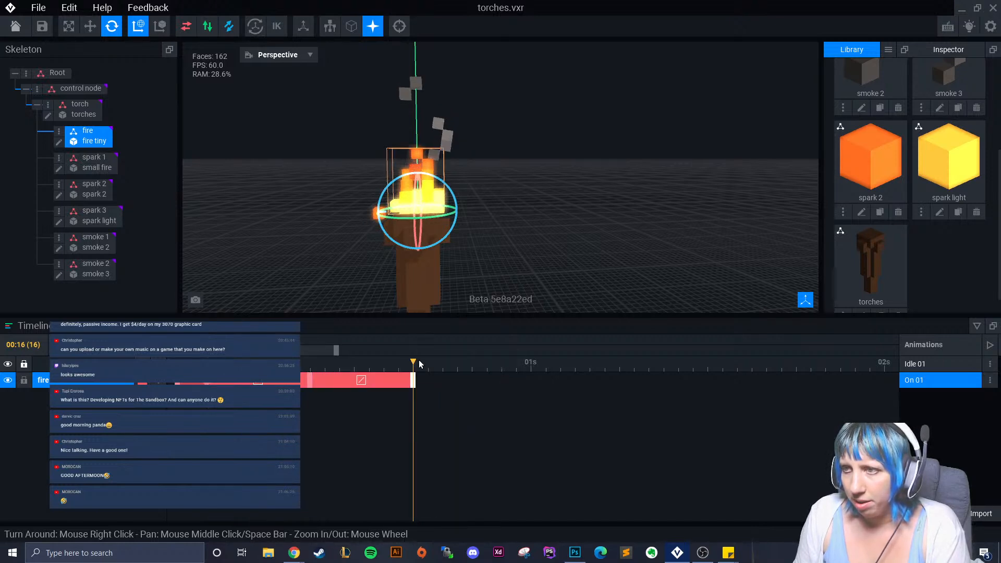
Tilt the fire to the opposite side at frame 22 and copy its frame 16 keyframe to frame 27.
left_click_drag(415, 363, 502, 375)
left_click_drag(450, 190, 454, 199)
left_click_drag(502, 364, 575, 369)
right_click(414, 382)
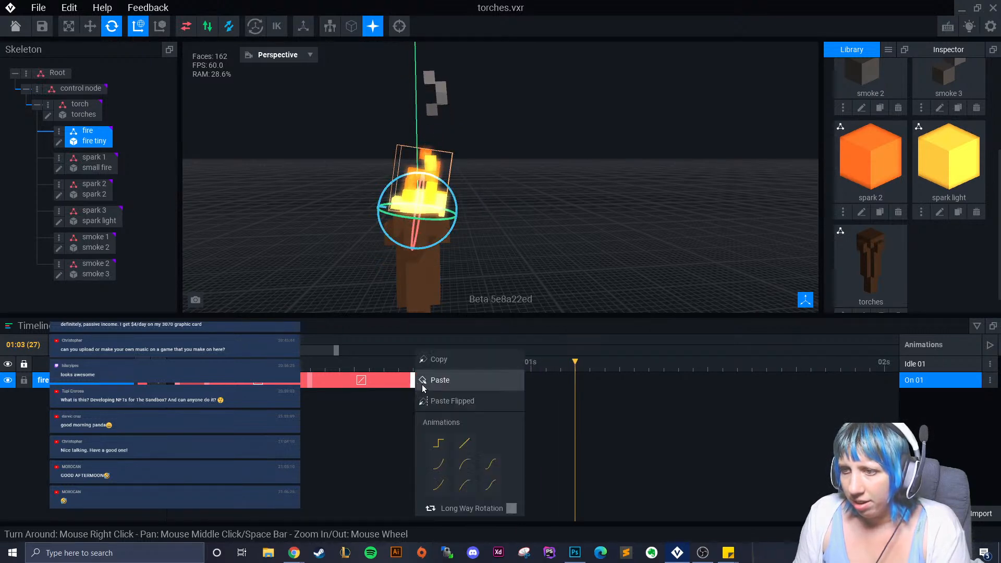
left_click(443, 359)
right_click(578, 382)
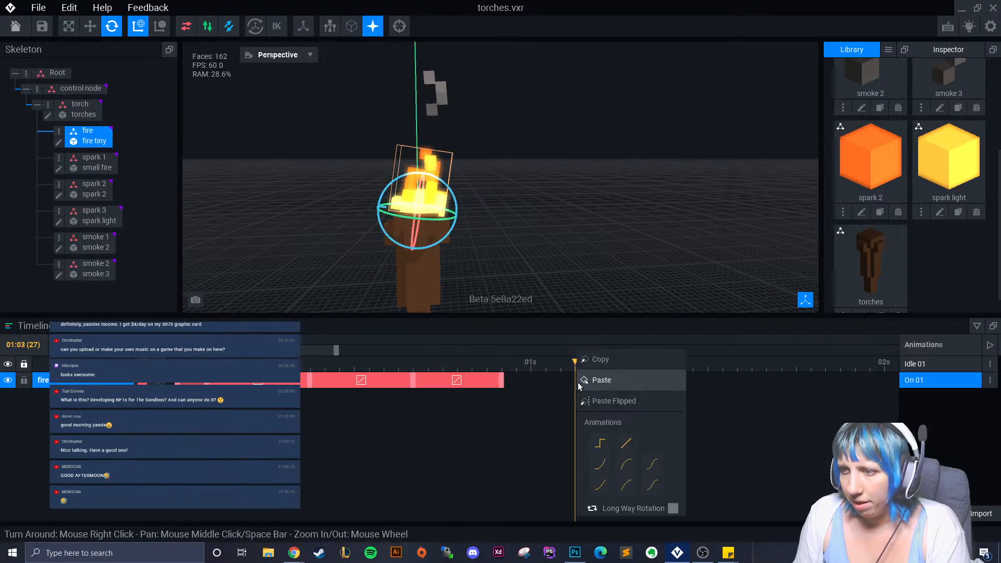
left_click(607, 386)
Play back the fire's sway and reduce its tilt at frame 22.
left_click_drag(558, 355, 180, 383)
key("space")
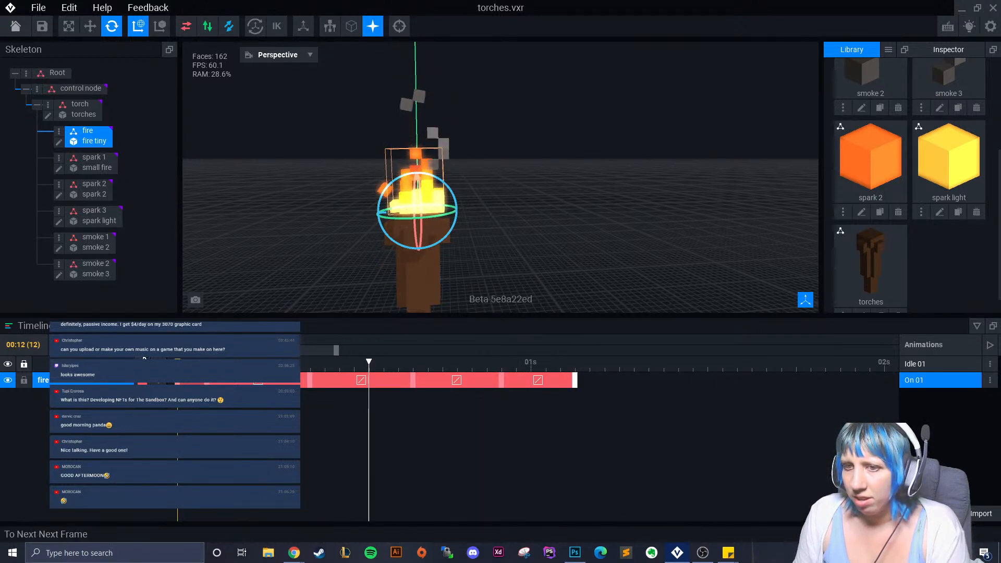
left_click(106, 345)
left_click_drag(524, 367, 502, 368)
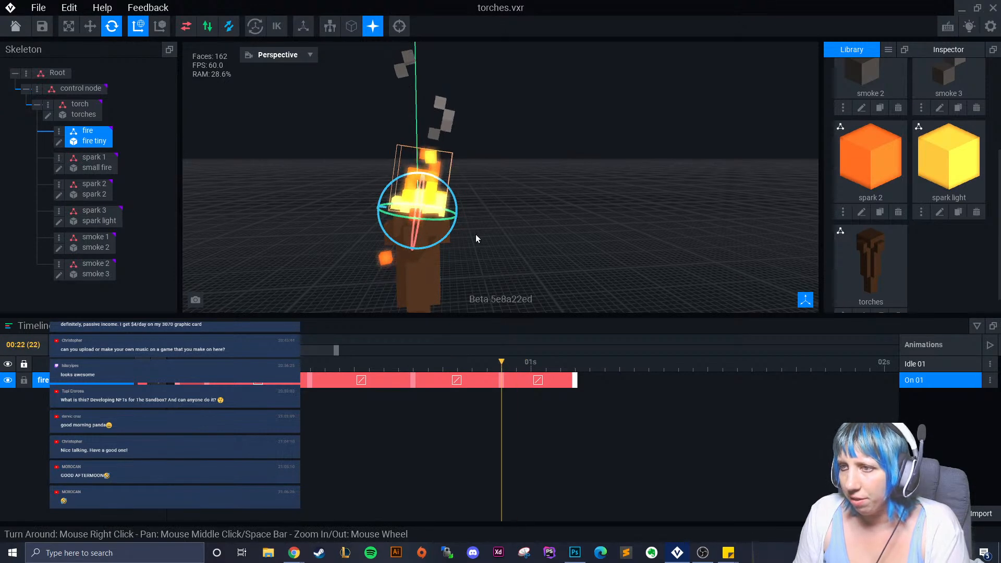
left_click_drag(452, 202, 456, 202)
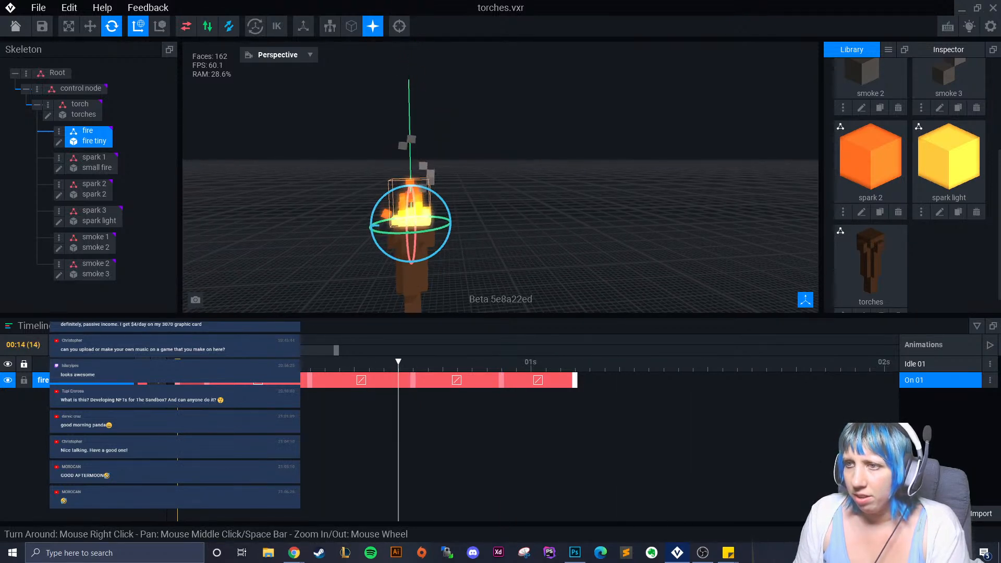
Raise the fire slightly at frames 9 and 22.
left_click(313, 368)
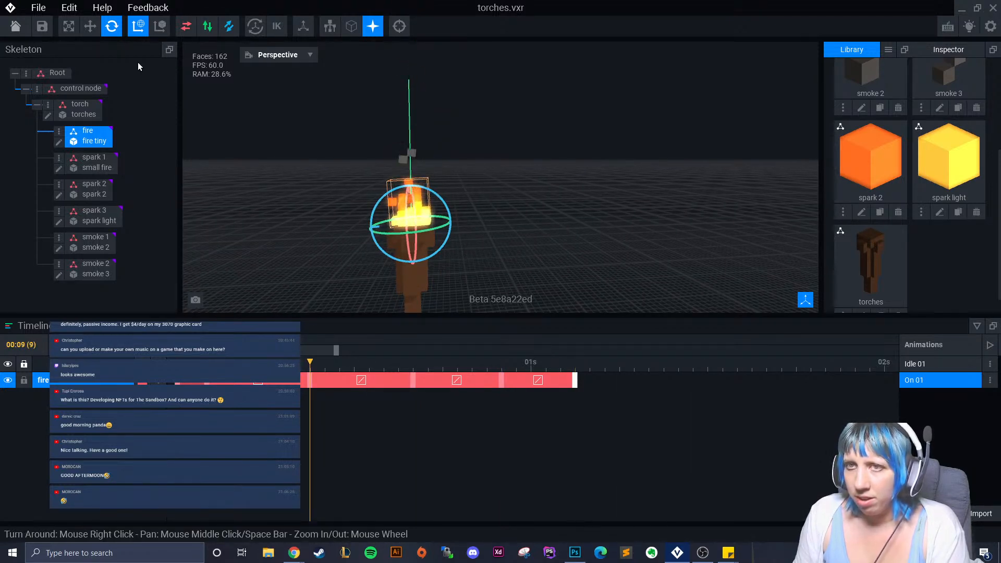
left_click(90, 26)
scroll(400, 188, "up", 2)
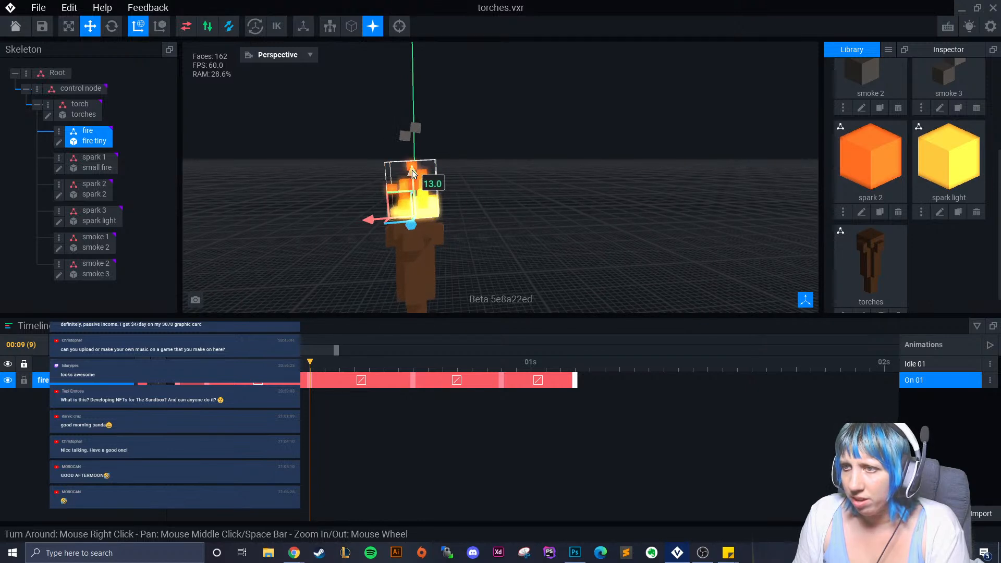
left_click_drag(411, 170, 409, 167)
left_click_drag(310, 363, 501, 399)
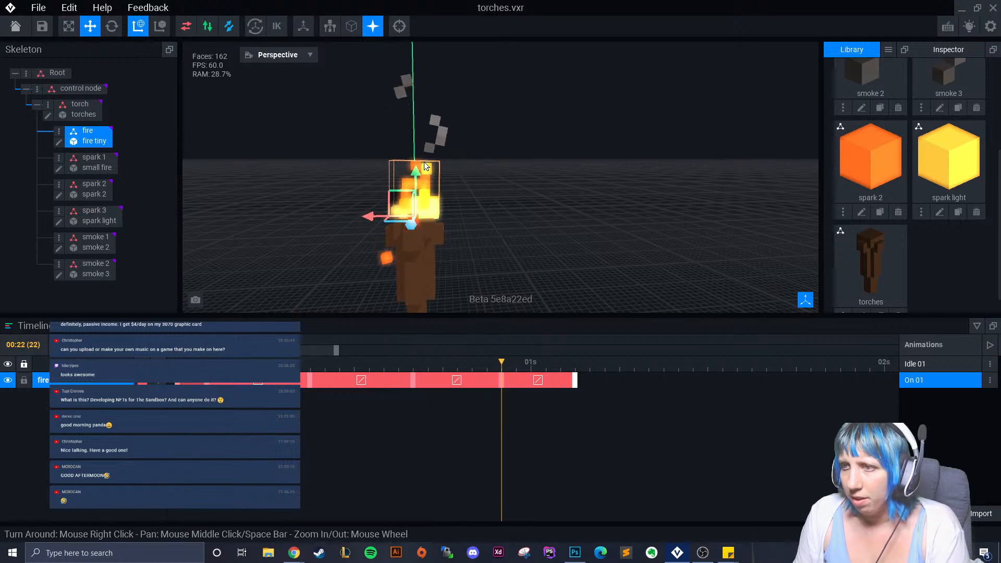
left_click_drag(415, 169, 415, 168)
Move the fire's last keyframe to frame 28 and play the On 01 animation from the start.
left_click_drag(499, 367, 177, 383)
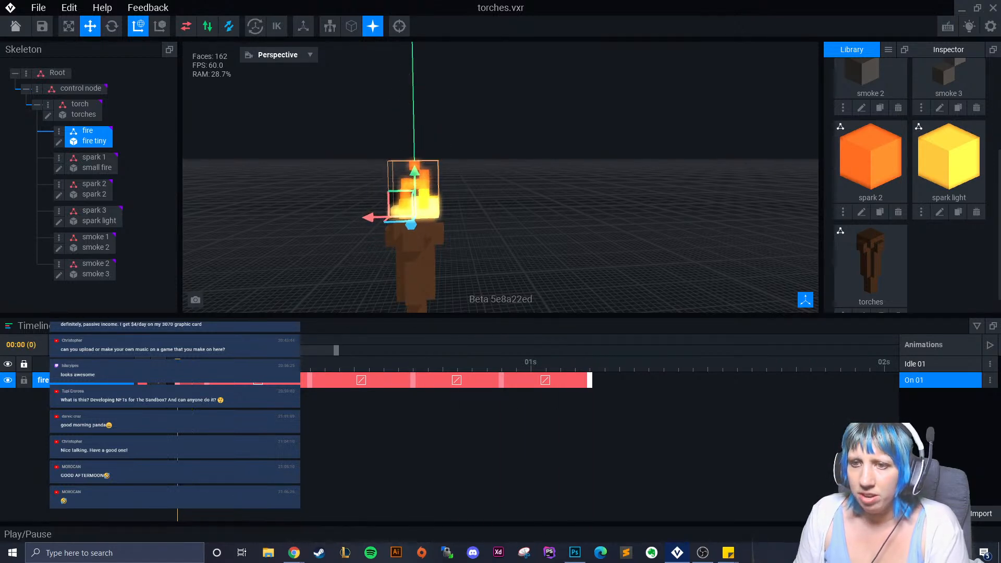
left_click(108, 345)
left_click(505, 245)
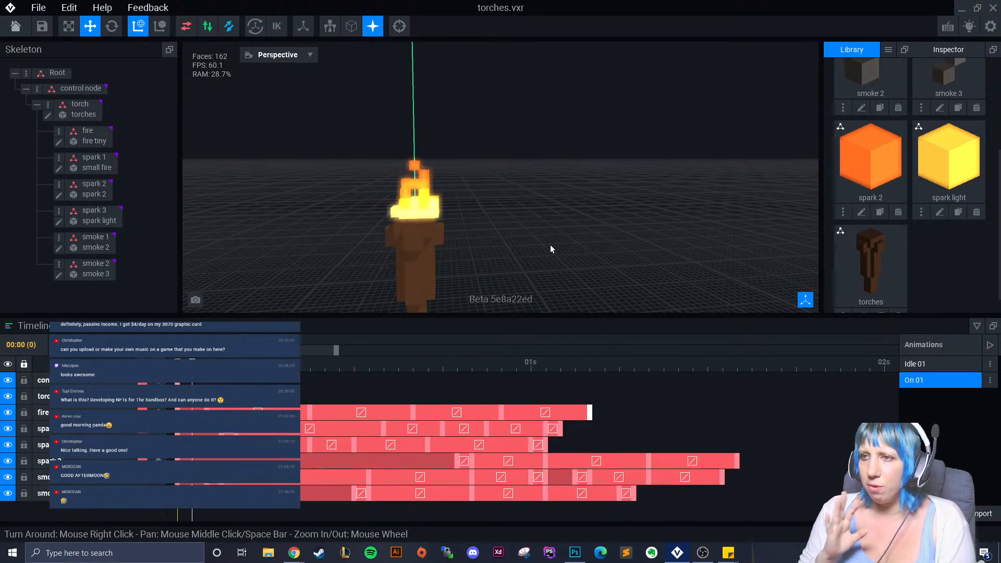
scroll(549, 251, "down", 3)
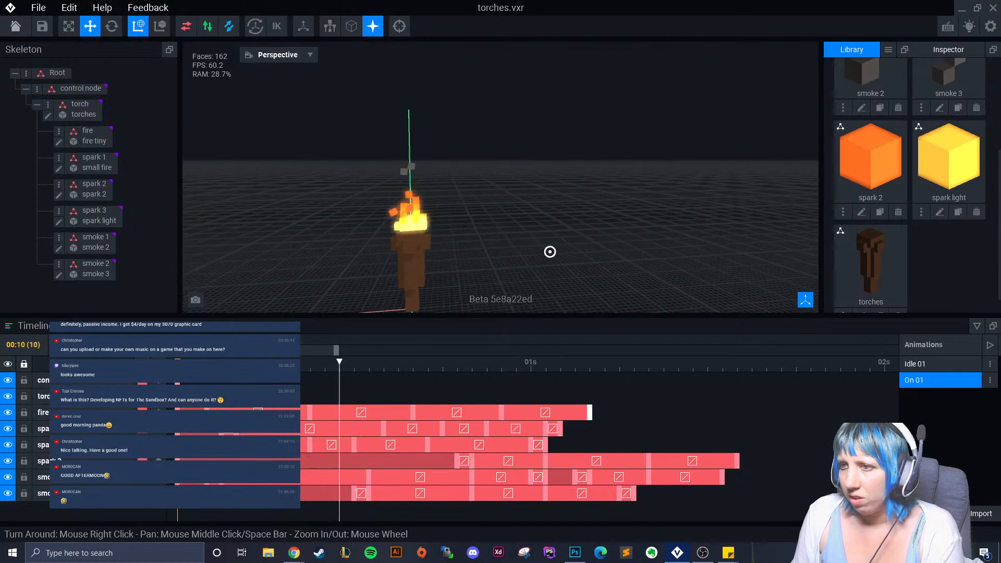
right_click_drag(550, 252, 582, 246)
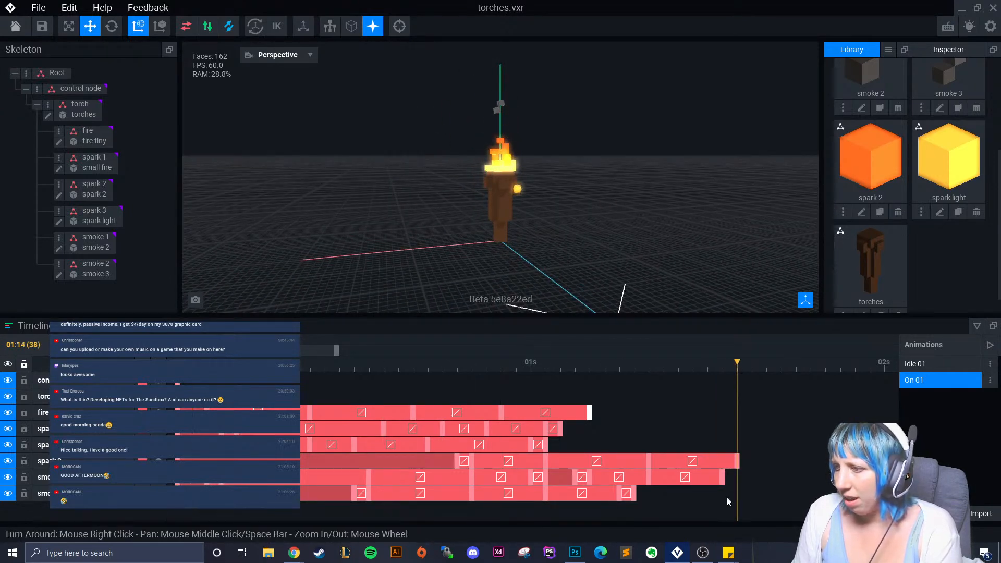
Add end keyframes at frame 38 for the torch, the control node and the fire to hold their poses.
left_click(500, 236)
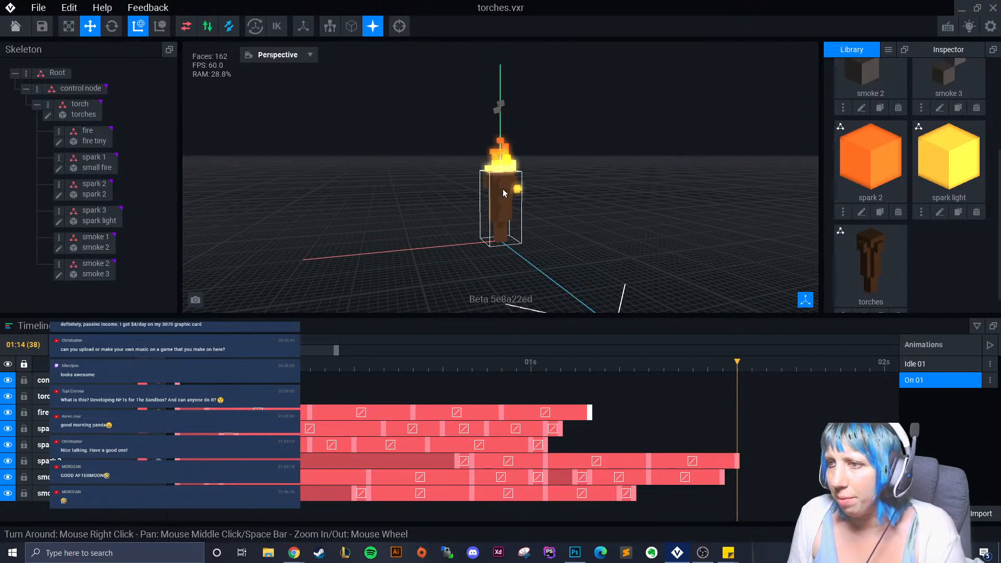
left_click(518, 254)
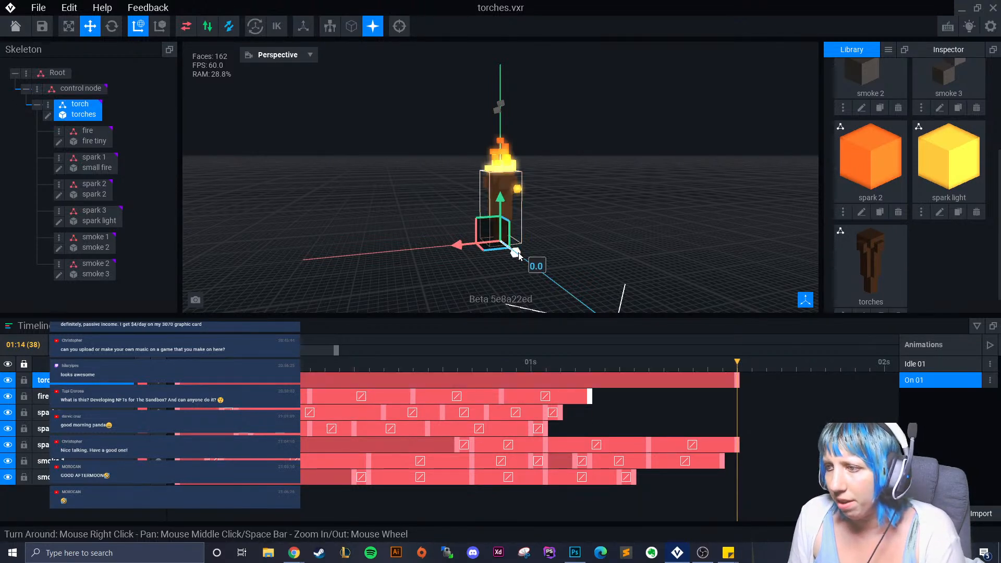
left_click(95, 89)
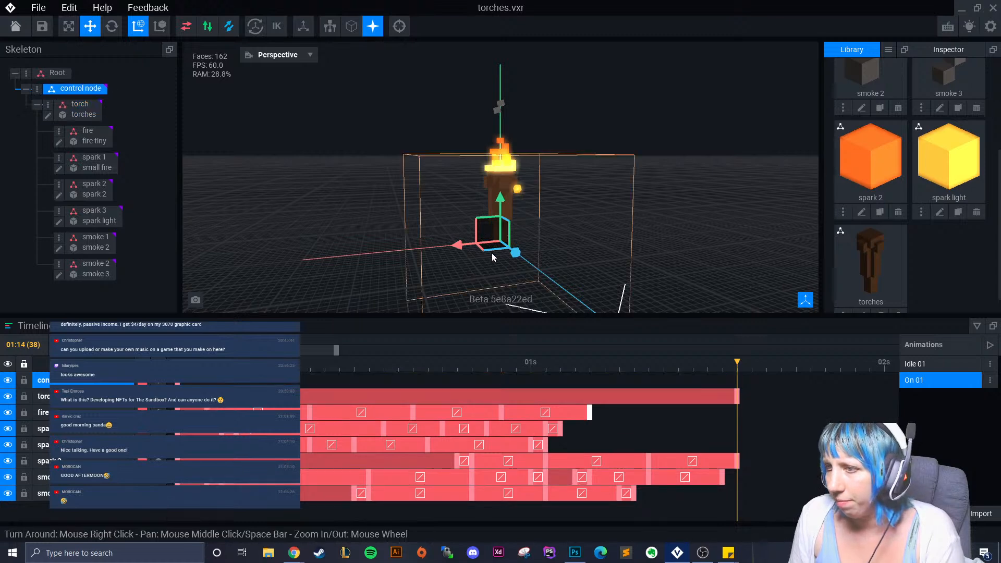
left_click(88, 132)
left_click(515, 175)
scroll(547, 210, "up", 5)
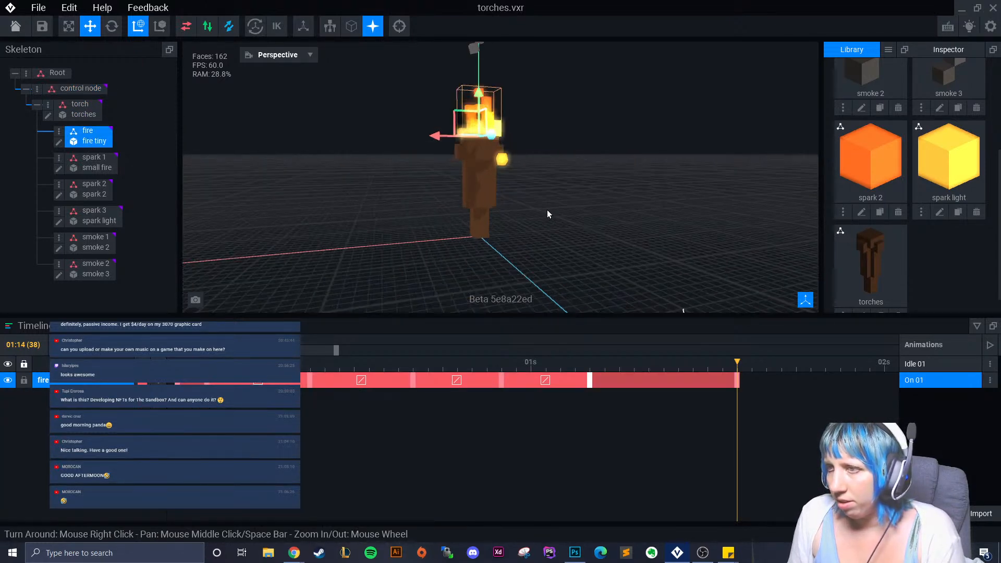
Add end keyframes at frame 38 for spark 1 and spark 2 to hold them inside the torch.
left_click(93, 157)
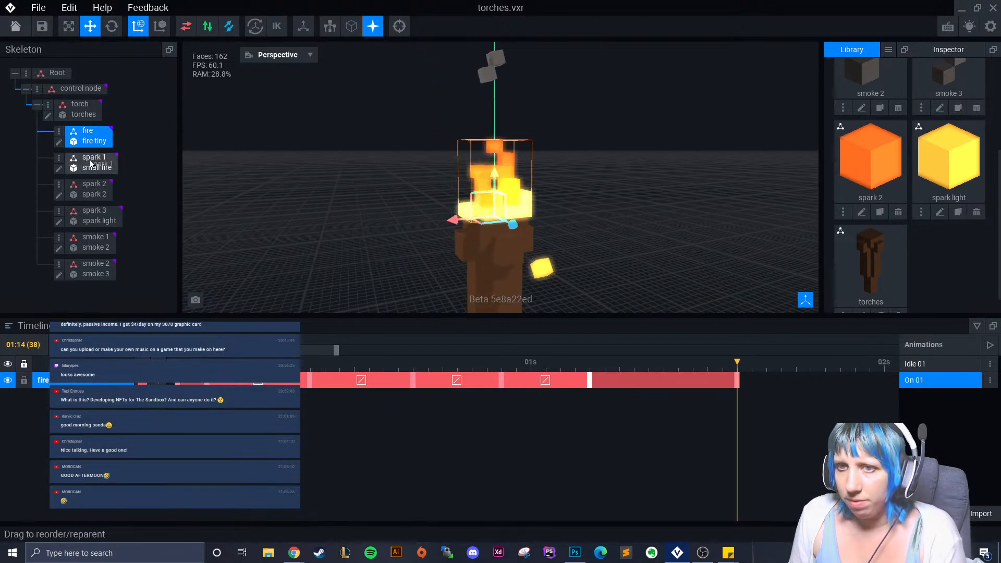
left_click(494, 261)
middle_click_drag(494, 260, 478, 168)
right_click_drag(478, 168, 270, 246)
left_click(94, 196)
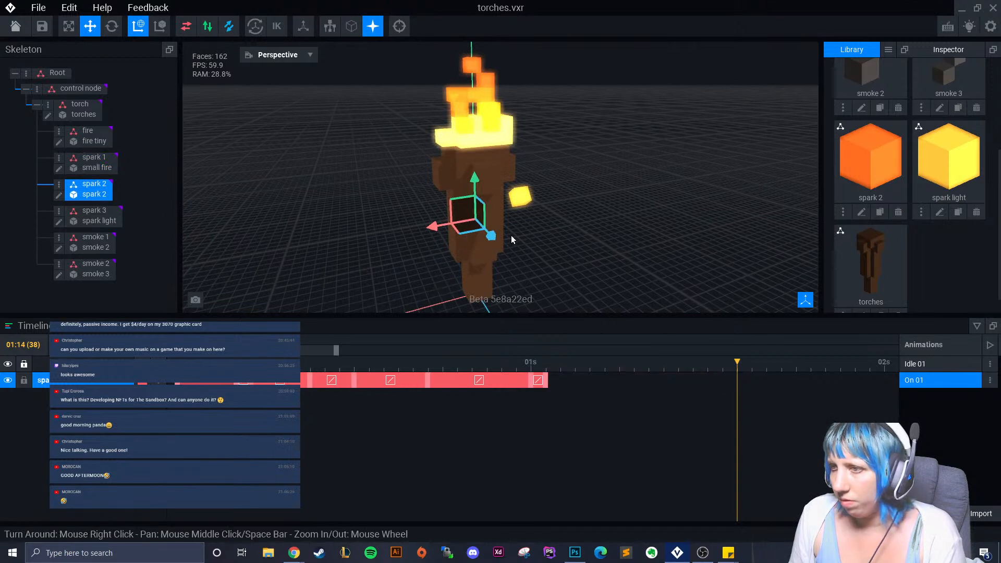
left_click(493, 238)
Copy spark 3's keyframe at frame 19 to frame 39 and shift the other parts' end keyframes to frame 39.
left_click(99, 219)
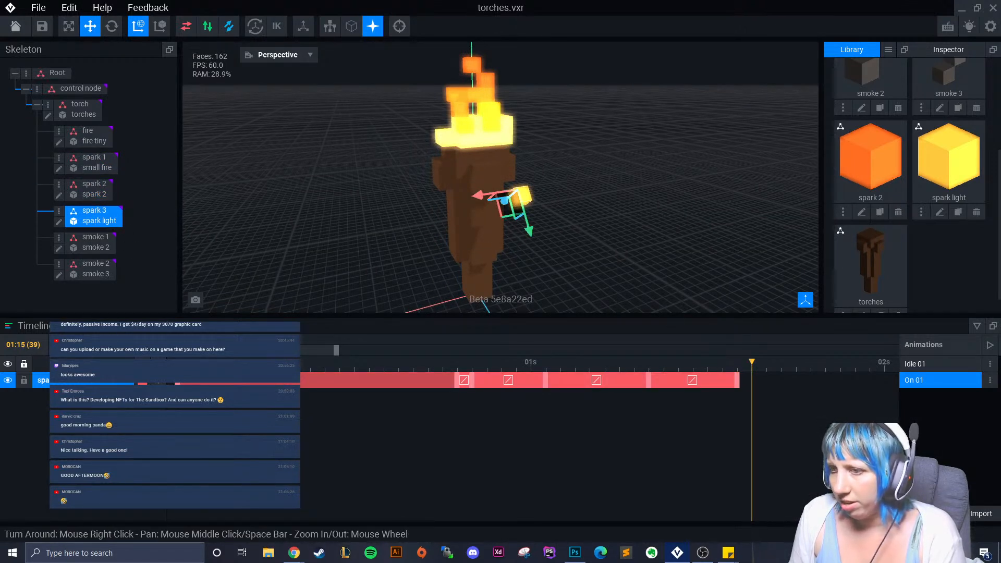
right_click(459, 384)
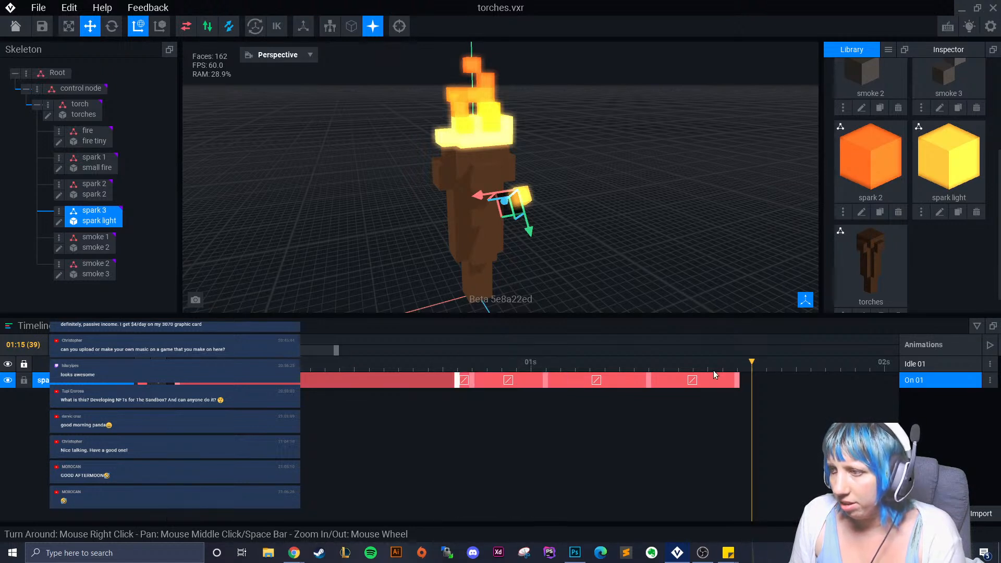
right_click(751, 385)
left_click(771, 386)
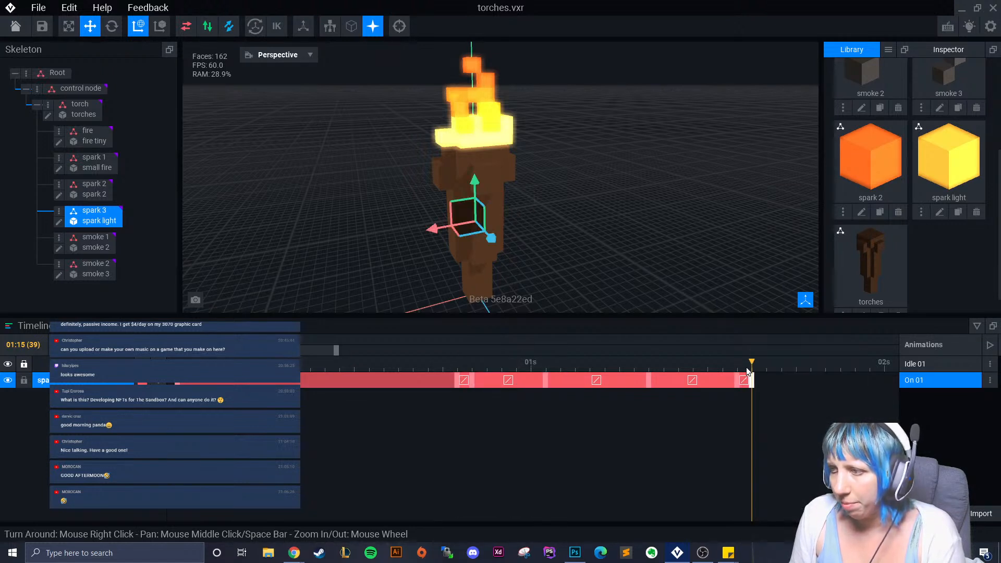
left_click(77, 88)
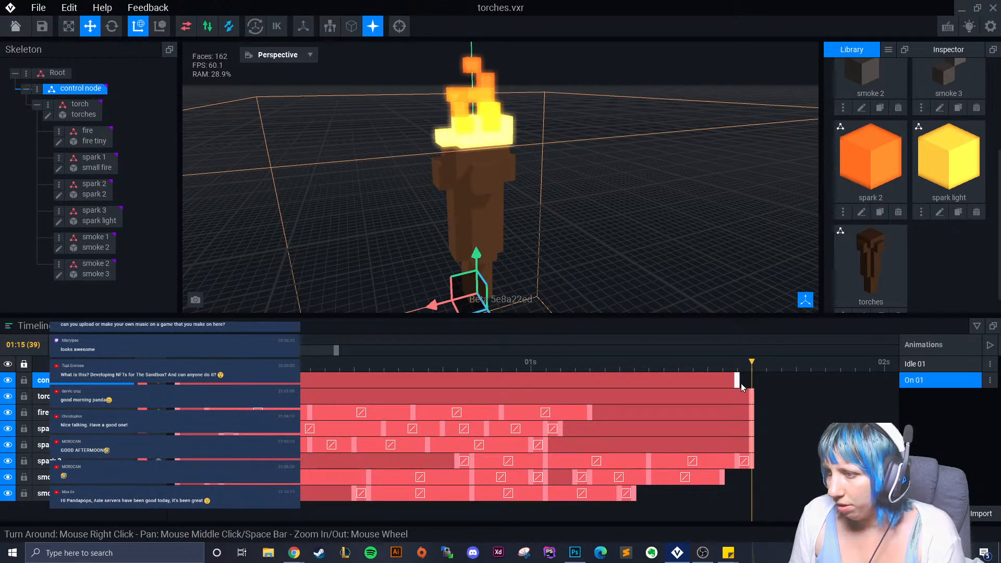
Copy smoke 1's keyframe at frame 2, paste it at frame 38 and hold that position at frame 39.
left_click(44, 477)
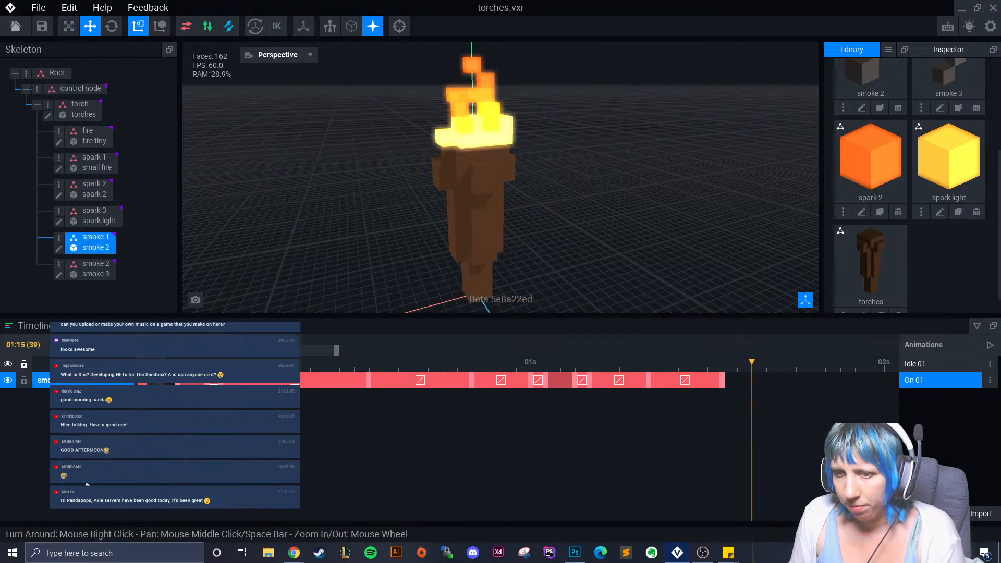
scroll(480, 188, "down", 3)
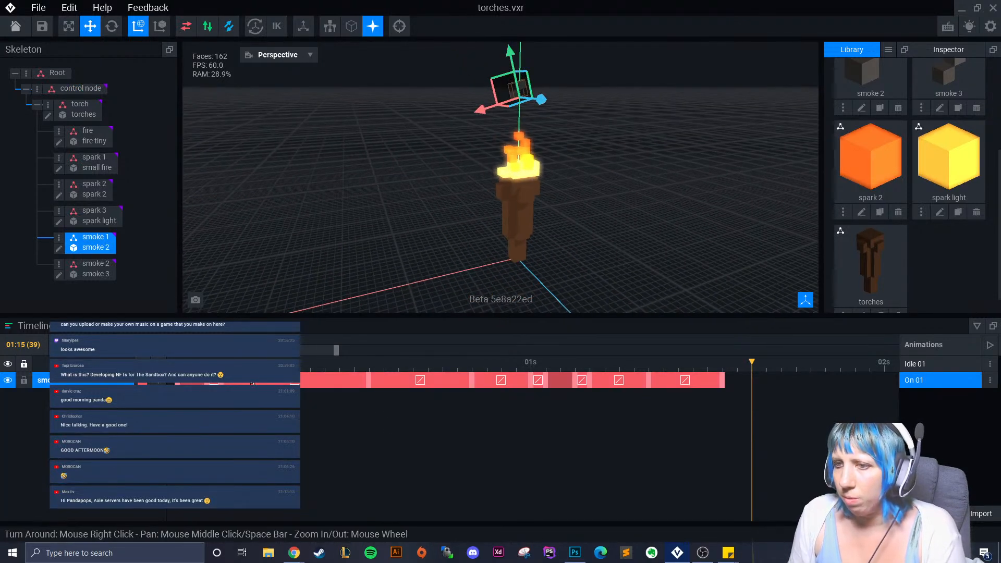
right_click(211, 382)
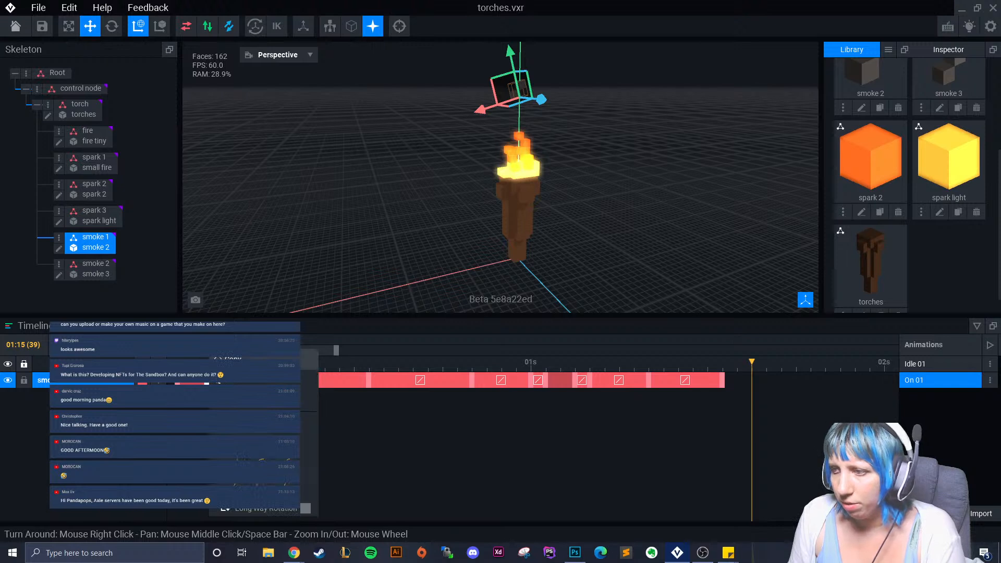
left_click(232, 359)
right_click(744, 379)
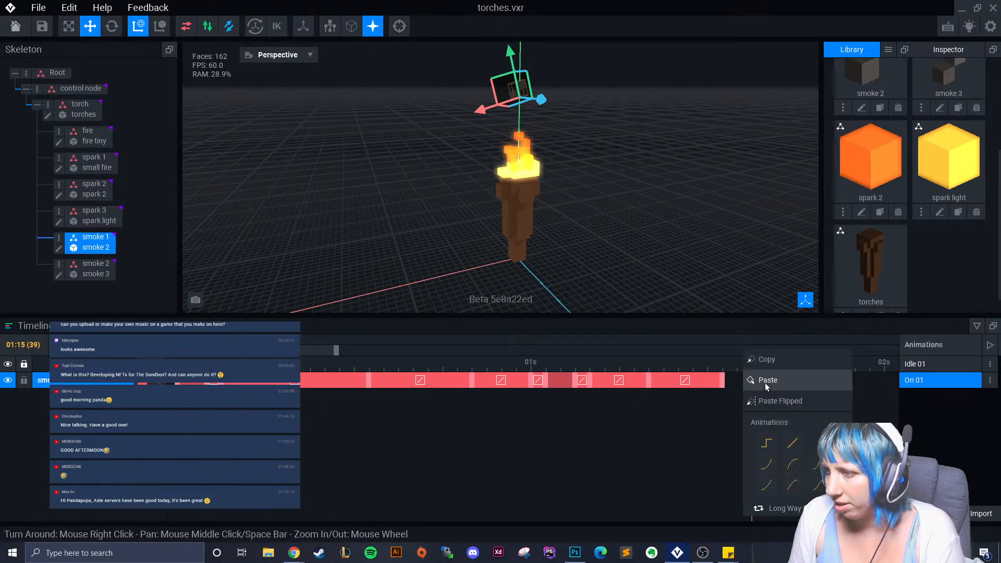
left_click(765, 386)
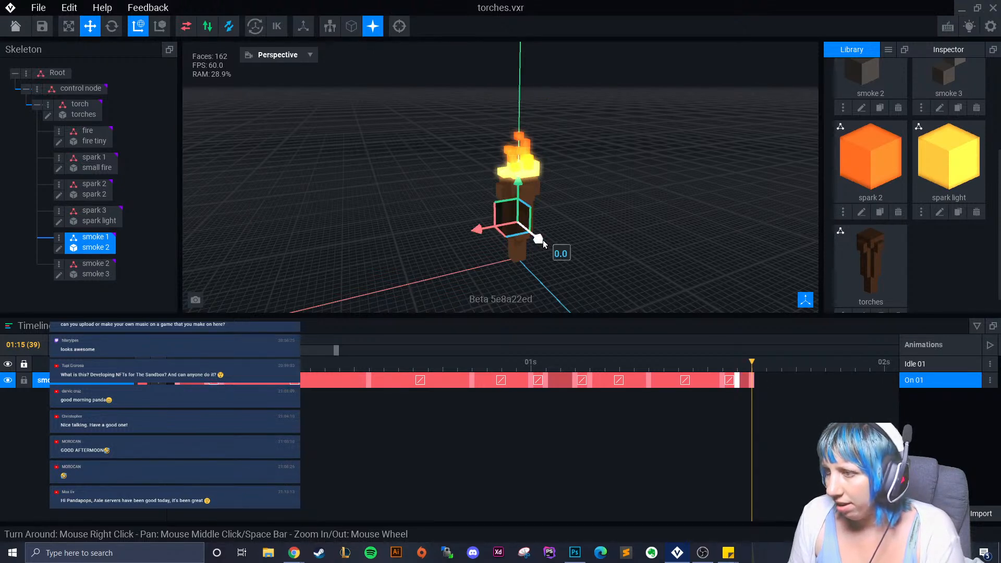
Add an end keyframe for smoke 2 at frame 39 in its current position.
left_click(94, 265)
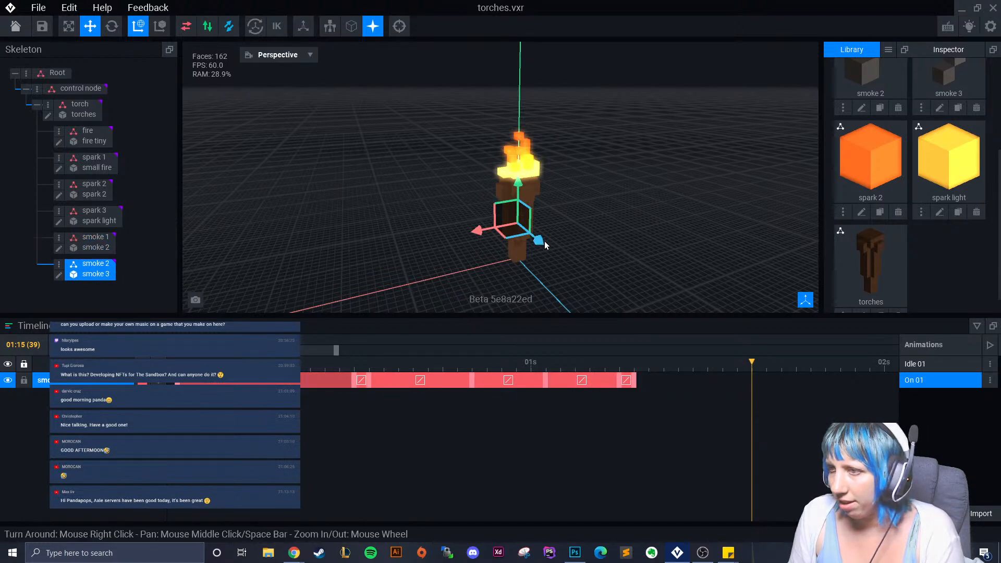
left_click_drag(544, 245, 542, 246)
right_click_drag(657, 296, 646, 289)
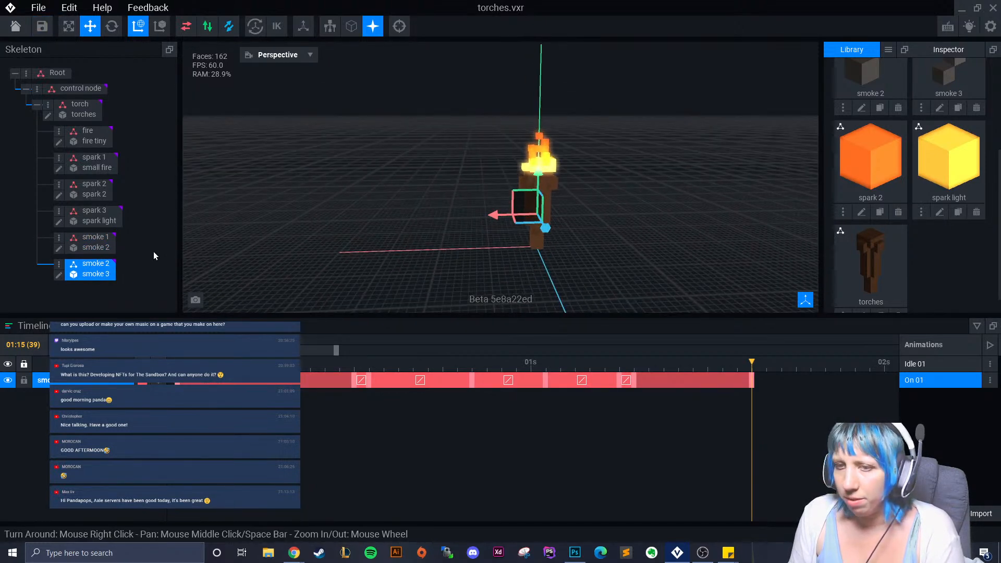
Play back the On 01 animation with the whole torch rig shown and scrub back through its timeline.
left_click(104, 345)
left_click(559, 296)
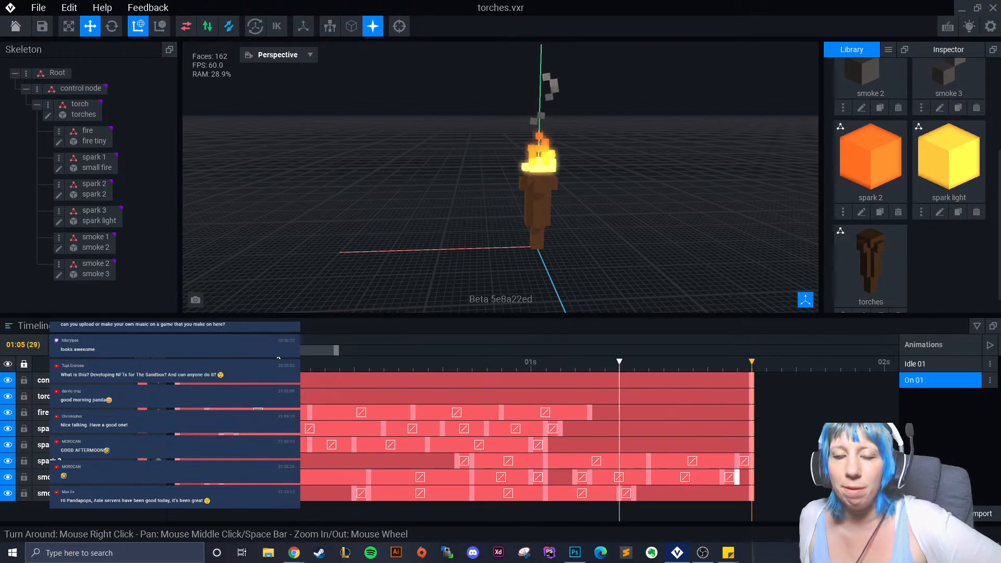
left_click(91, 144)
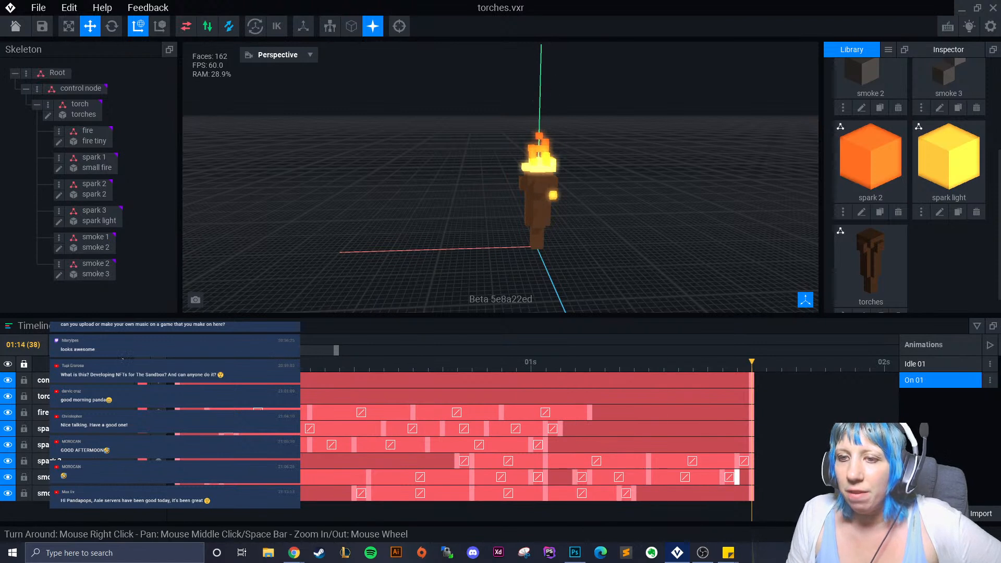
left_click(122, 350)
left_click_drag(327, 365, 177, 365)
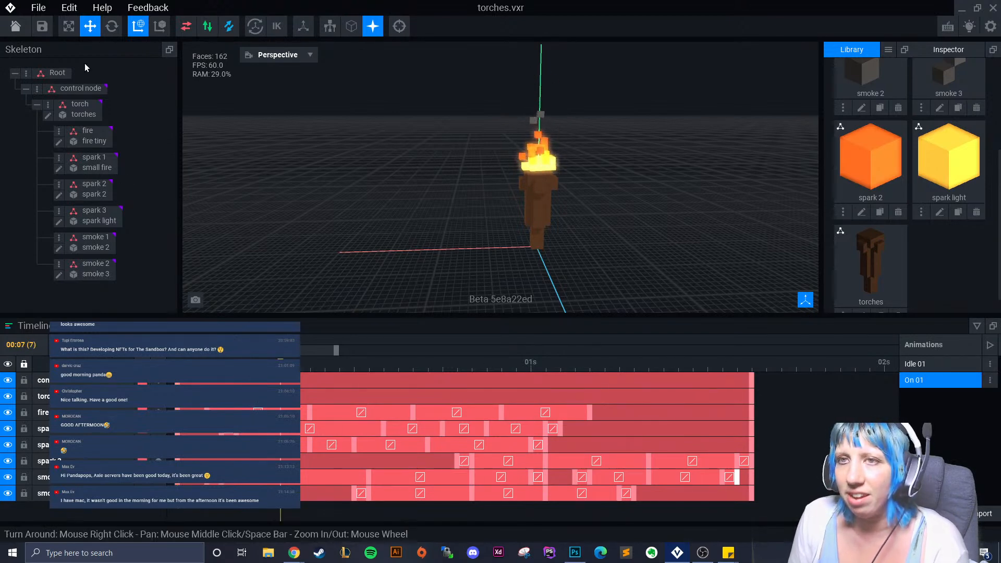
Close torches.vxr and switch to the Modeler's recent files.
left_click(16, 26)
left_click(420, 202)
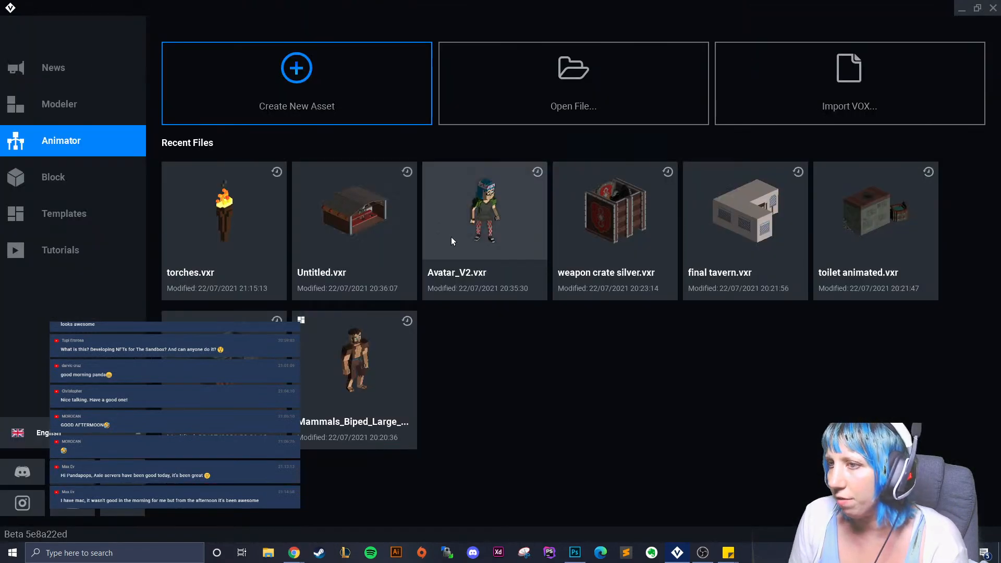
left_click(81, 103)
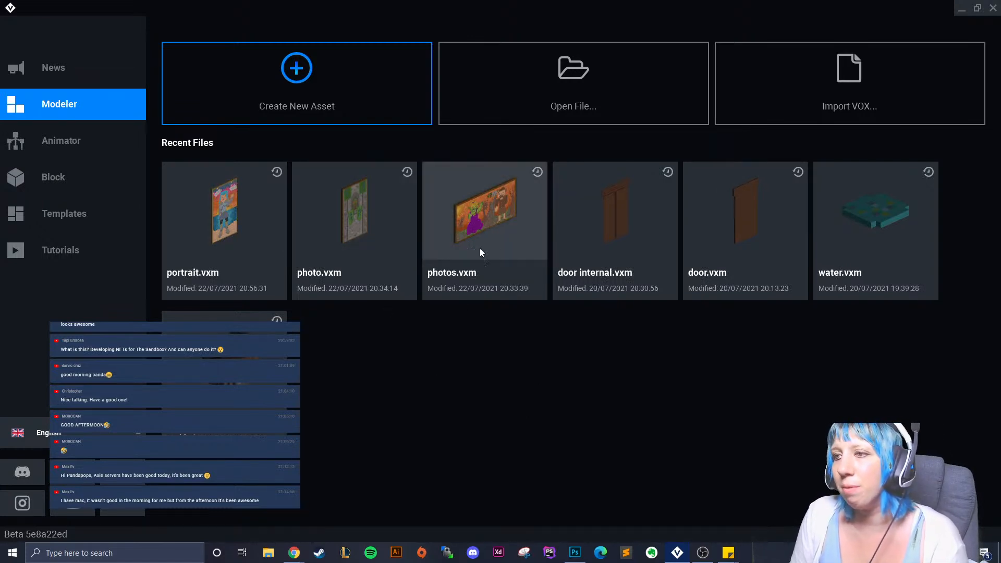
Open photos.vxm, examine the wide framed painting of the two figures, and close the file.
left_click(501, 246)
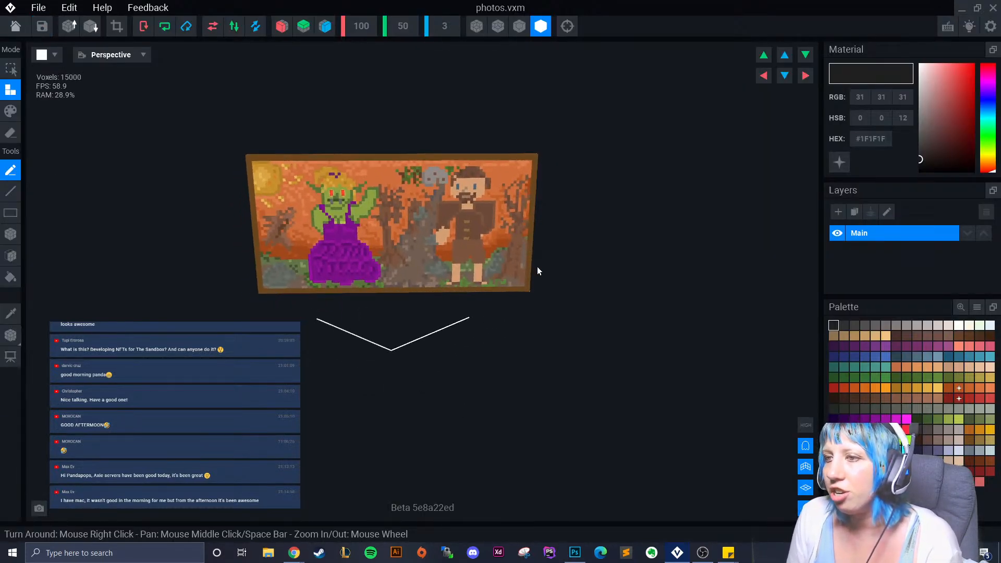
right_click_drag(543, 287, 483, 272)
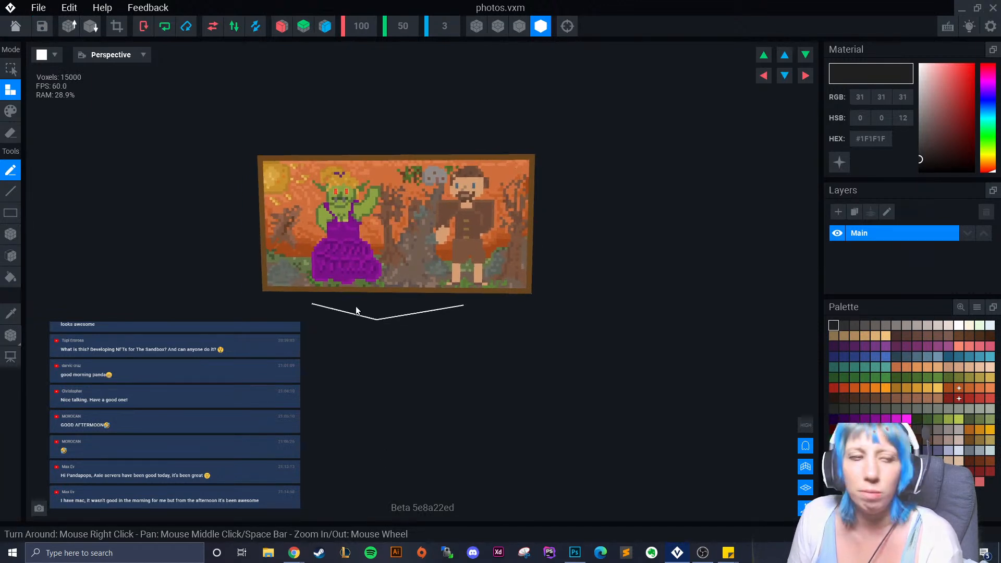
right_click_drag(307, 242, 297, 234)
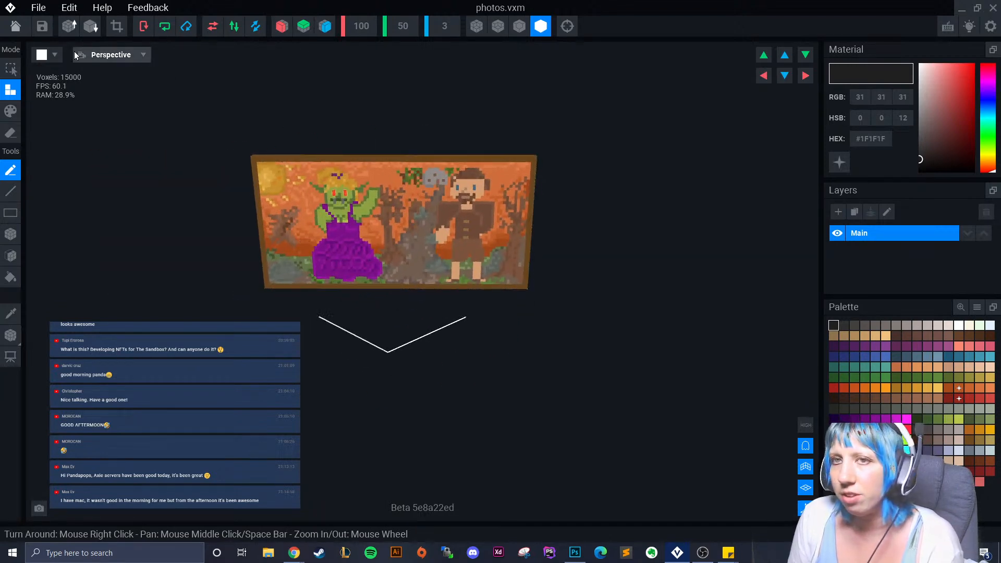
left_click(15, 26)
left_click(396, 206)
Open portrait.vxm, examine the framed portrait of the blue-haired figure up close and from different angles, and close the file.
left_click(405, 297)
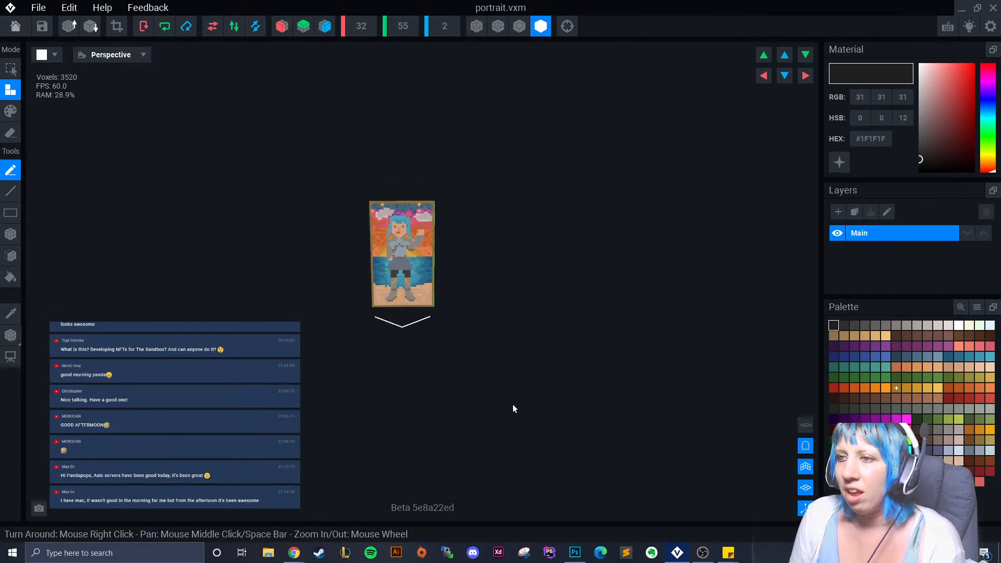
scroll(509, 405, "up", 3)
scroll(508, 406, "down", 2)
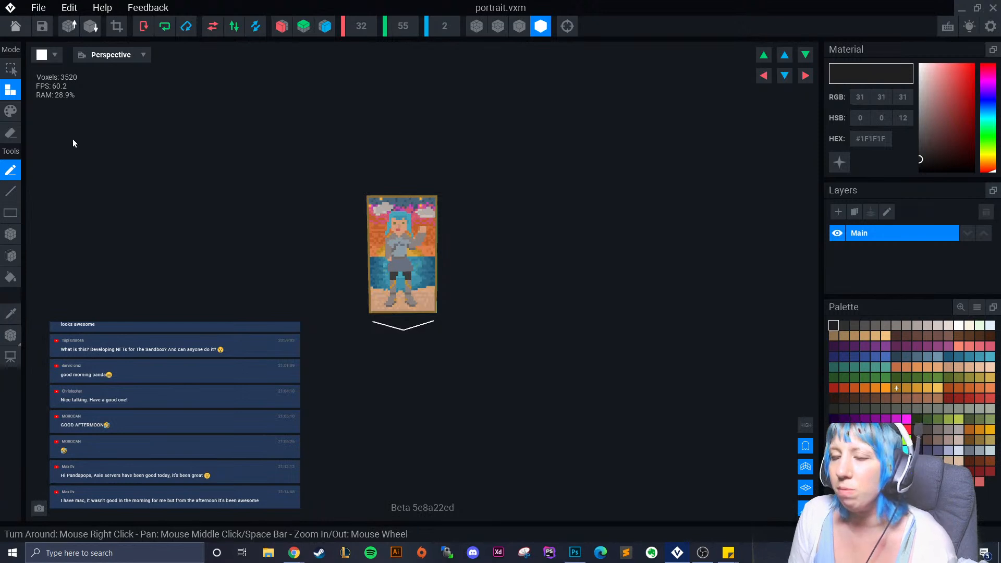
mouse_move(362, 293)
right_mouse_down()
mouse_move(380, 318)
mouse_move(363, 348)
right_mouse_up()
scroll(370, 359, "up", 3)
scroll(370, 358, "down", 3)
scroll(373, 373, "down", 1)
right_click_drag(271, 277, 288, 279)
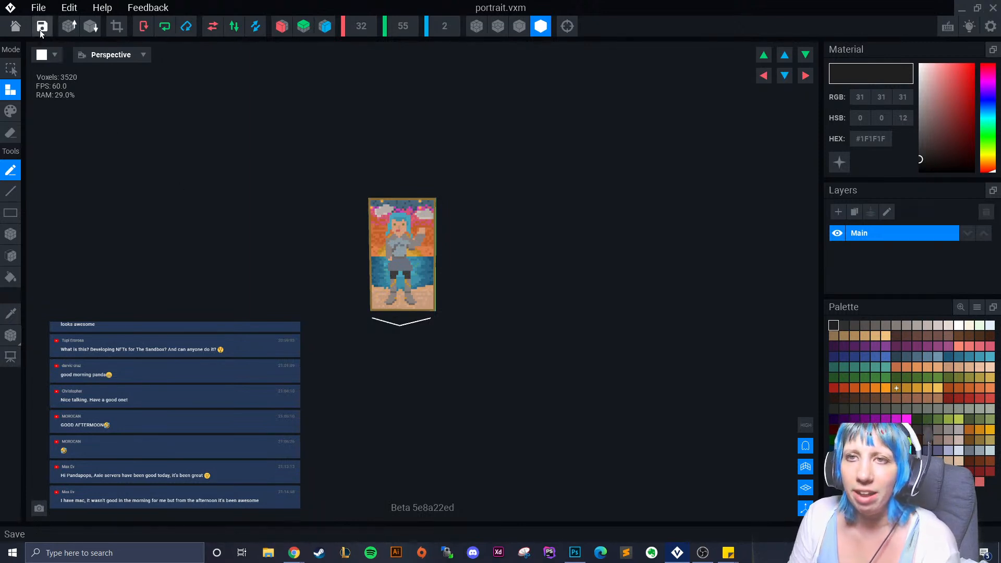
left_click(15, 26)
left_click(406, 202)
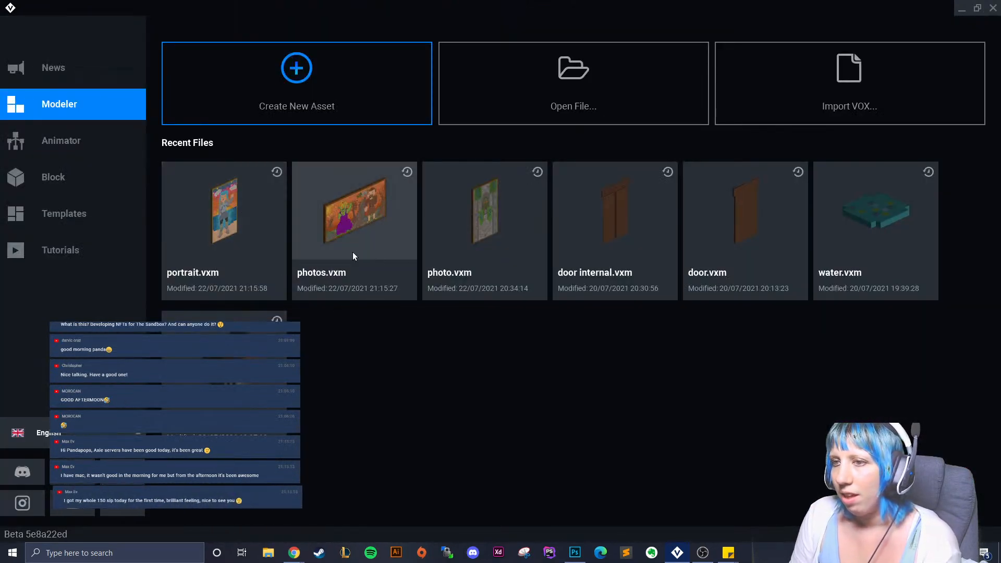
Open photo.vxm, examine the framed stone throne painting with green banners up close, and close the file.
left_click(476, 239)
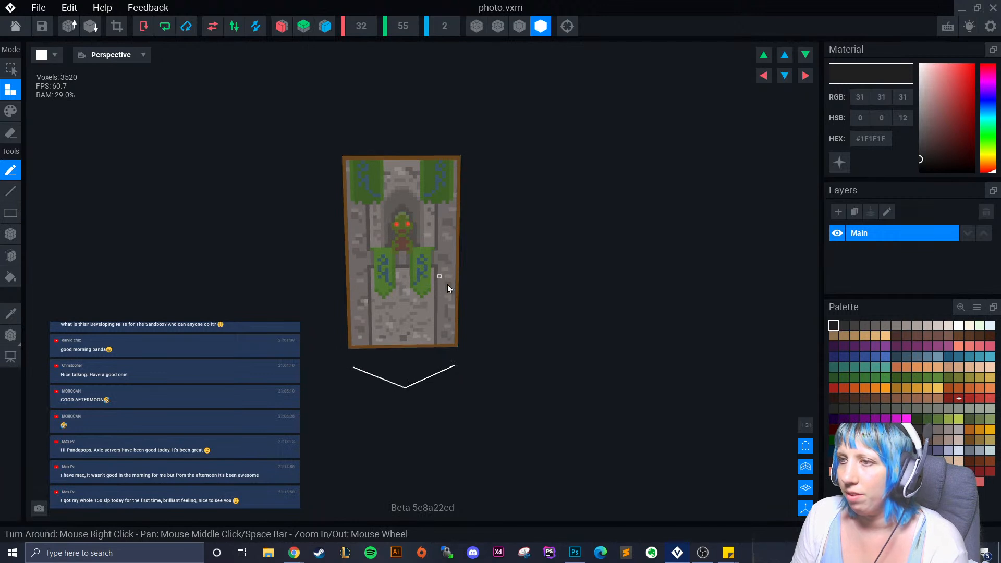
scroll(399, 301, "up", 3)
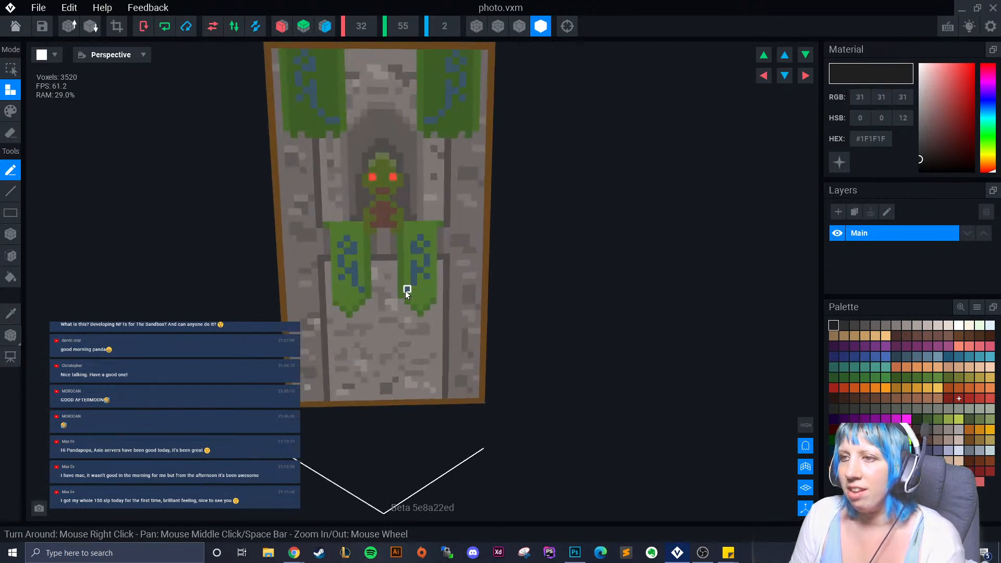
scroll(360, 307, "down", 2)
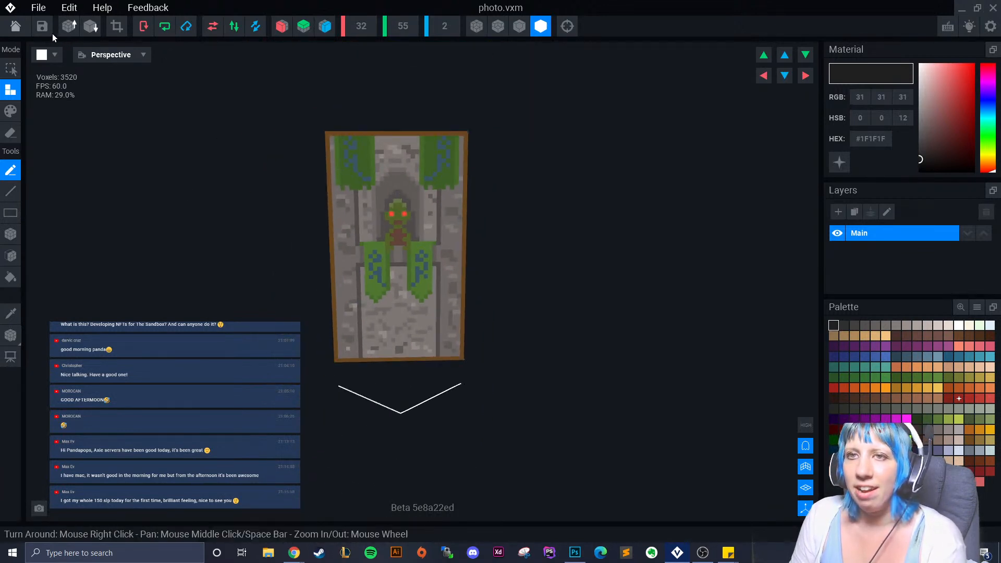
left_click(16, 26)
left_click(407, 202)
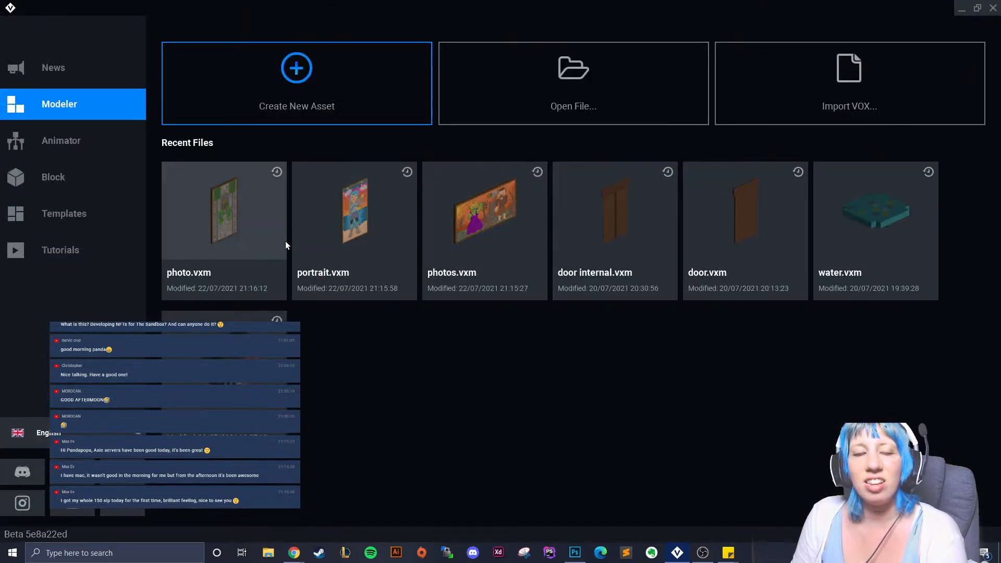